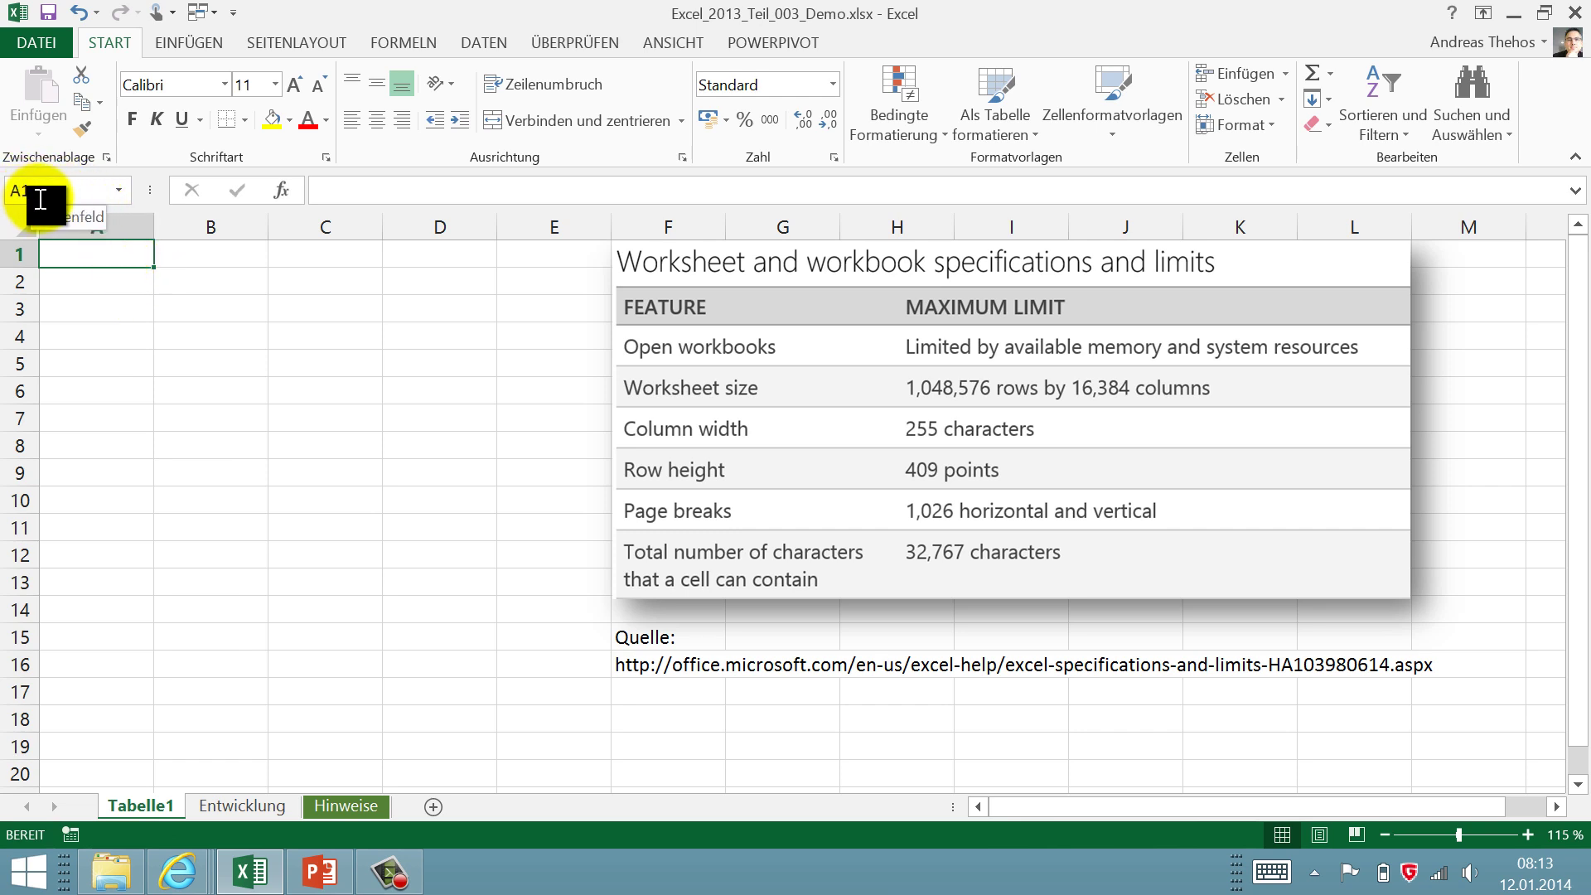
# - Demonstrate selecting whole columns A, B and D, row 3, cell B3, and ranges such as B4:D10
pyautogui.click(94, 222)
pyautogui.click(187, 224)
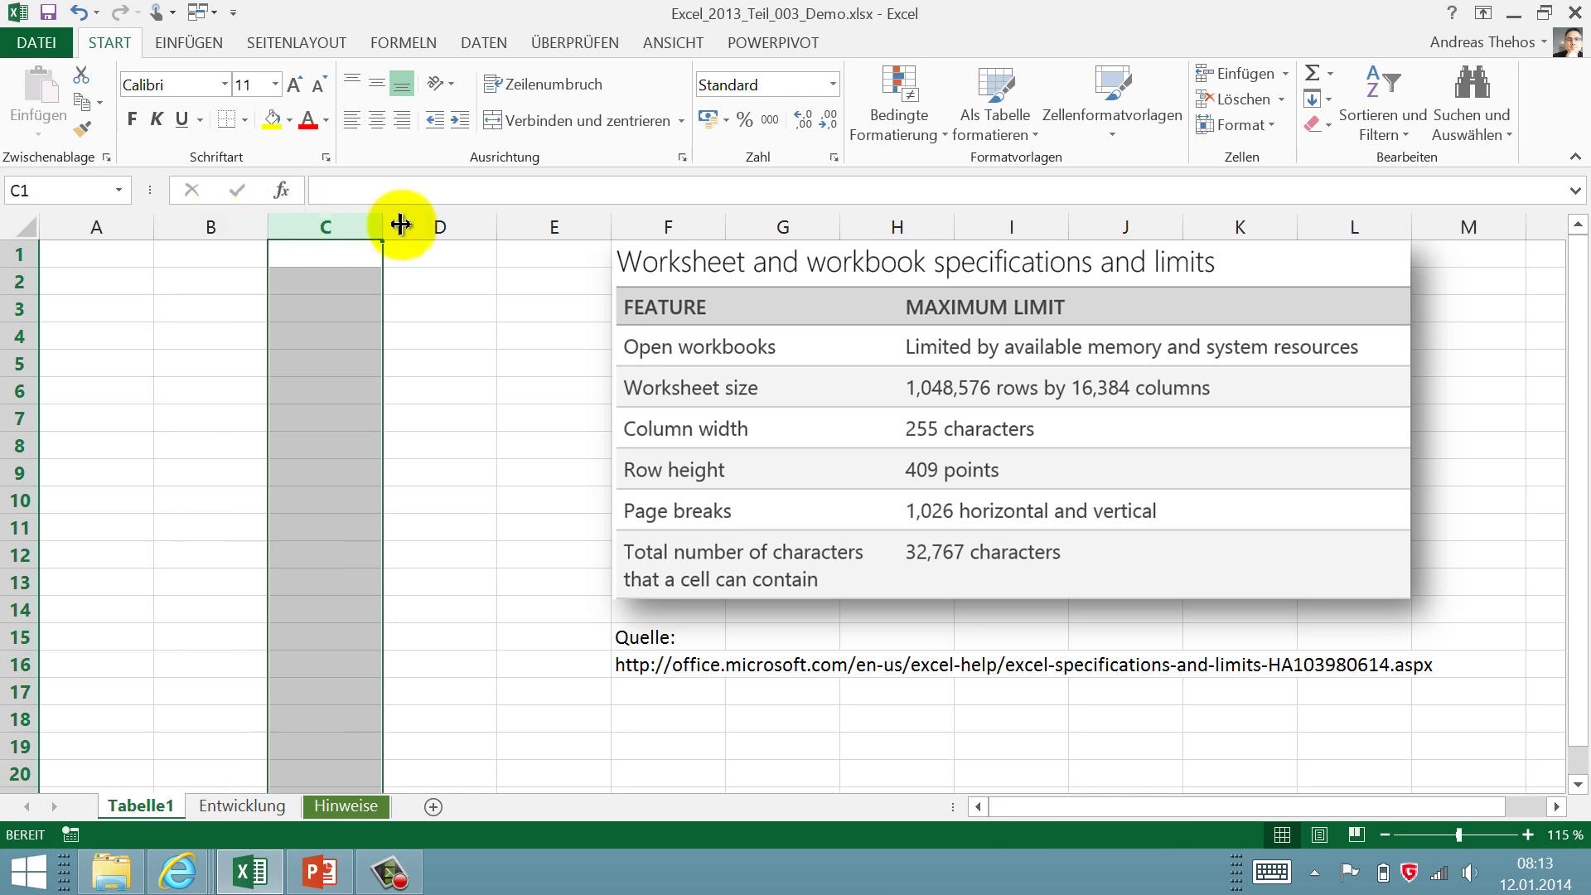
pyautogui.moveTo(213, 241); pyautogui.dragTo(440, 228)
pyautogui.click(20, 308)
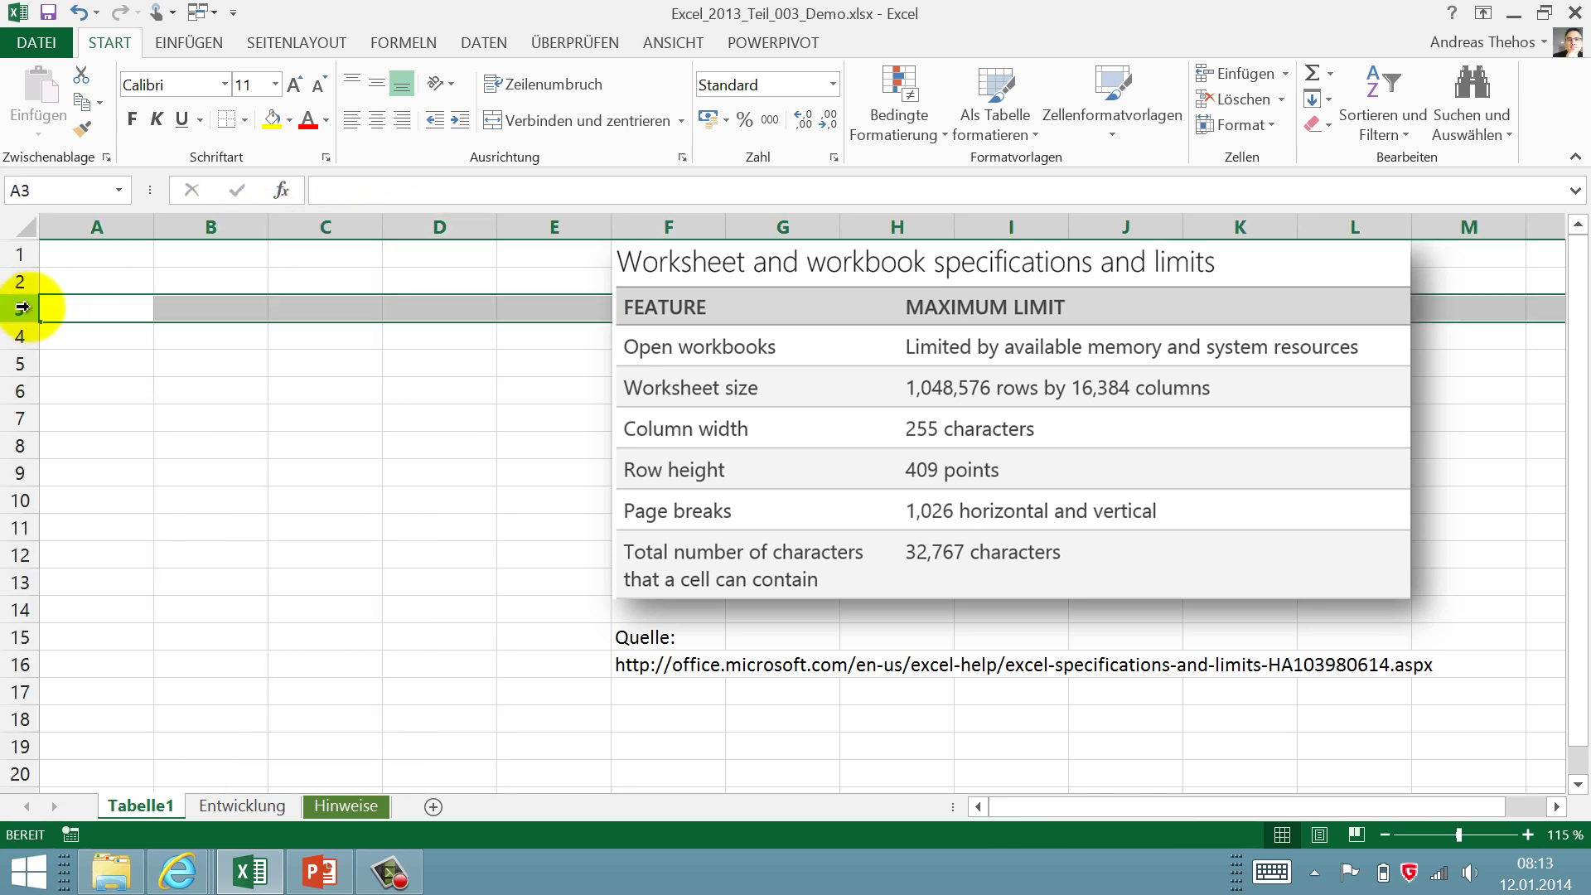
pyautogui.click(194, 307)
pyautogui.moveTo(96, 283); pyautogui.dragTo(300, 412)
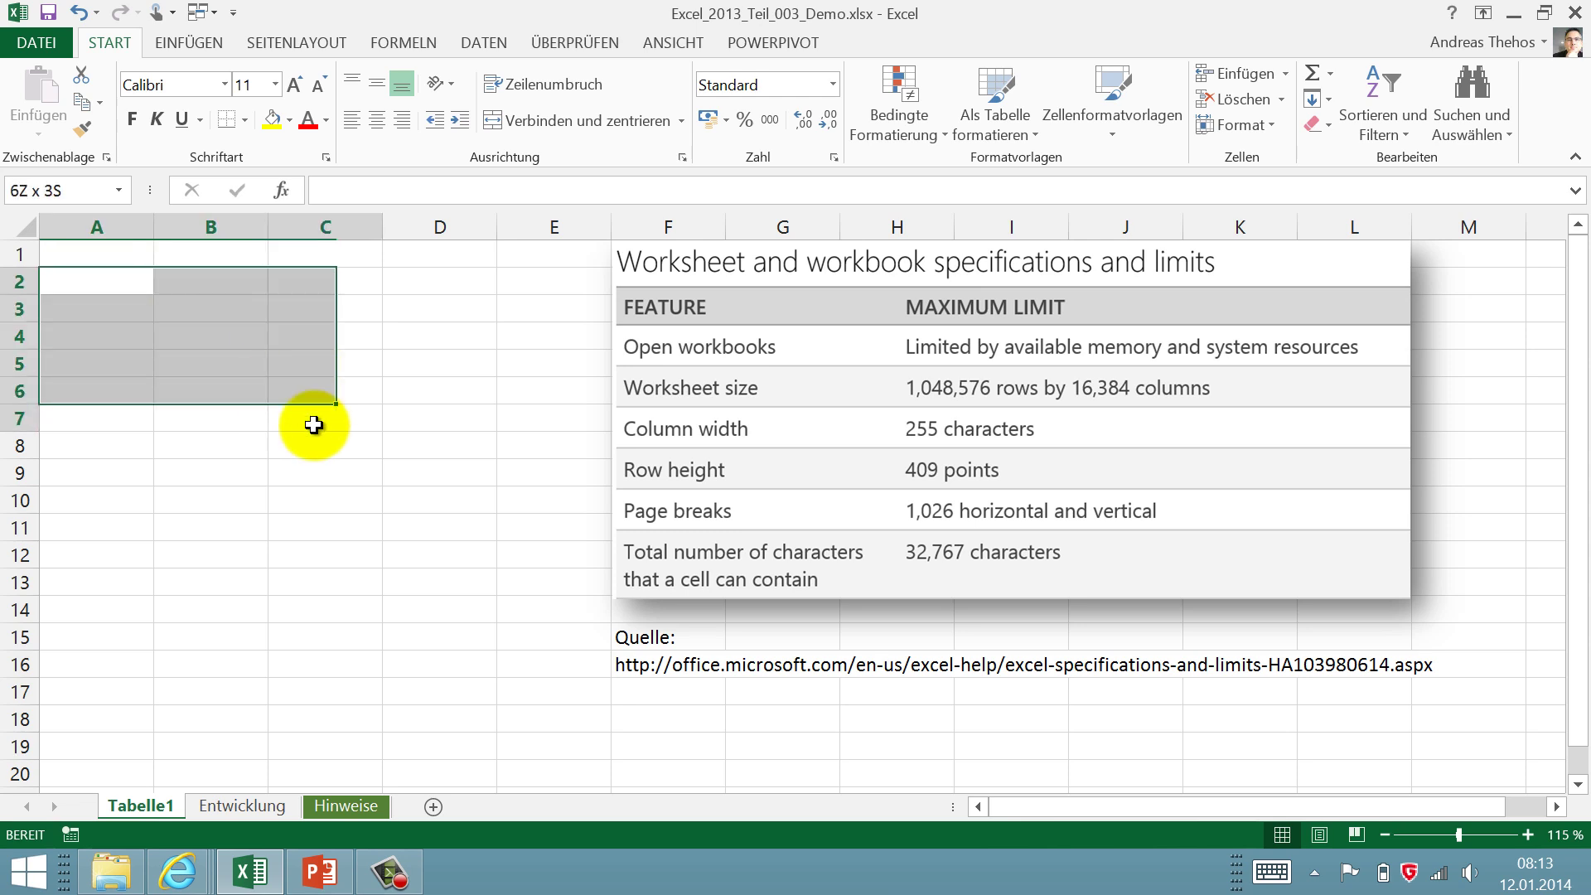
pyautogui.moveTo(207, 340); pyautogui.dragTo(364, 479)
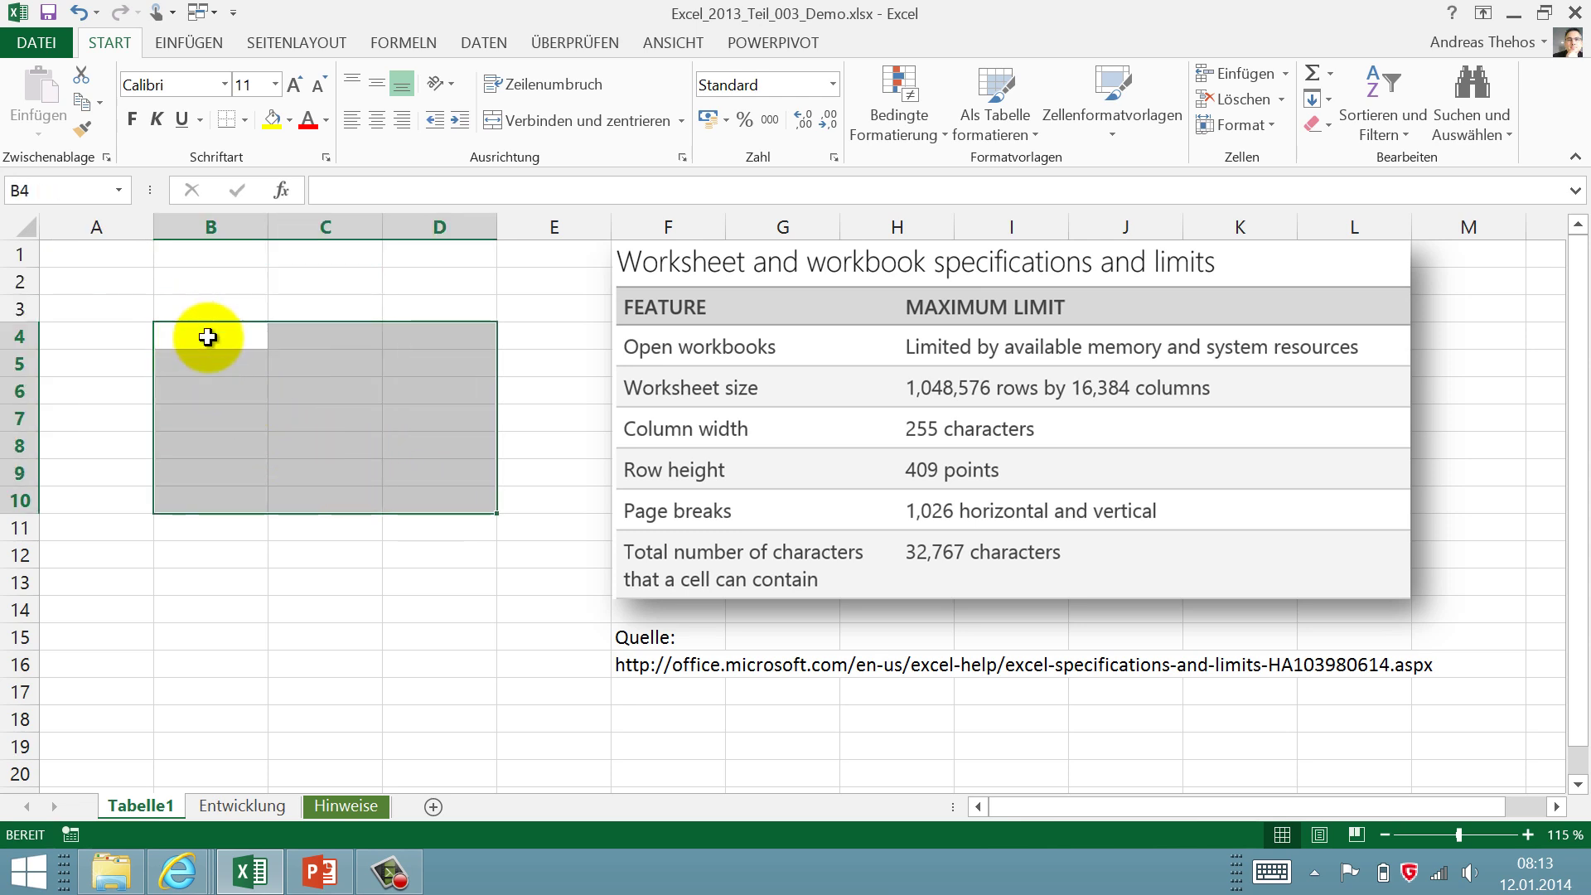
pyautogui.click(116, 257)
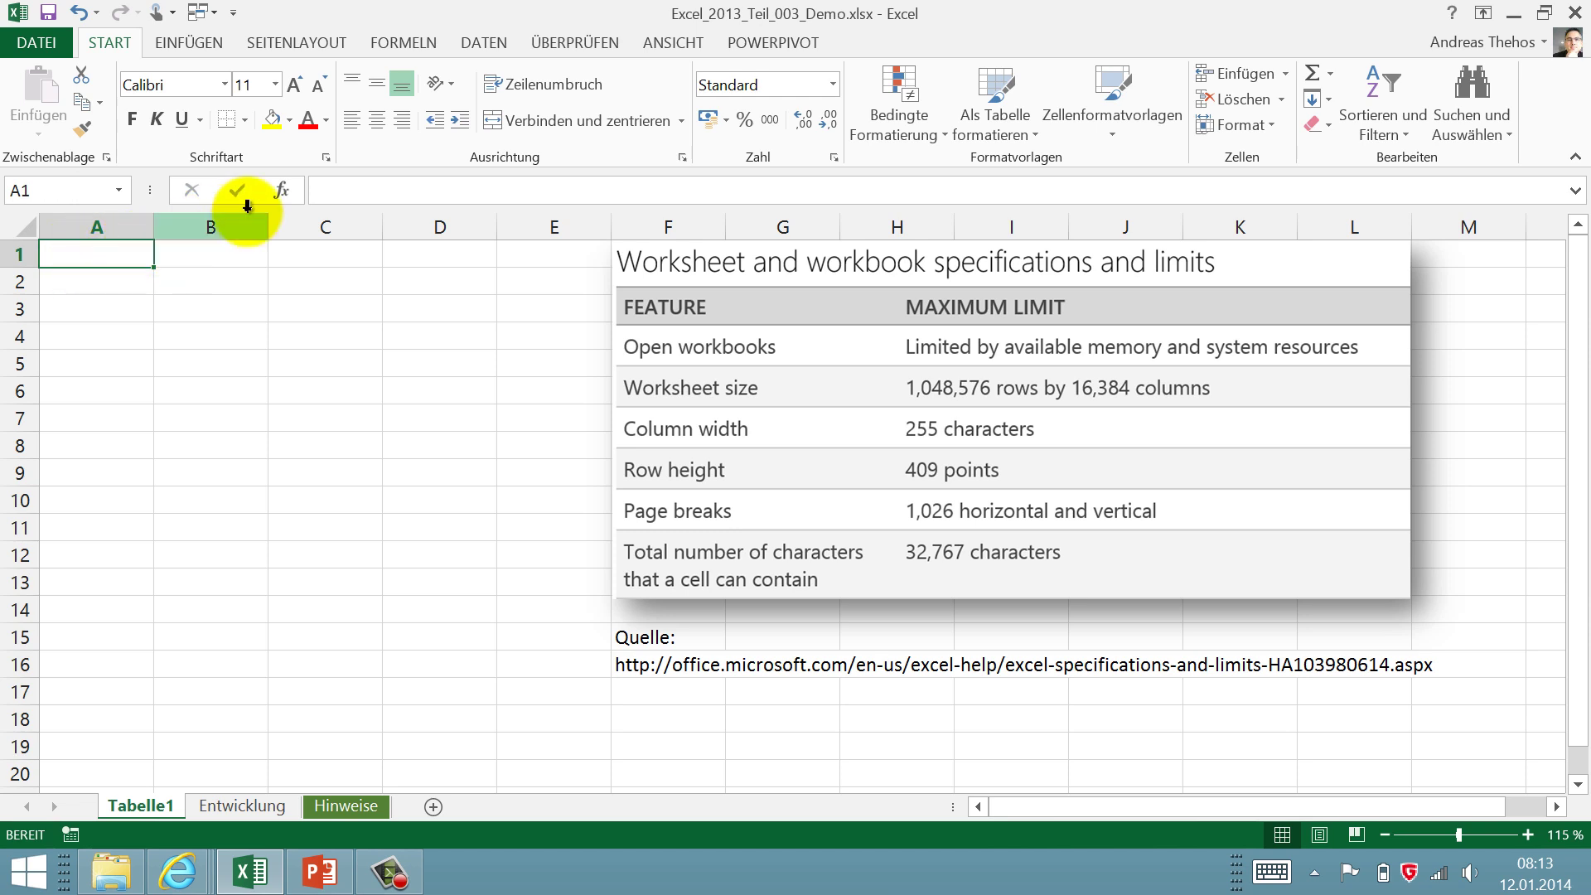
# - Enter 'Text' in A1 and 'noch einmal Text' in A2, confirming with Shift+Enter
pyautogui.click(338, 192)
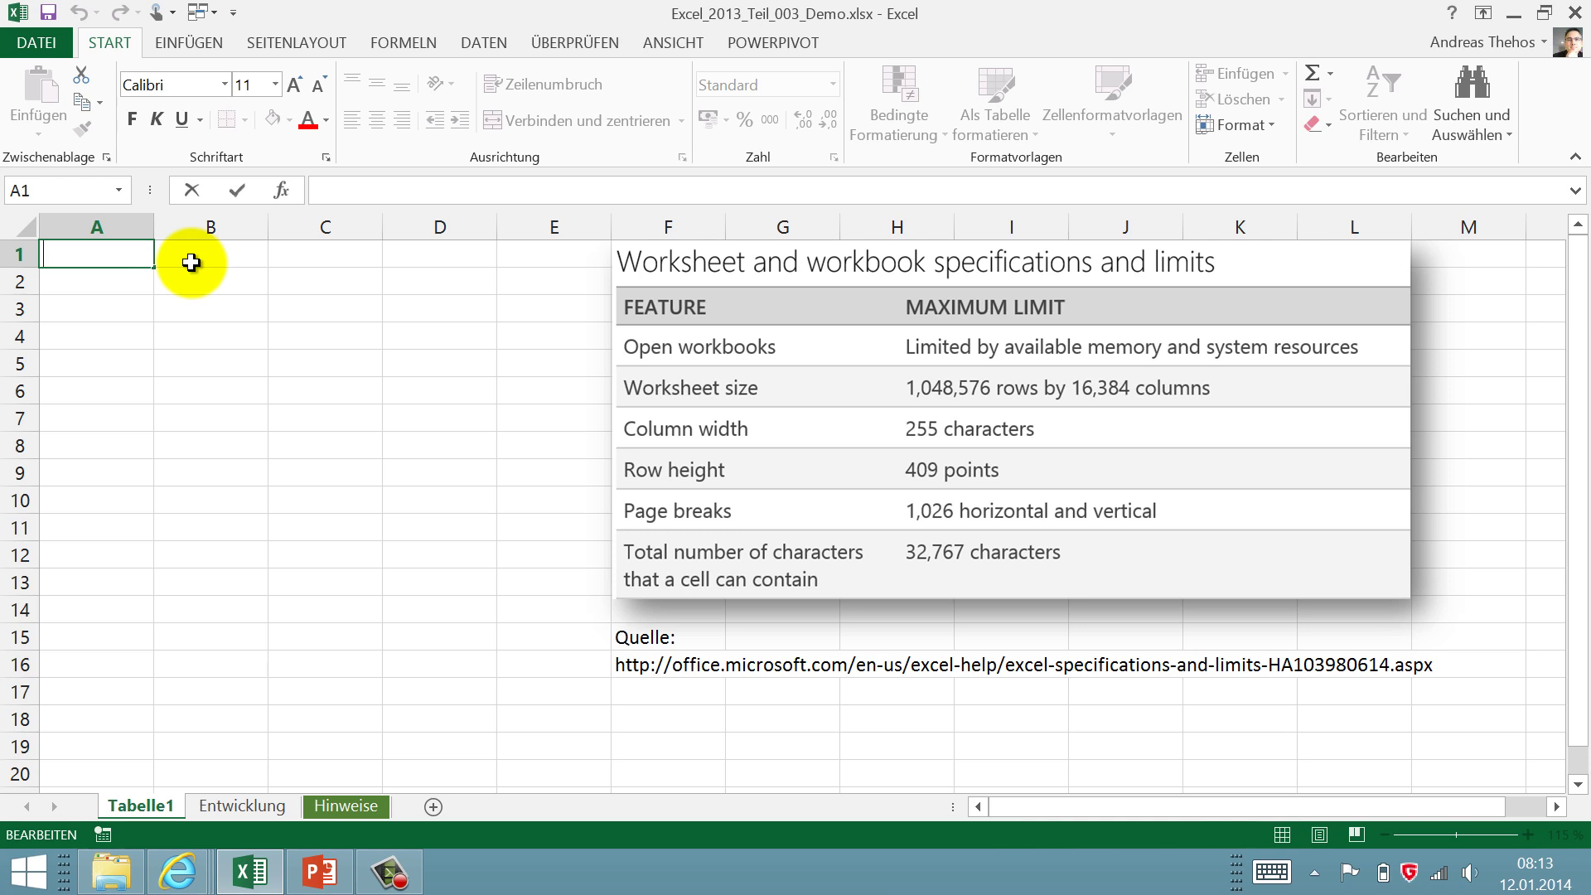
pyautogui.write('Text')
pyautogui.press('Return')
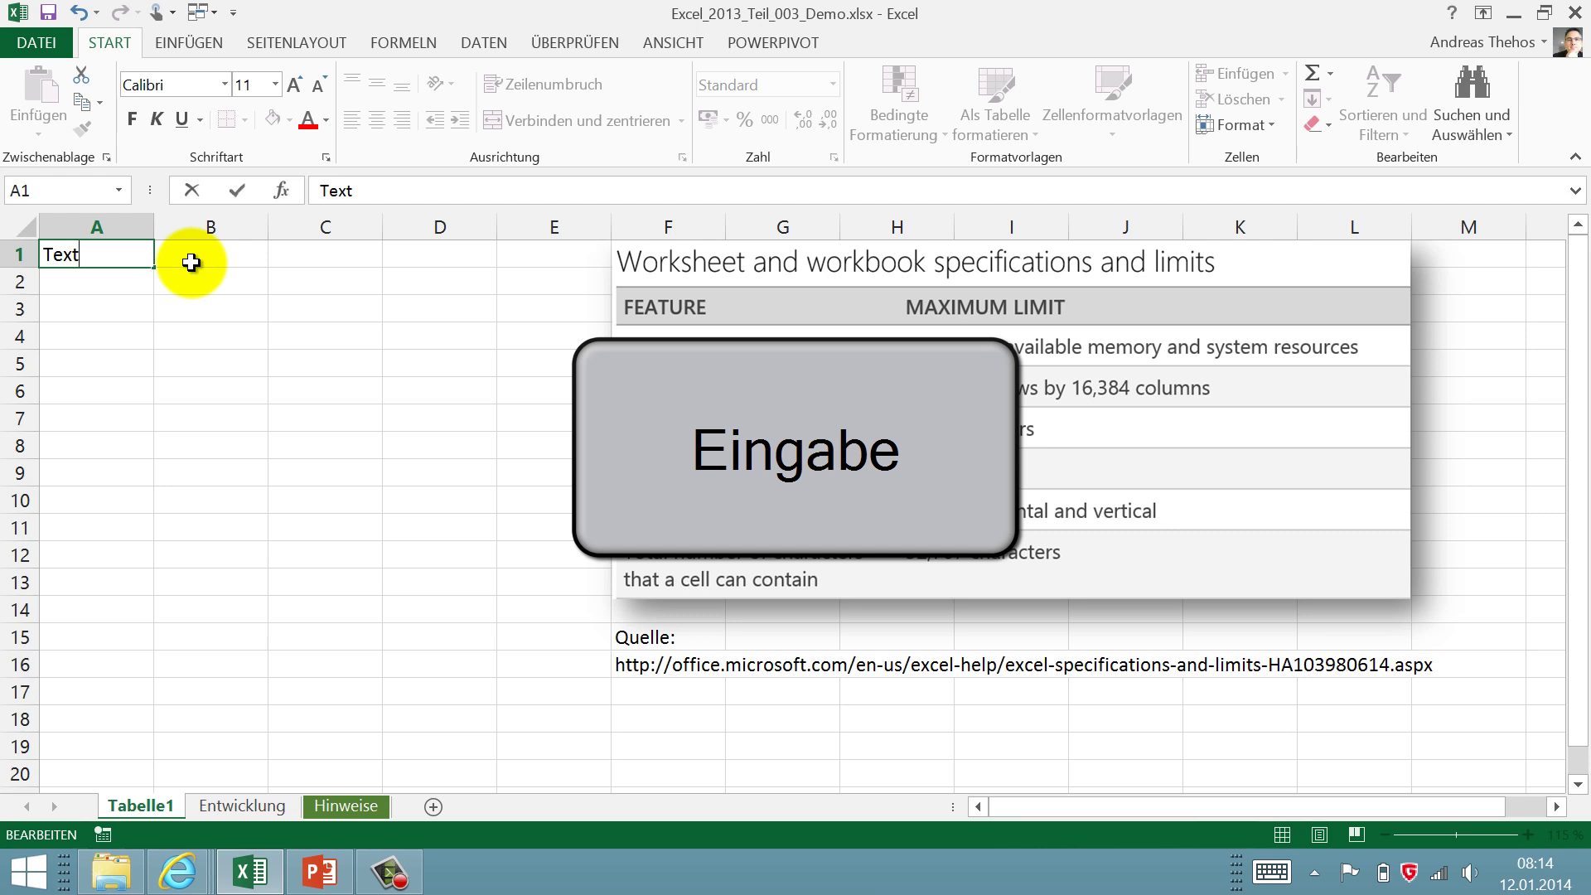
pyautogui.press('Return')
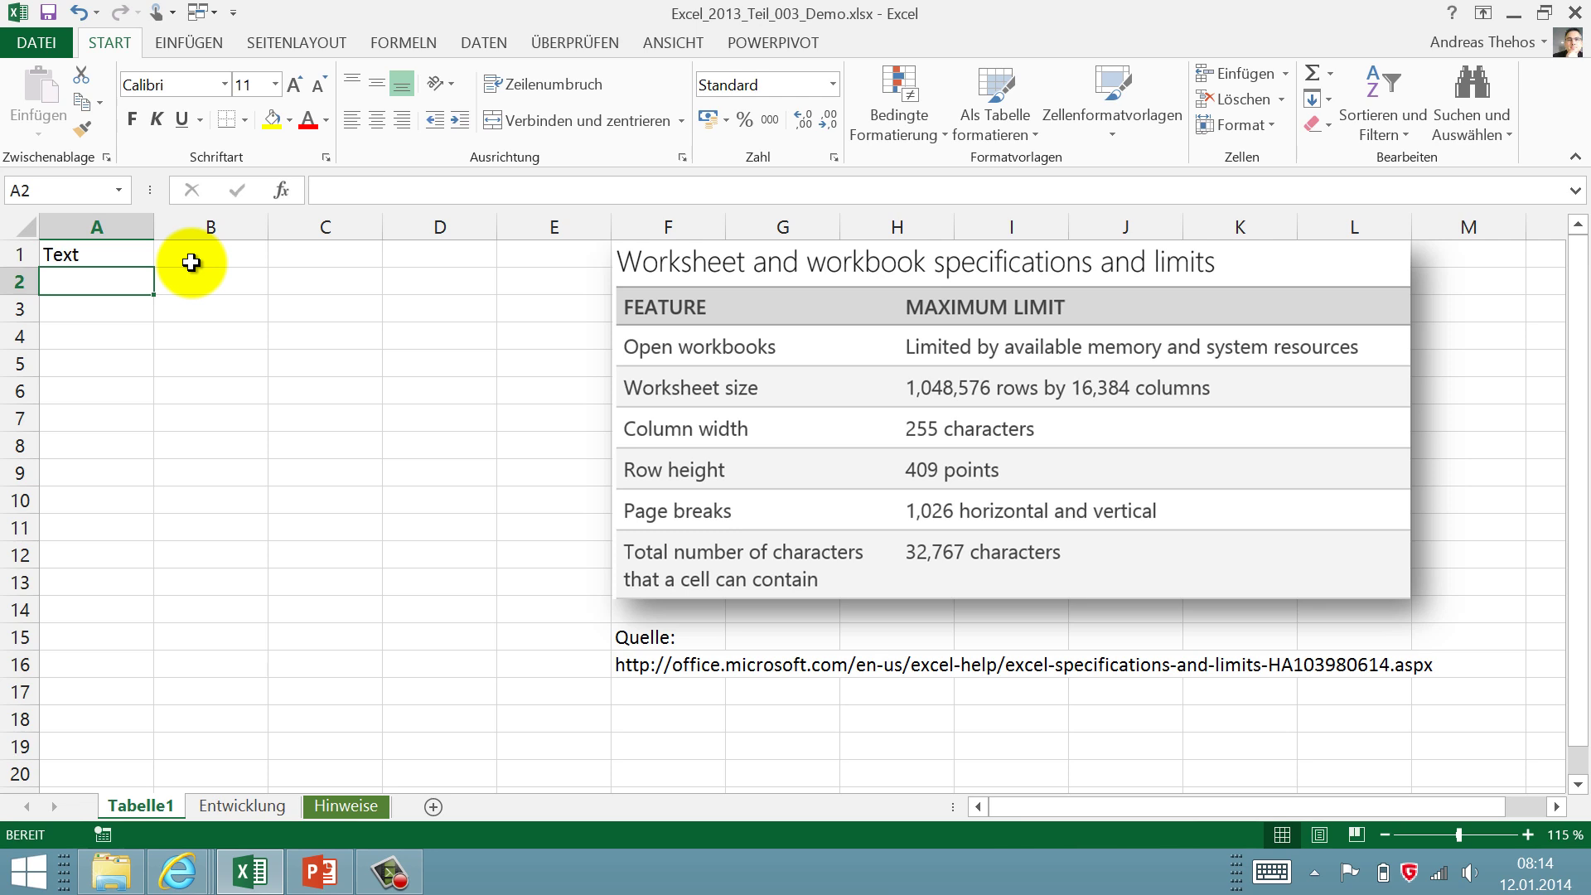
pyautogui.write('n')
pyautogui.write('och einmal Te')
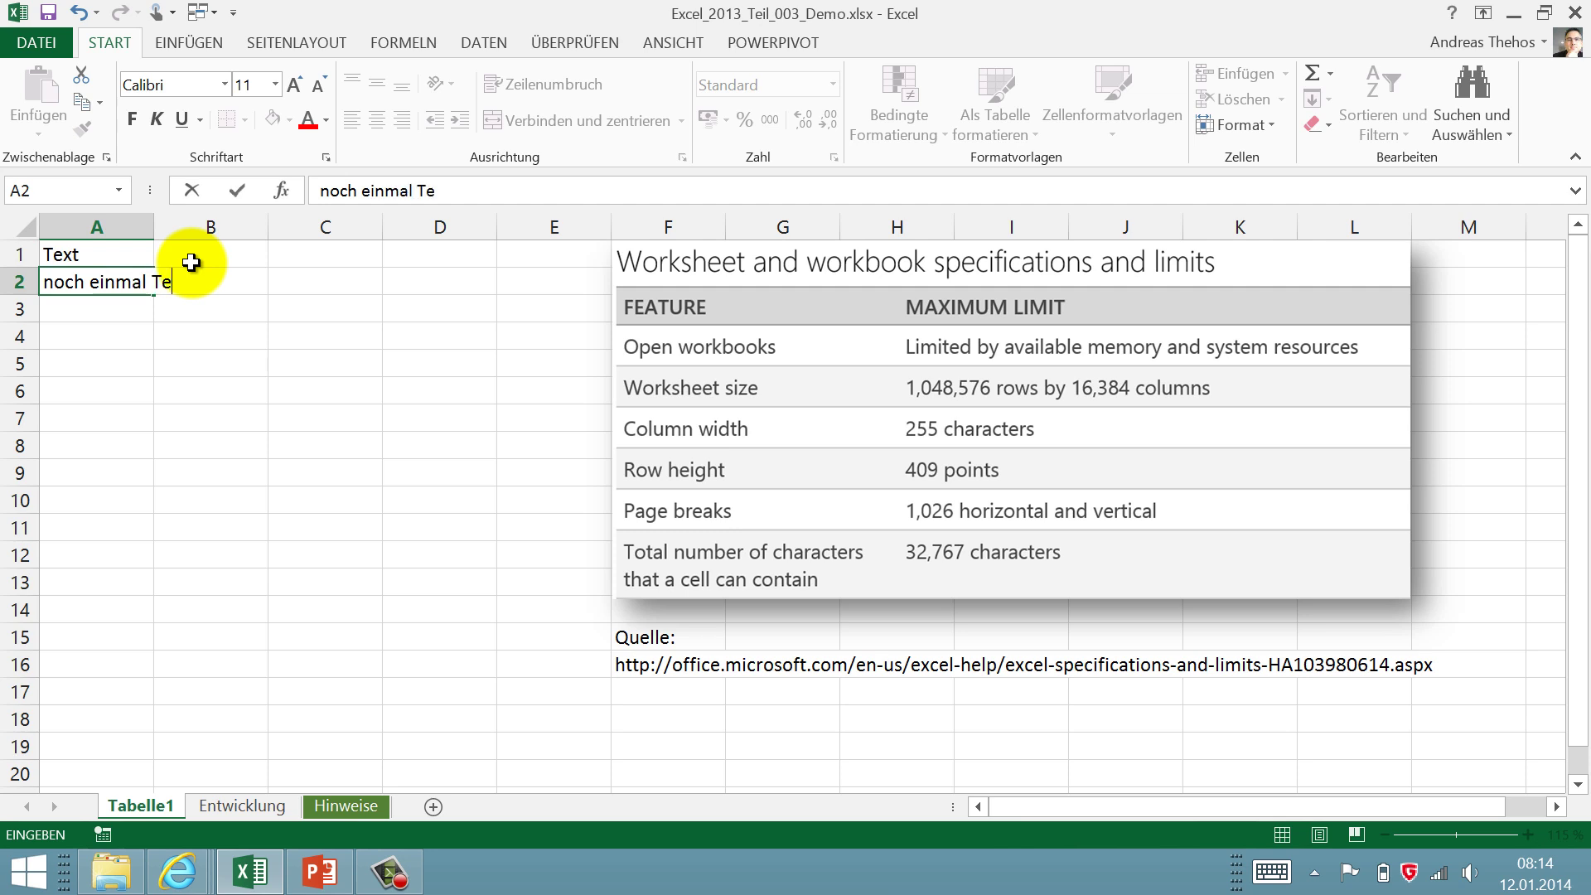
pyautogui.write('xt')
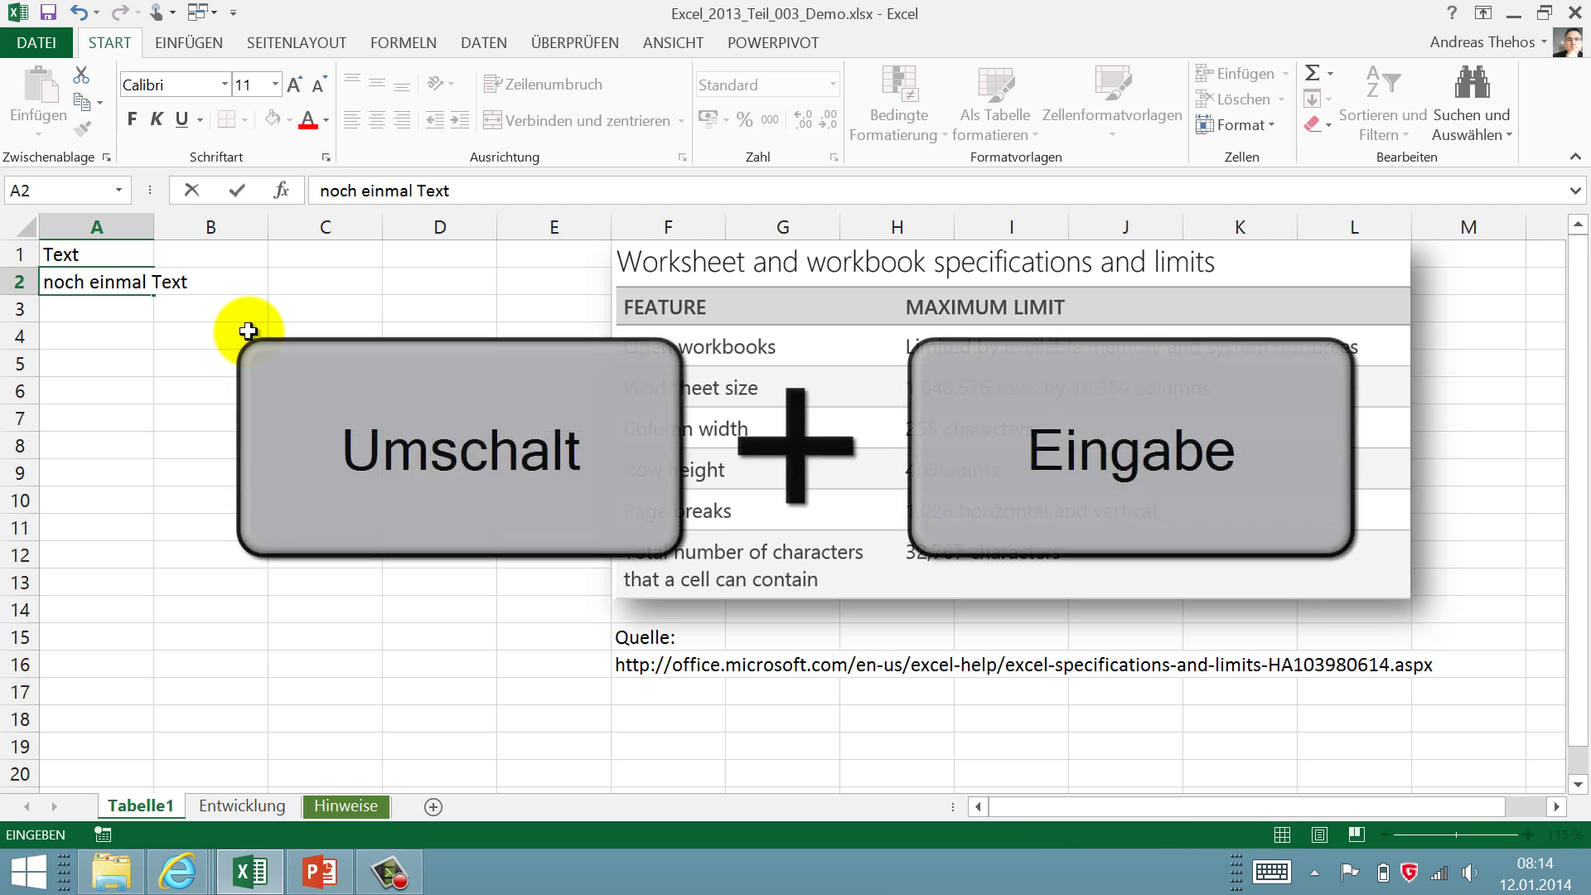
pyautogui.hotkey('shift', 'Return')
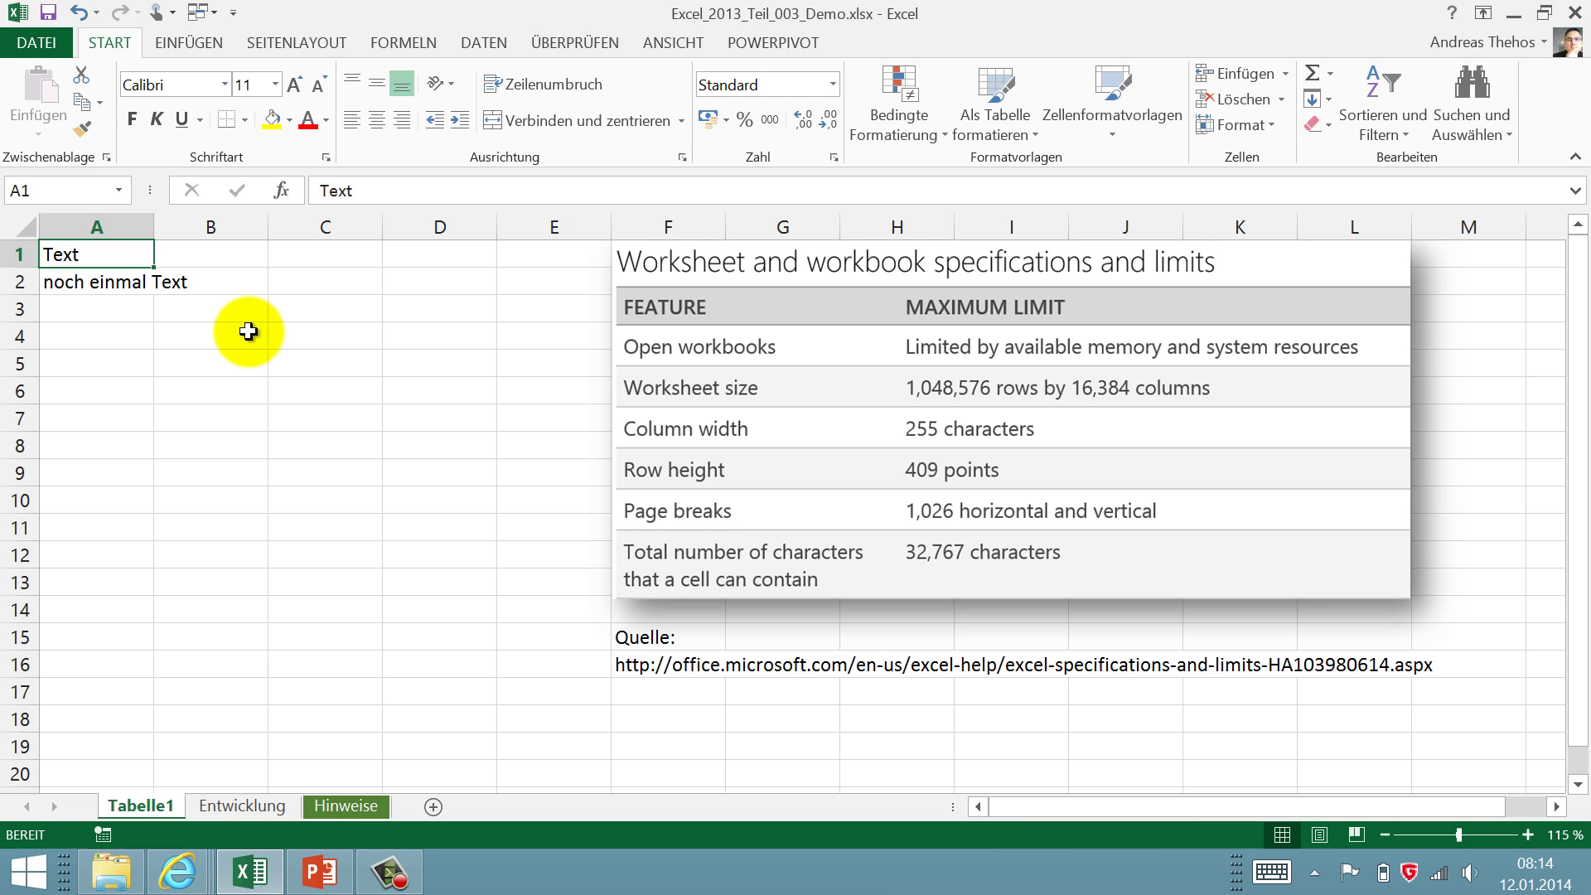
# - Overwrite A1 with 'noch mehr', discard it with Esc, then type 'noch mehr' again
pyautogui.write('noch mehr')
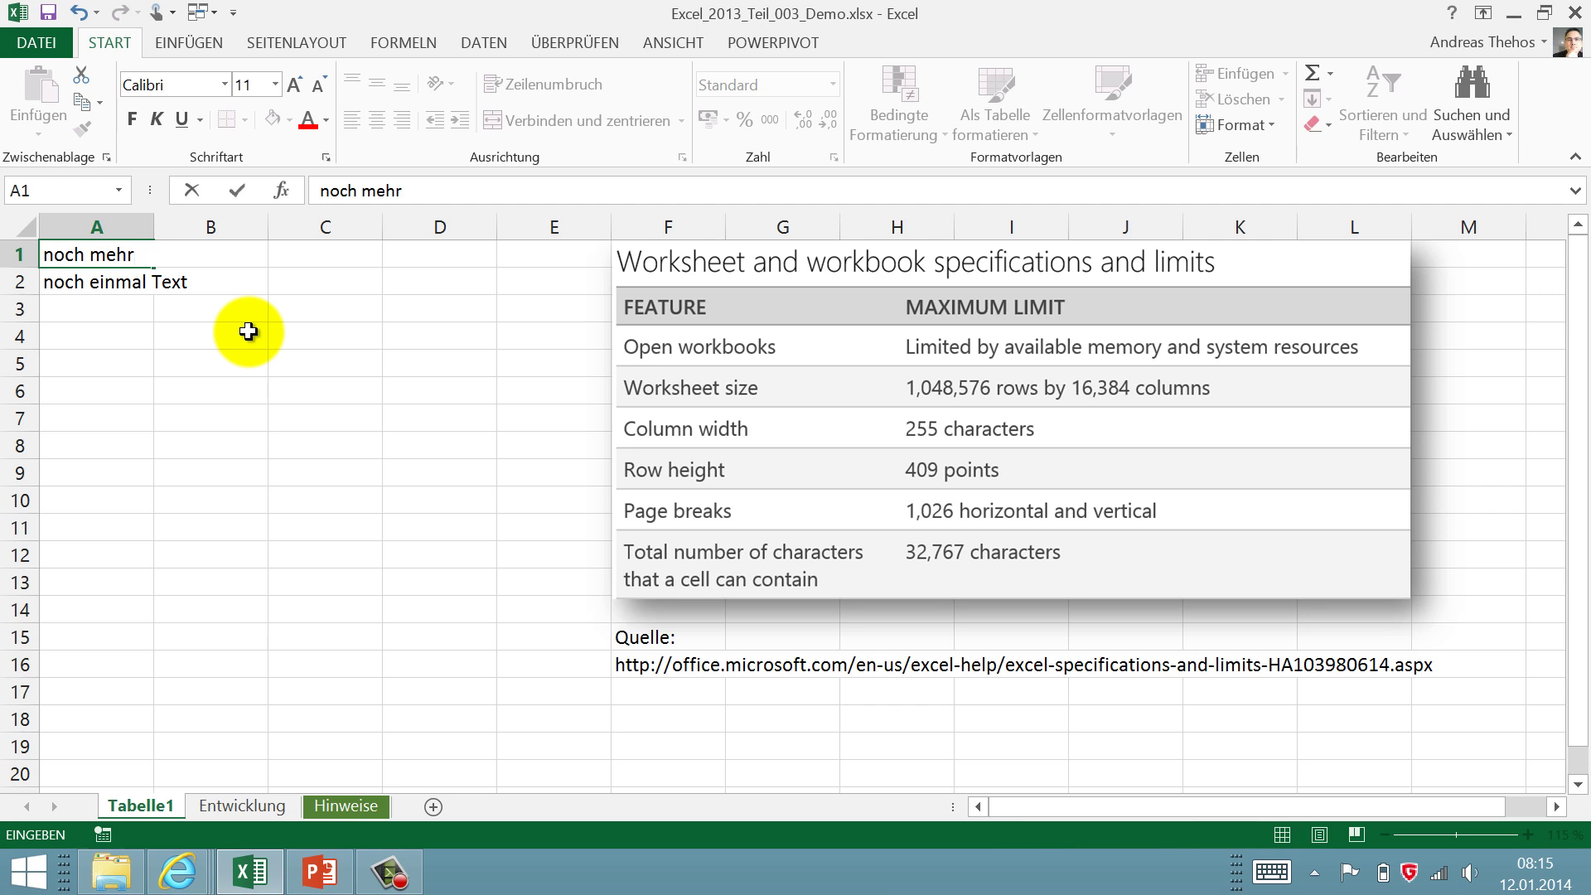
pyautogui.press('Escape')
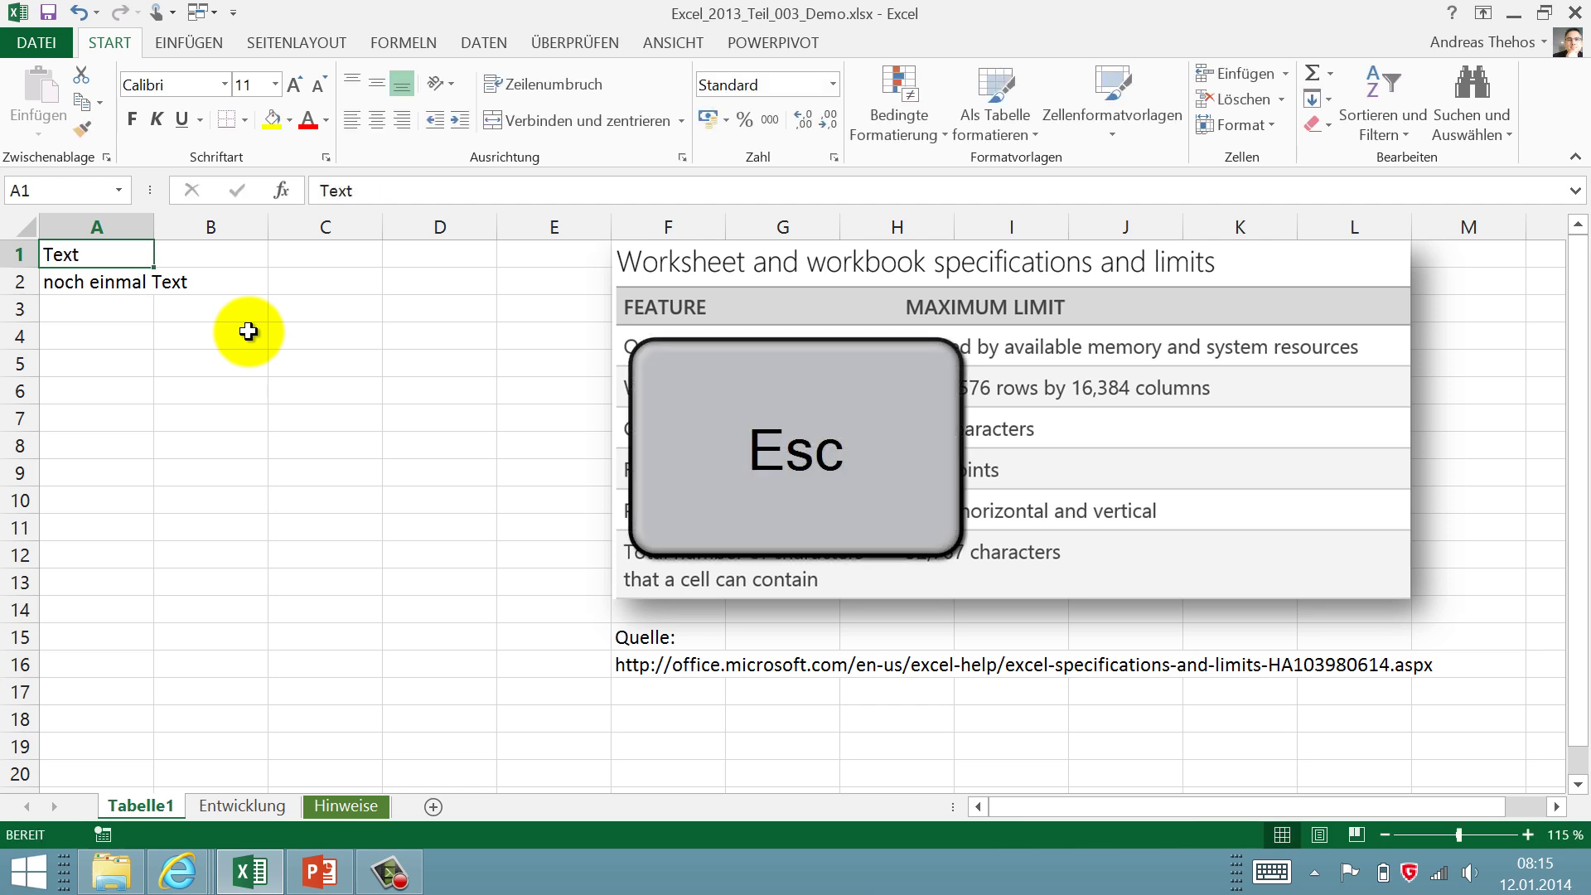
pyautogui.write('noch mehr')
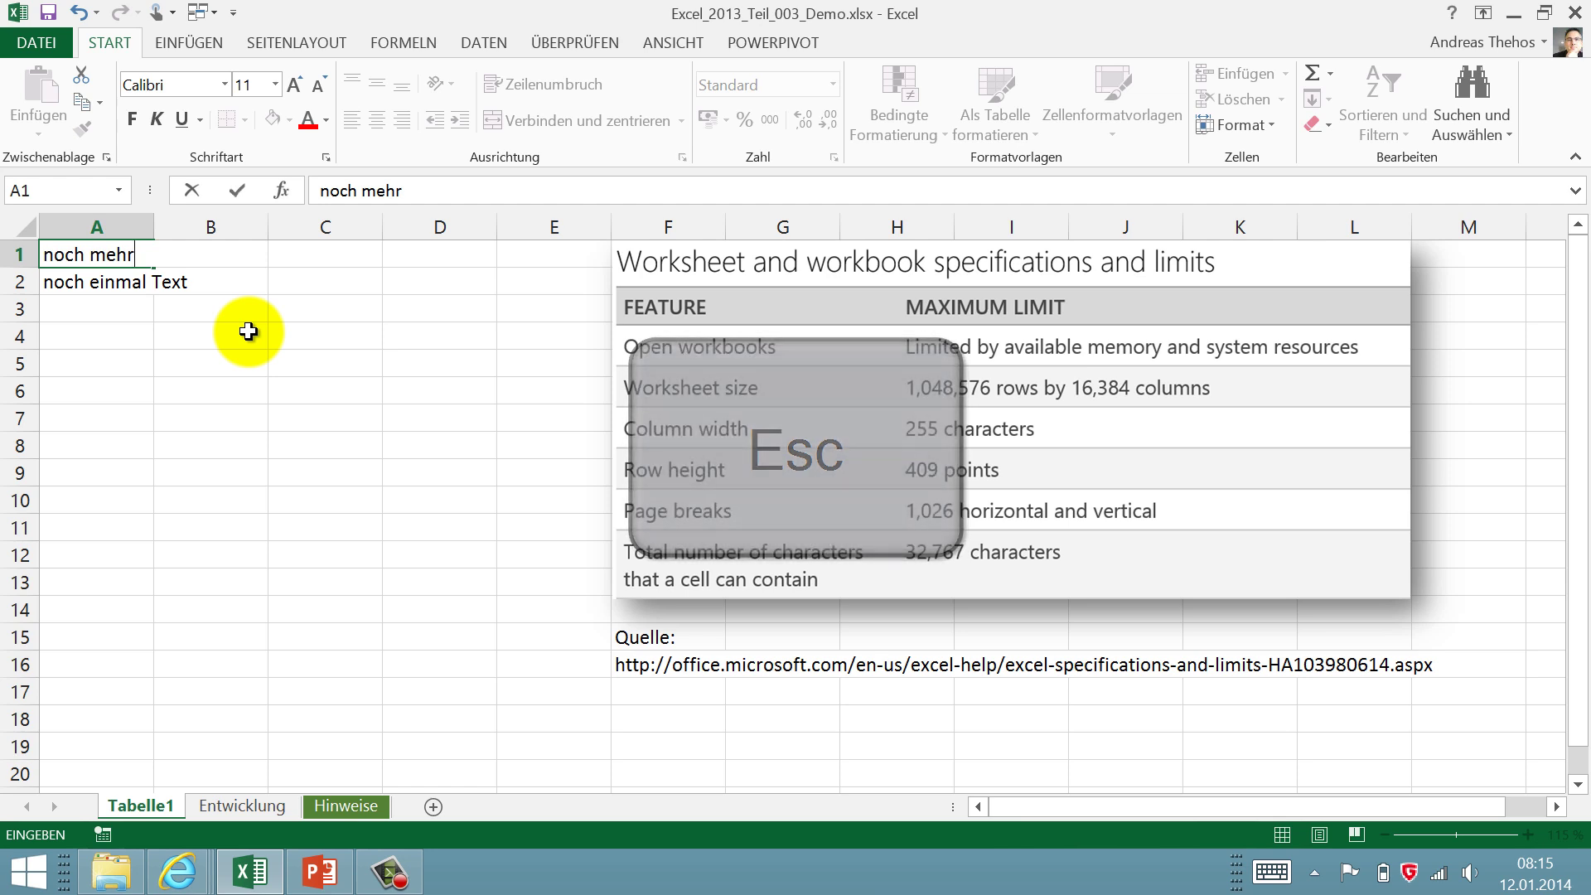
# - Cancel the A1 edit so it stays 'Text', and enter 'hier steht viel Text' in A4
pyautogui.click(196, 196)
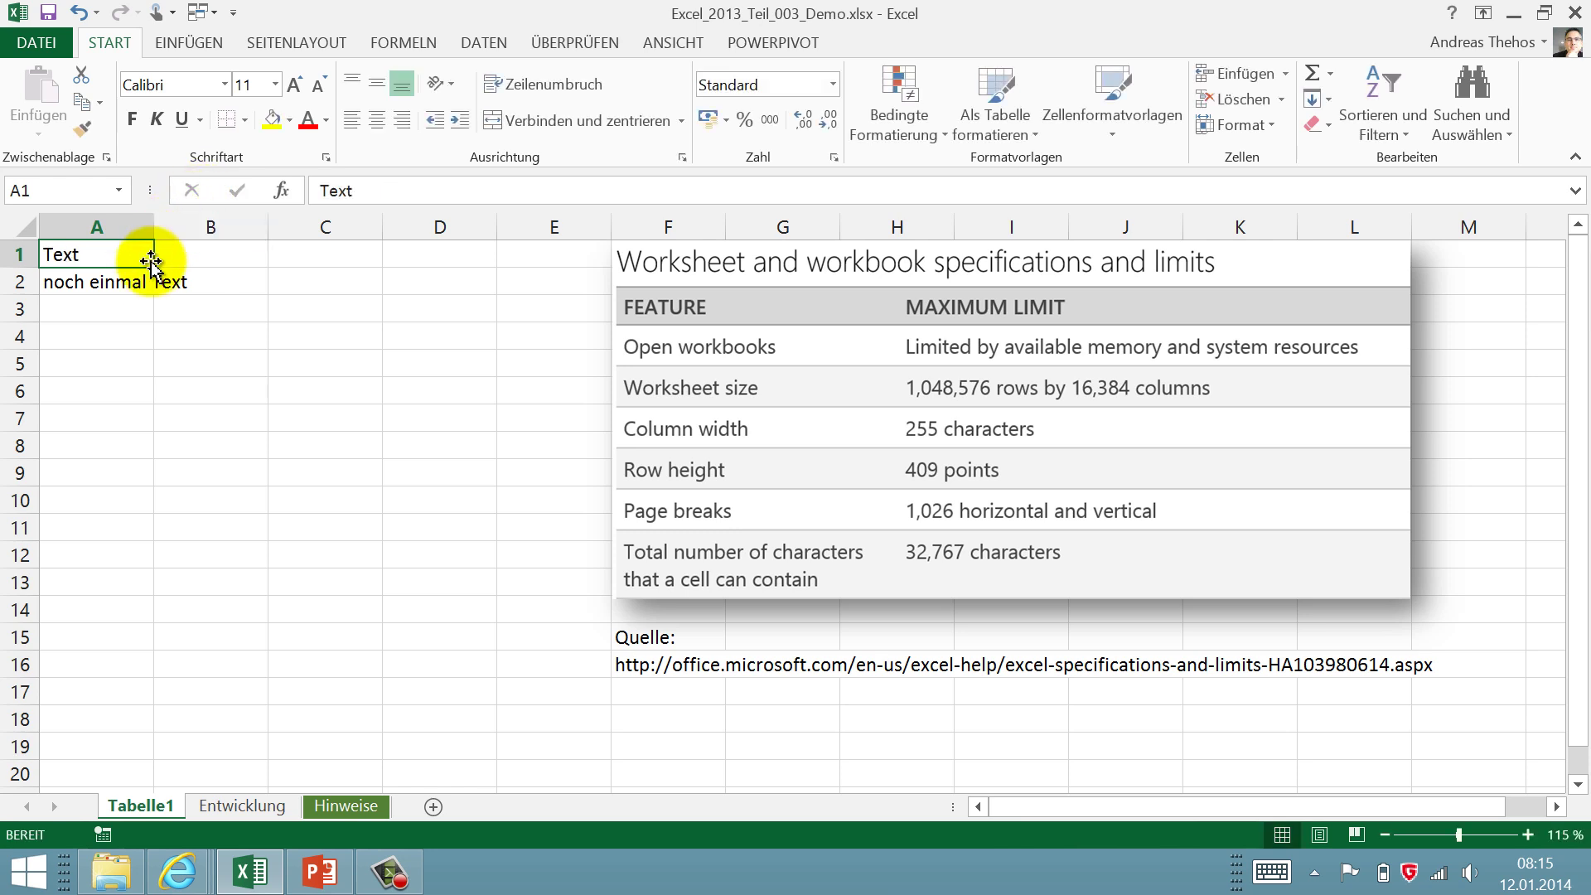
pyautogui.click(103, 334)
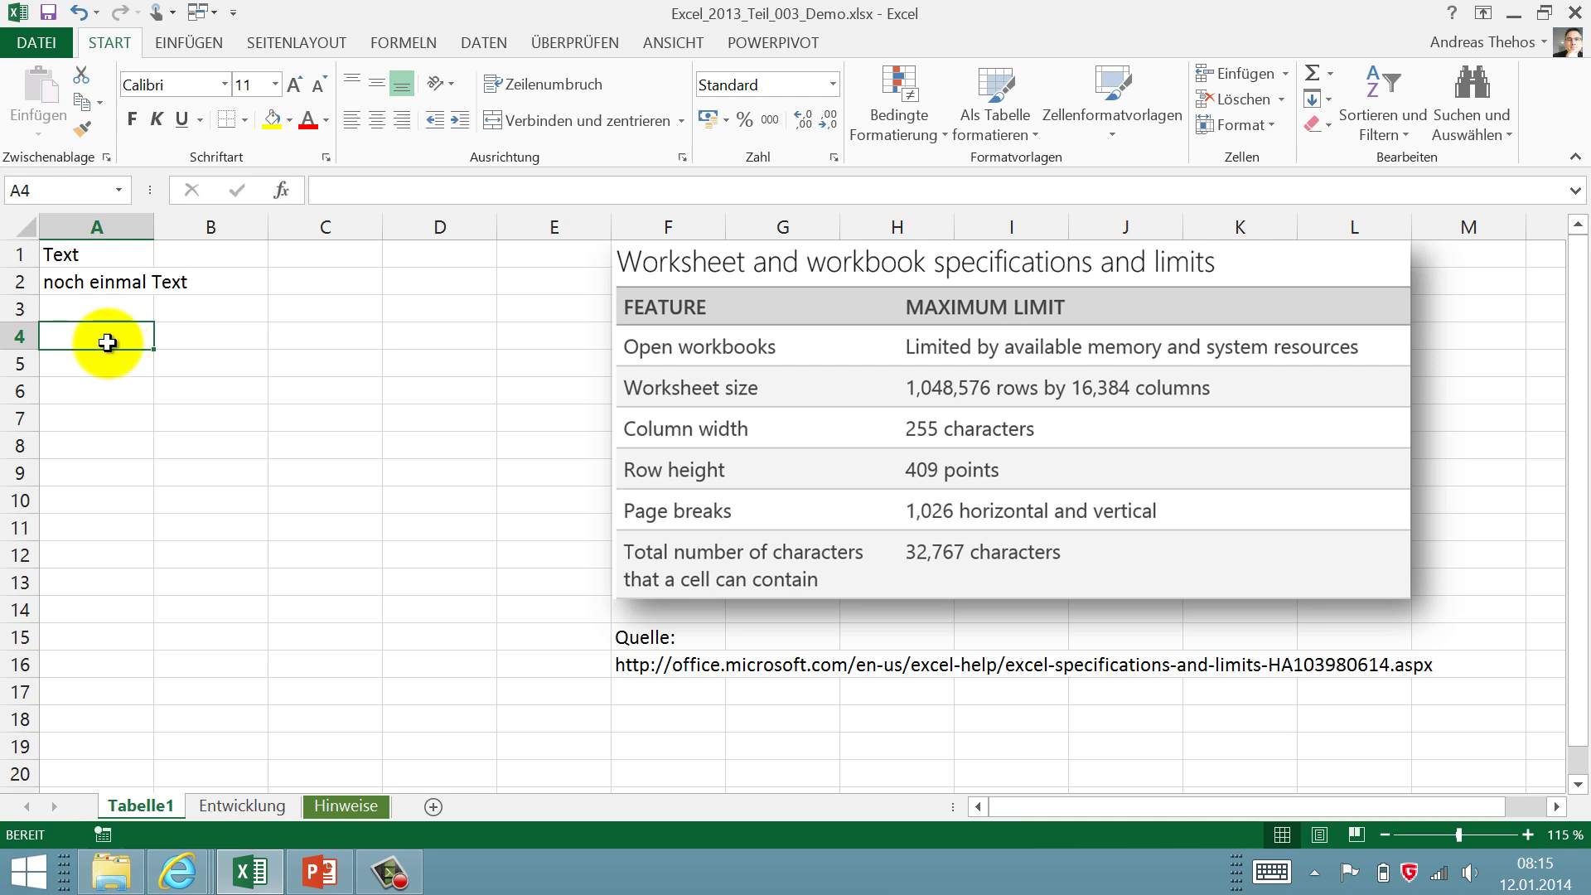
pyautogui.write('hier s')
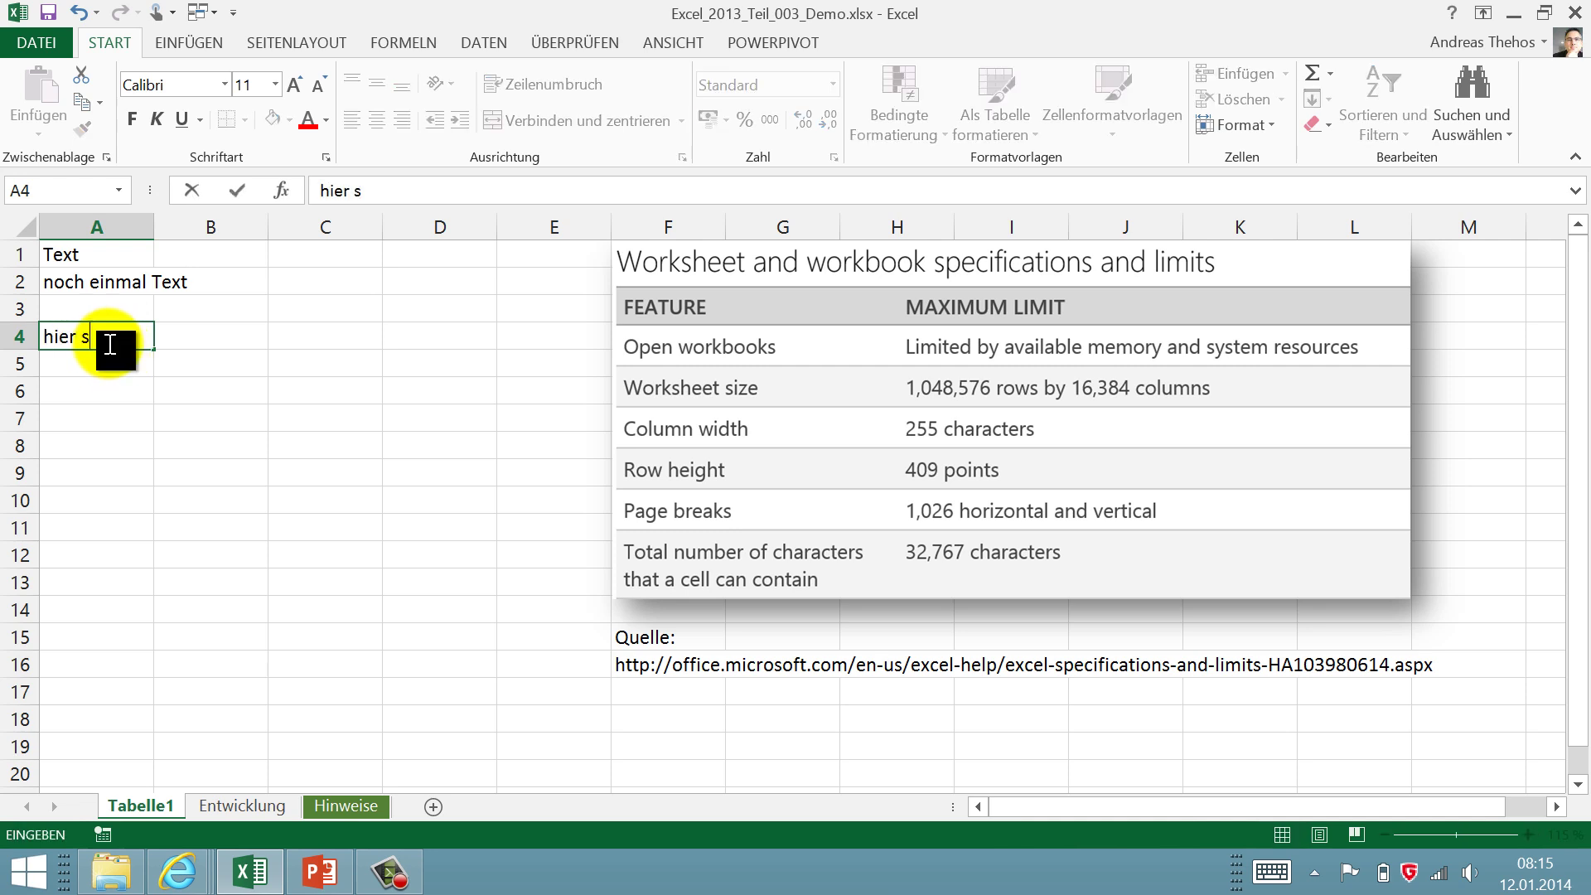
pyautogui.write('teht viel Text')
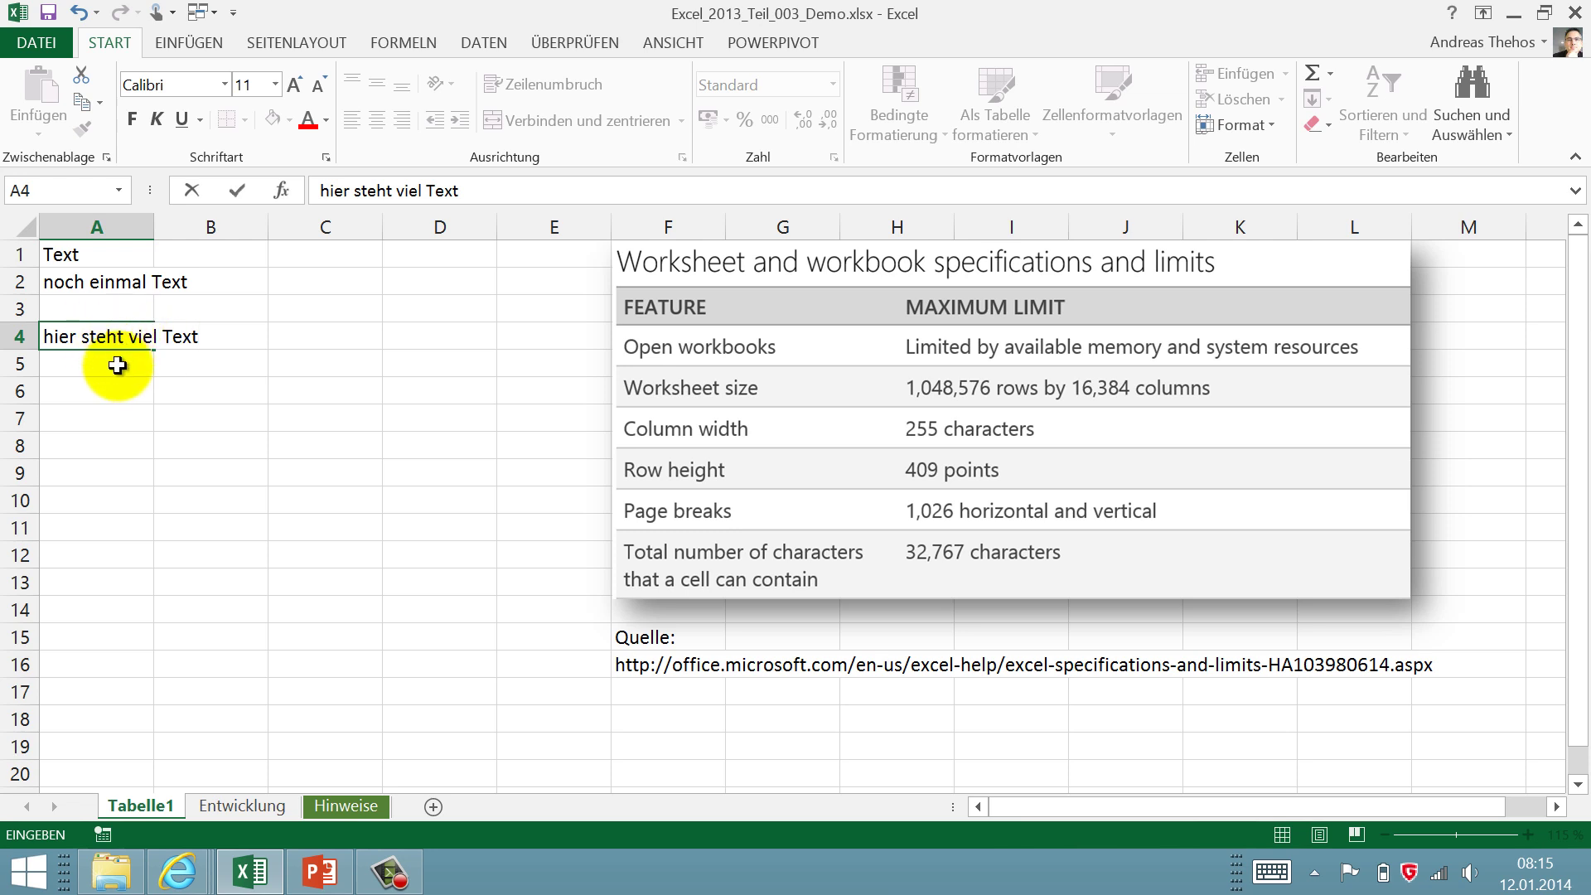
pyautogui.click(240, 193)
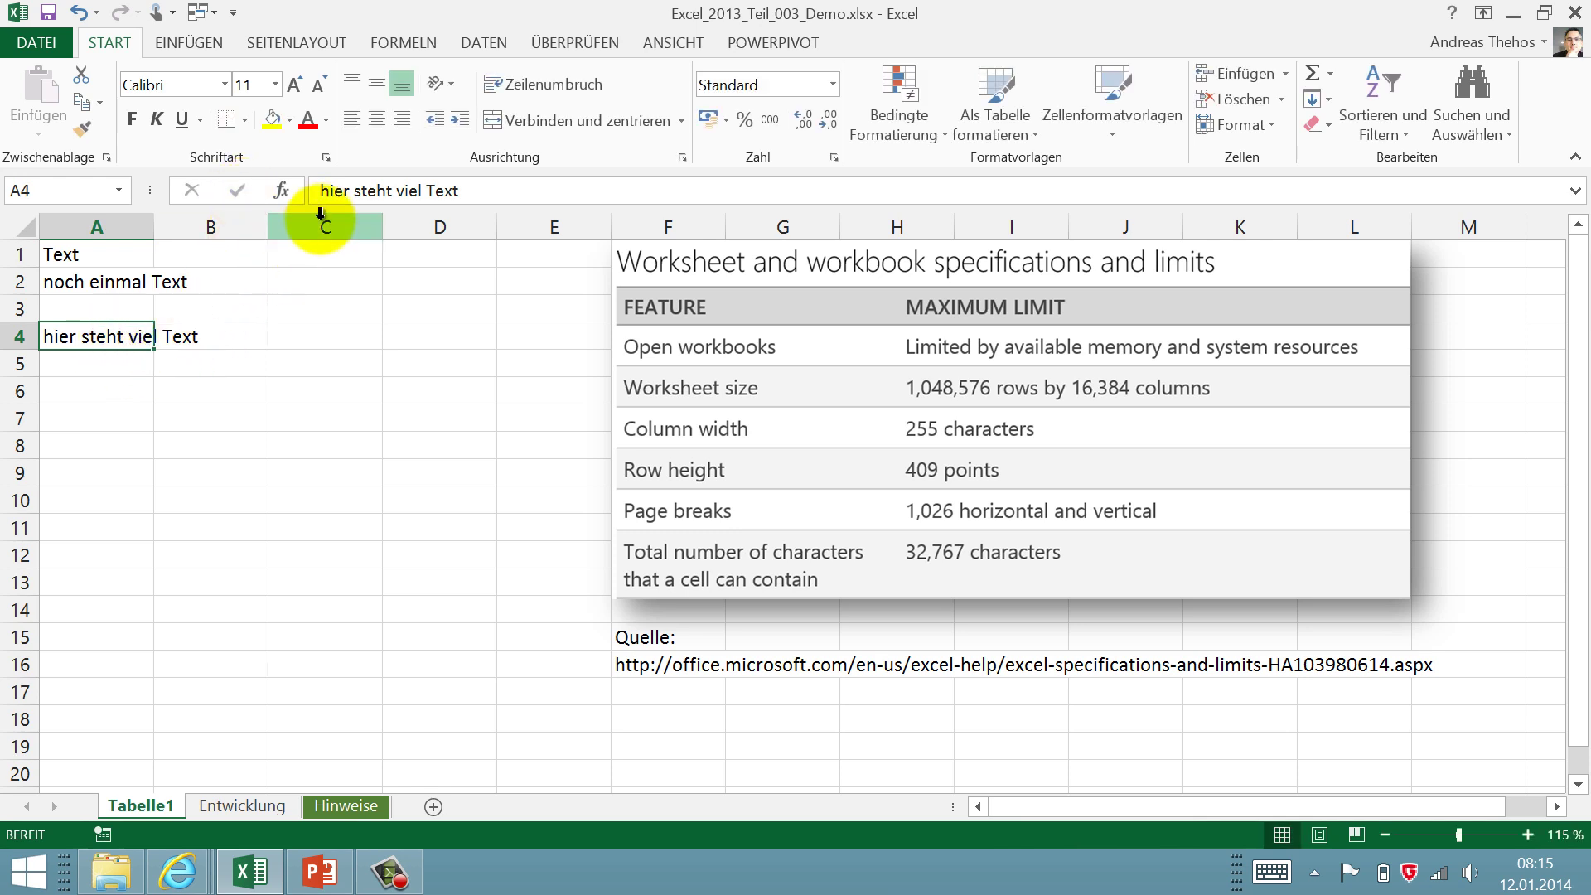
# - Enter 'Alternative mit STRG + ENTER' in A5 with Ctrl+Enter, then begin typing 'Text' in A7
pyautogui.click(91, 362)
pyautogui.write('Alter')
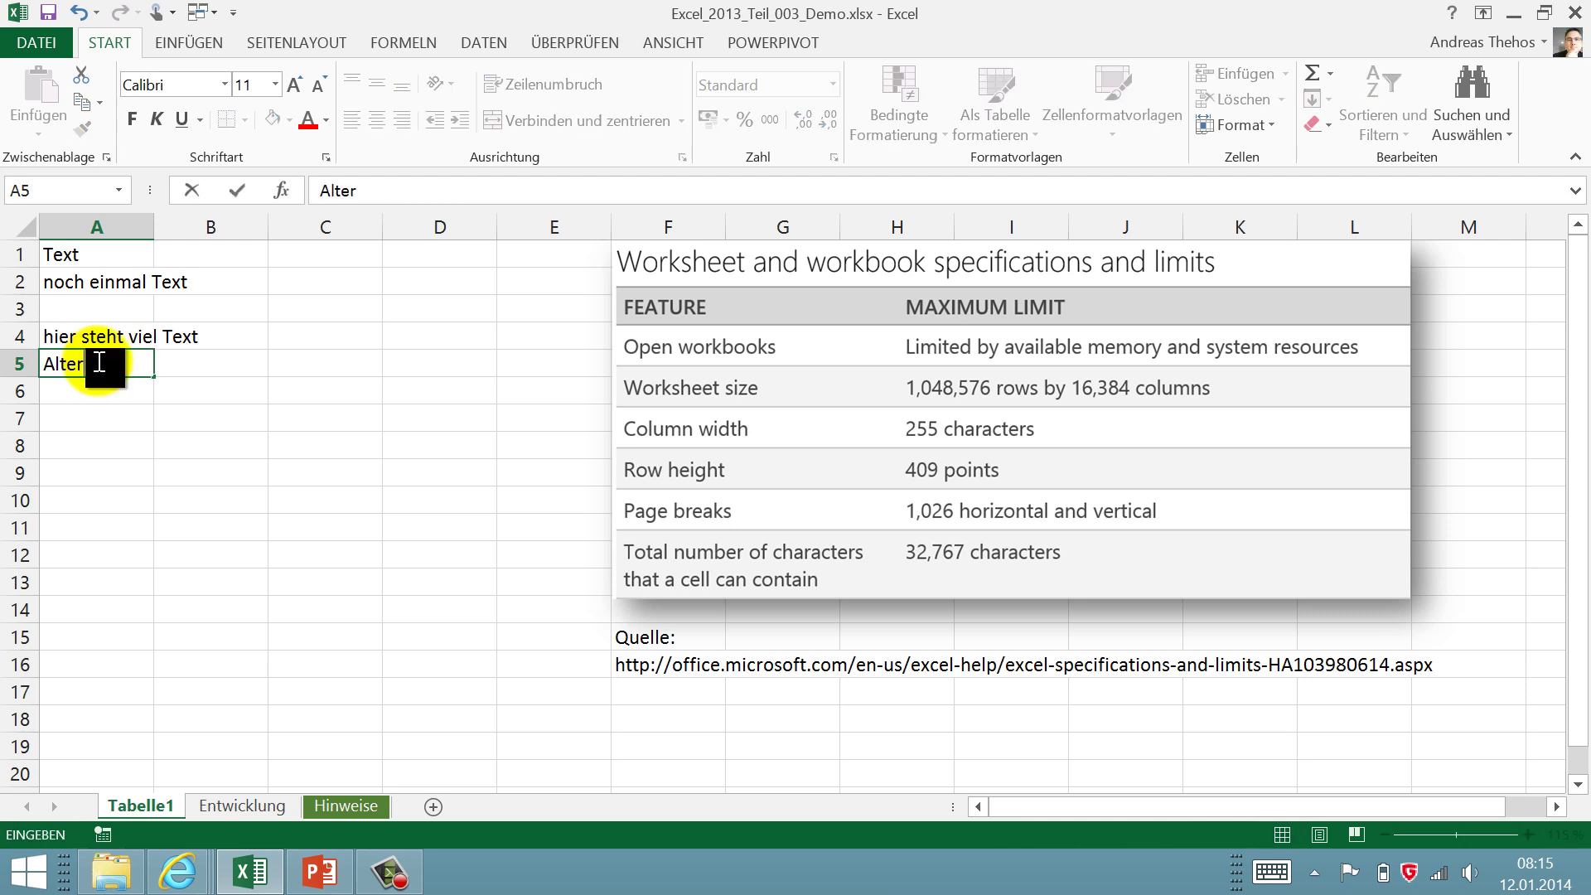
pyautogui.write('native mit ')
pyautogui.write('STRG + ENTER')
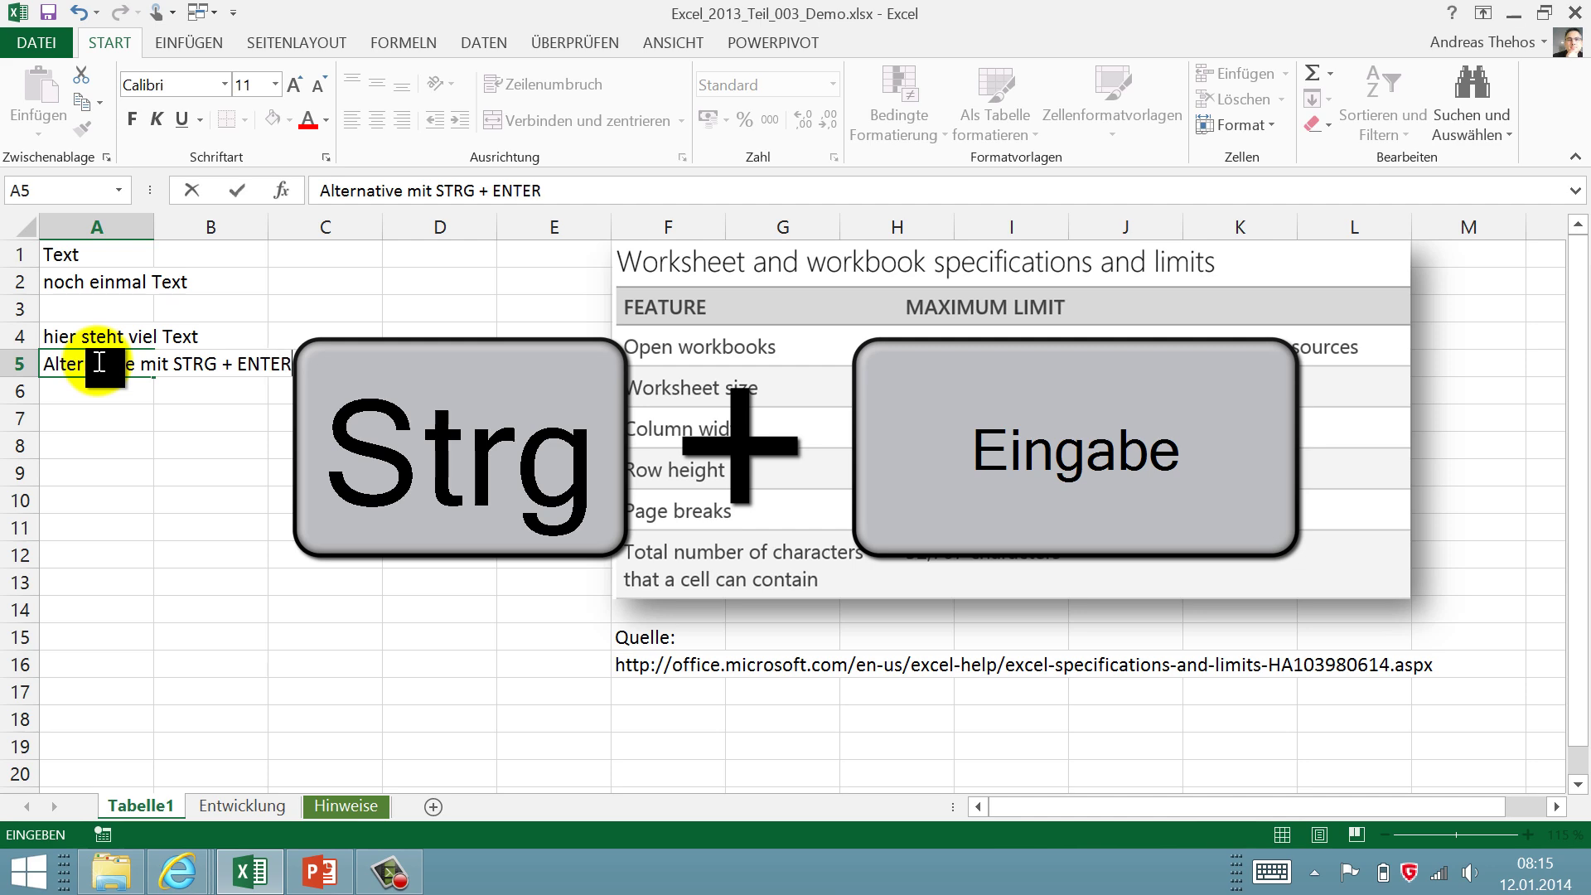
pyautogui.hotkey('ctrl', 'Return')
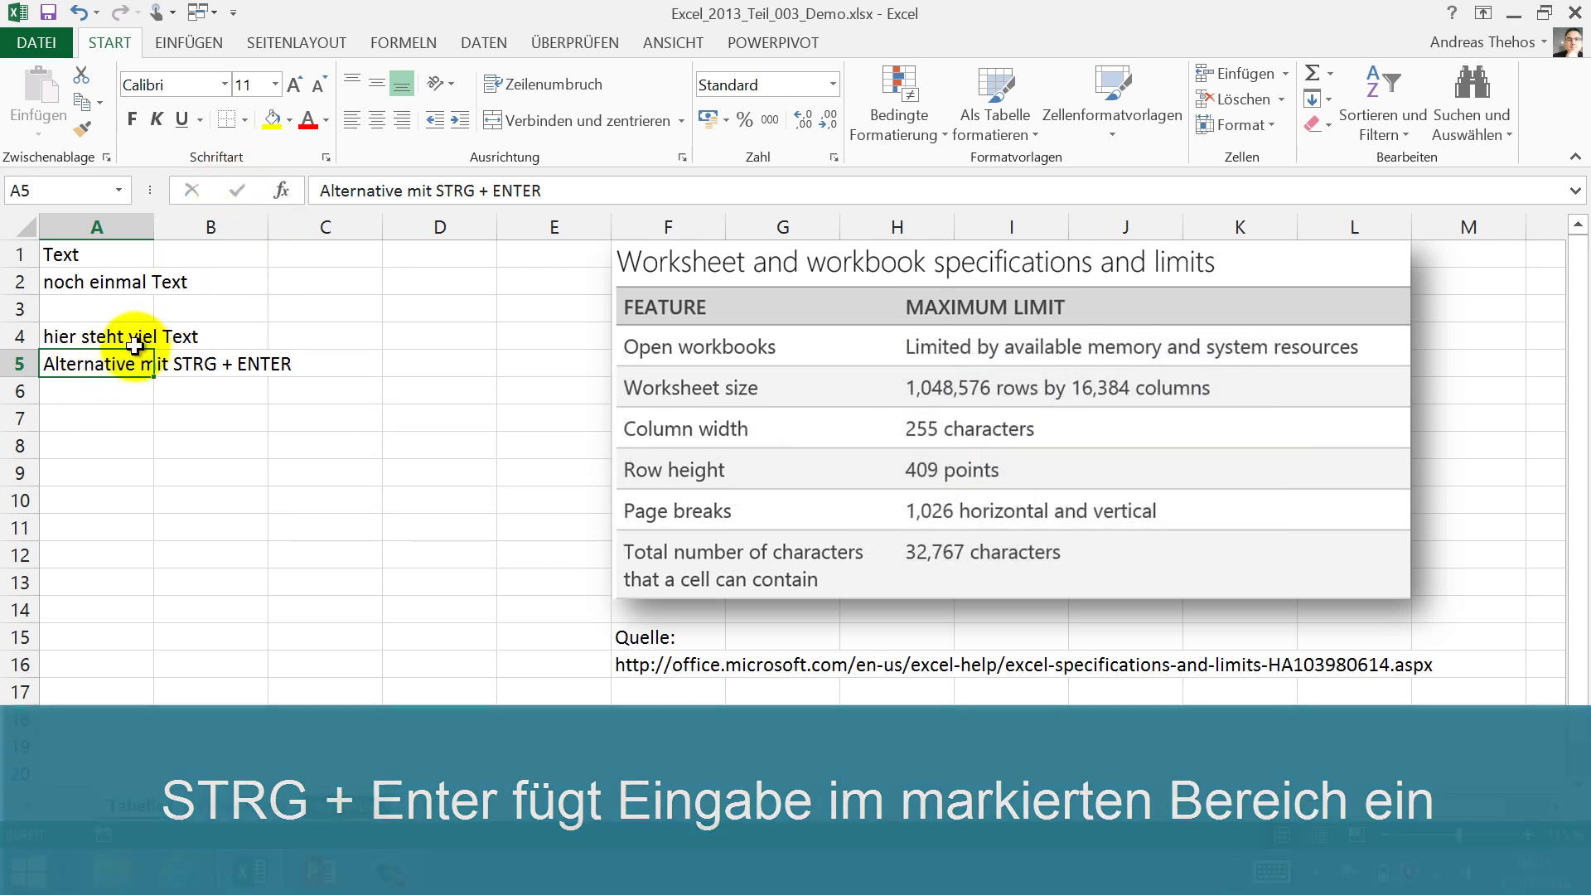
pyautogui.press('Down')
pyautogui.press('Down')
pyautogui.write('Te')
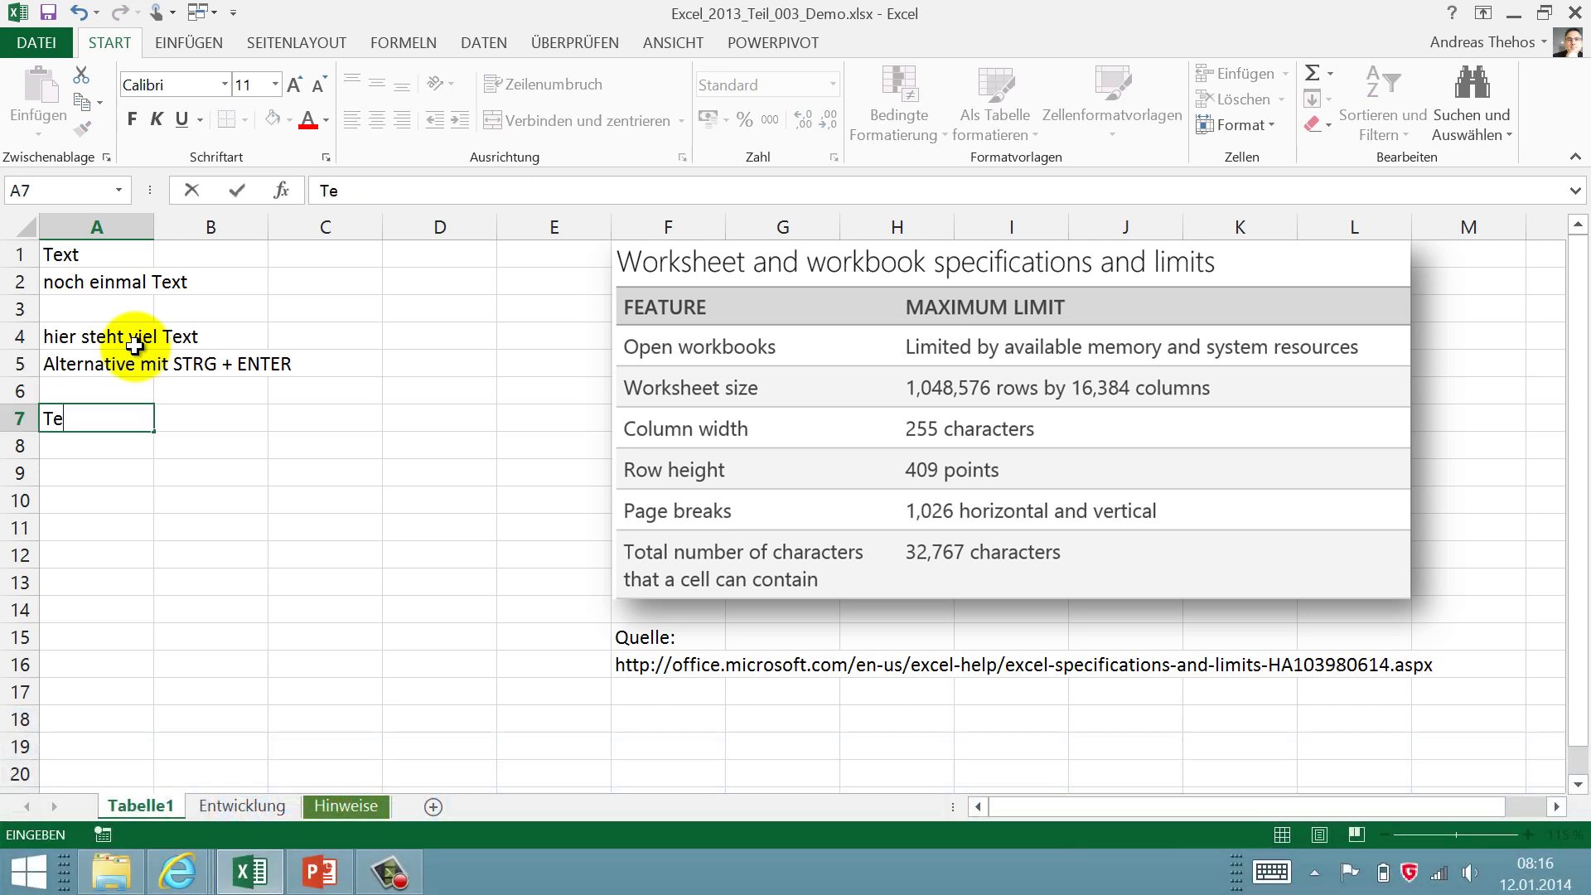
pyautogui.write('xt')
# - Confirm 'Text' in A7, enter 100 in A8, and enter 'Text' in A10
pyautogui.press('Return')
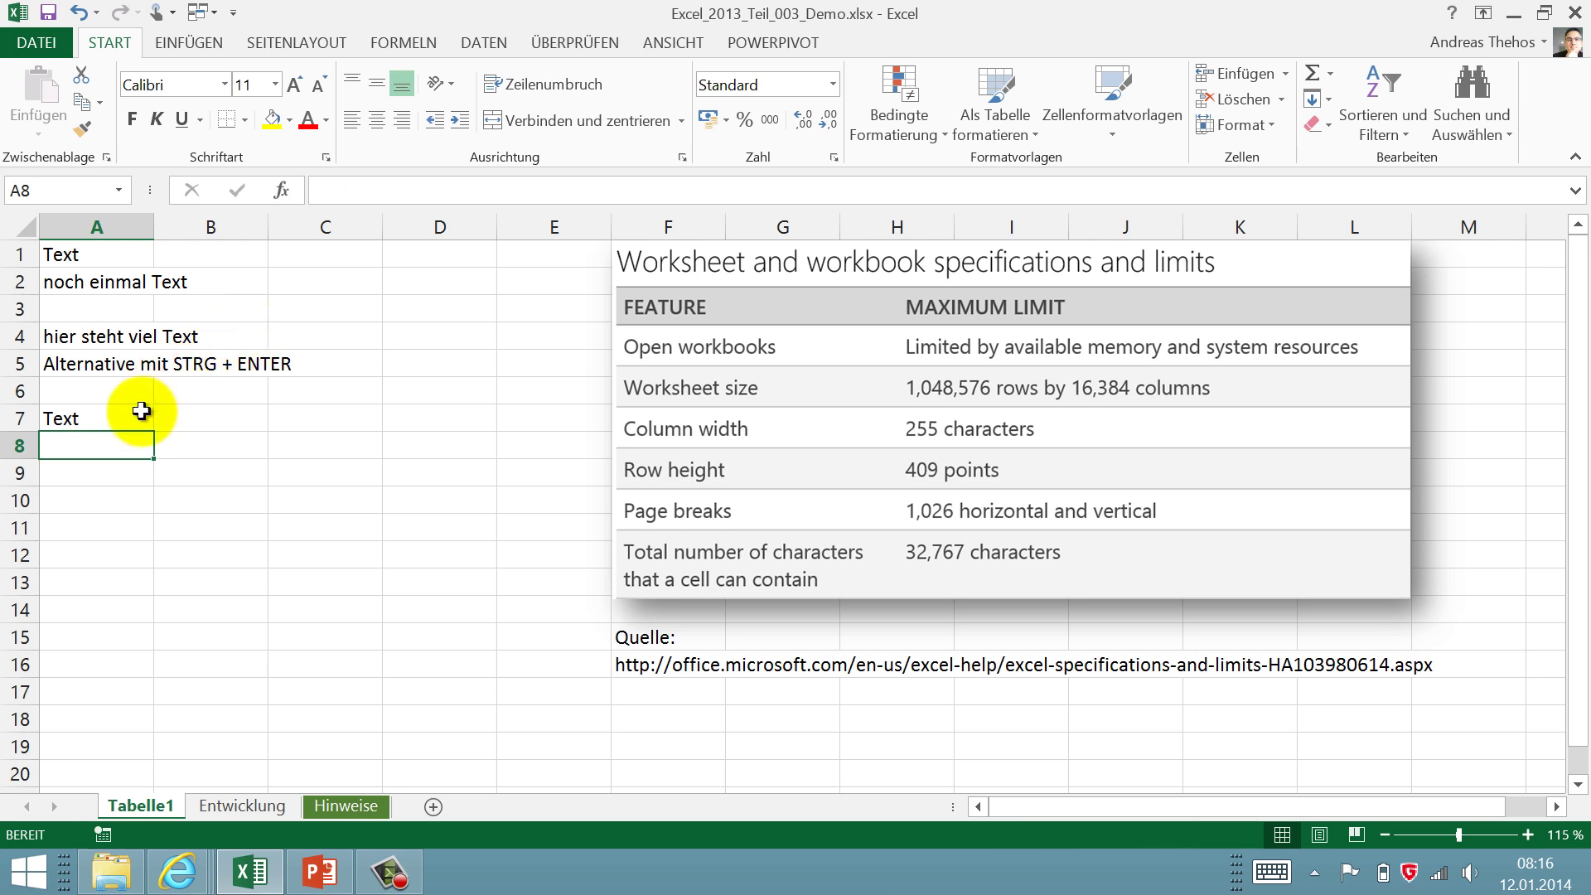
pyautogui.write('100')
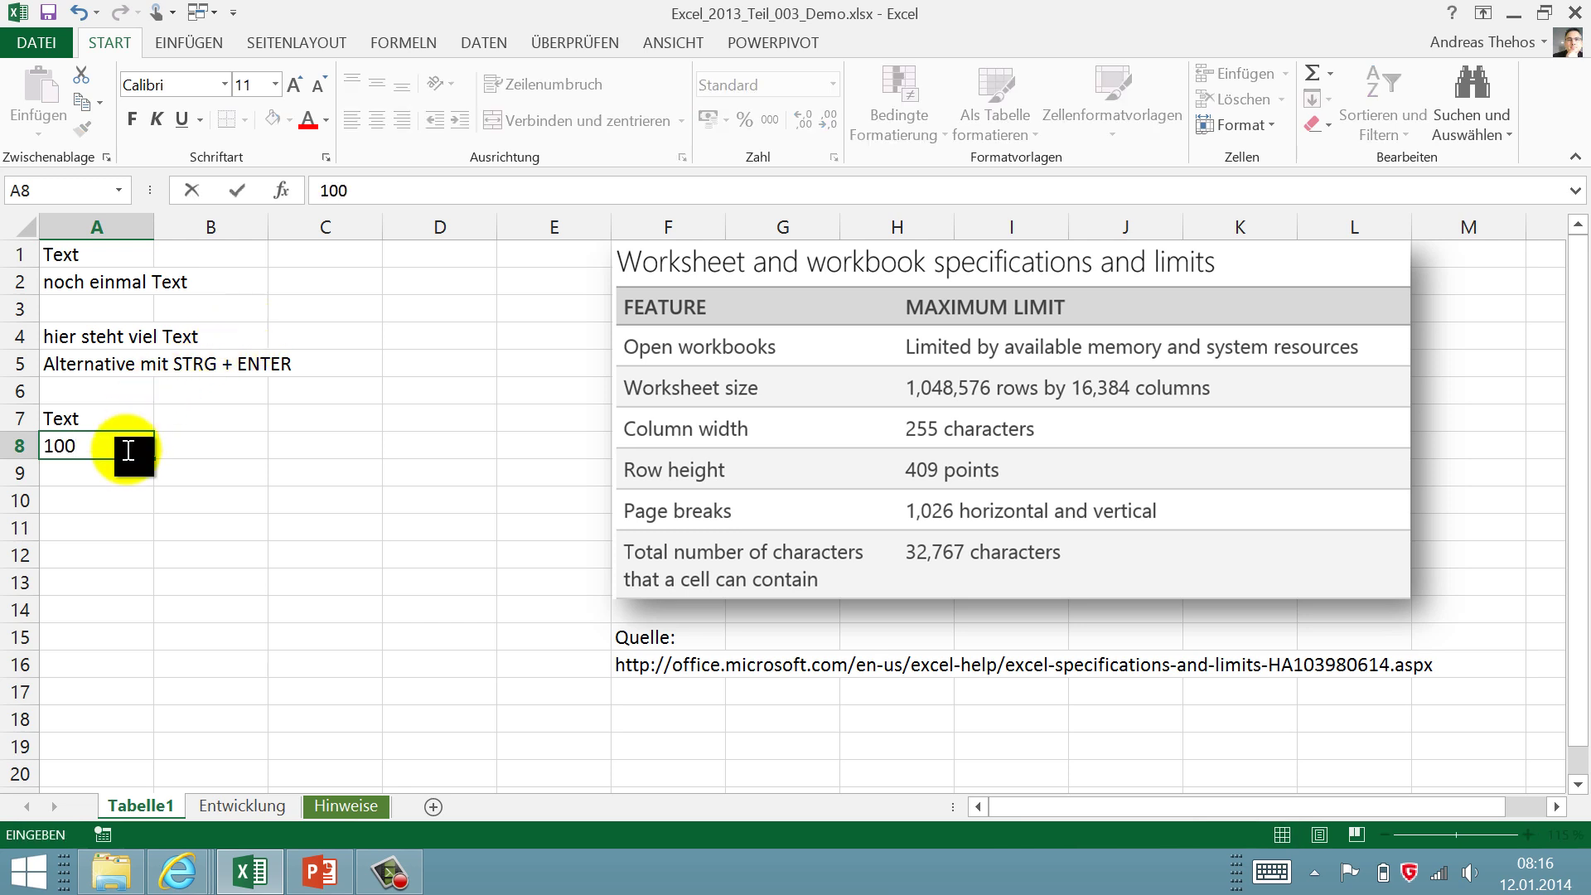
pyautogui.press('Return')
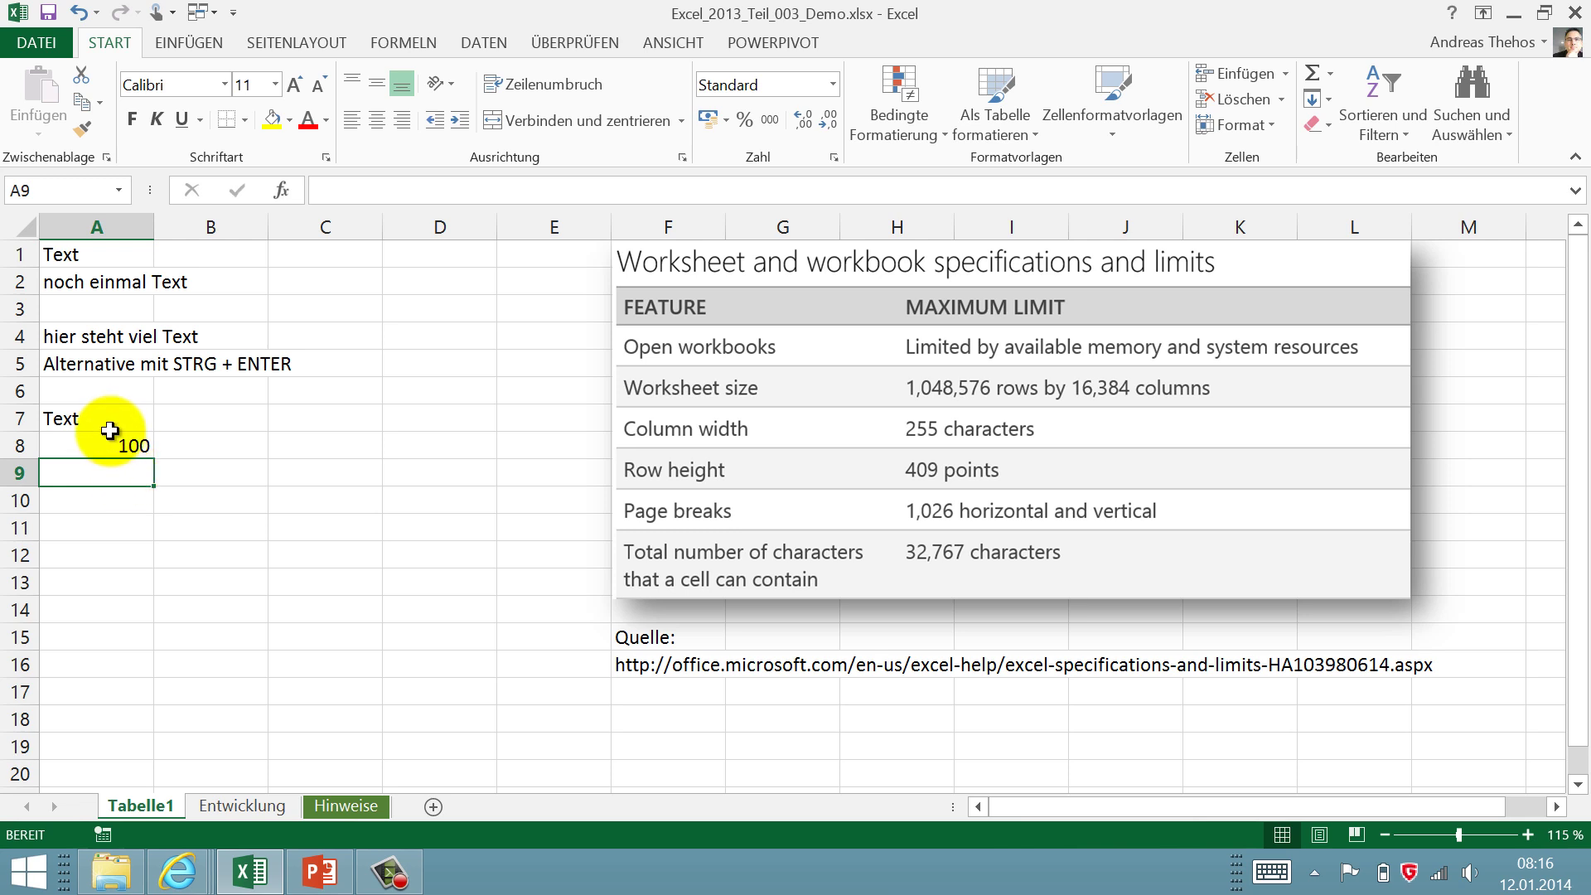
pyautogui.click(109, 423)
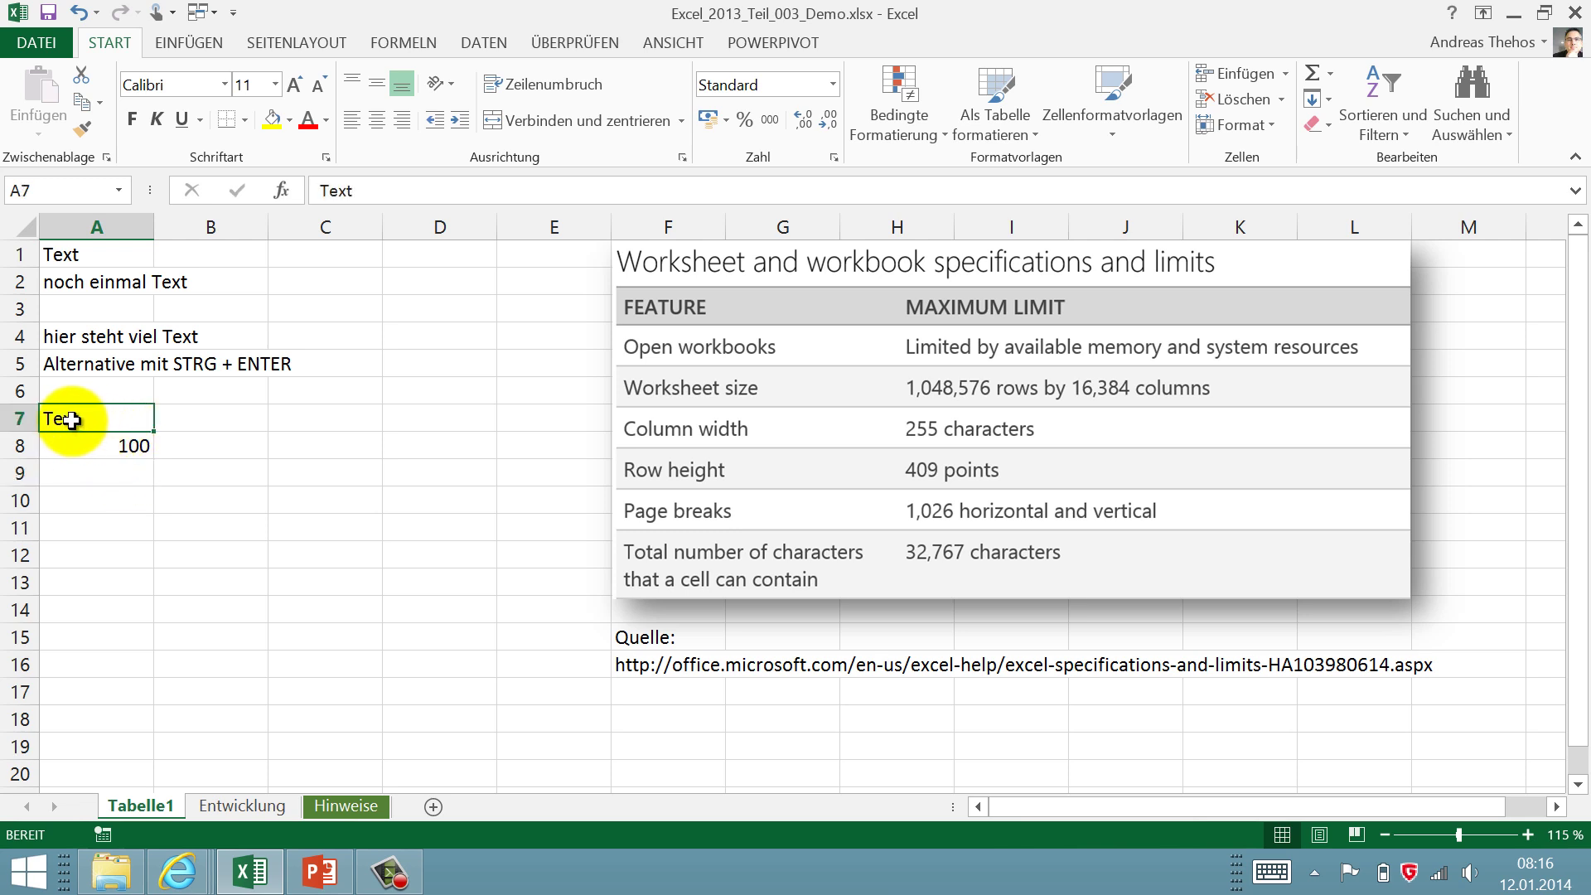
pyautogui.click(99, 498)
pyautogui.write('T')
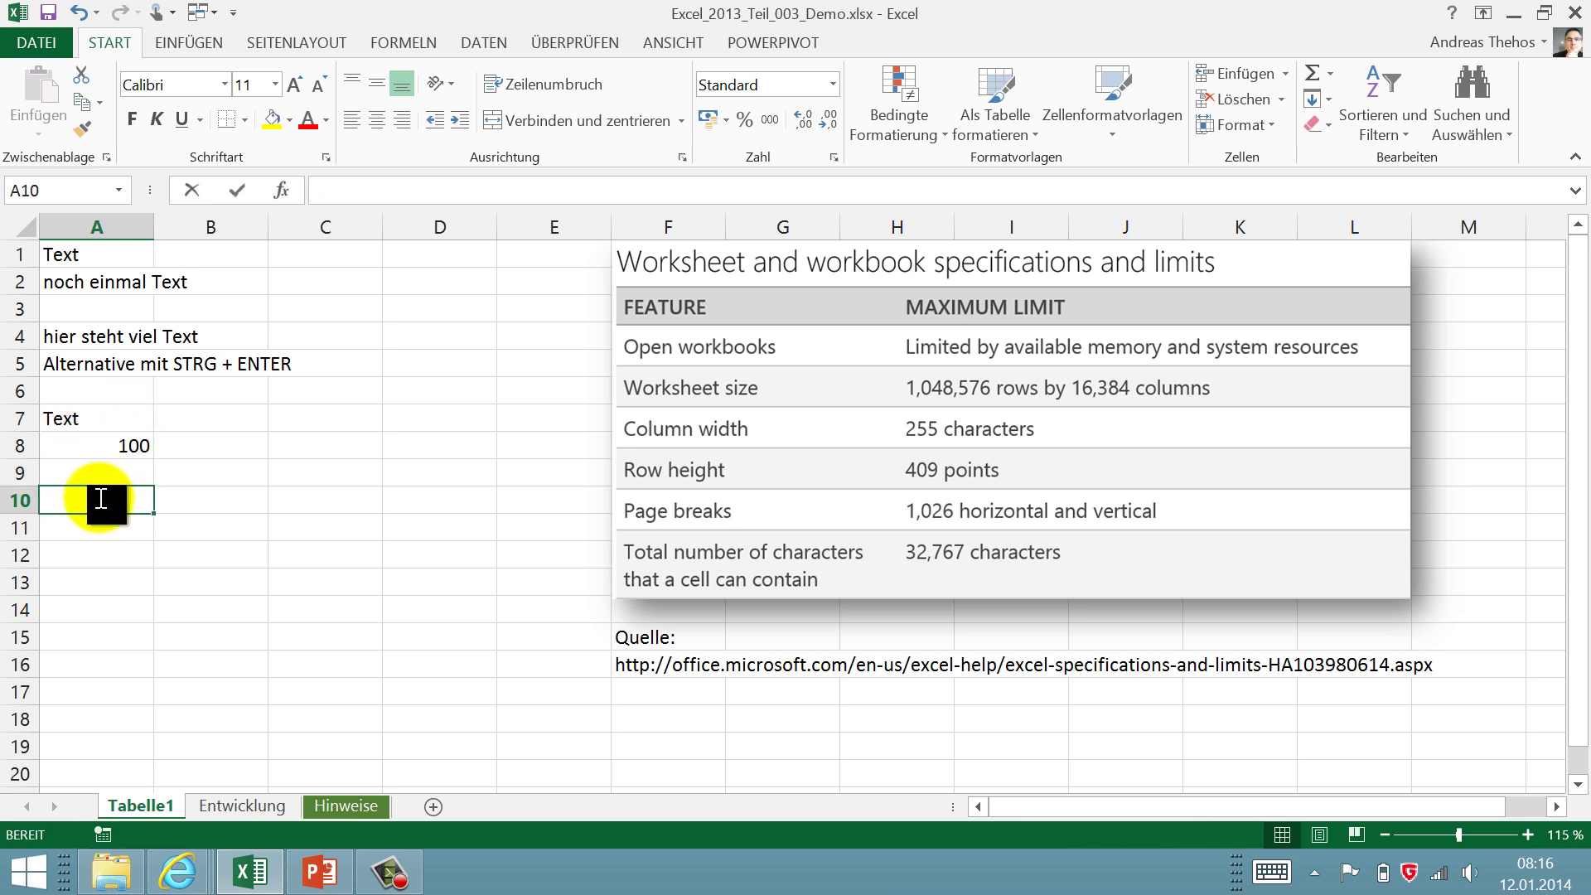
pyautogui.write('ext')
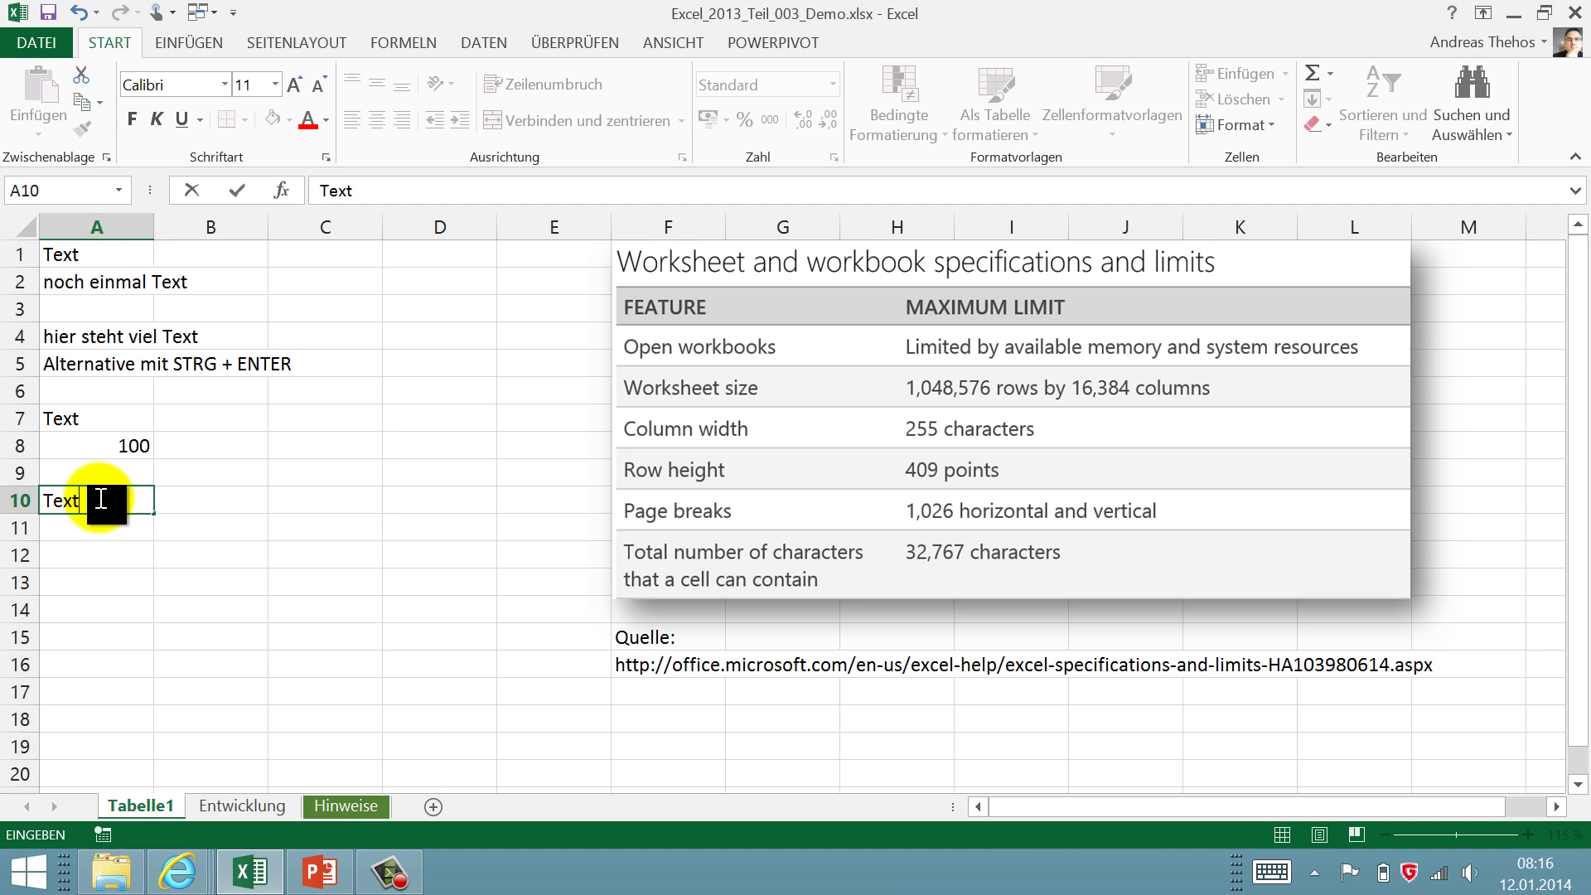
pyautogui.hotkey('ctrl', 'Return')
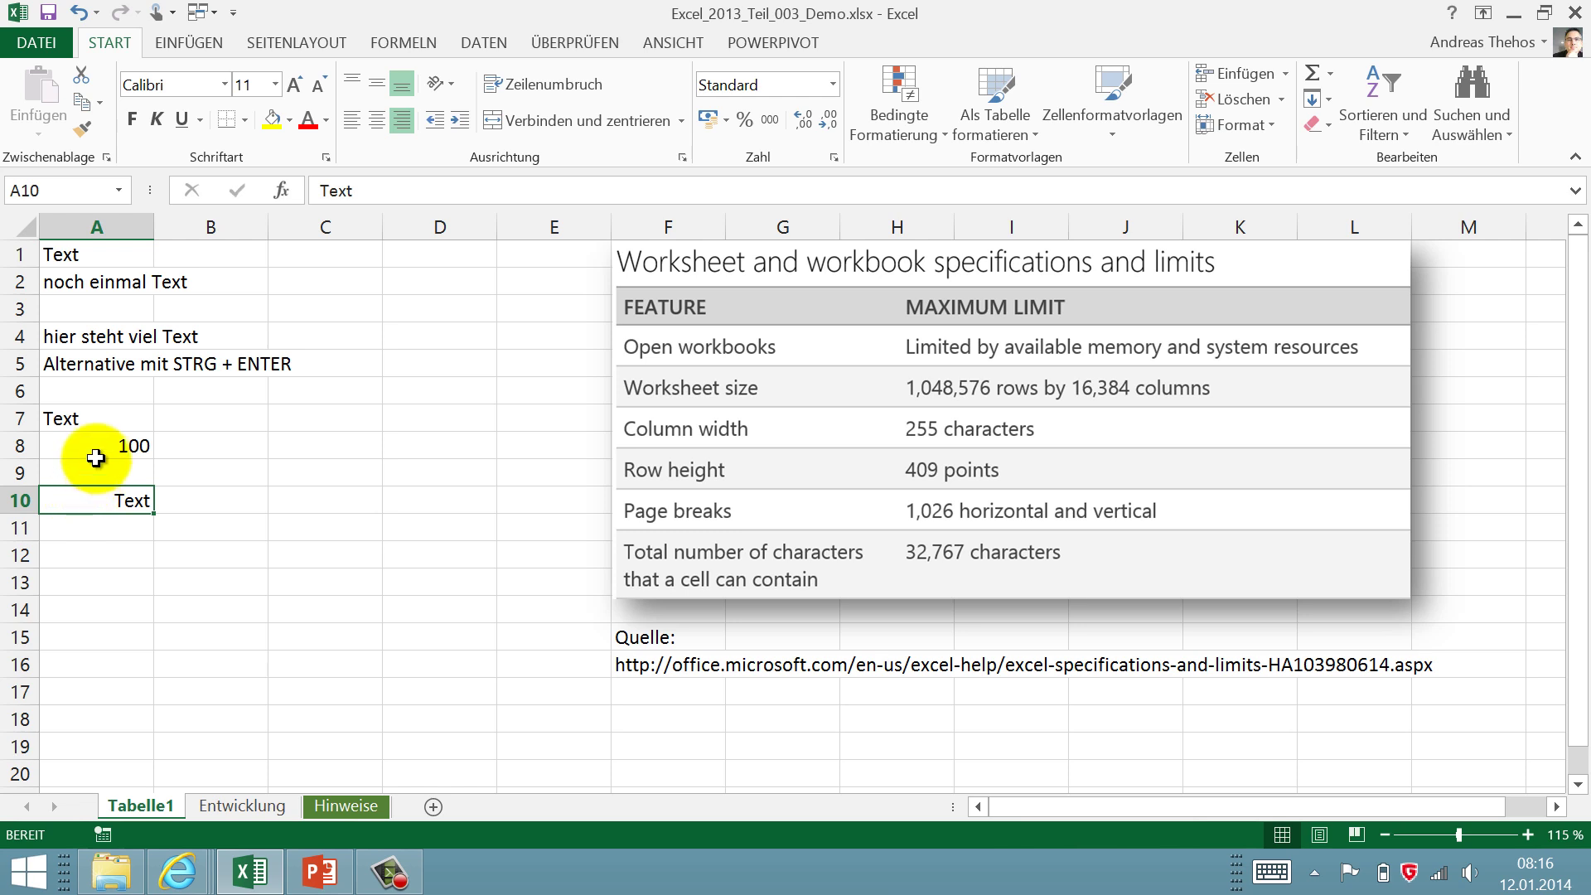
# - Enter 'und hier steht auch etwas' in the empty B5, cutting off A5's long text
pyautogui.click(83, 367)
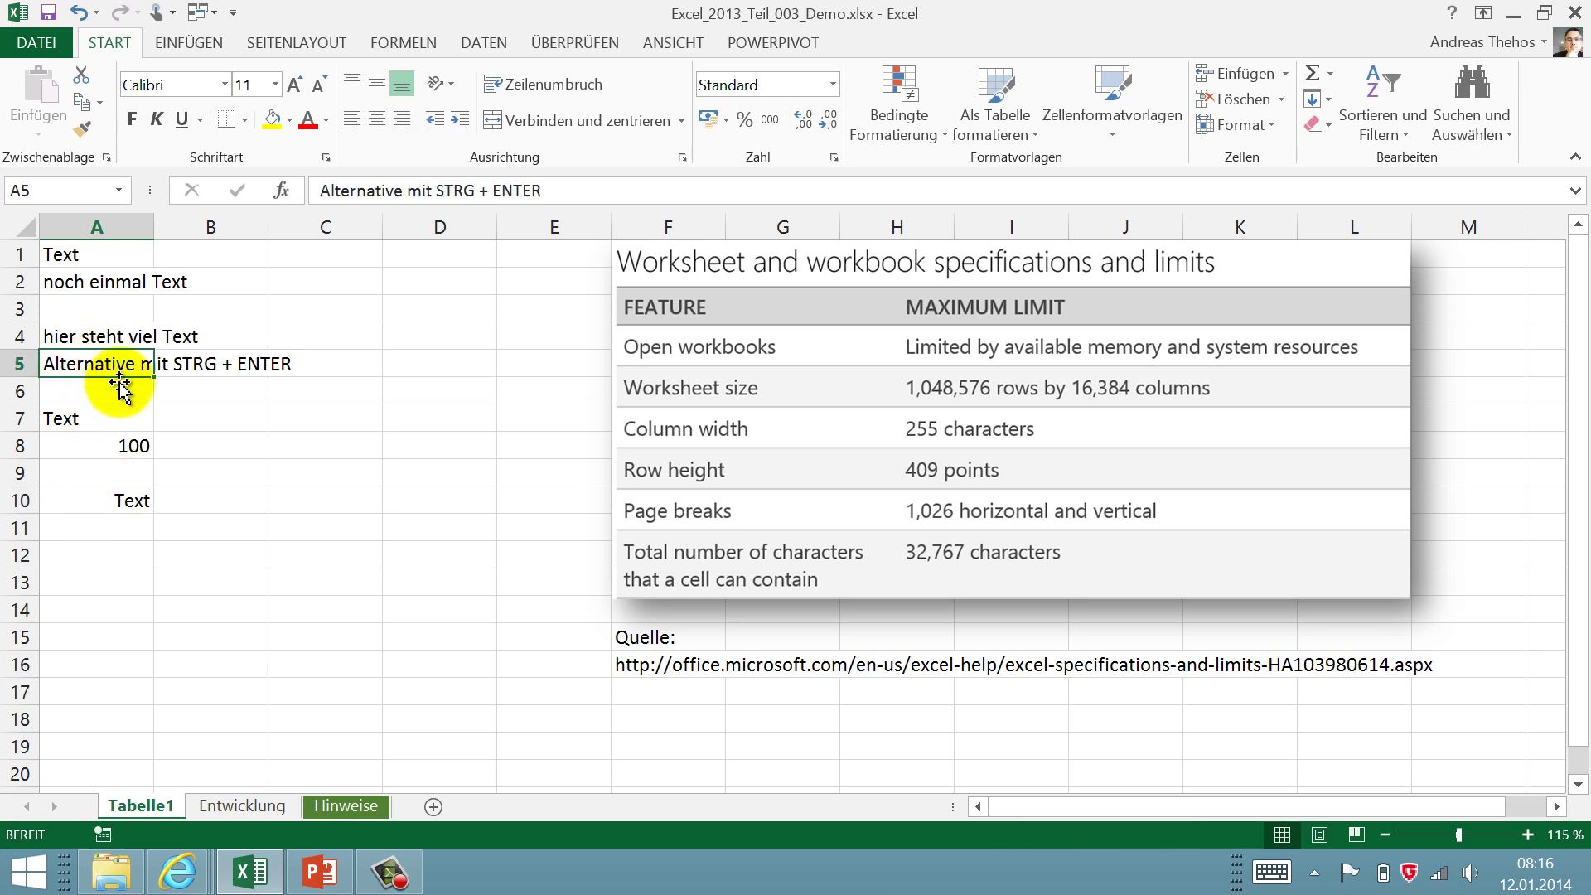
pyautogui.click(187, 365)
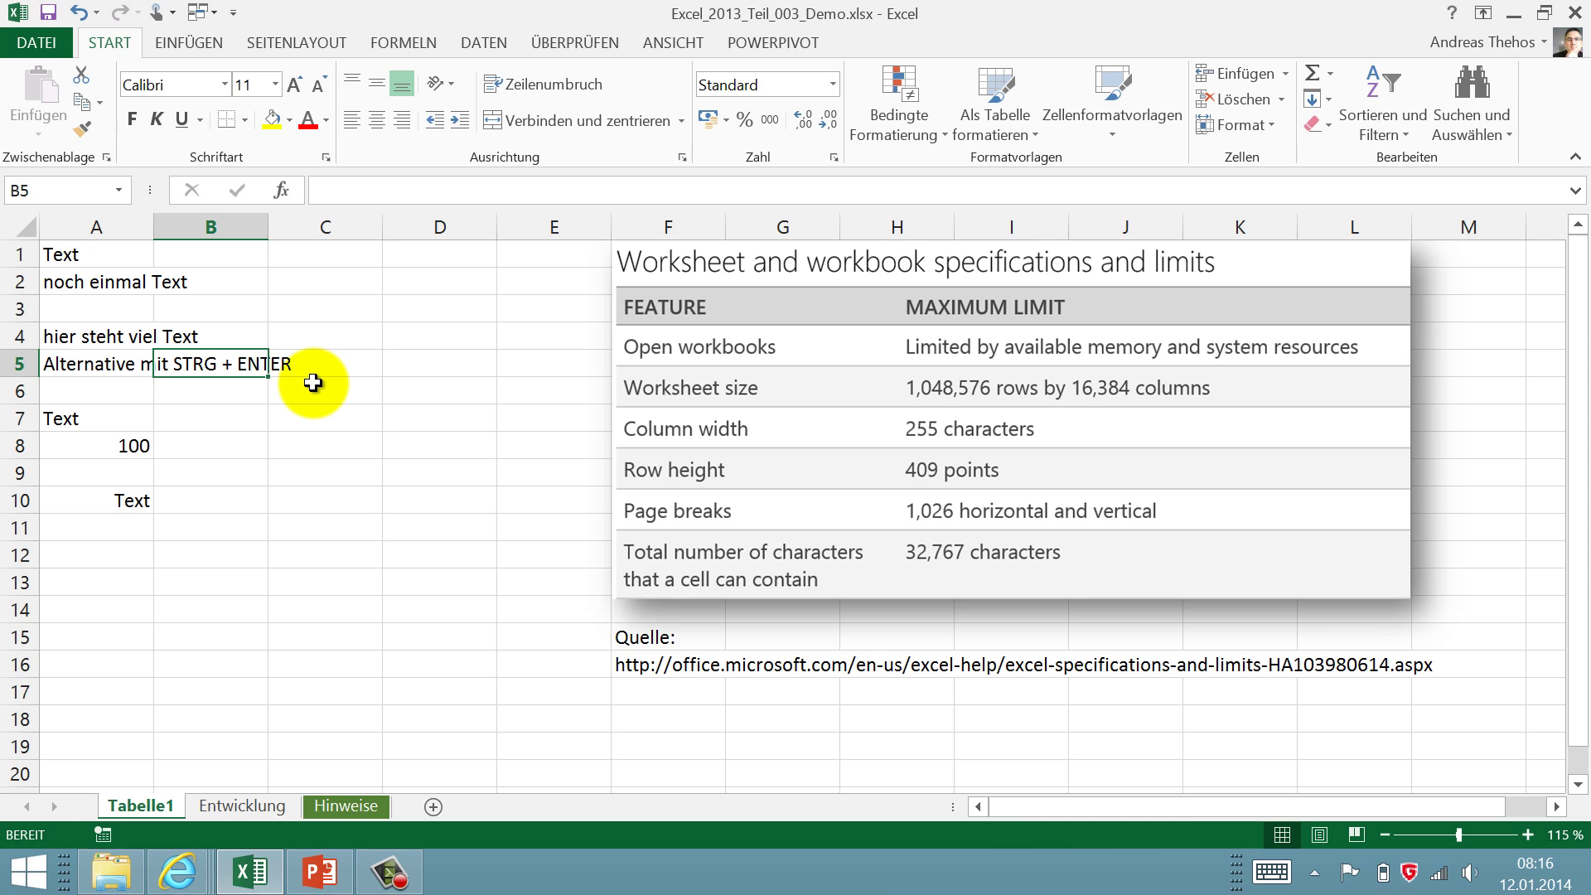
pyautogui.write('und hier steht auch etwas')
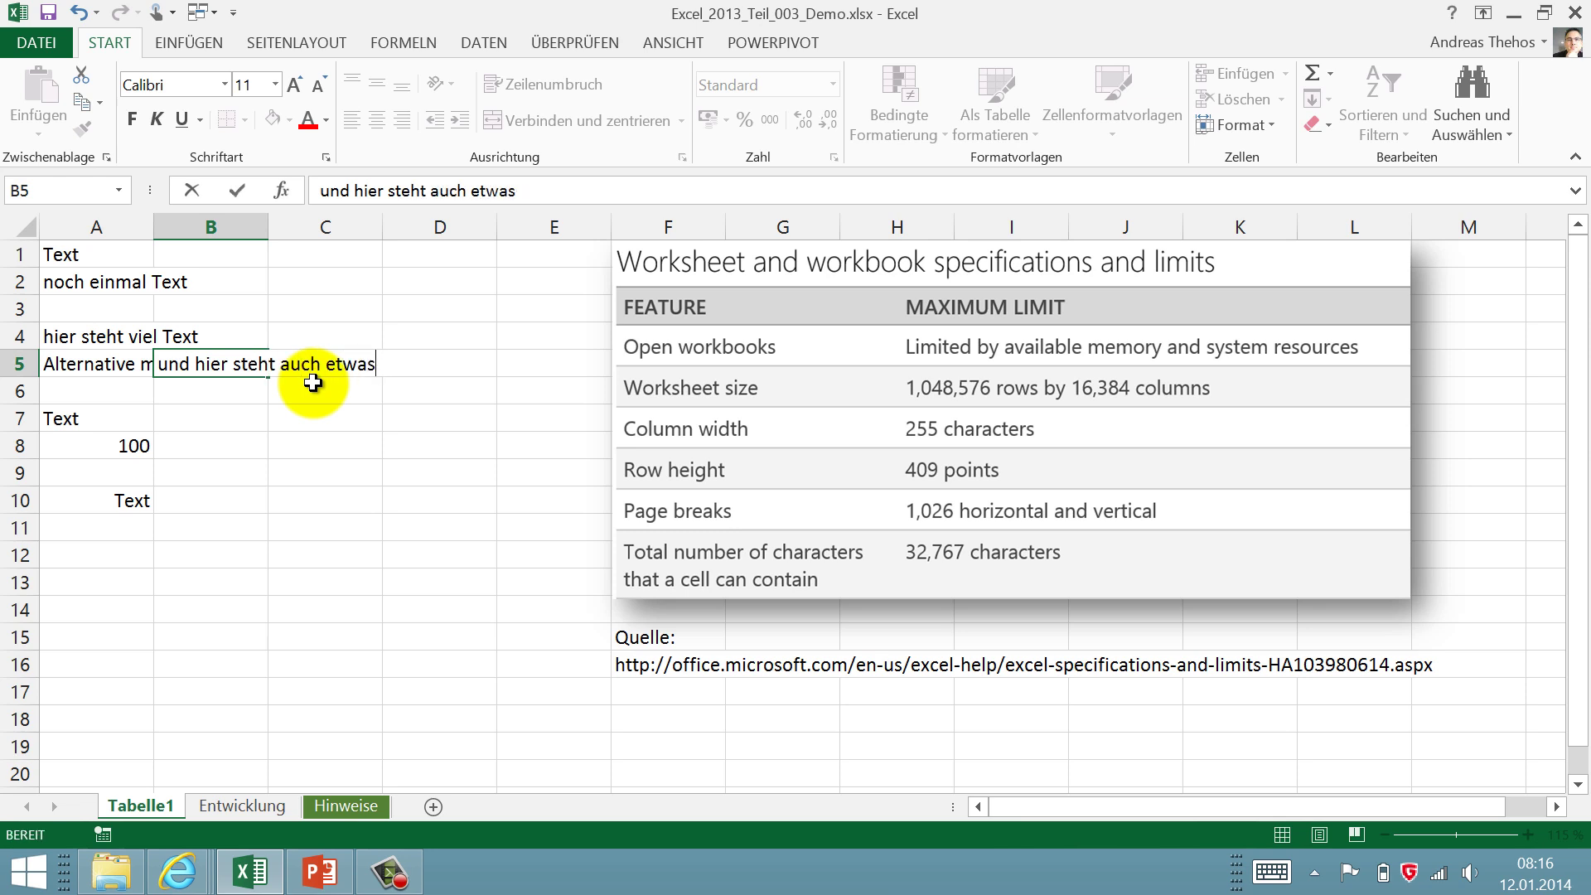
pyautogui.press('Return')
pyautogui.click(98, 358)
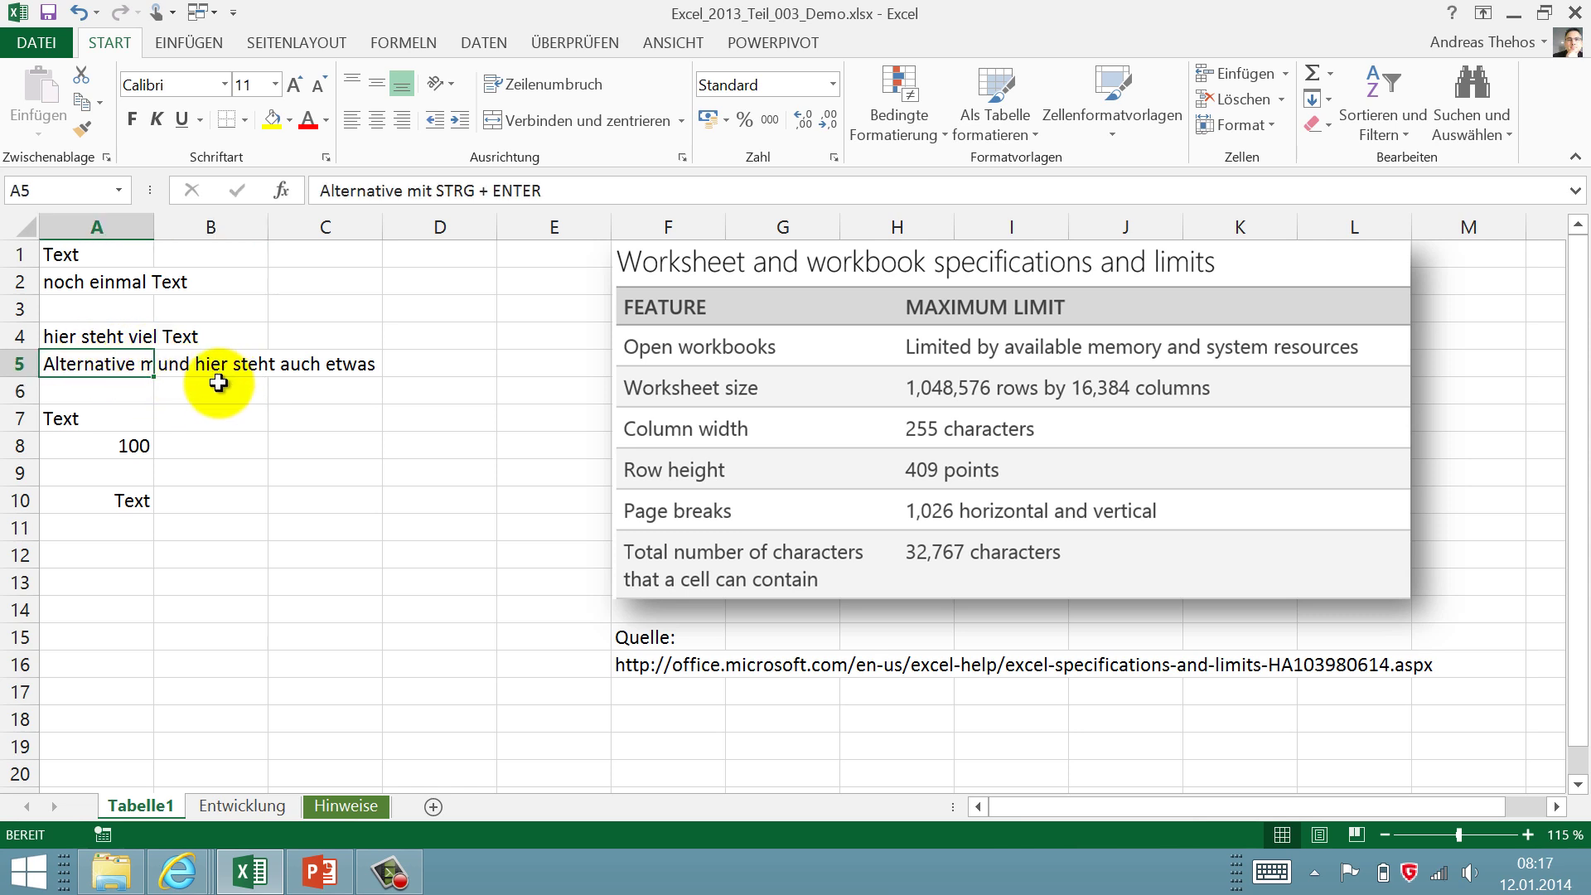
# - Resize and auto-fit column A, then narrow it so A5 shows only 'Alternative mit STR'
pyautogui.doubleClick(151, 224)
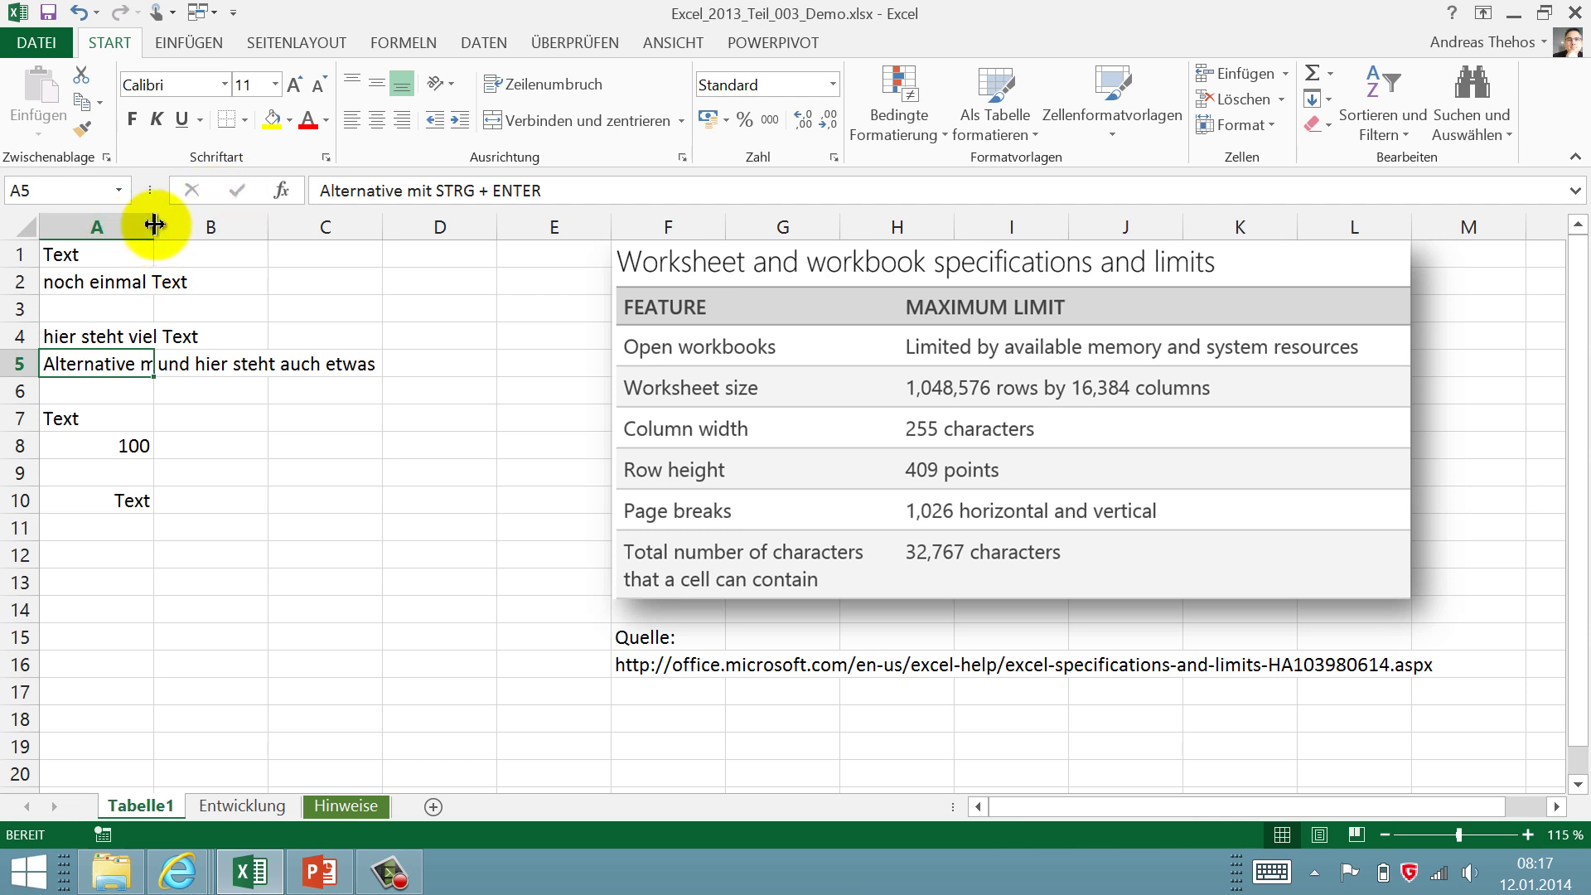
pyautogui.moveTo(163, 226); pyautogui.dragTo(190, 227)
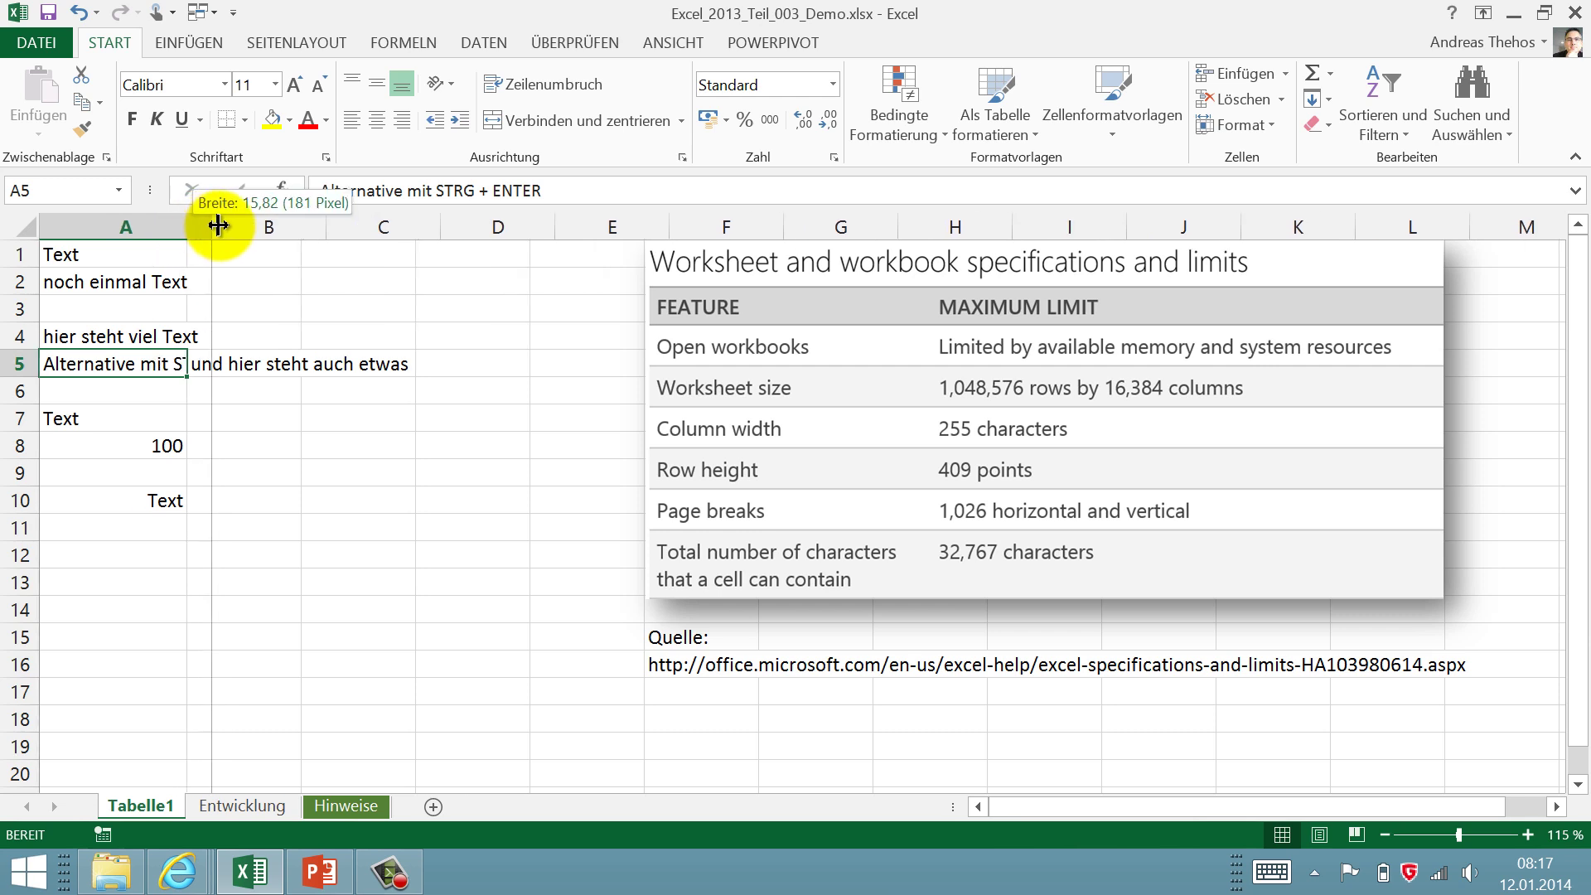
pyautogui.moveTo(190, 227); pyautogui.dragTo(178, 226)
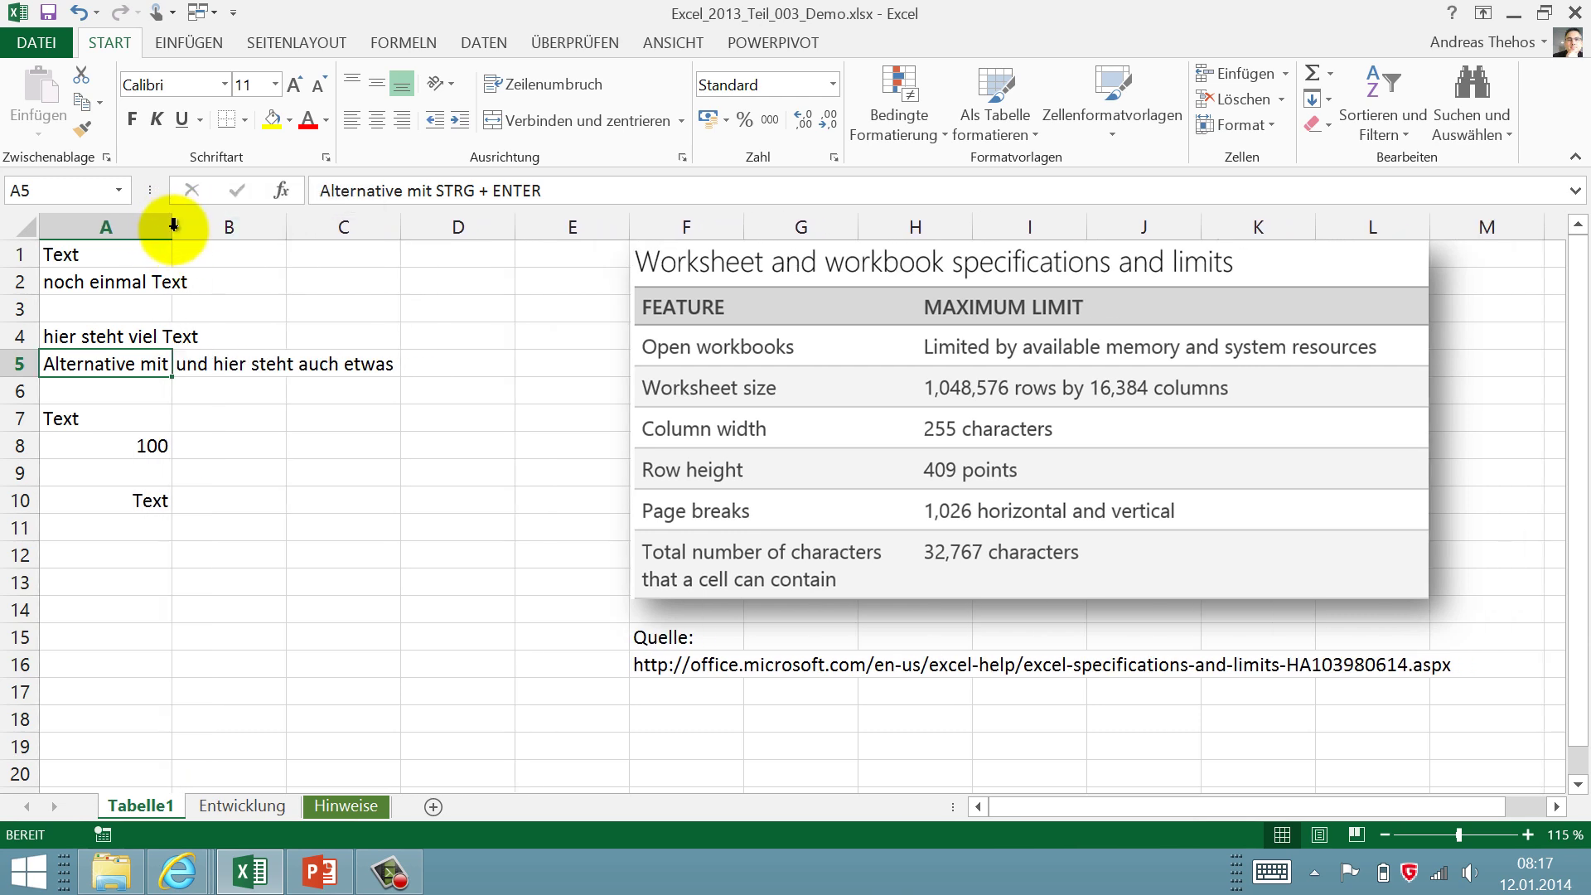
pyautogui.doubleClick(172, 228)
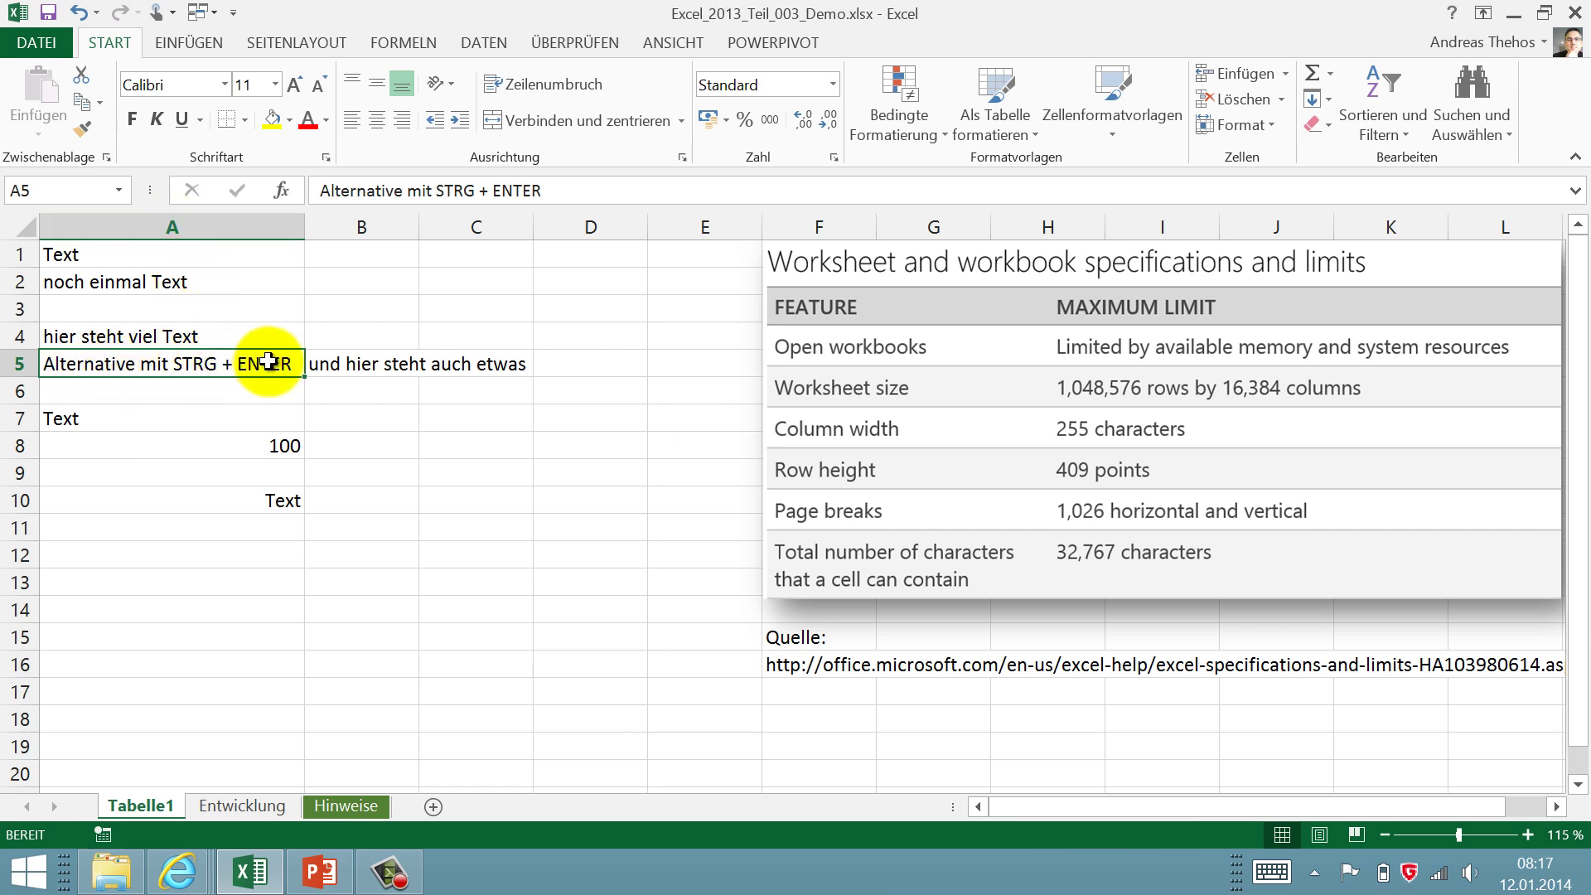
pyautogui.click(171, 227)
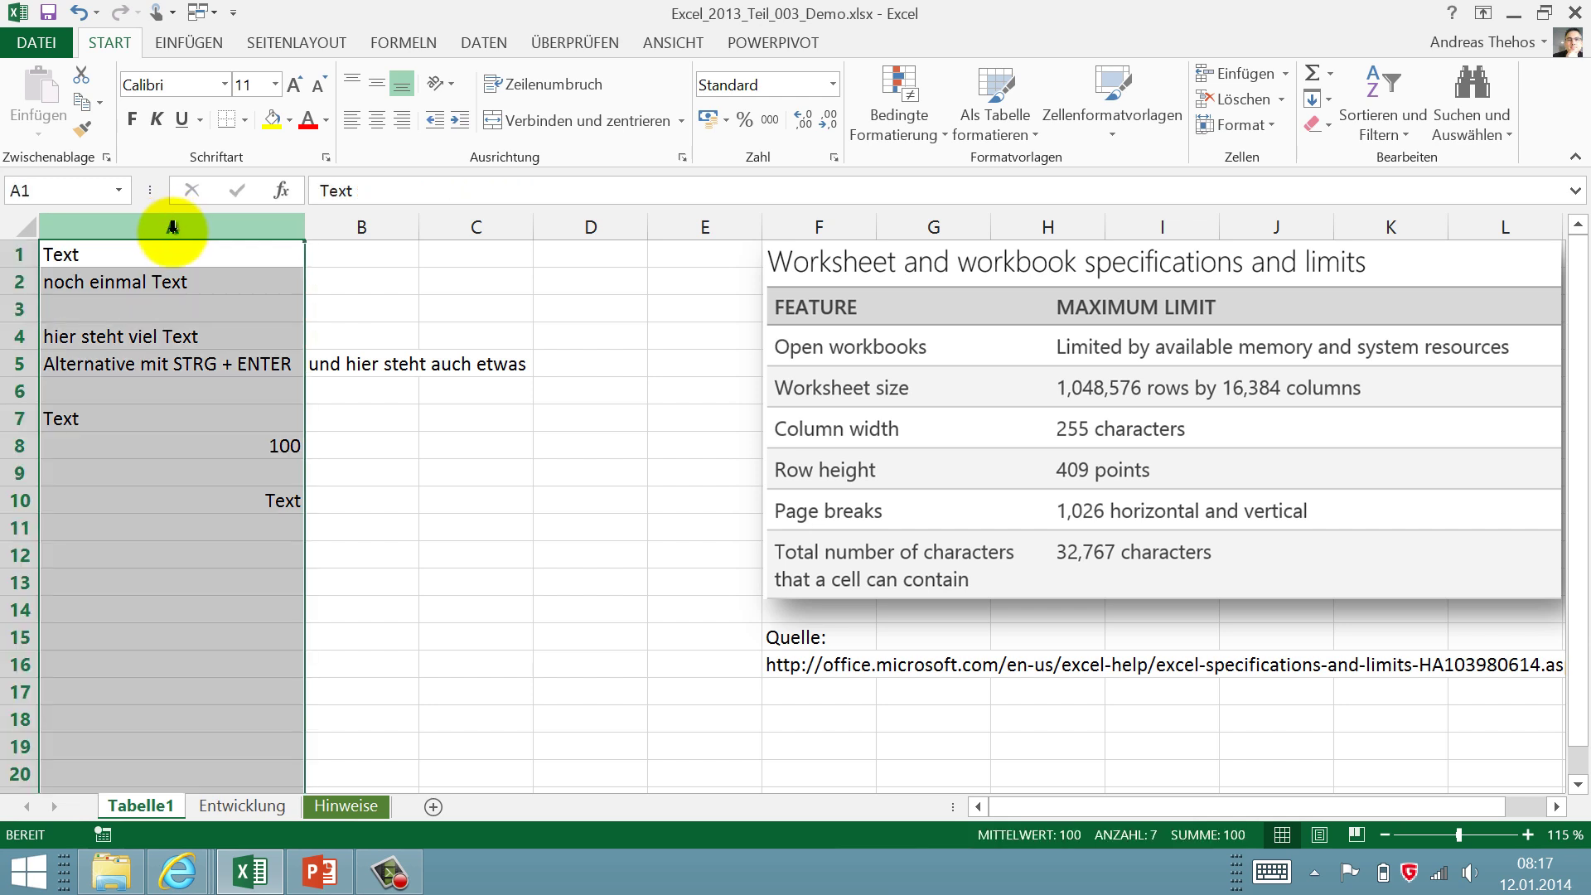
pyautogui.moveTo(303, 227); pyautogui.dragTo(202, 232)
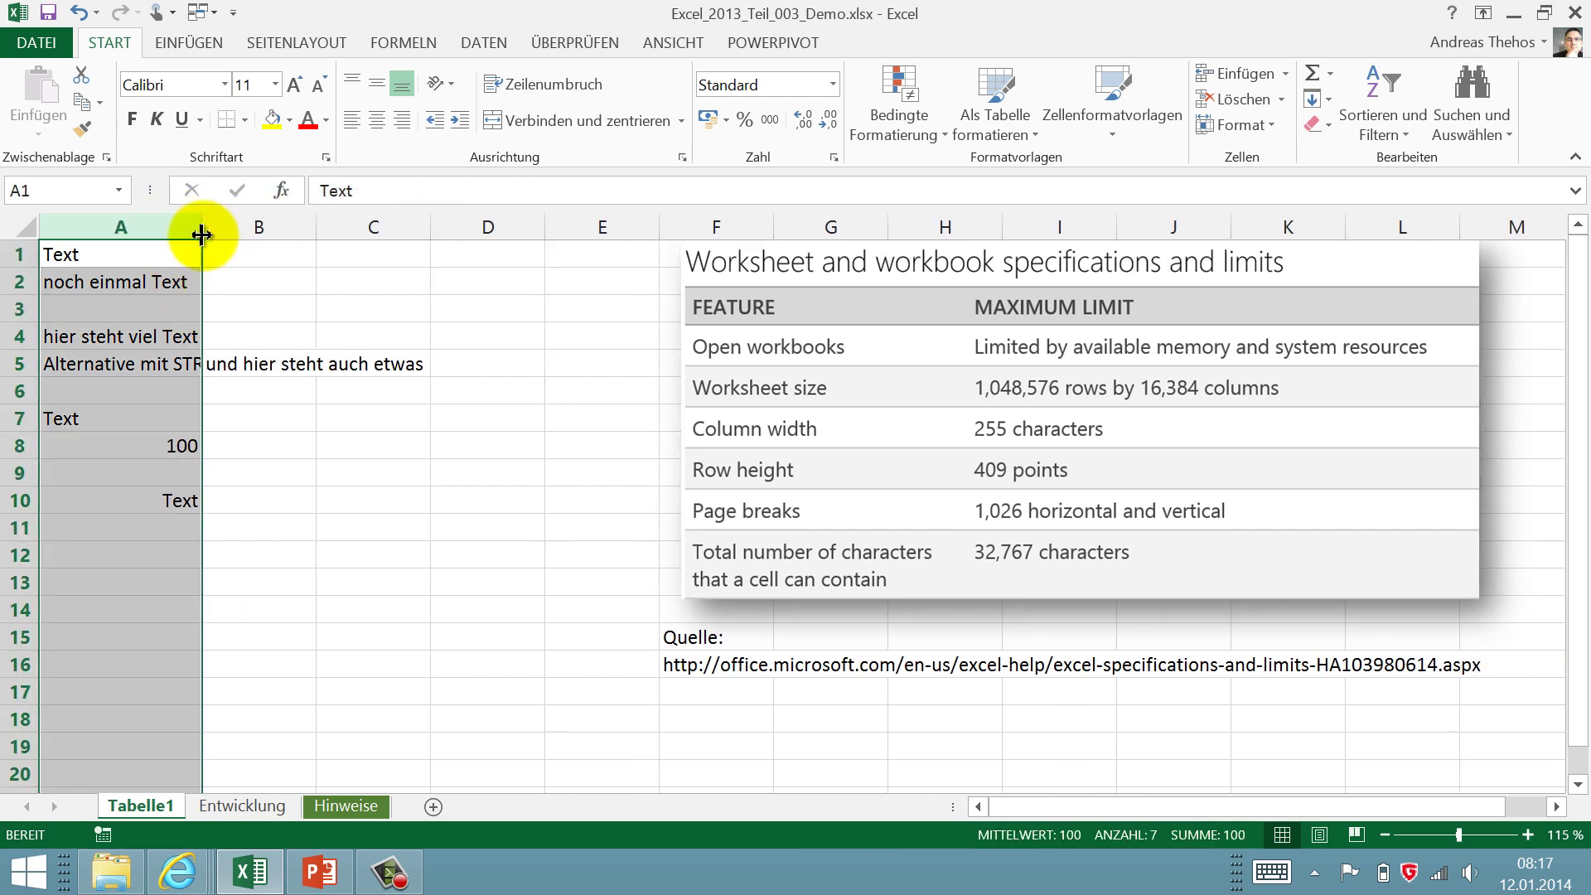
pyautogui.click(169, 362)
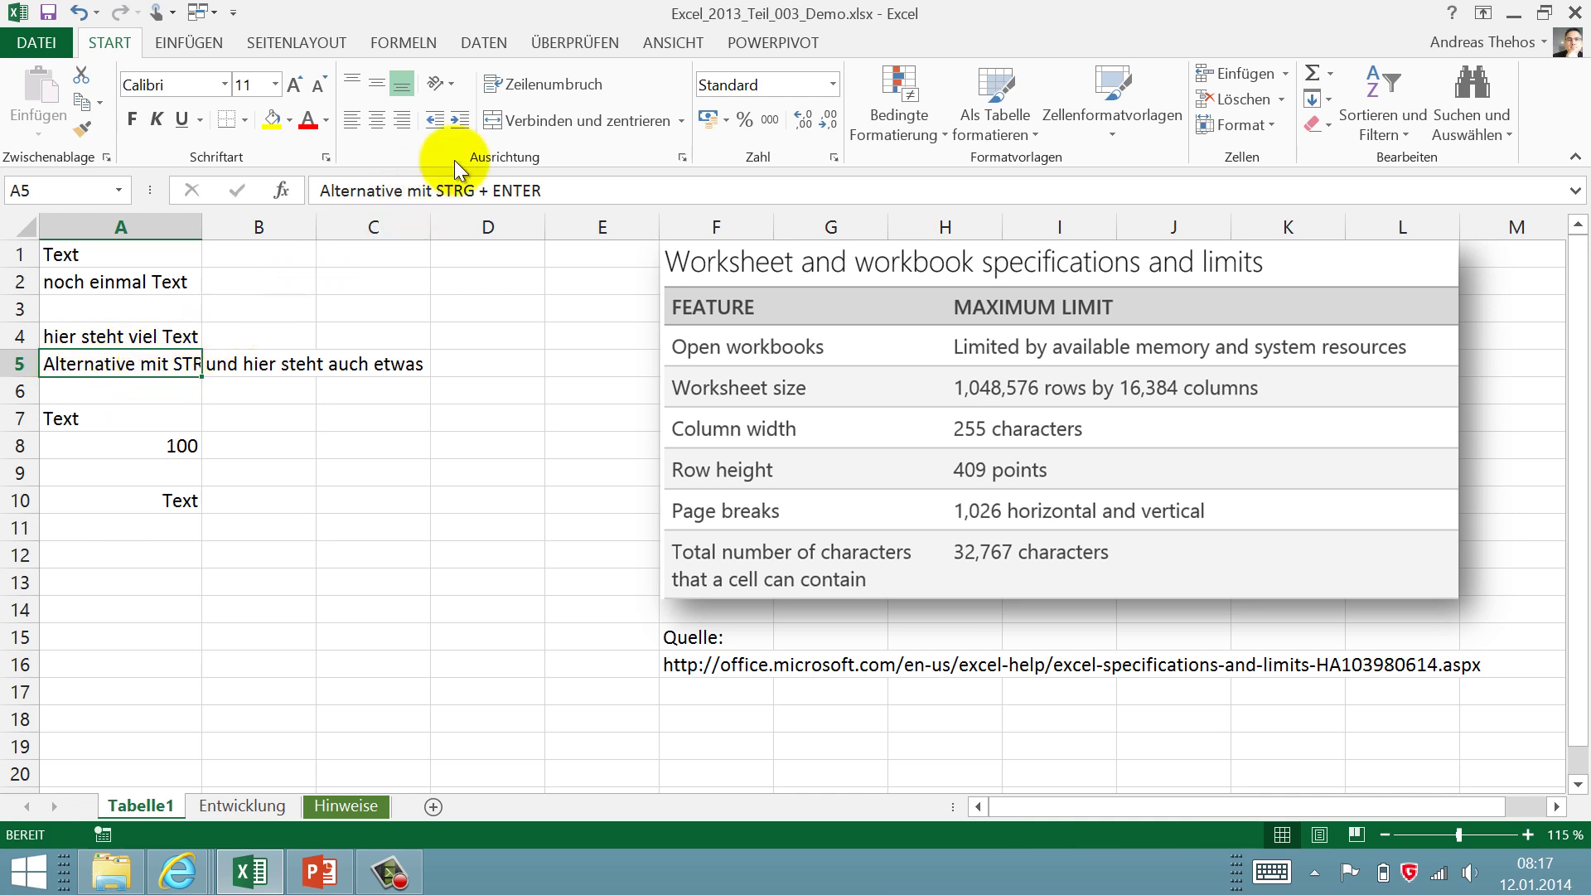
# - Turn on Zeilenumbruch for A5, widen column A, and fit row 5 to two lines
pyautogui.click(557, 82)
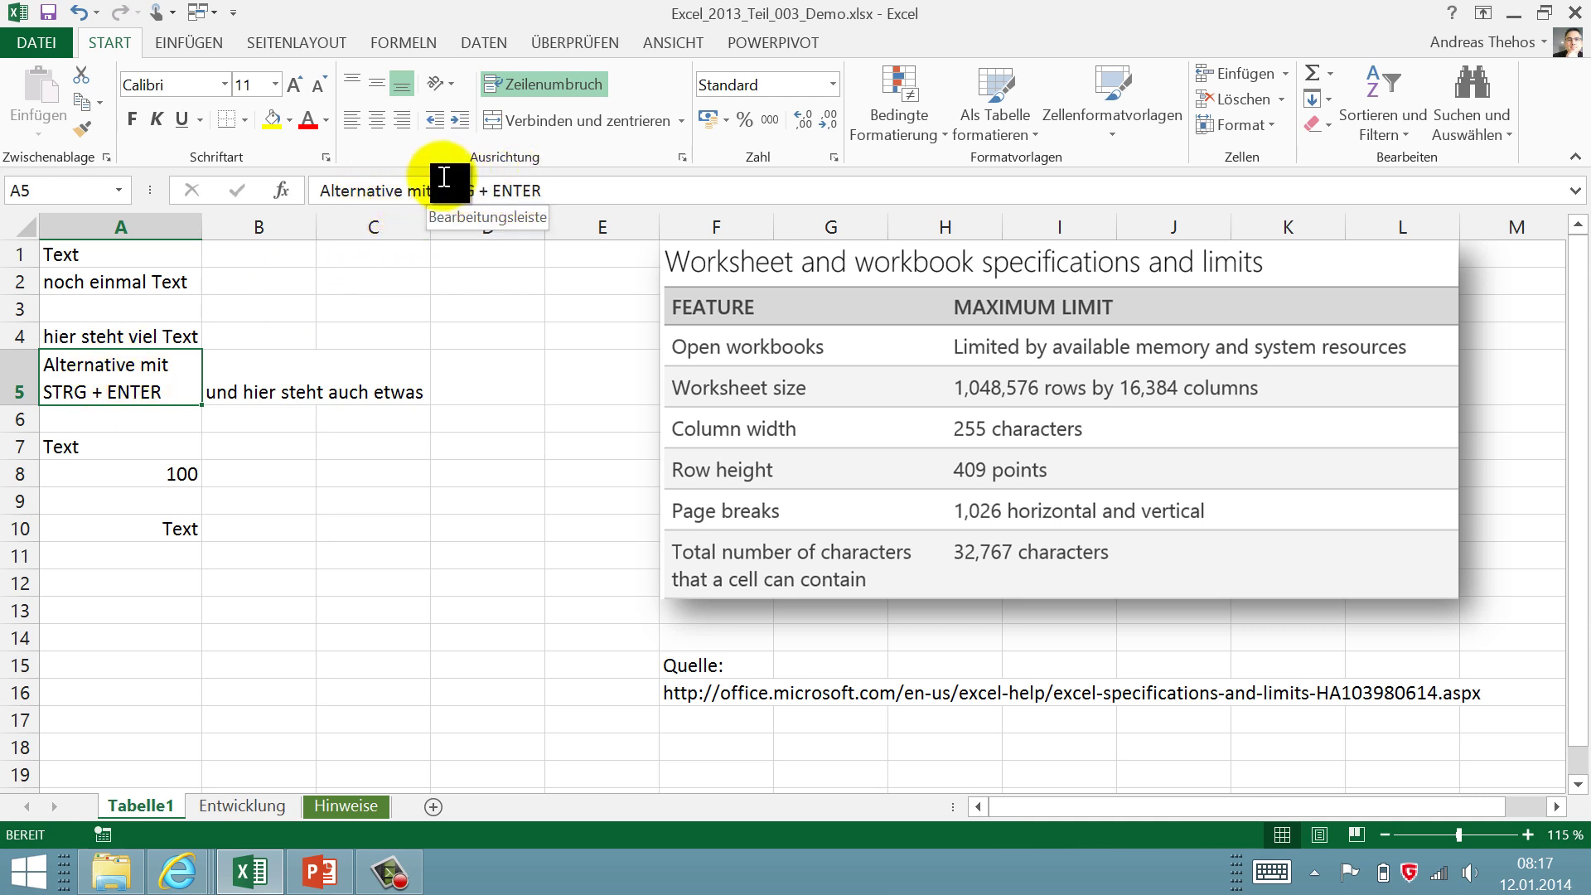
pyautogui.moveTo(202, 228); pyautogui.dragTo(152, 228)
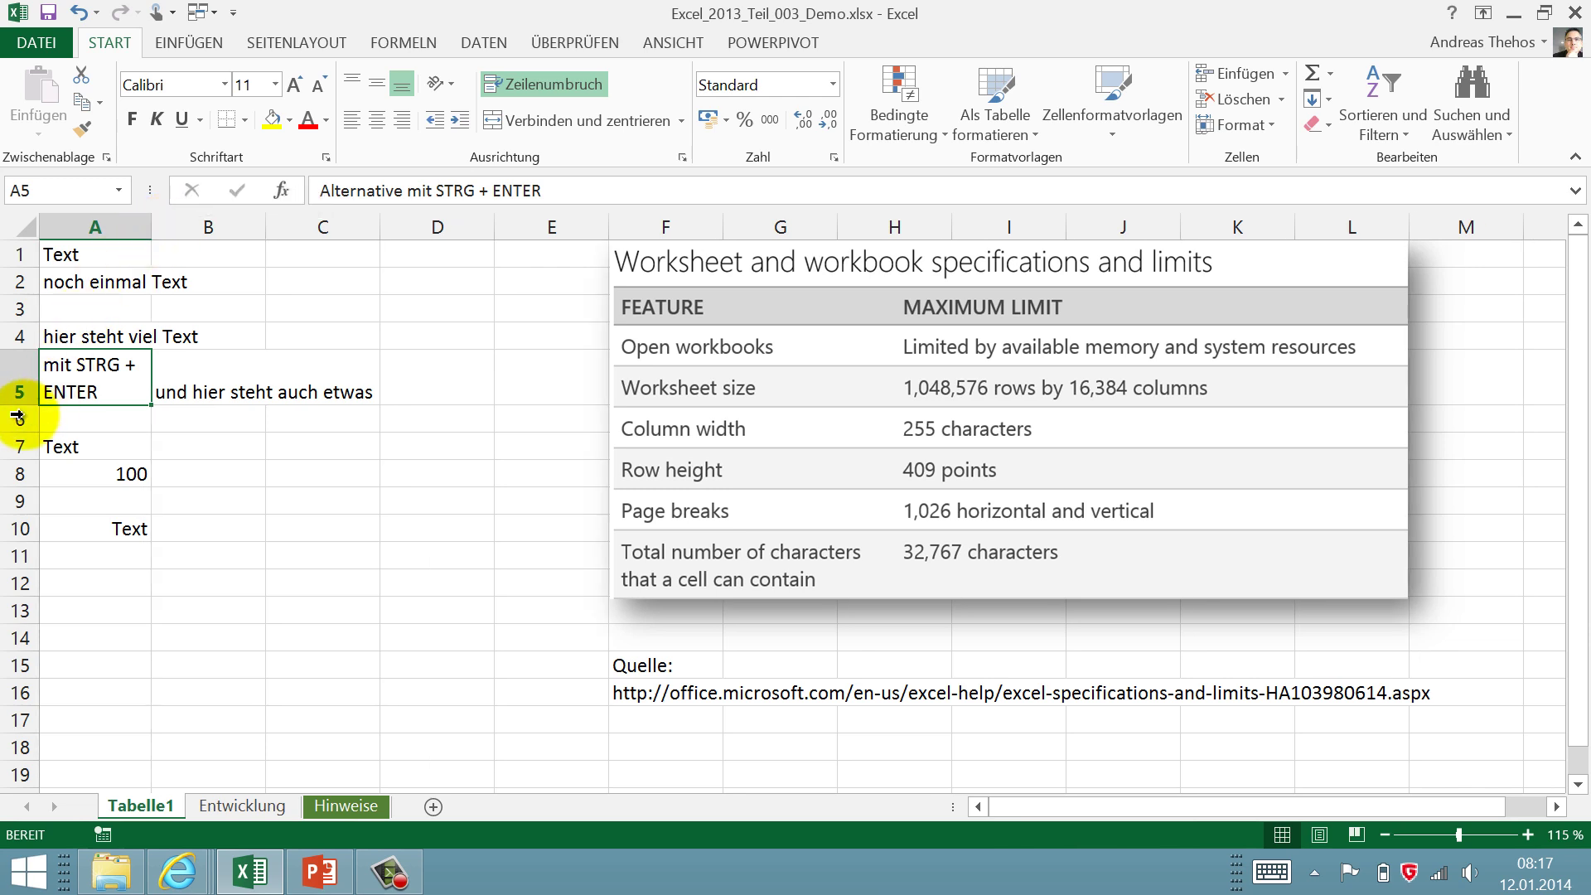
pyautogui.moveTo(23, 403); pyautogui.dragTo(26, 443)
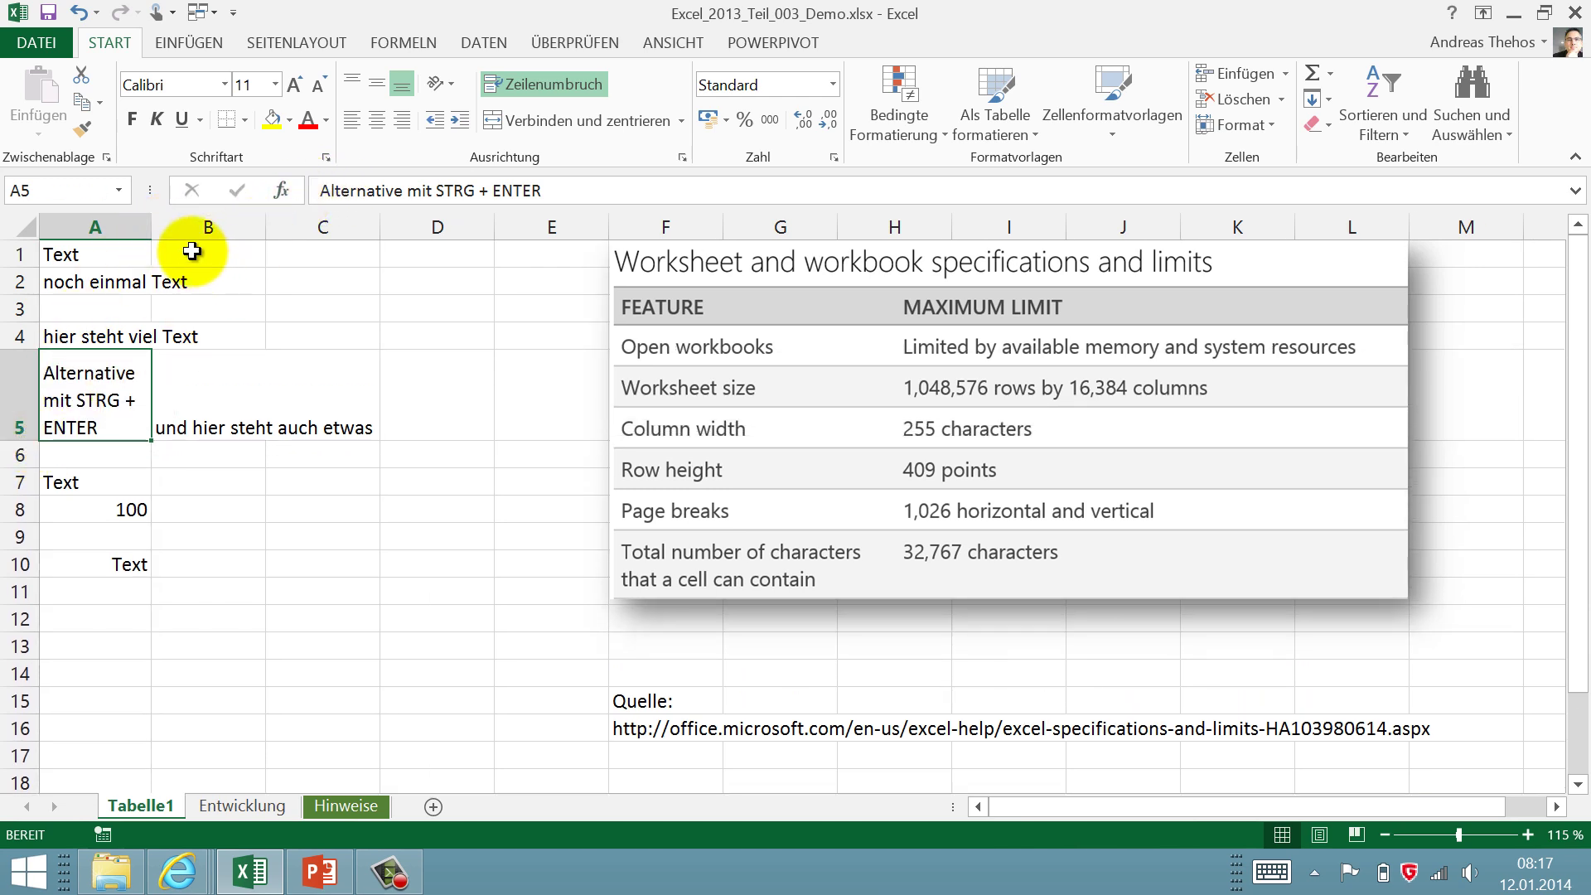
pyautogui.moveTo(163, 236); pyautogui.dragTo(231, 235)
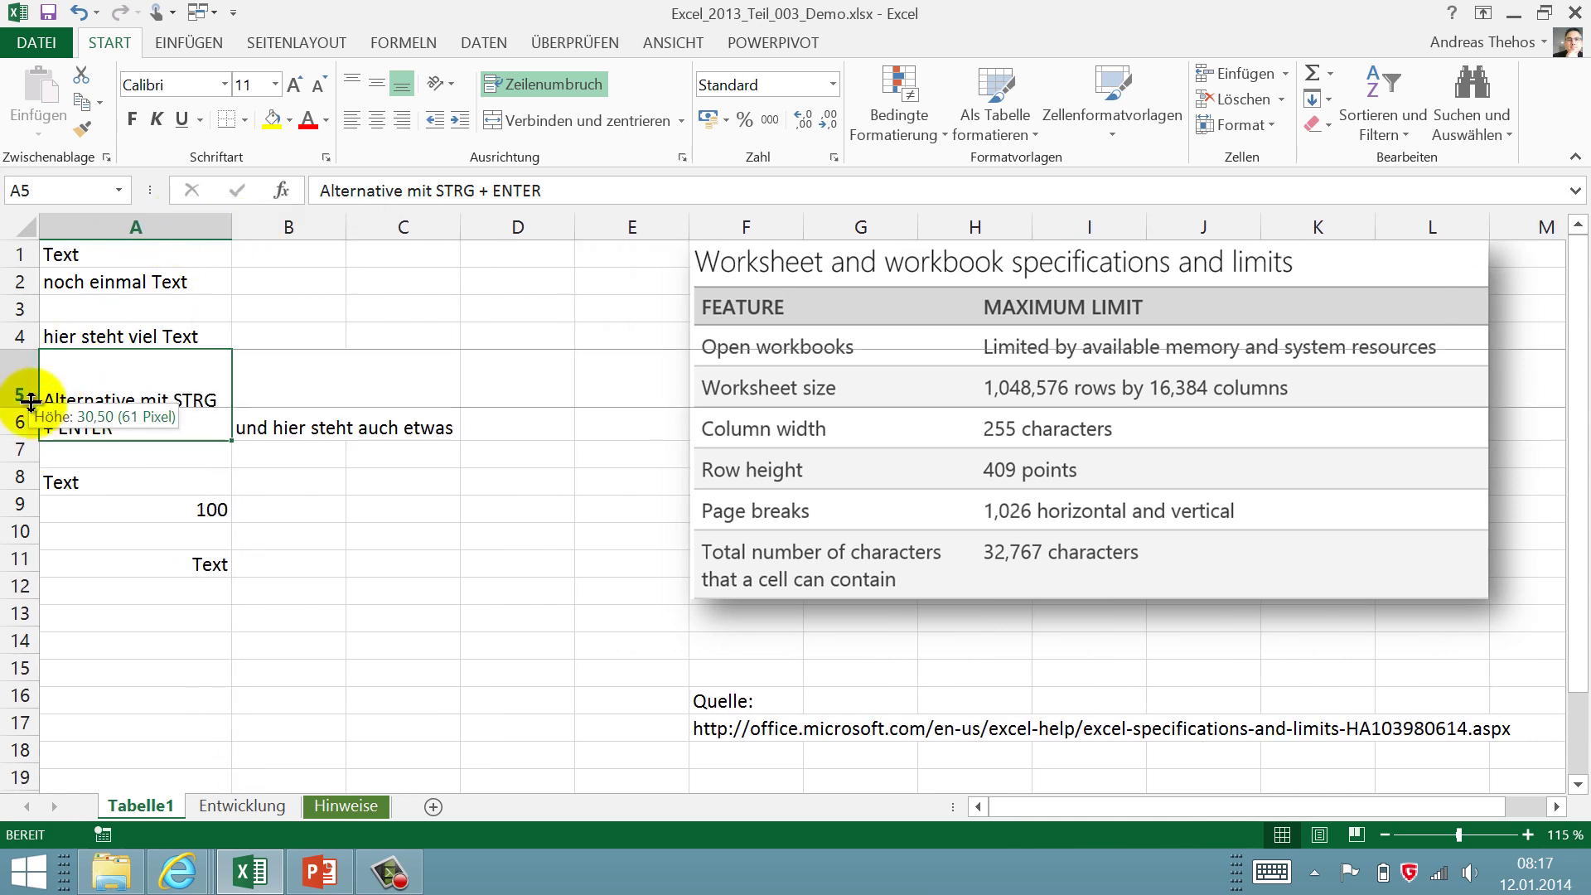
pyautogui.moveTo(25, 440); pyautogui.dragTo(25, 403)
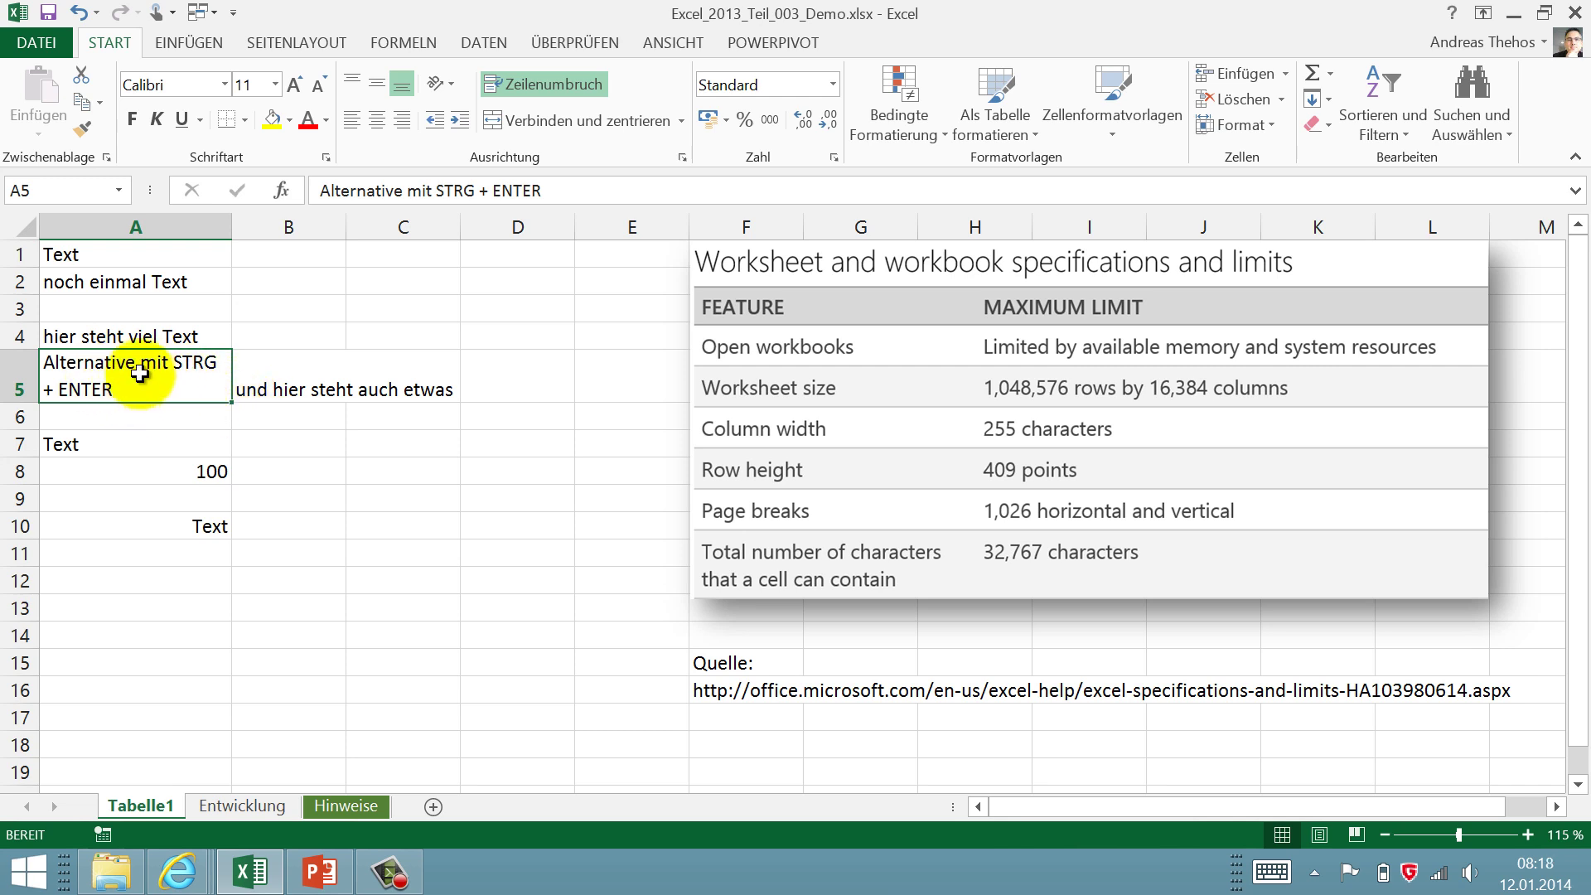
pyautogui.click(148, 577)
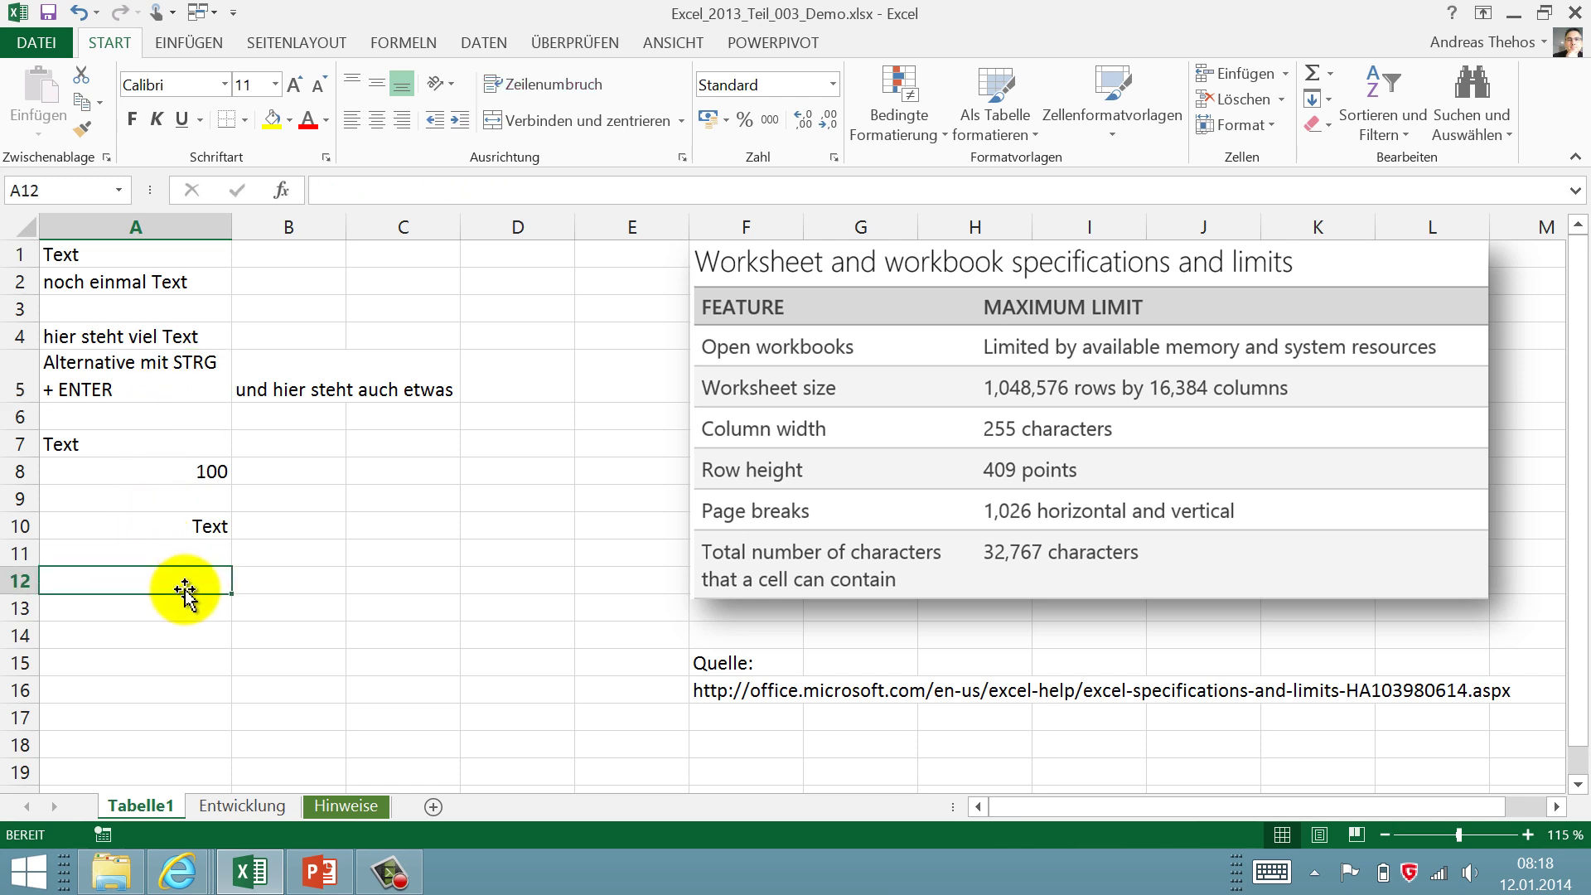
pyautogui.write('Andreas Thehos')
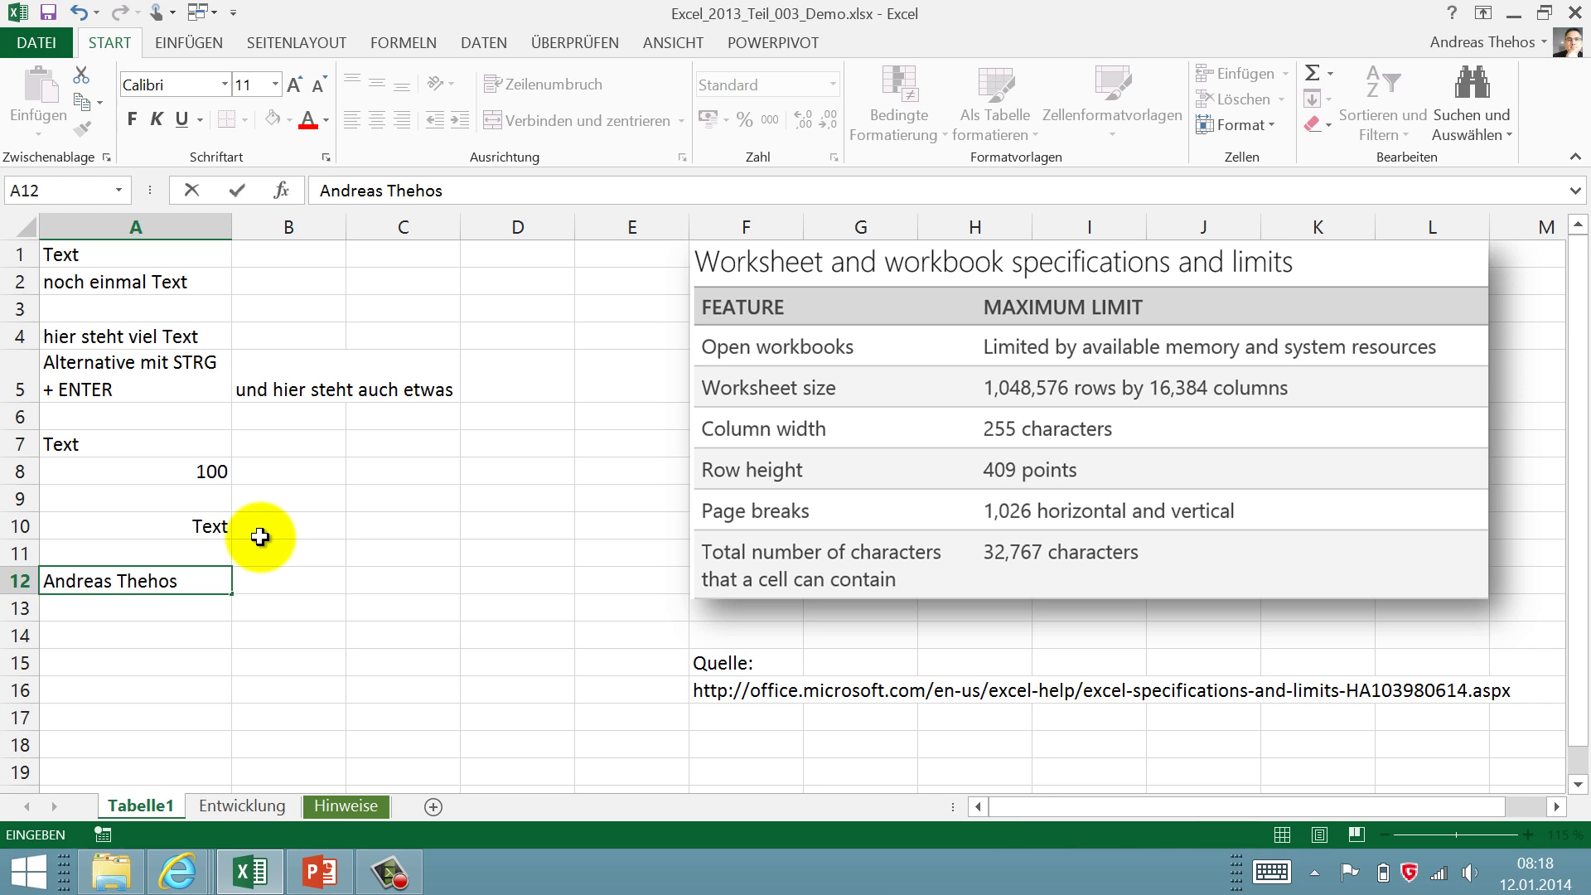
pyautogui.hotkey('alt', 'Return')
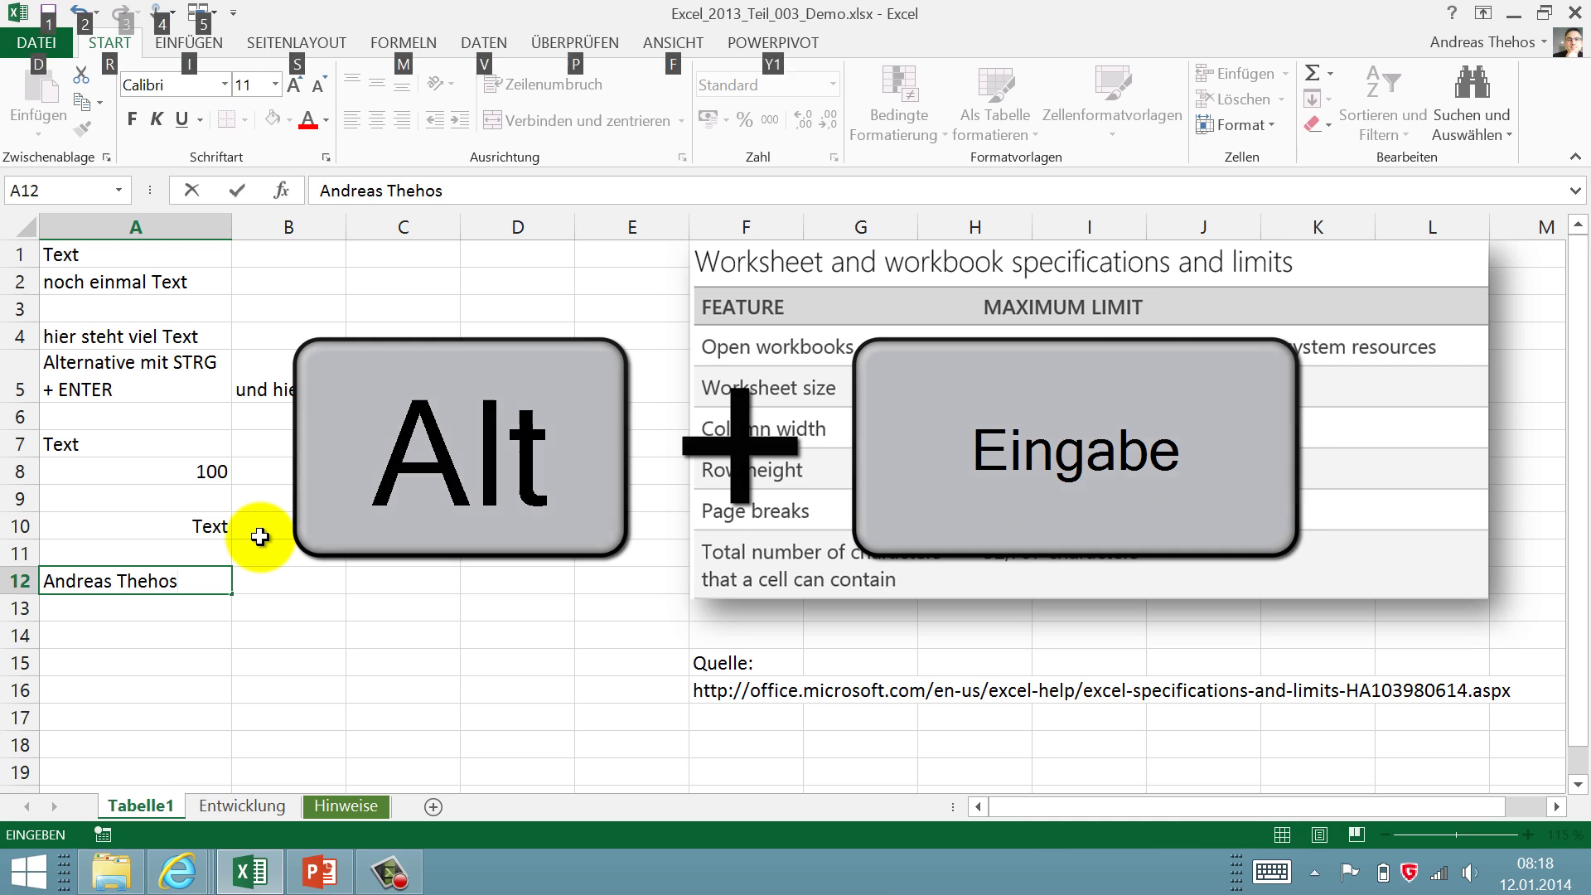
pyautogui.hotkey('alt', 'Return')
pyautogui.write('www.at-akademie.de')
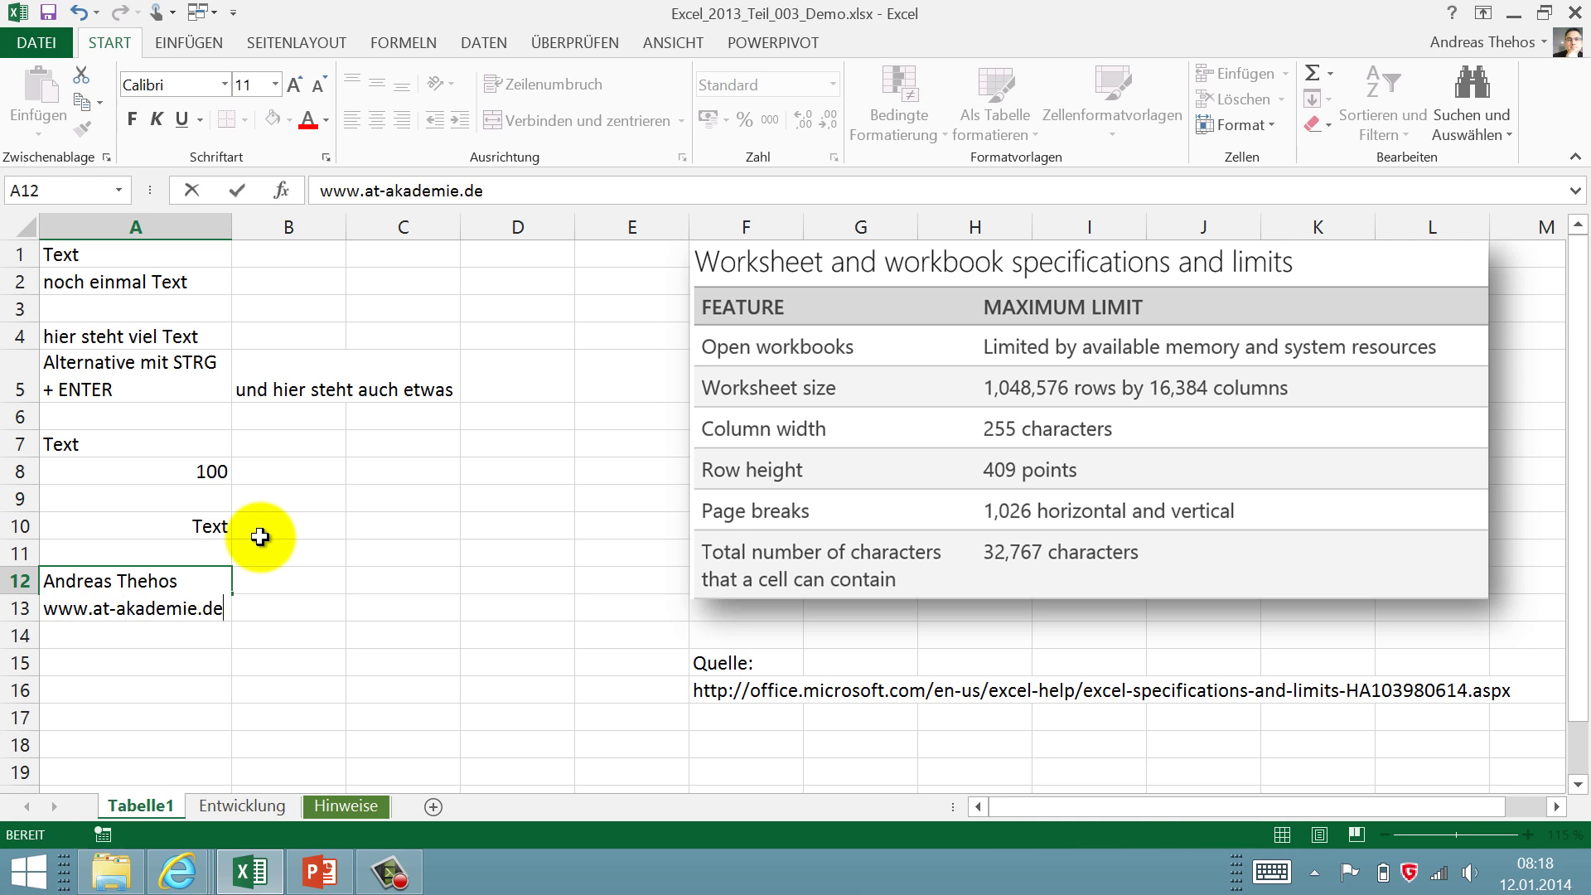
pyautogui.press('Return')
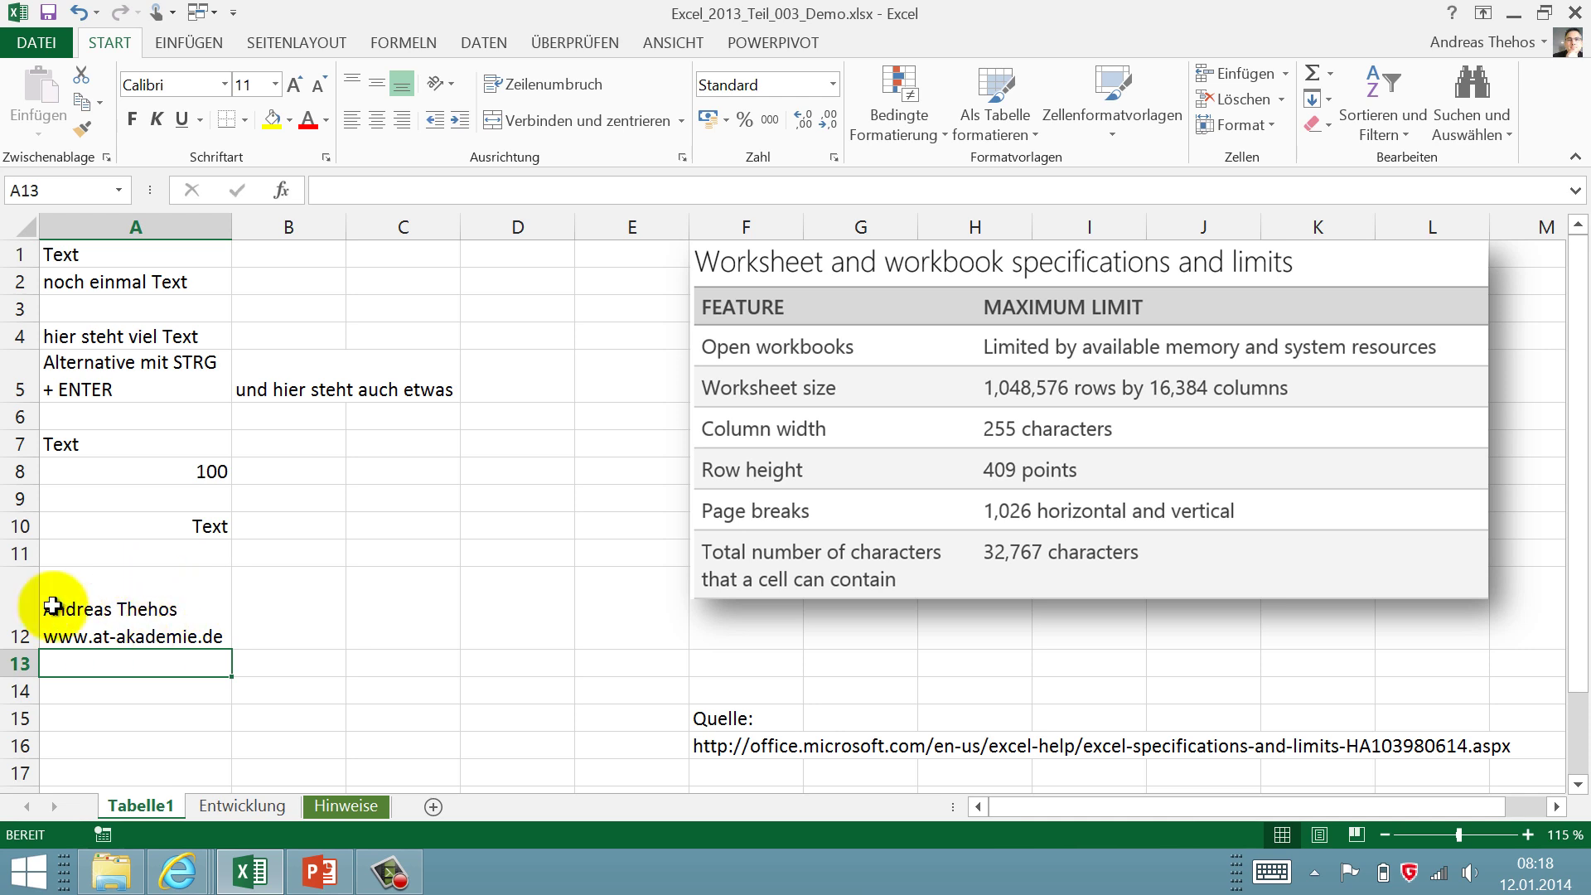
# - Widen column A, then narrow it so A5 wraps as 'Alternative mit STRG +' above 'ENTER'
pyautogui.click(148, 614)
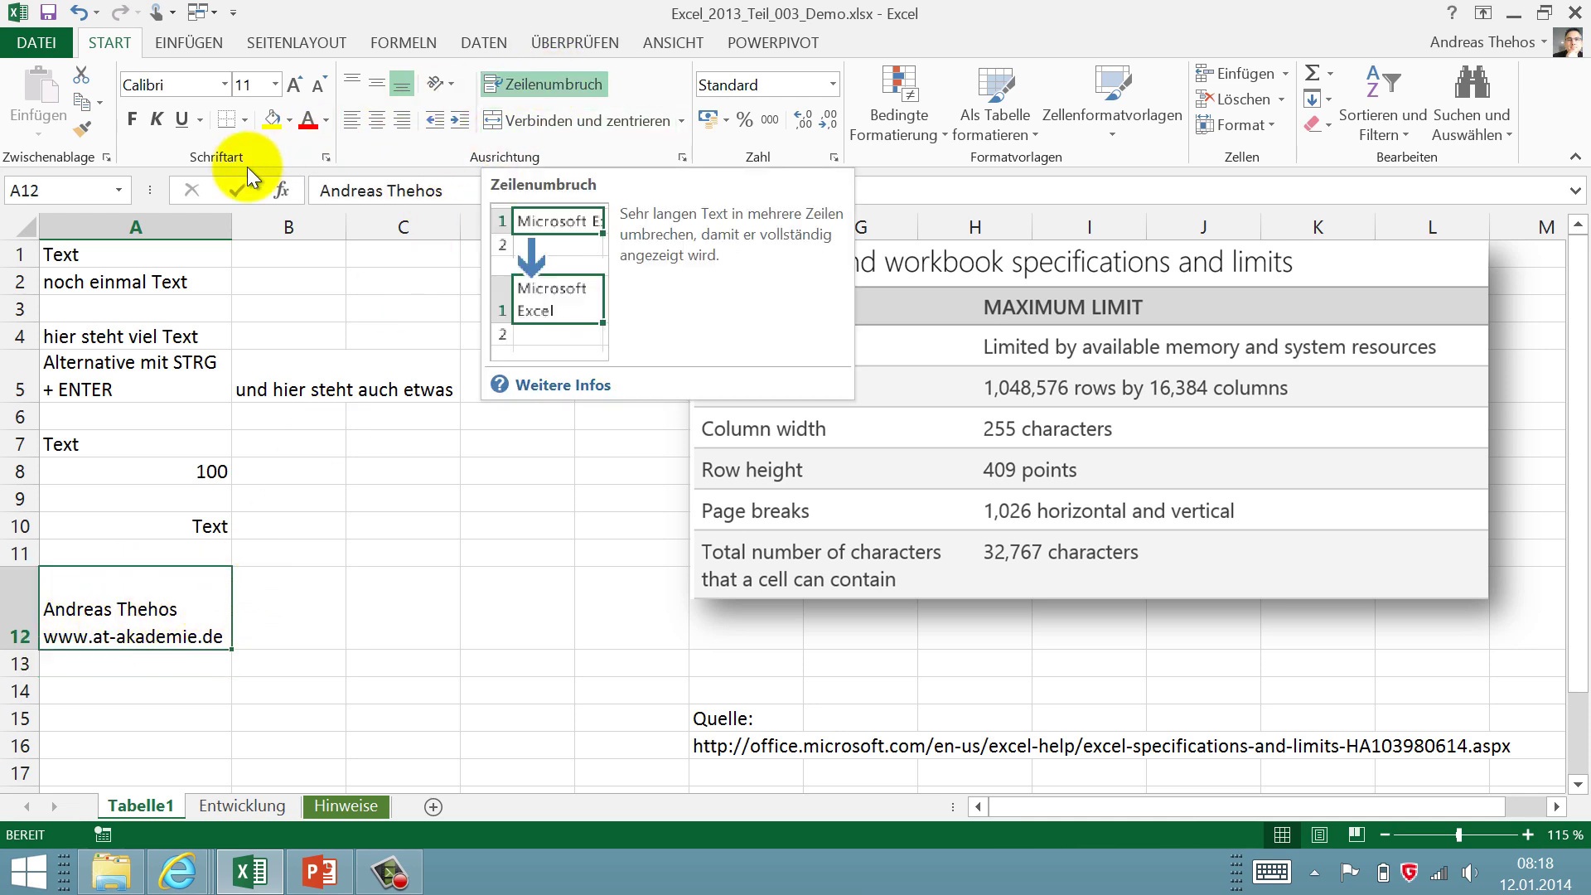
pyautogui.moveTo(231, 227); pyautogui.dragTo(388, 240)
pyautogui.click(396, 251)
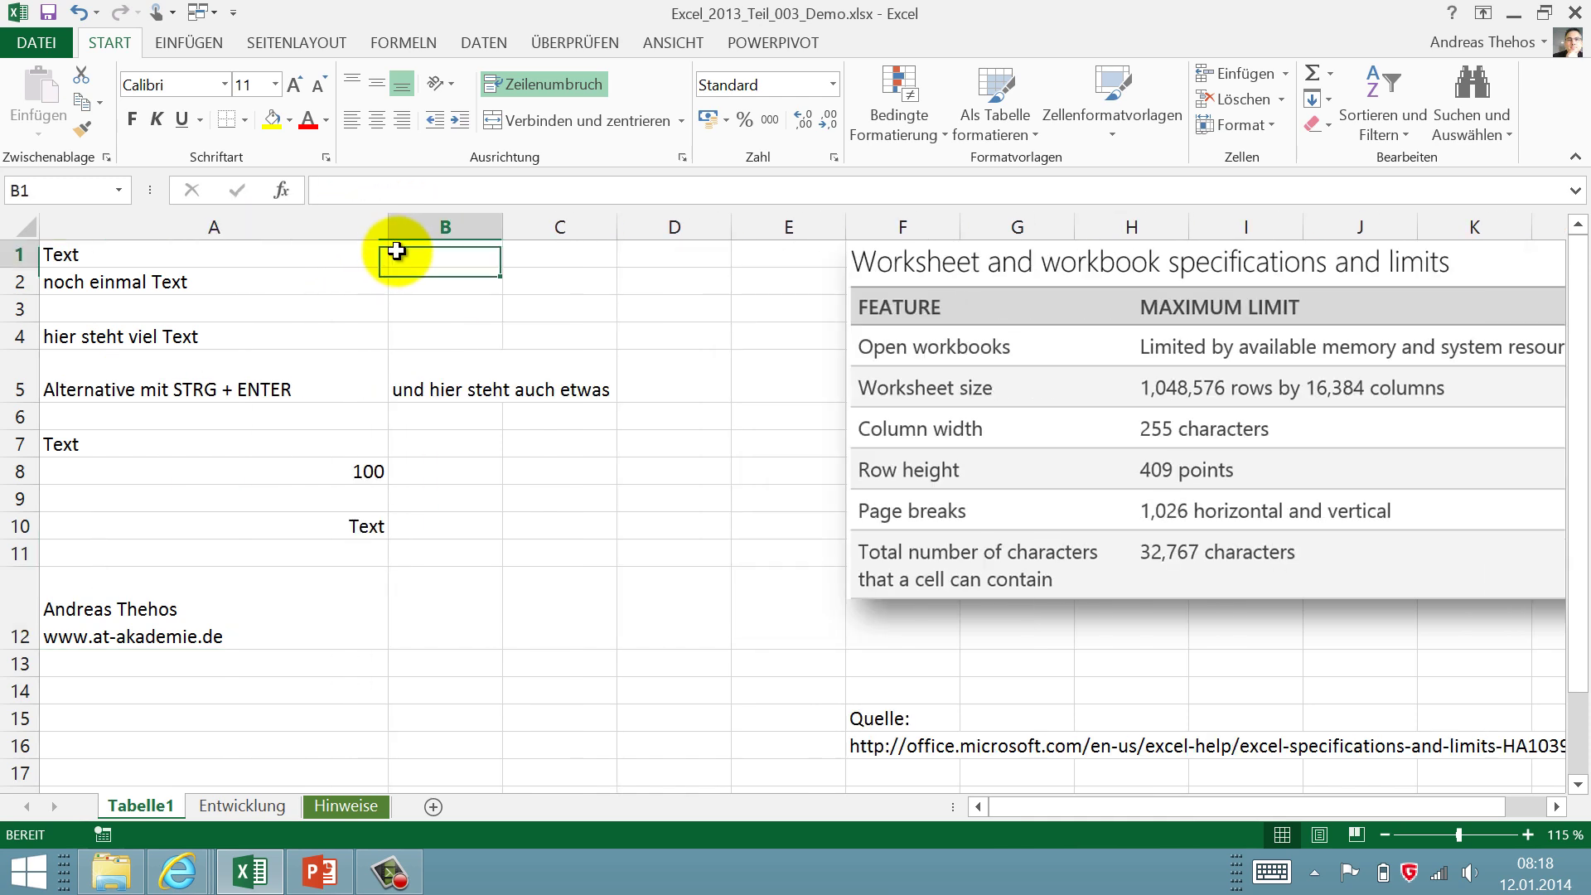
pyautogui.moveTo(388, 227)
pyautogui.mouseDown()
pyautogui.moveTo(460, 227)
pyautogui.moveTo(251, 233)
pyautogui.mouseUp()
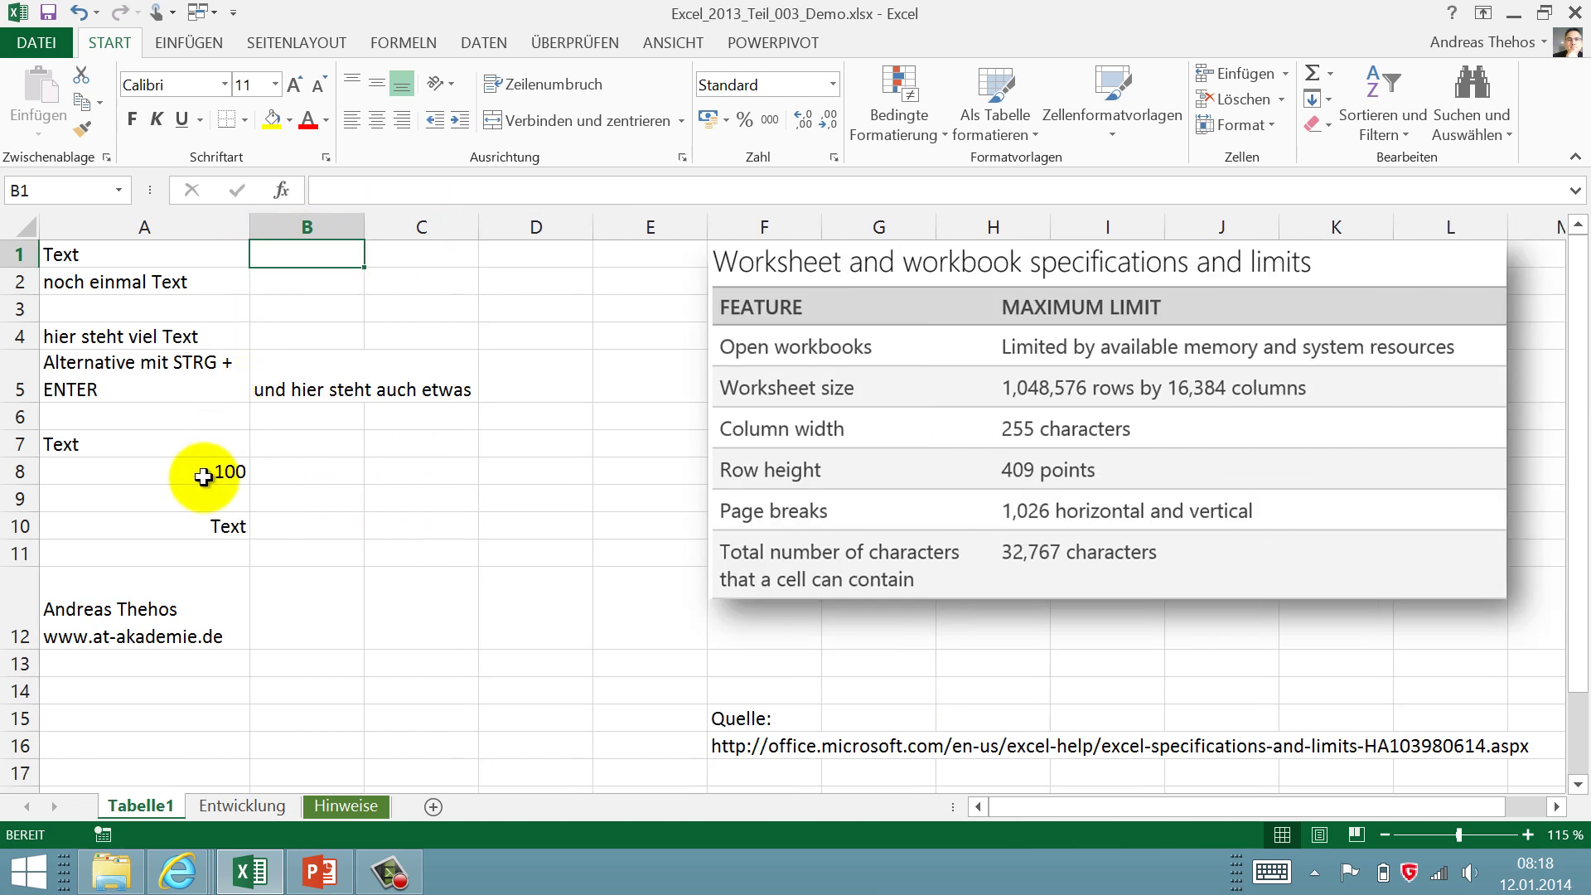
pyautogui.click(135, 611)
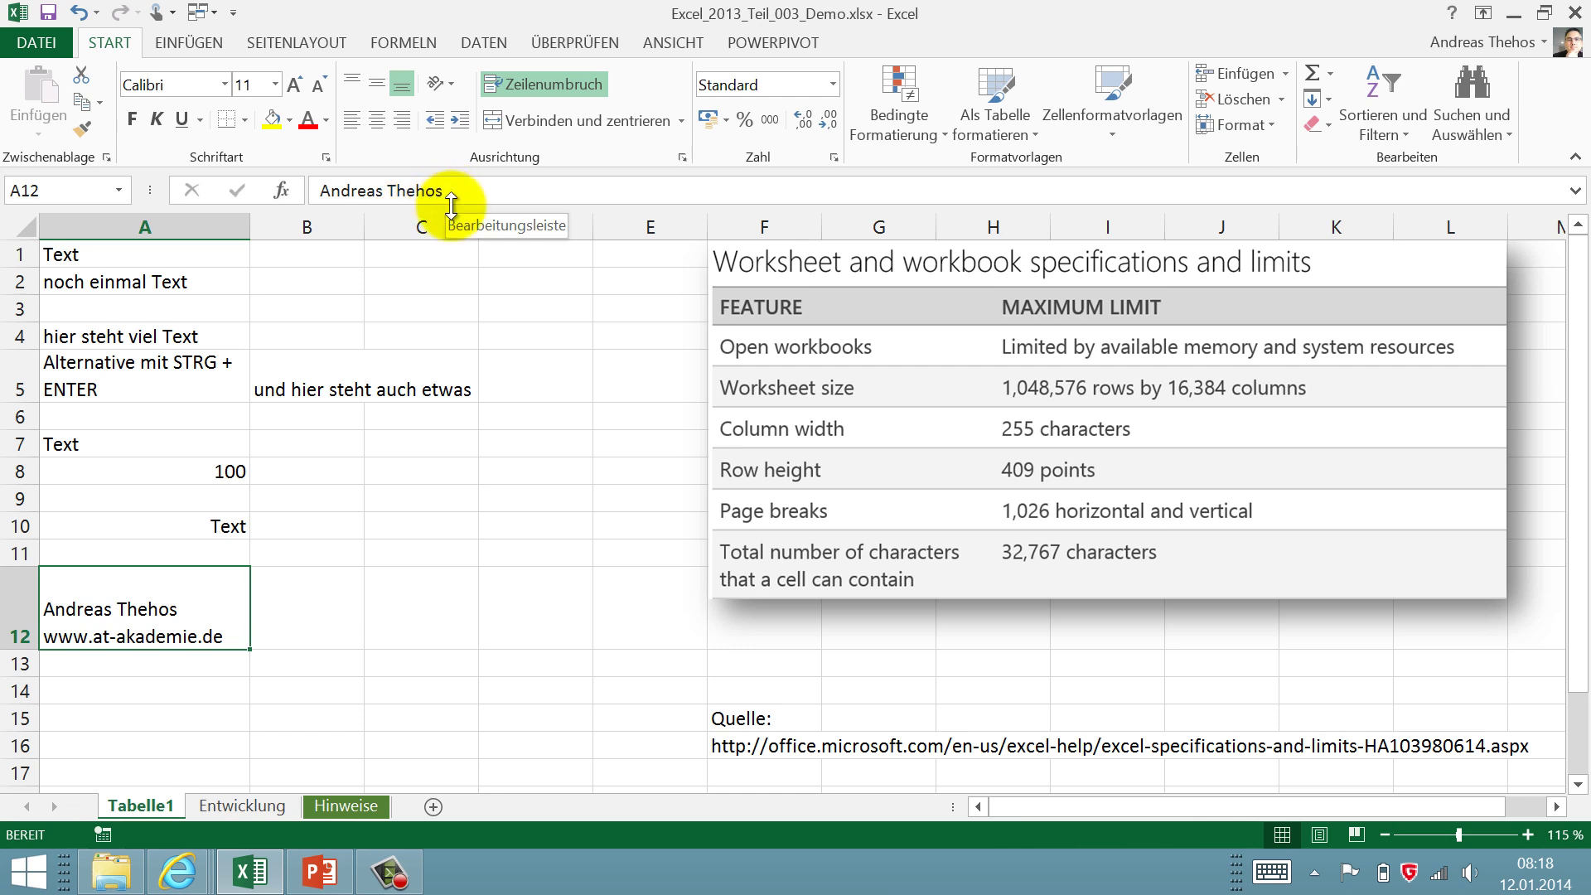
# - Enlarge the formula bar and delete A12's line break to join its two lines
pyautogui.moveTo(451, 208); pyautogui.dragTo(451, 321)
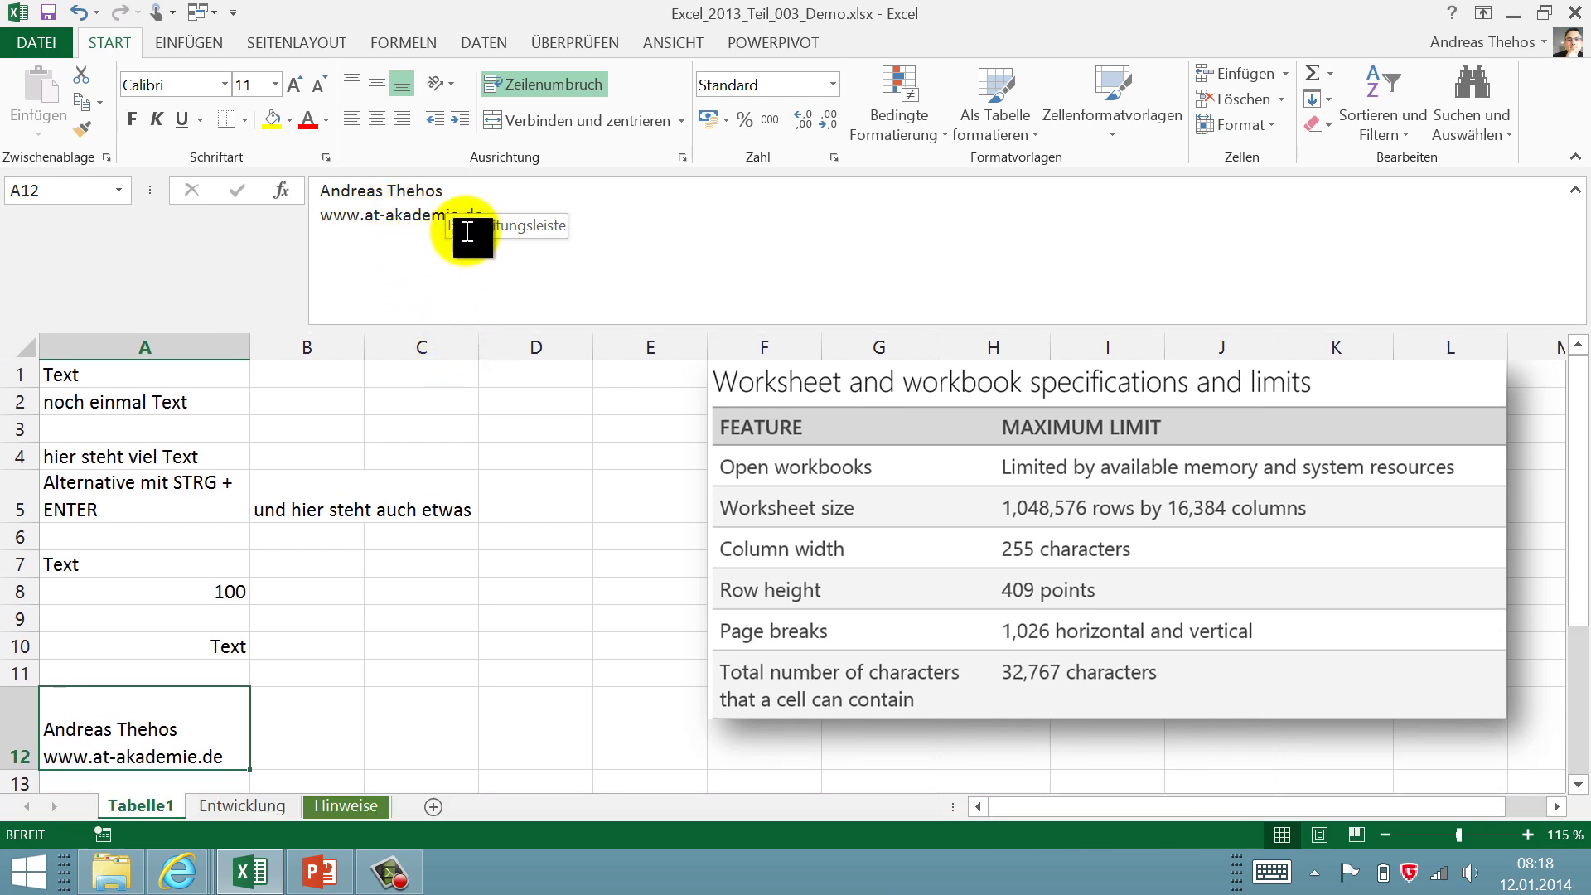
pyautogui.click(523, 214)
pyautogui.click(505, 195)
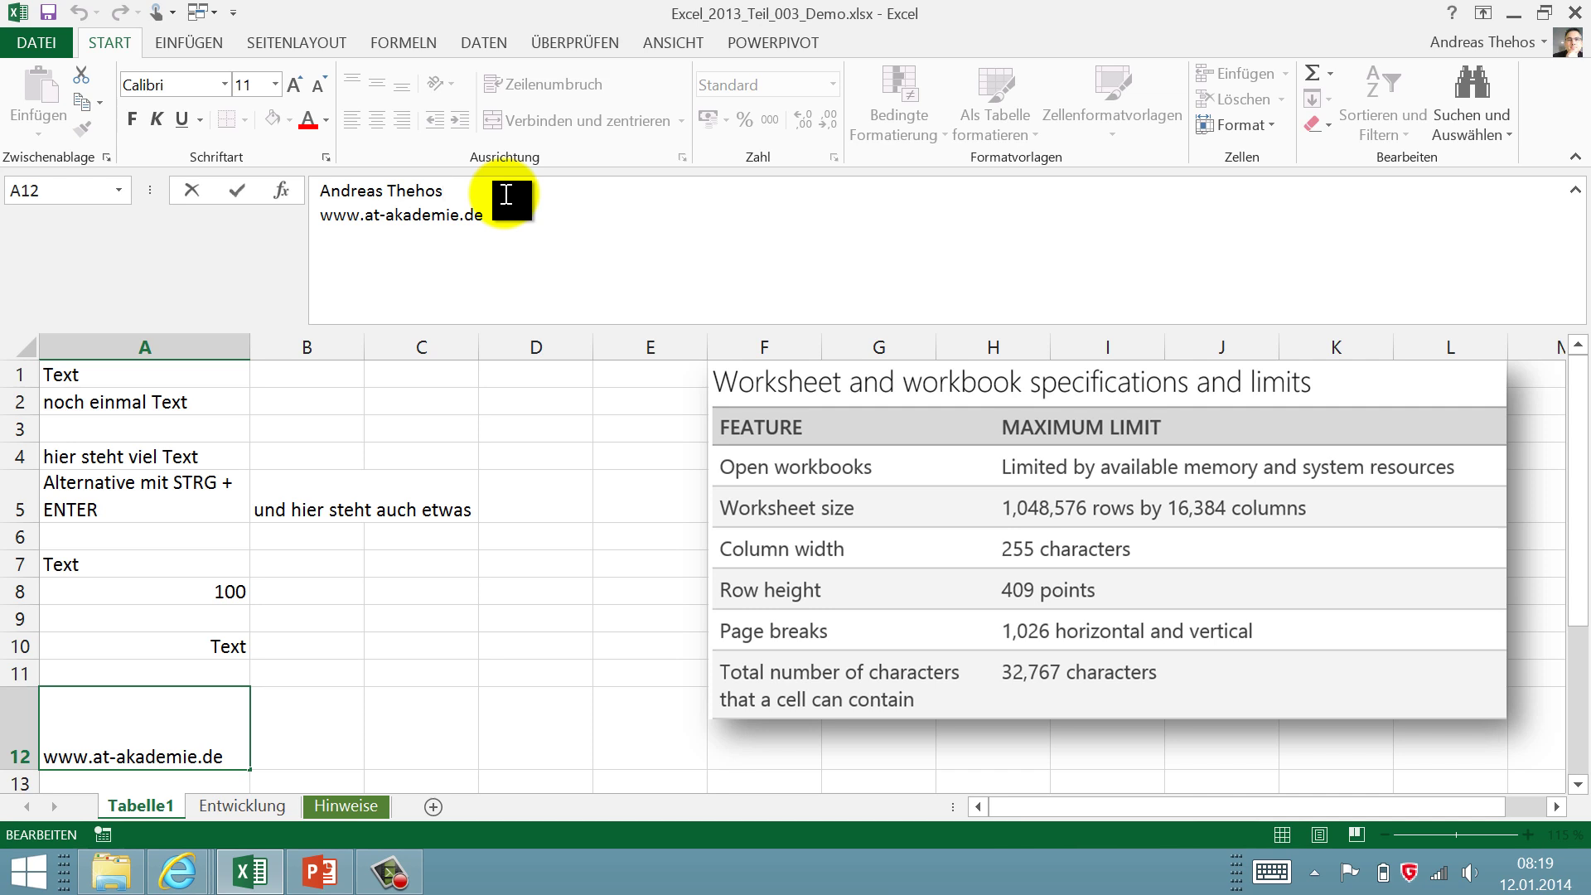
pyautogui.press('Delete')
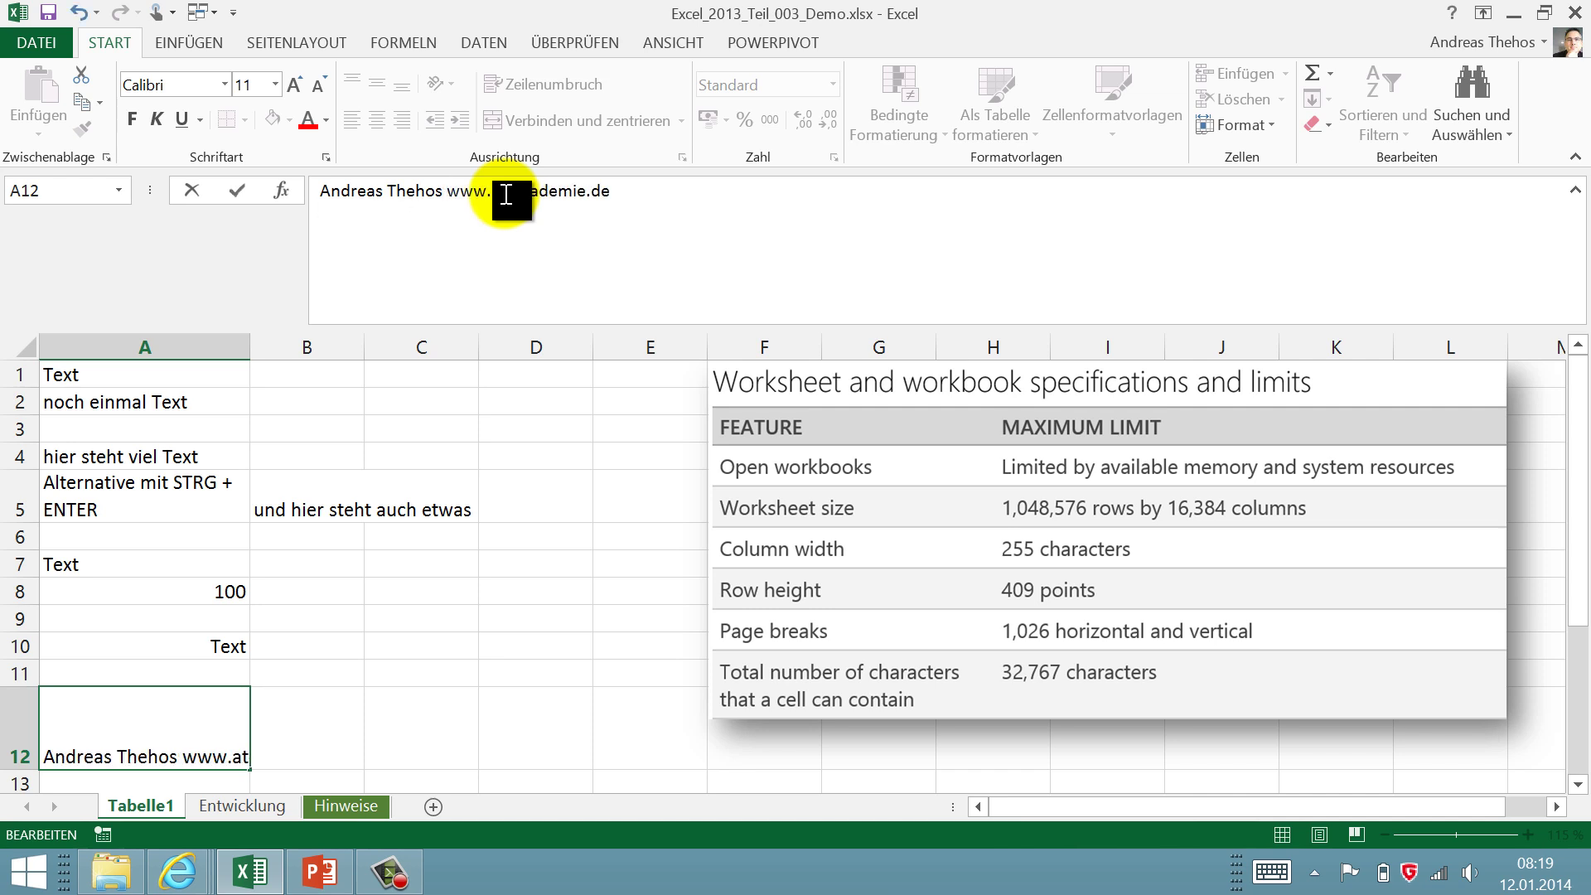
pyautogui.press('Return')
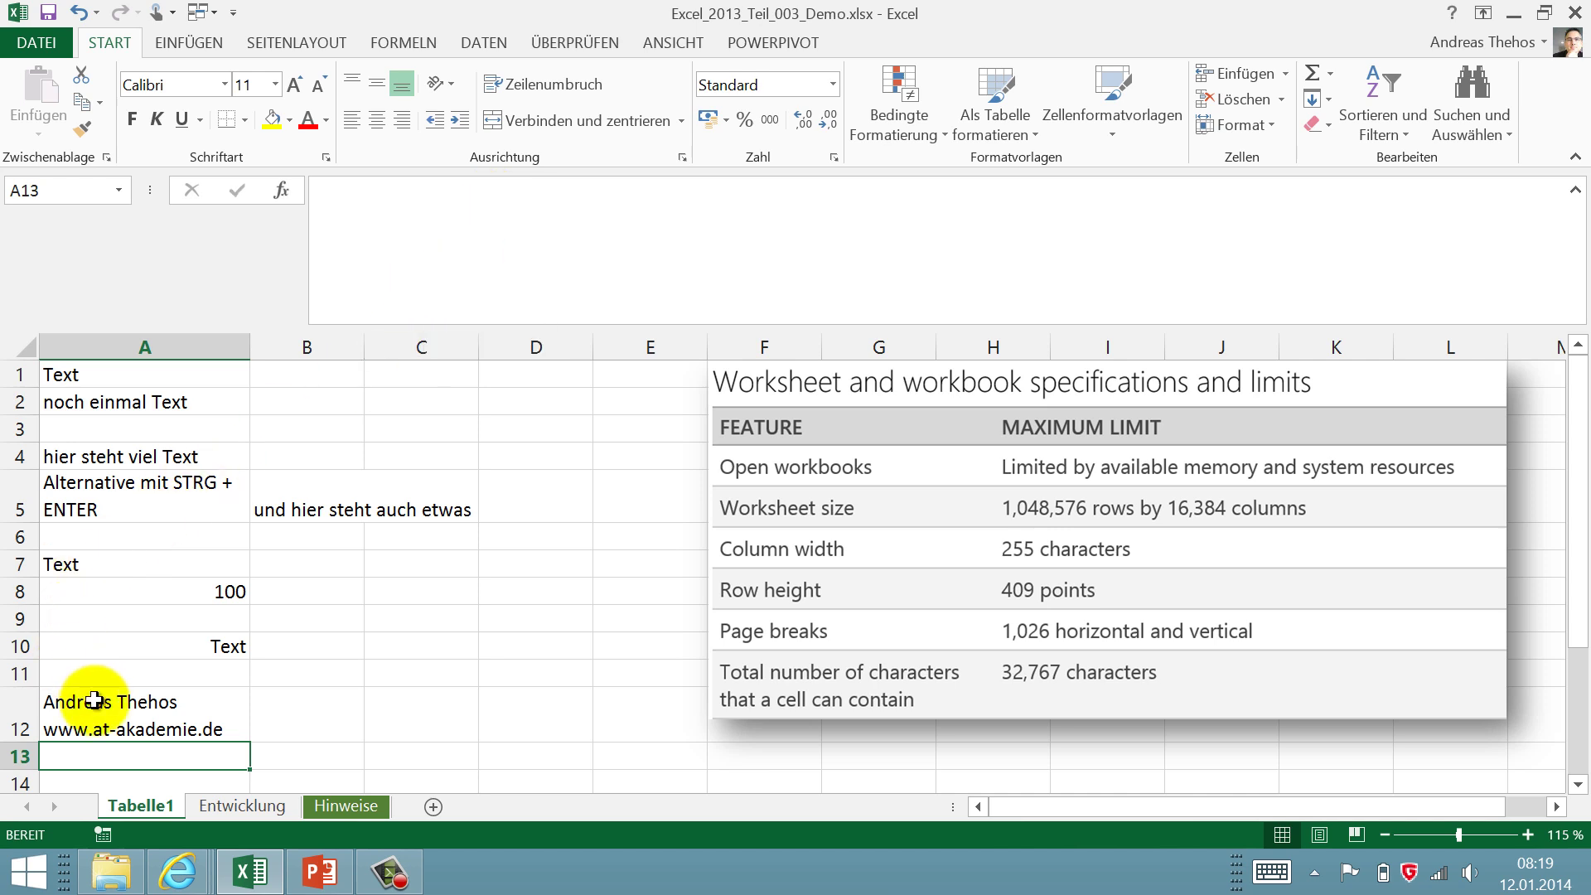
# - Apply Zeilenumbruch to A12 so the joined entry displays wrapped
pyautogui.click(96, 701)
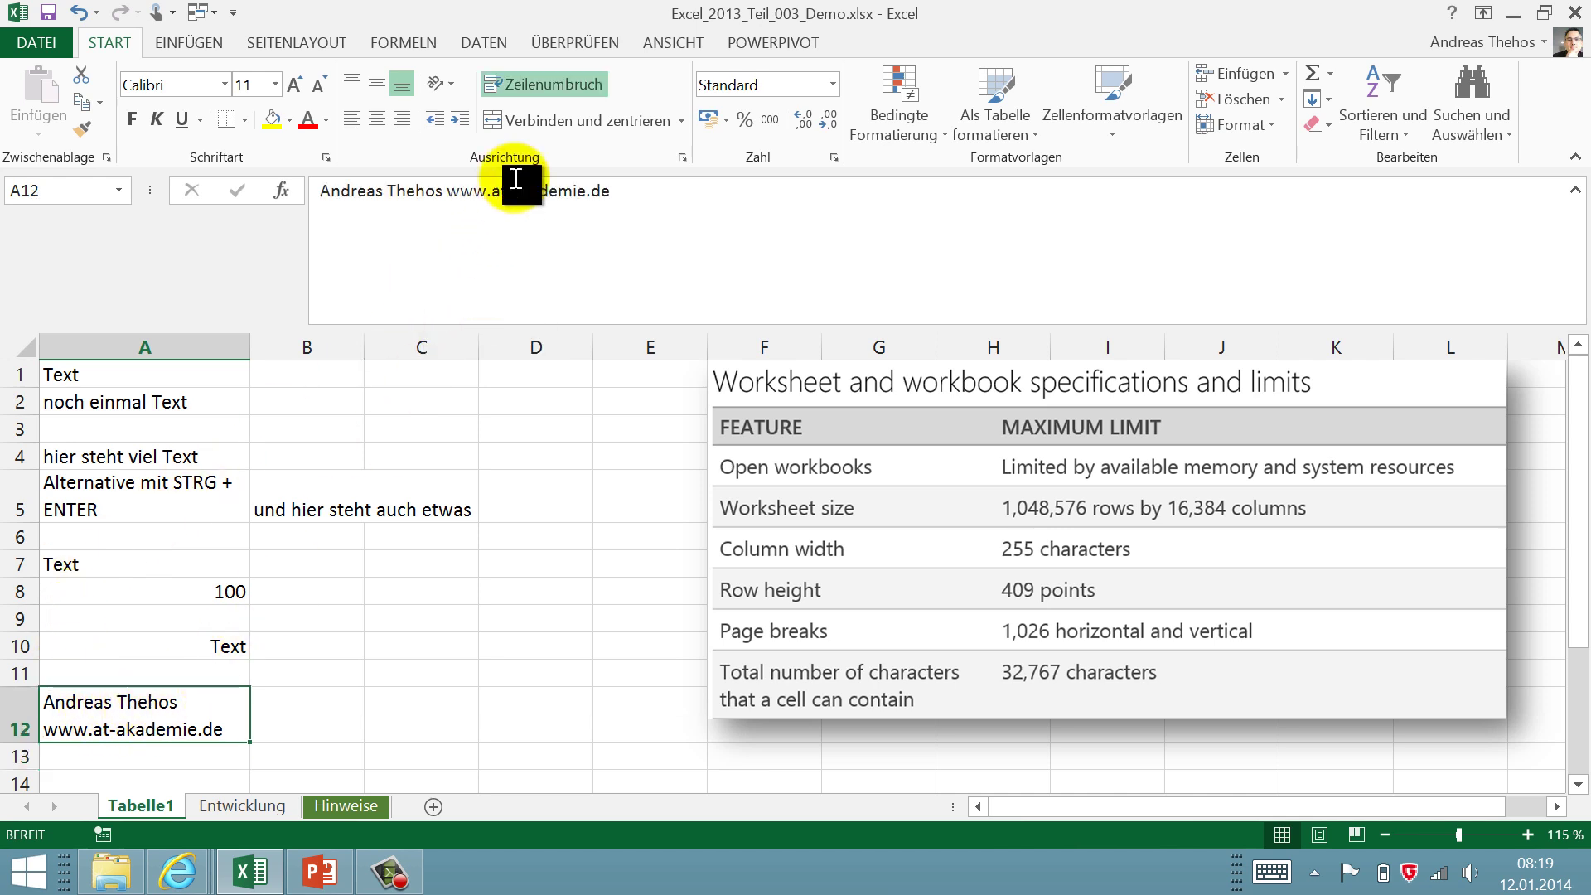
pyautogui.click(520, 80)
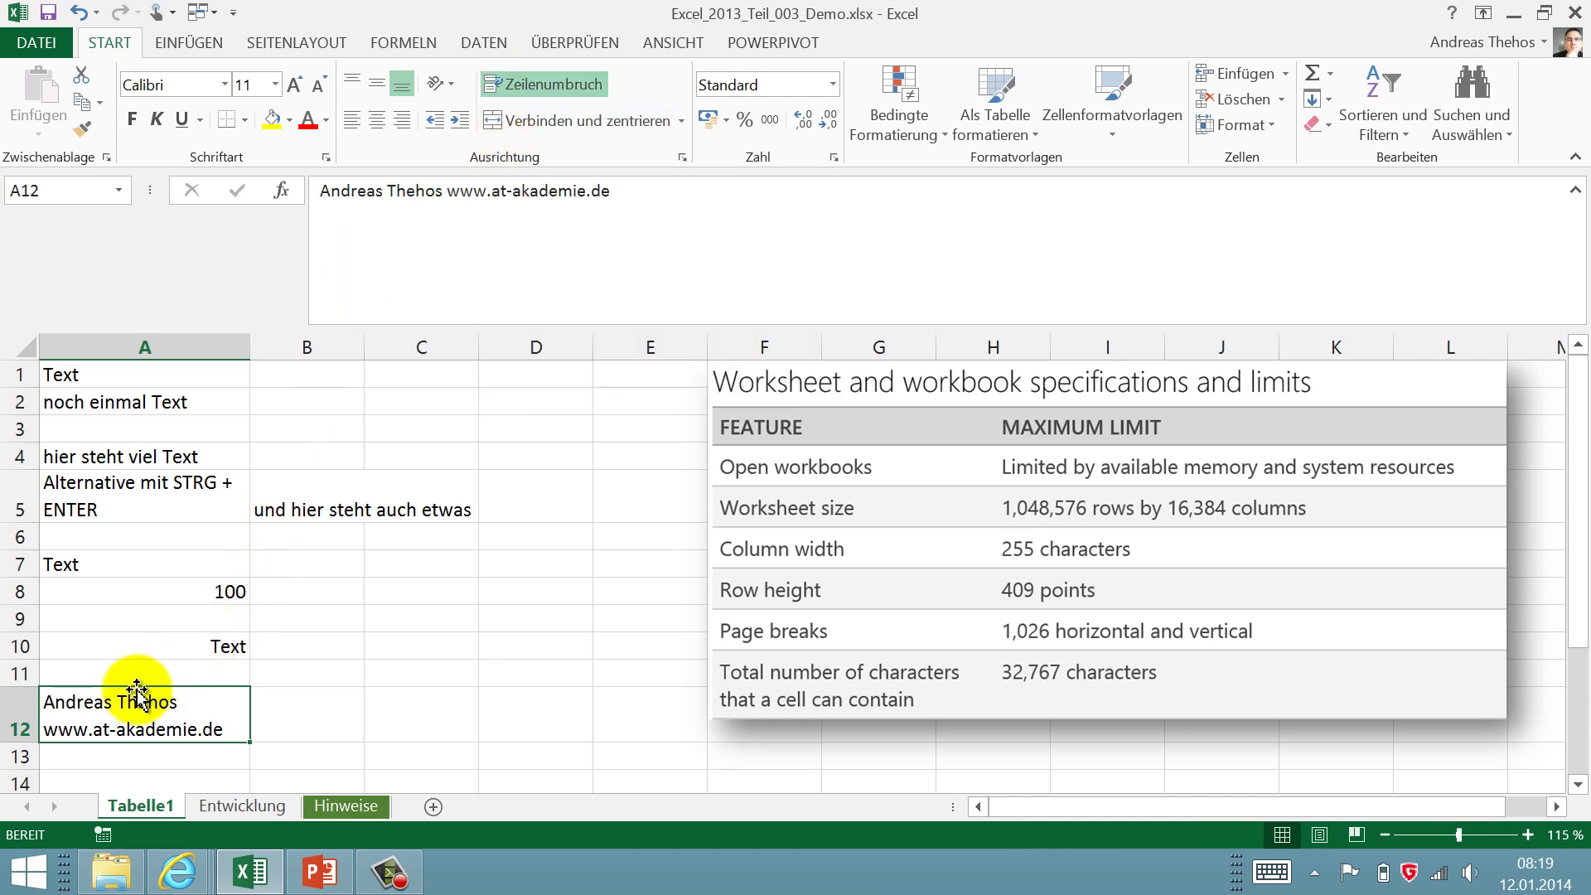
pyautogui.click(149, 467)
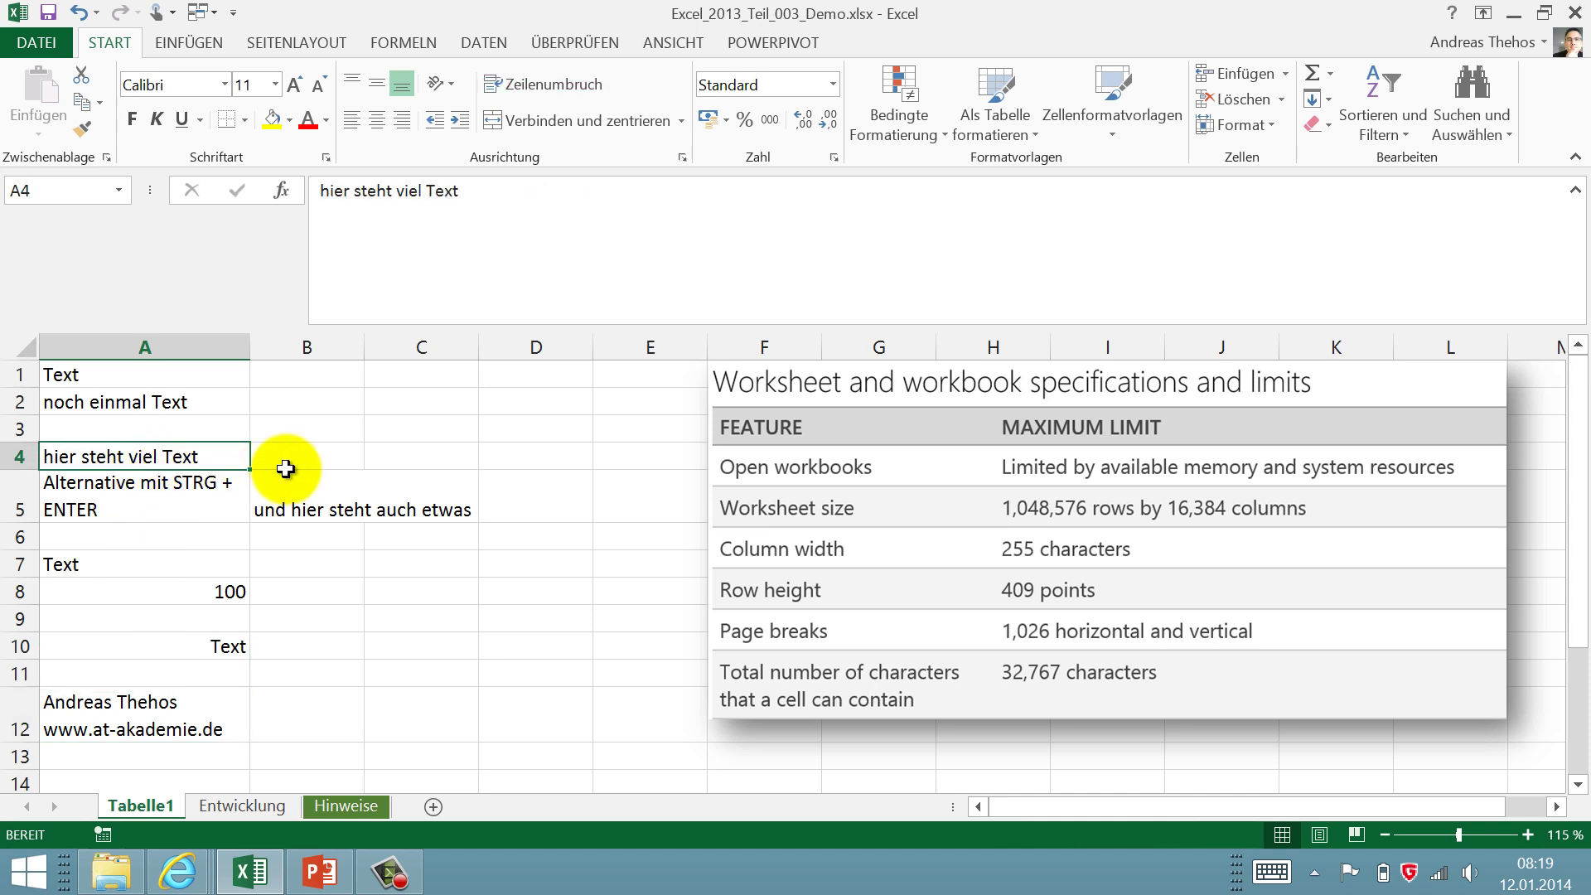
# - Put cell A2 ('noch einmal Text') into in-cell editing mode with F2
pyautogui.doubleClick(144, 458)
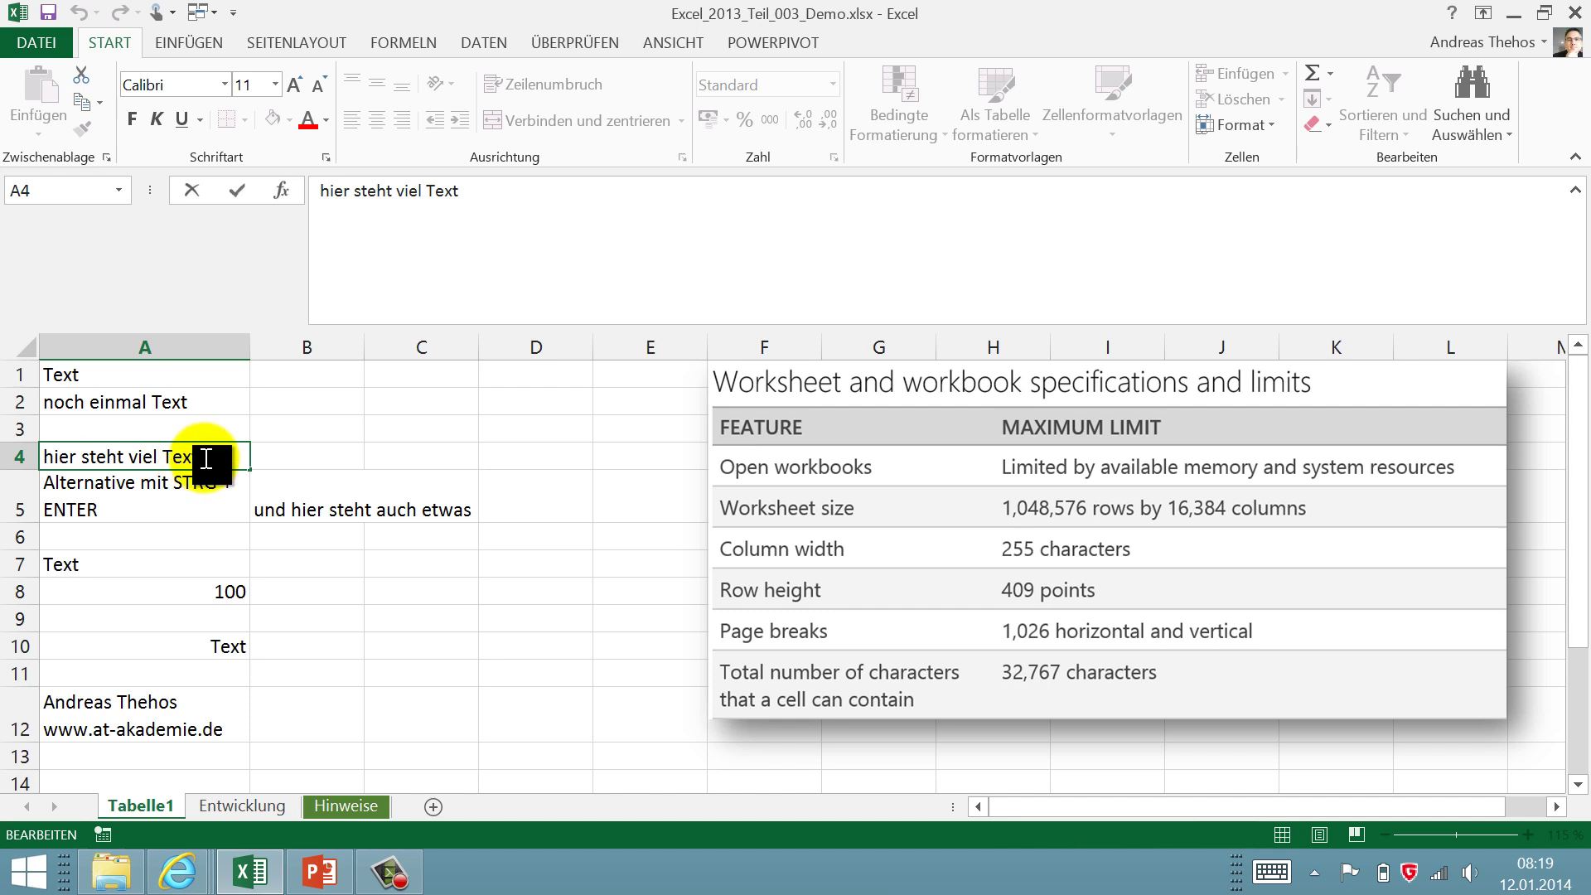
pyautogui.click(201, 406)
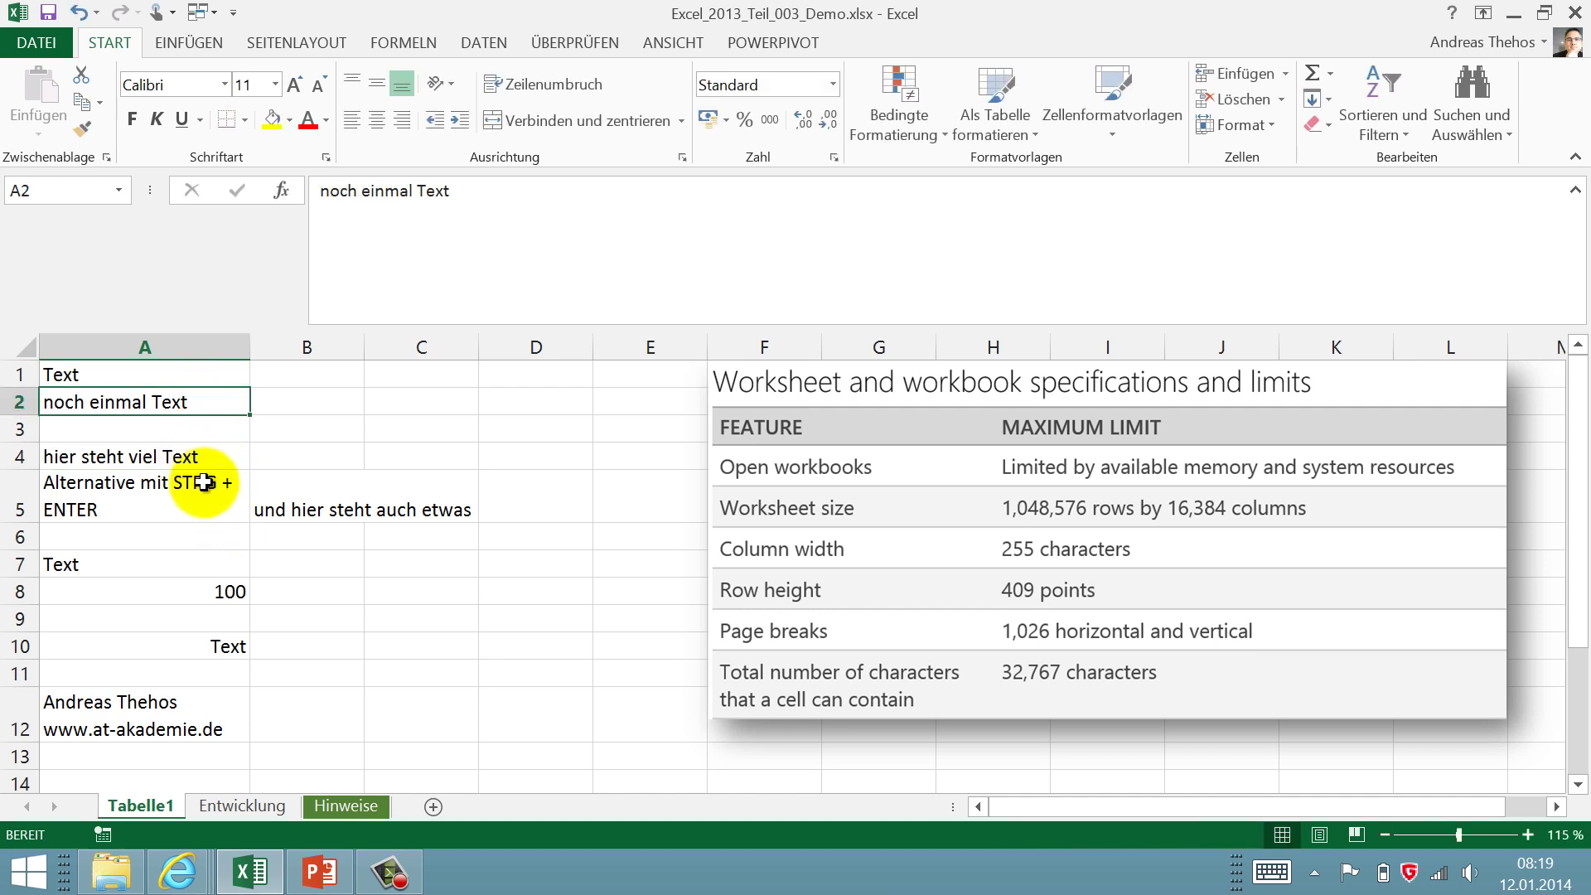
pyautogui.press('F2')
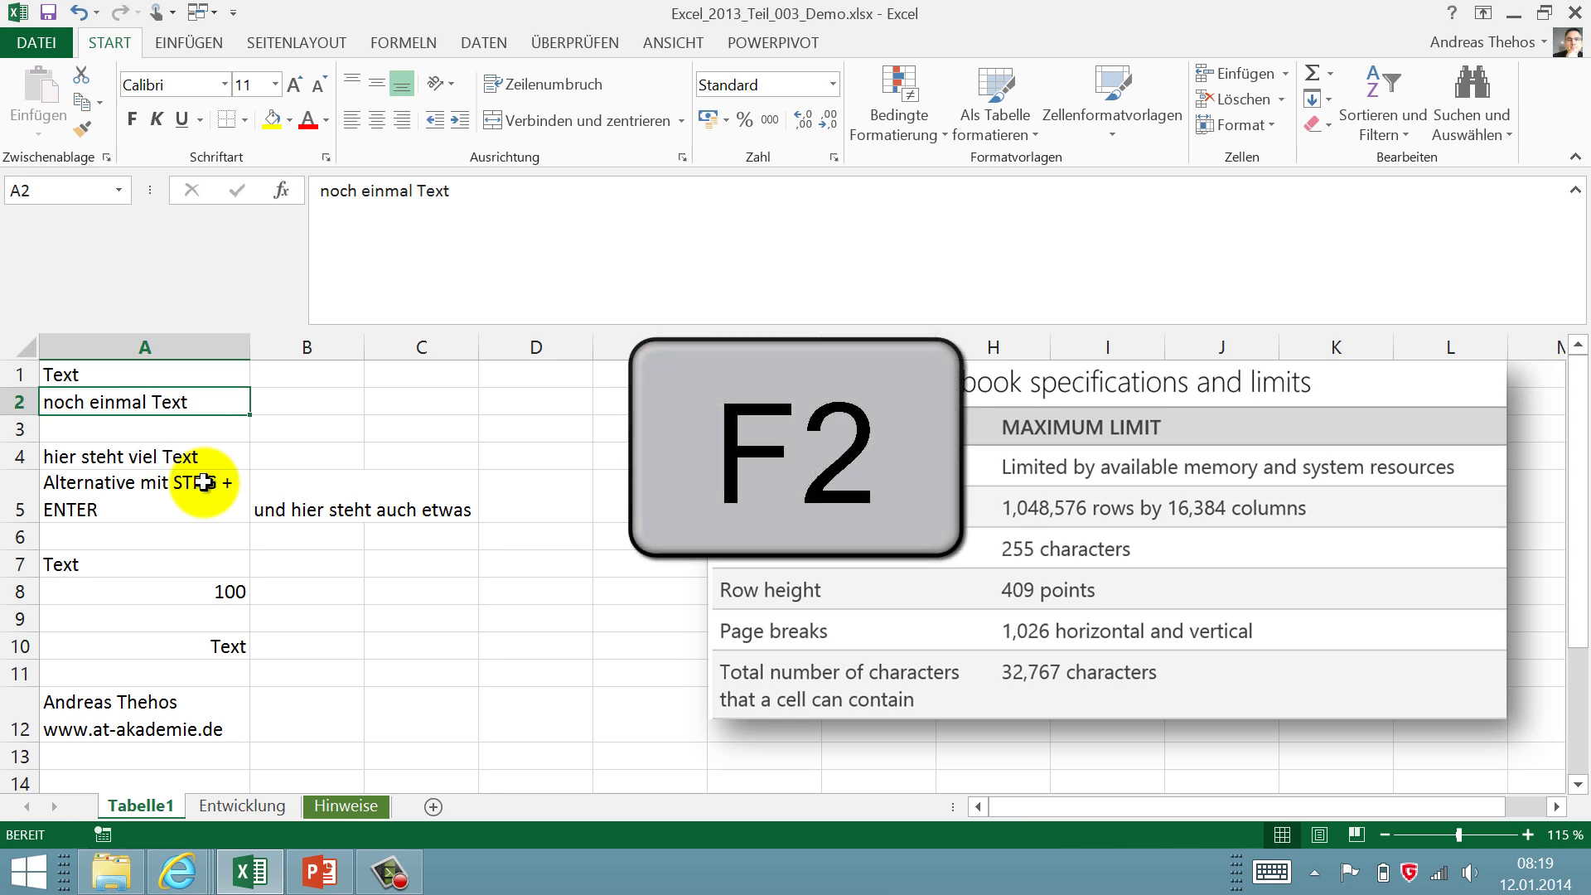
pyautogui.press('F2')
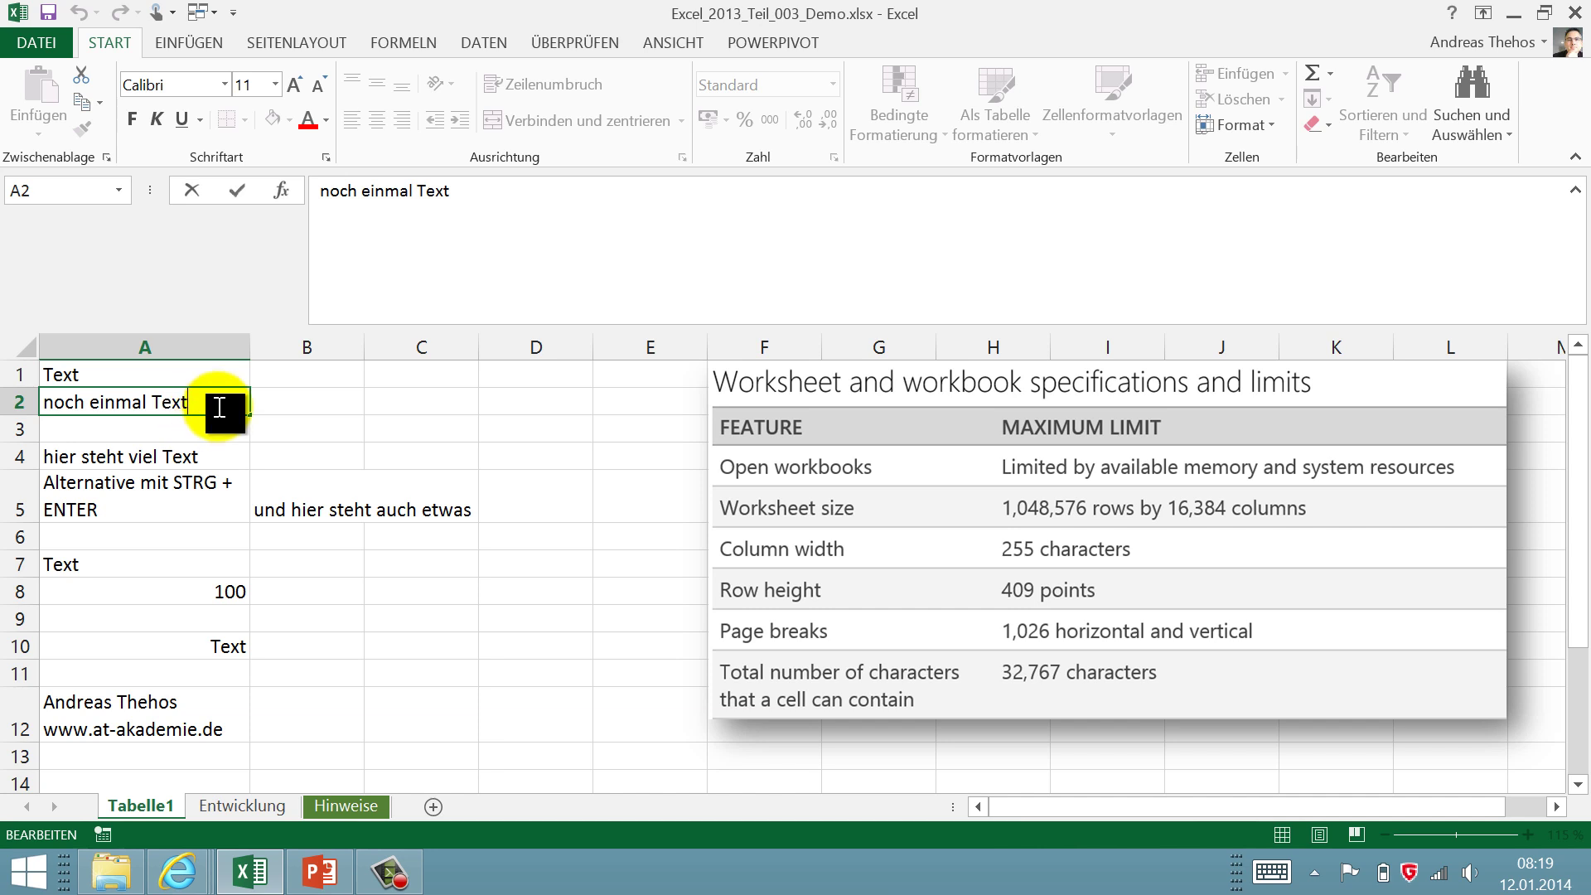
# - Select A5's two-line entry, expand then collapse the formula bar, and finish in B10
pyautogui.click(162, 477)
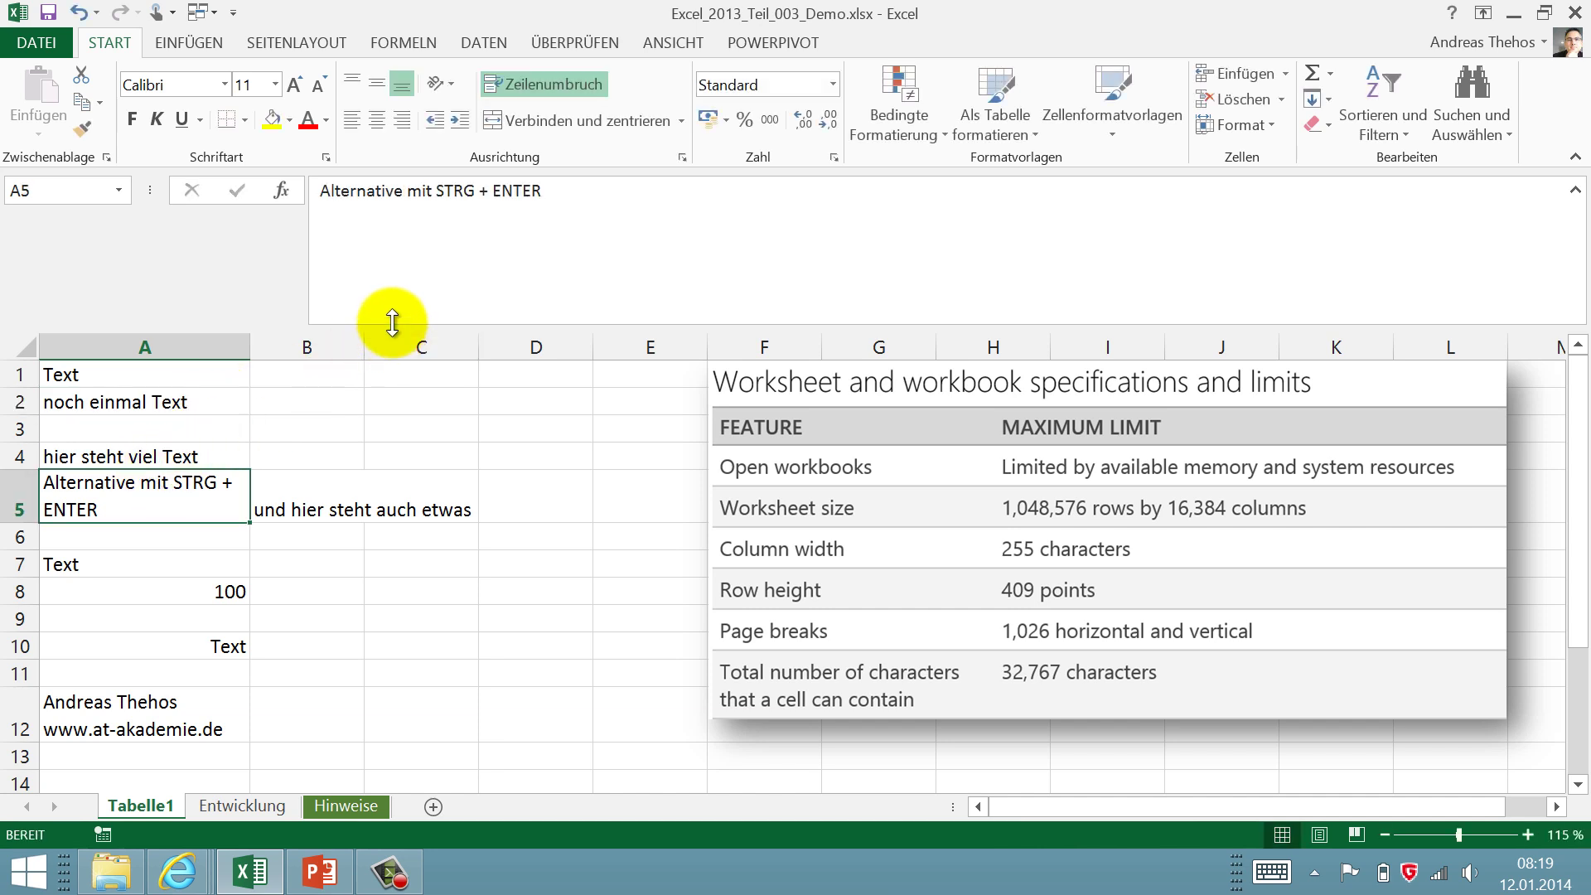
pyautogui.moveTo(396, 323); pyautogui.dragTo(390, 220)
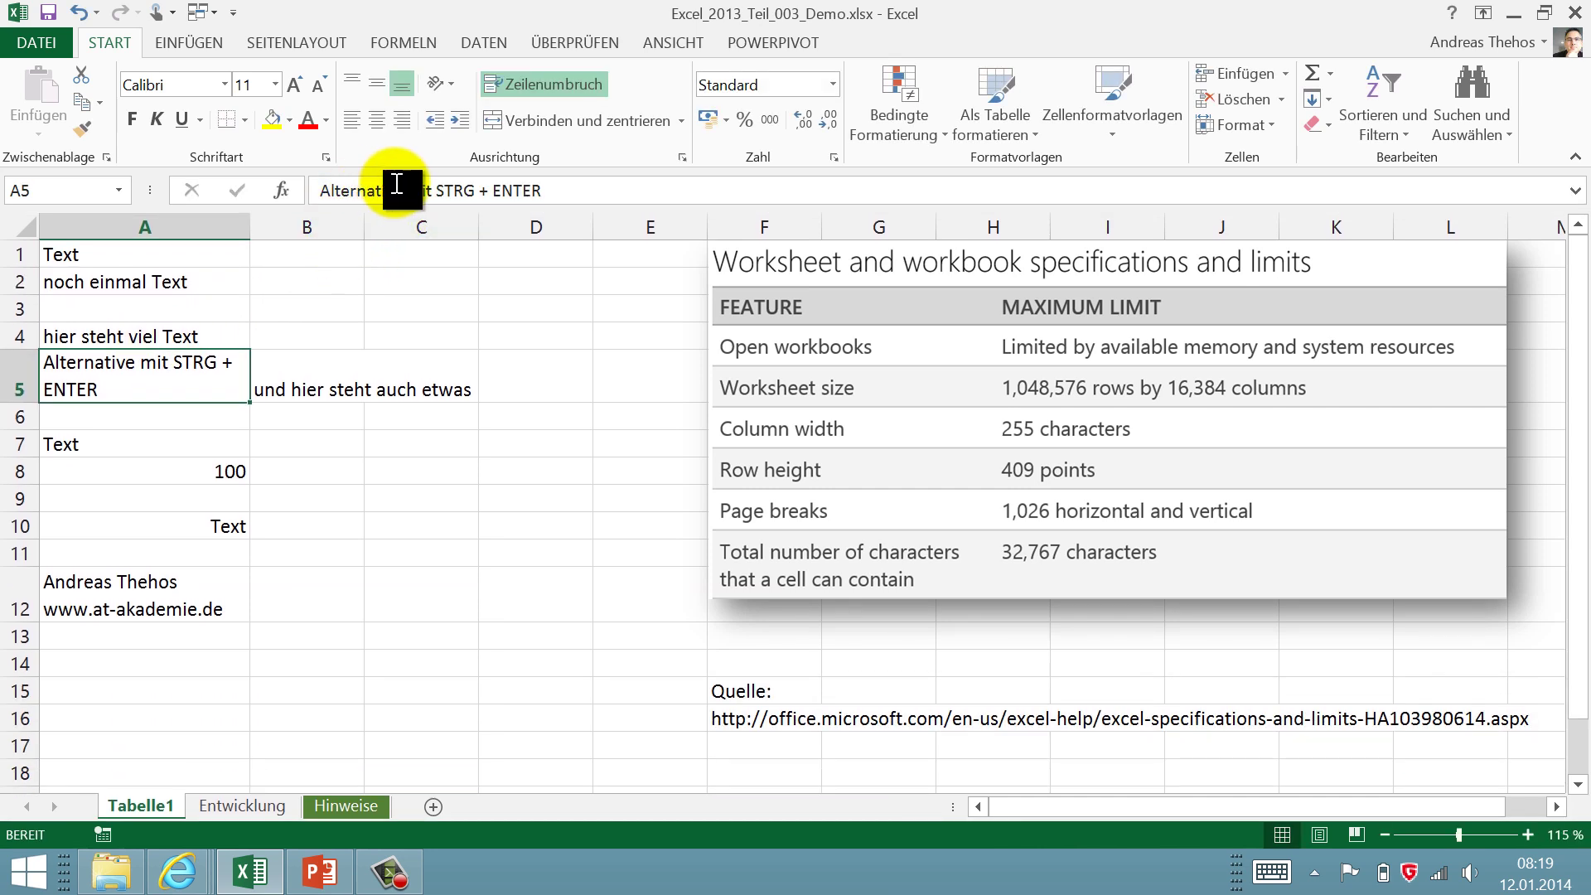
pyautogui.click(407, 192)
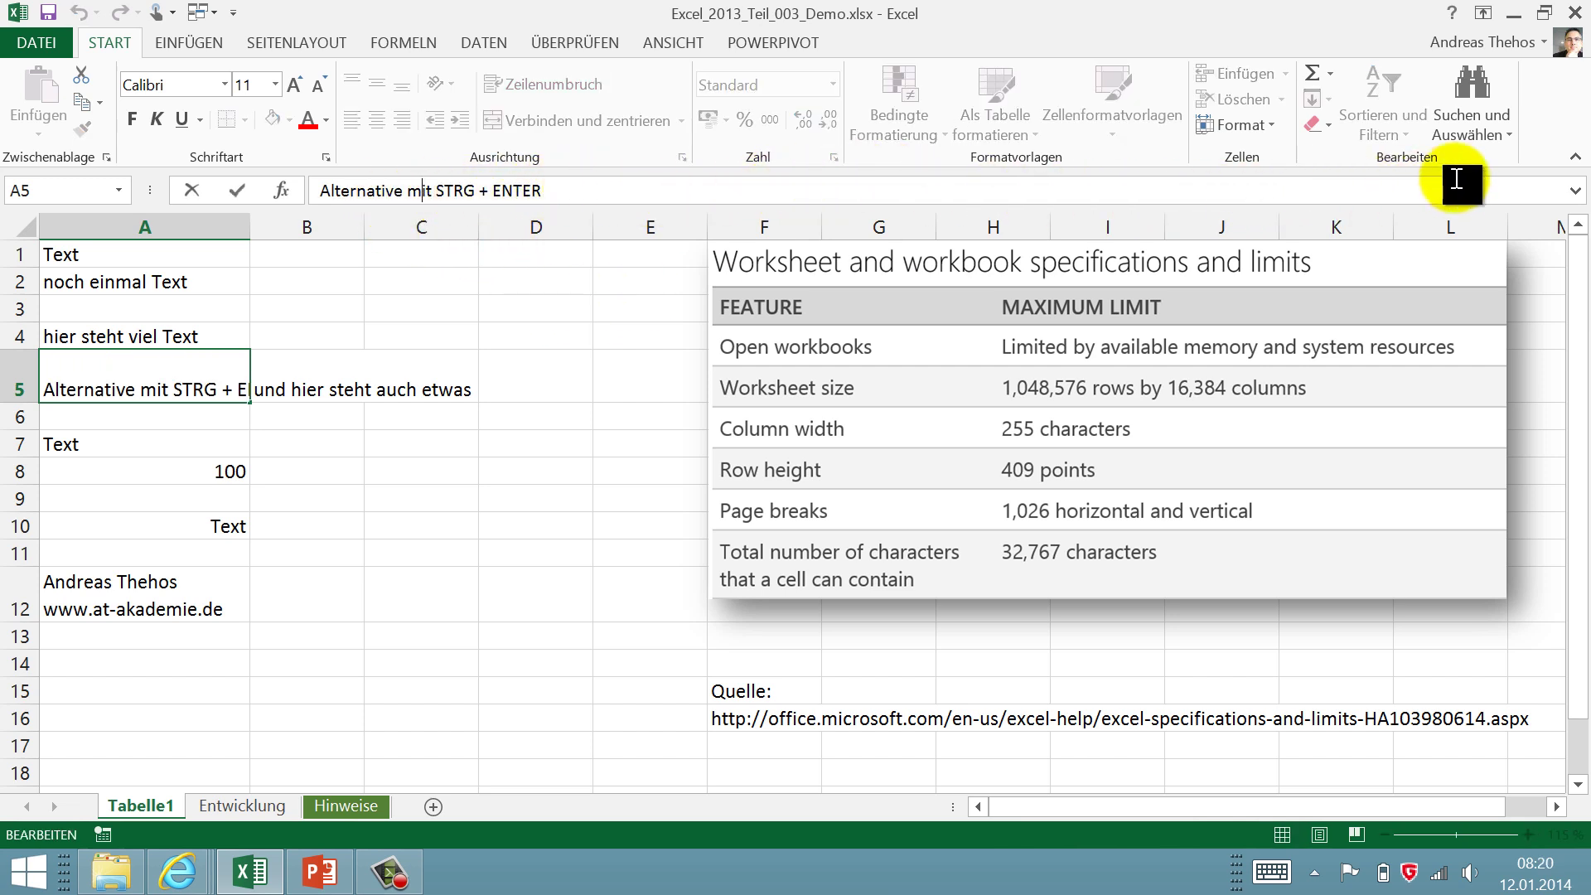
pyautogui.click(1575, 191)
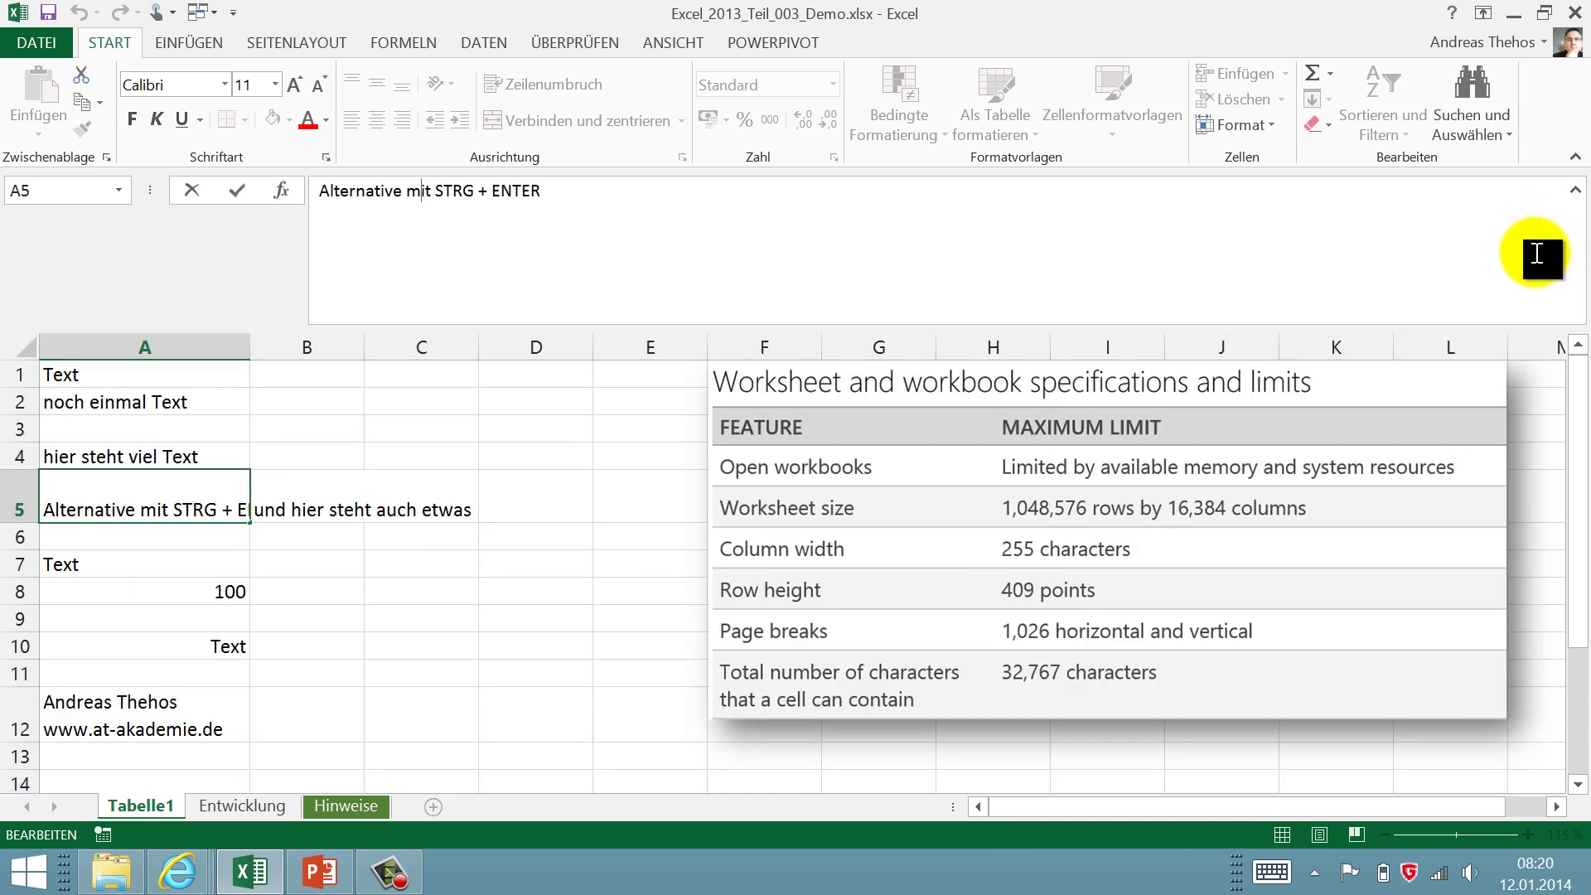
pyautogui.click(1575, 193)
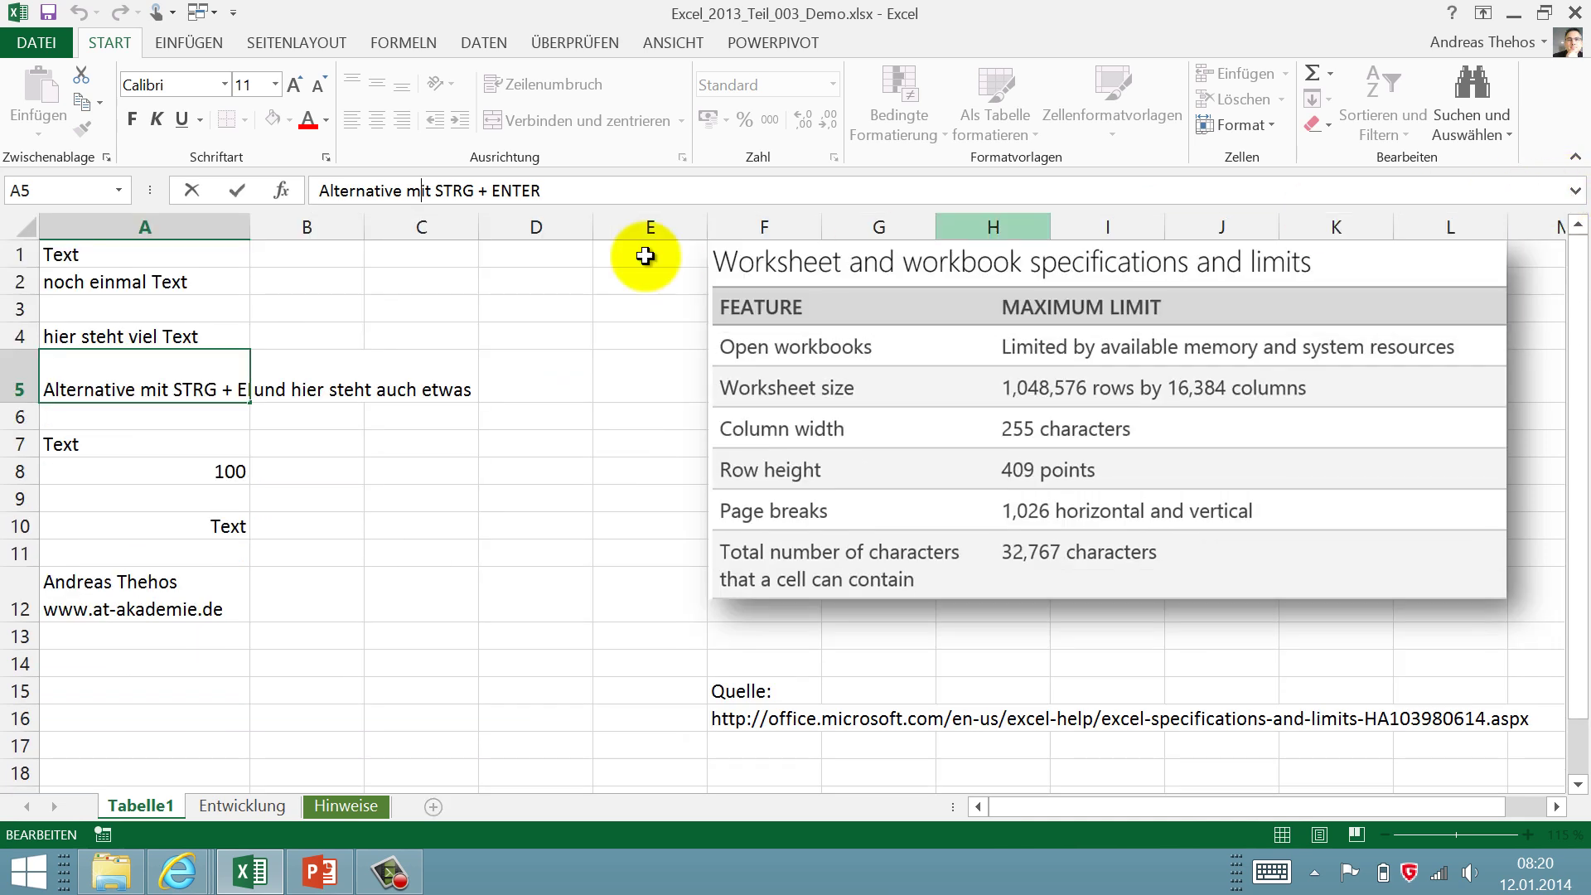
pyautogui.click(286, 526)
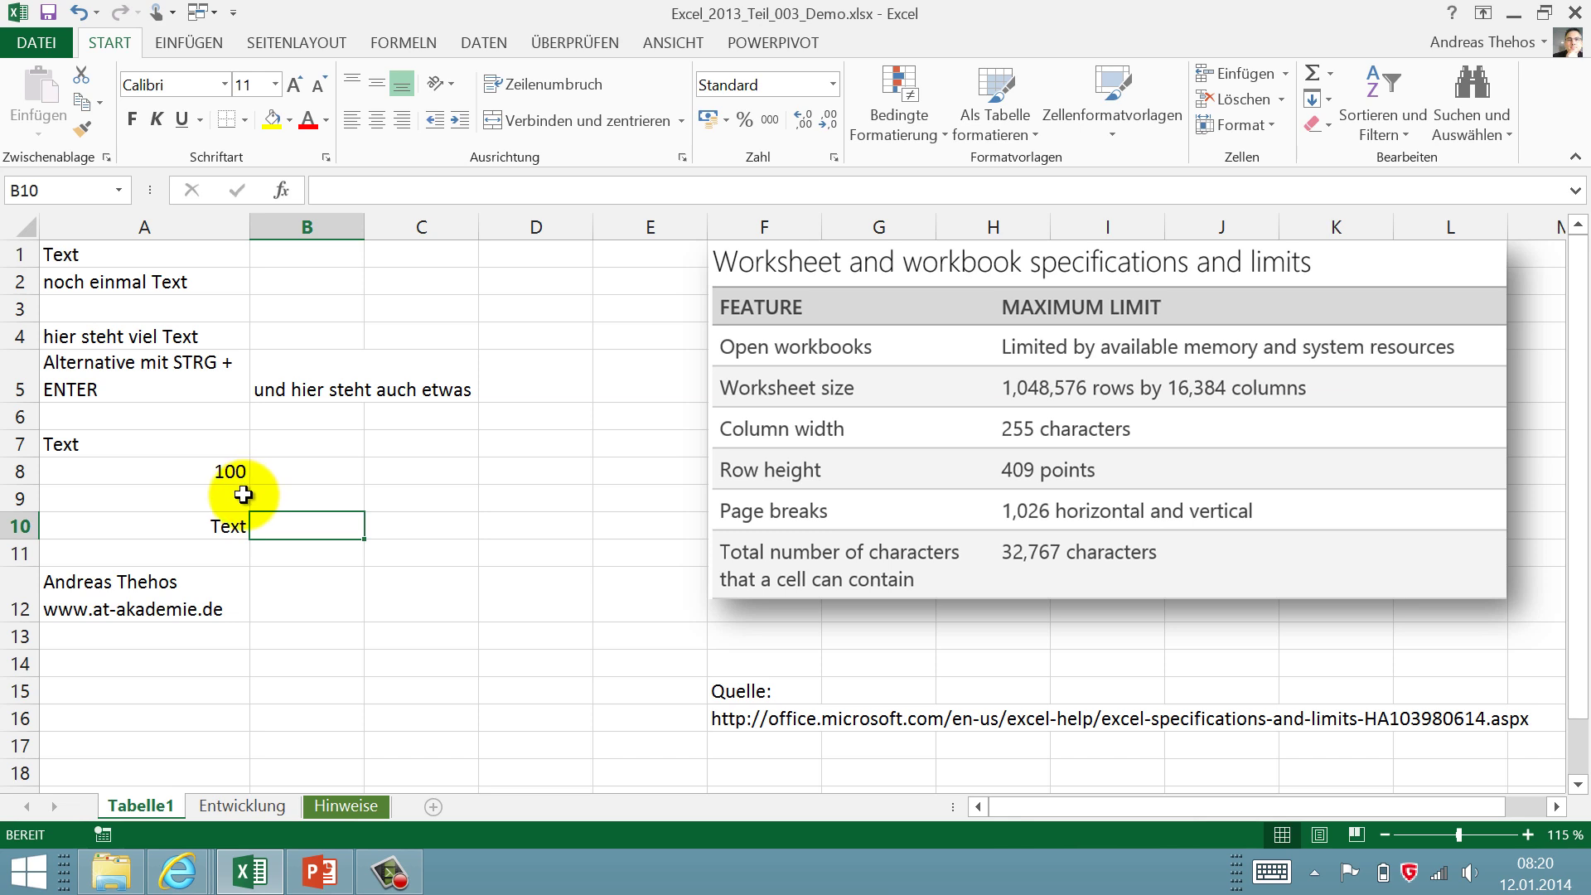
# - Type 'Hier steht Text ' in B10, switch Bold on, add 'fett' and confirm
pyautogui.write('Hier steht Text')
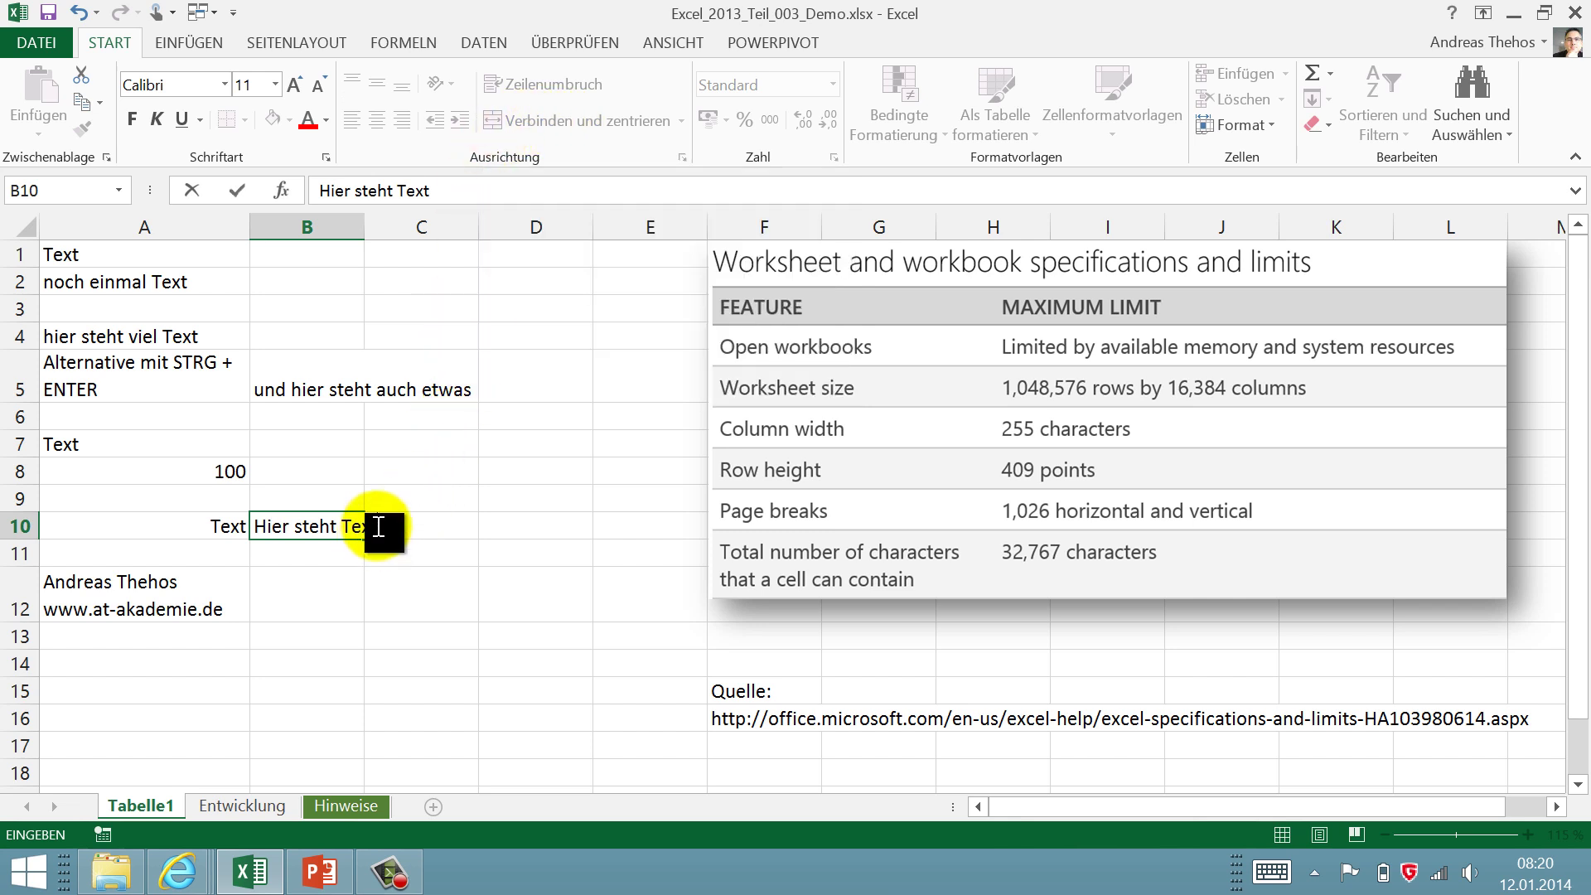
pyautogui.click(189, 39)
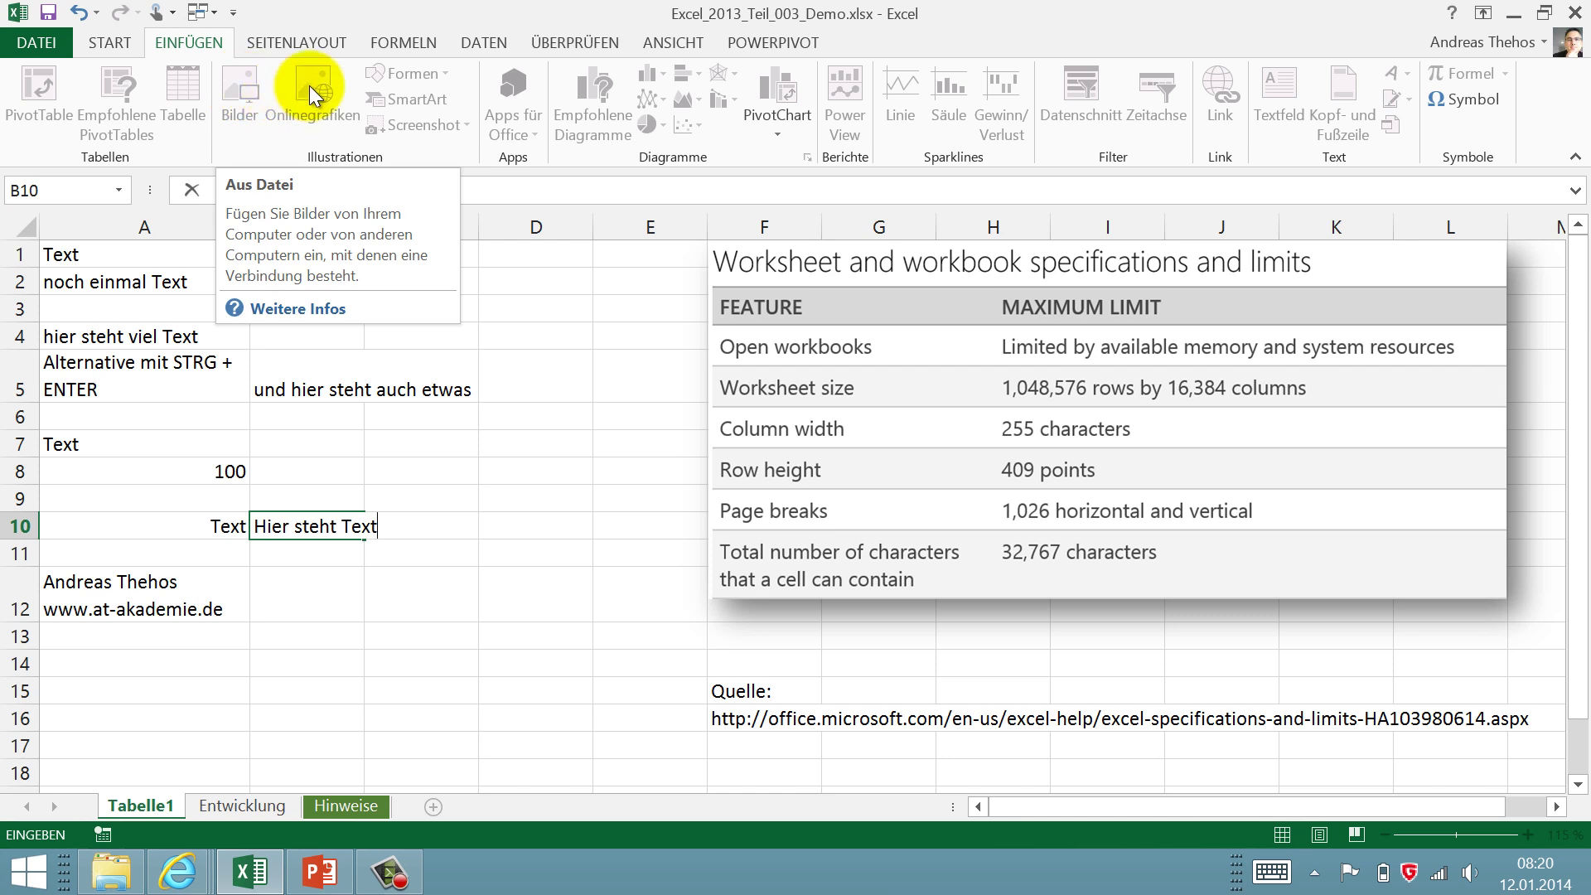
pyautogui.click(280, 47)
pyautogui.click(191, 46)
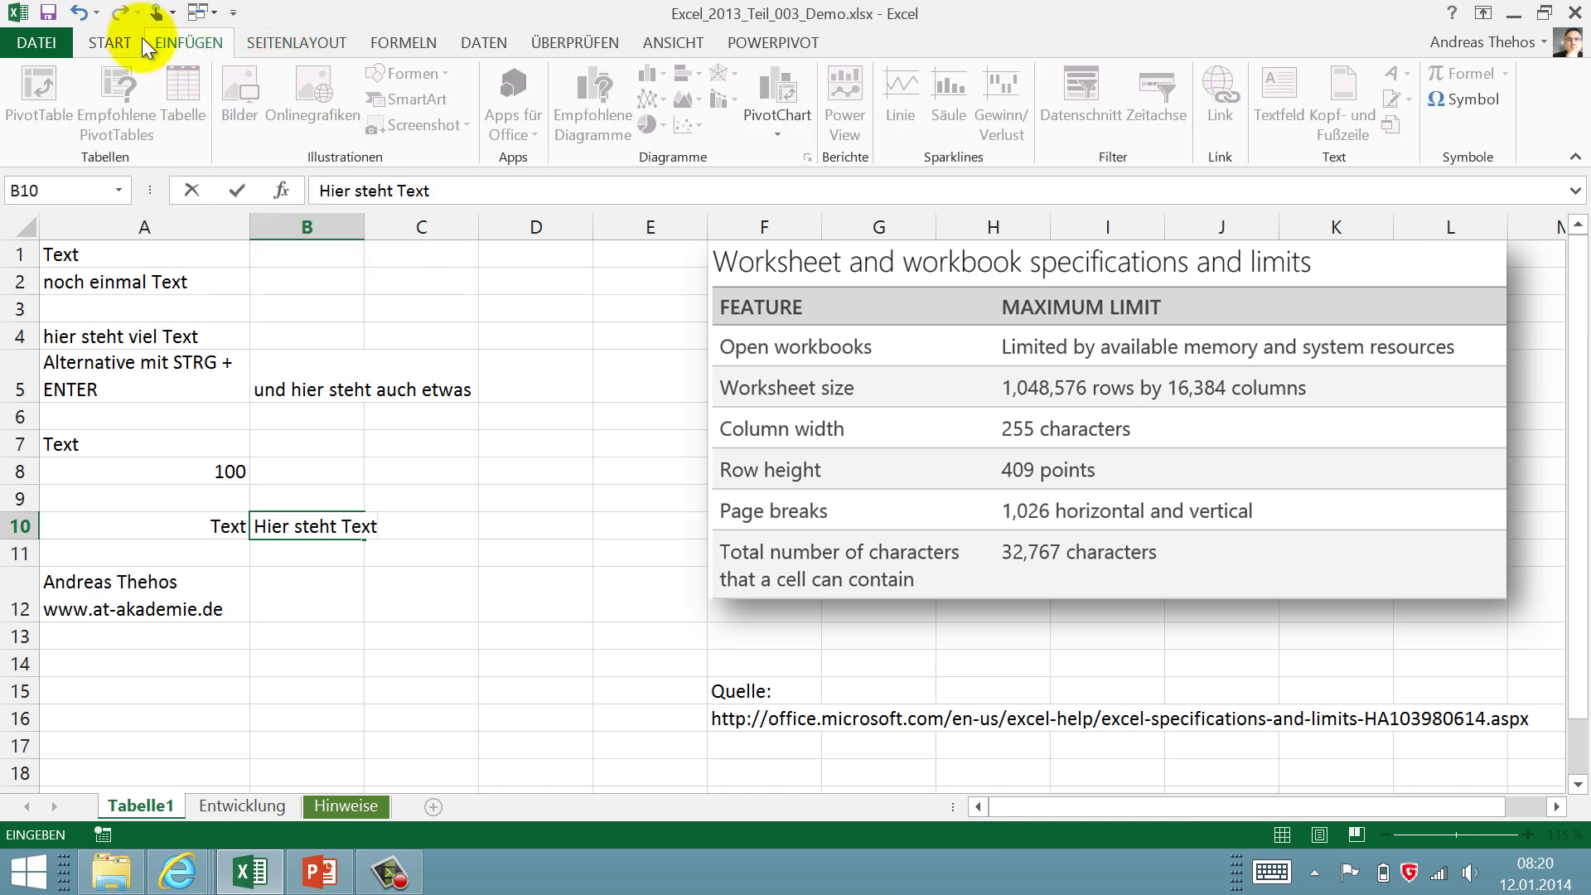
pyautogui.click(111, 41)
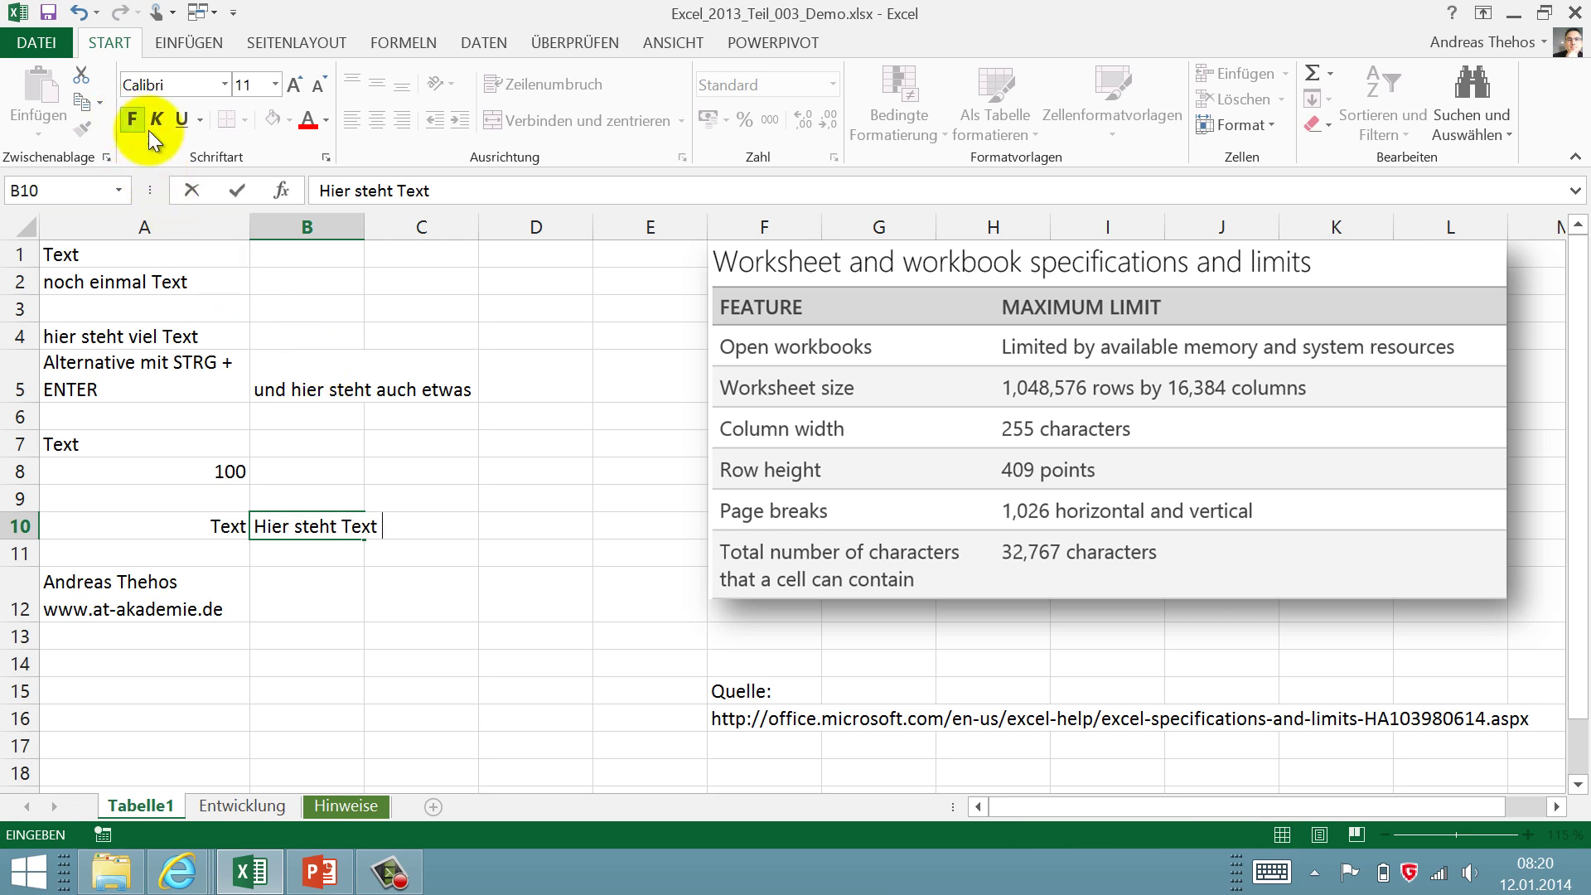
pyautogui.write('fett')
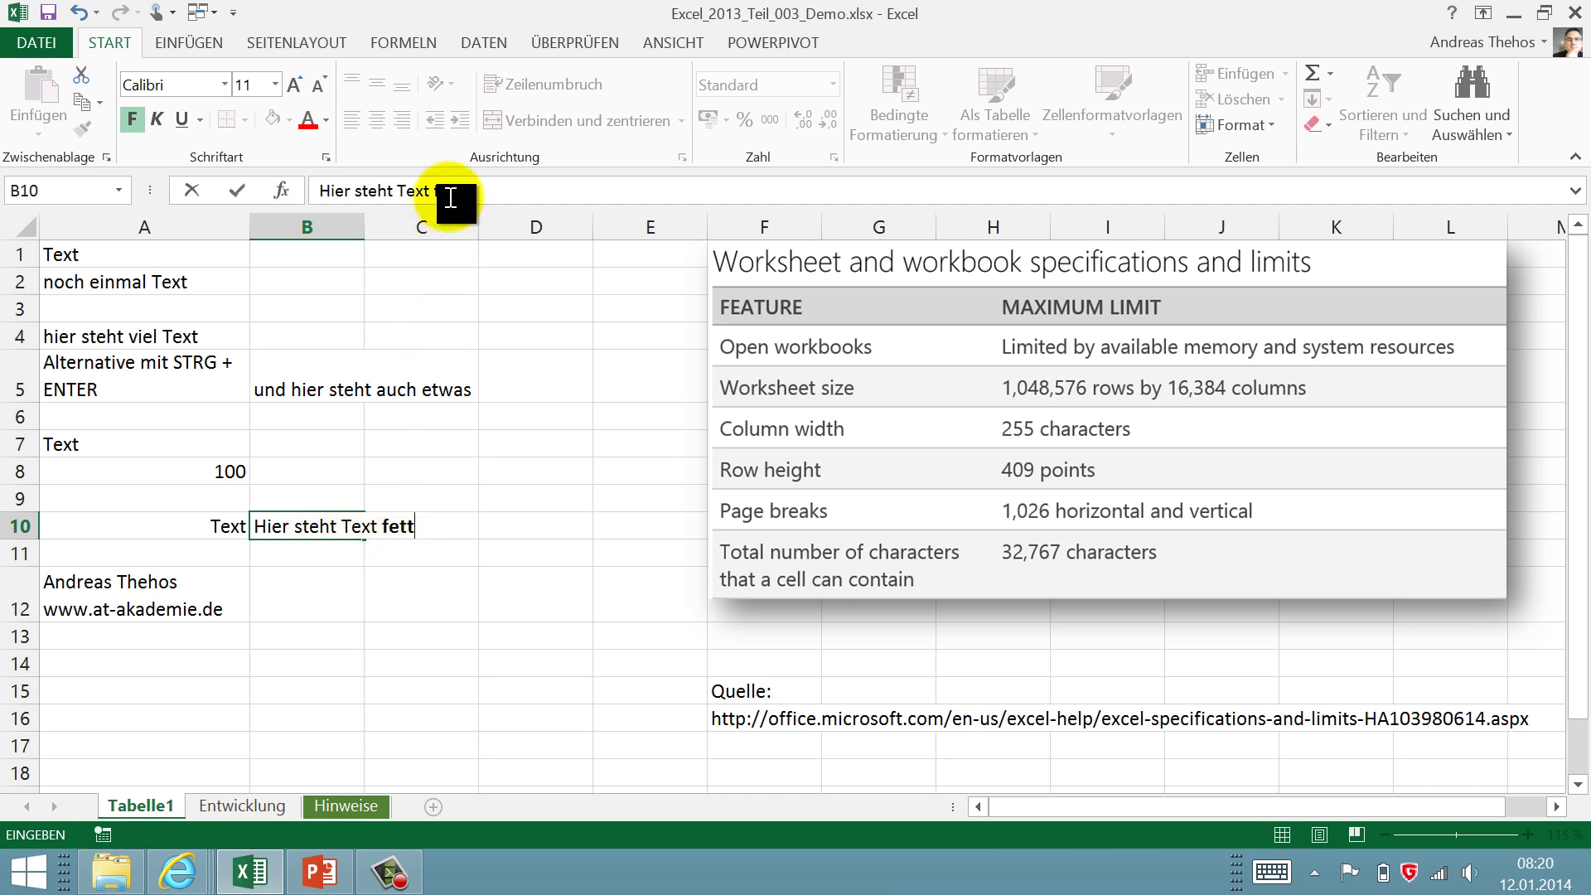
pyautogui.press('Up')
pyautogui.press('Up')
pyautogui.press('Up')
pyautogui.press('Up')
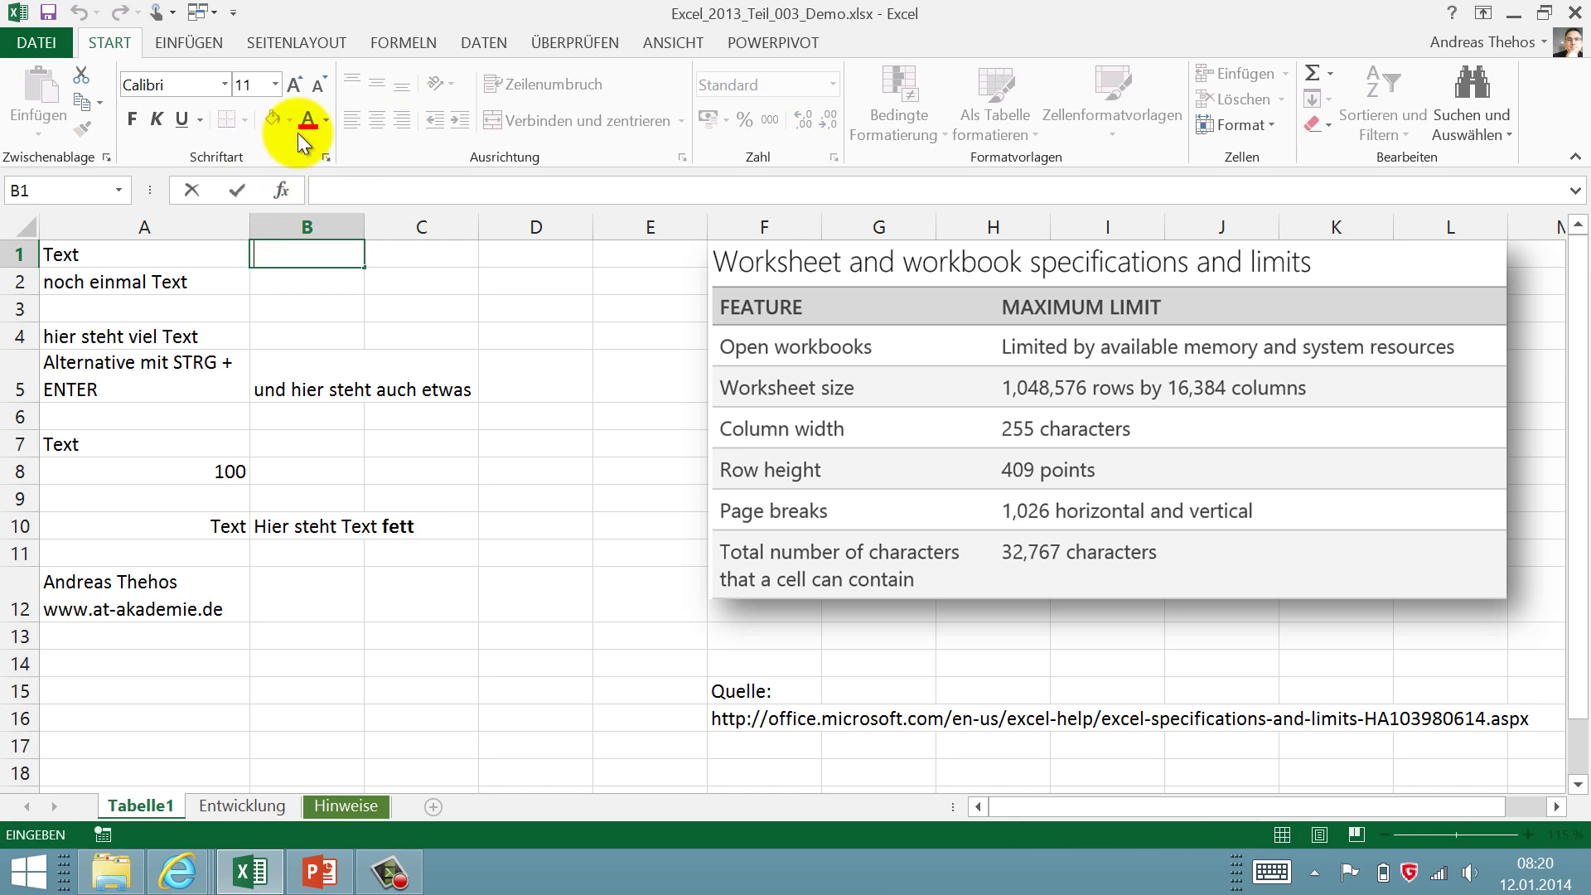
pyautogui.click(326, 121)
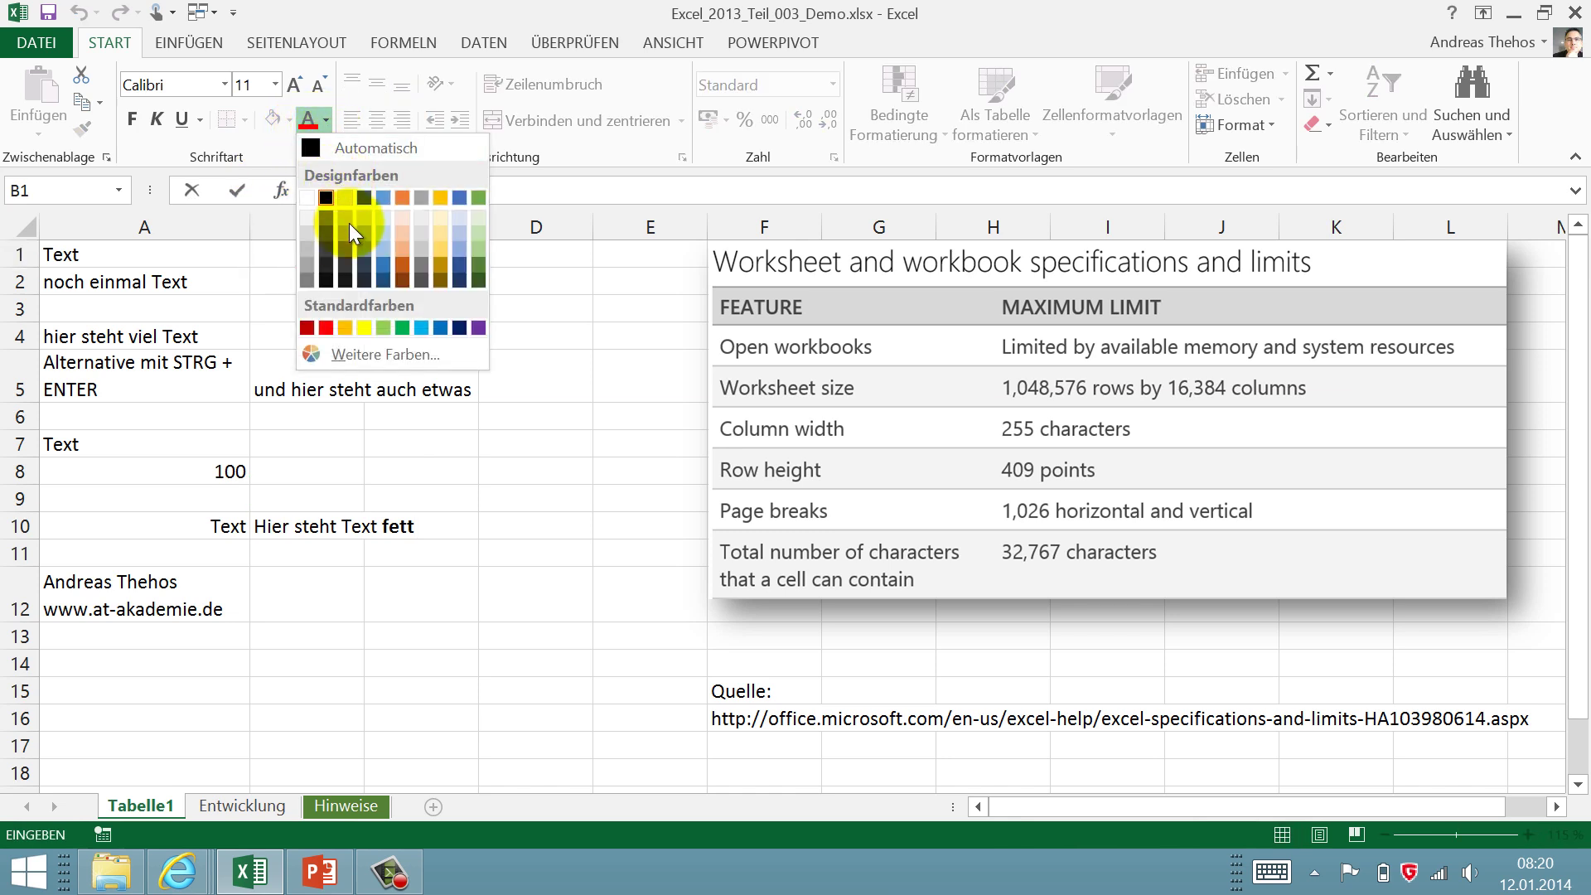
pyautogui.click(315, 328)
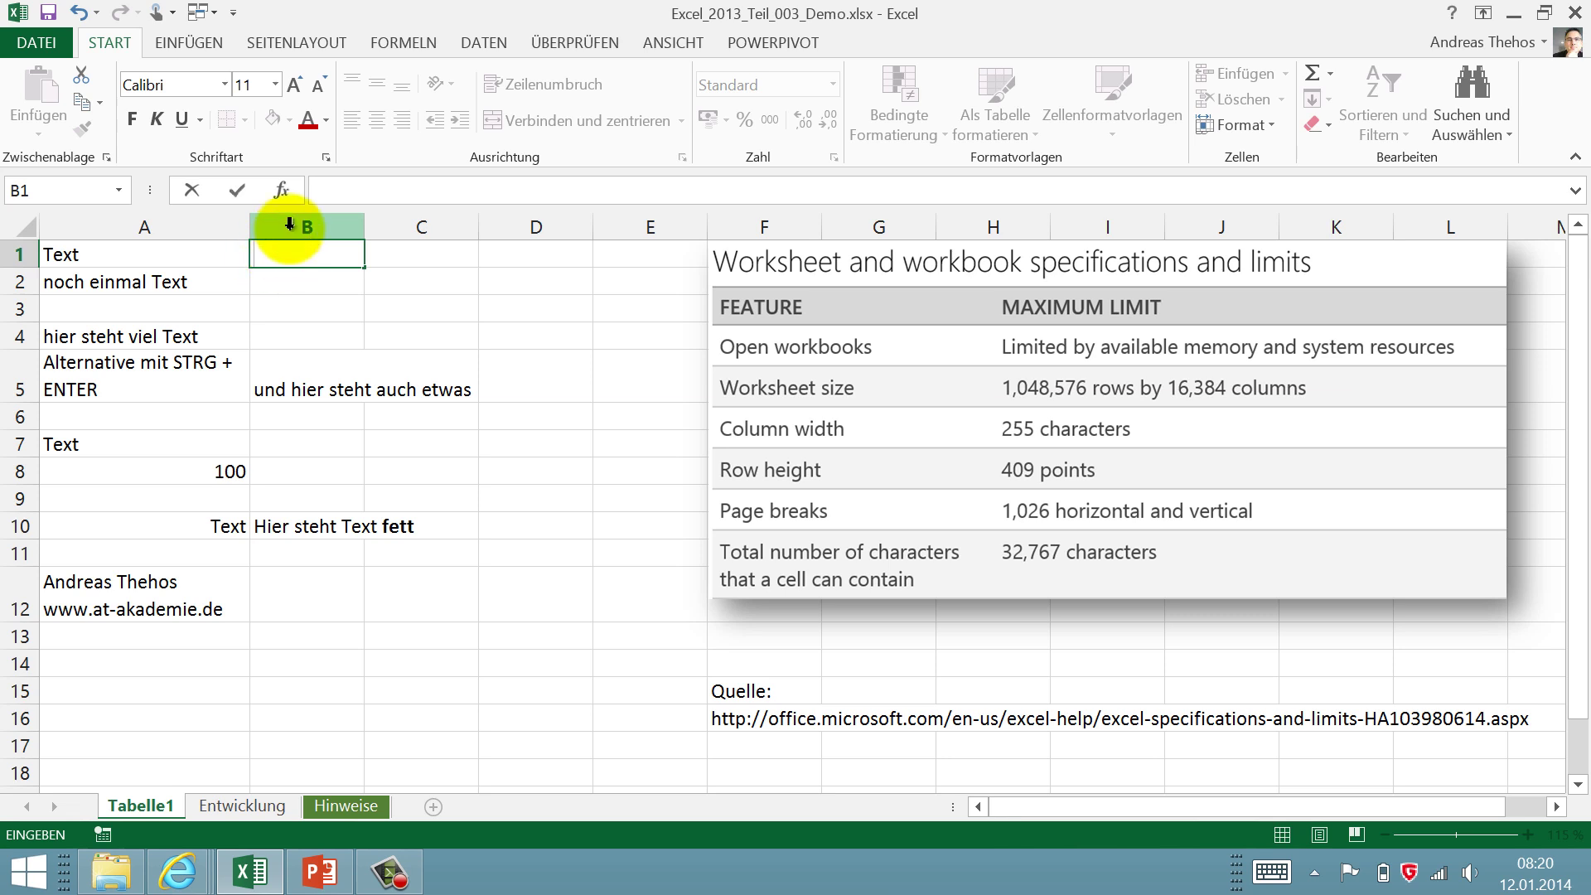
pyautogui.write('fd')
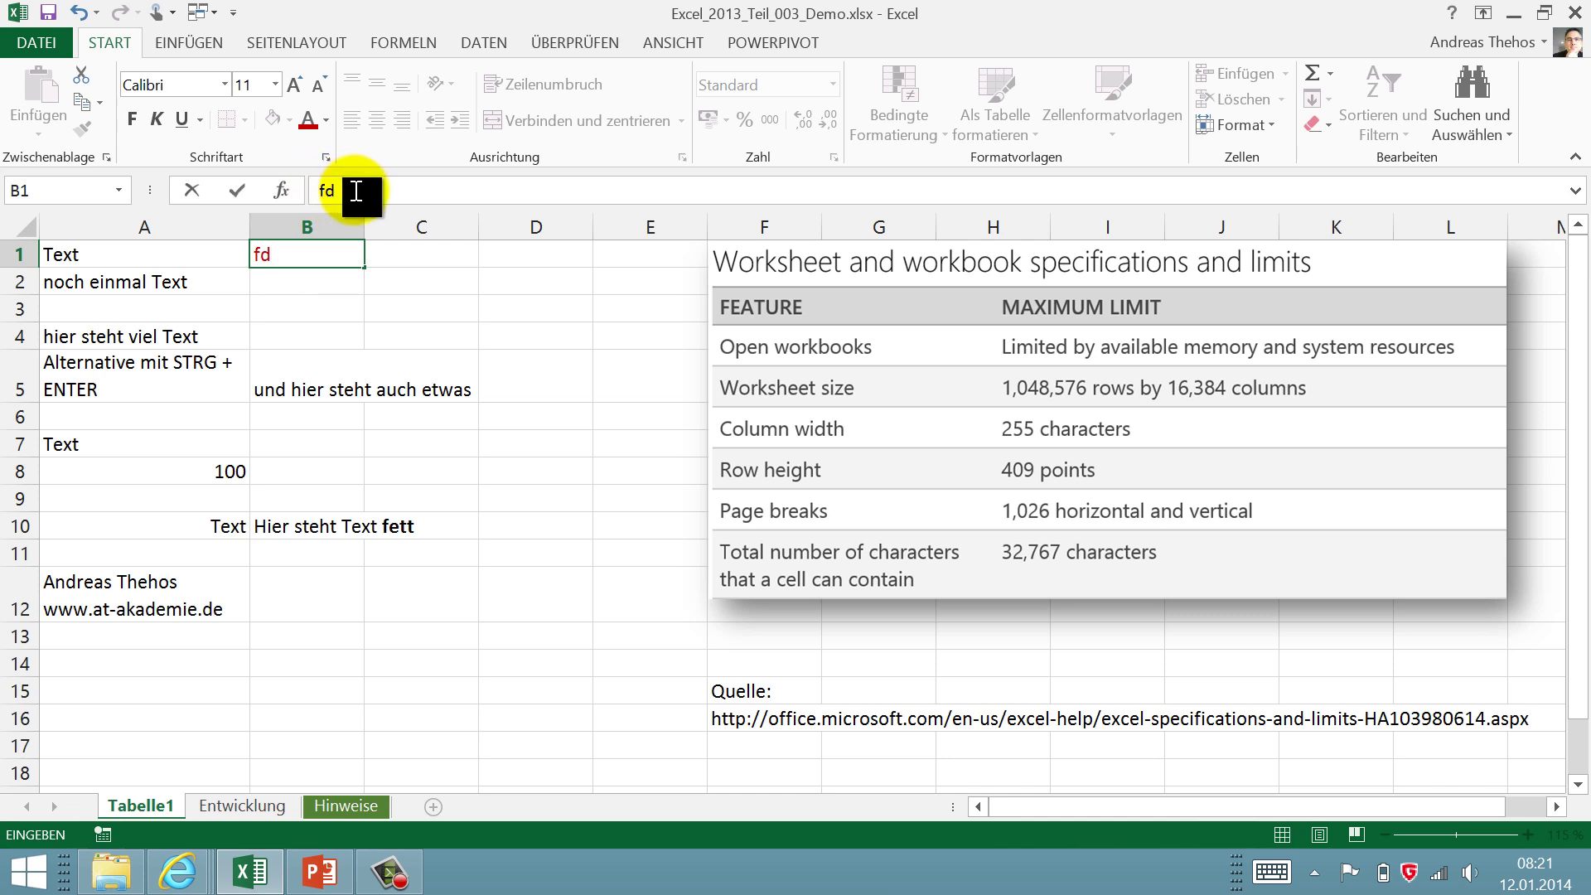
pyautogui.press('Escape')
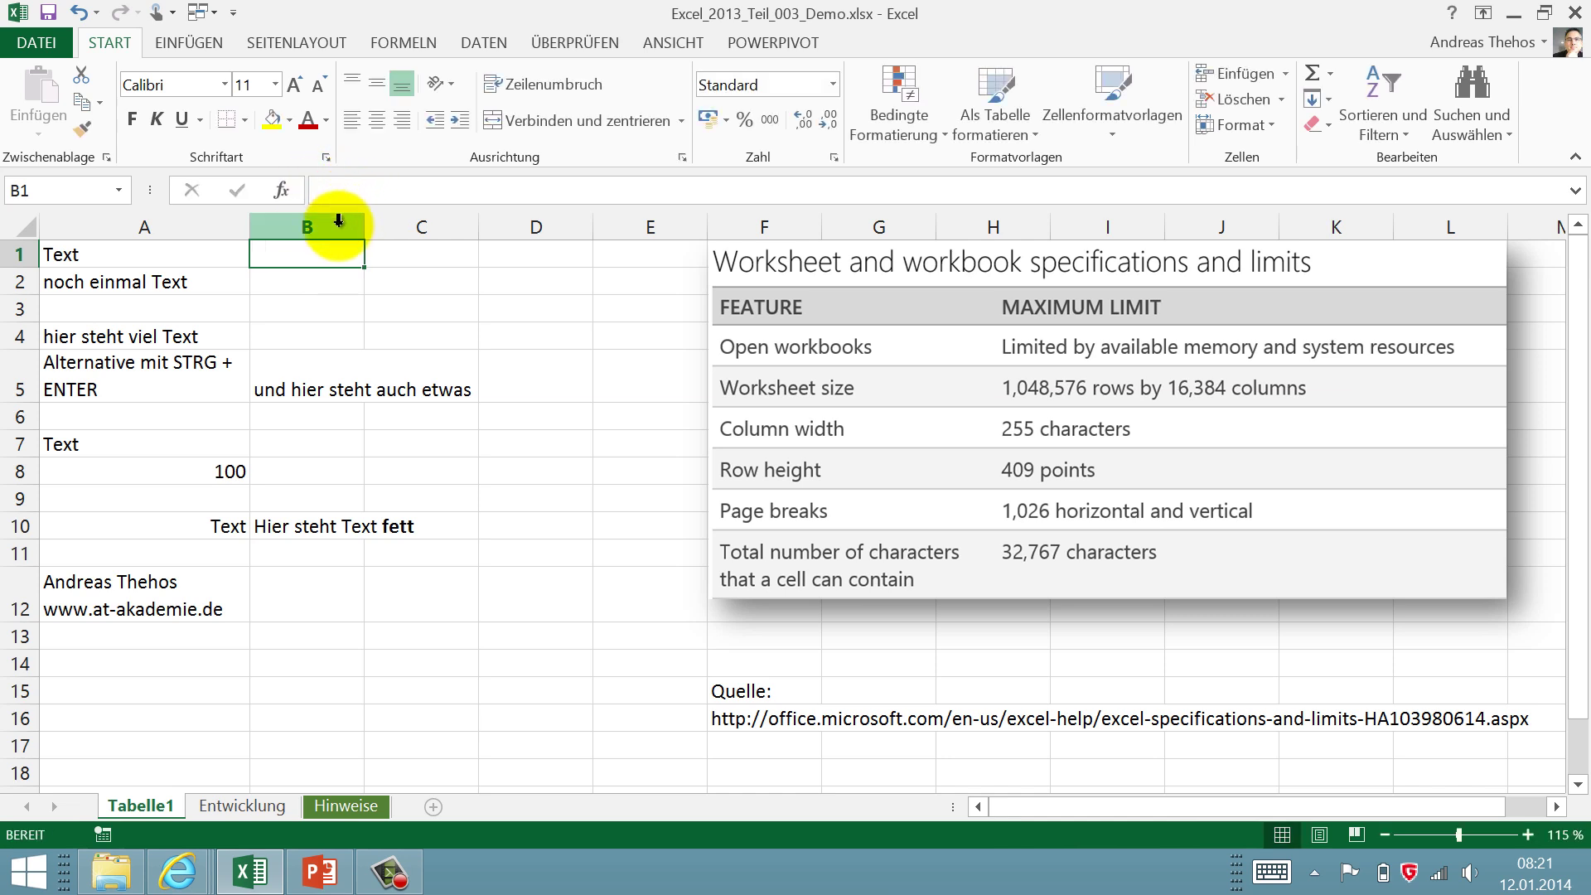
# - Insert the ⅓ symbol from the Symbol dialog right after 'fett' in B10
pyautogui.click(314, 524)
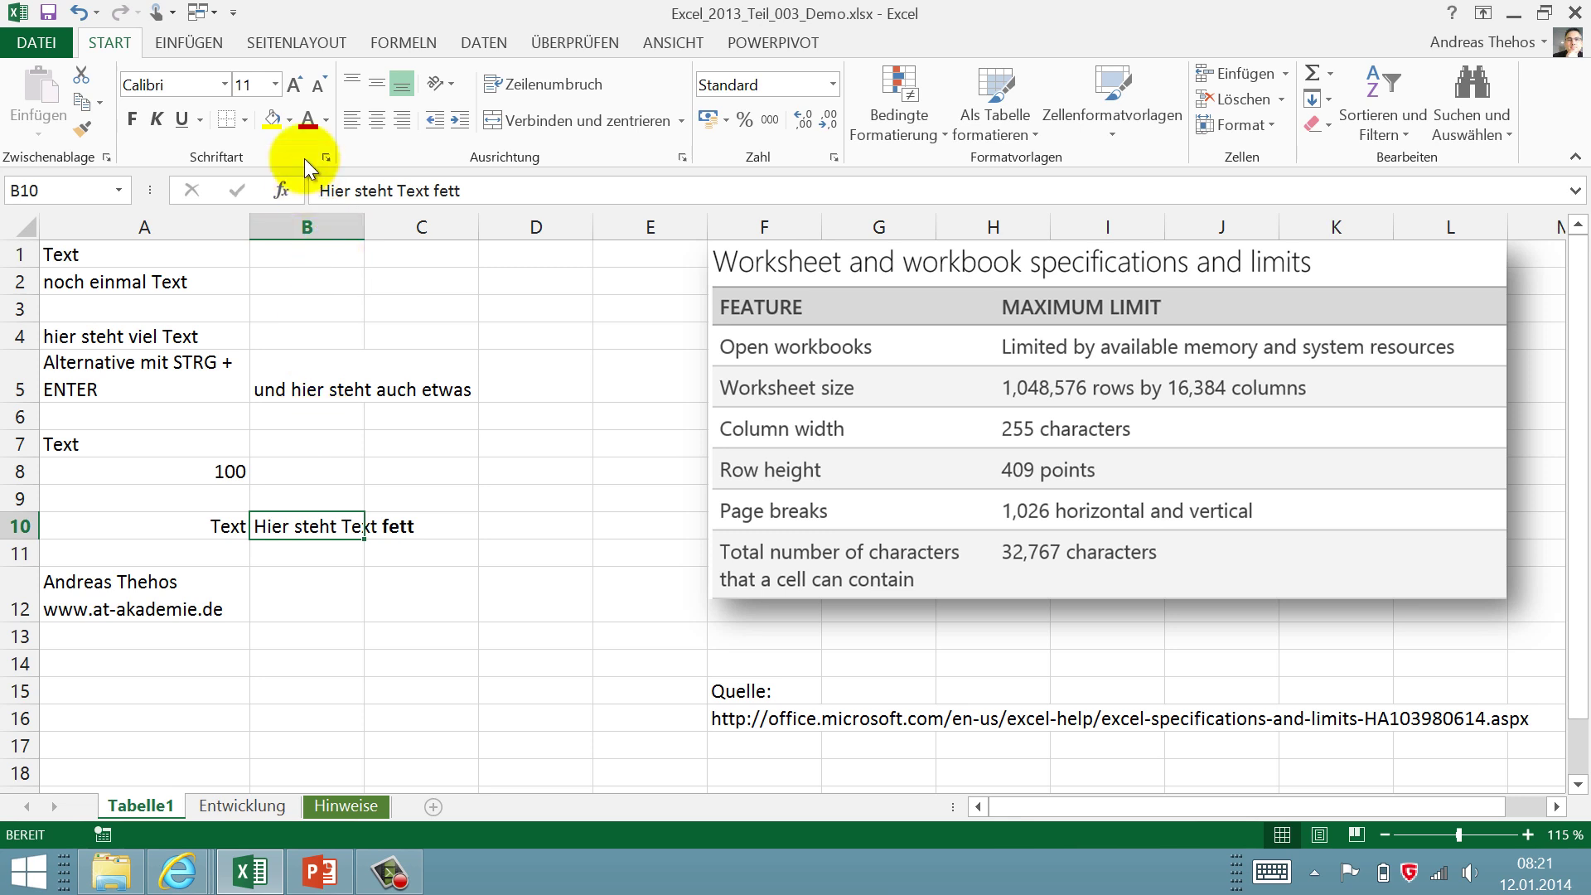
pyautogui.doubleClick(320, 526)
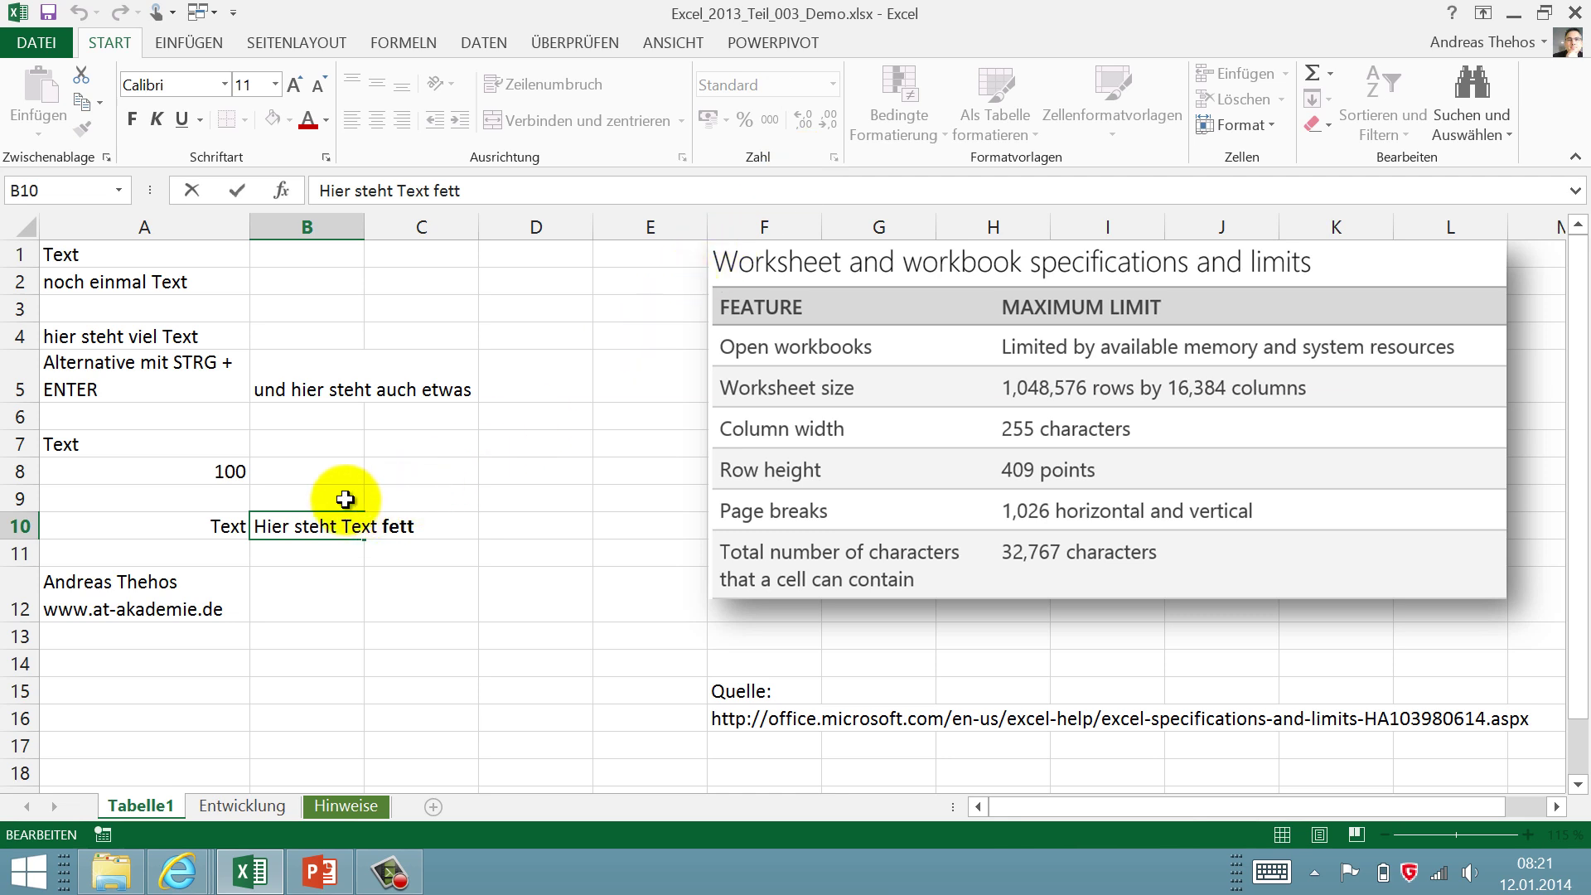
pyautogui.click(487, 203)
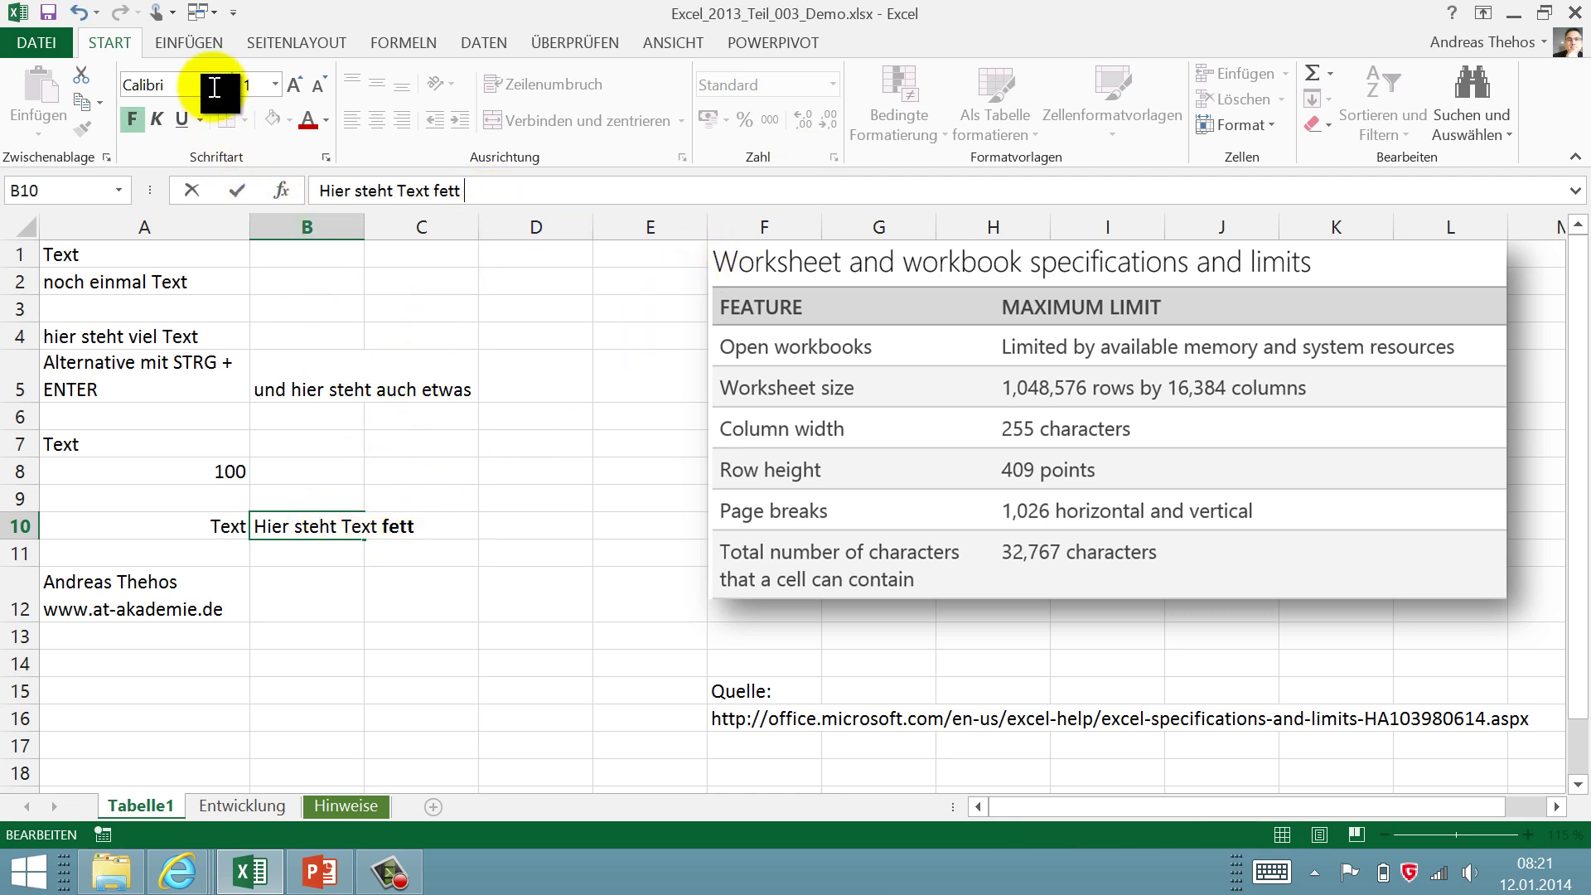
pyautogui.click(194, 45)
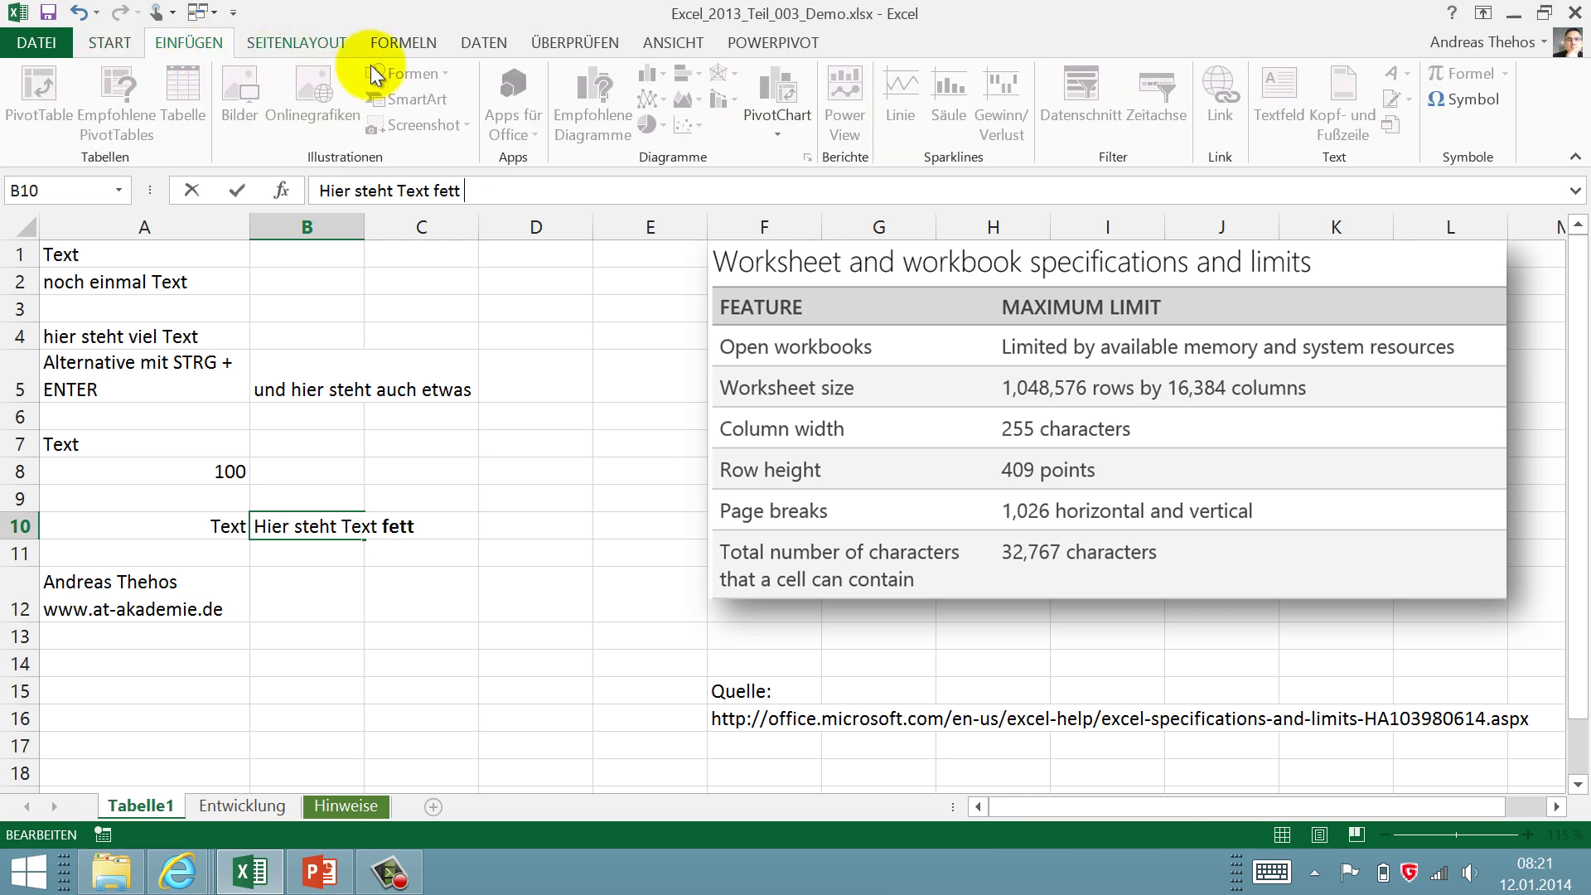
pyautogui.click(1455, 101)
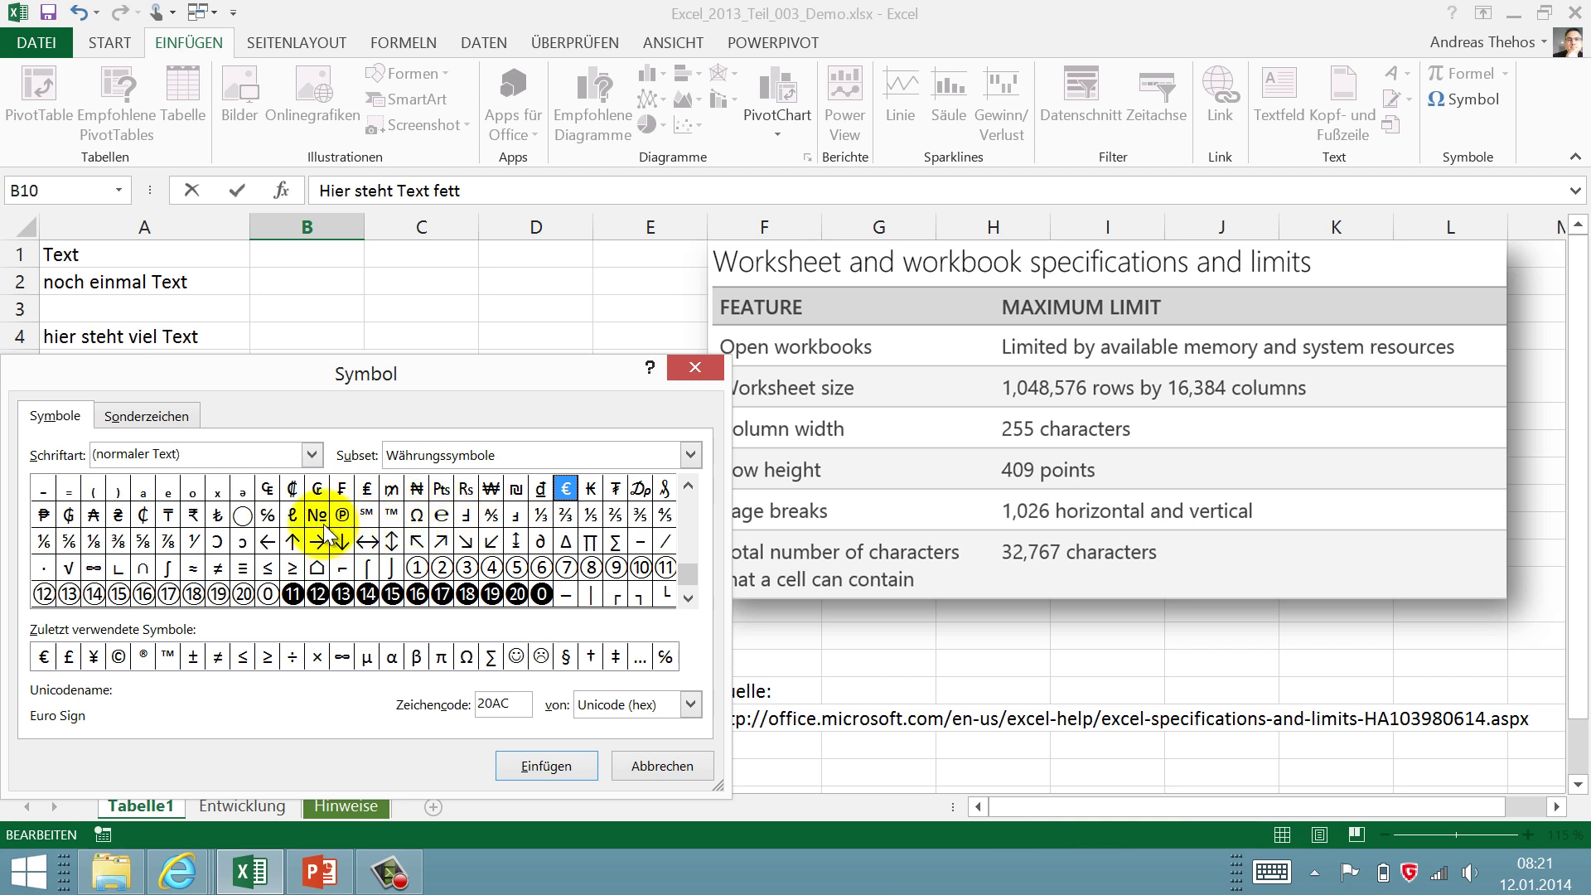
pyautogui.doubleClick(544, 515)
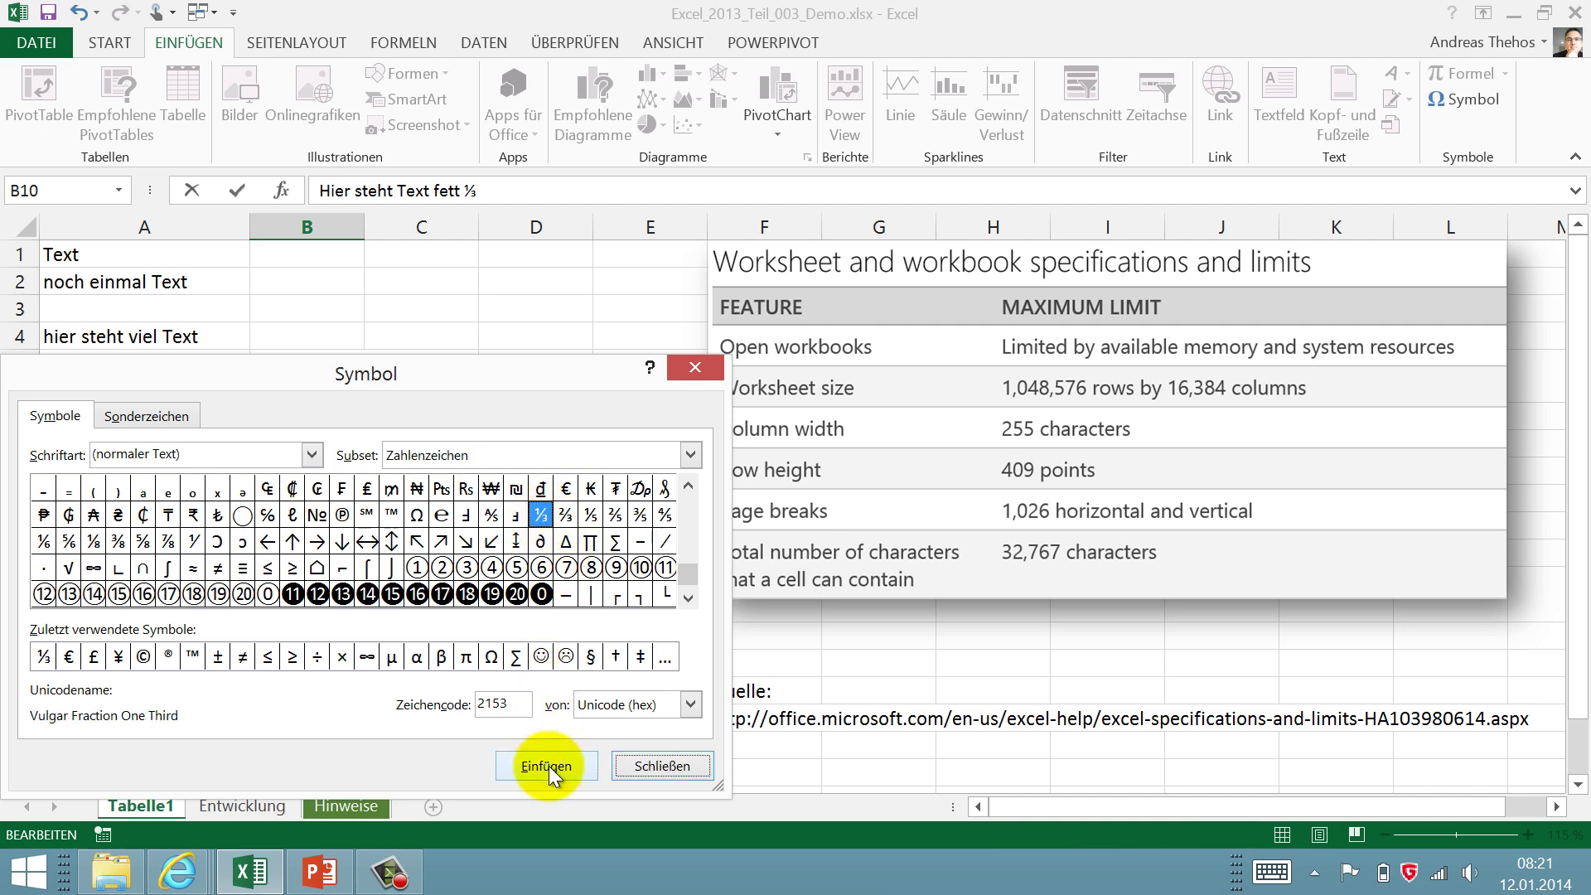
pyautogui.click(653, 763)
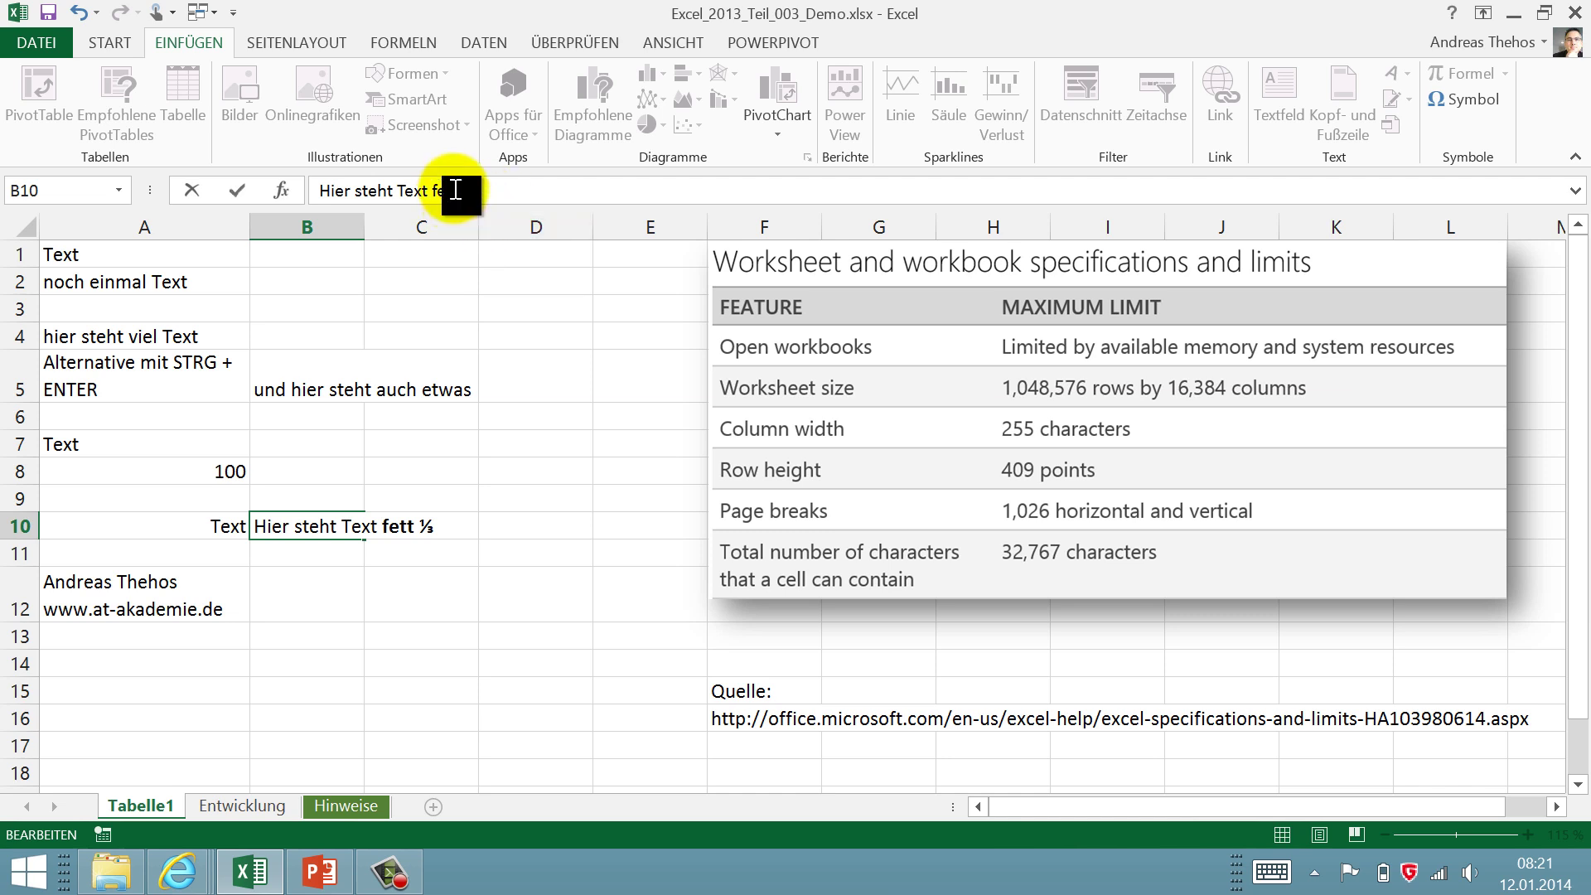
# - Confirm the B10 edit and delete all sample entries in A1:B13
pyautogui.click(336, 336)
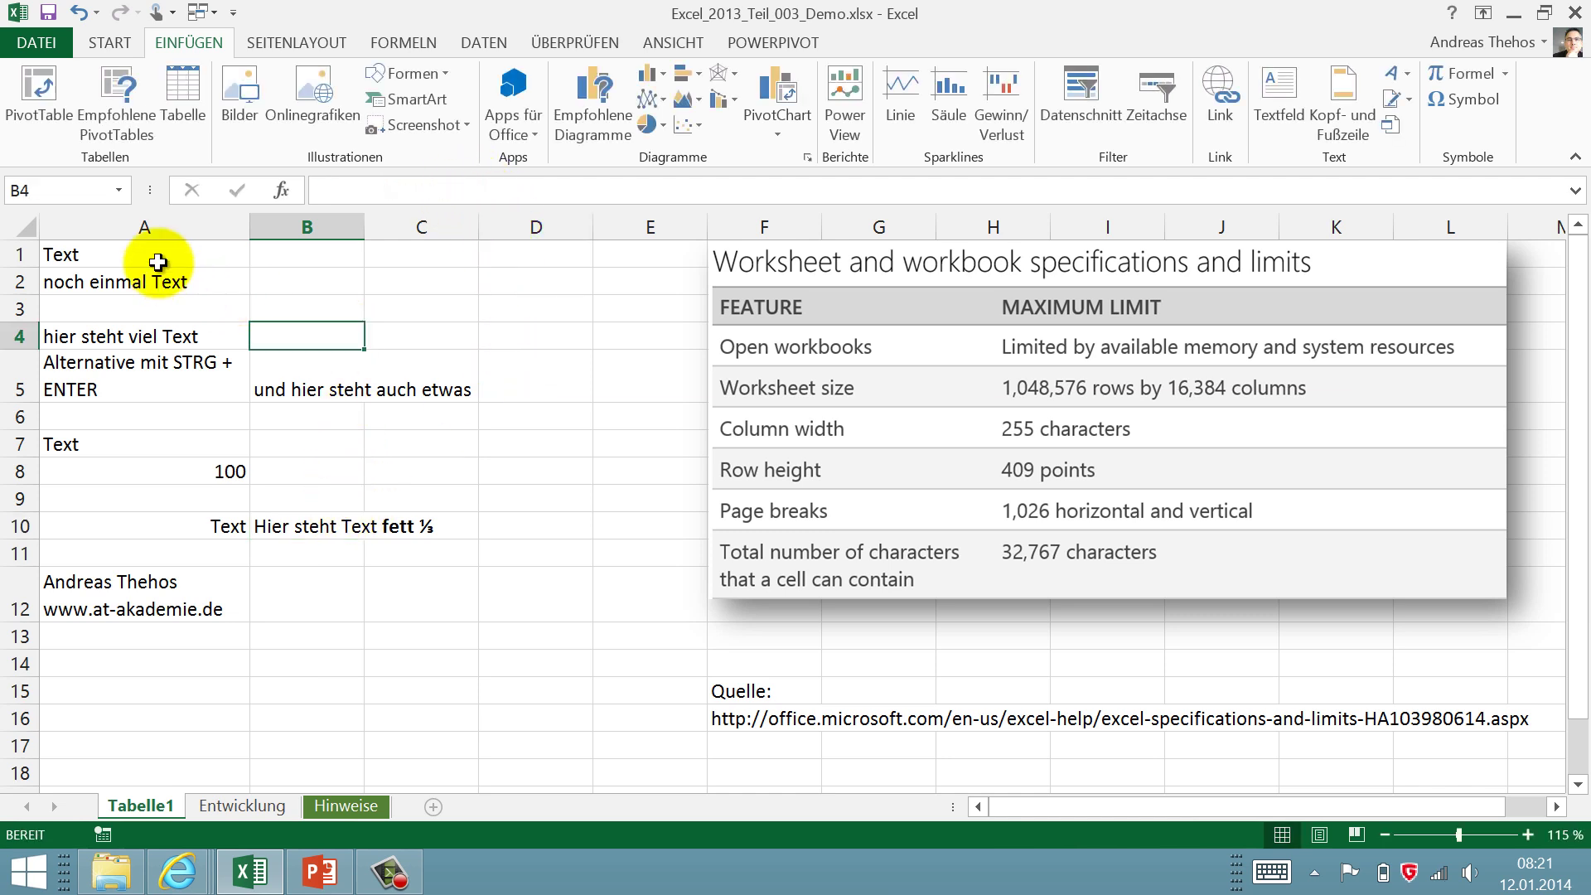
pyautogui.moveTo(152, 259); pyautogui.dragTo(325, 617)
pyautogui.press('Delete')
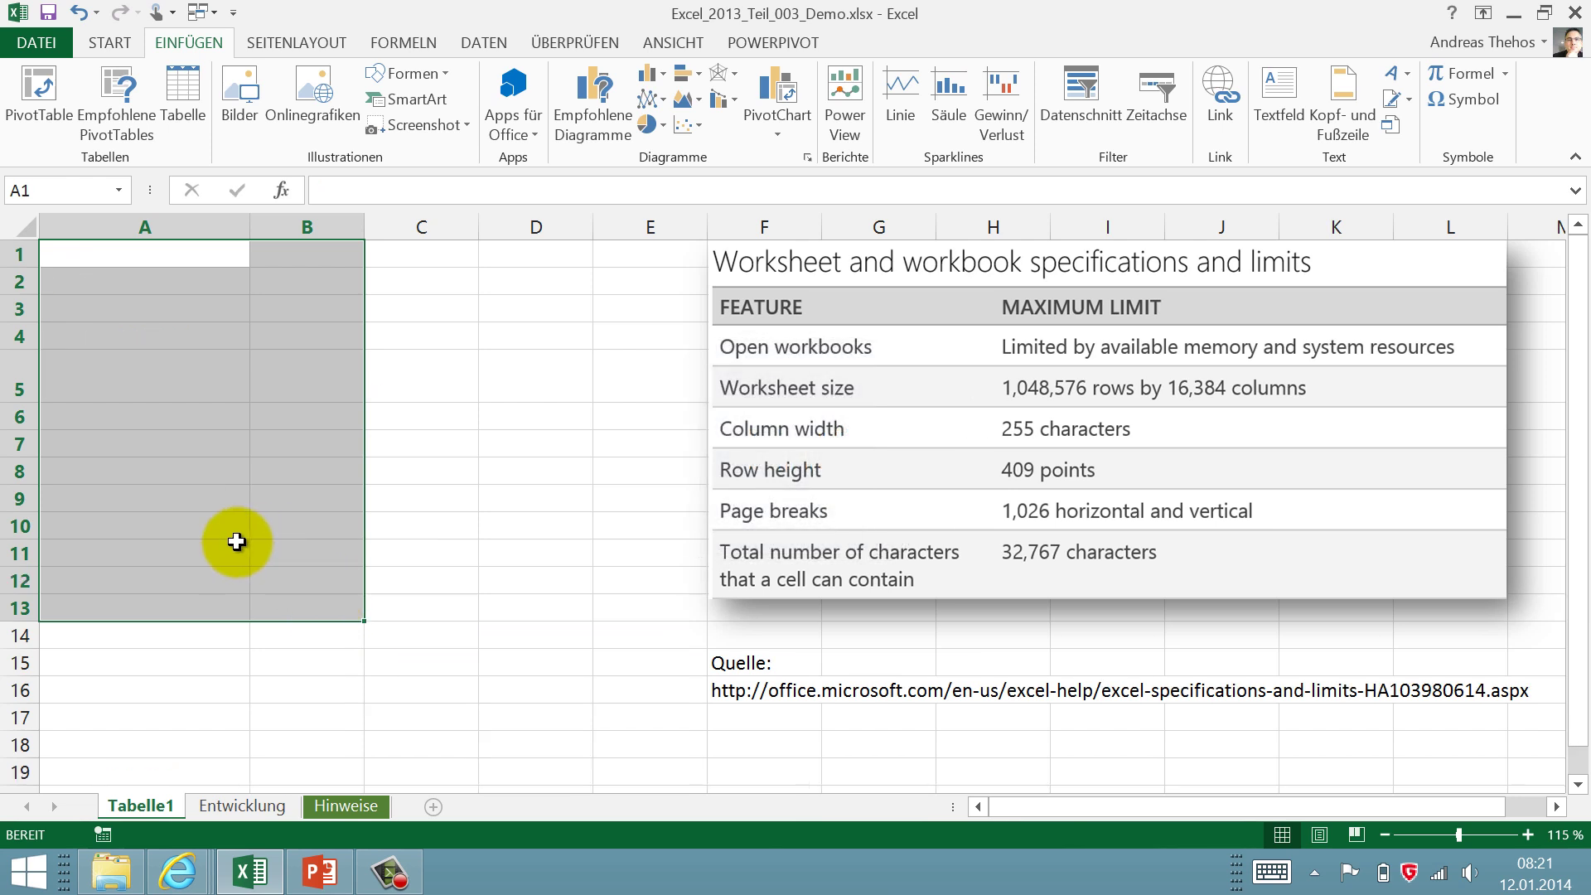
# - Enter 100 in A1 and format it bold with a yellow fill
pyautogui.click(128, 255)
pyautogui.write('100')
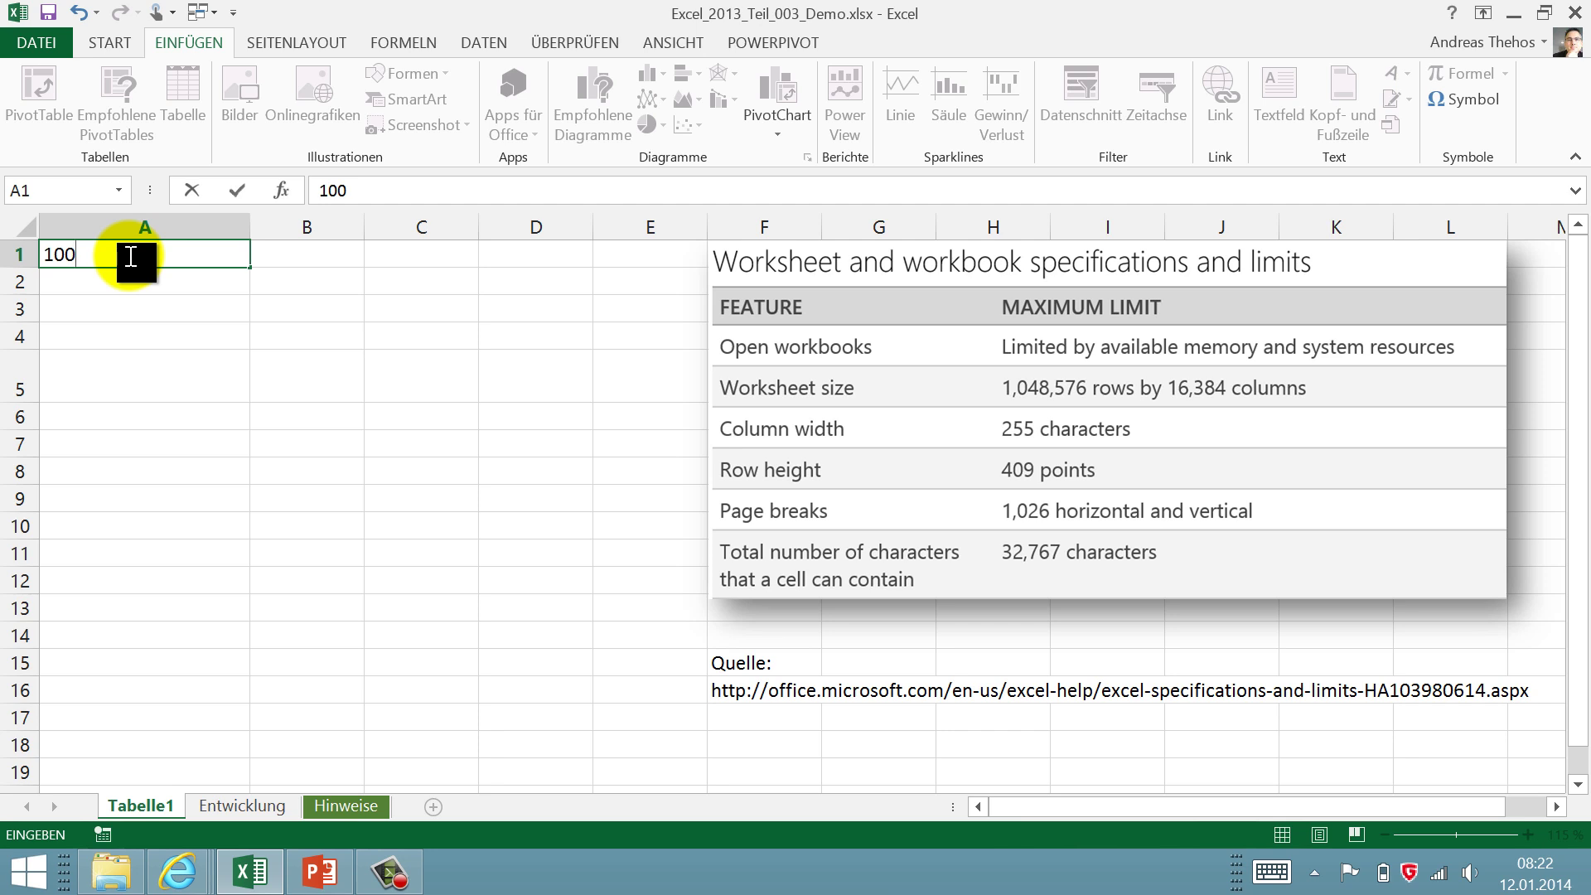
pyautogui.hotkey('ctrl', 'Return')
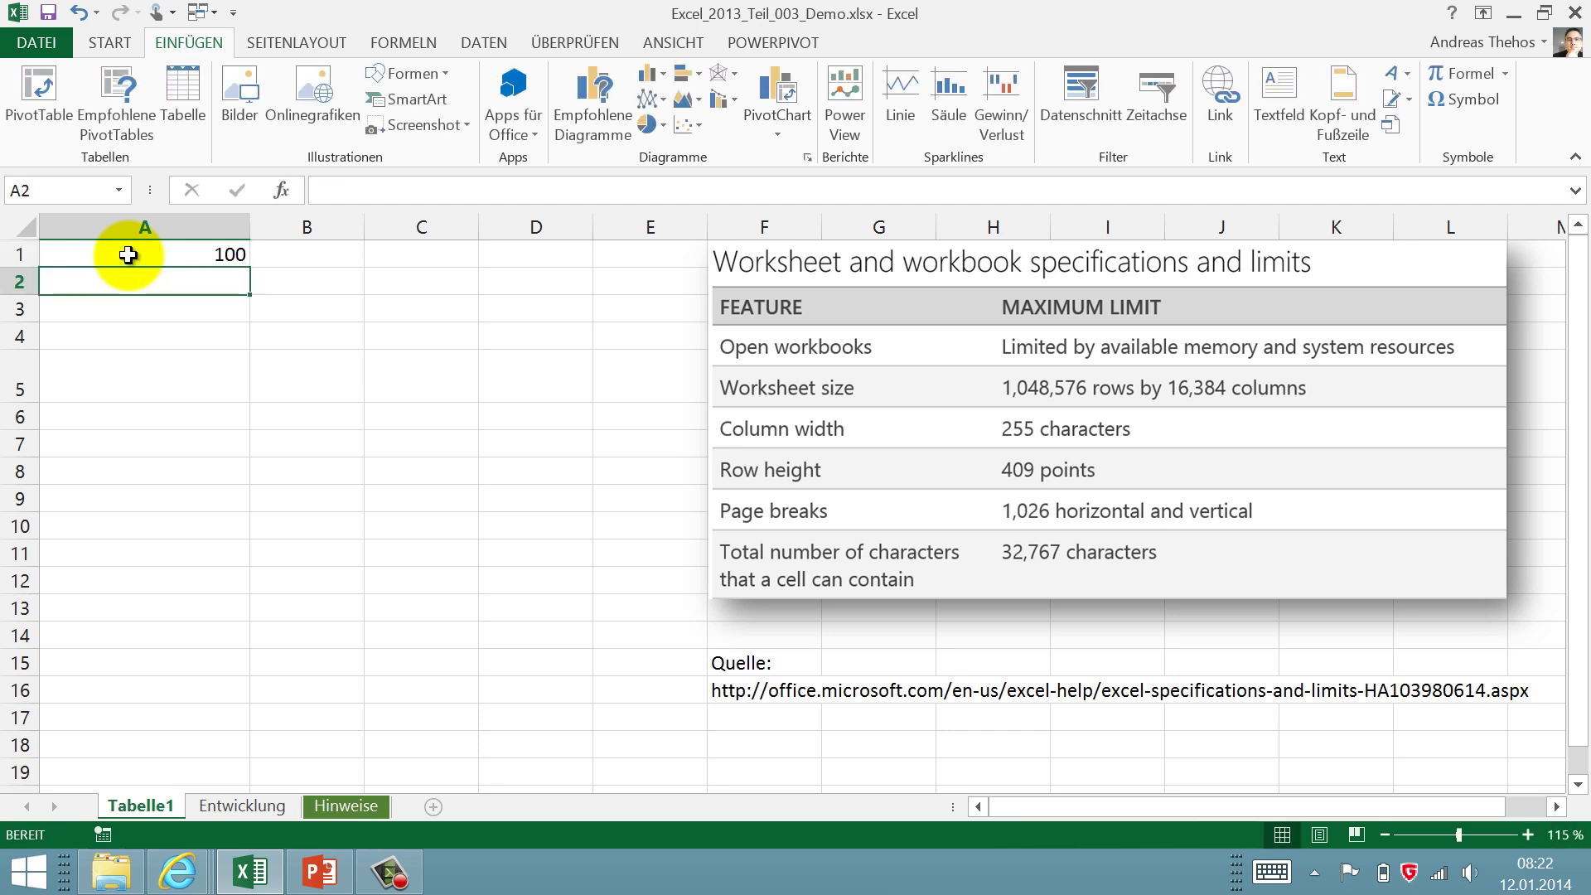
pyautogui.click(109, 43)
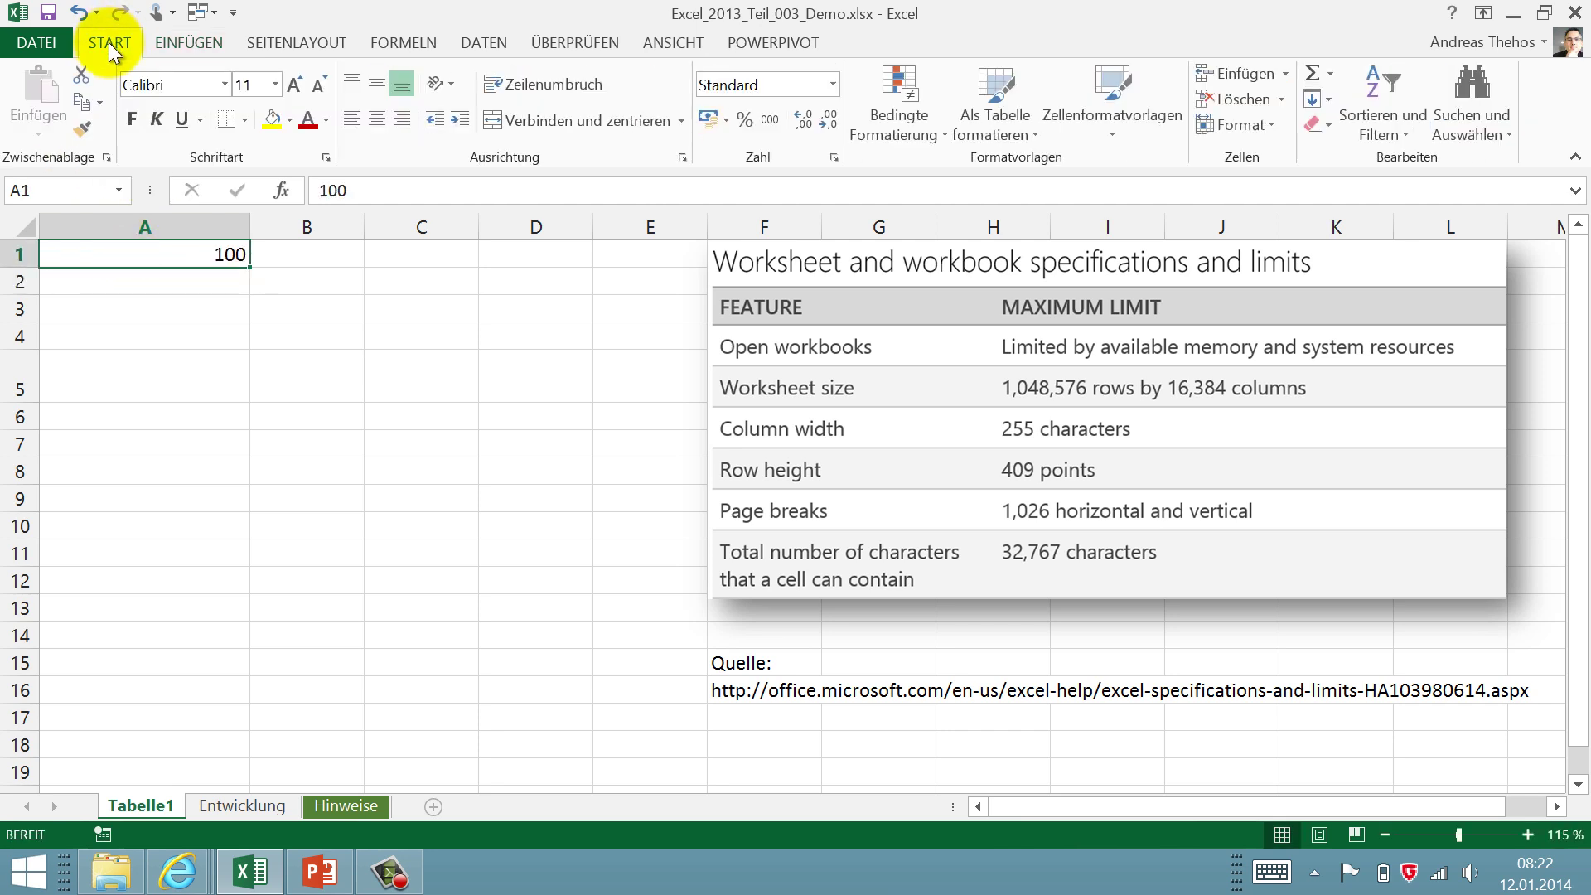
pyautogui.click(267, 123)
pyautogui.click(133, 118)
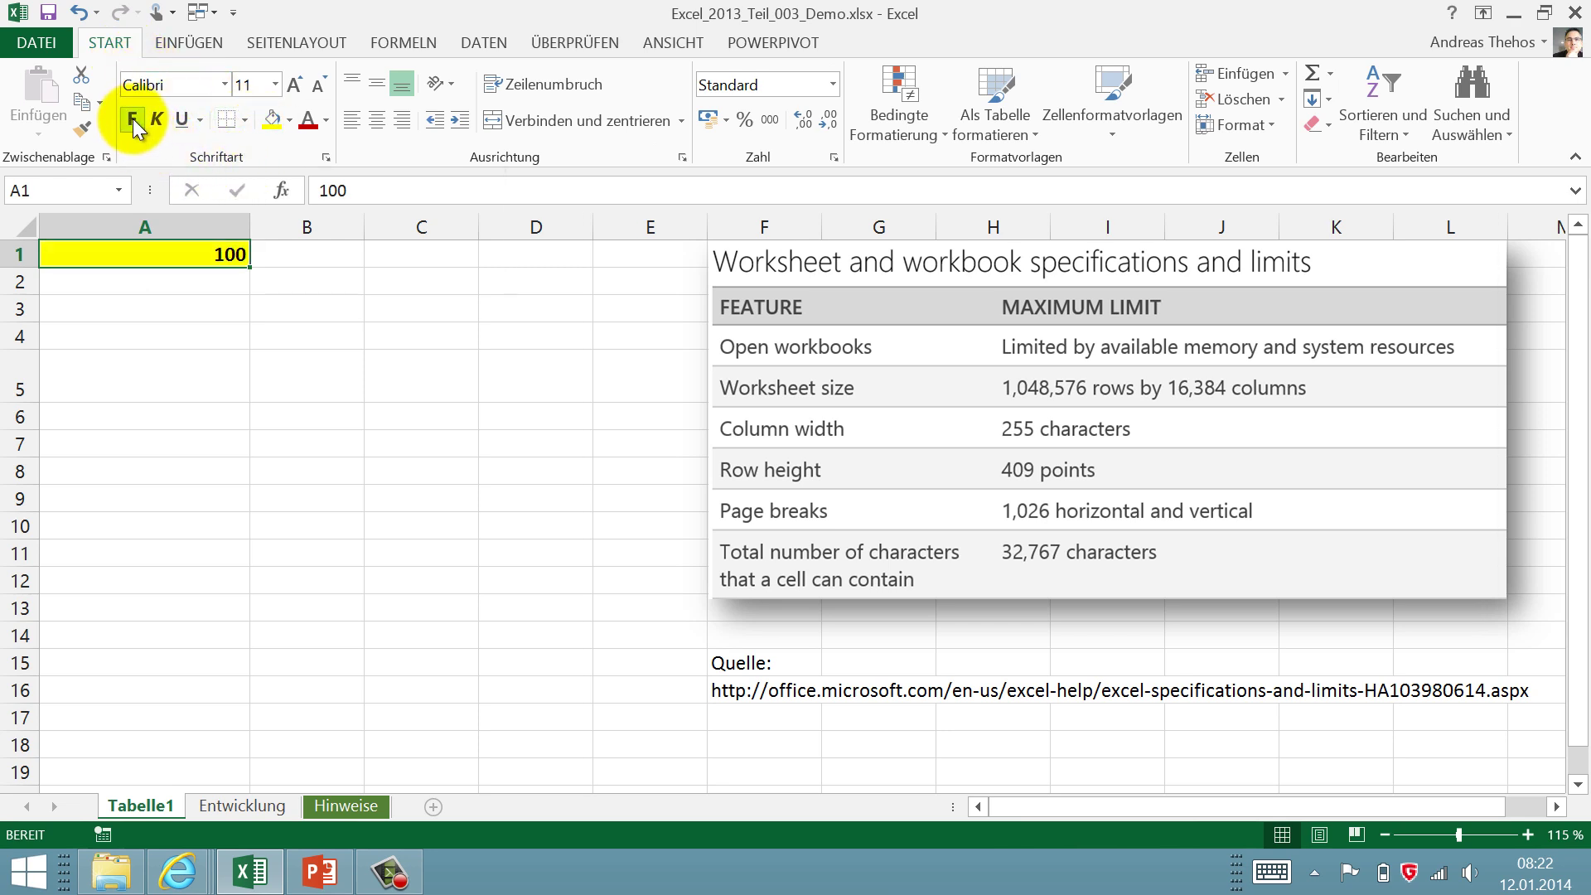
# - Replace the 100 in A1 with 450, keeping the bold yellow formatting
pyautogui.press('Delete')
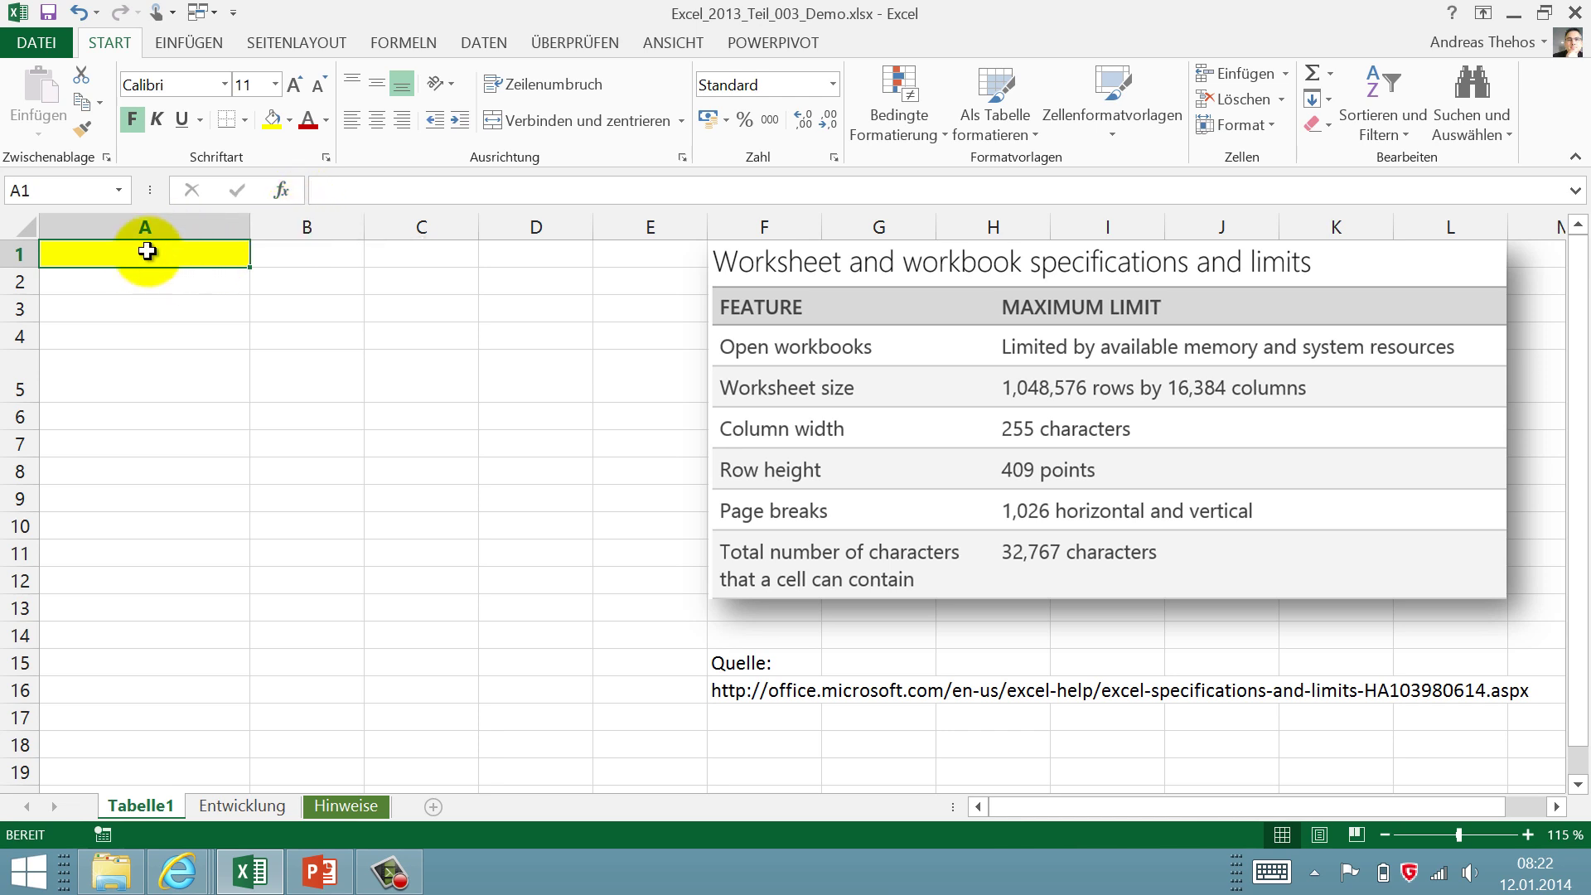
pyautogui.write('450')
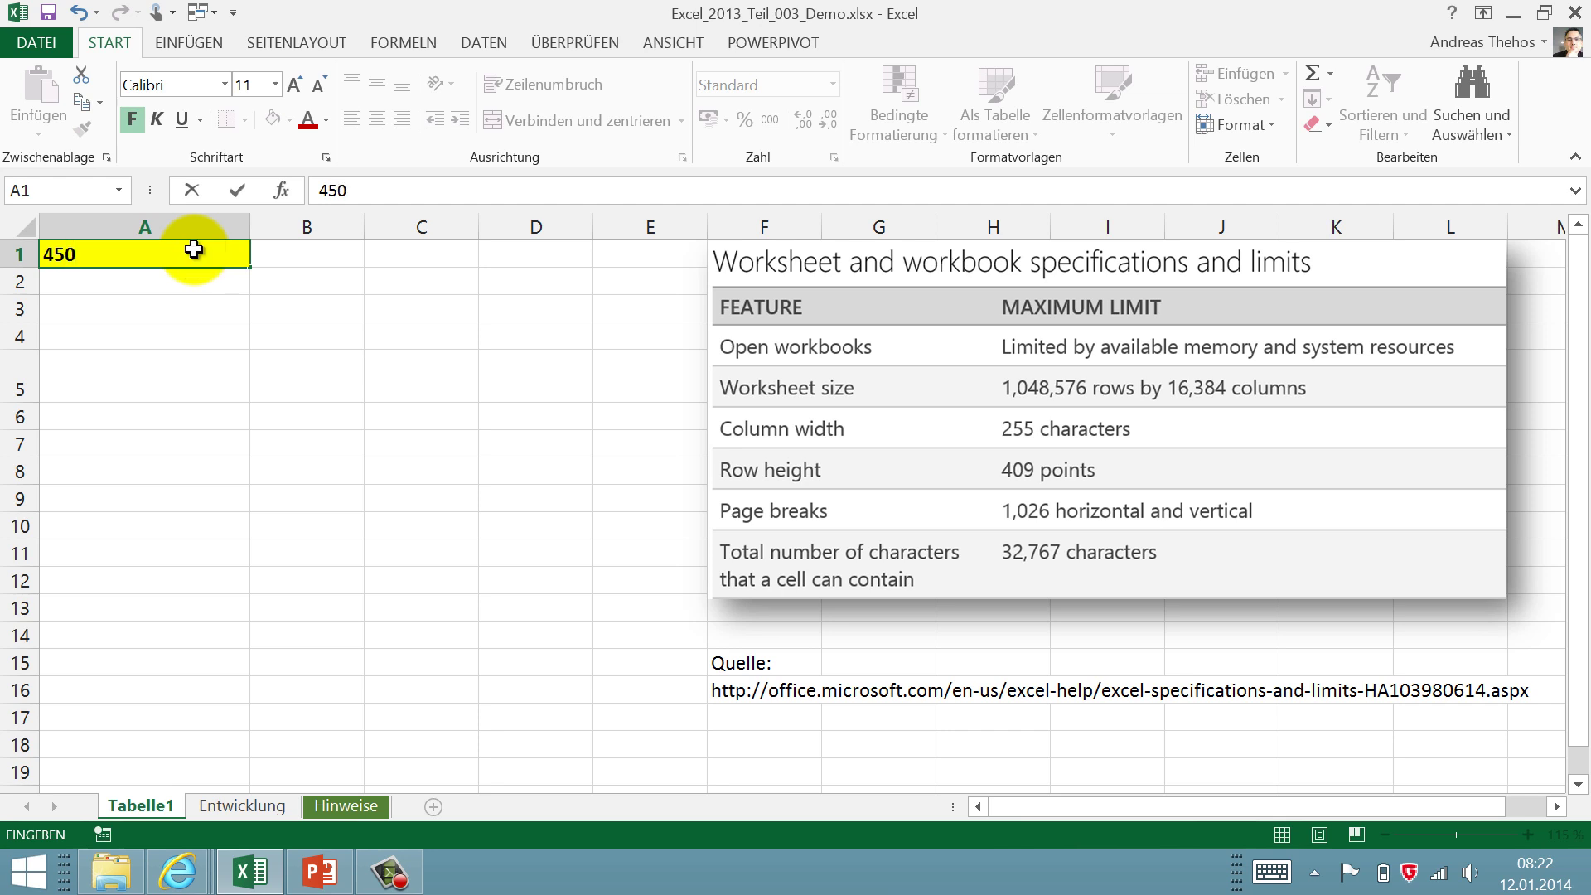
pyautogui.press('Return')
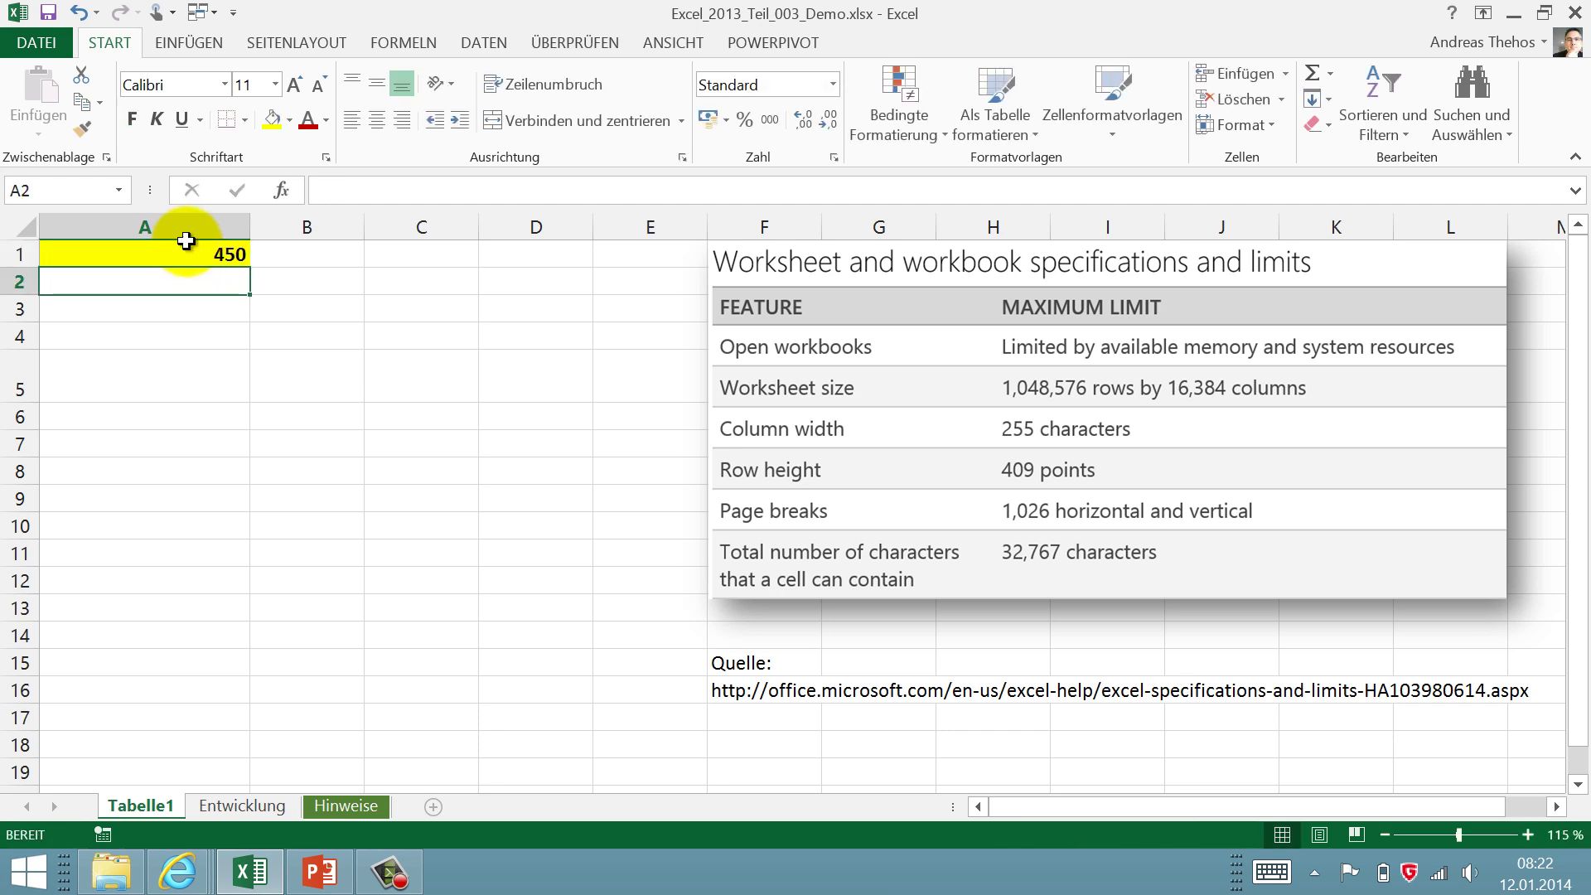
# - Use Löschen > Alle löschen on A1 to remove the 450, bold and yellow fill
pyautogui.click(223, 252)
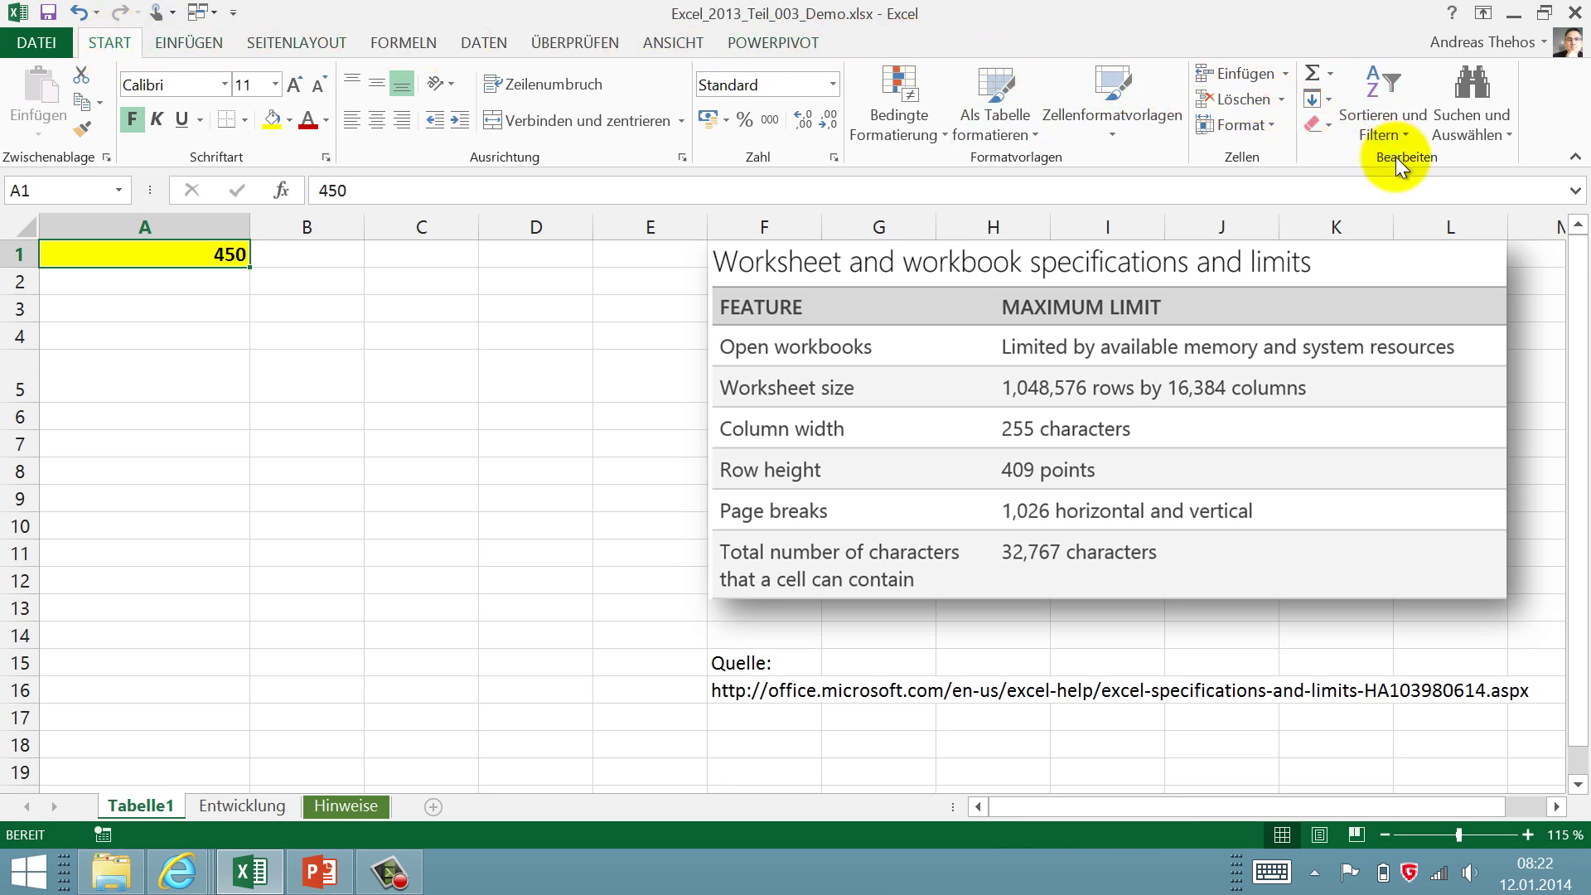
pyautogui.click(1327, 126)
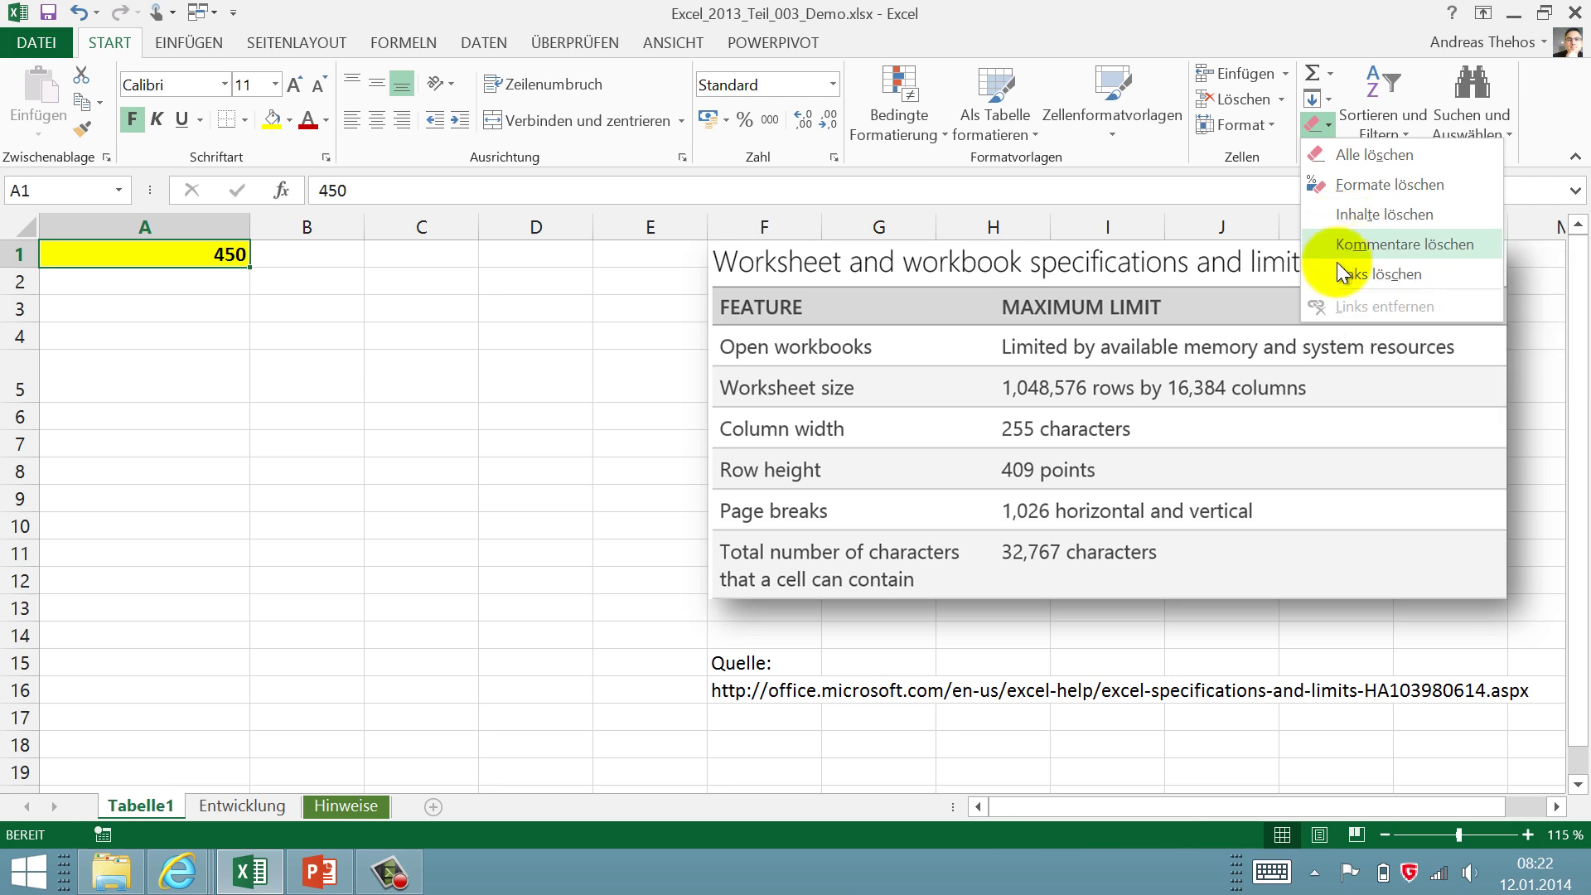
pyautogui.click(1331, 155)
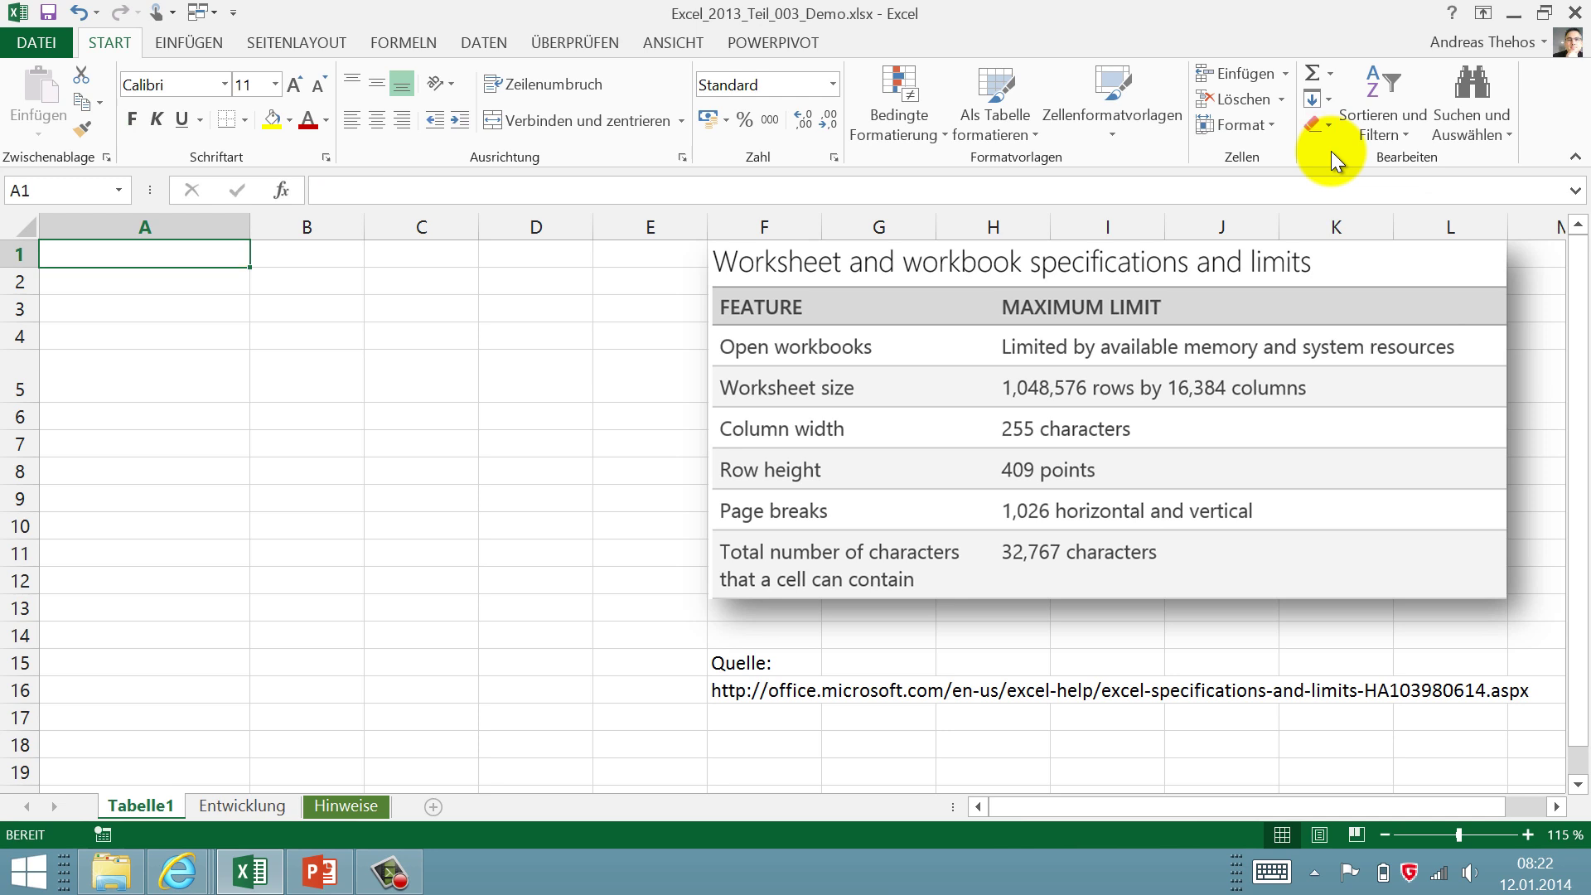
# - Make A2 bold and enter 1000 there
pyautogui.click(199, 277)
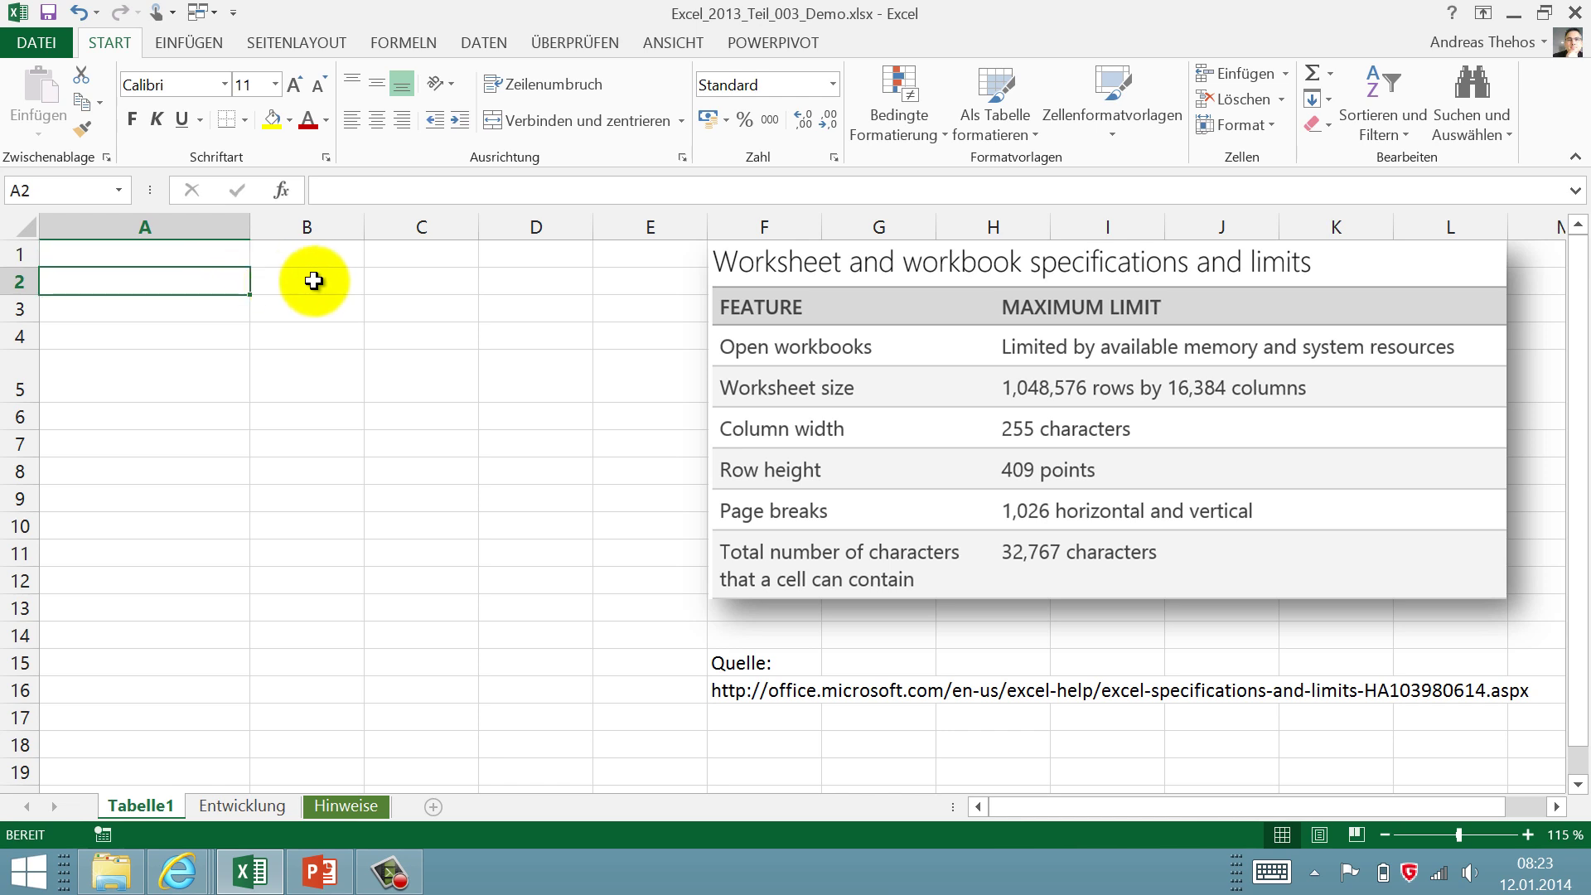
pyautogui.click(134, 121)
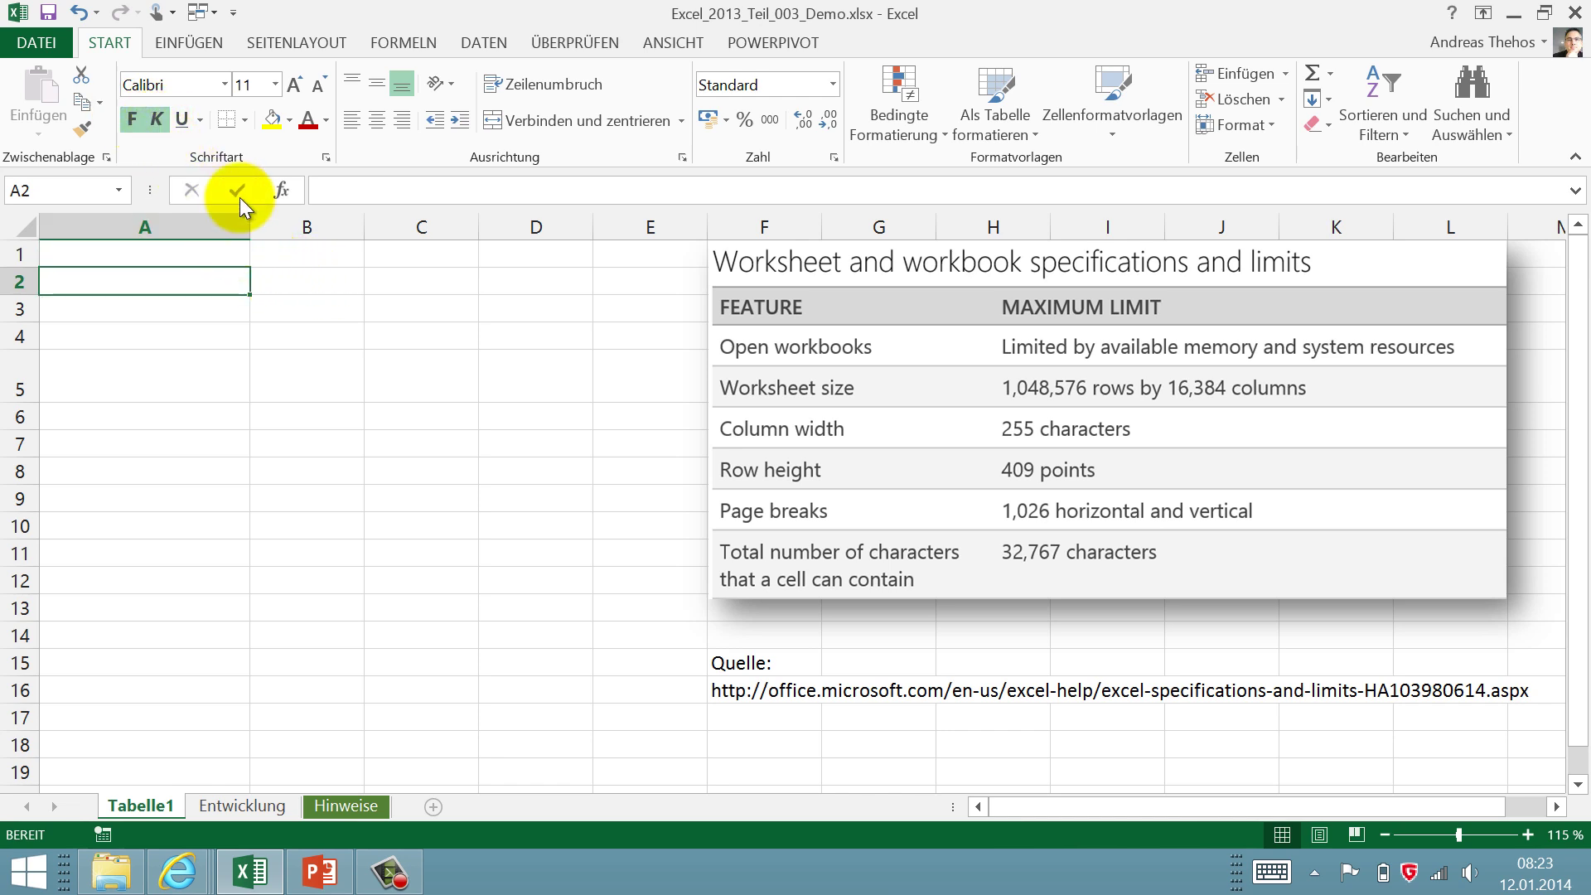
pyautogui.write('1000')
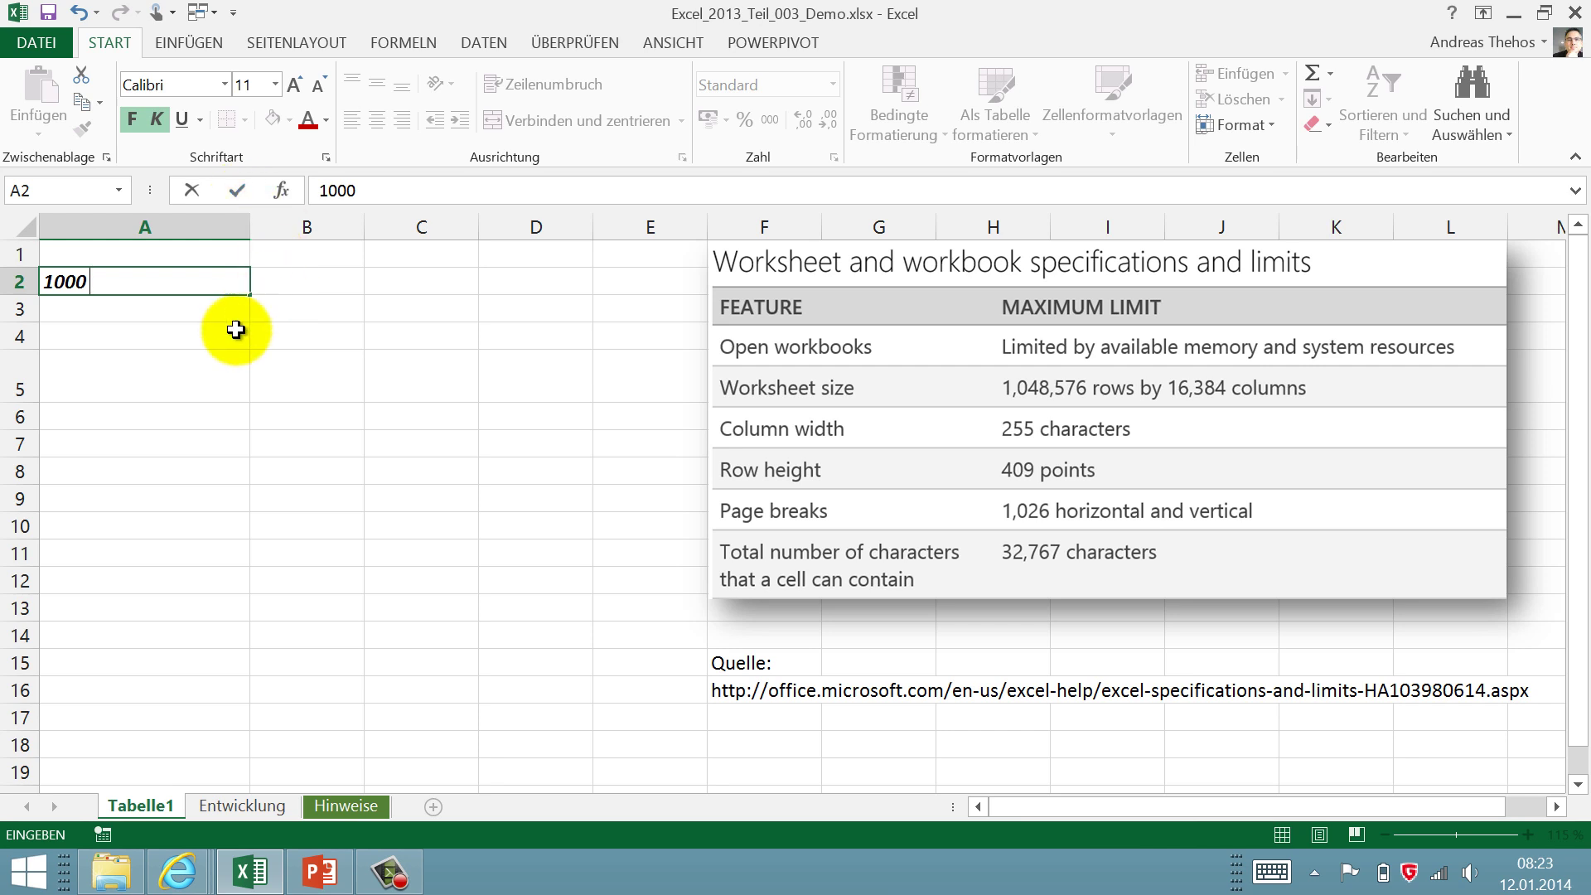
pyautogui.click(236, 330)
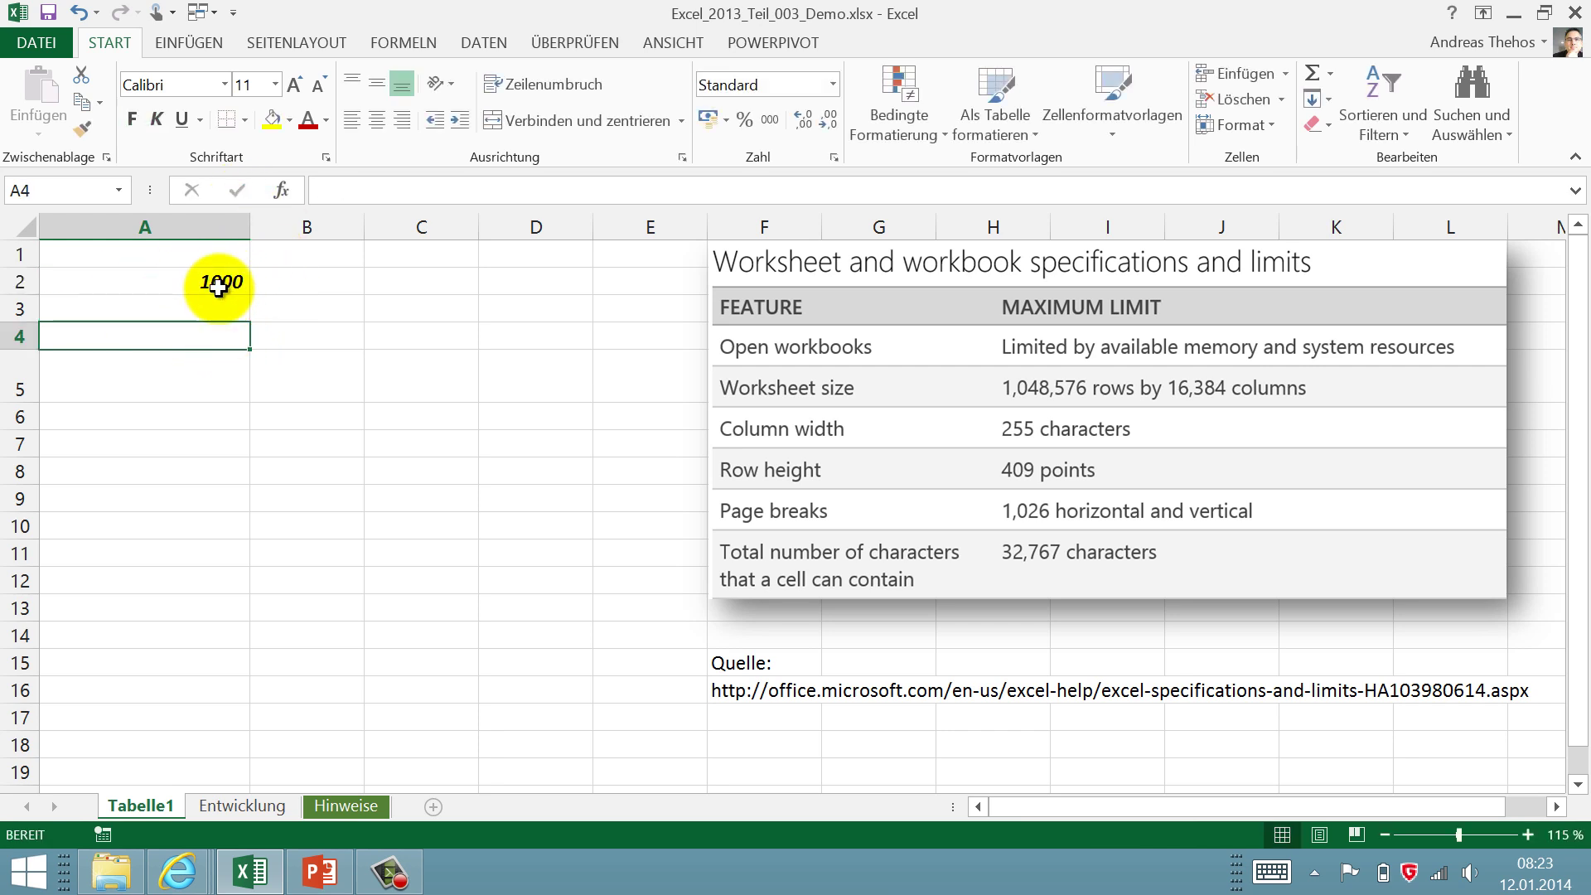
pyautogui.click(218, 284)
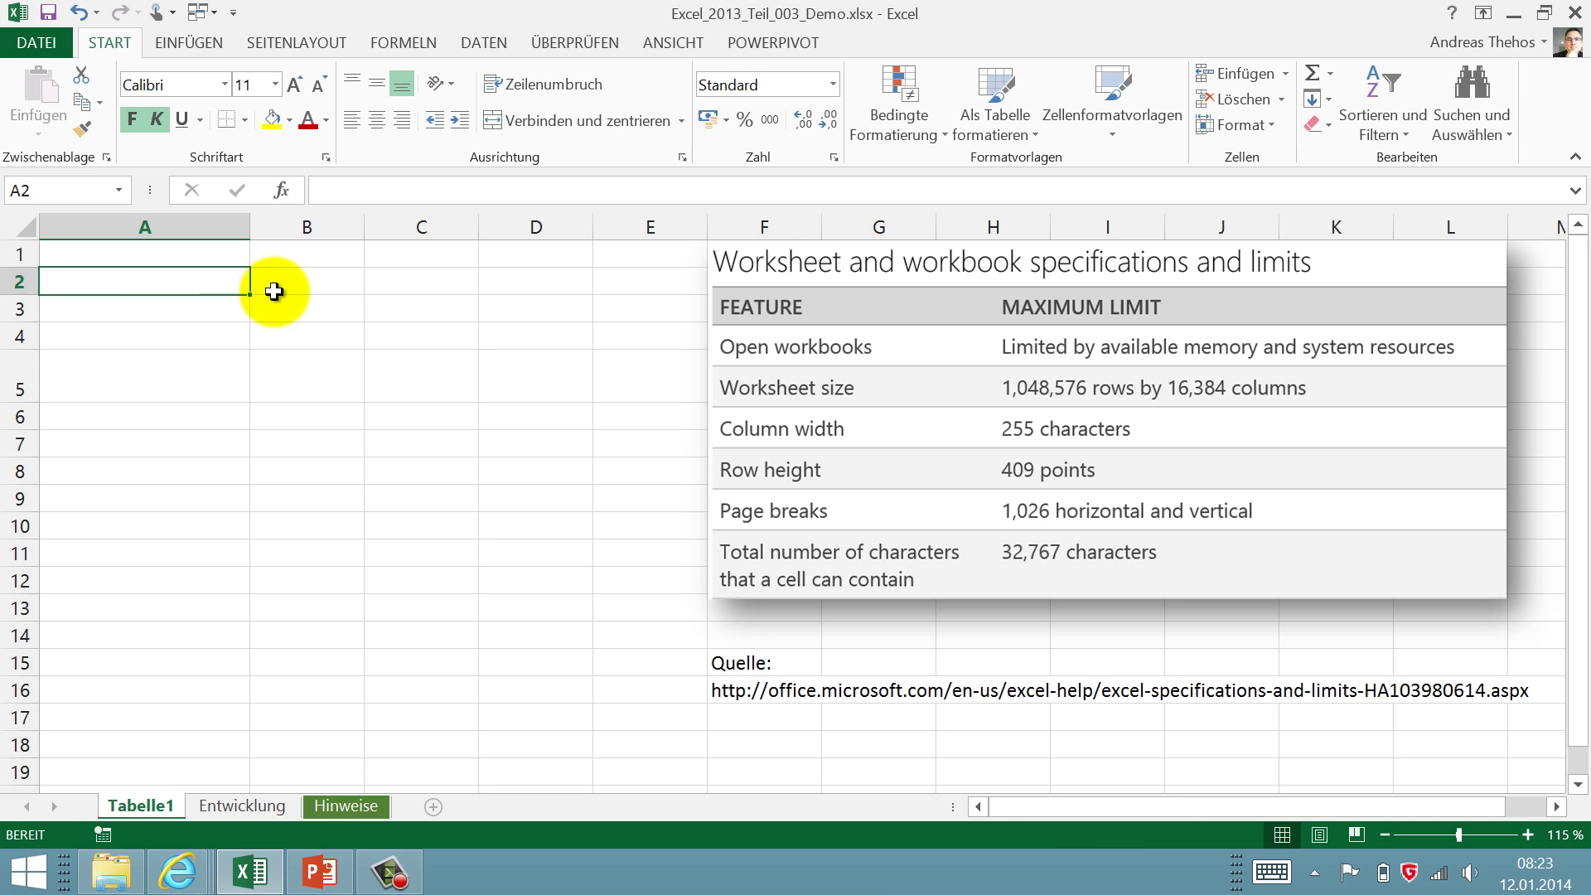
# - Enter 10, 20 and 30 in A1:A3 and select the range
pyautogui.click(233, 258)
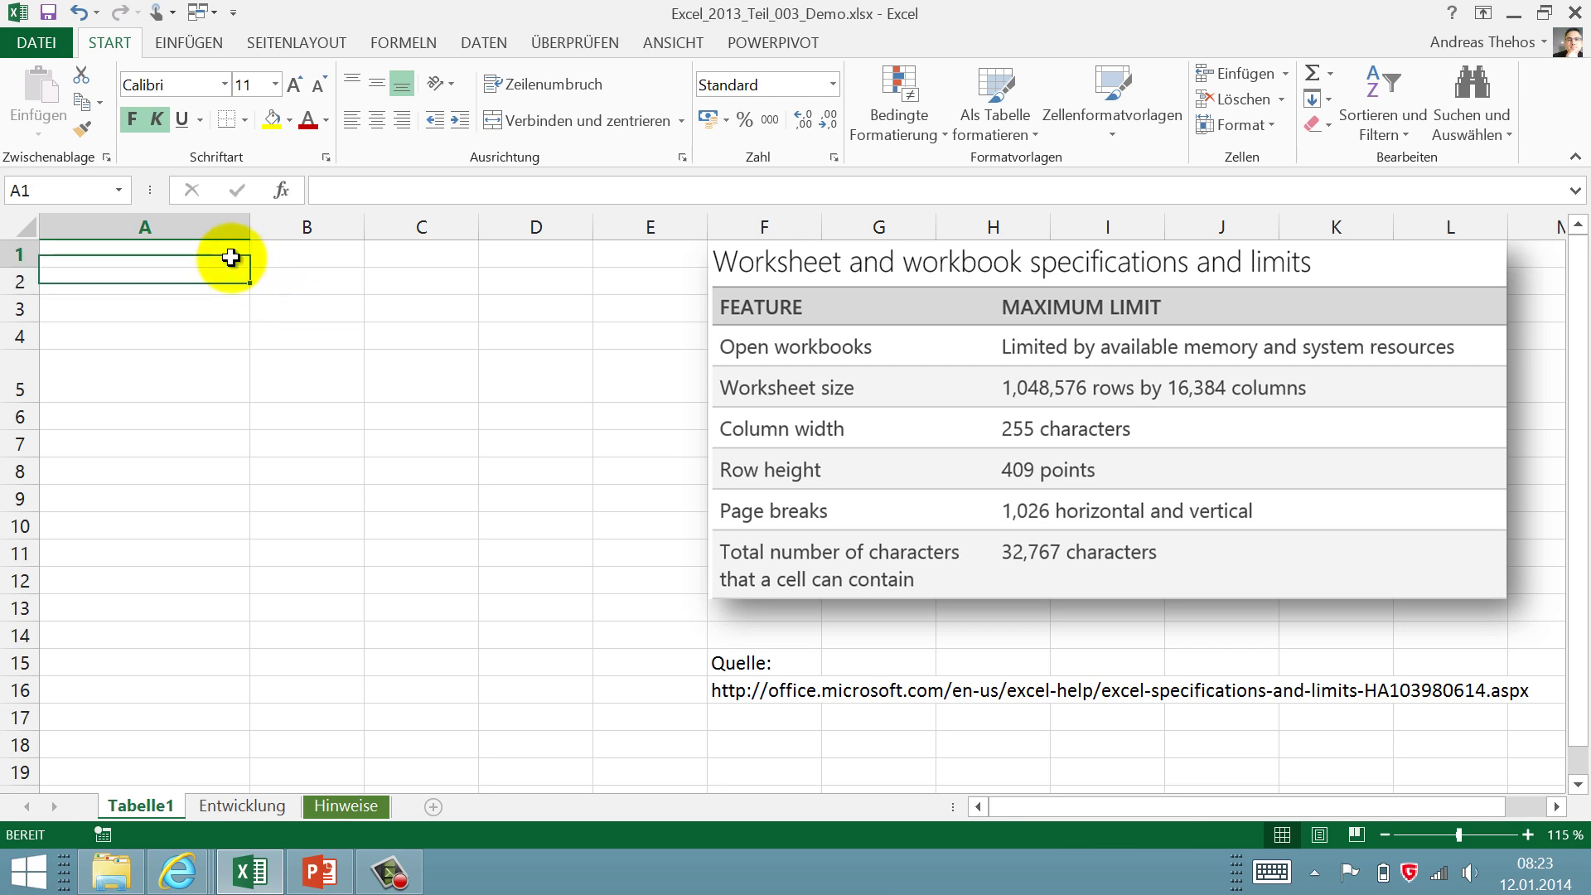
pyautogui.write('10')
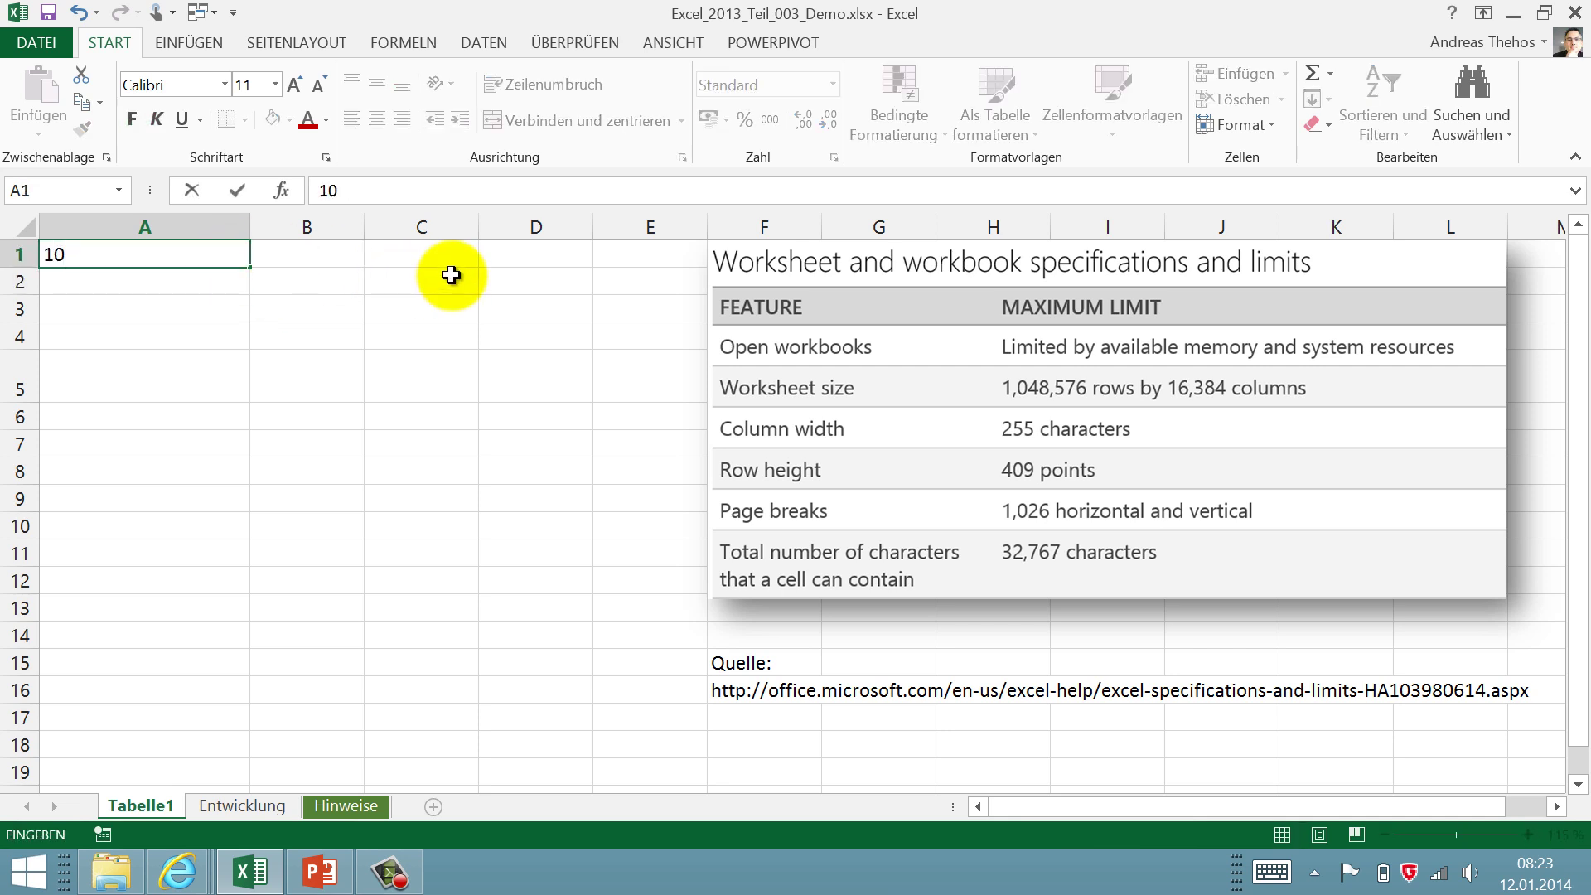
pyautogui.press('Return')
pyautogui.write('20')
pyautogui.press('Return')
pyautogui.write('30')
pyautogui.hotkey('ctrl', 'Return')
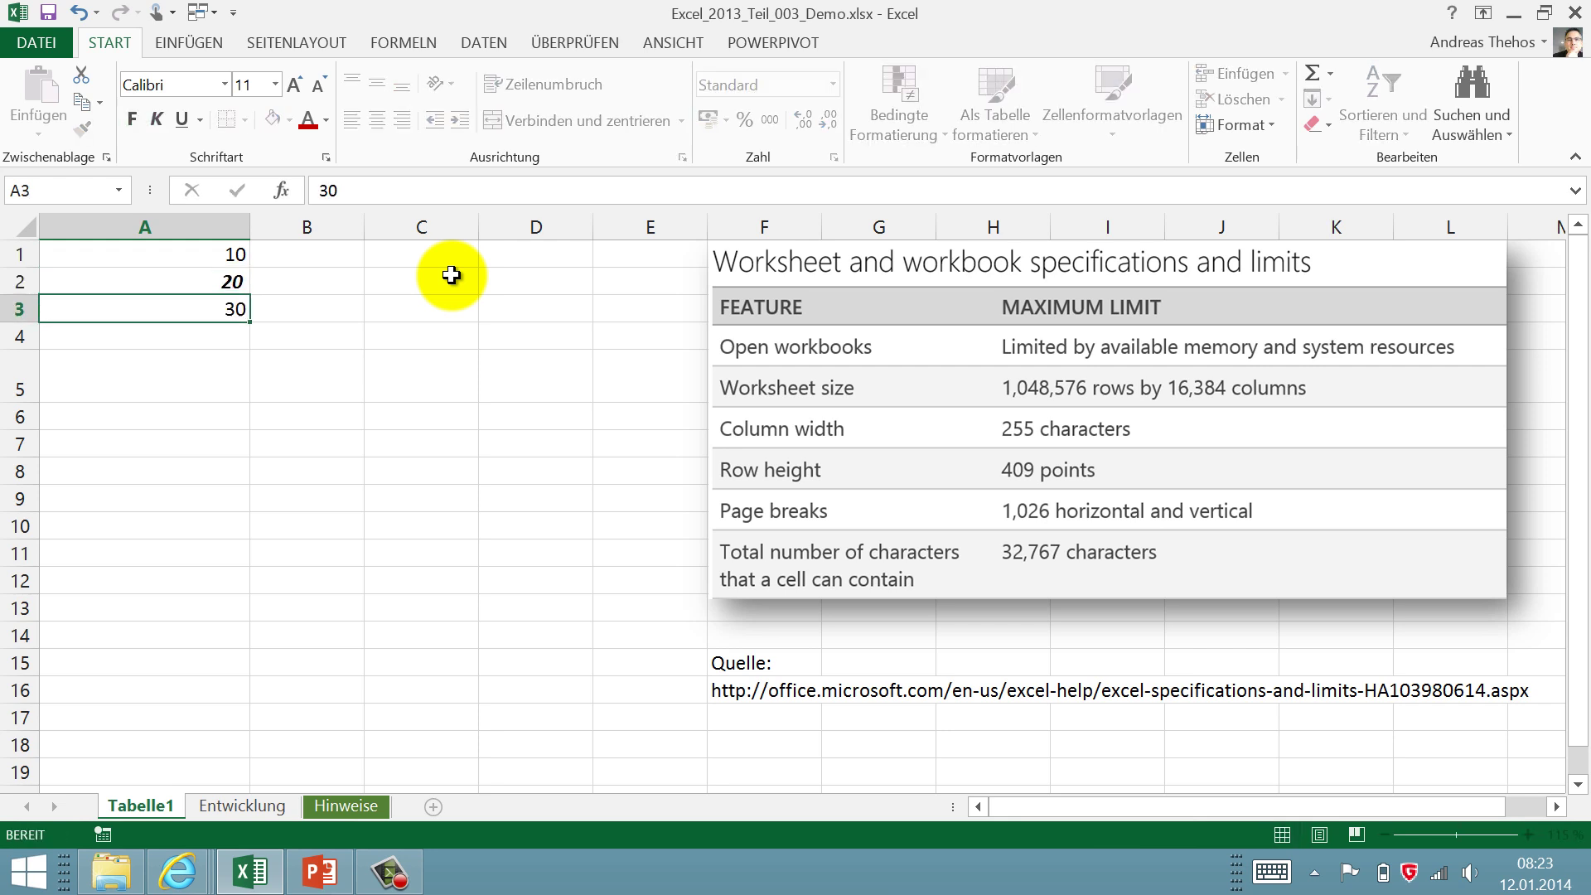
pyautogui.press('Return')
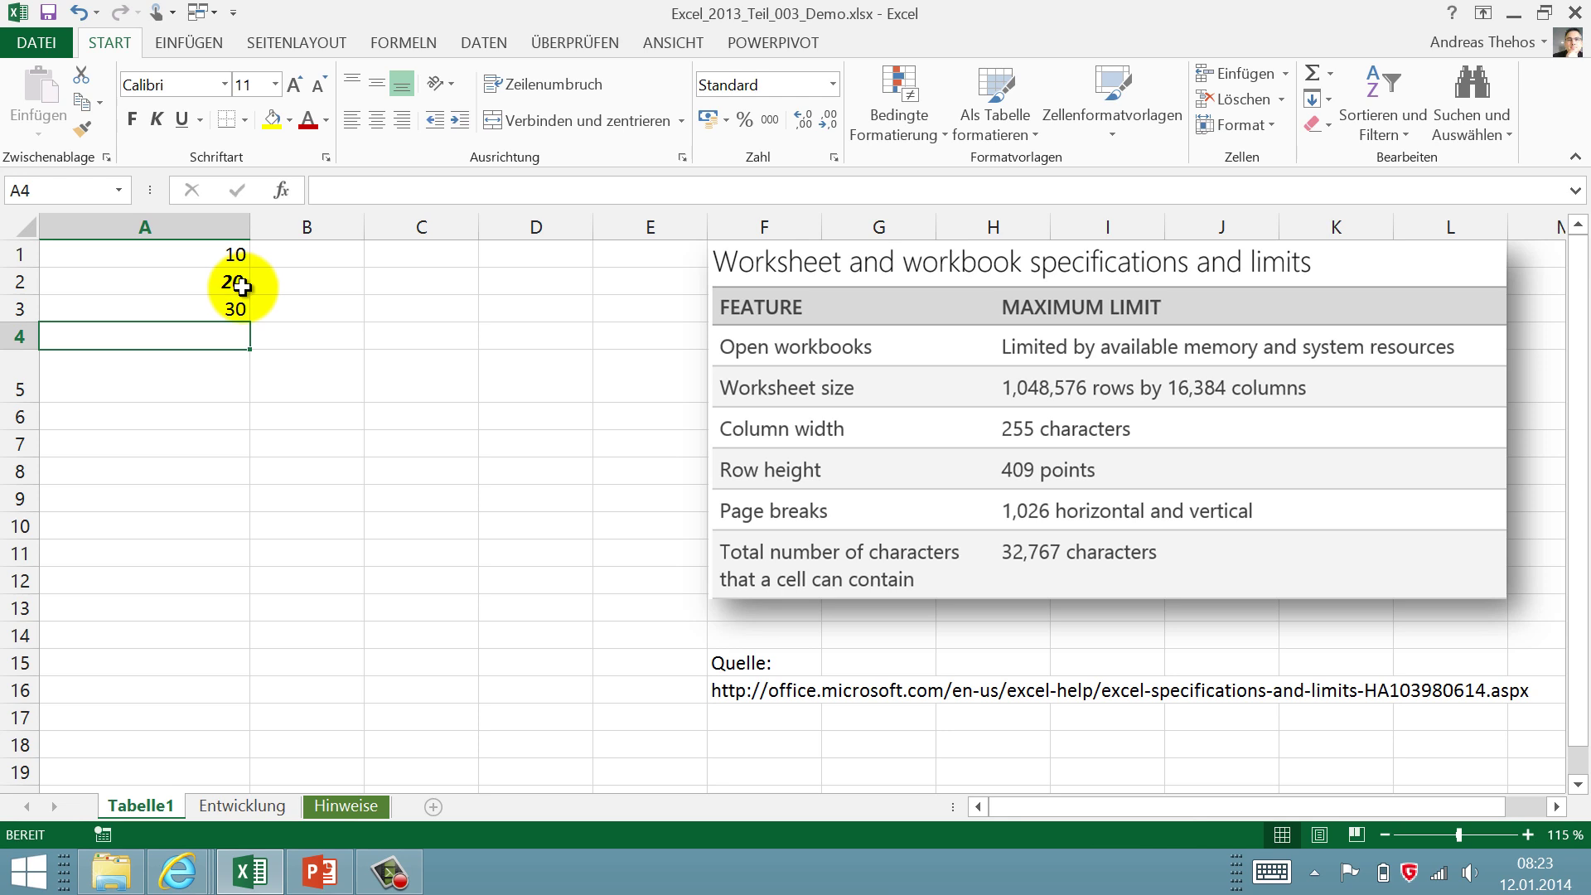
pyautogui.moveTo(232, 253); pyautogui.dragTo(236, 306)
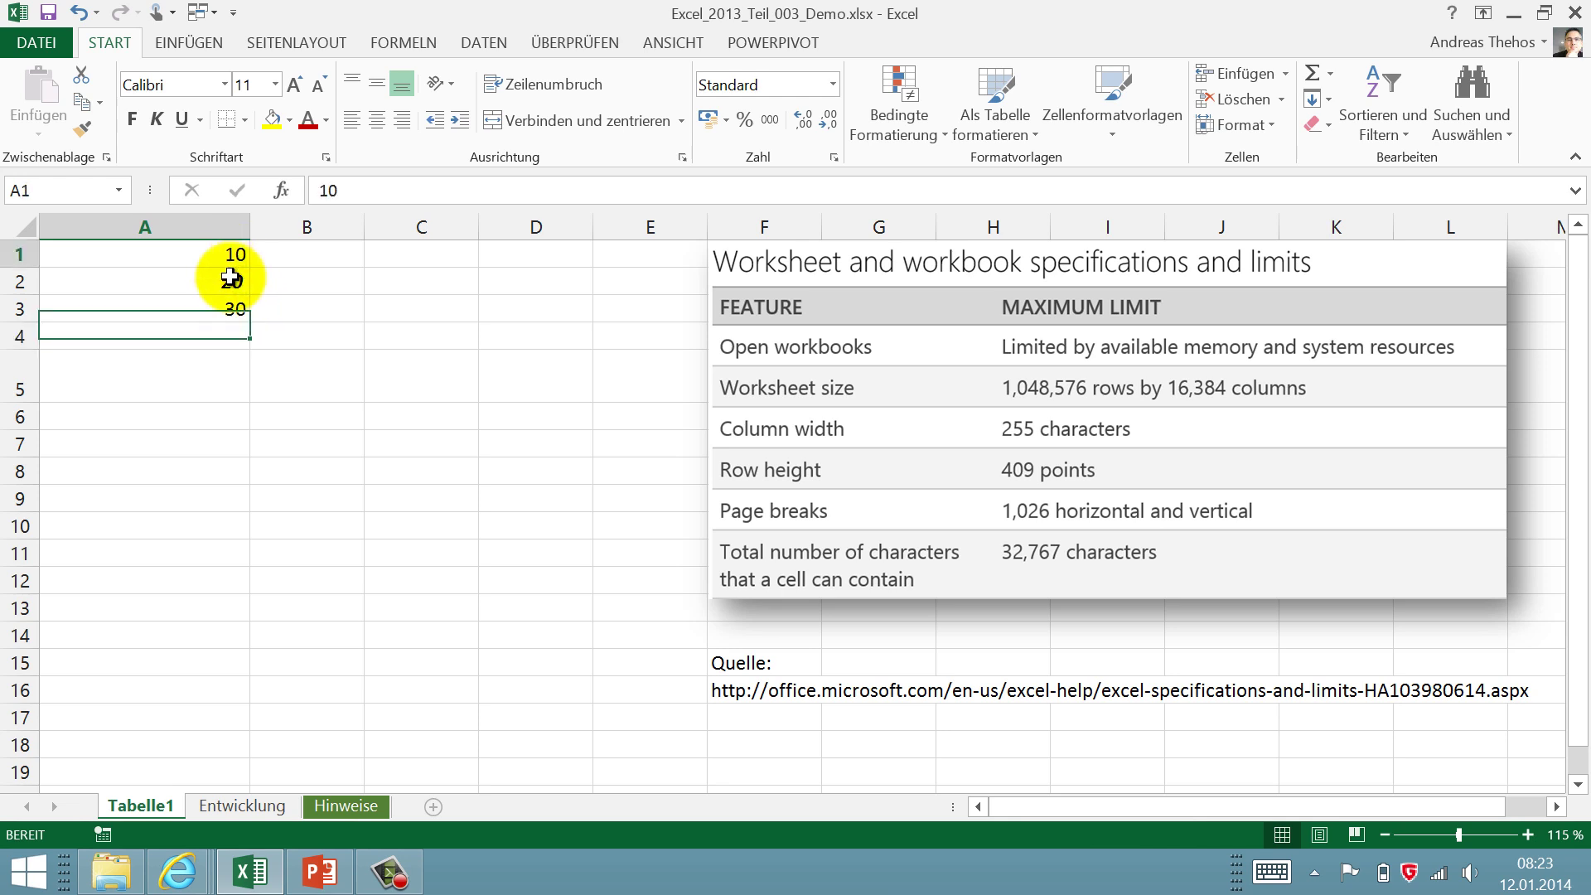
# - Clear A1:A3 completely with Löschen > Alle löschen
pyautogui.click(1328, 126)
pyautogui.click(1333, 149)
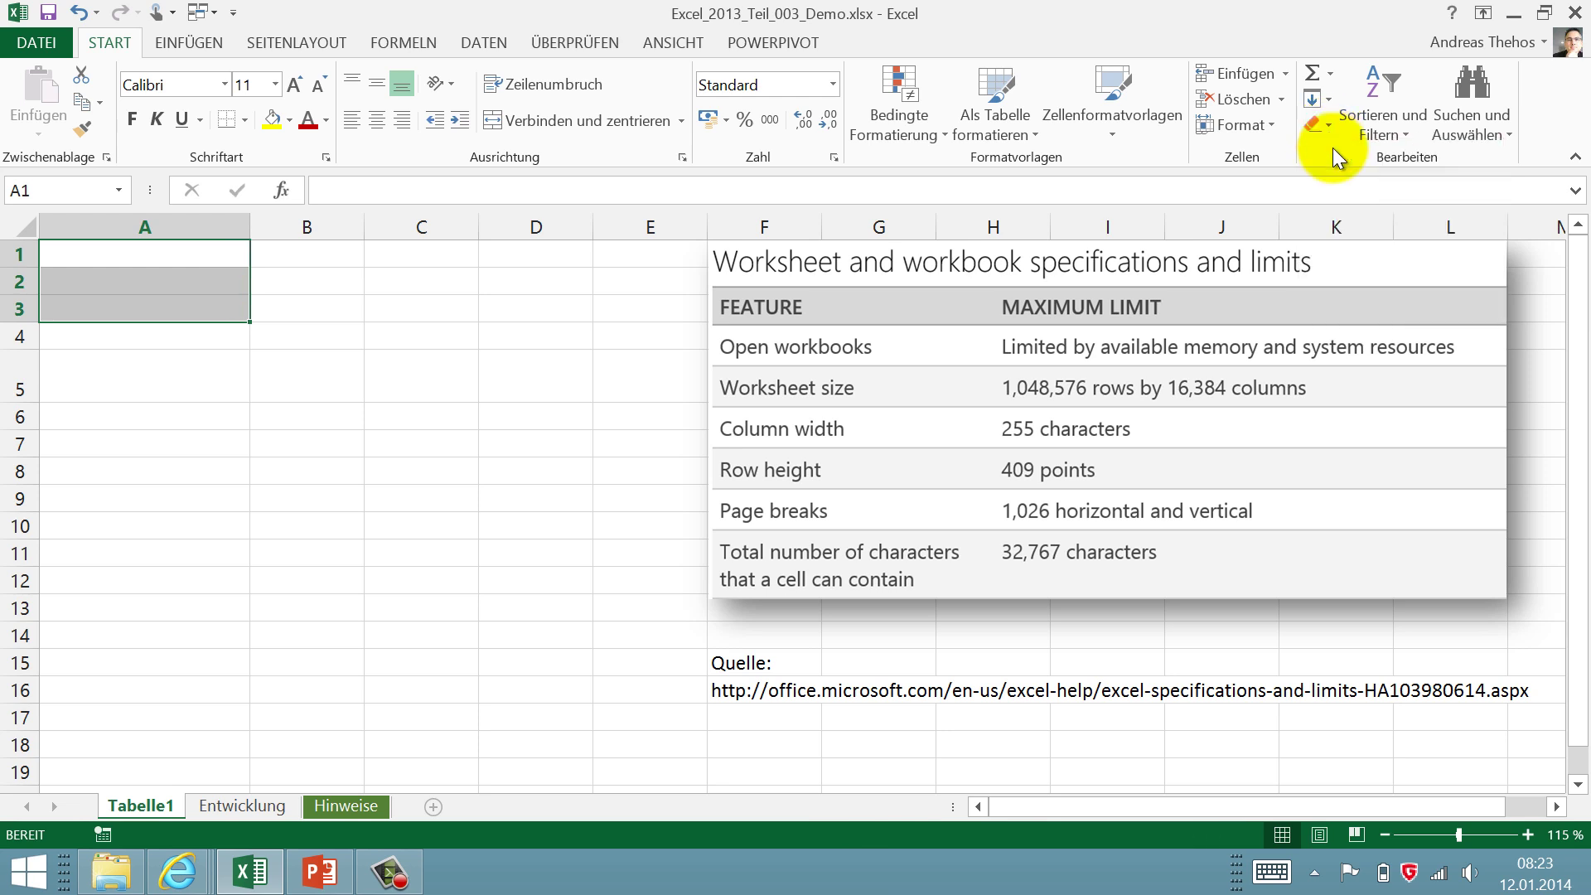
pyautogui.click(1329, 126)
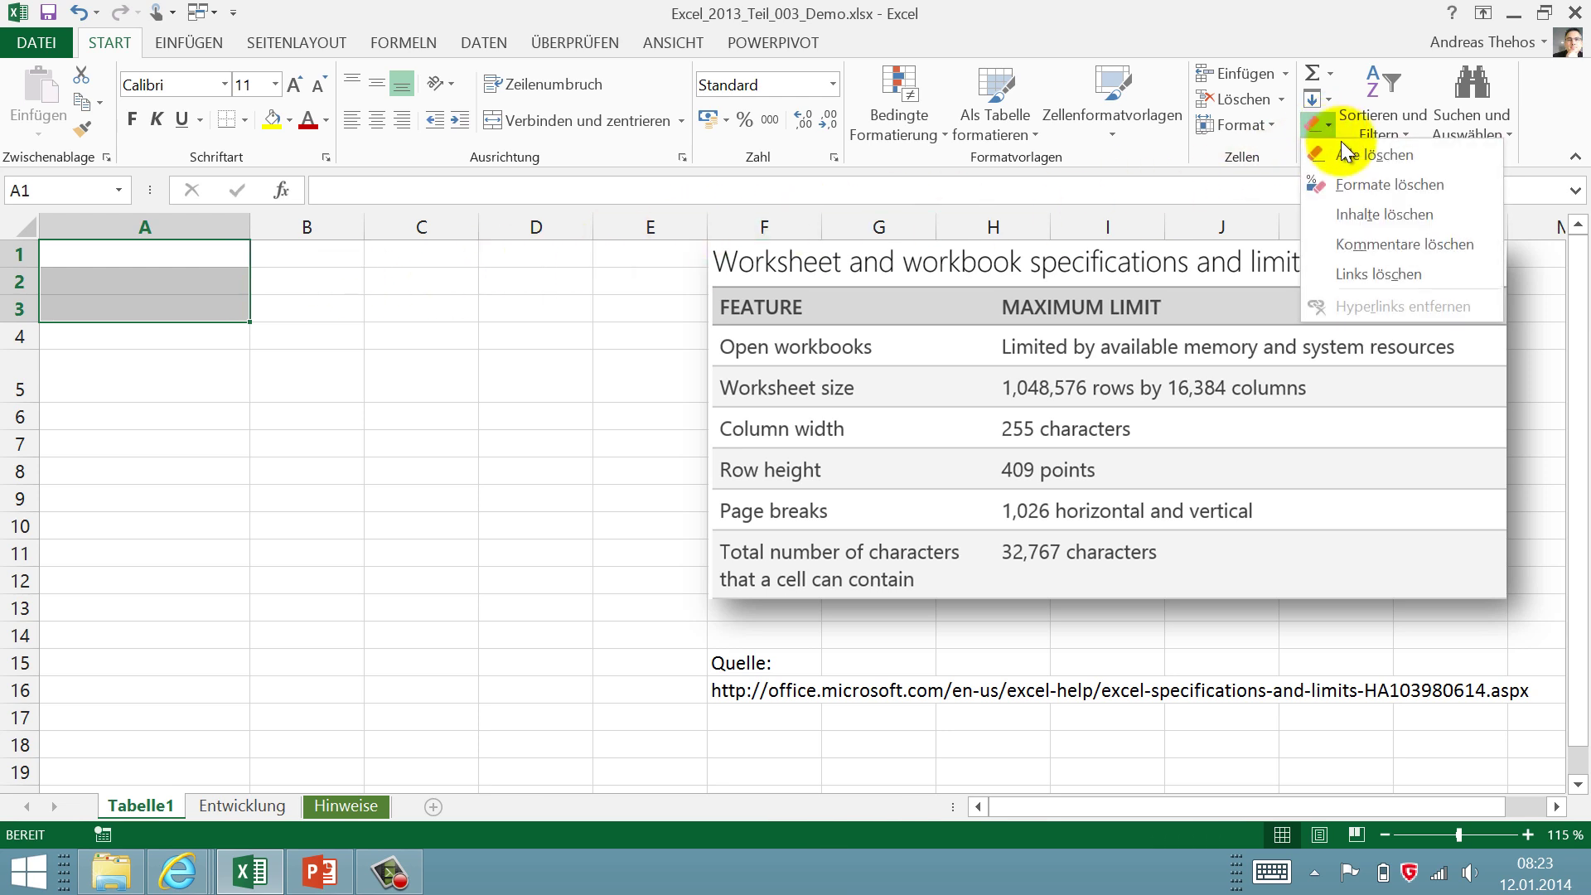
pyautogui.click(199, 282)
# - Enter 1, 2, a, b and c down A2:A6
pyautogui.click(199, 281)
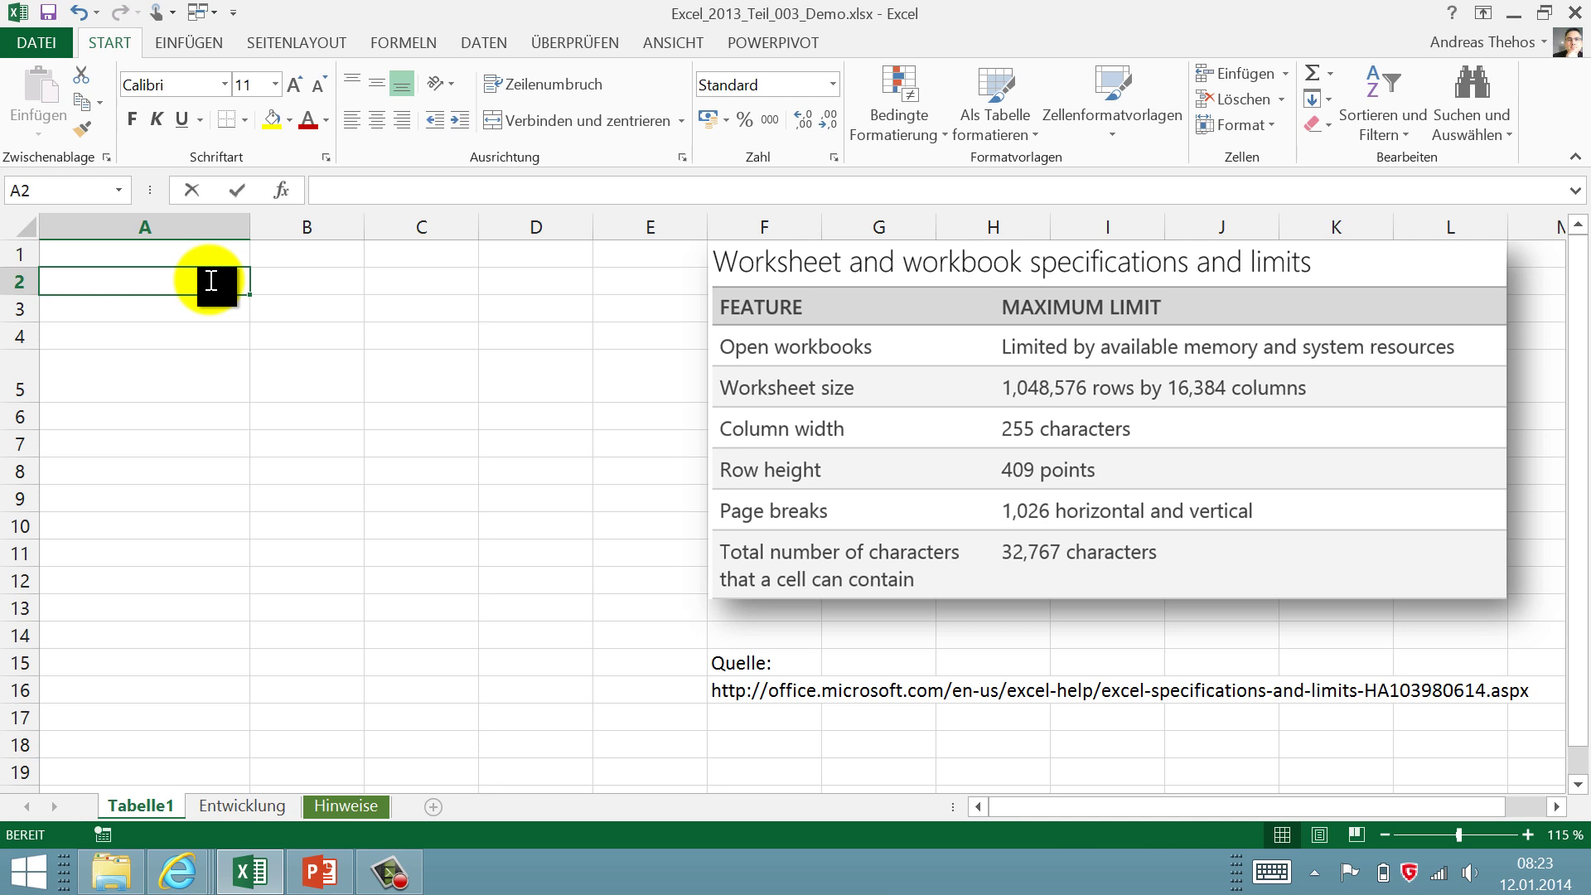
pyautogui.write('1')
pyautogui.press('Return')
pyautogui.write('2')
pyautogui.press('Return')
pyautogui.write('a')
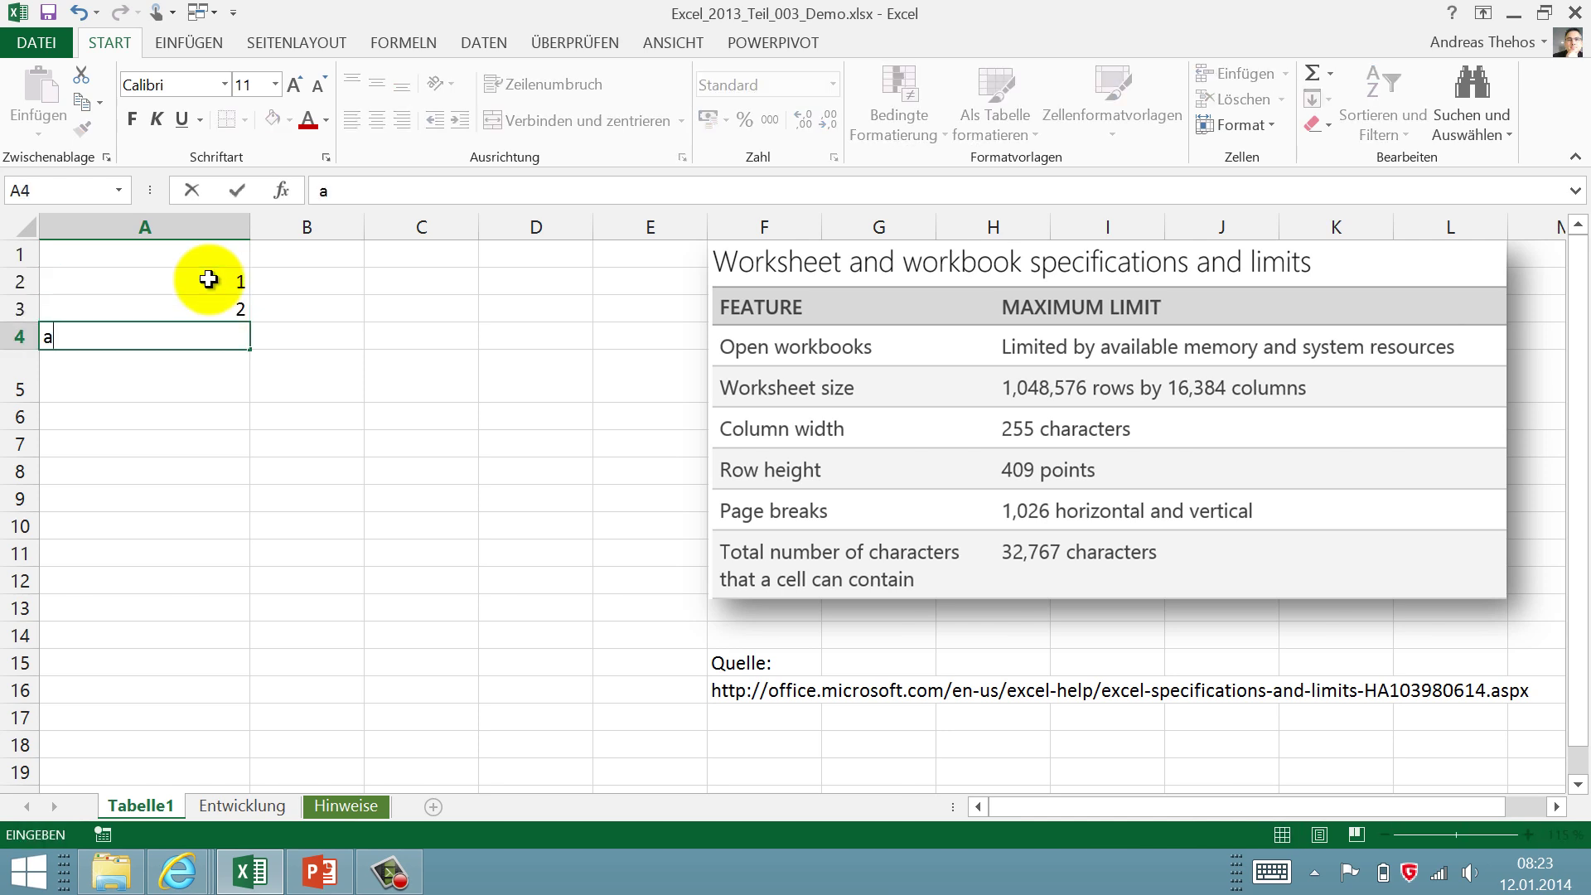
pyautogui.press('Return')
pyautogui.write('b')
pyautogui.press('Return')
pyautogui.write('c')
pyautogui.press('Return')
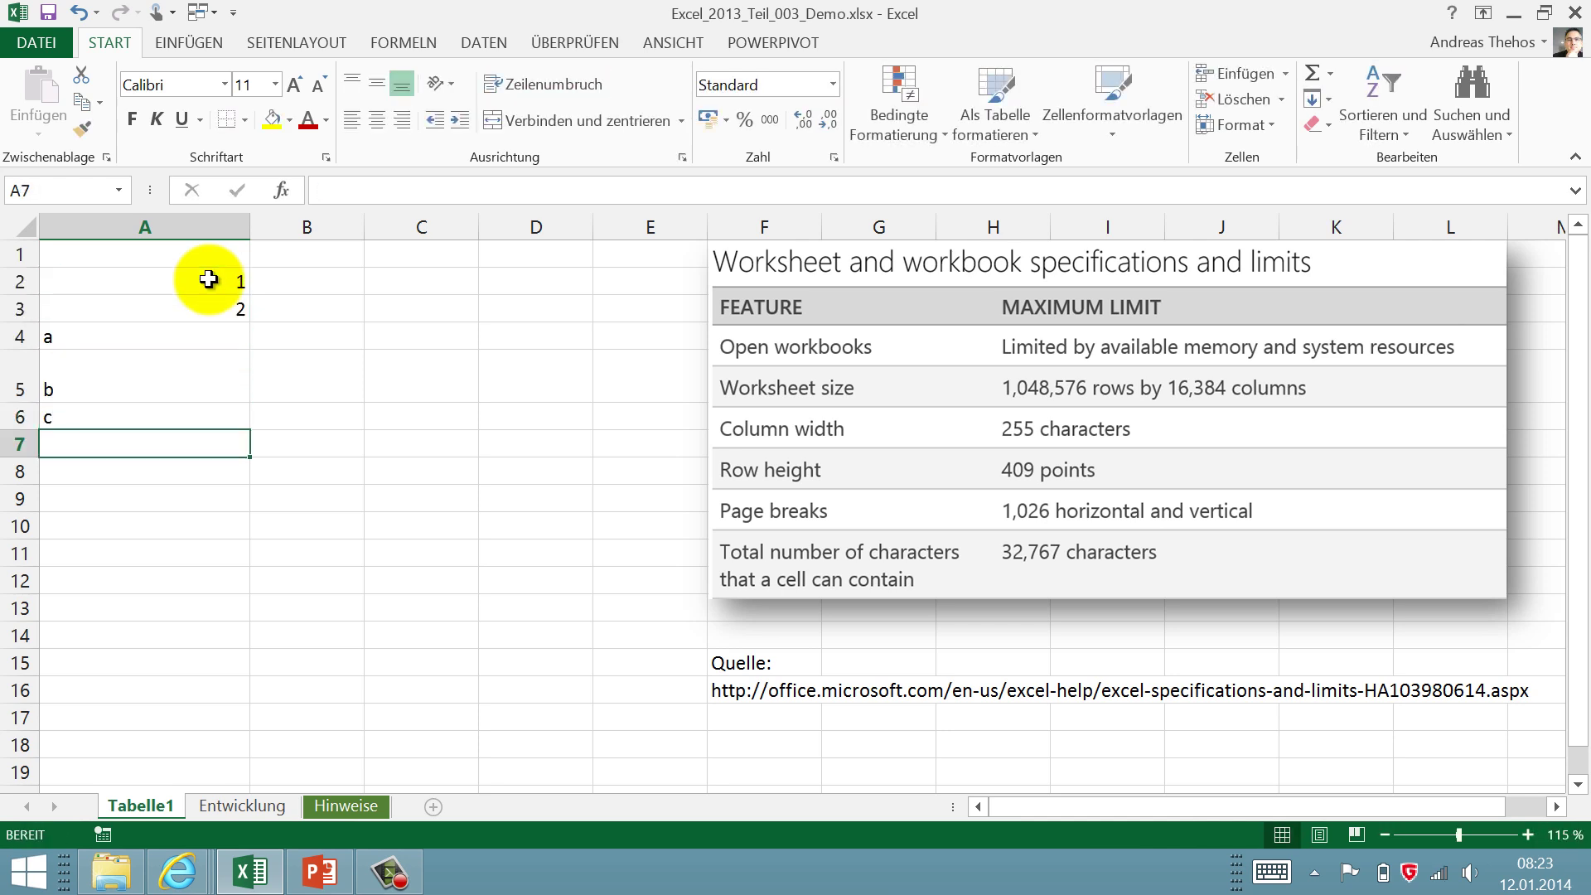
# - Fill A4 yellow and select the list A2:A6
pyautogui.click(199, 336)
pyautogui.click(277, 118)
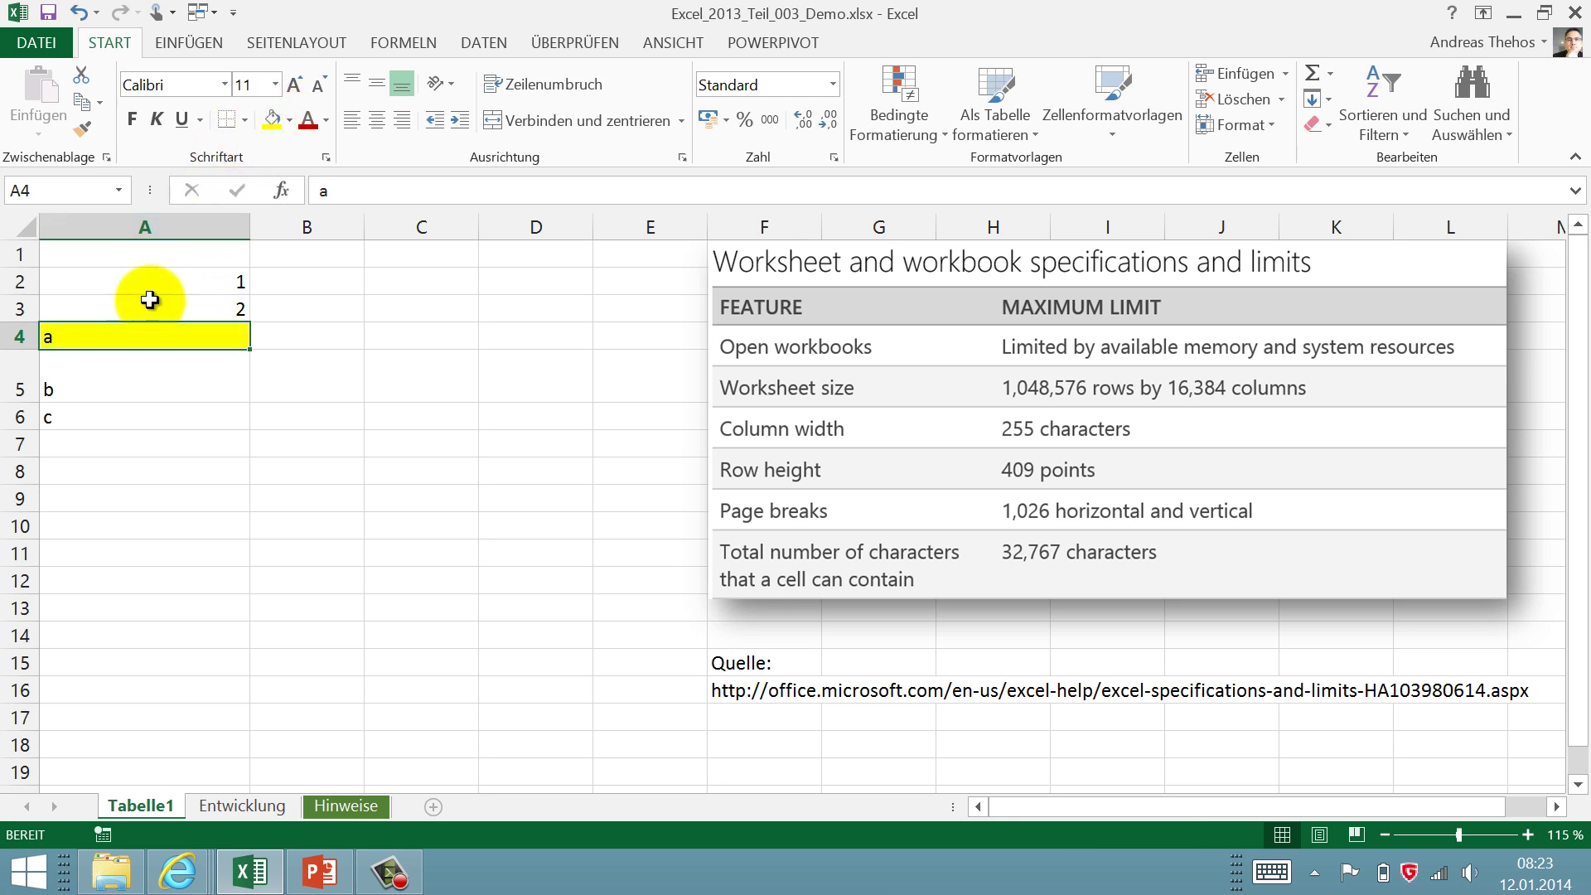
pyautogui.moveTo(207, 286); pyautogui.dragTo(215, 389)
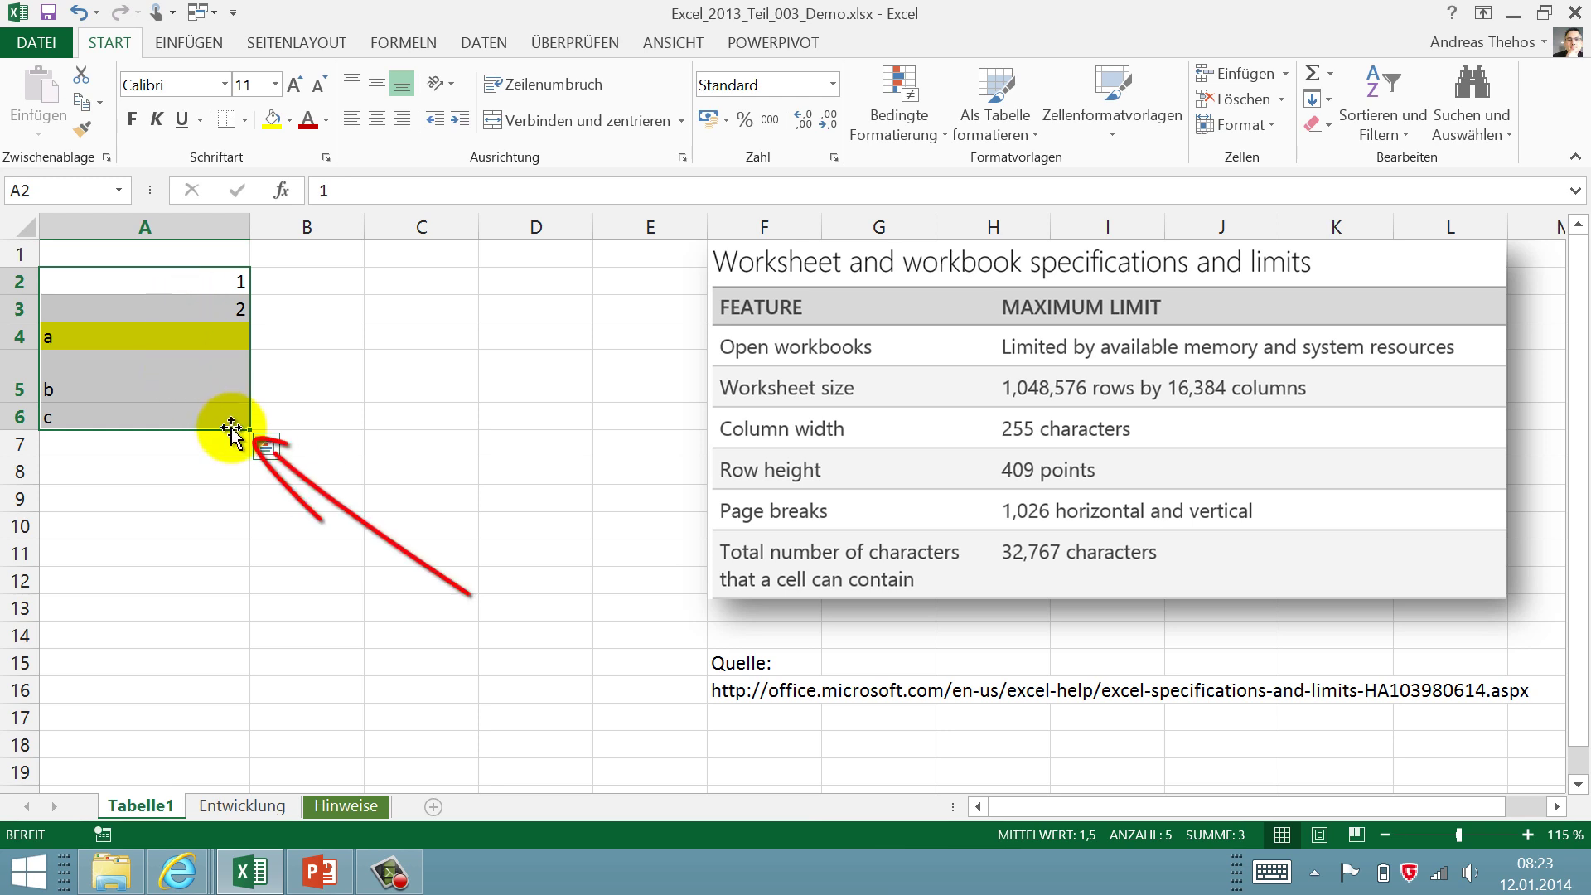
# - Clear A2:A6 by dragging the fill handle back up over the list, then undo
pyautogui.click(263, 446)
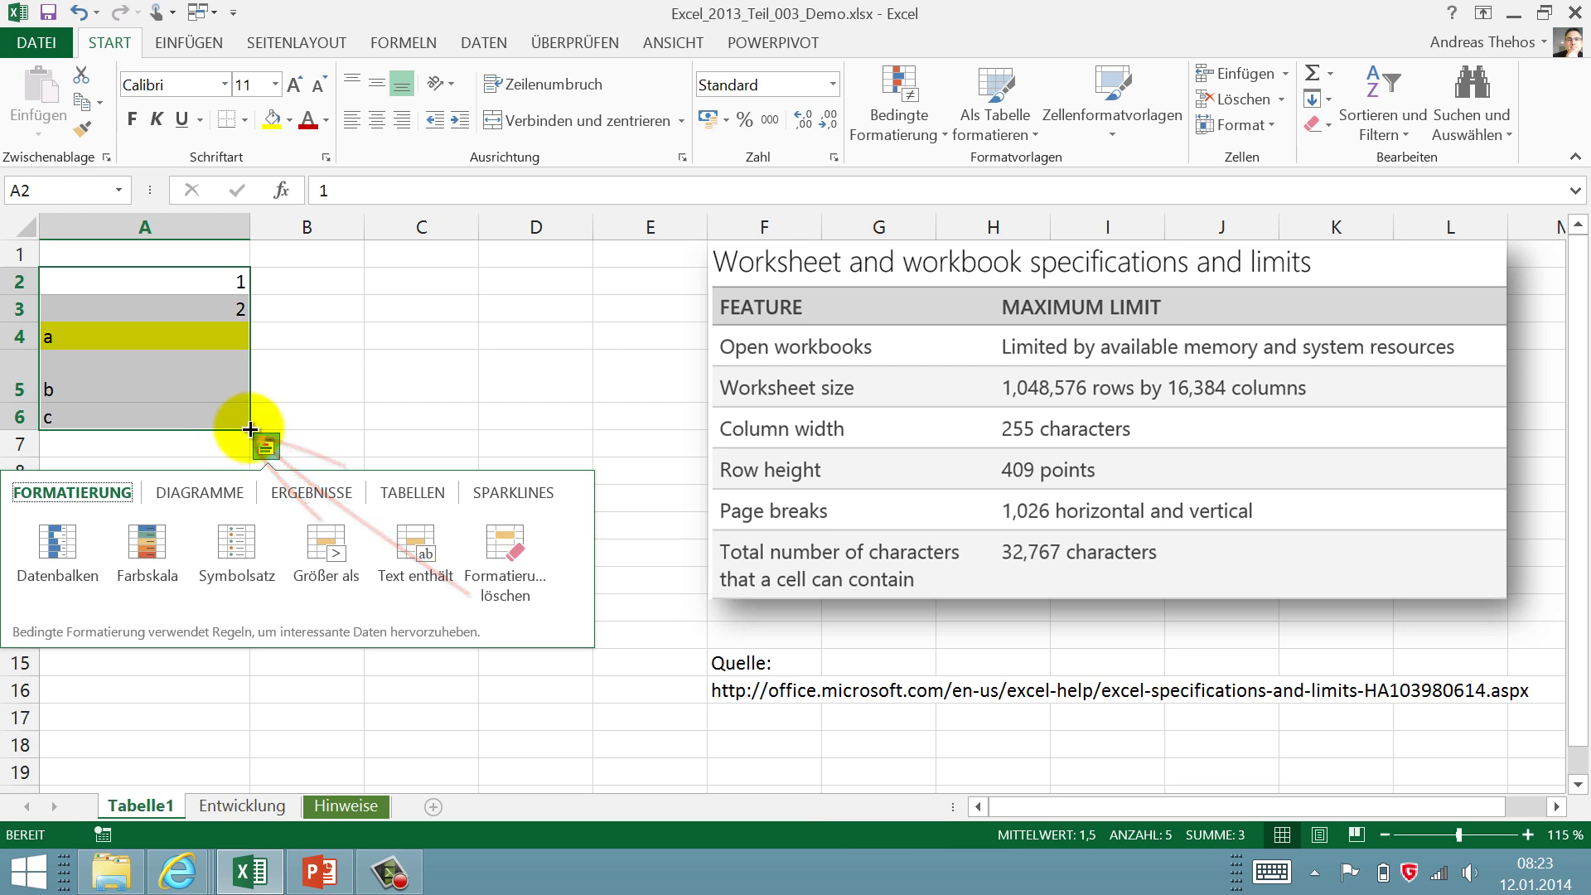
pyautogui.click(250, 430)
pyautogui.moveTo(251, 430); pyautogui.dragTo(85, 274)
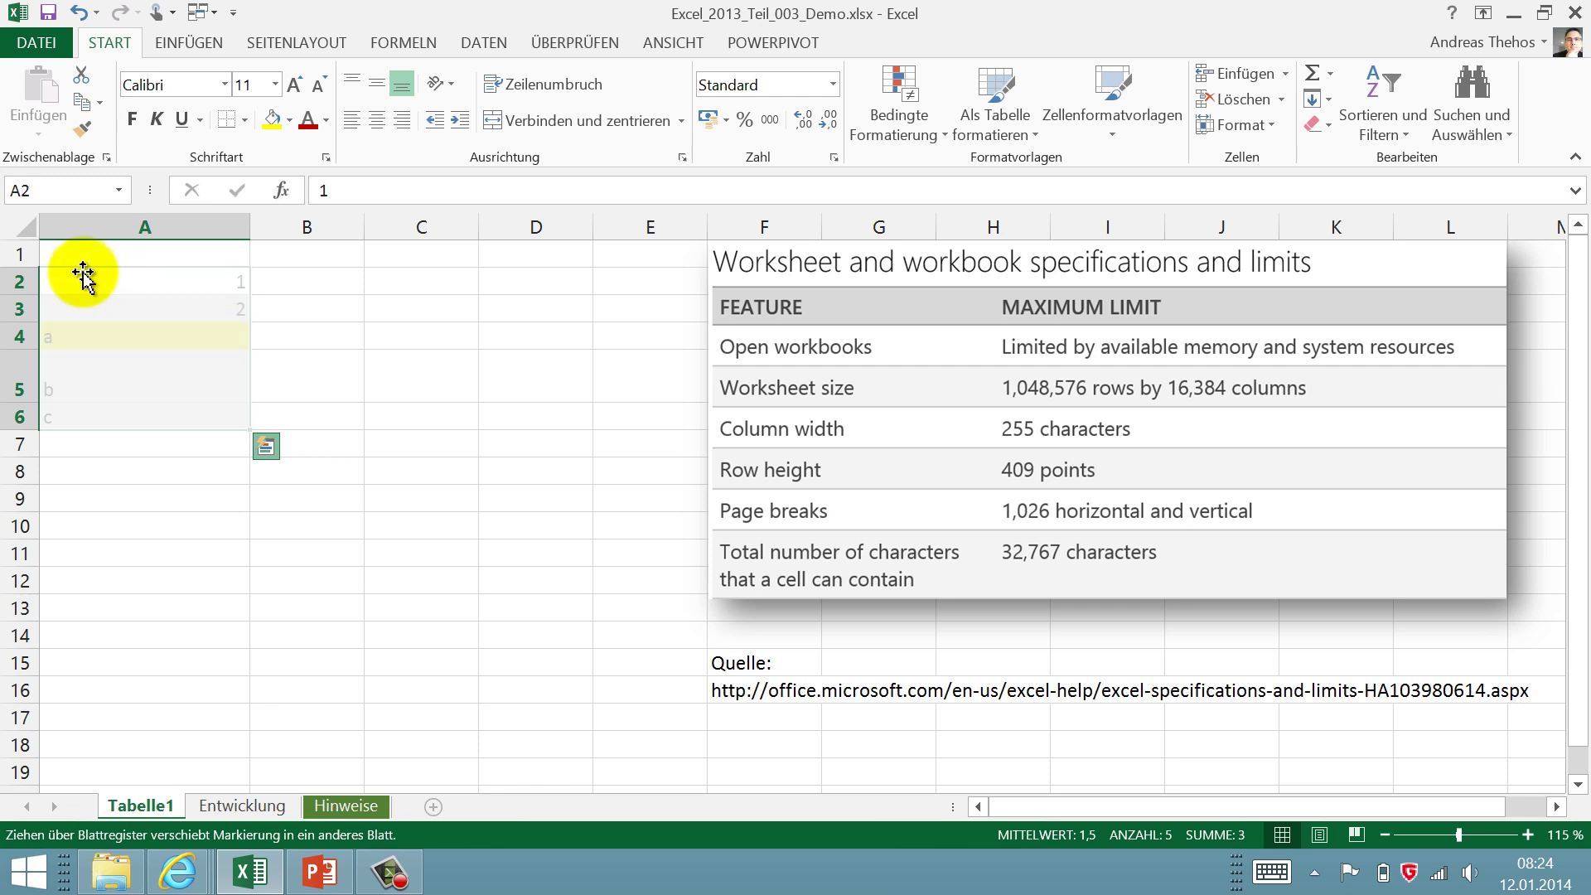
pyautogui.moveTo(83, 274); pyautogui.dragTo(83, 273)
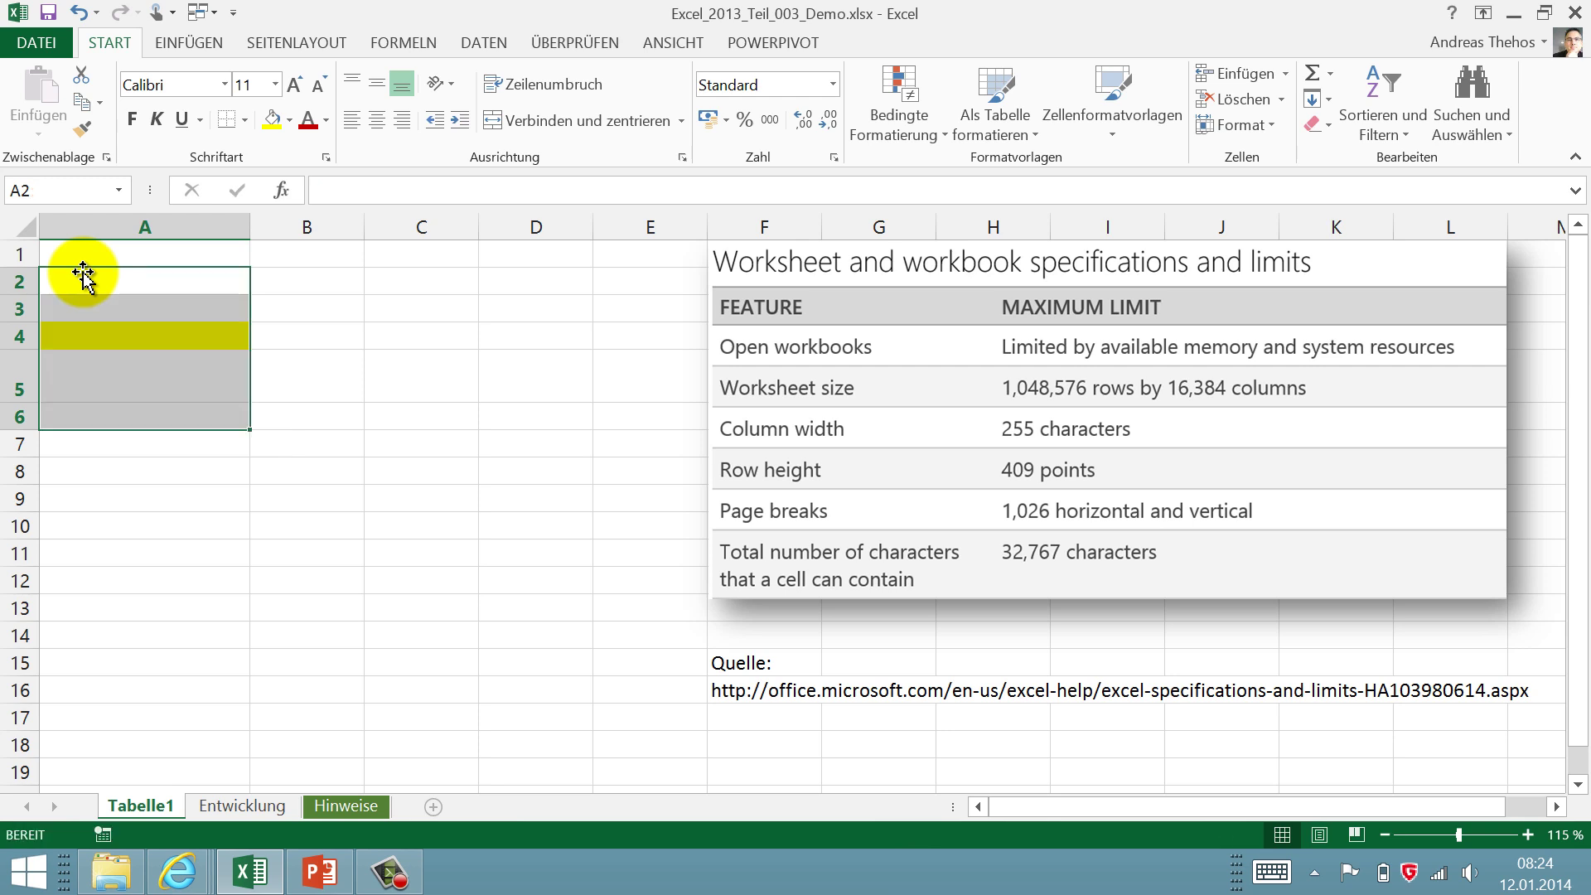
pyautogui.click(80, 12)
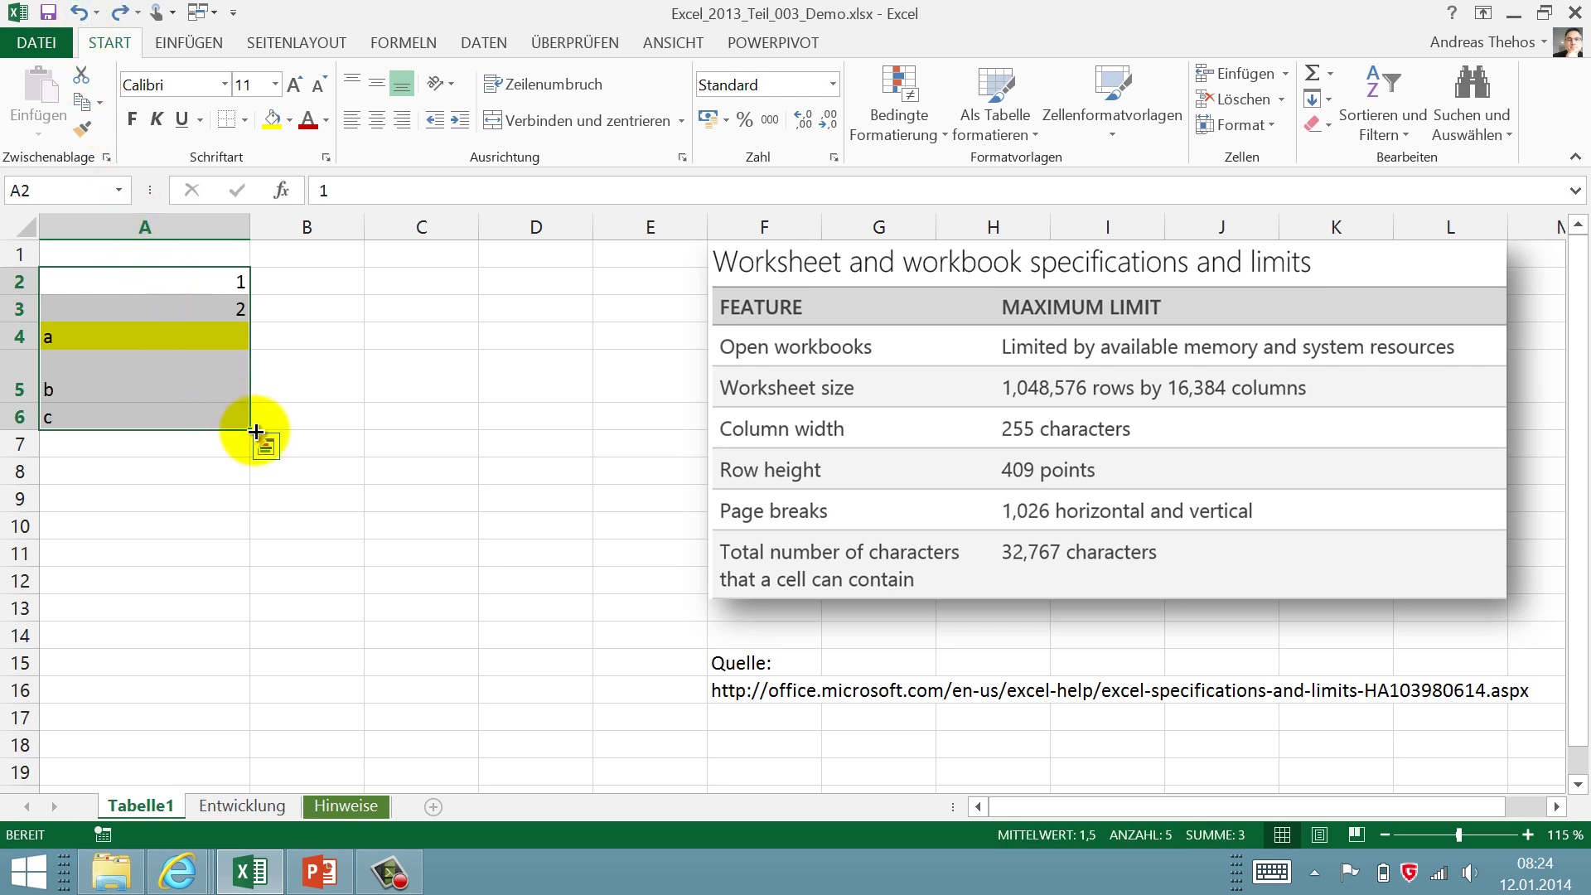
# - Clear A2:A6 again by dragging the fill handle back over the list
pyautogui.moveTo(248, 426); pyautogui.dragTo(115, 276)
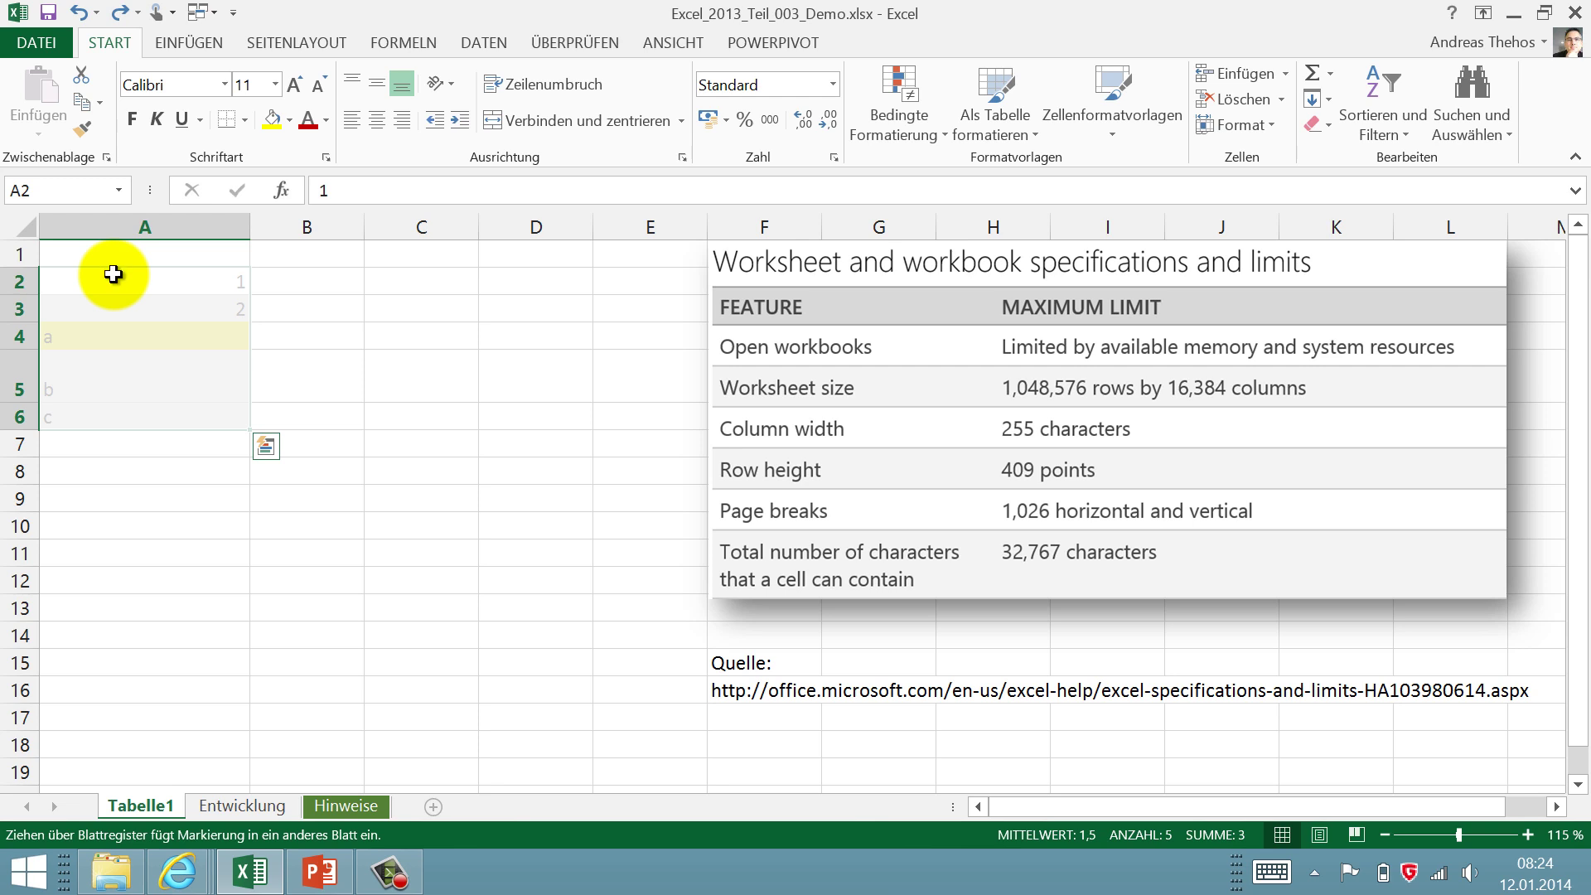
pyautogui.moveTo(113, 274); pyautogui.dragTo(113, 274)
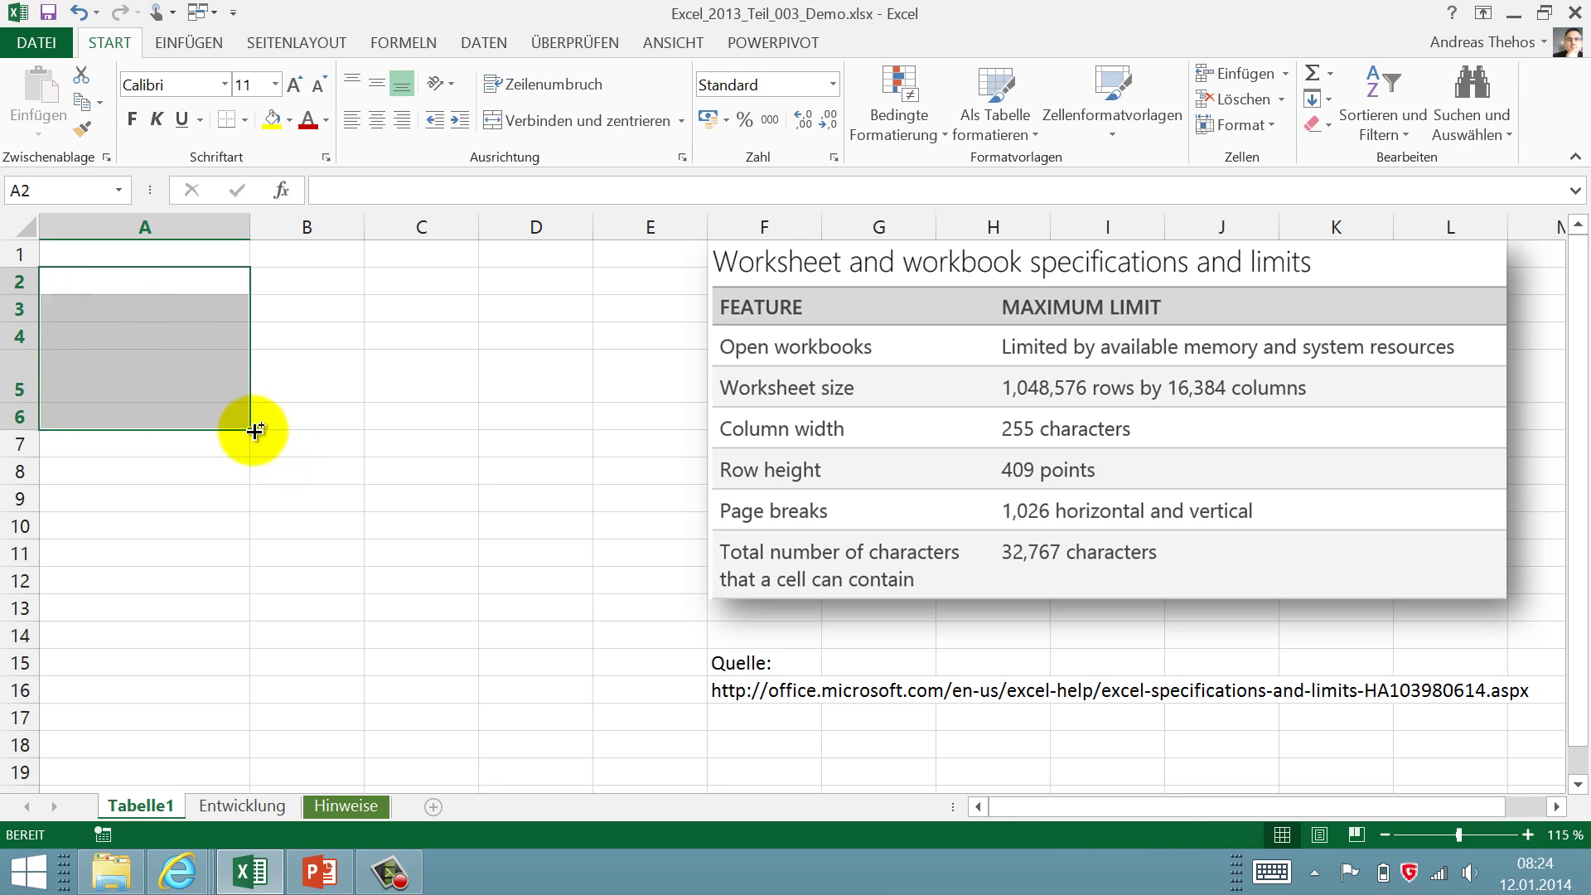
pyautogui.moveTo(255, 430); pyautogui.dragTo(254, 430)
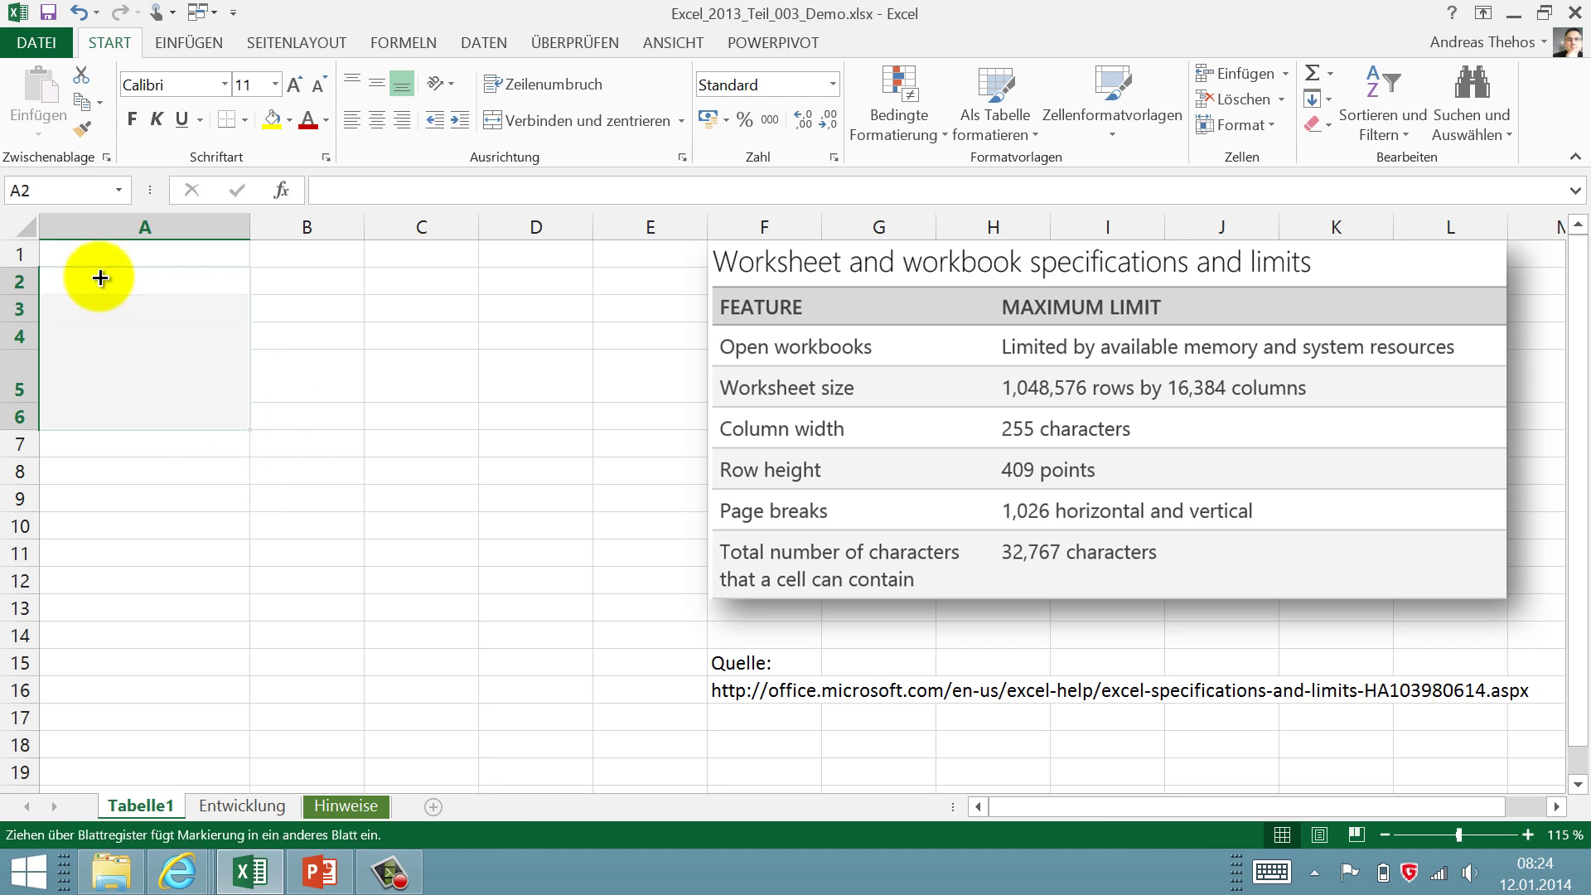
pyautogui.moveTo(254, 430); pyautogui.dragTo(107, 278)
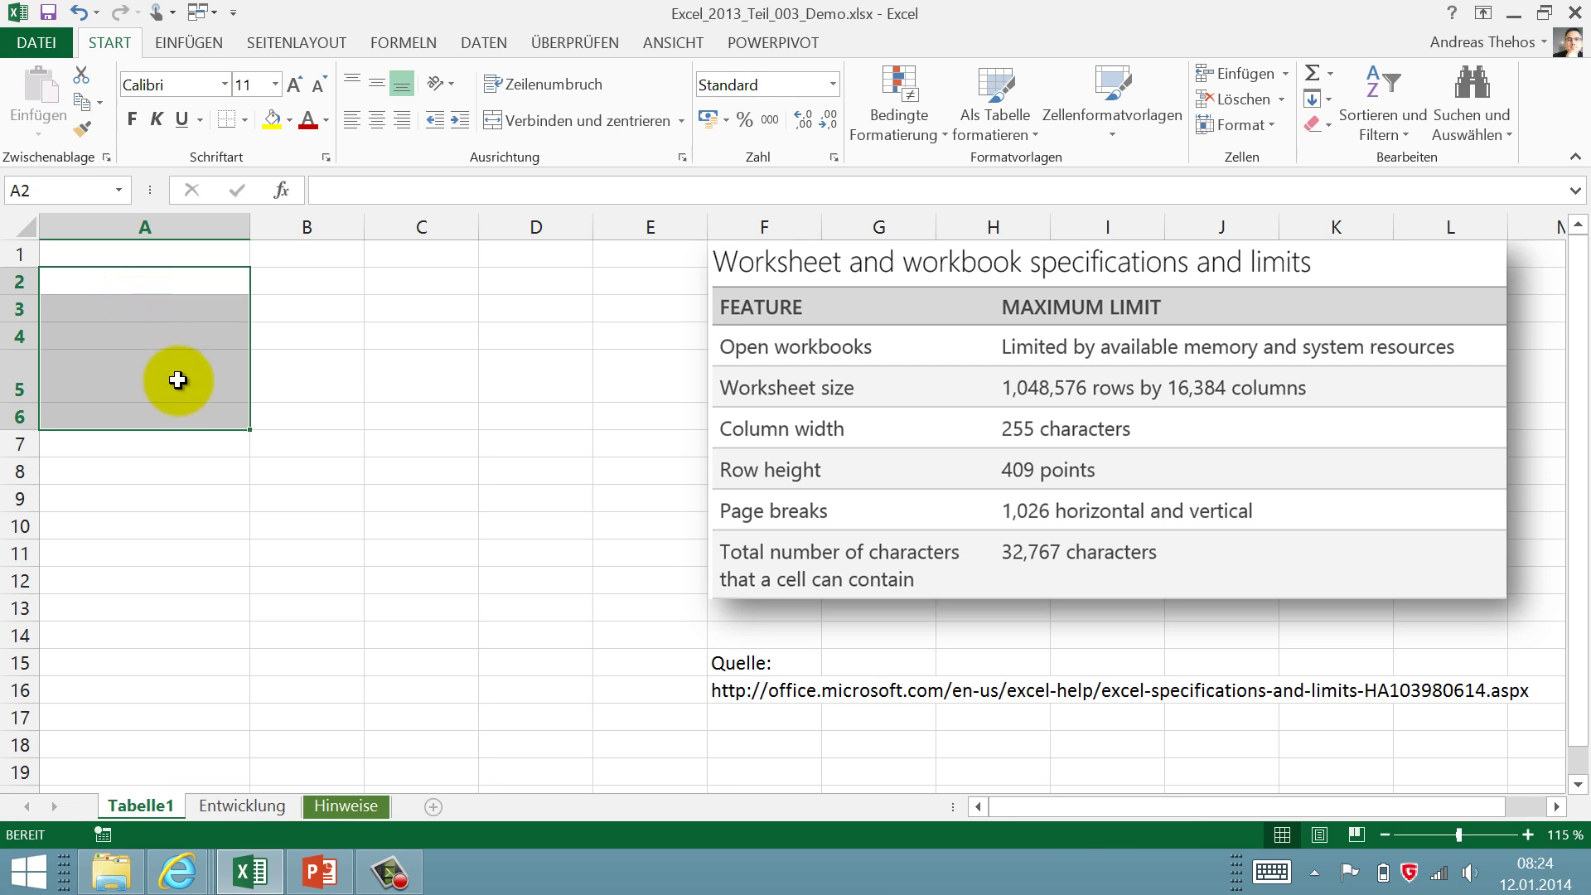
# - Add the new sheet Tabelle4 and enter 1, 2 and 3,00 in A1:A3
pyautogui.doubleClick(439, 805)
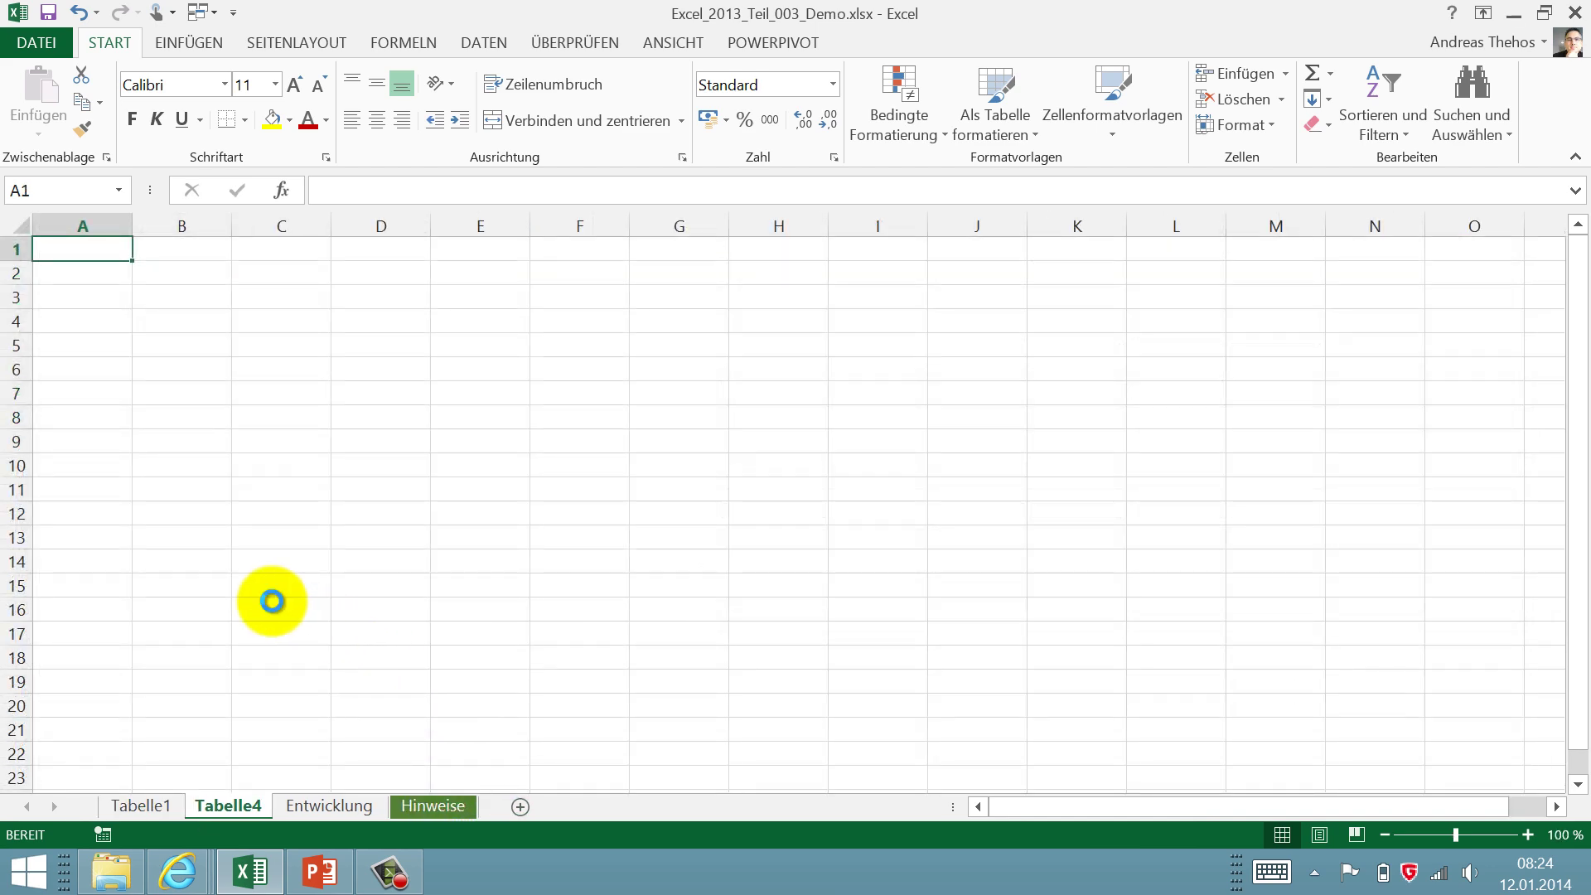
pyautogui.scroll(1, 272, 602)
pyautogui.scroll(2, 272, 601)
pyautogui.scroll(5, 271, 602)
pyautogui.scroll(4, 278, 608)
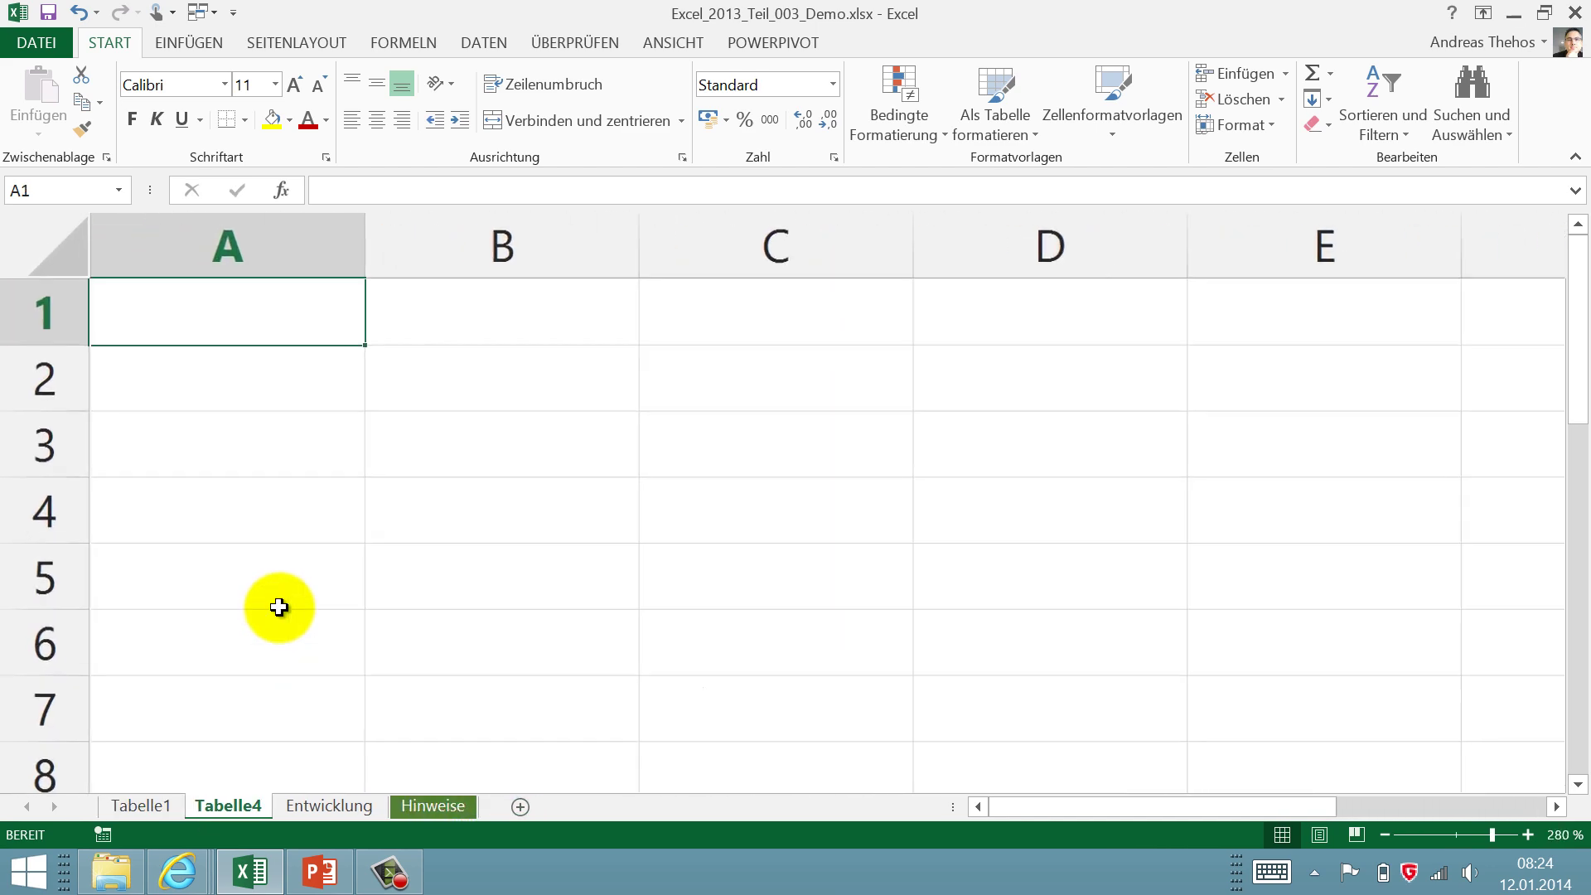
pyautogui.scroll(1, 279, 608)
pyautogui.write('1')
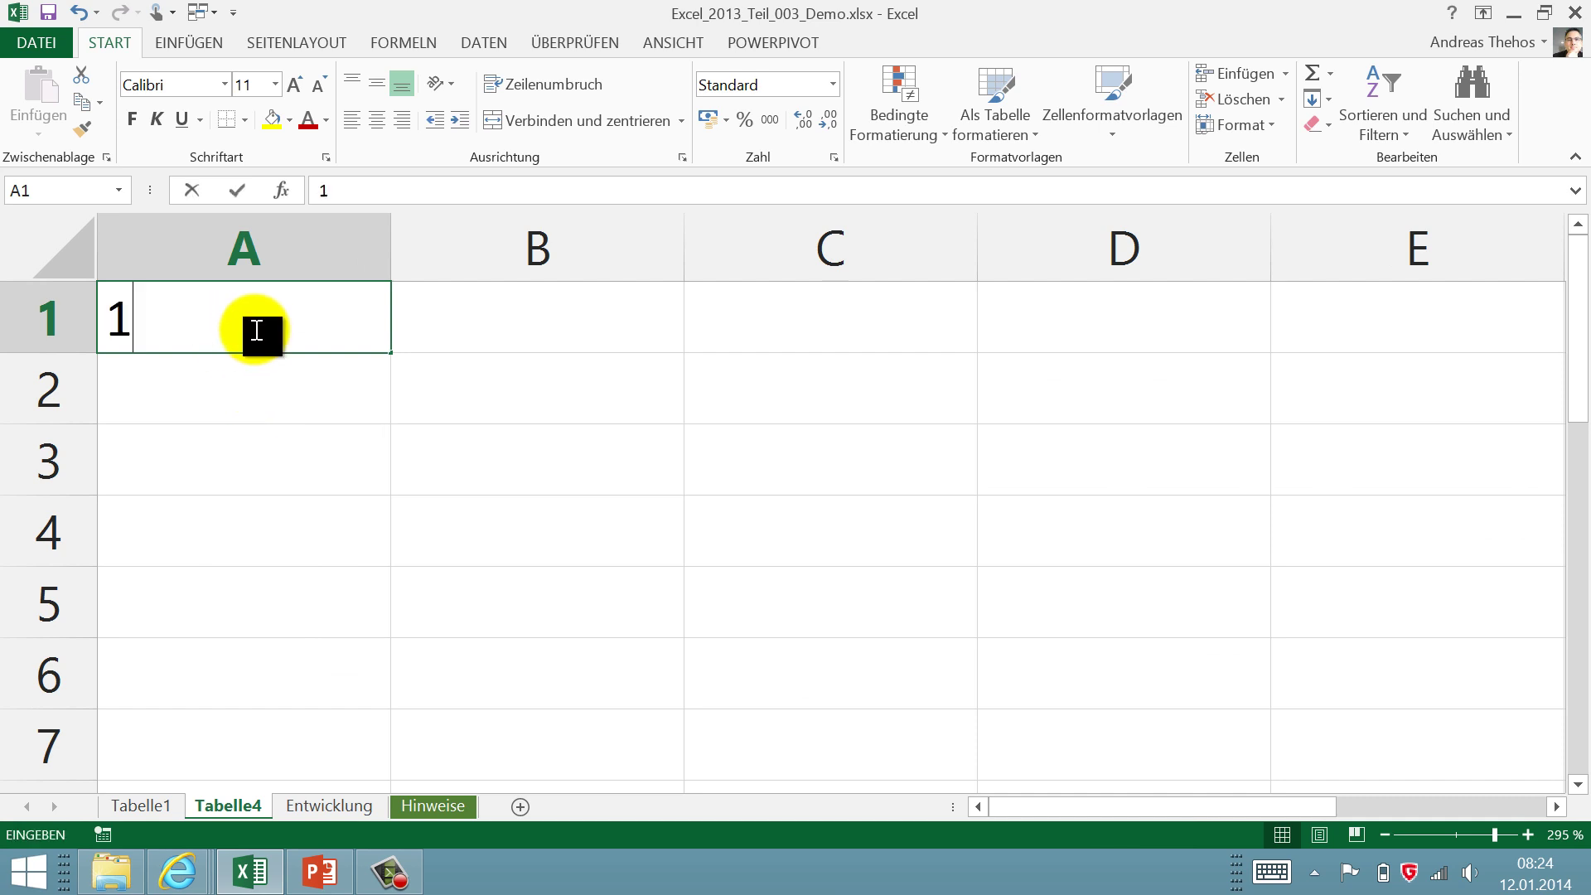
pyautogui.press('Return')
pyautogui.write('2')
pyautogui.press('Return')
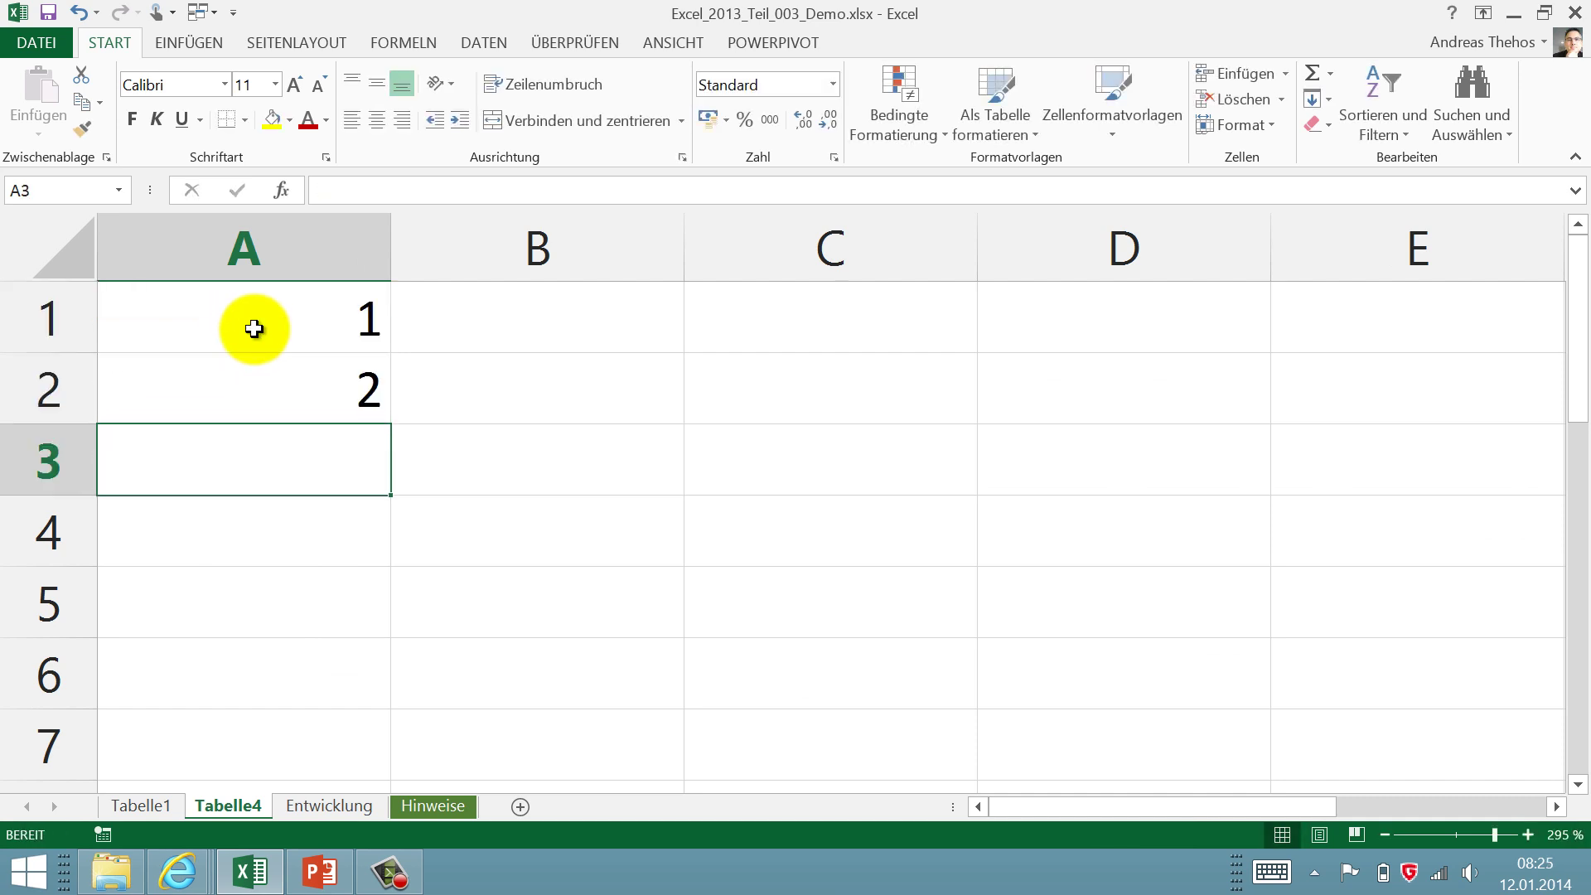
pyautogui.write('3')
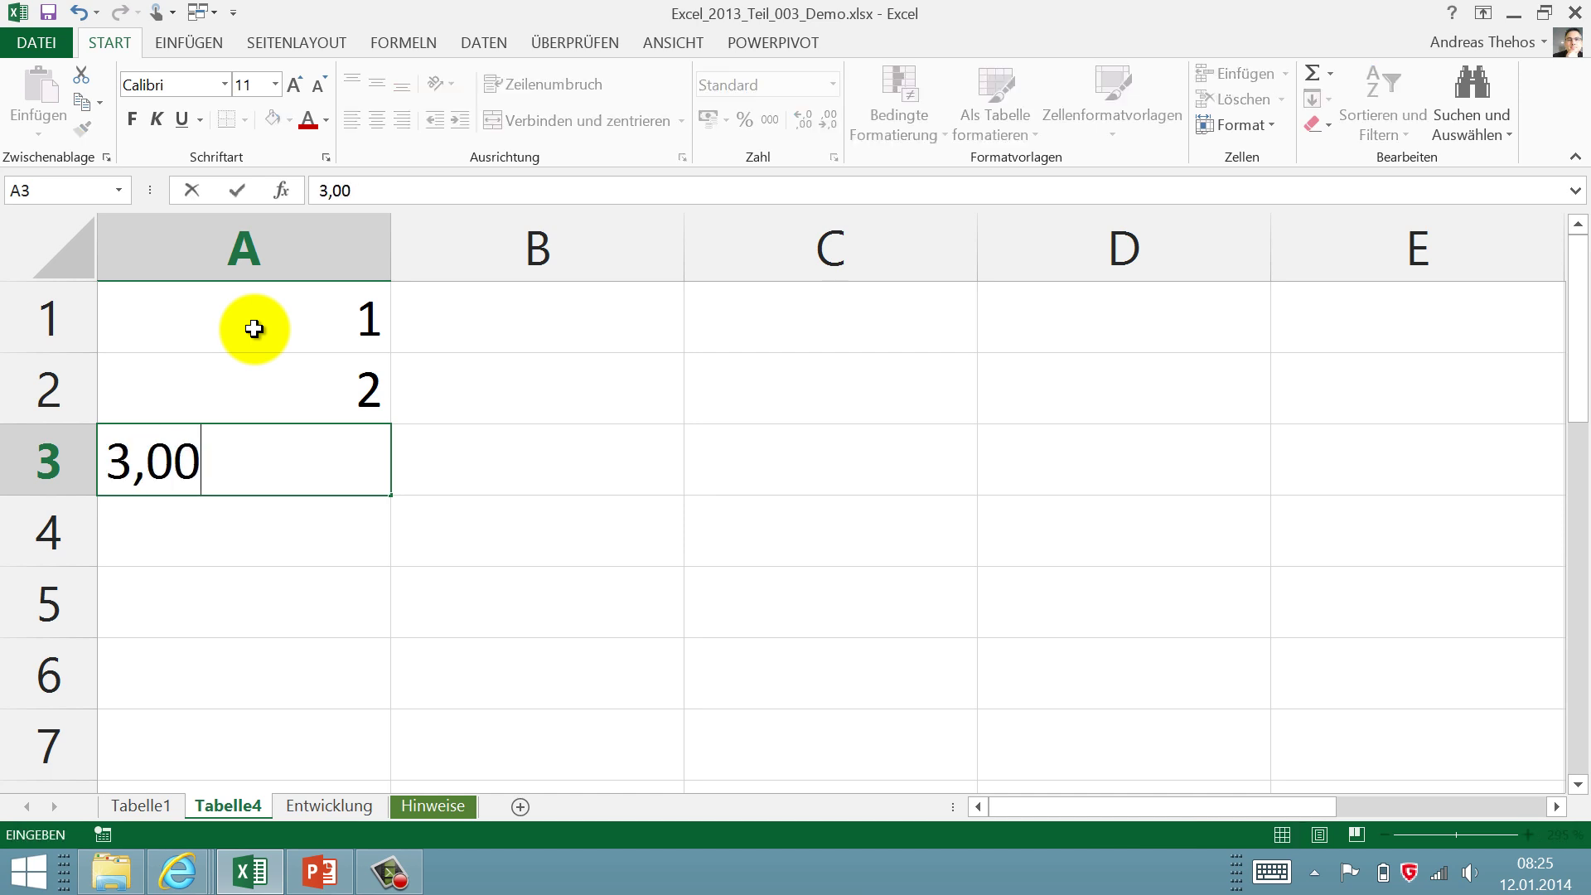
pyautogui.press('Return')
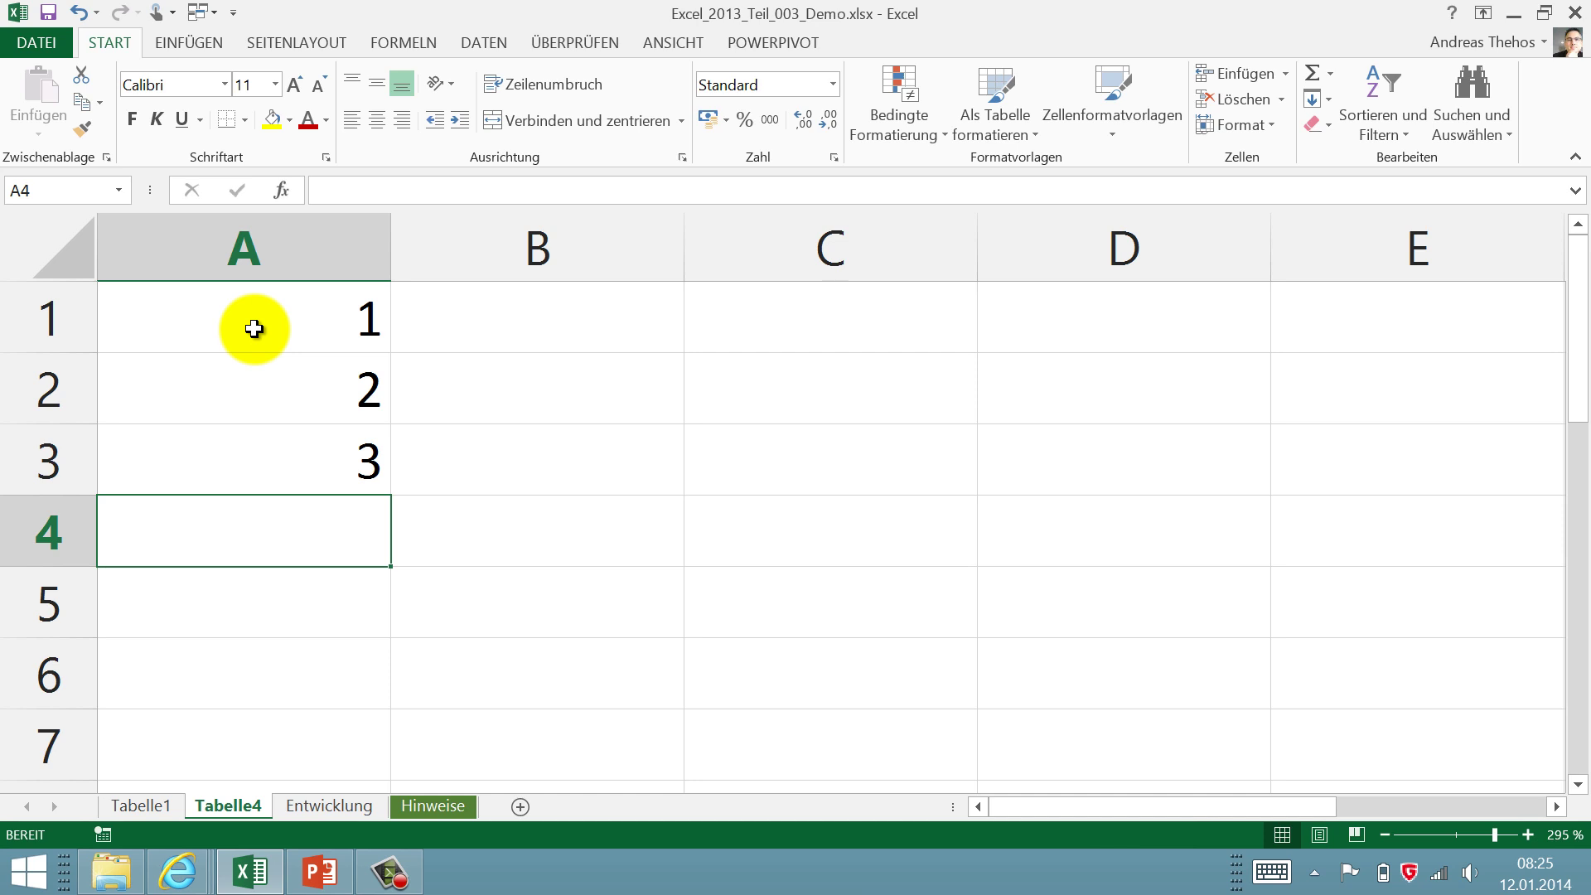
# - Adjust A3's decimal places with Increase Decimal so it shows 3,0
pyautogui.click(224, 447)
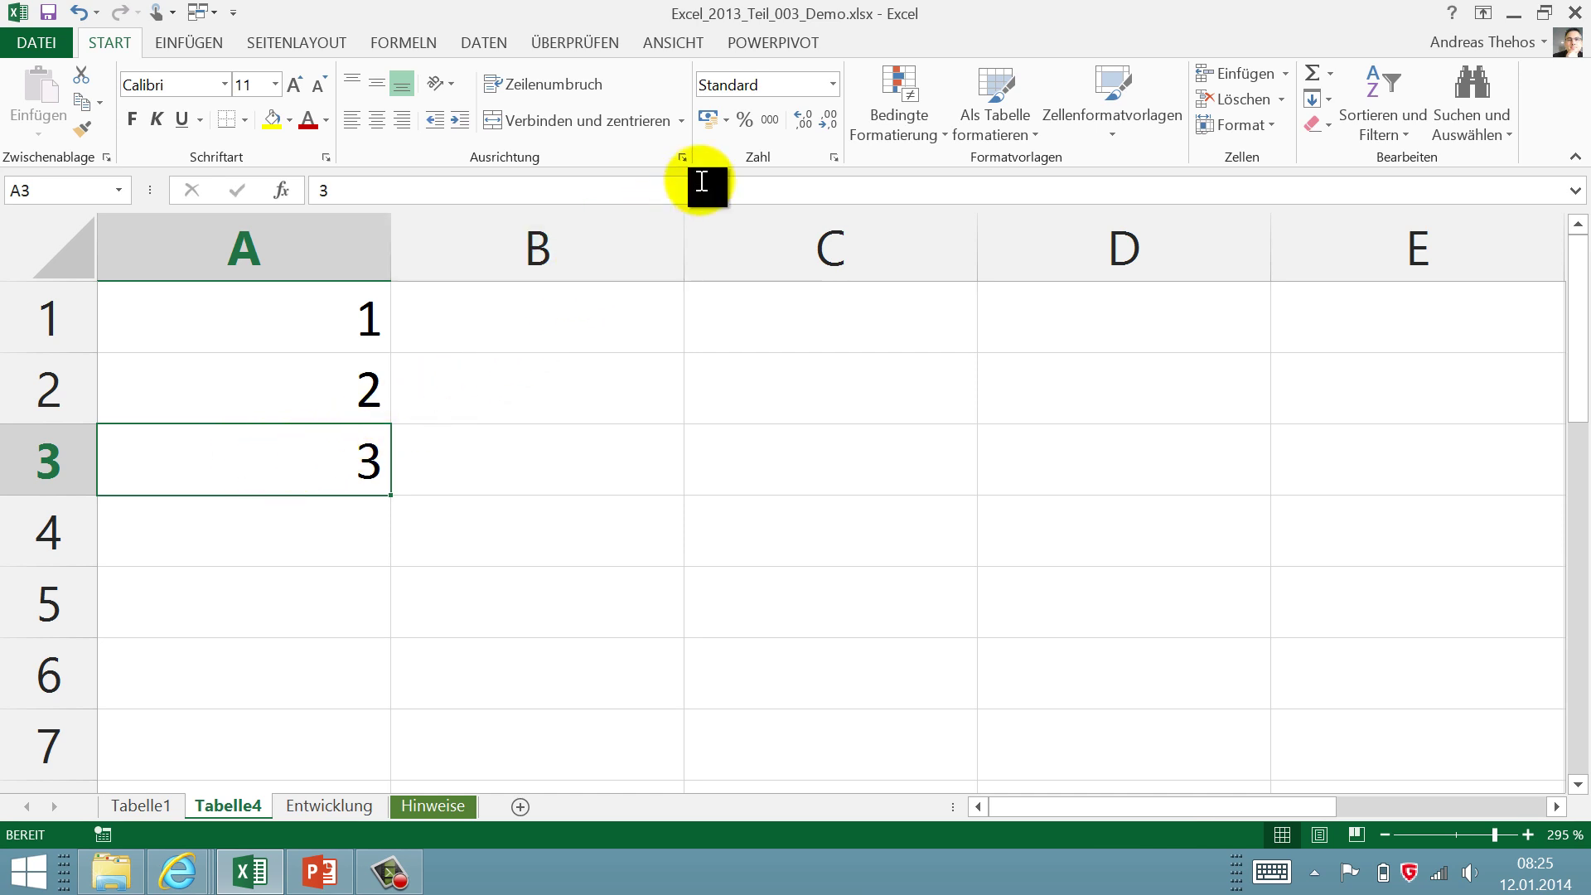
pyautogui.click(772, 84)
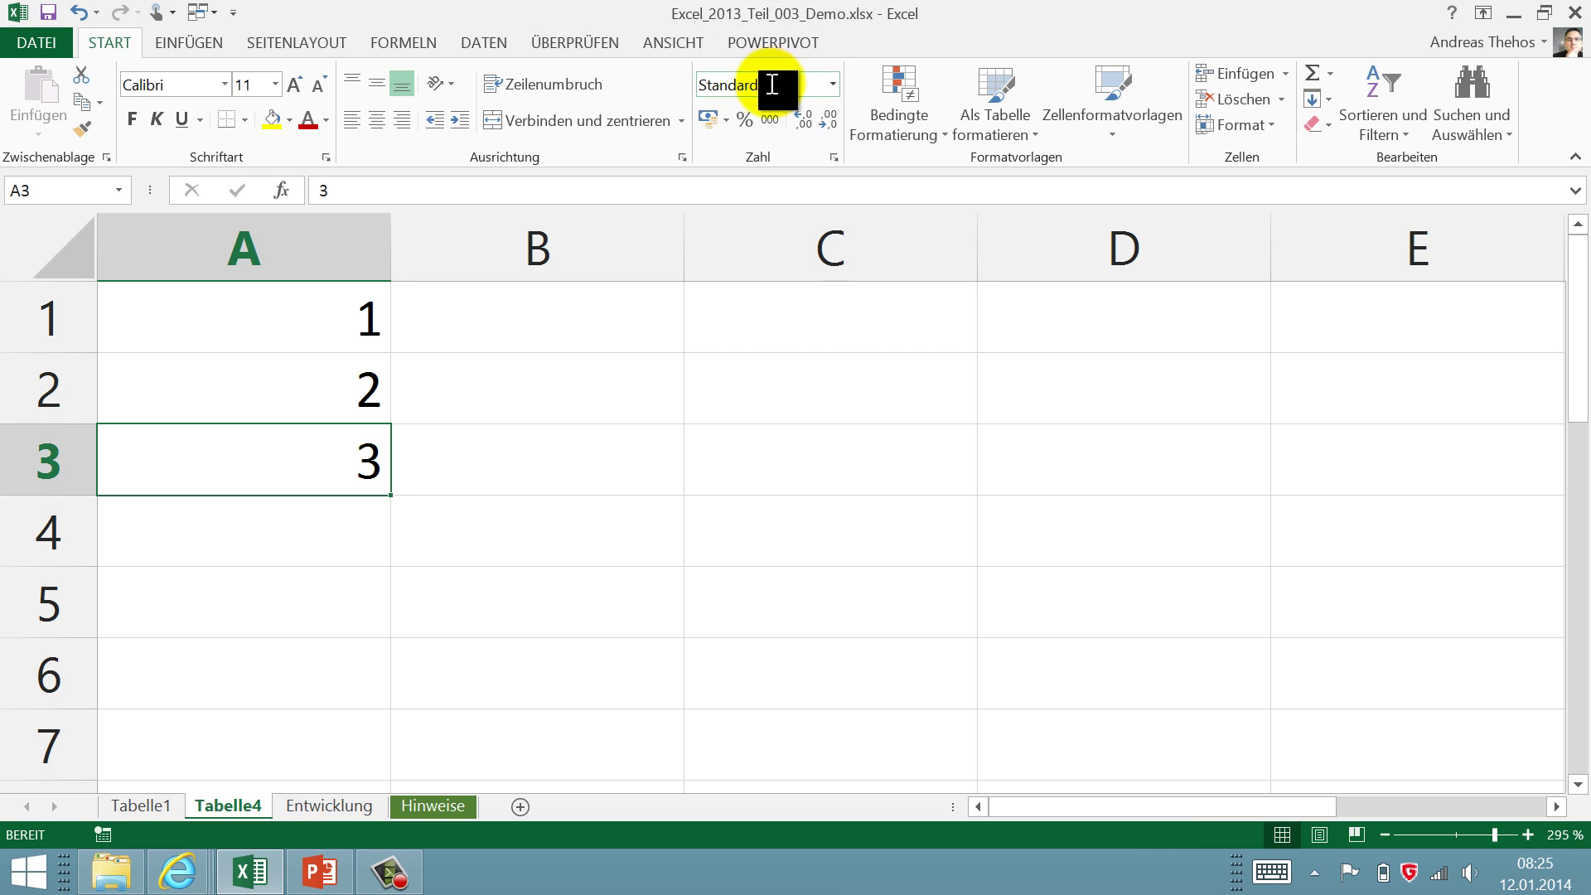
pyautogui.click(770, 83)
pyautogui.click(803, 126)
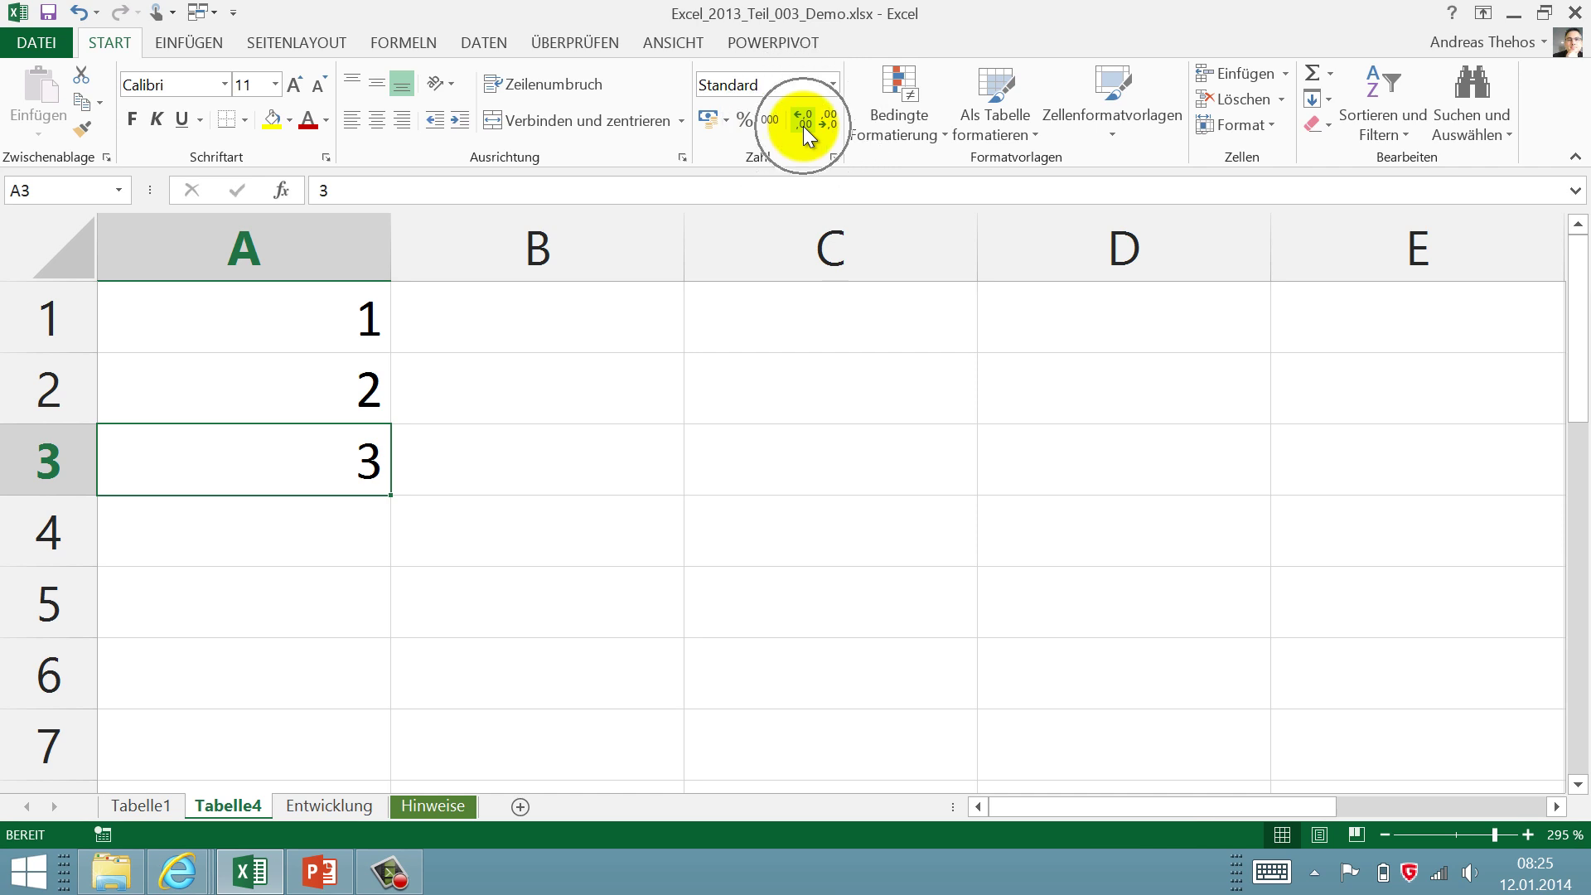
pyautogui.click(803, 126)
pyautogui.click(803, 126)
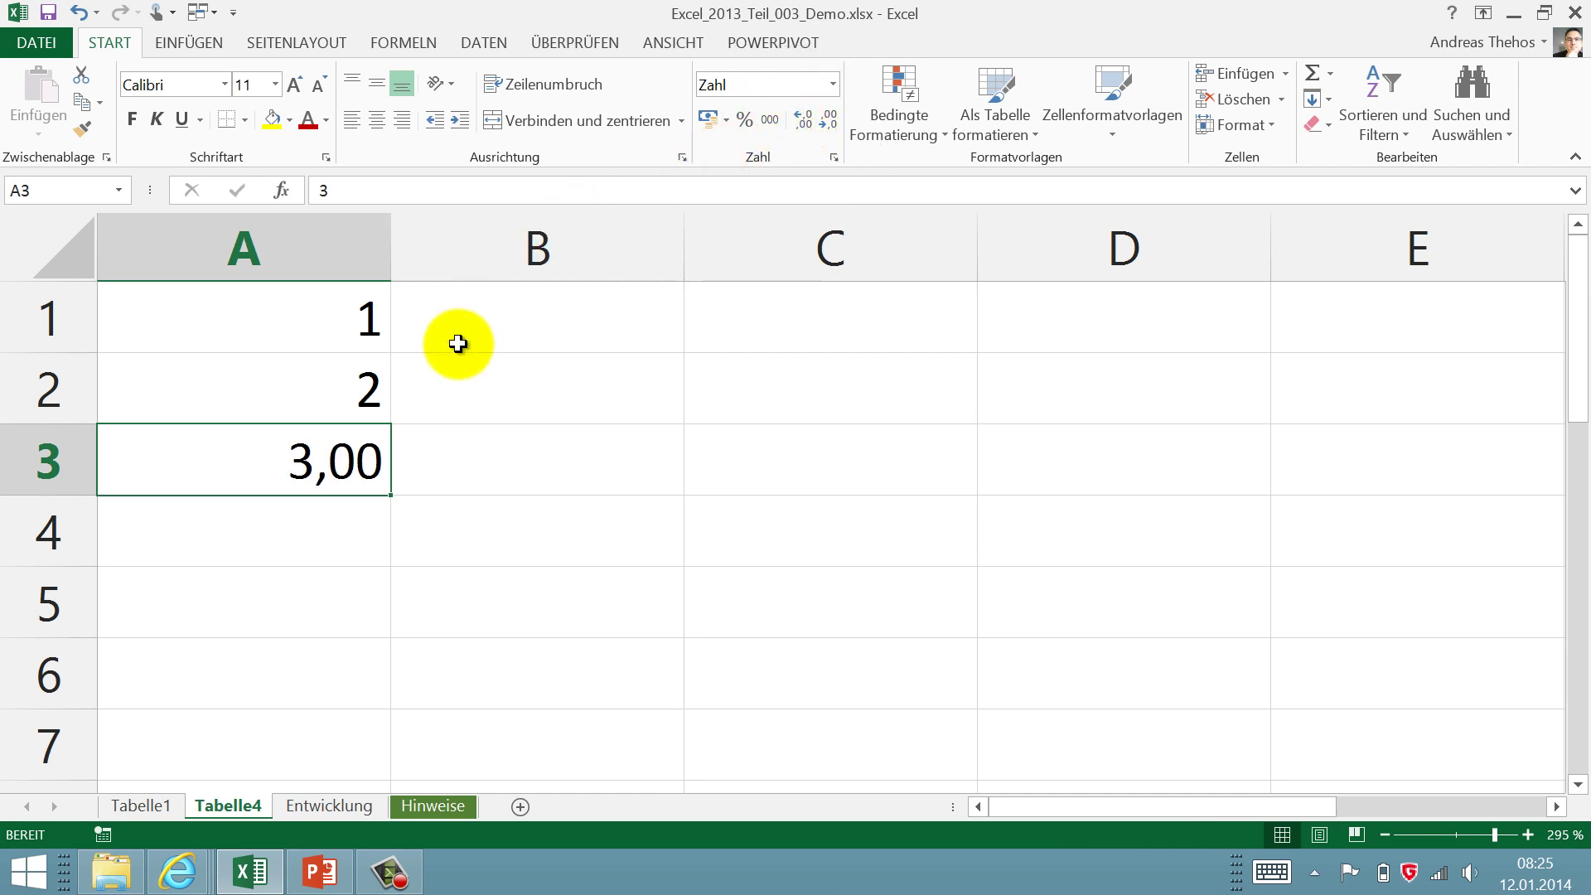
# - Add two decimal places to A1 from the mini toolbar so it reads 1,00, leaving A2 at 2
pyautogui.rightClick(319, 328)
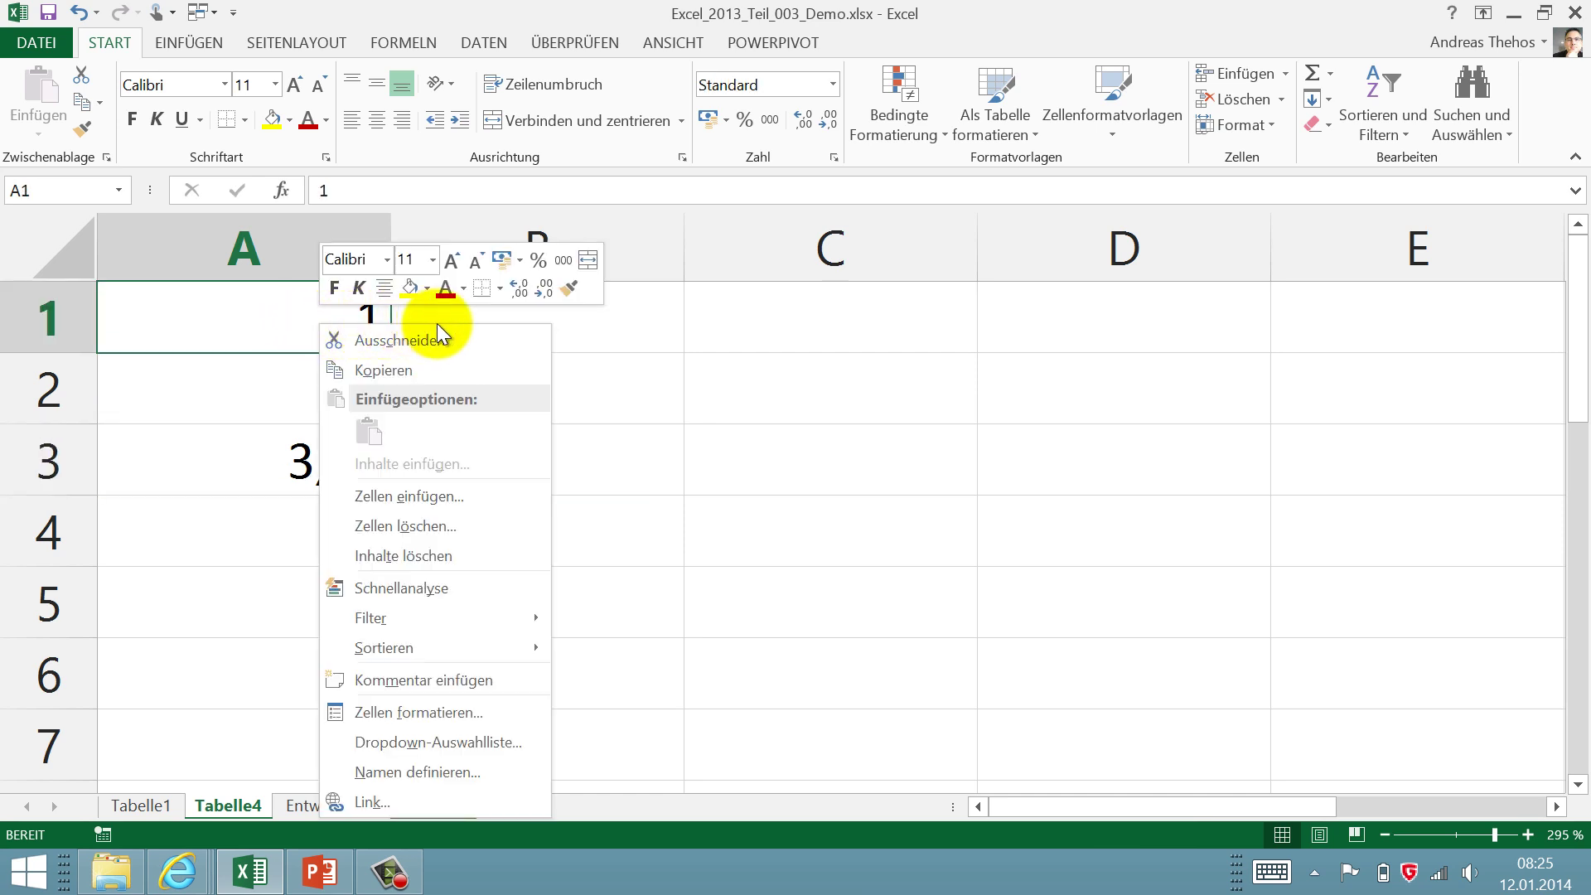
pyautogui.click(524, 291)
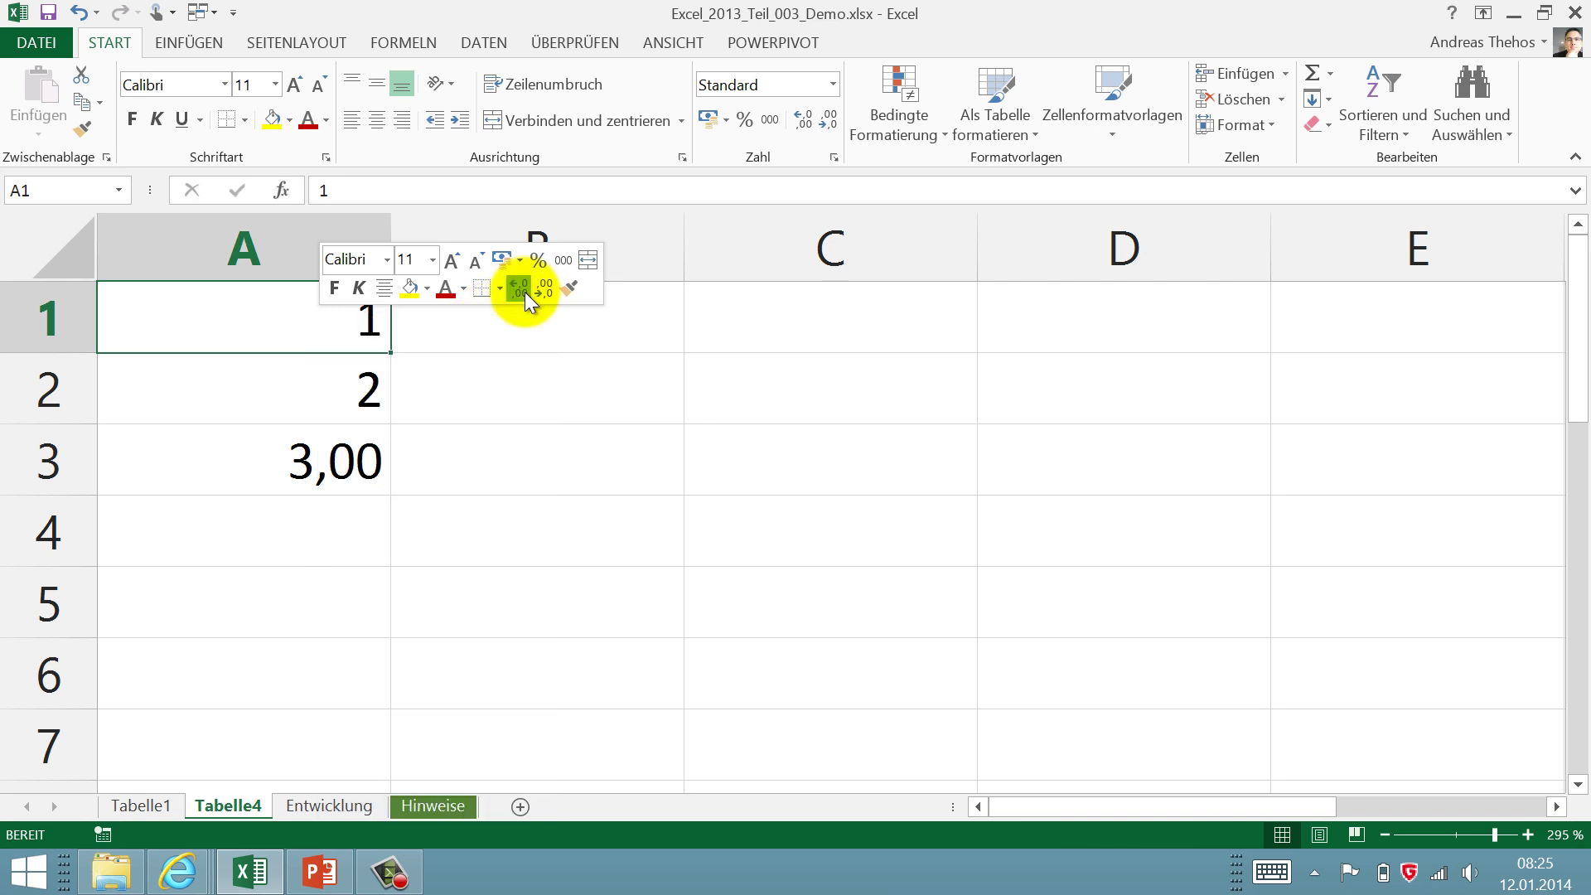
pyautogui.click(524, 291)
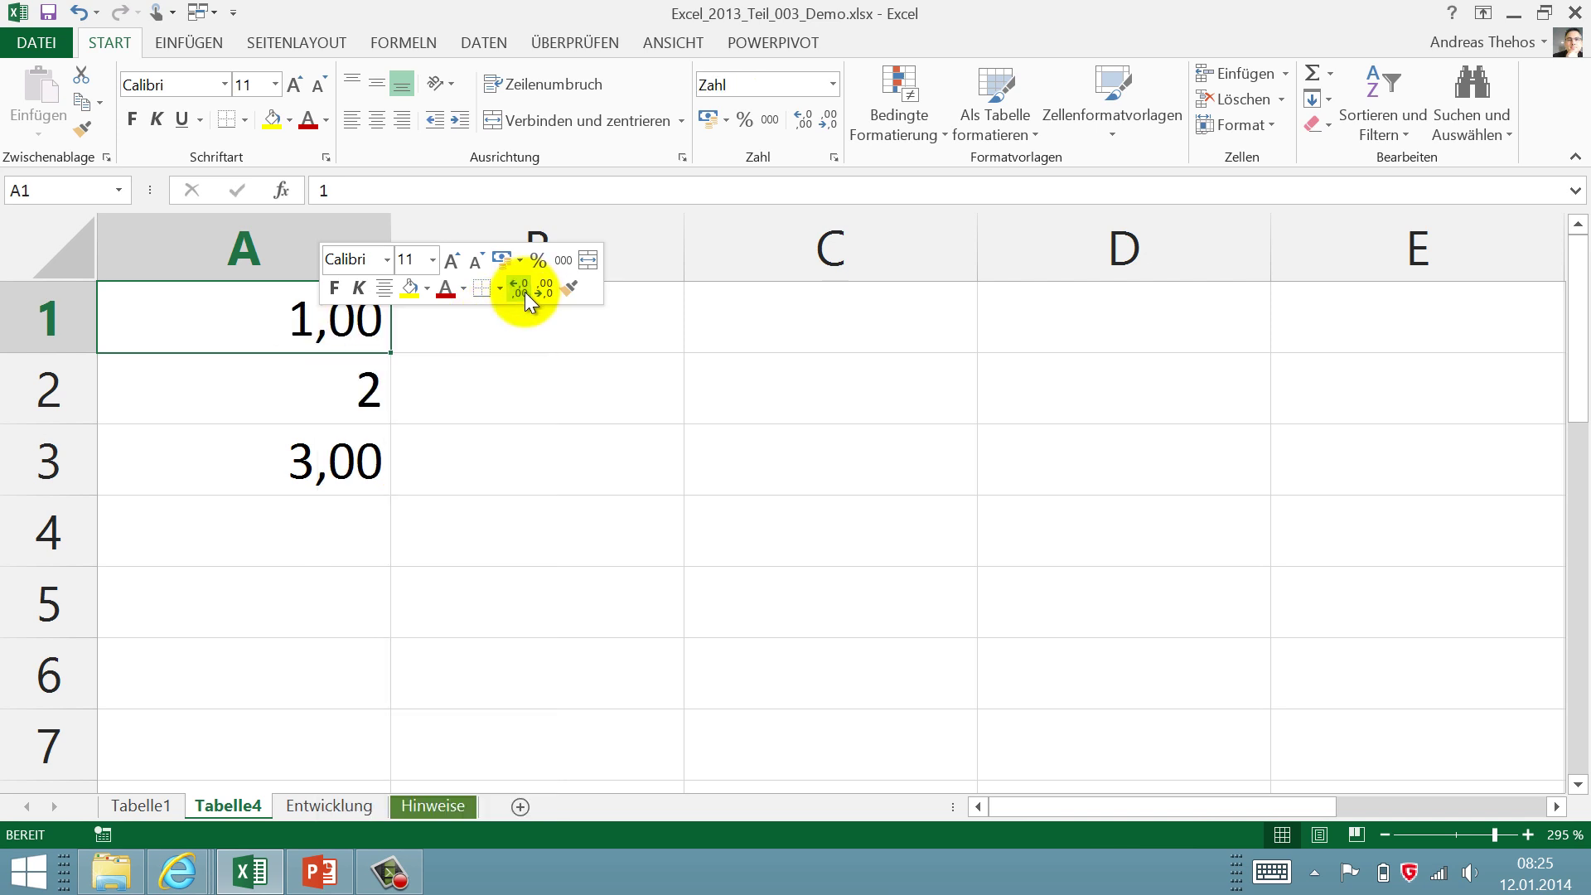
pyautogui.click(440, 396)
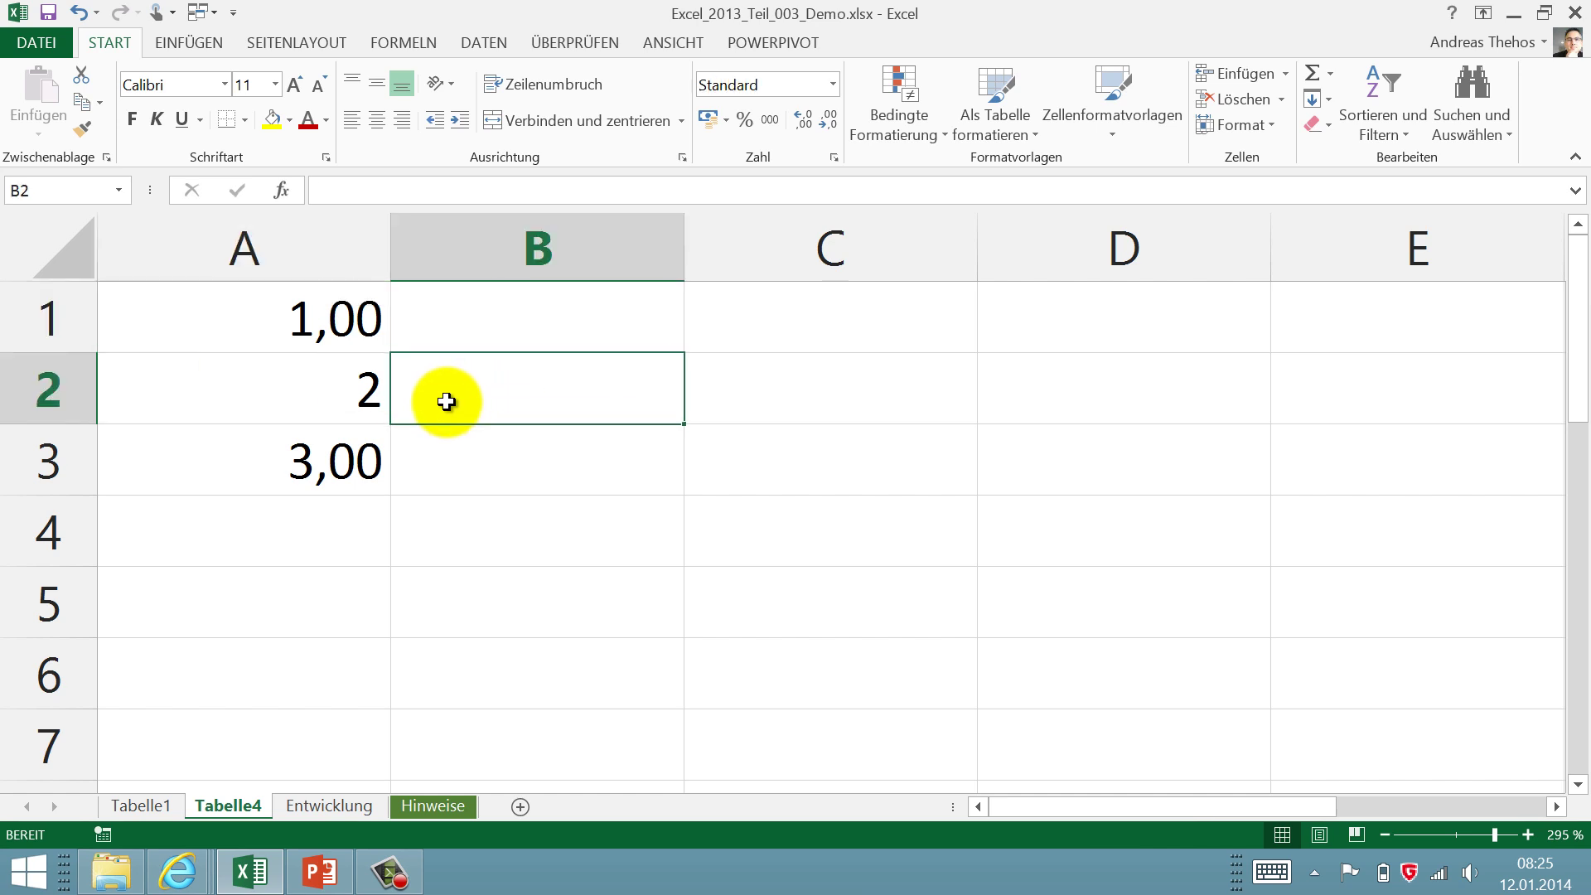
pyautogui.click(356, 399)
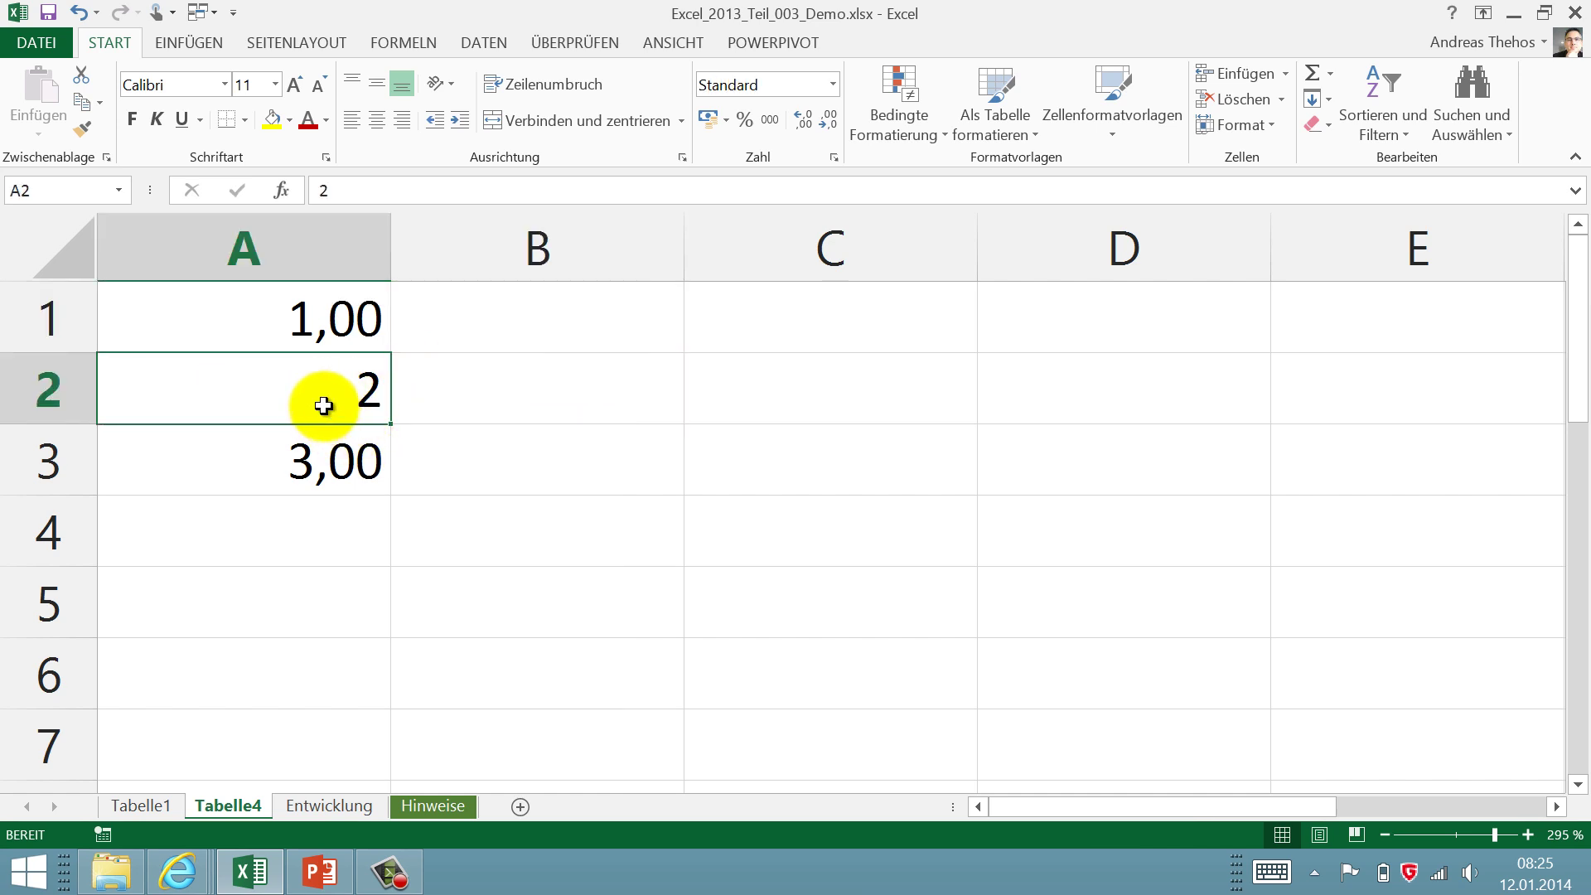
pyautogui.click(336, 336)
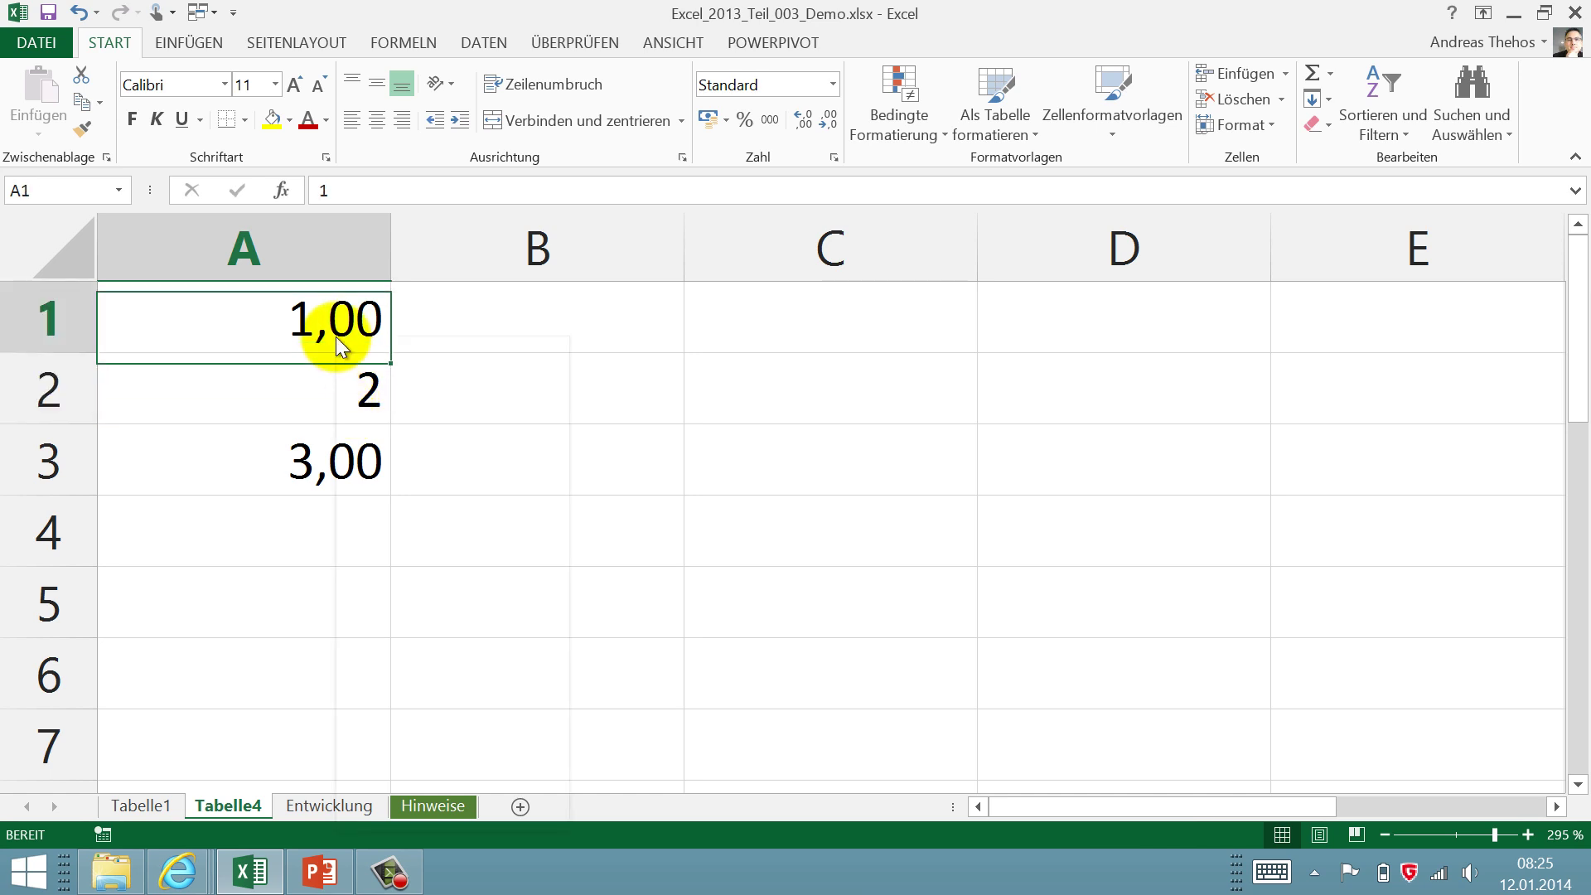
pyautogui.rightClick(350, 340)
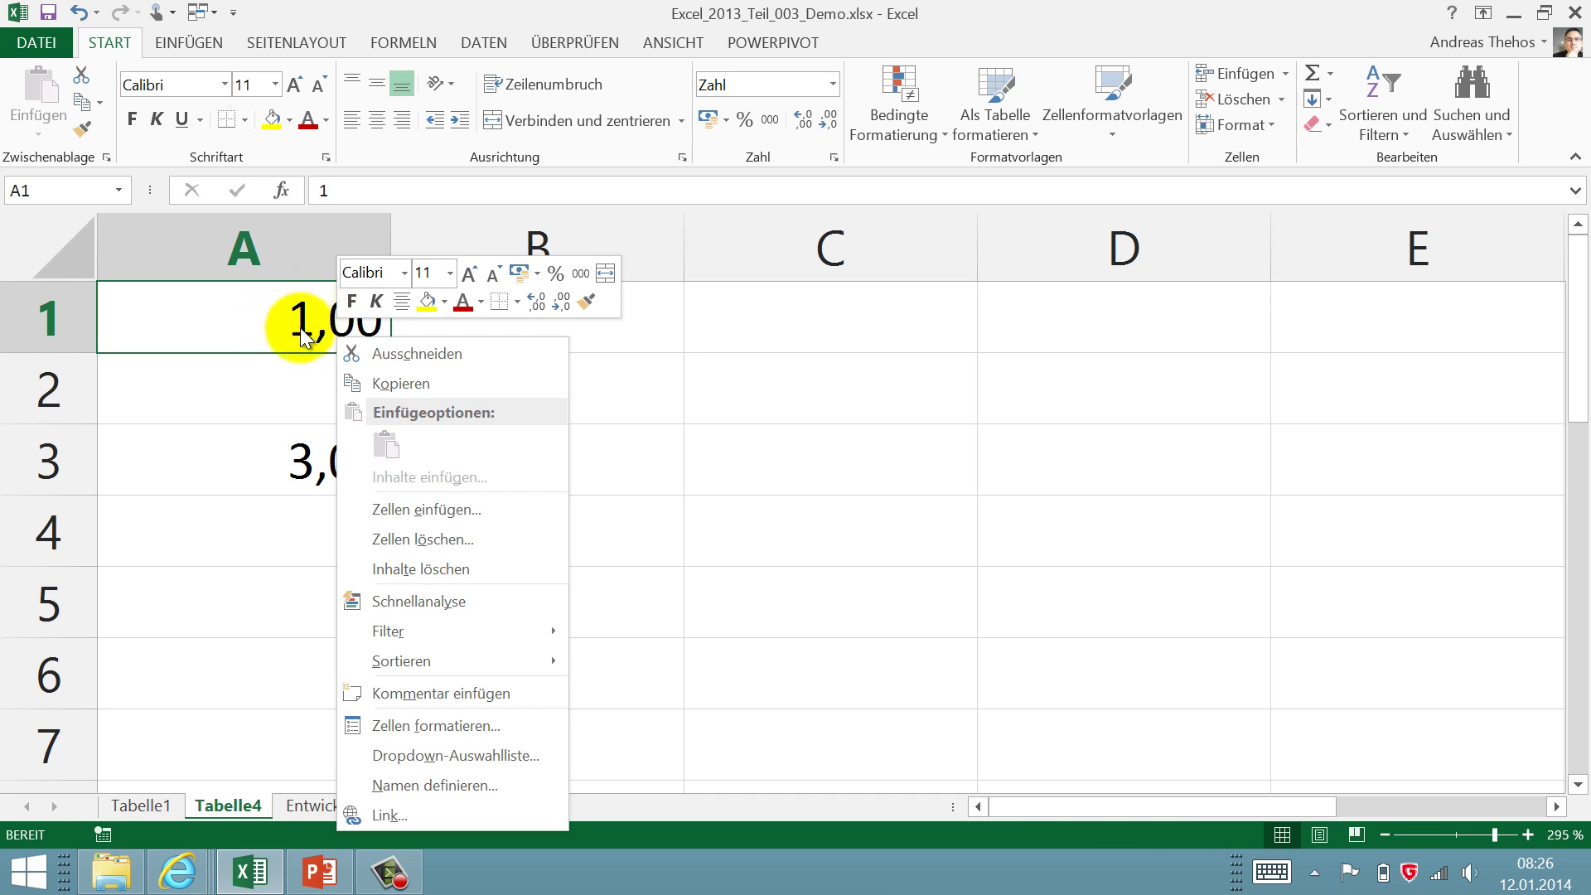
# - Fill A1 yellow and copy its format onto A2, which now shows 2,00 on yellow
pyautogui.click(425, 302)
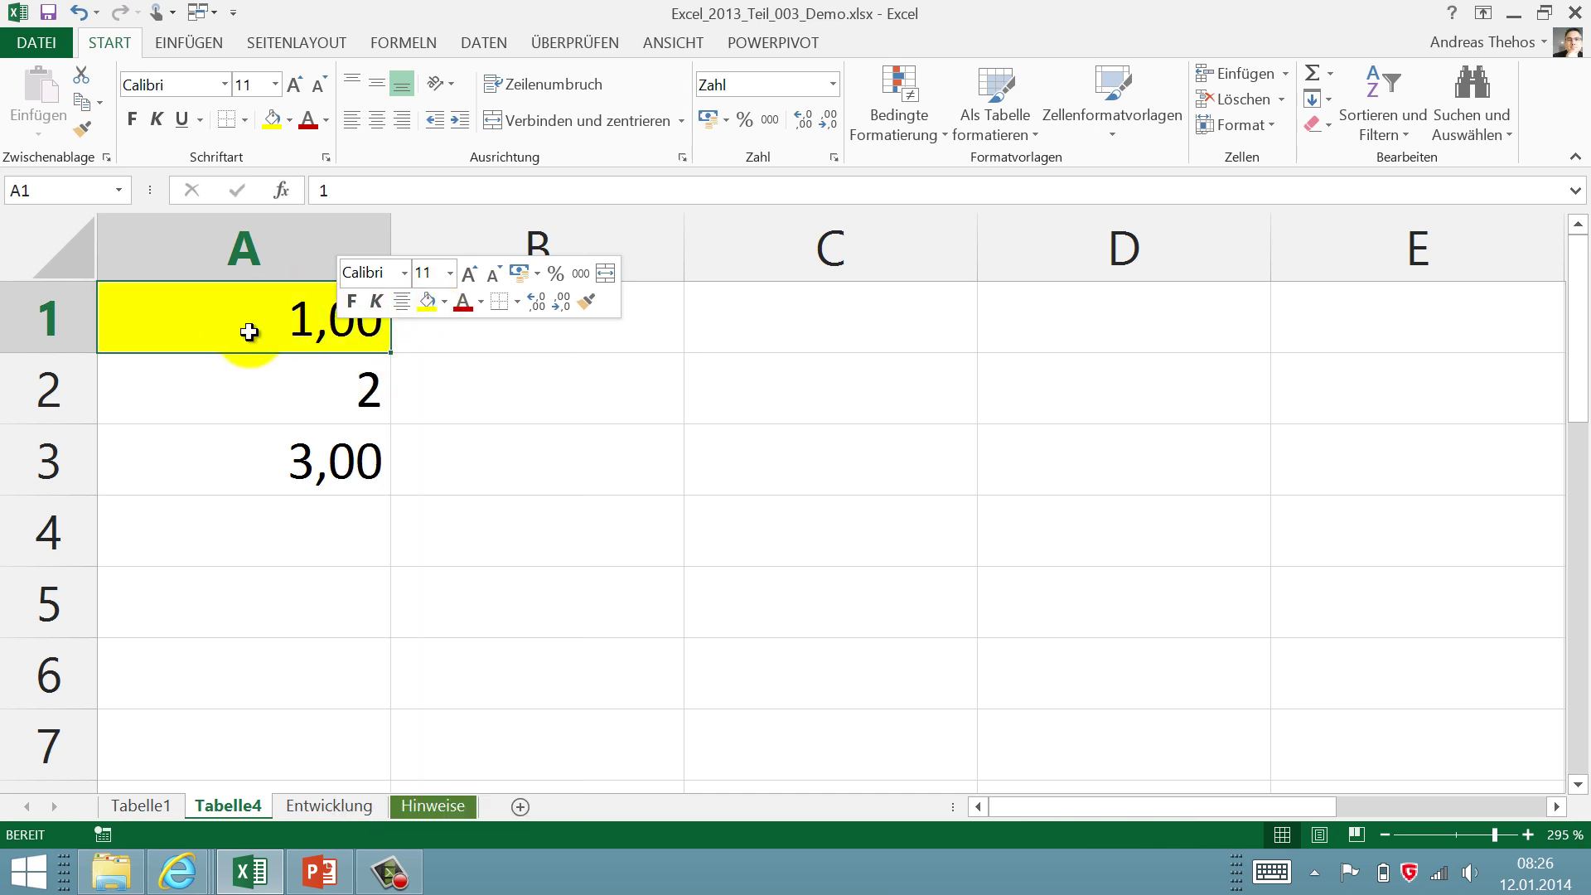
pyautogui.click(582, 304)
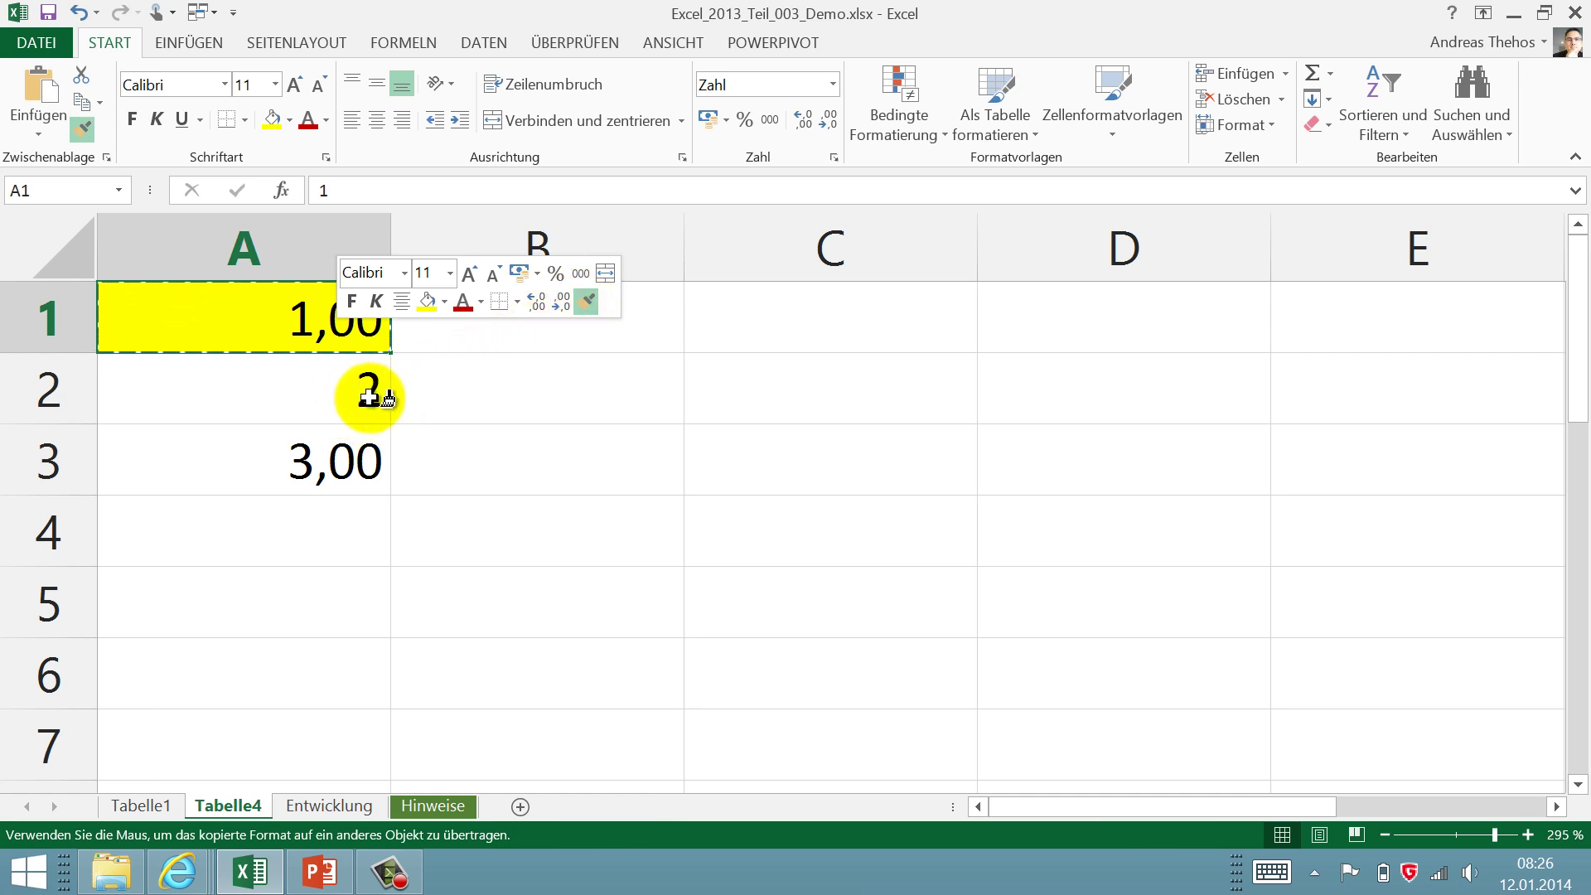
pyautogui.click(353, 388)
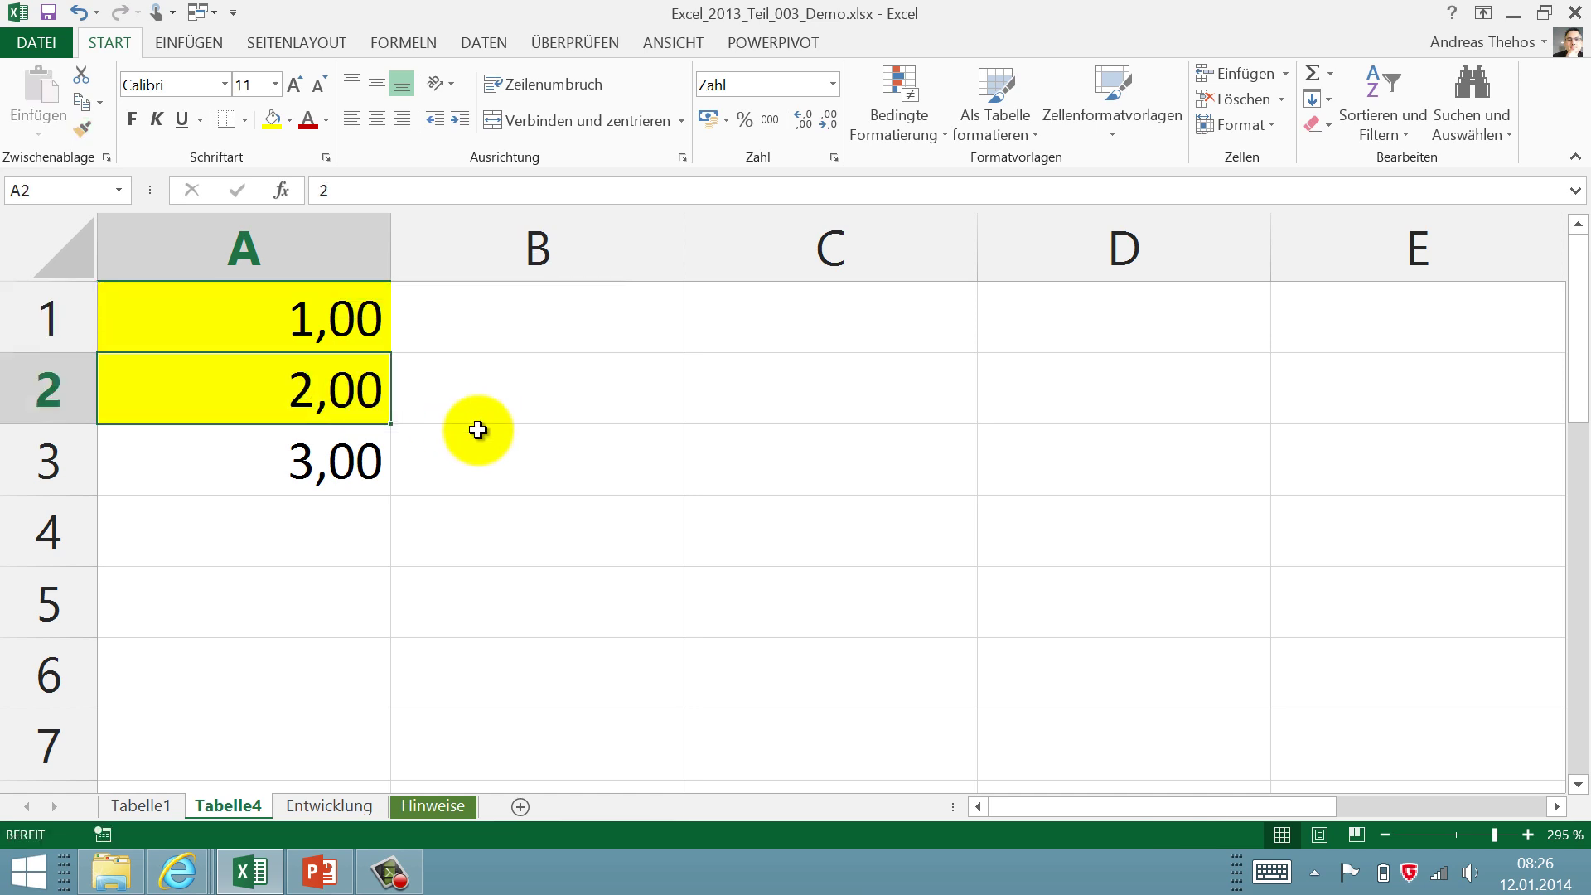
pyautogui.click(723, 391)
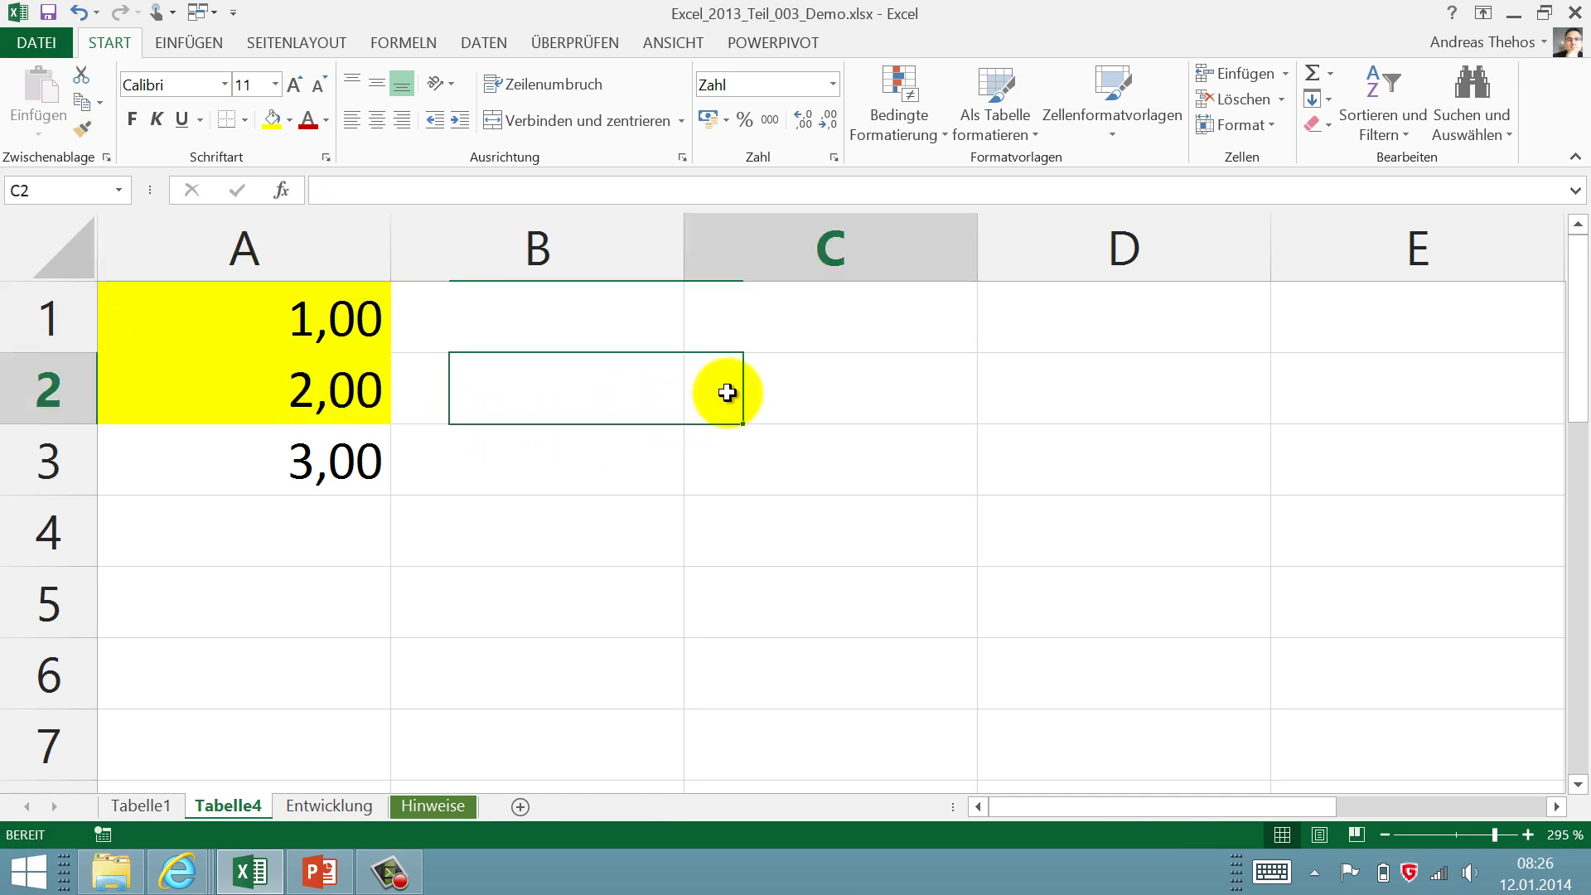
# - Enter 1, 2 and 3 into C2, C3 and C4
pyautogui.write('1')
pyautogui.press('Return')
pyautogui.write('2')
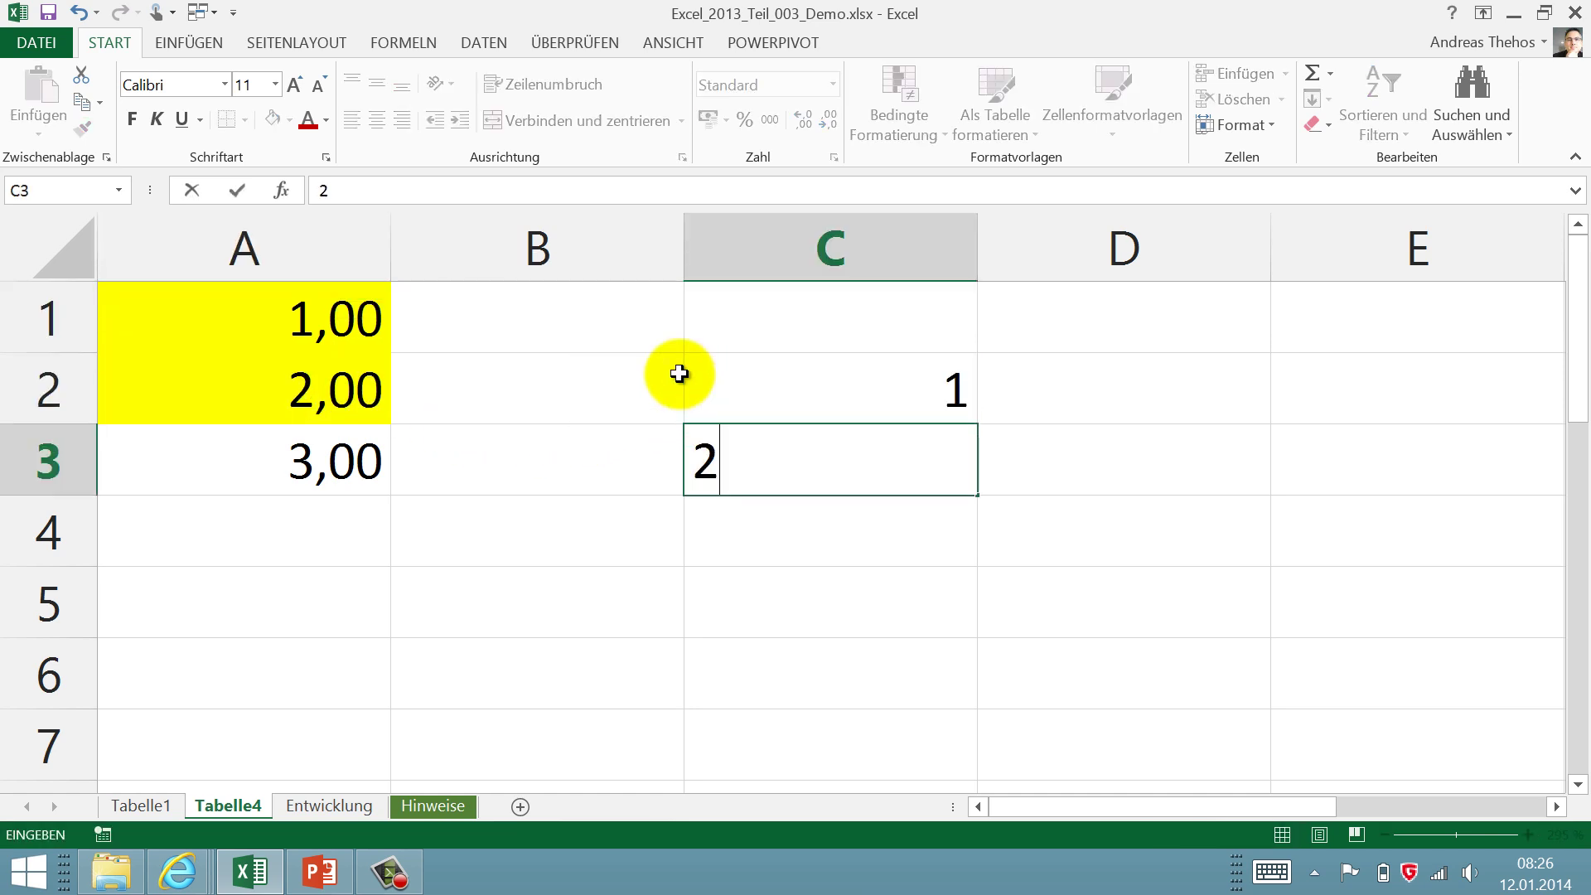
pyautogui.press('Return')
pyautogui.write('3')
pyautogui.press('Return')
# - Copy A2's yellow two-decimal format onto C2, C4 and A3
pyautogui.click(332, 391)
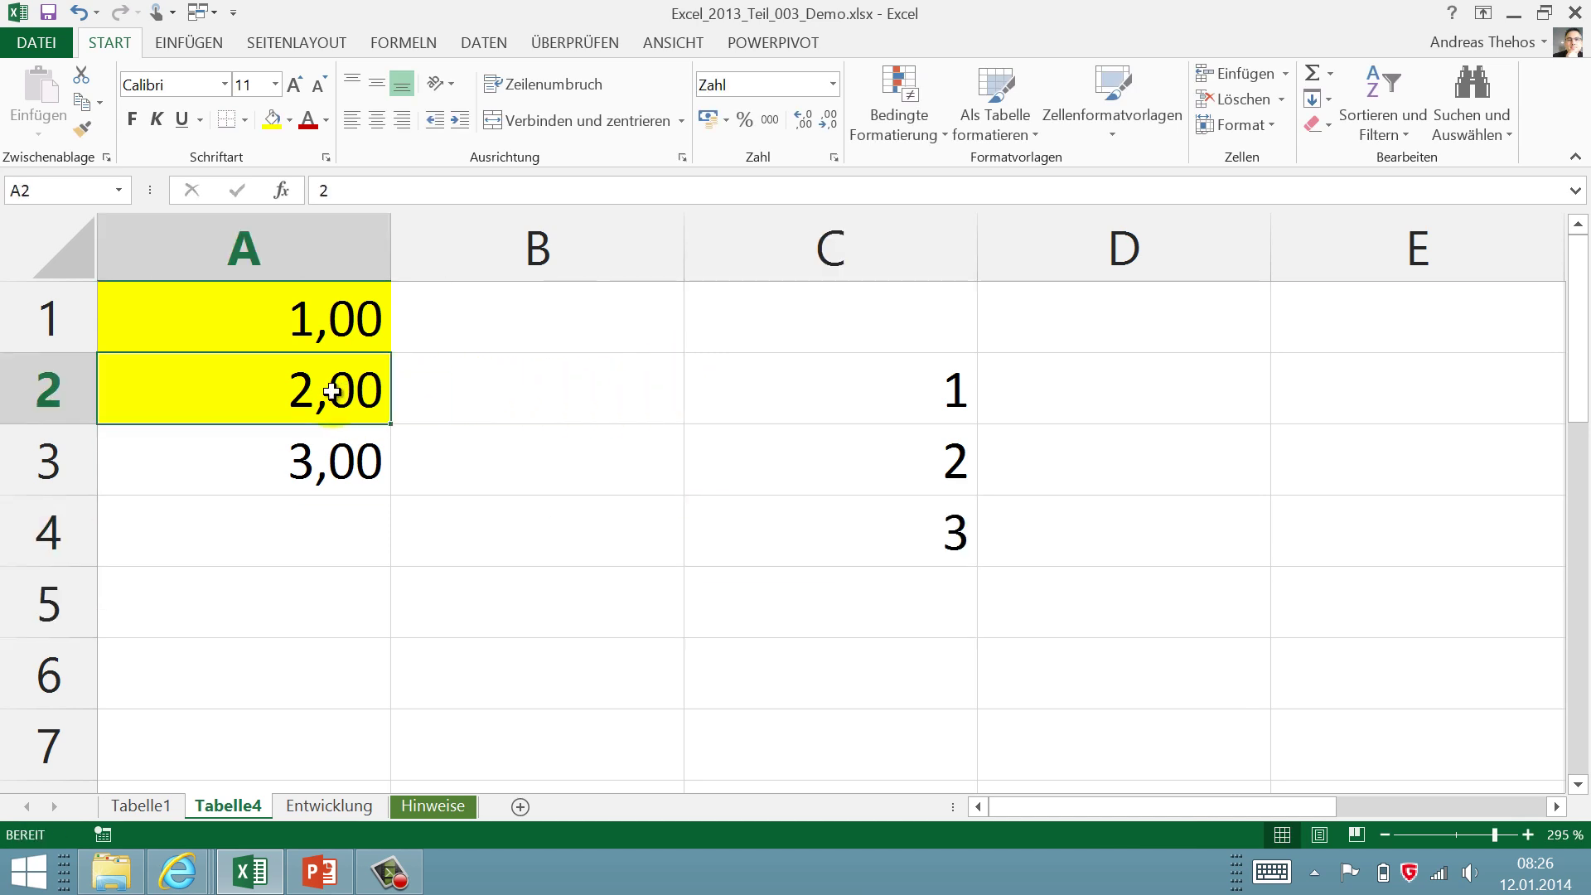
pyautogui.rightClick(248, 373)
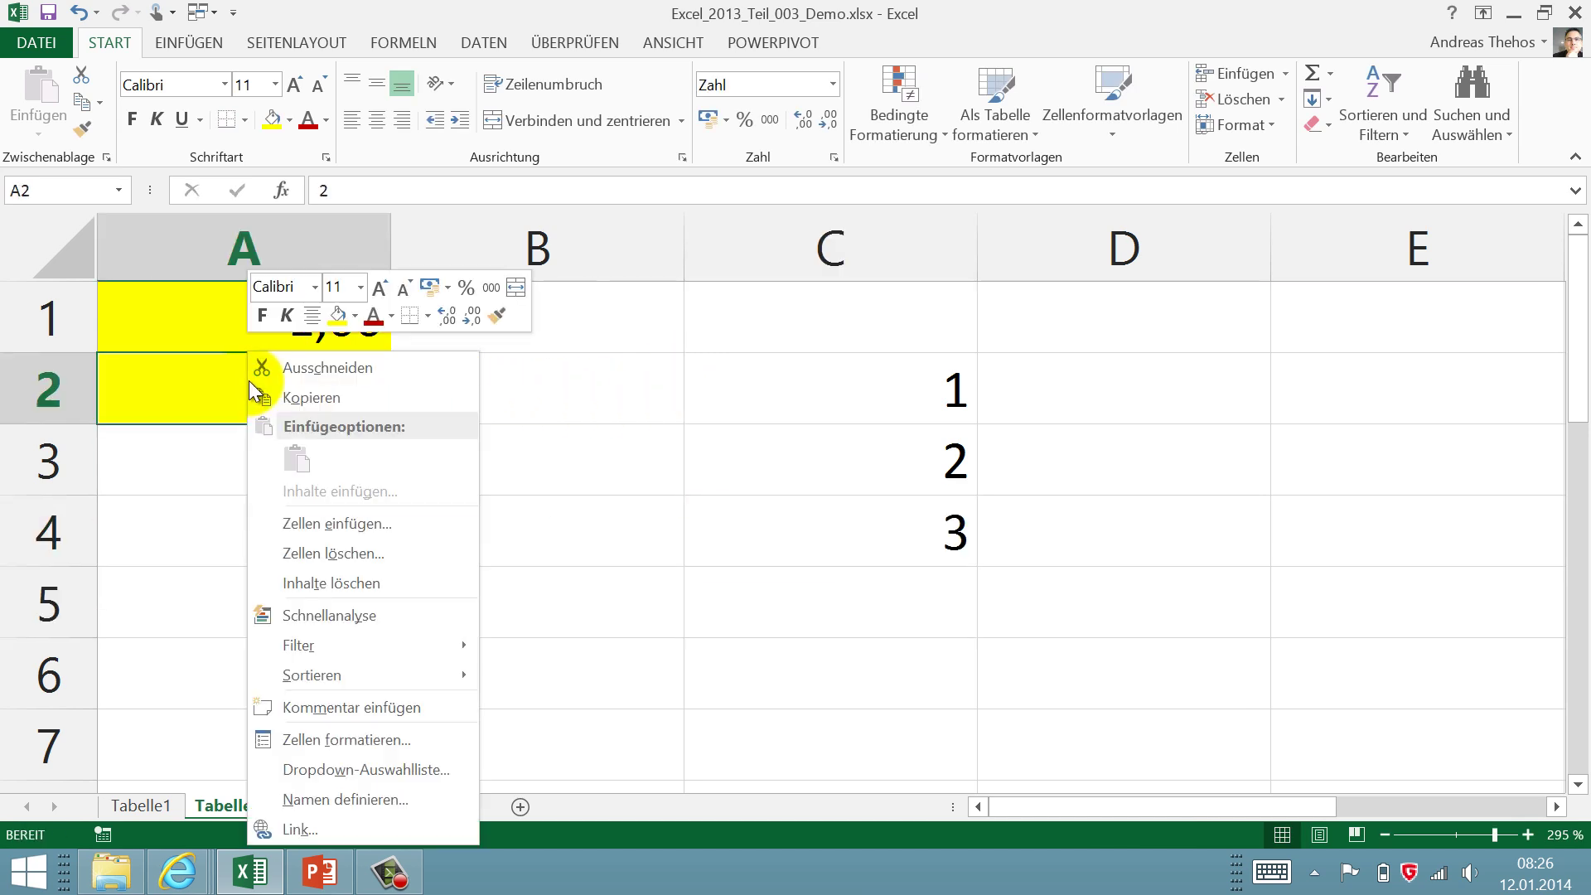
pyautogui.click(494, 315)
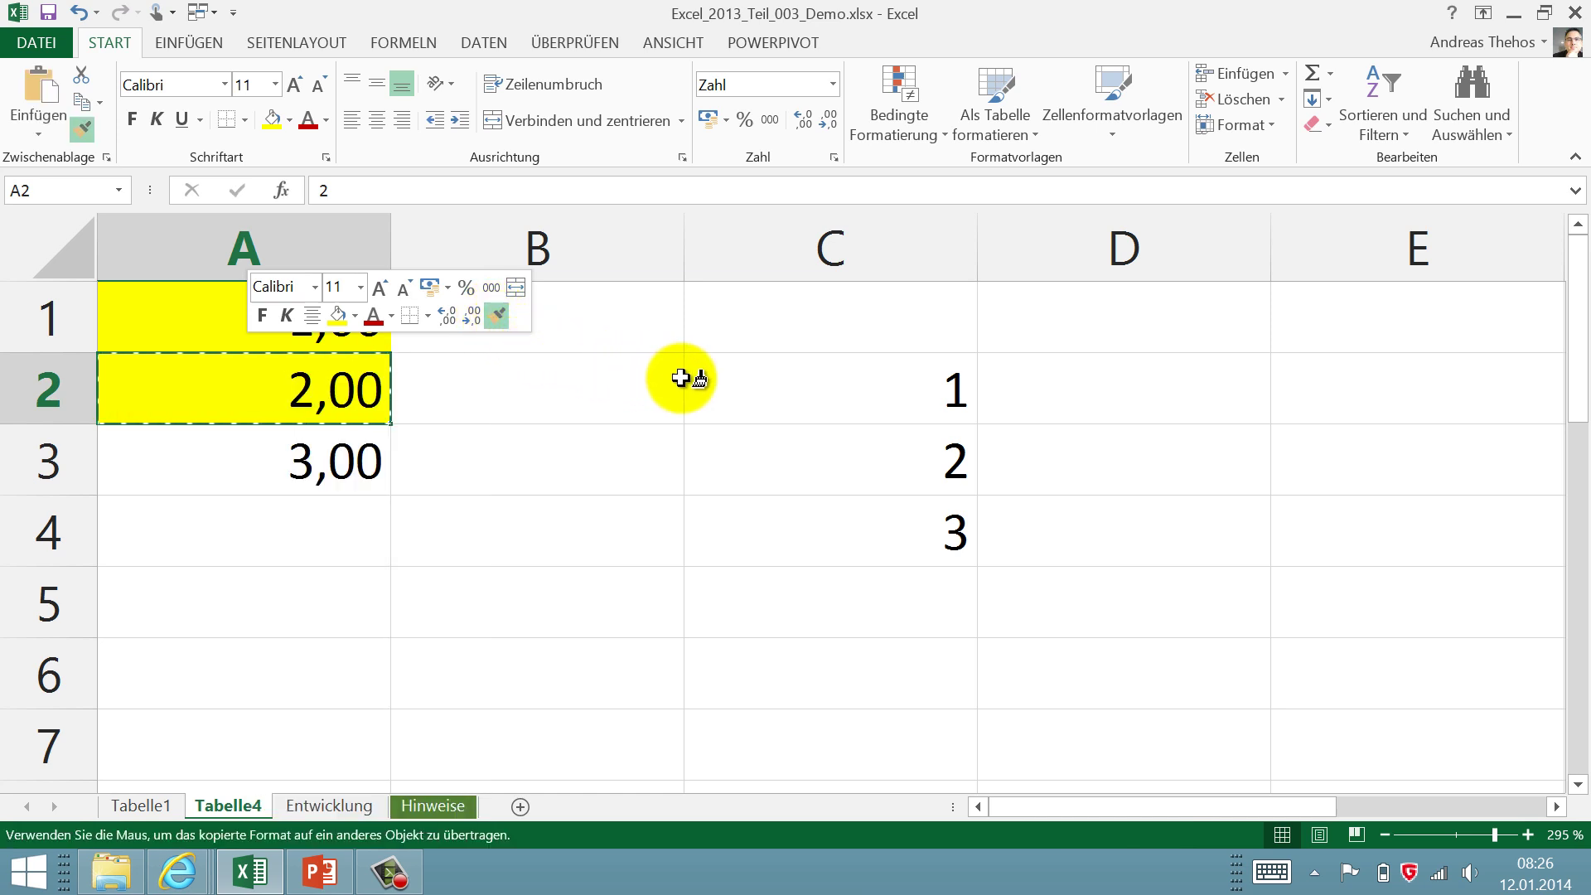
pyautogui.click(746, 386)
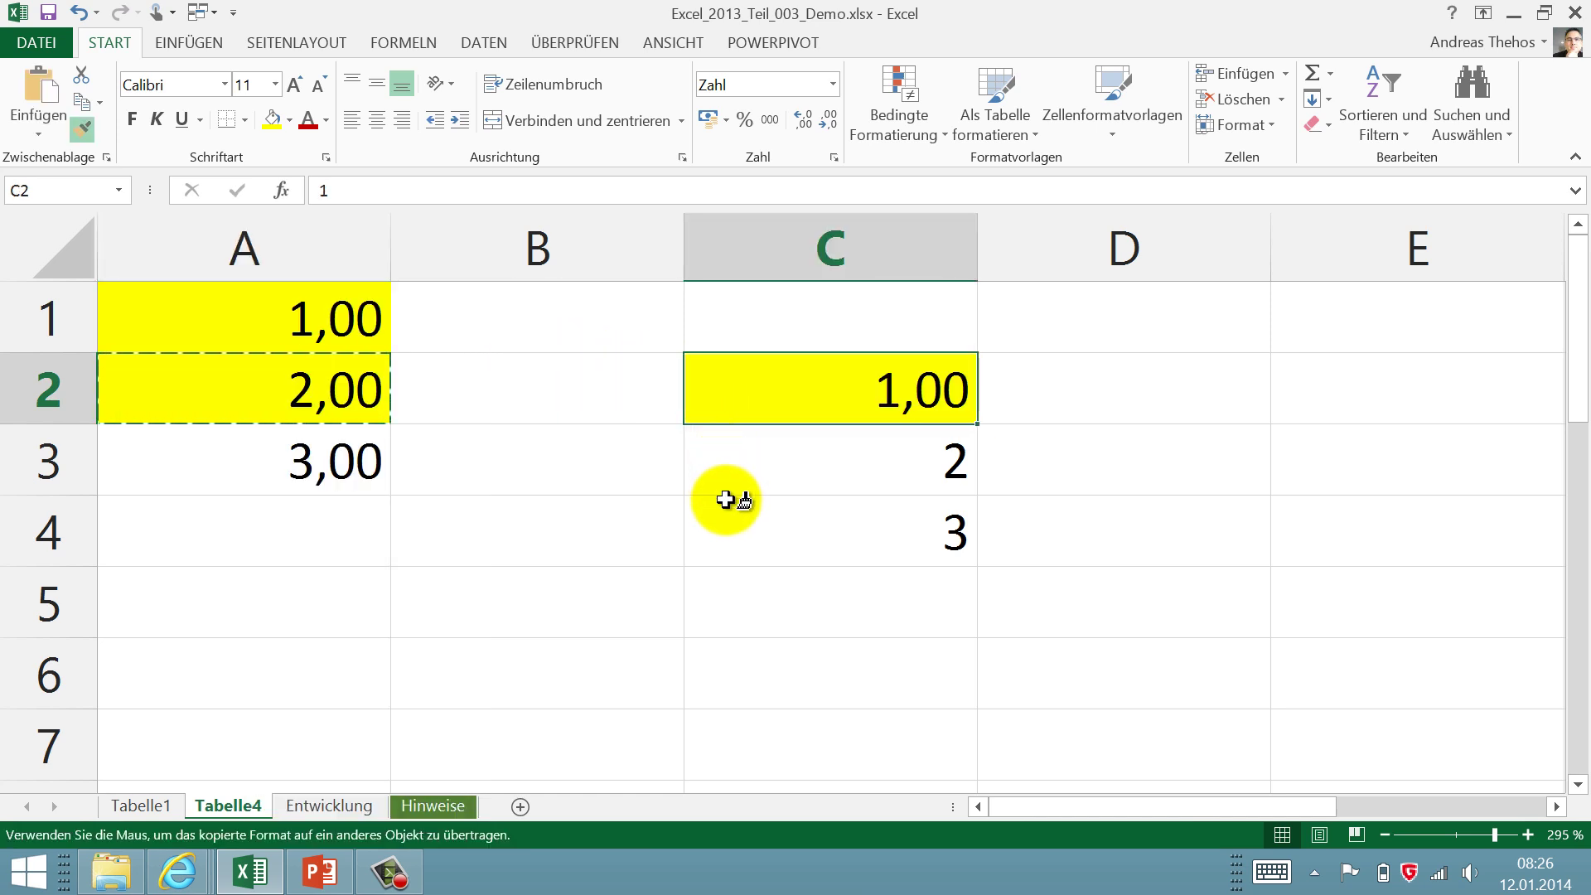
pyautogui.click(734, 525)
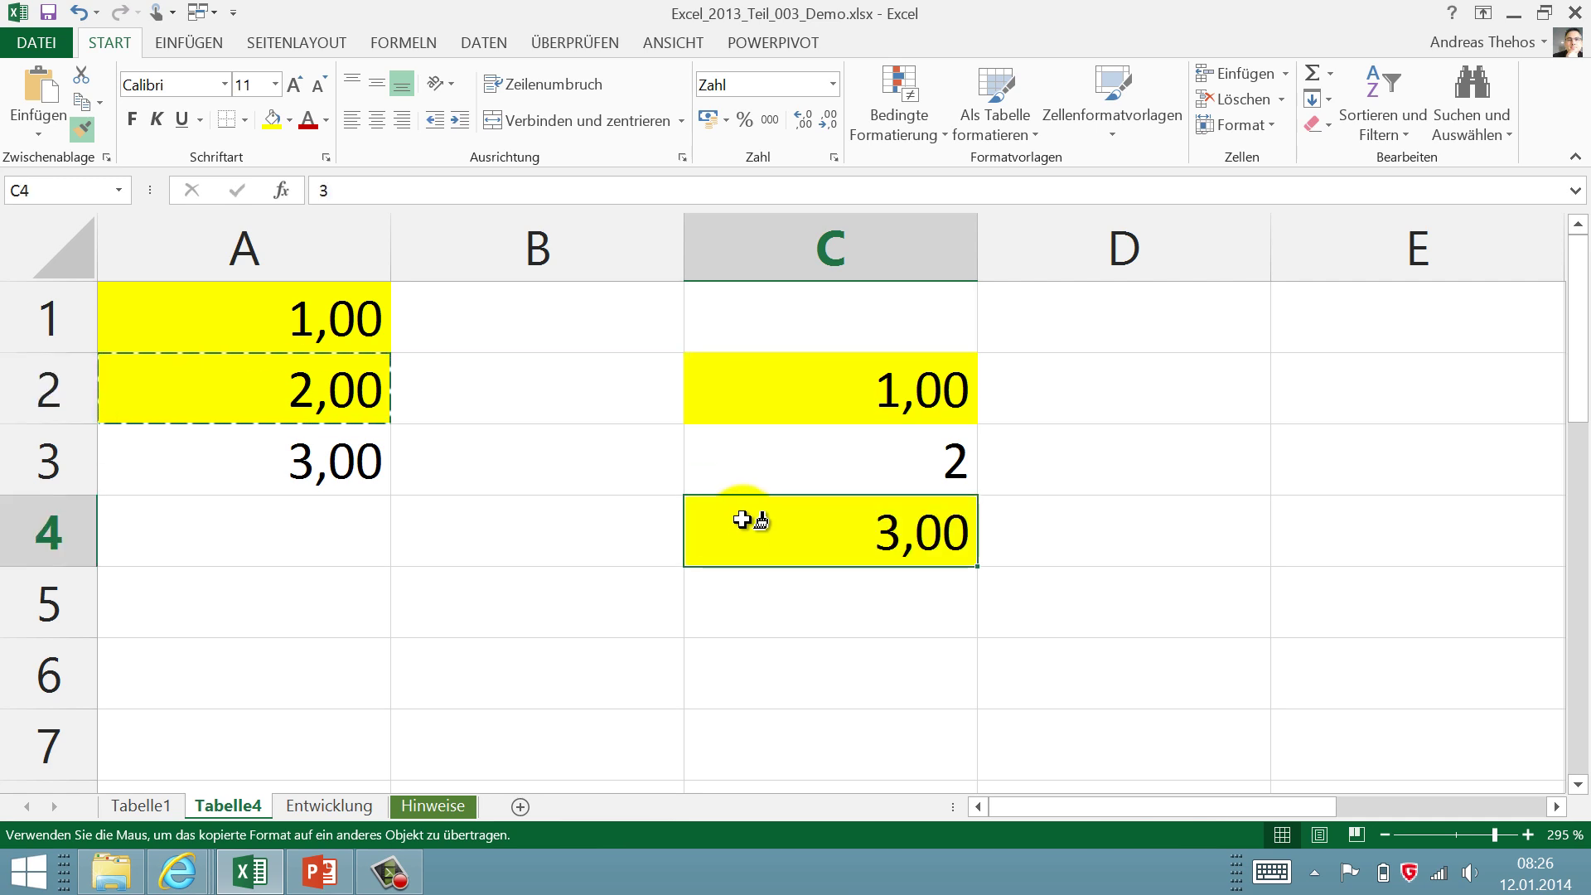
pyautogui.click(329, 458)
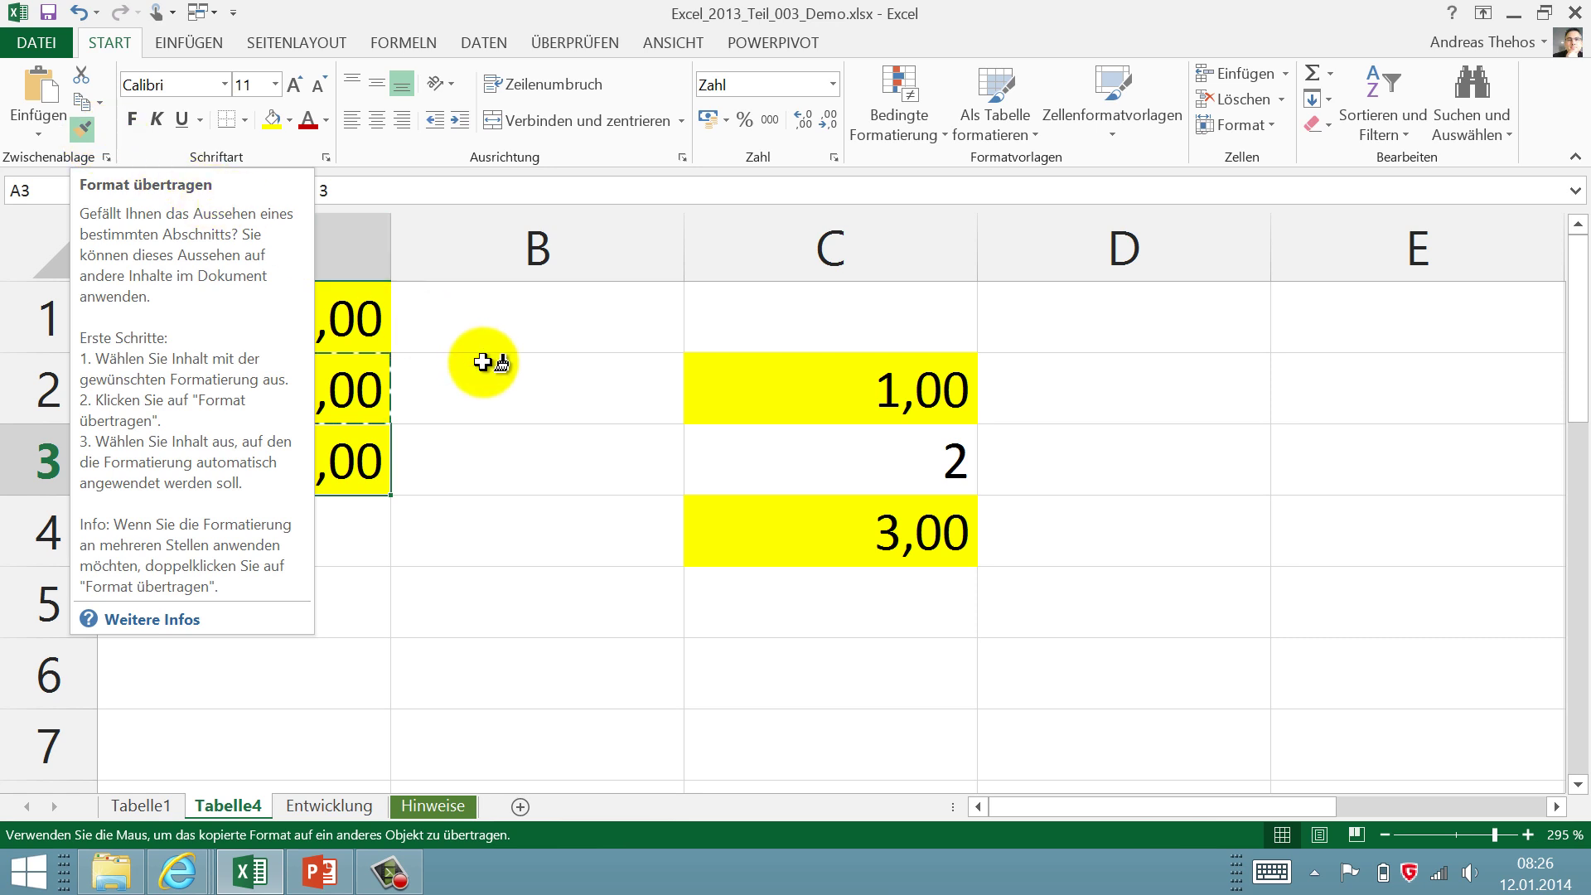
pyautogui.press('Escape')
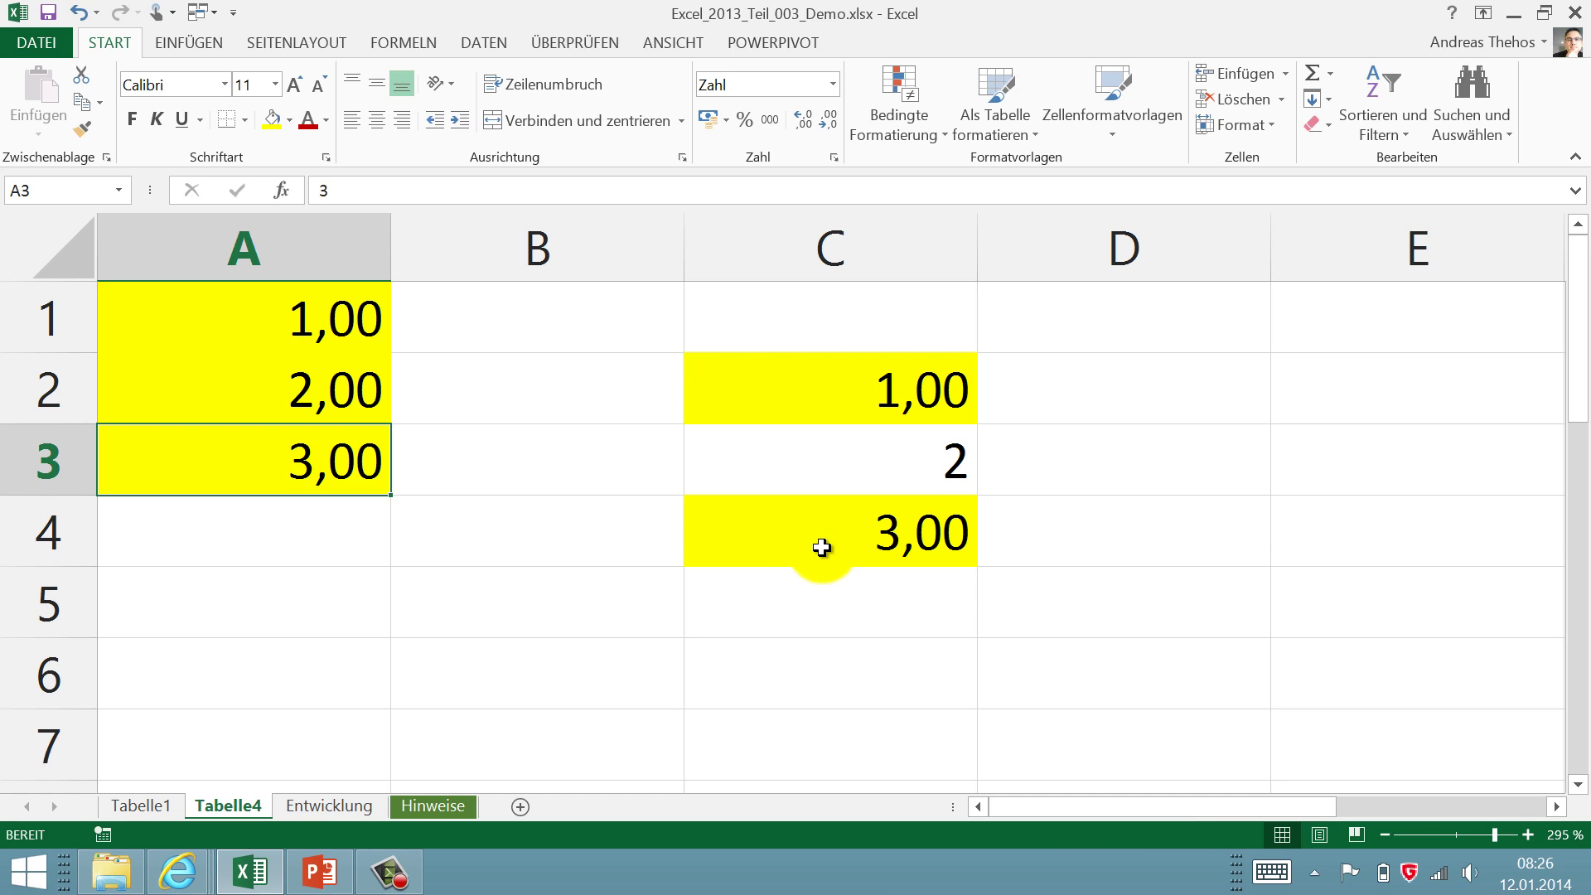
# - Paint E1's plain formatting over A1:C4 and delete all their values
pyautogui.click(1318, 319)
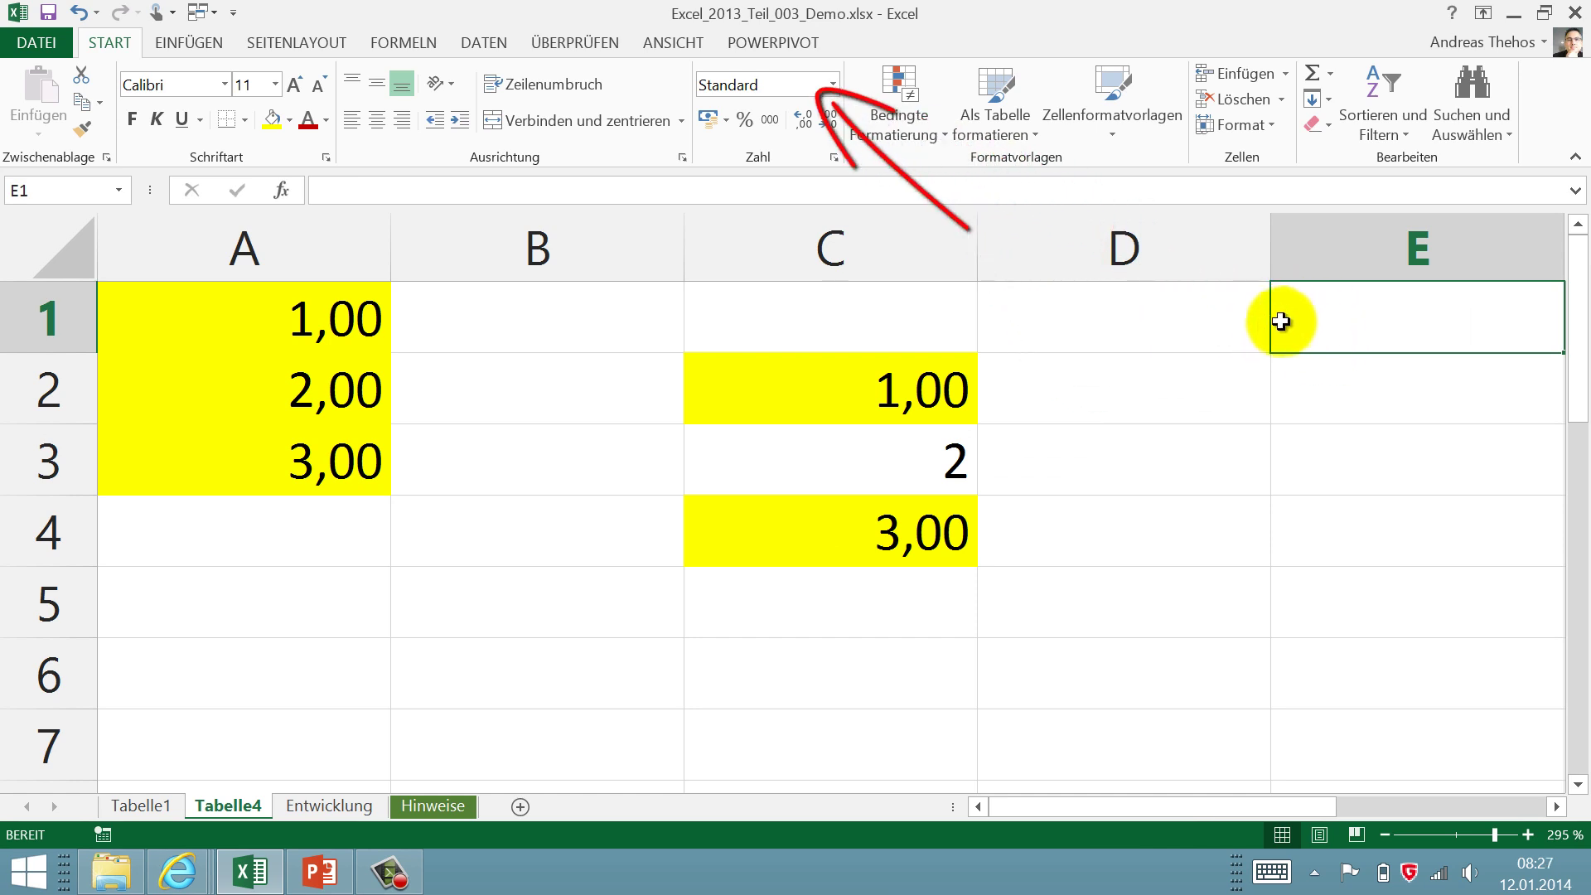
pyautogui.rightClick(1303, 314)
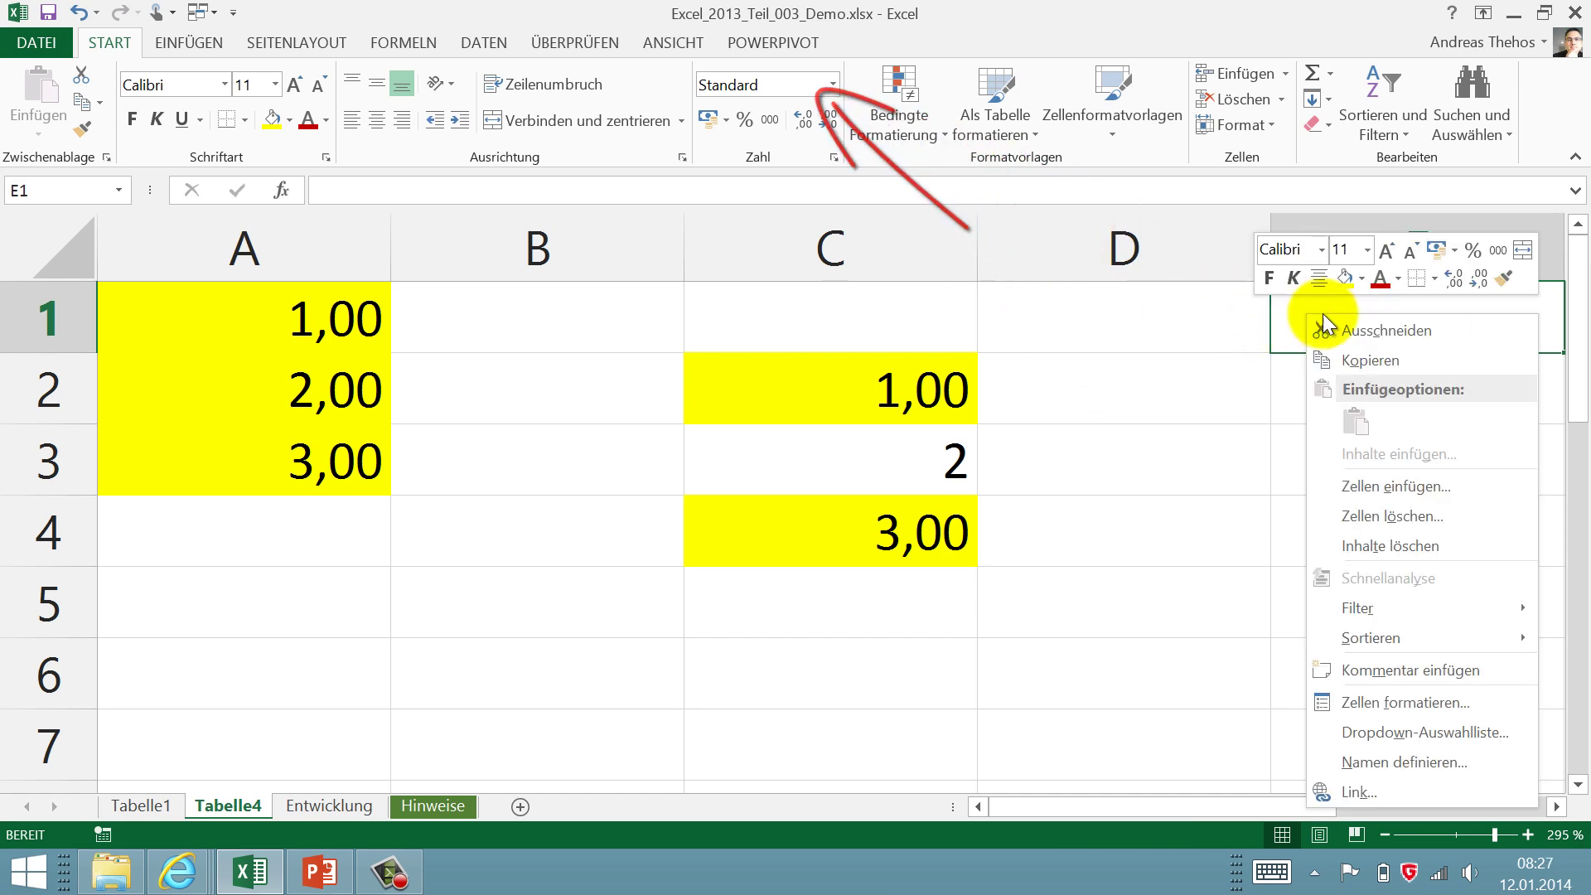
pyautogui.click(1504, 282)
pyautogui.moveTo(931, 519); pyautogui.dragTo(187, 292)
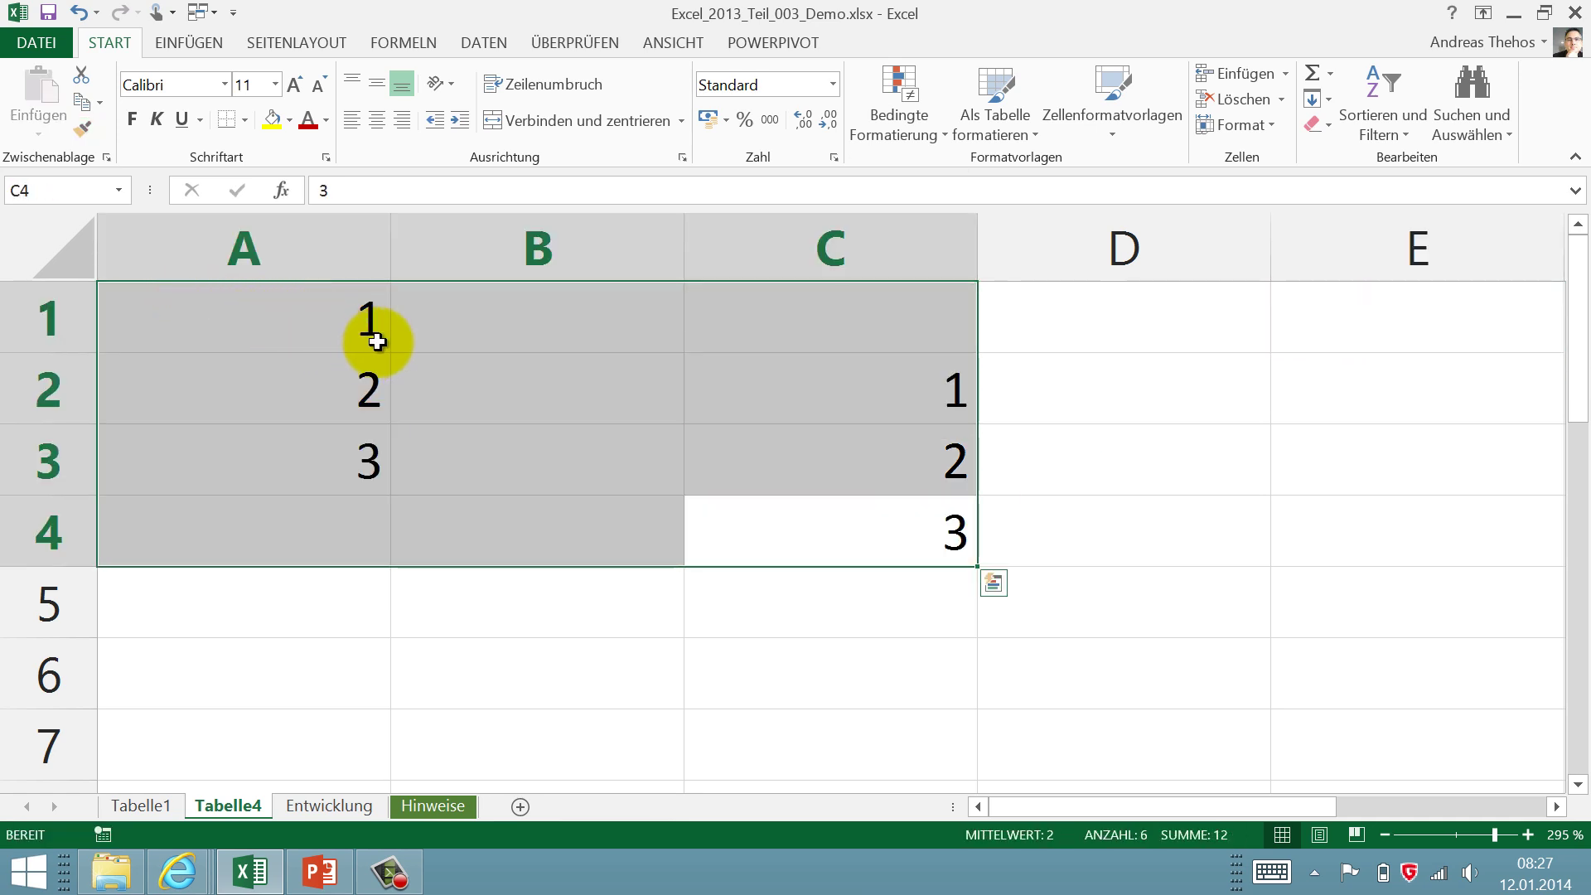
pyautogui.press('Delete')
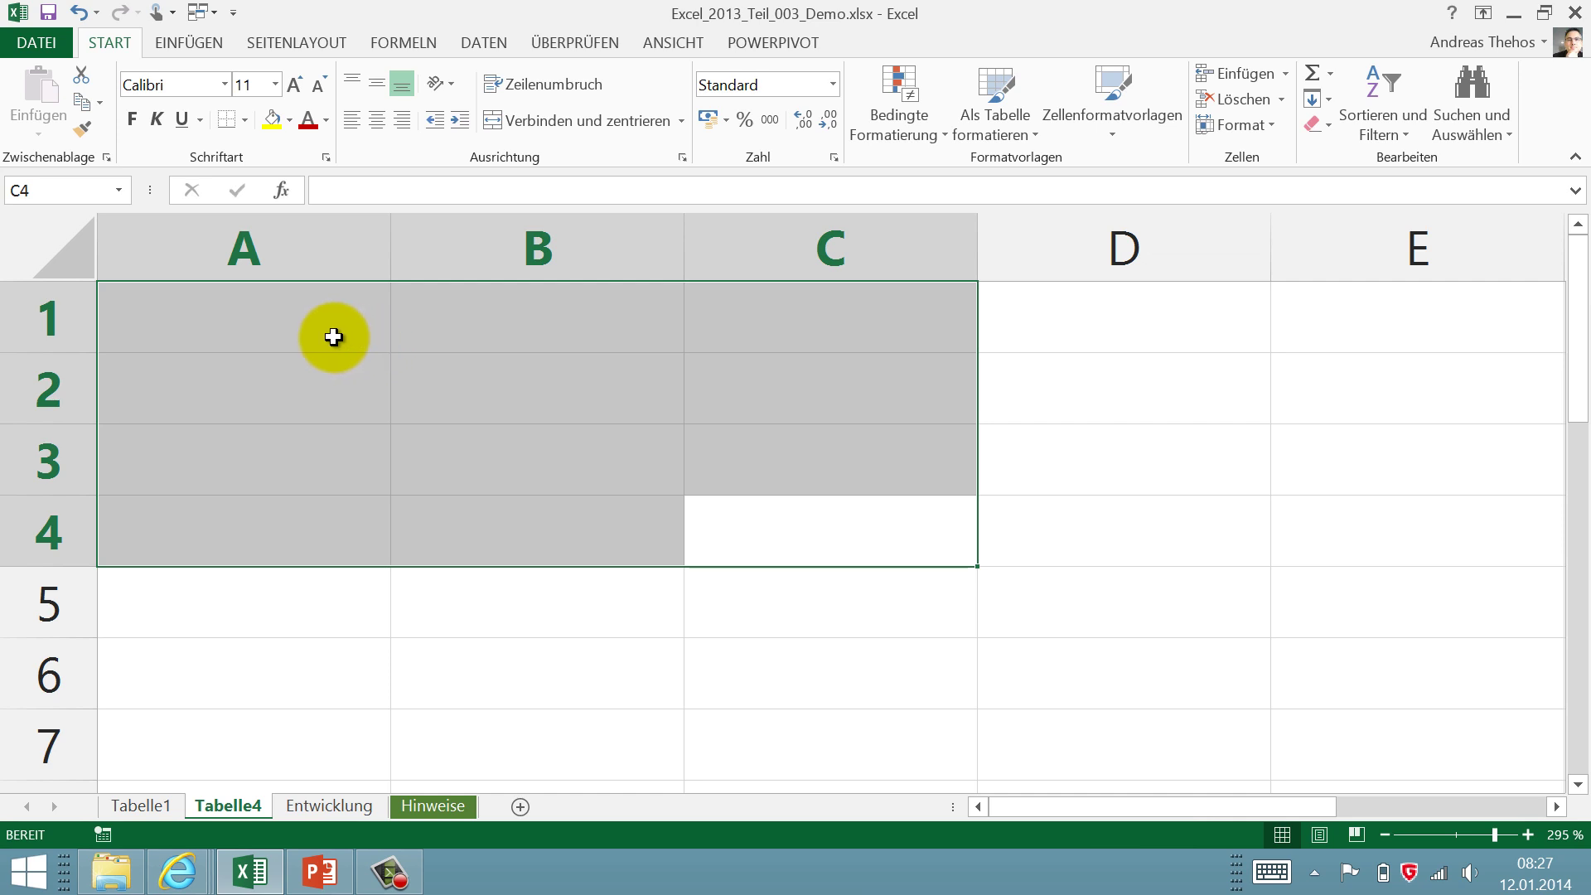
pyautogui.click(325, 332)
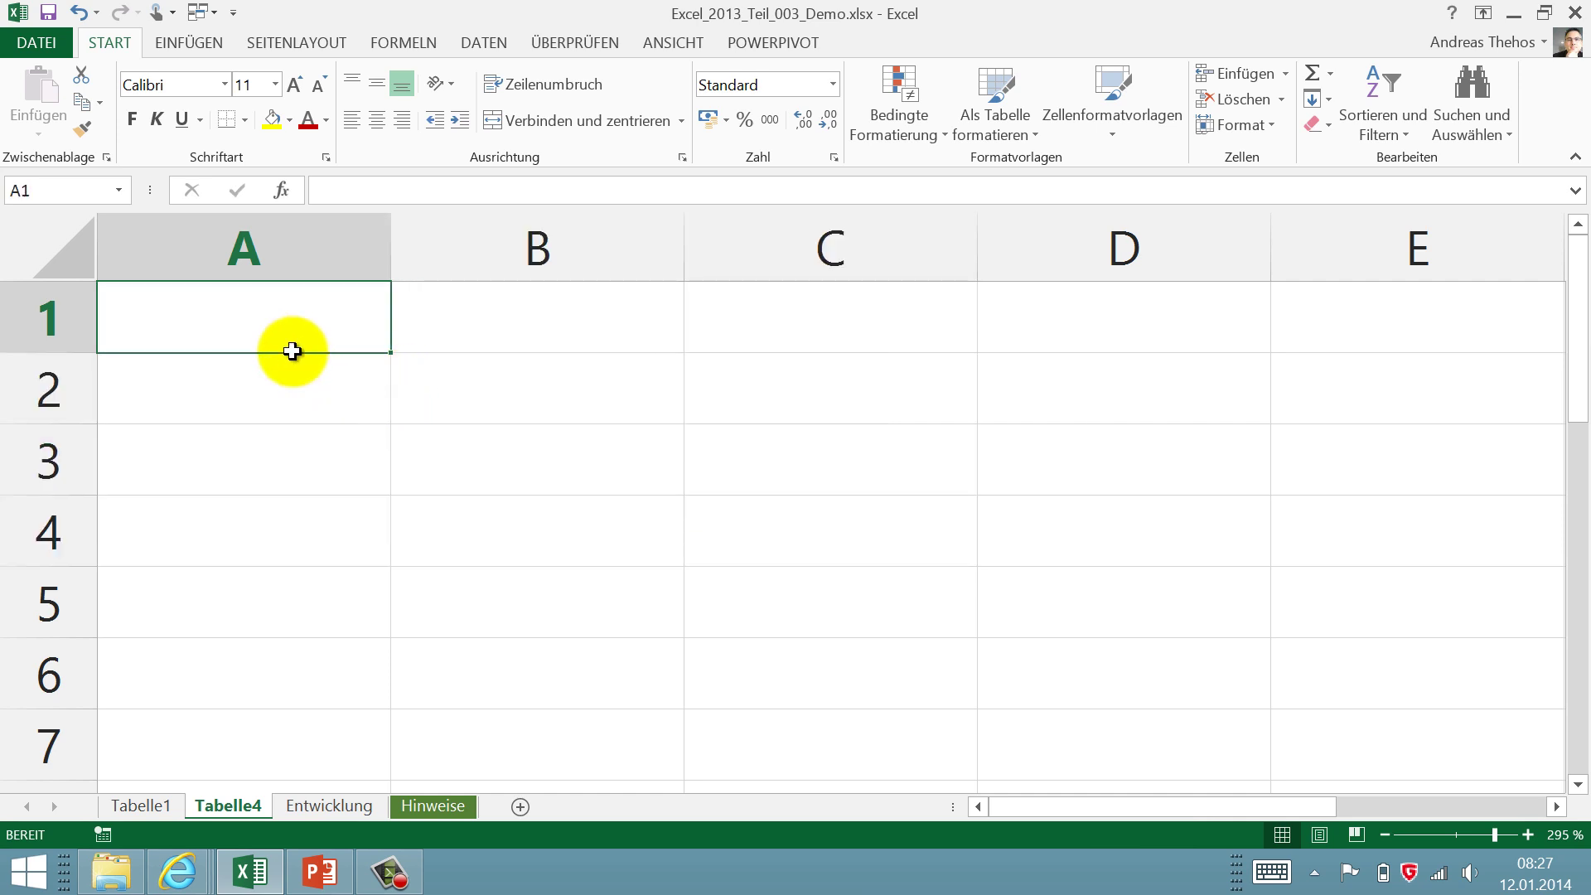
# - Fill the selected A1:B5 with 1, 2, 4, 8, 16 in column A and 32, 64 in B1:B2
pyautogui.moveTo(292, 351); pyautogui.dragTo(514, 580)
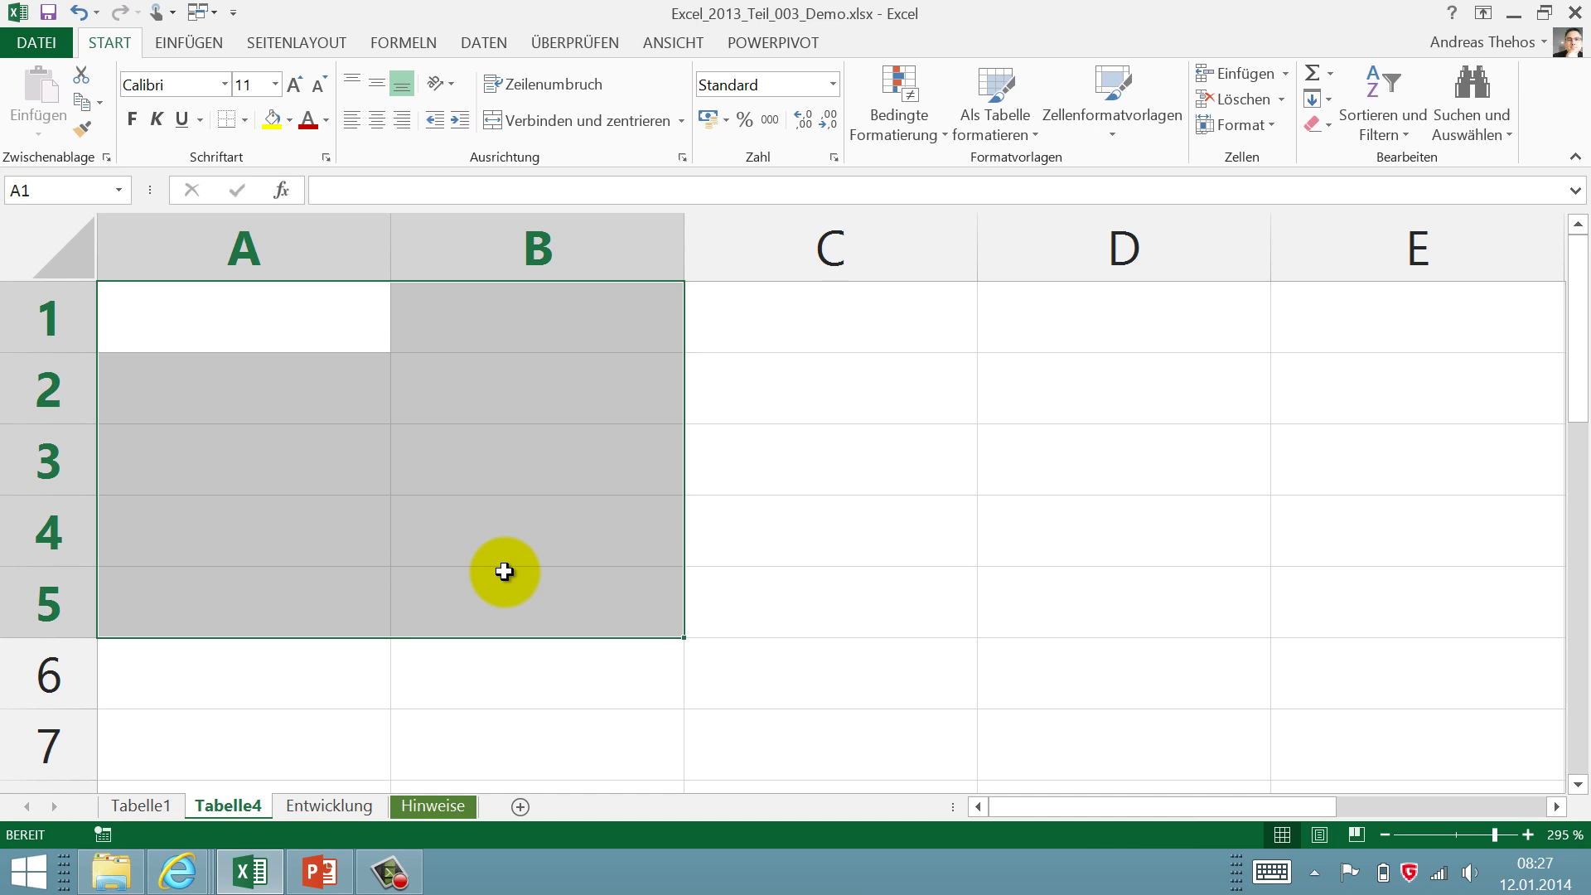
pyautogui.write('1')
pyautogui.press('Return')
pyautogui.write('2')
pyautogui.press('Return')
pyautogui.write('4')
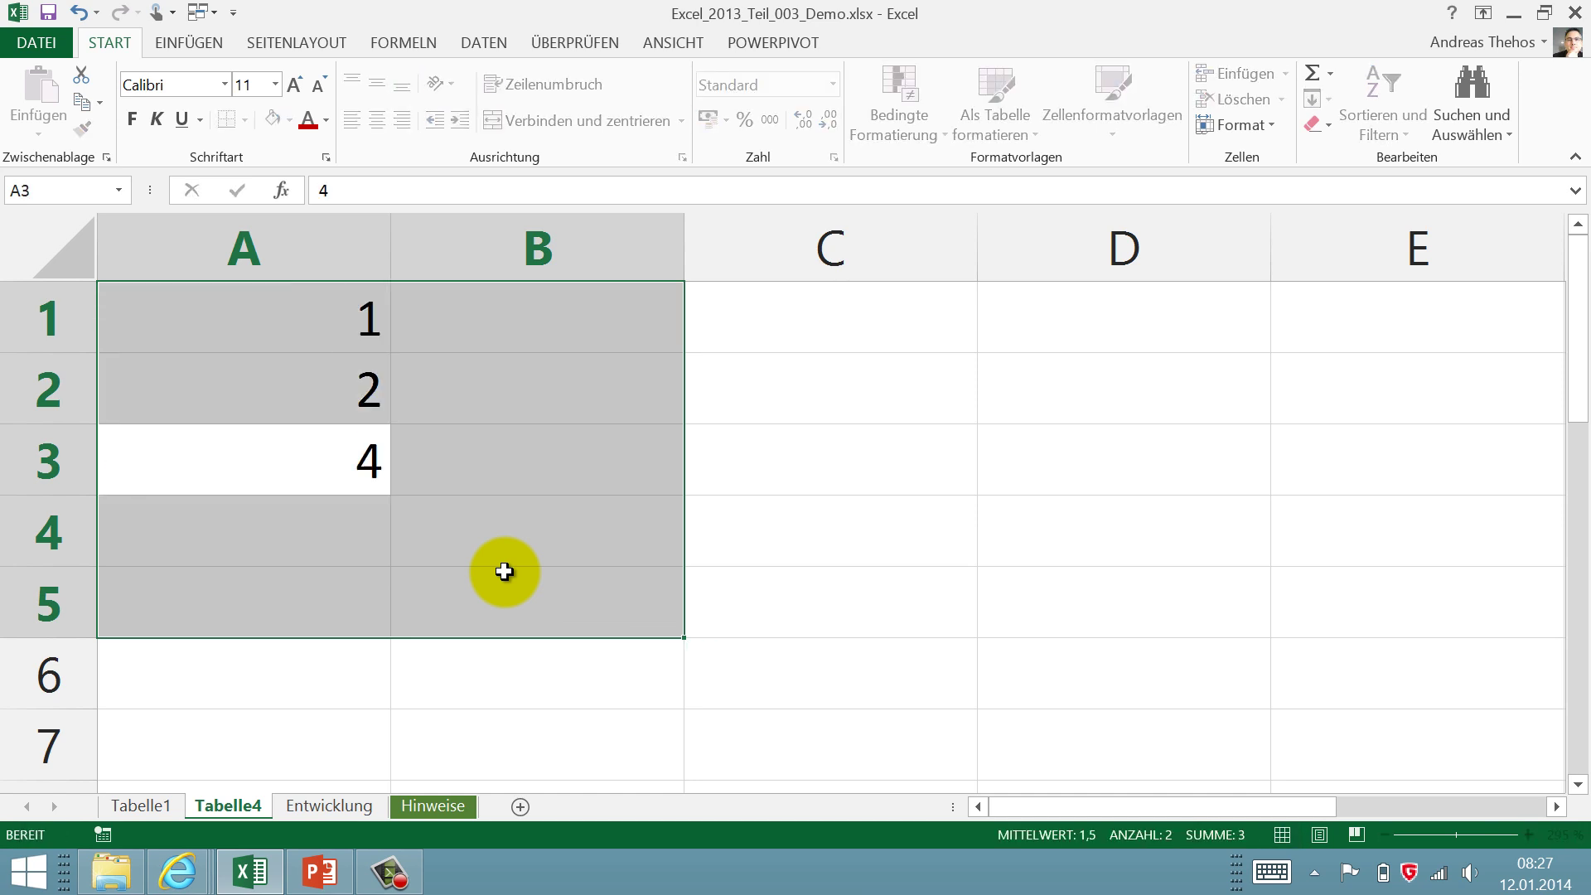
pyautogui.press('Return')
pyautogui.write('8')
pyautogui.press('Return')
pyautogui.write('6')
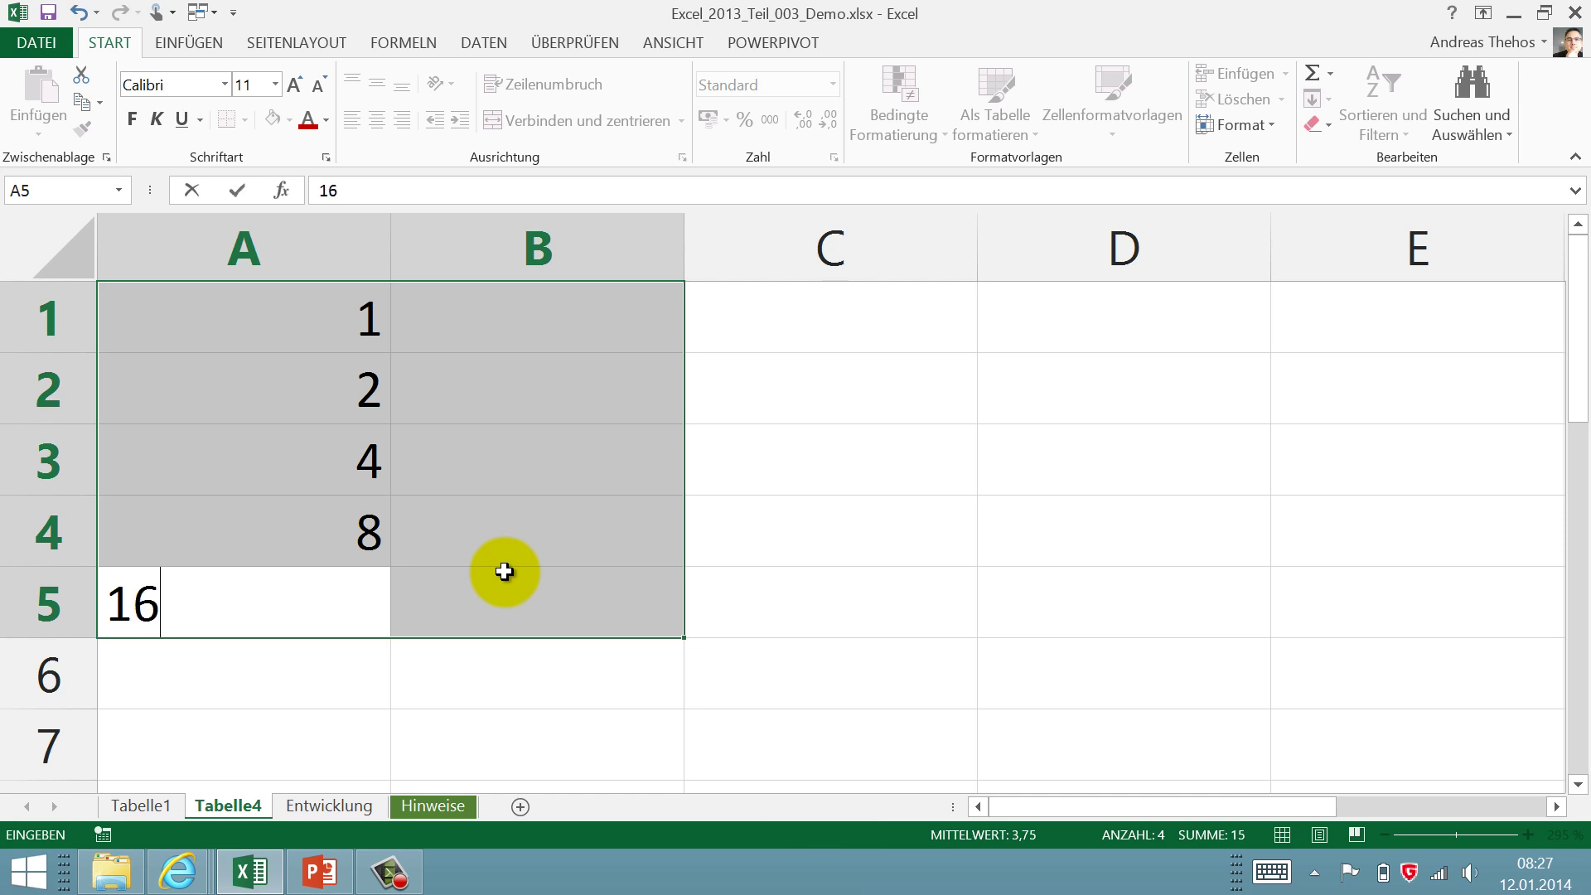
pyautogui.press('Return')
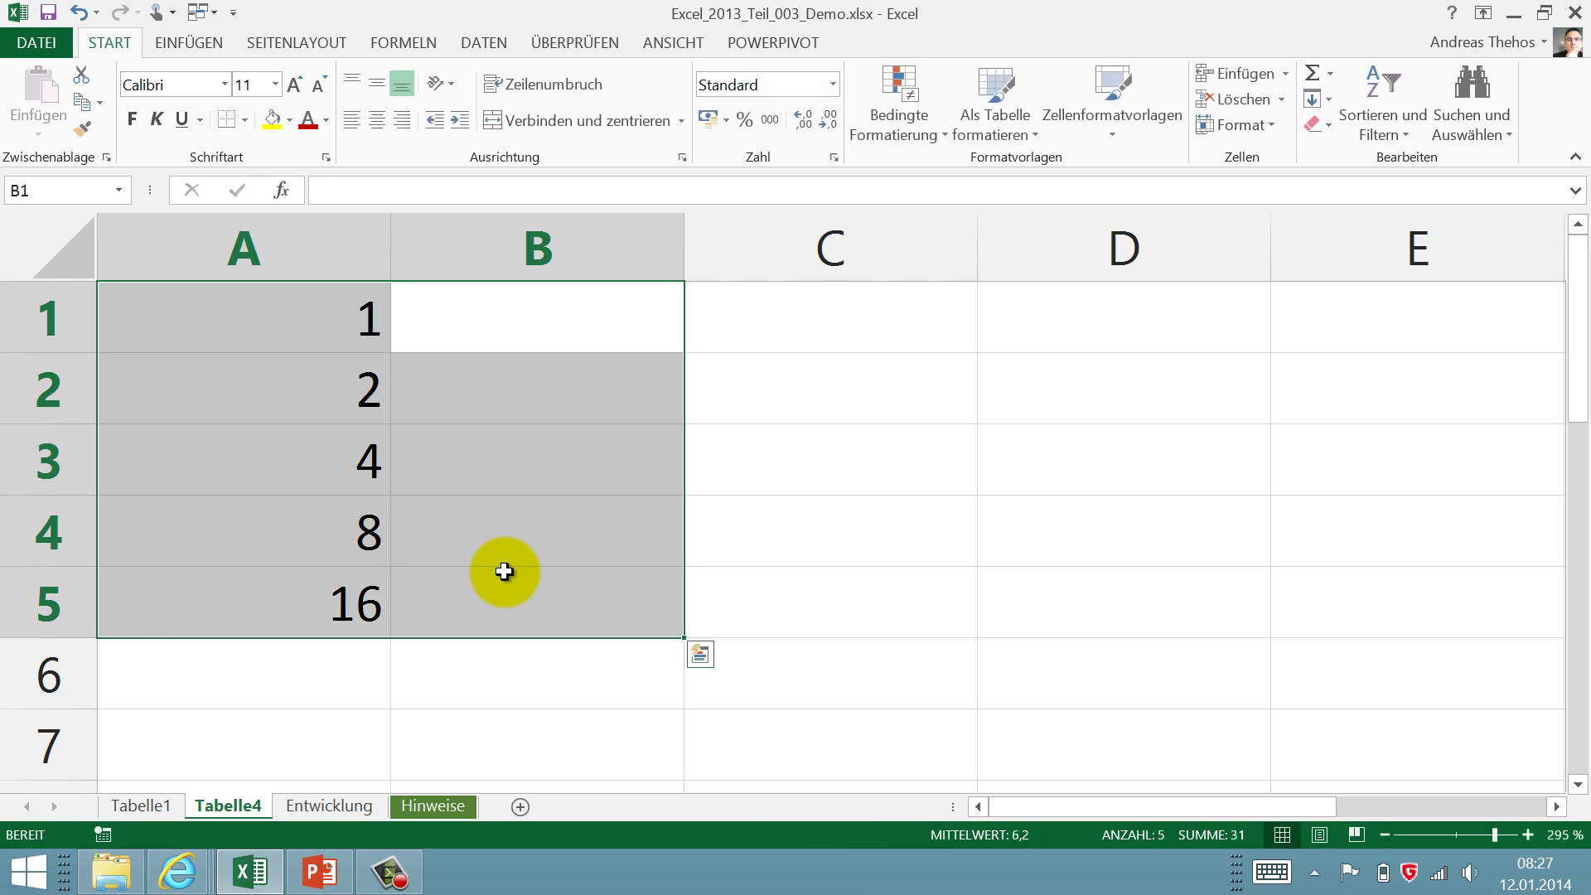
pyautogui.write('32')
pyautogui.press('Return')
pyautogui.write('6')
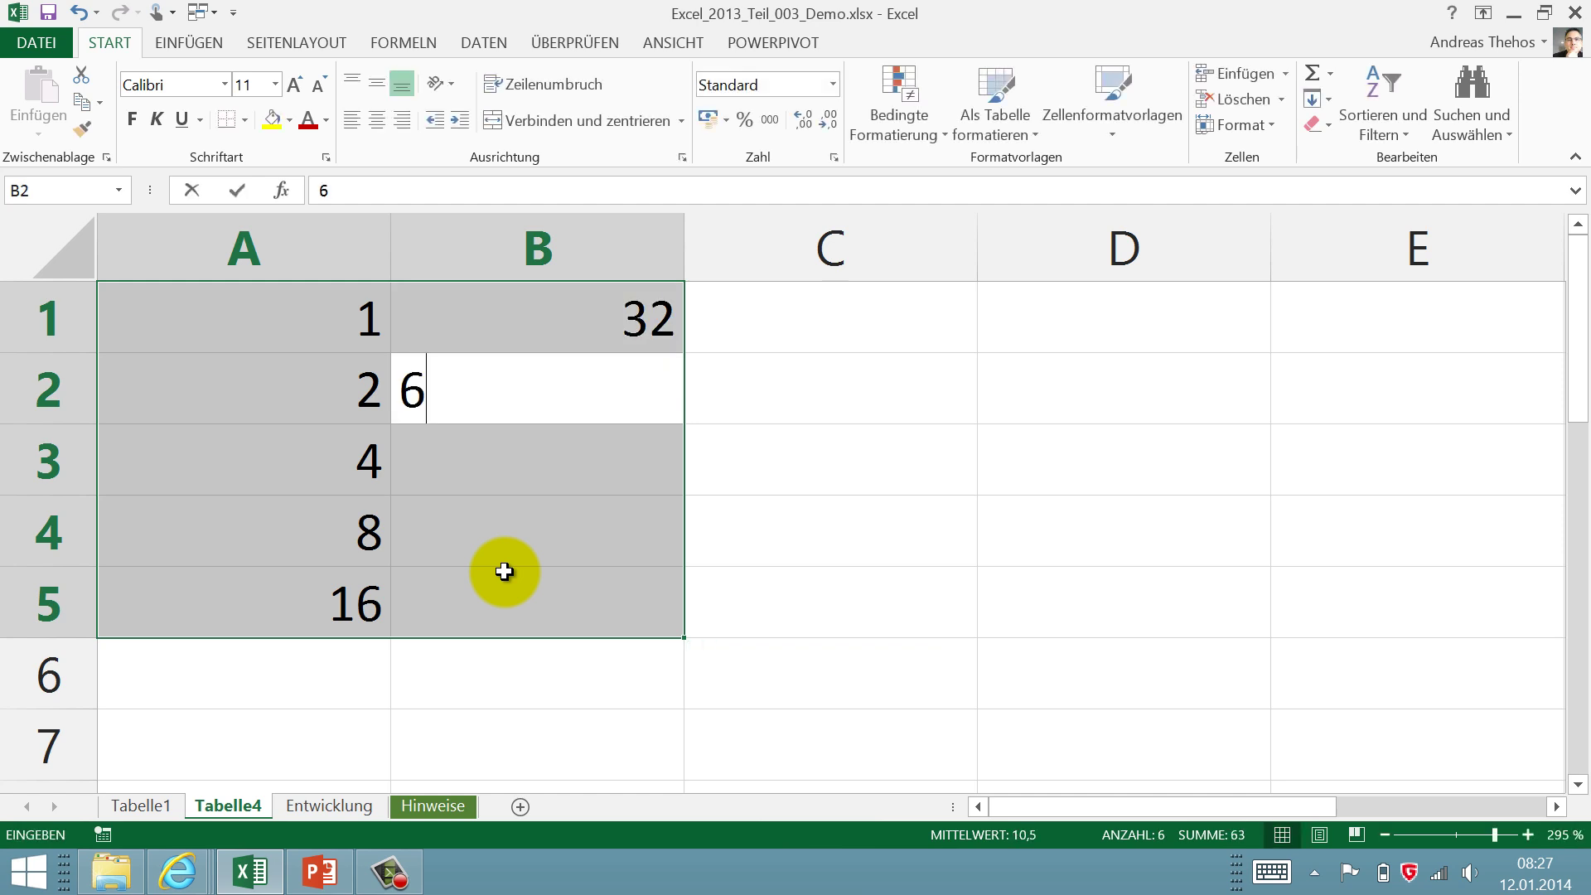
pyautogui.write('4')
pyautogui.press('Return')
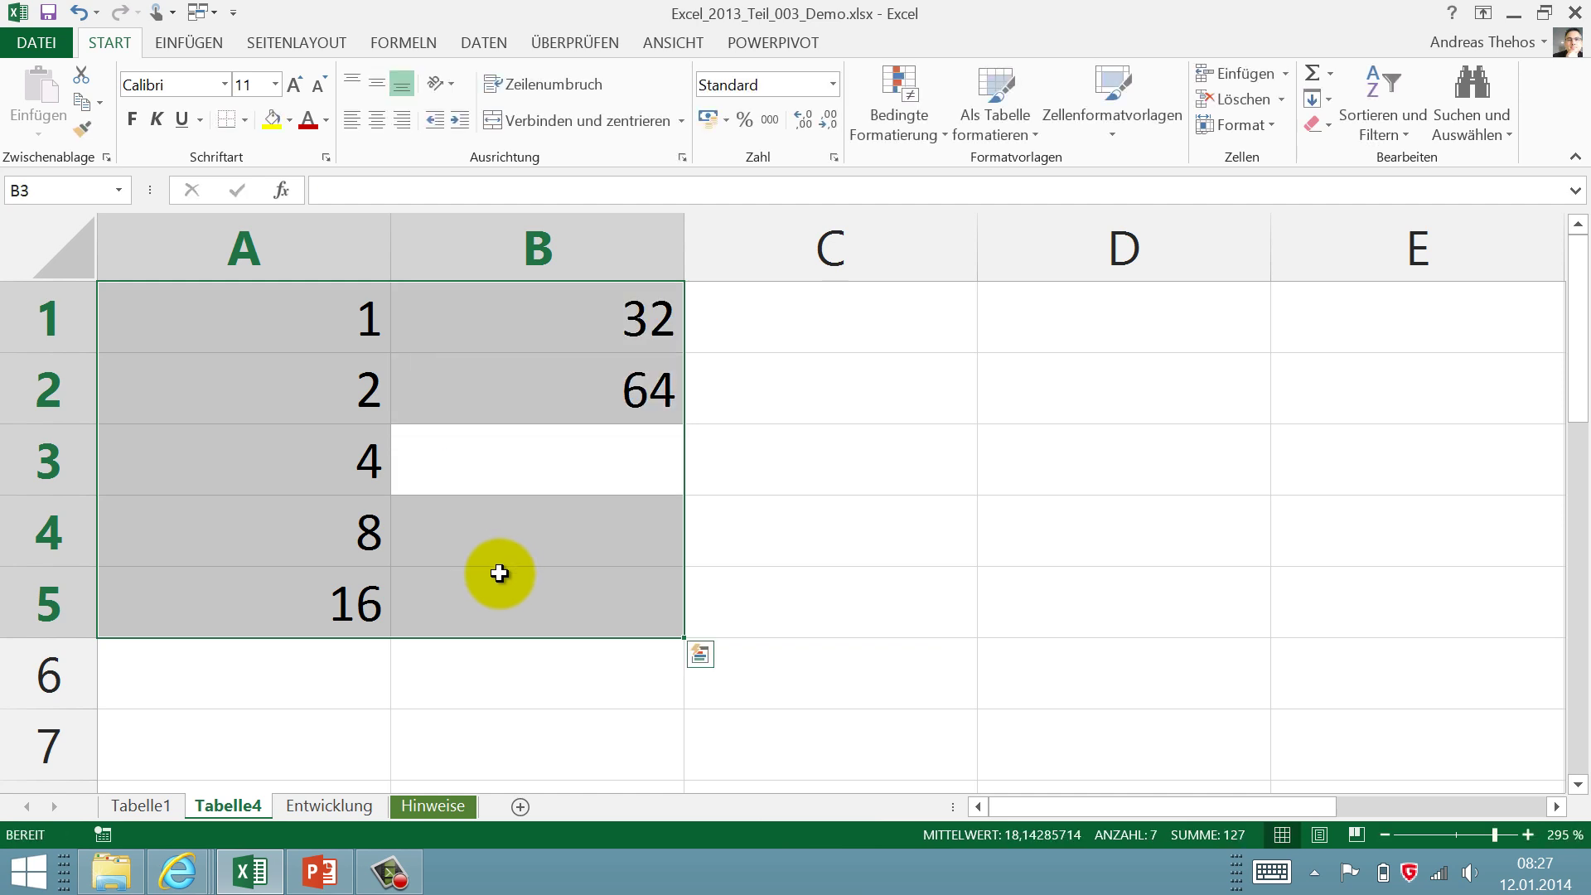
pyautogui.click(788, 406)
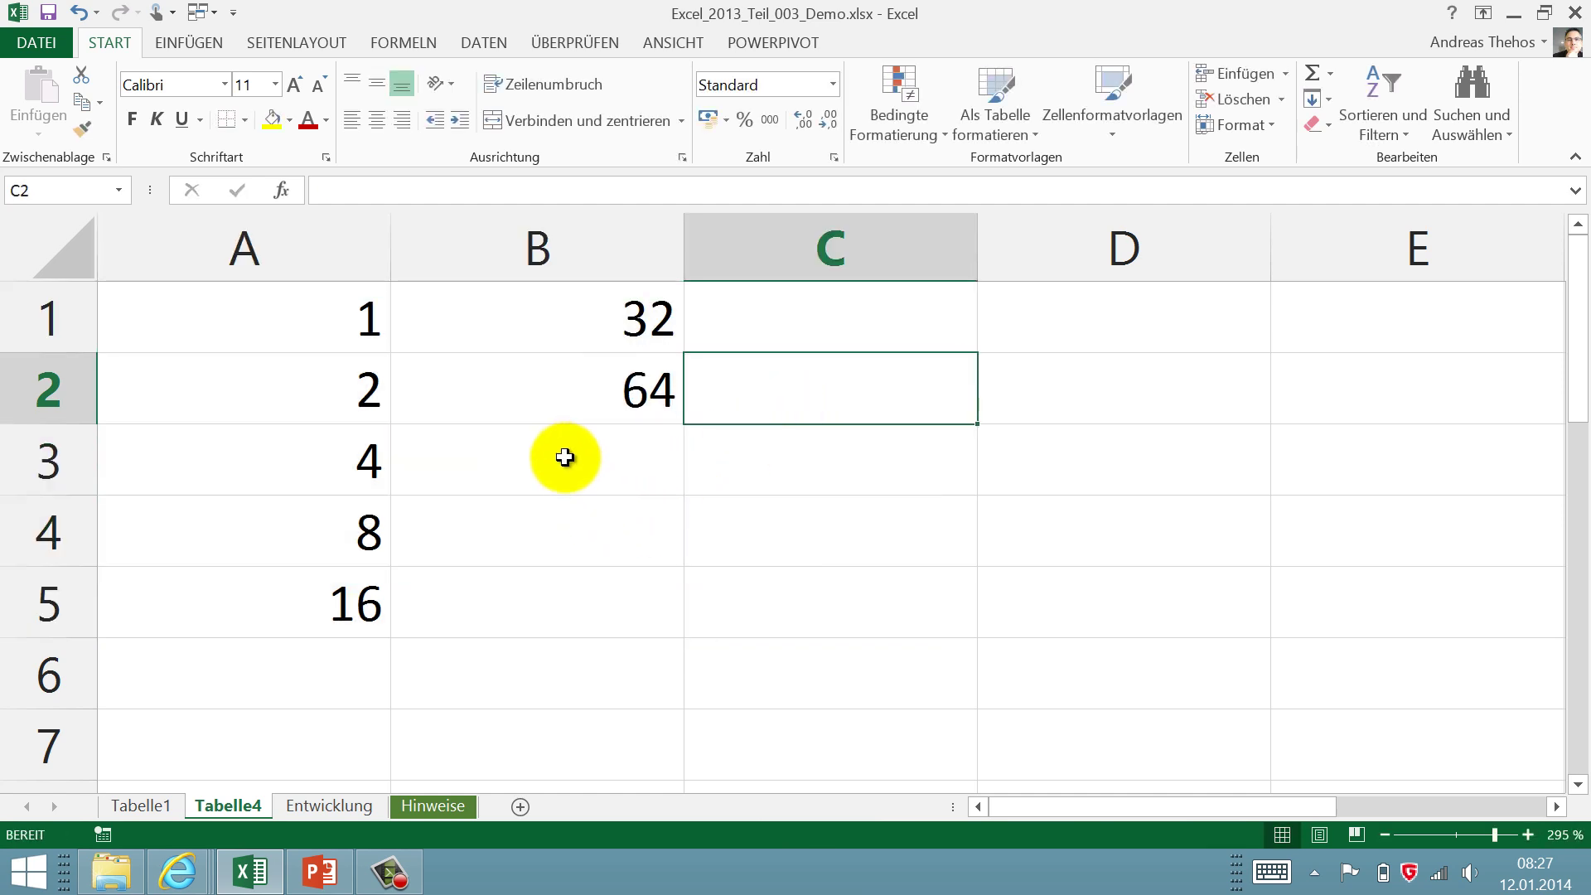
pyautogui.moveTo(561, 455); pyautogui.dragTo(559, 597)
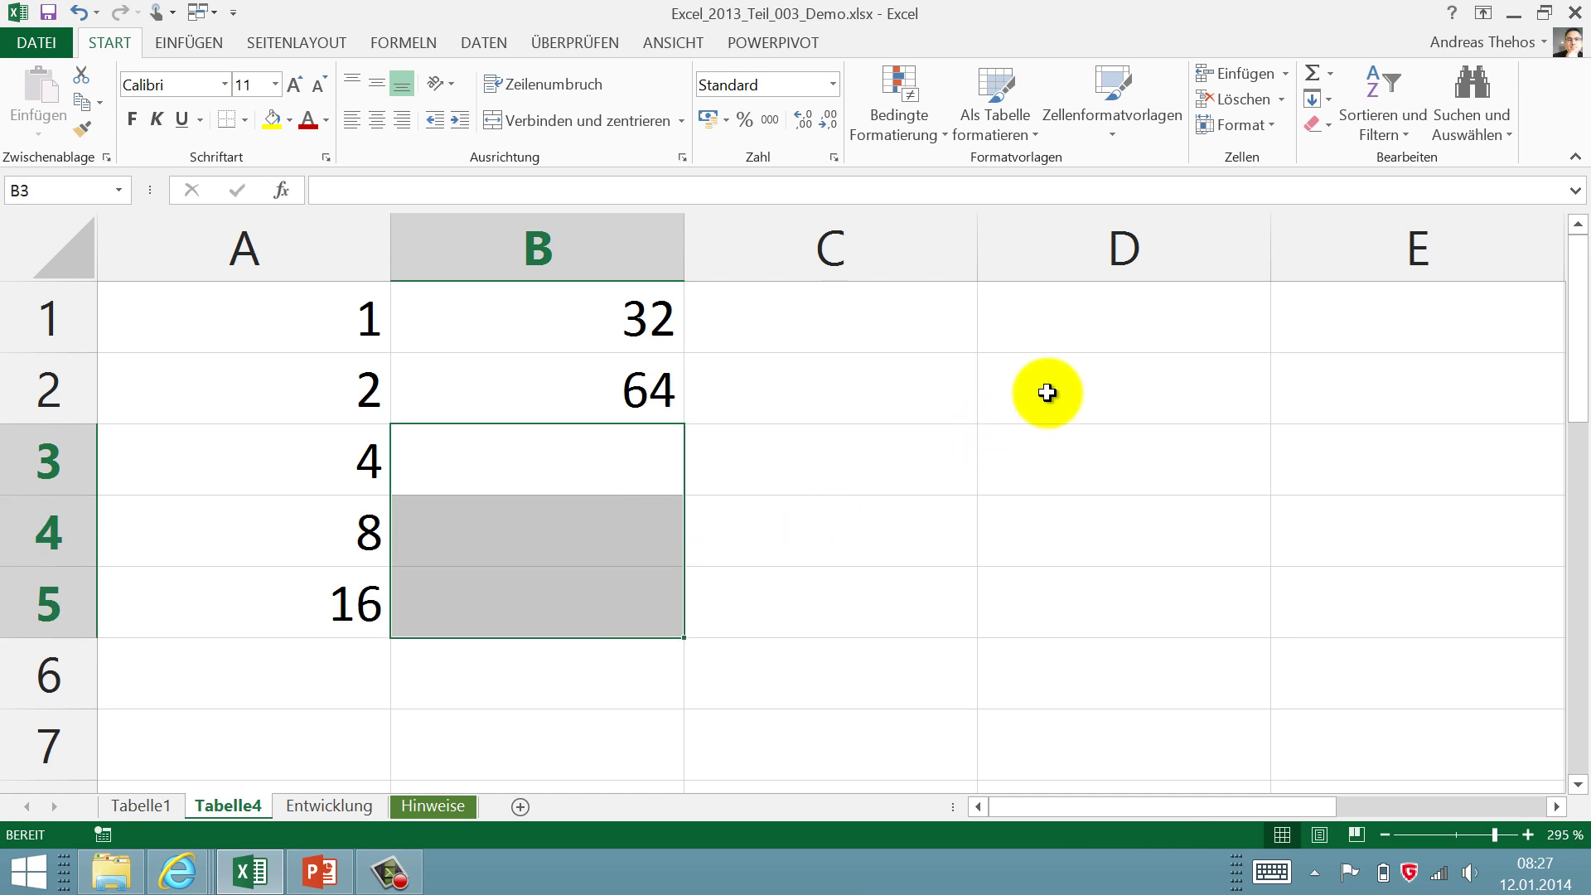
pyautogui.moveTo(1076, 326); pyautogui.dragTo(1050, 595)
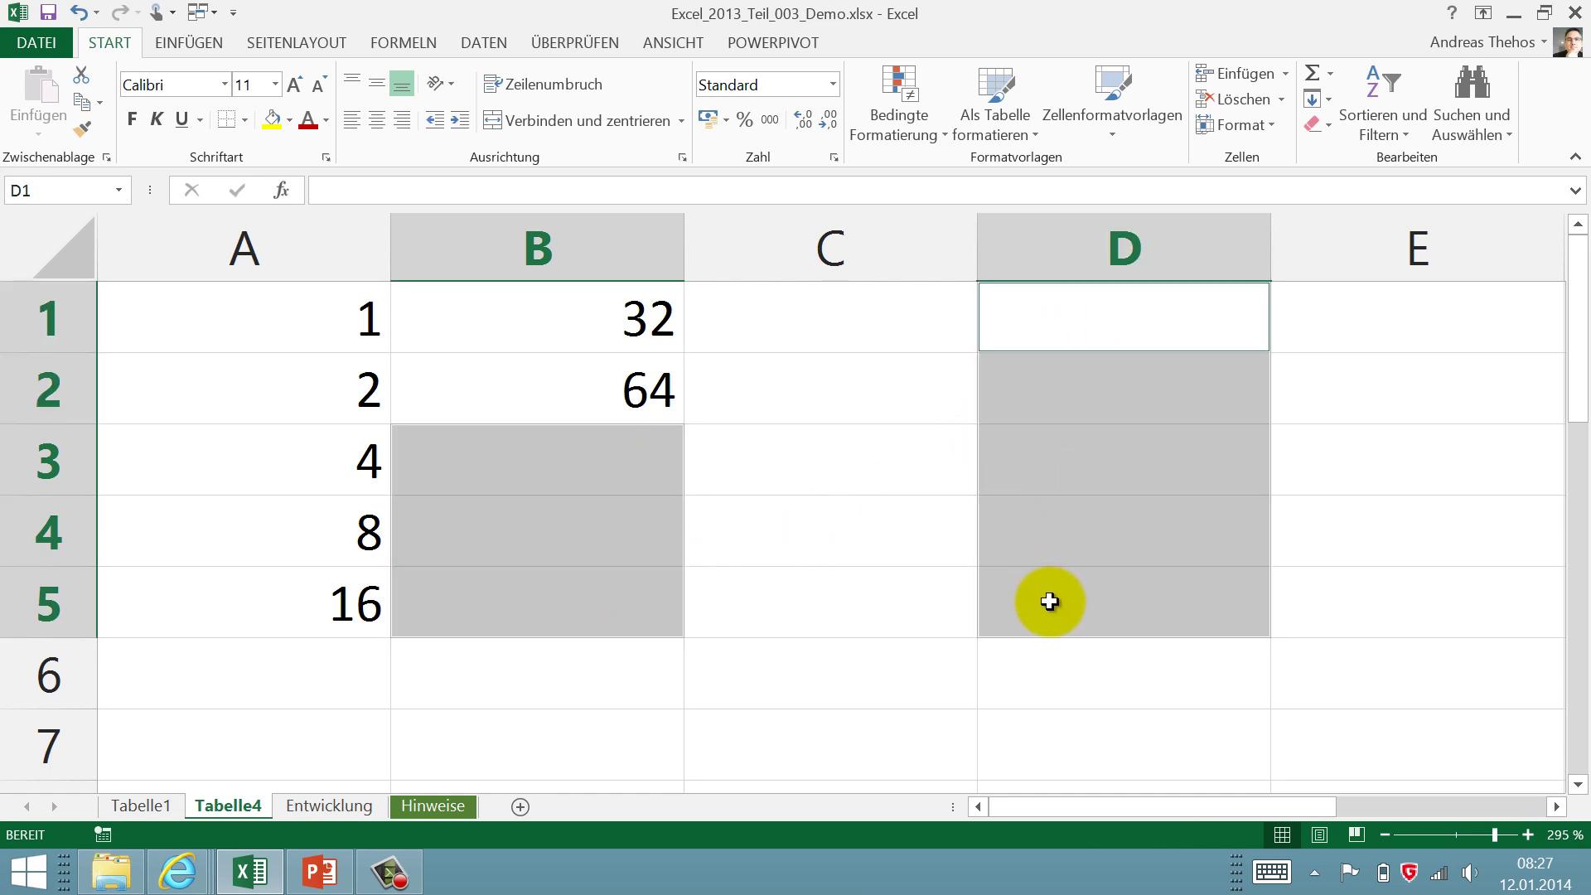
pyautogui.keyDown('ctrl'); pyautogui.click(831, 770); pyautogui.keyUp('ctrl')
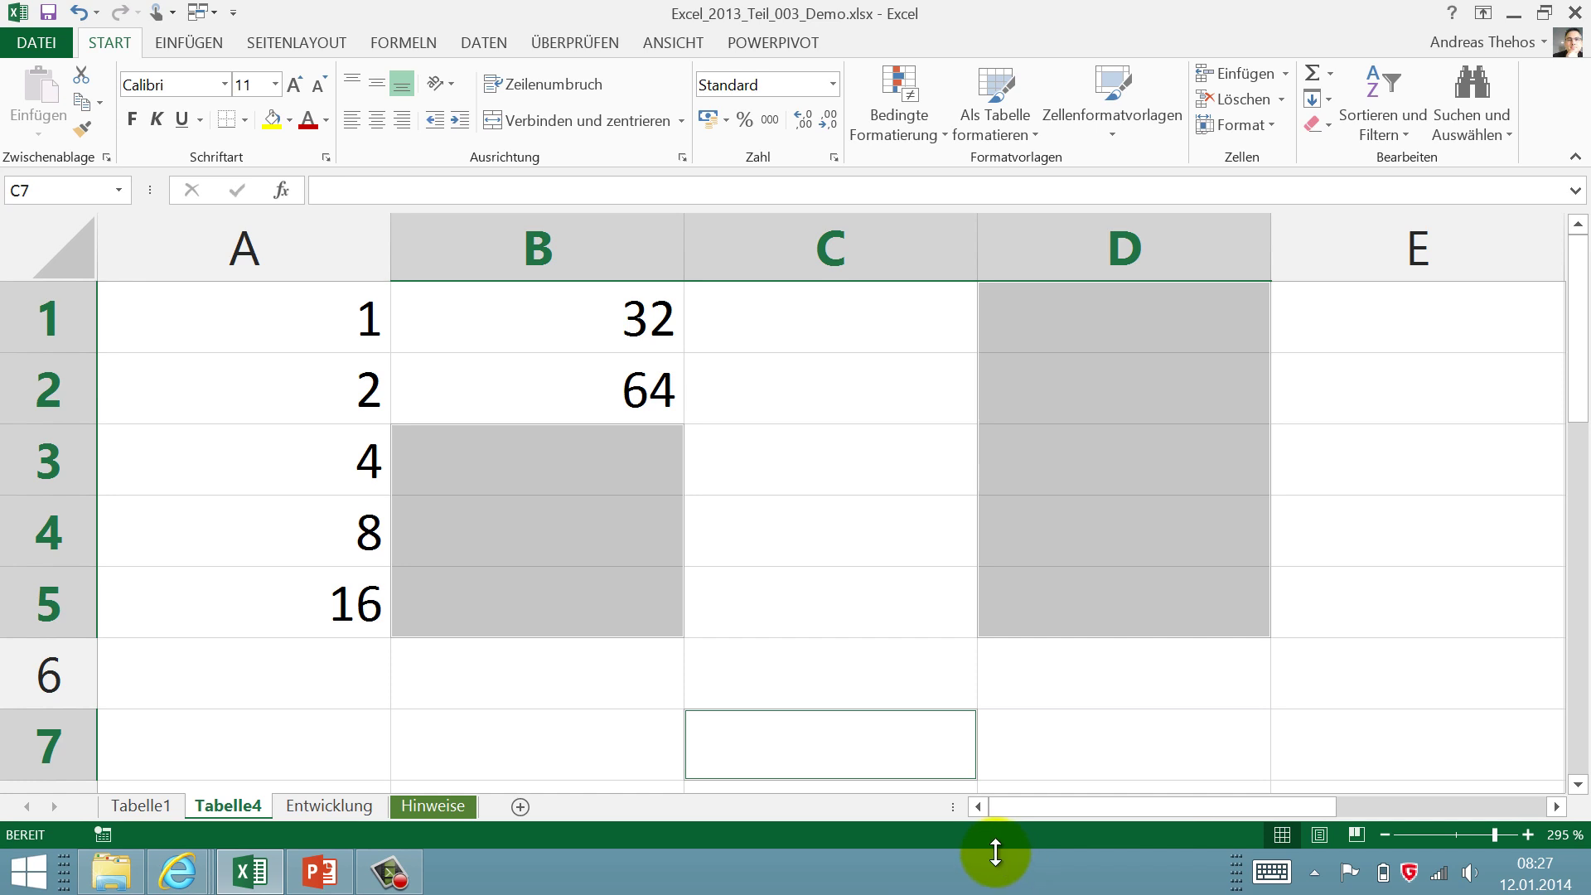
pyautogui.press('Return')
pyautogui.press('Return')
pyautogui.press('Return')
pyautogui.press('Return')
pyautogui.press('Return')
pyautogui.press('Return')
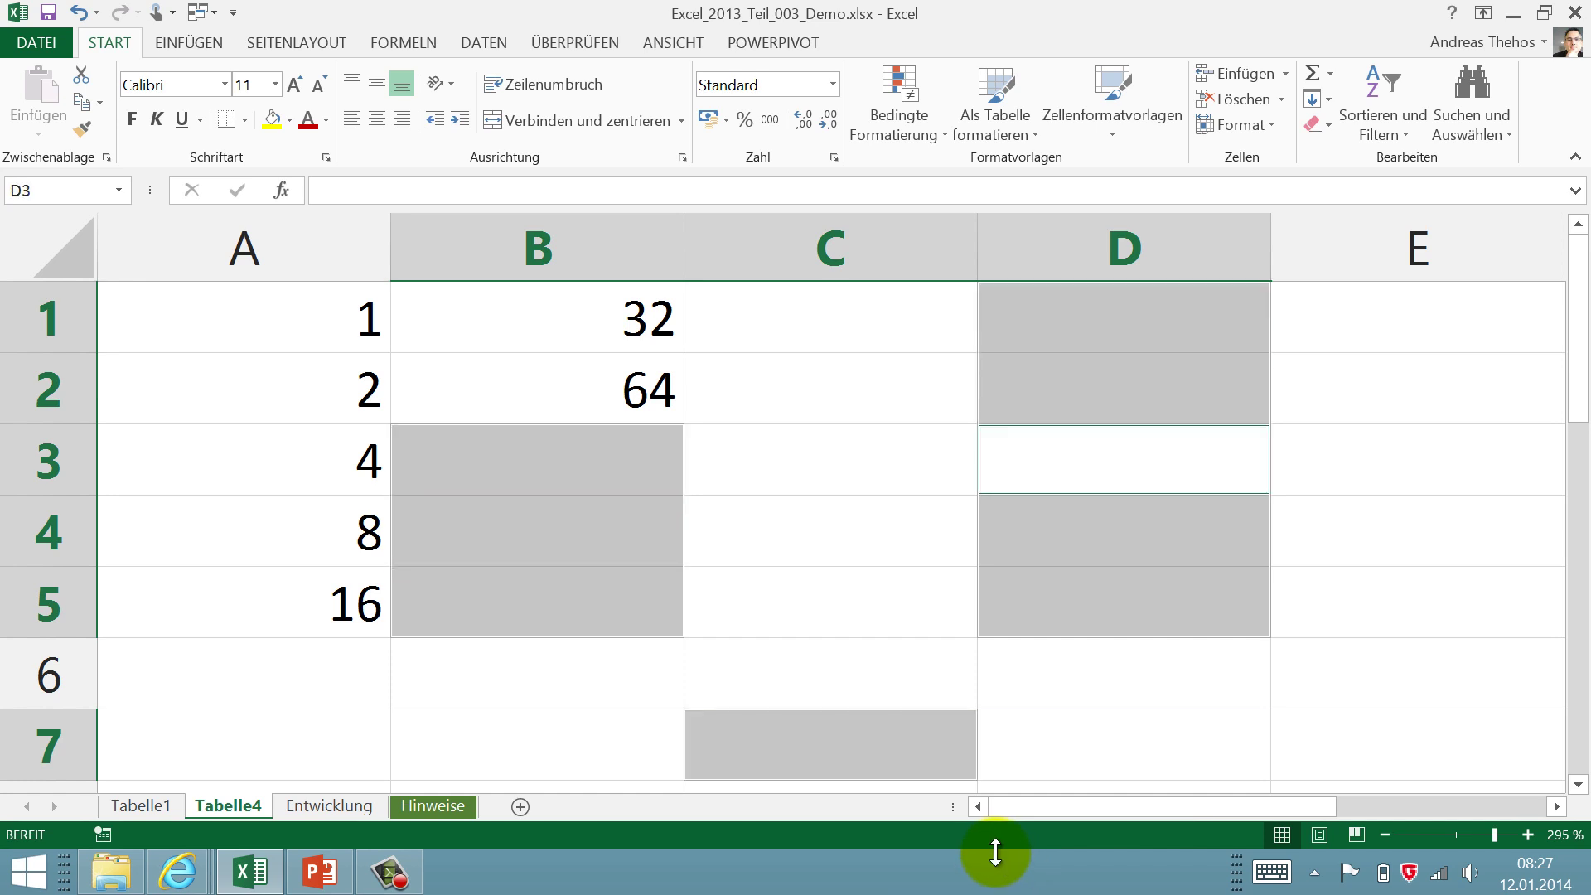
pyautogui.press('Return')
pyautogui.press('Return')
pyautogui.press('Return')
pyautogui.press('Return')
pyautogui.press('Return')
pyautogui.press('Return')
pyautogui.press('Return')
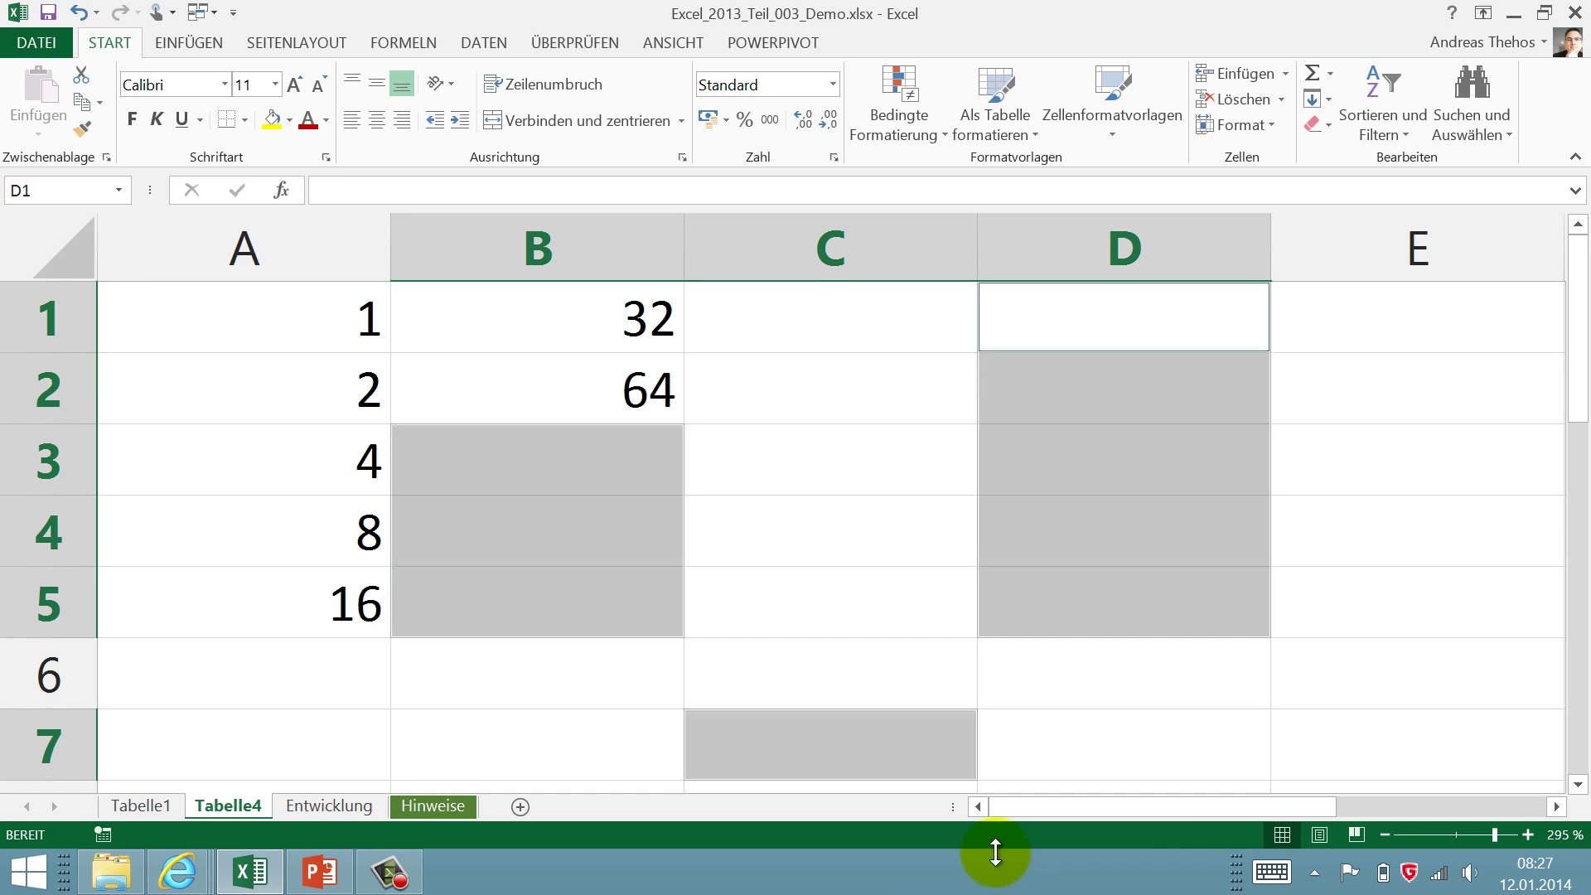
pyautogui.press('Return')
pyautogui.press('Return')
pyautogui.press('Return')
pyautogui.press('Return')
pyautogui.press('Return')
pyautogui.press('Return')
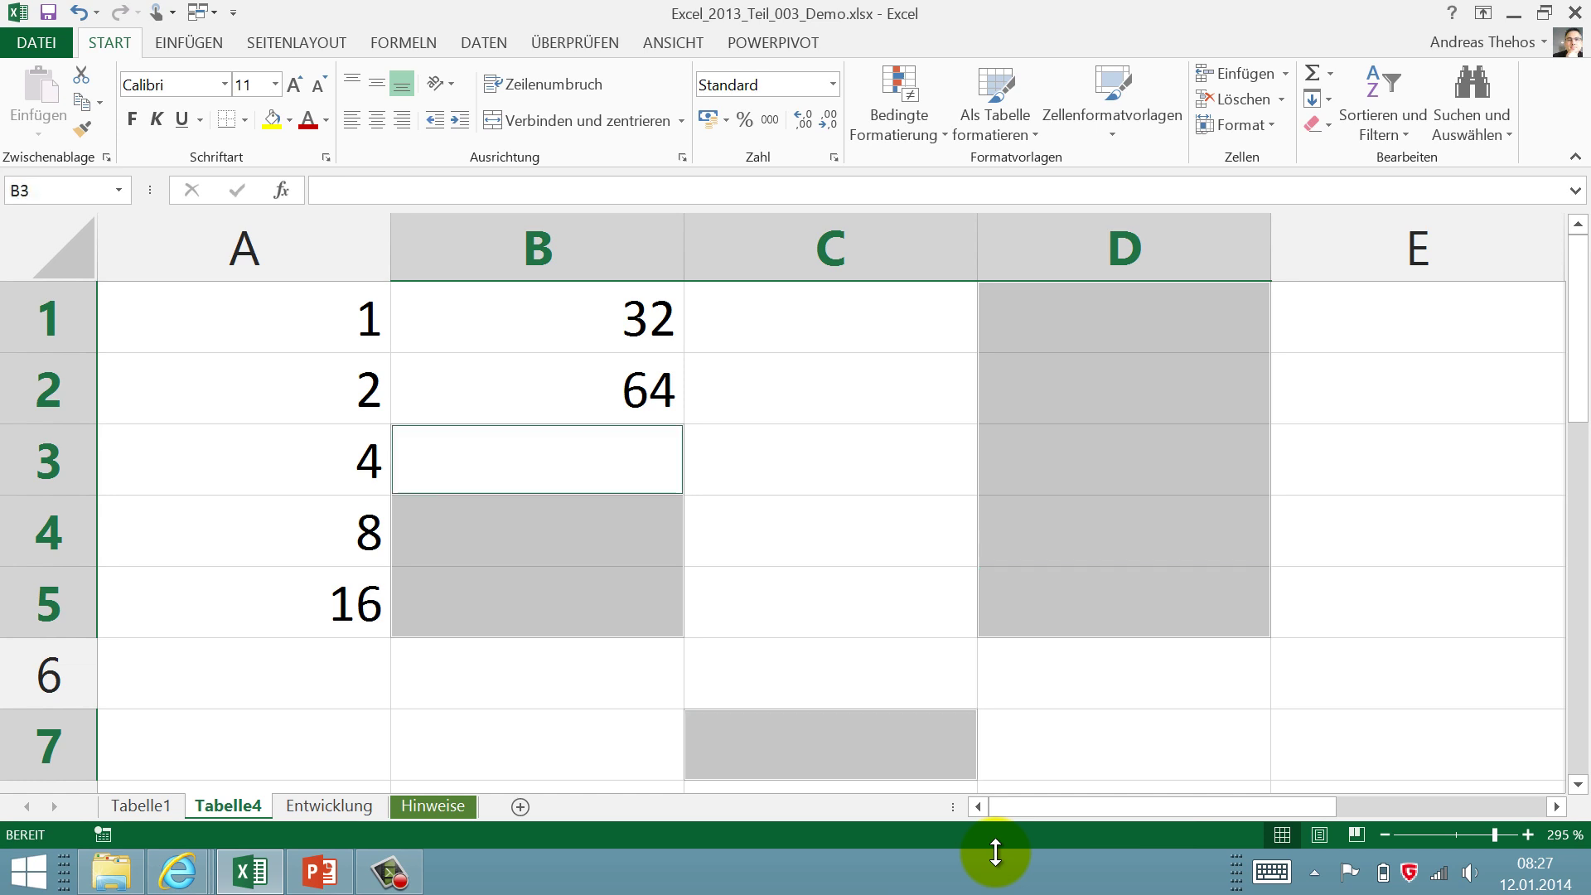
pyautogui.press('Tab')
pyautogui.press('Tab')
pyautogui.press('Tab')
pyautogui.press('Tab')
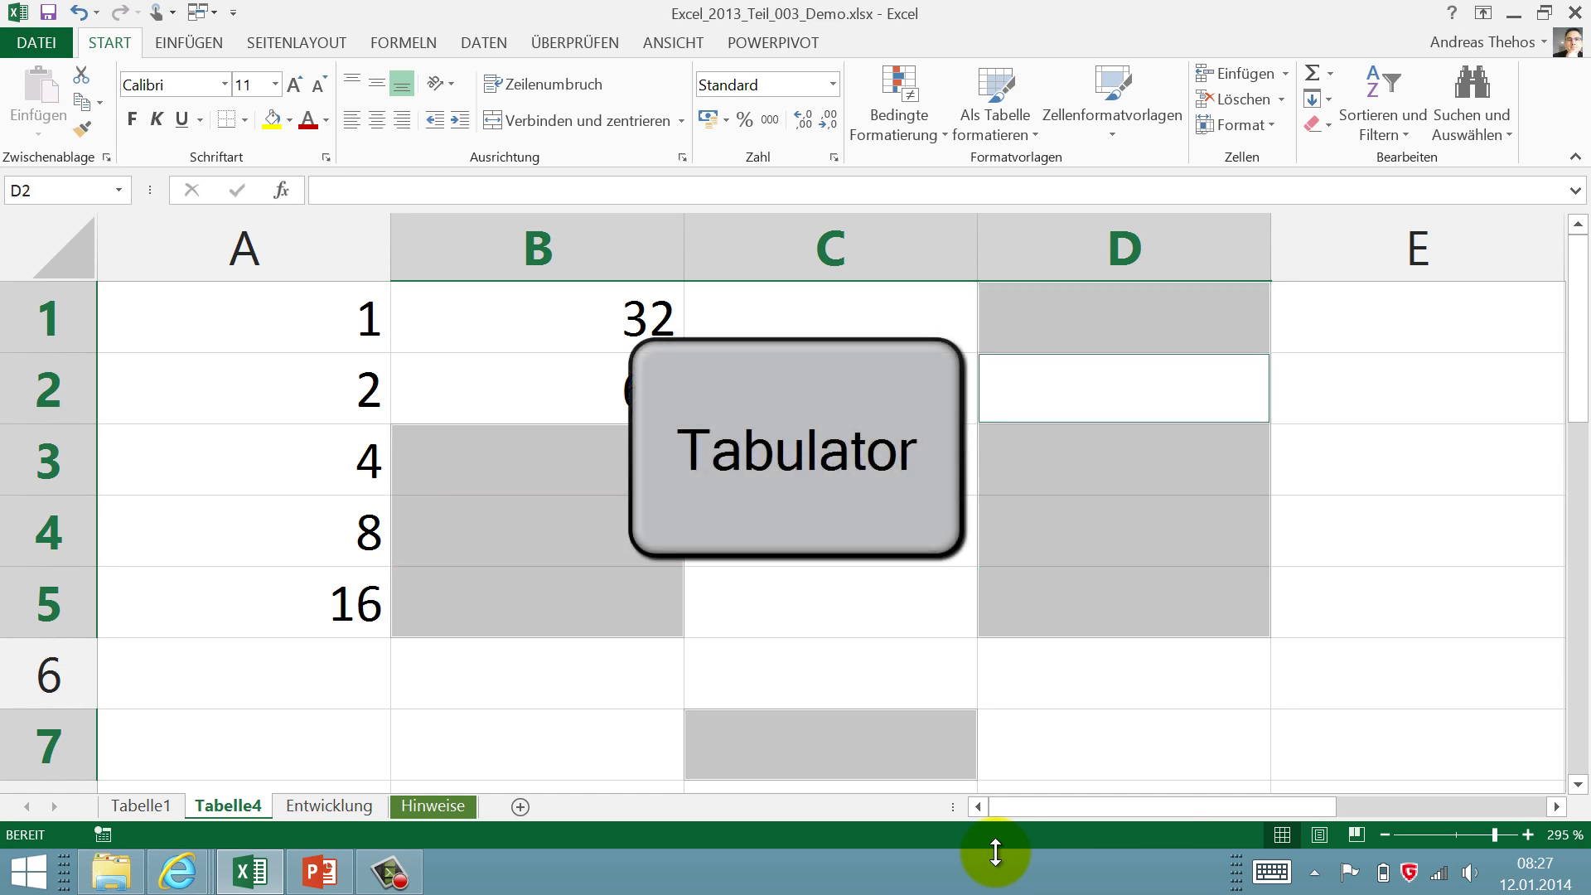
pyautogui.press('Tab')
pyautogui.press('Tab')
pyautogui.press('Tab')
pyautogui.press('Tab')
pyautogui.press('Tab')
pyautogui.press('Tab')
pyautogui.press('Tab')
pyautogui.press('Tab')
pyautogui.press('Tab')
pyautogui.press('Tab')
pyautogui.press('Tab')
pyautogui.press('Tab')
pyautogui.click(357, 479)
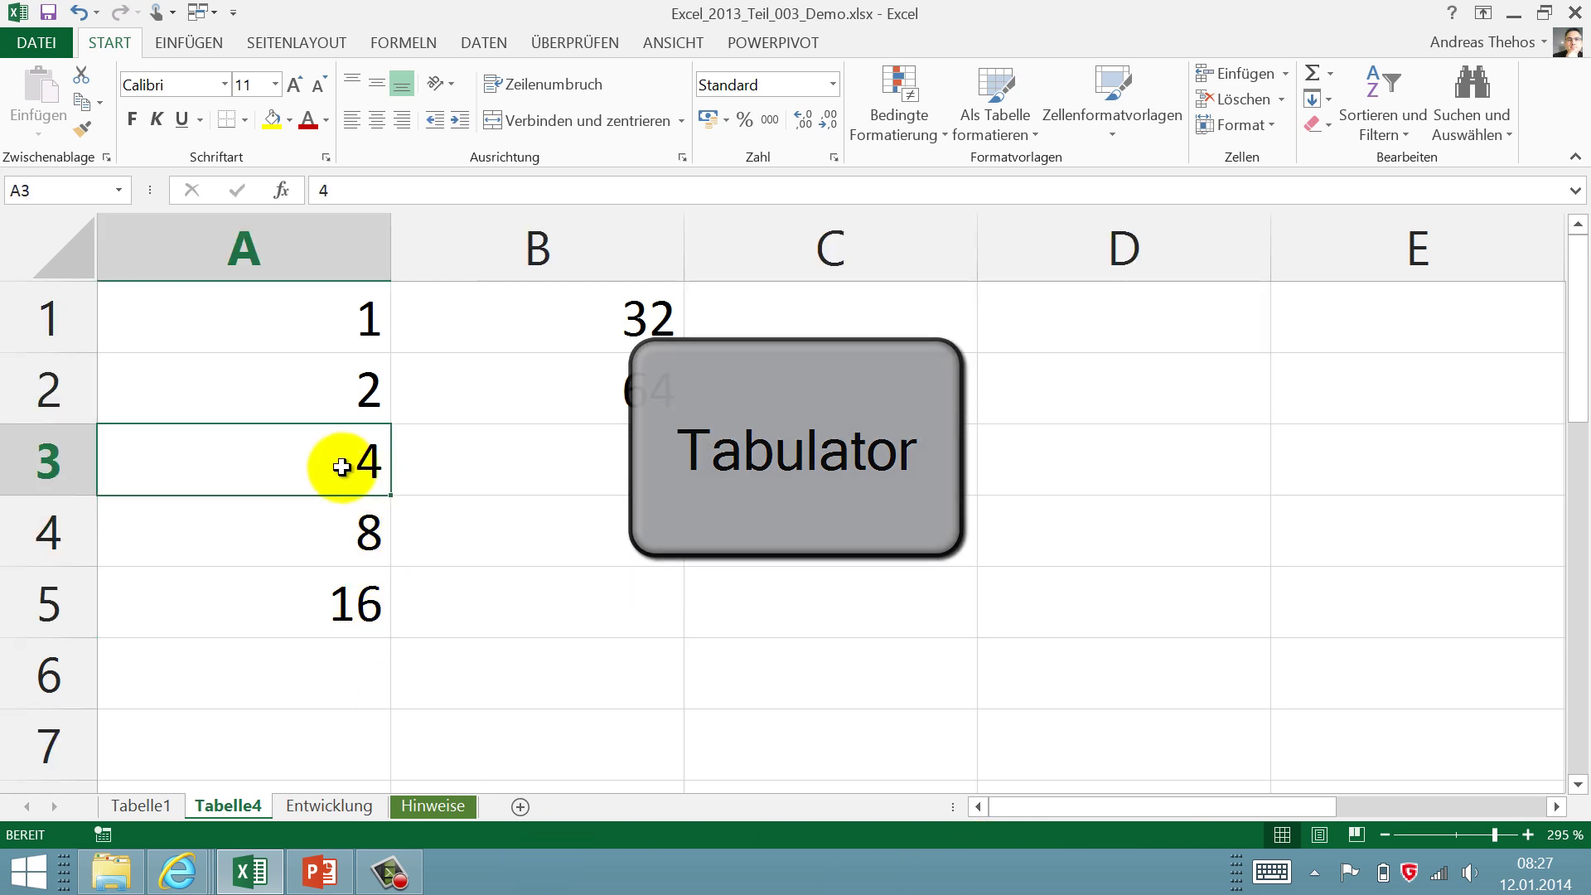
pyautogui.press('Tab')
pyautogui.press('Tab')
pyautogui.press('Tab')
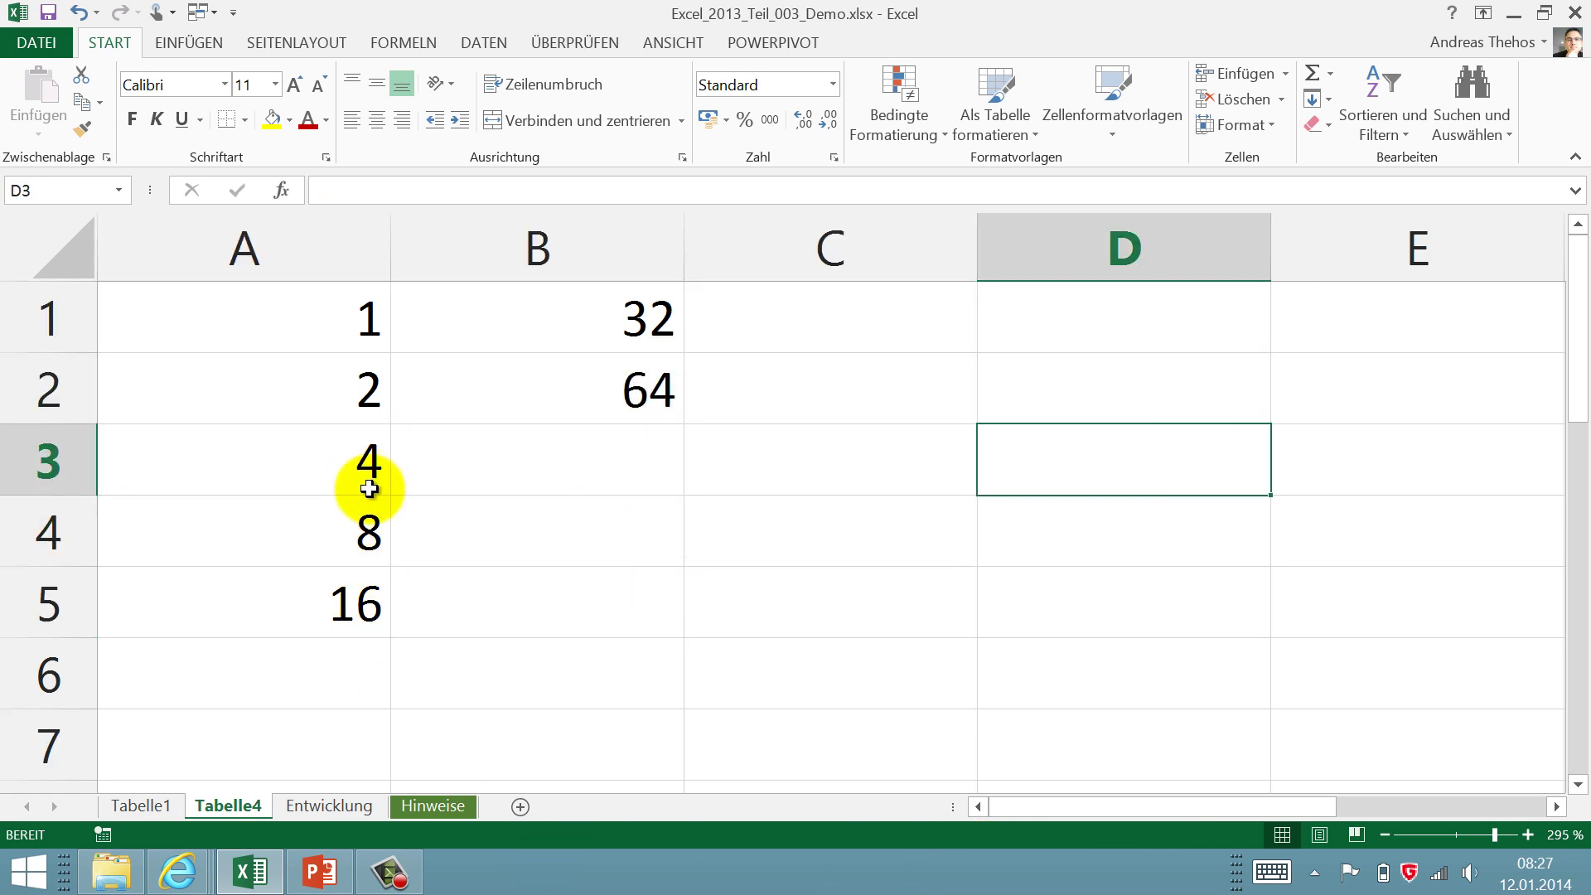
pyautogui.press('Tab')
pyautogui.hotkey('shift', 'Tab')
pyautogui.hotkey('shift', 'Tab')
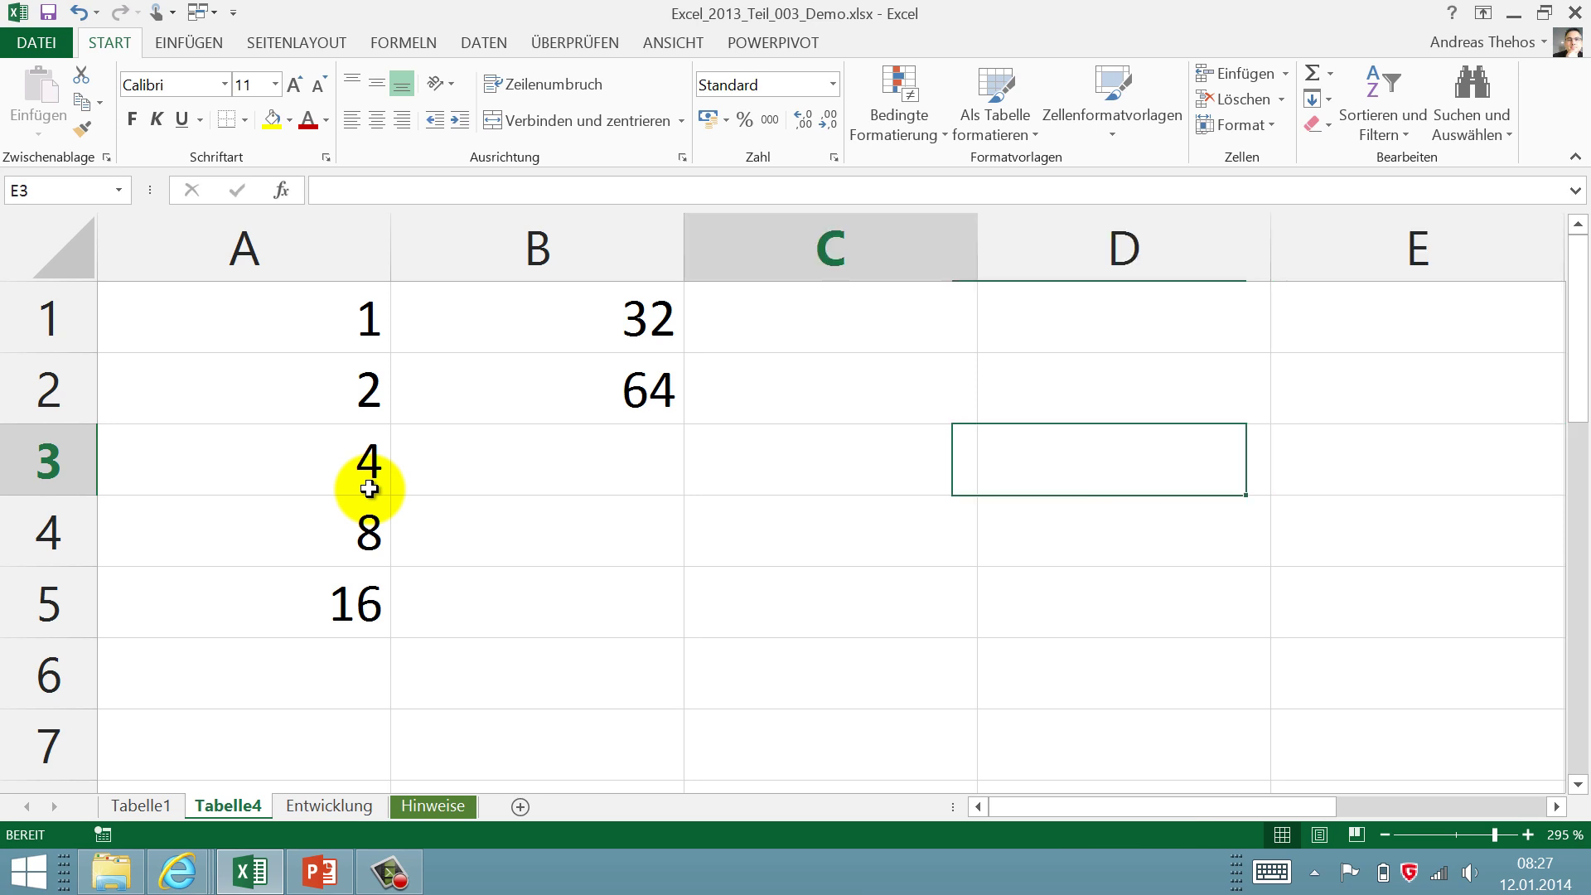
pyautogui.hotkey('shift', 'Tab')
pyautogui.hotkey('shift', 'Tab')
# - Enter 5.5 in B4, see it become the date 05. Mai, and delete it
pyautogui.click(620, 497)
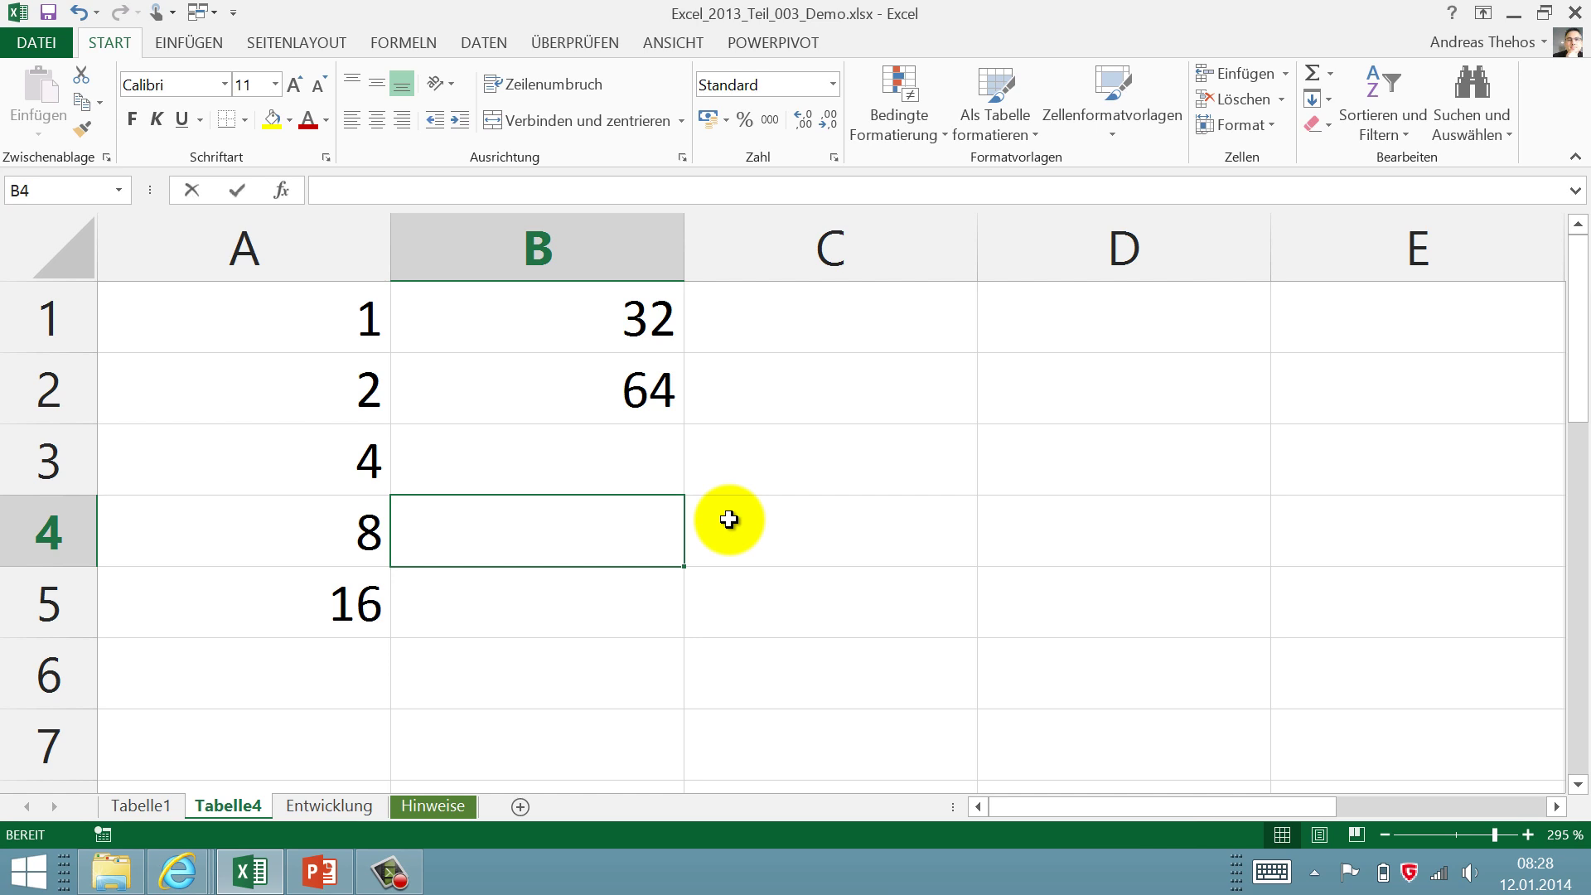
pyautogui.write('5.5')
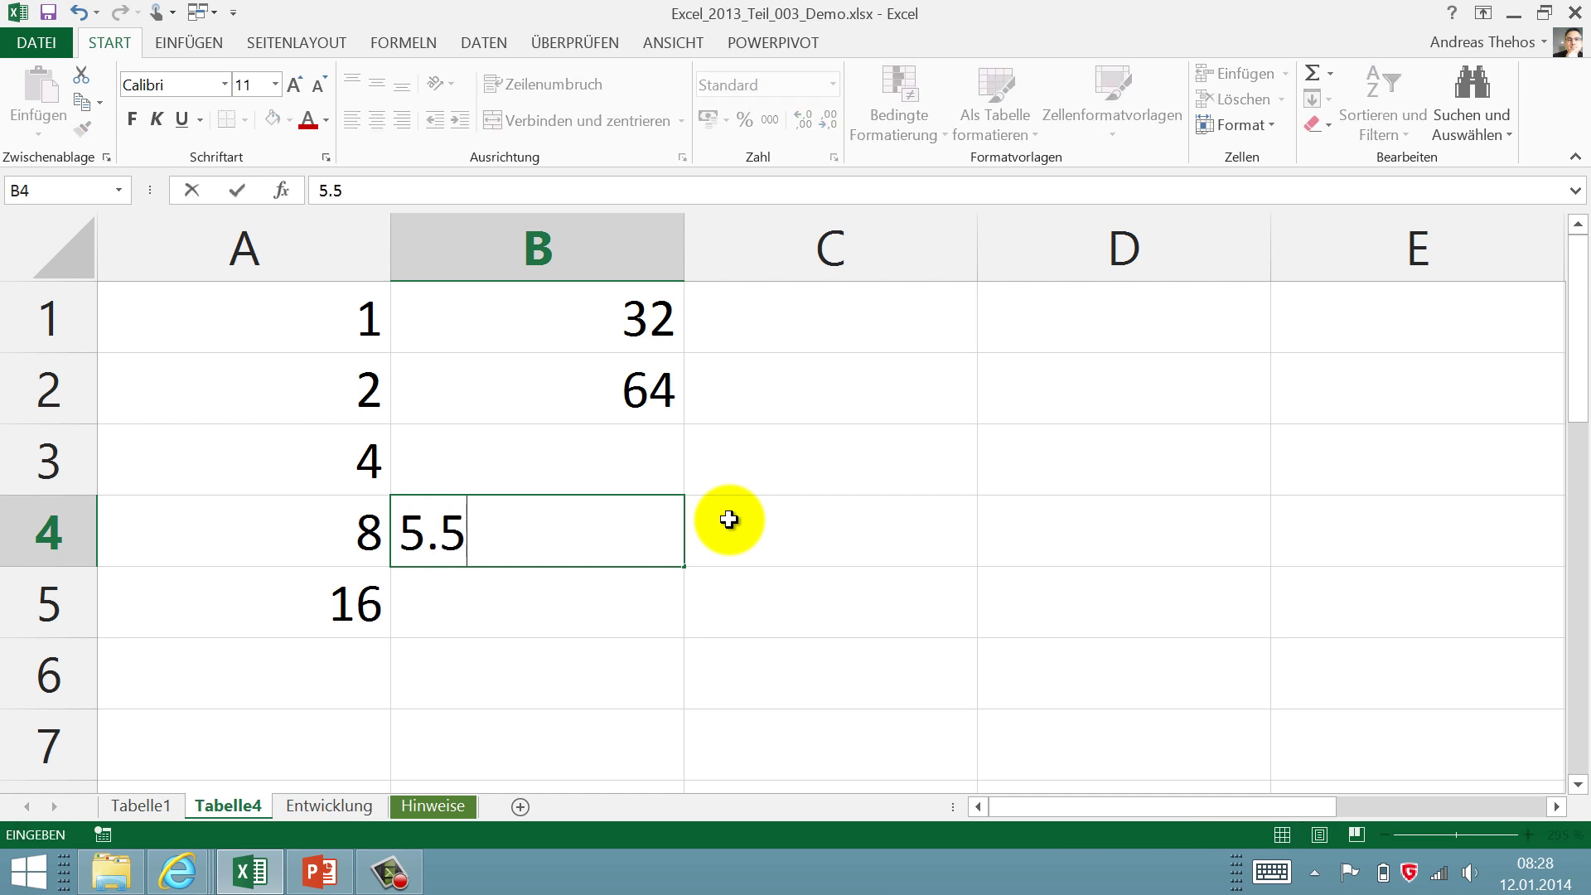
pyautogui.press('Return')
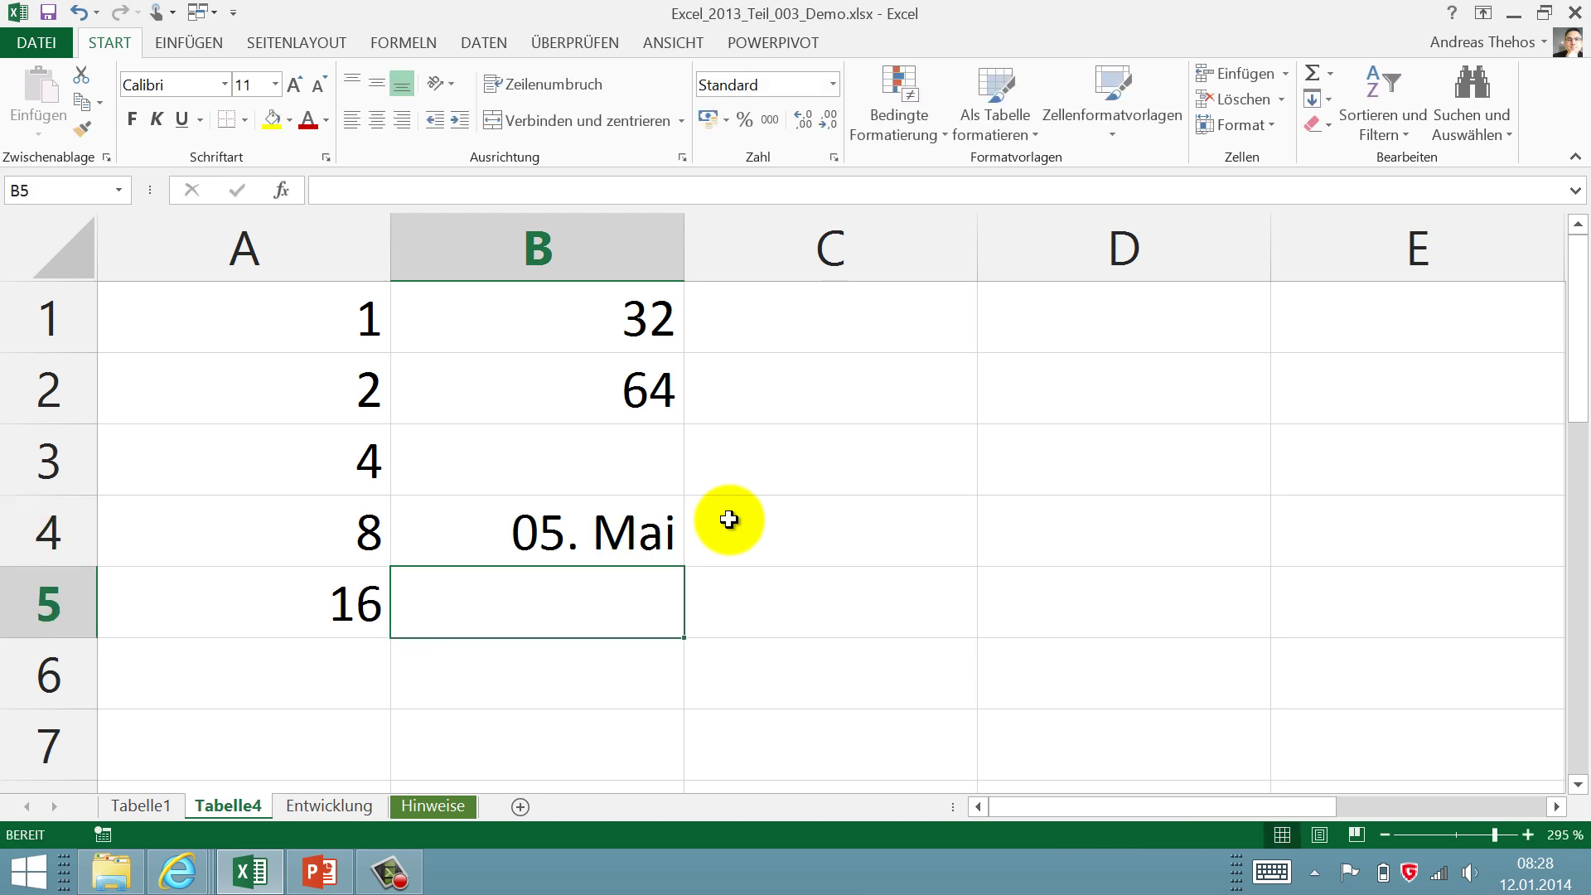
pyautogui.click(657, 523)
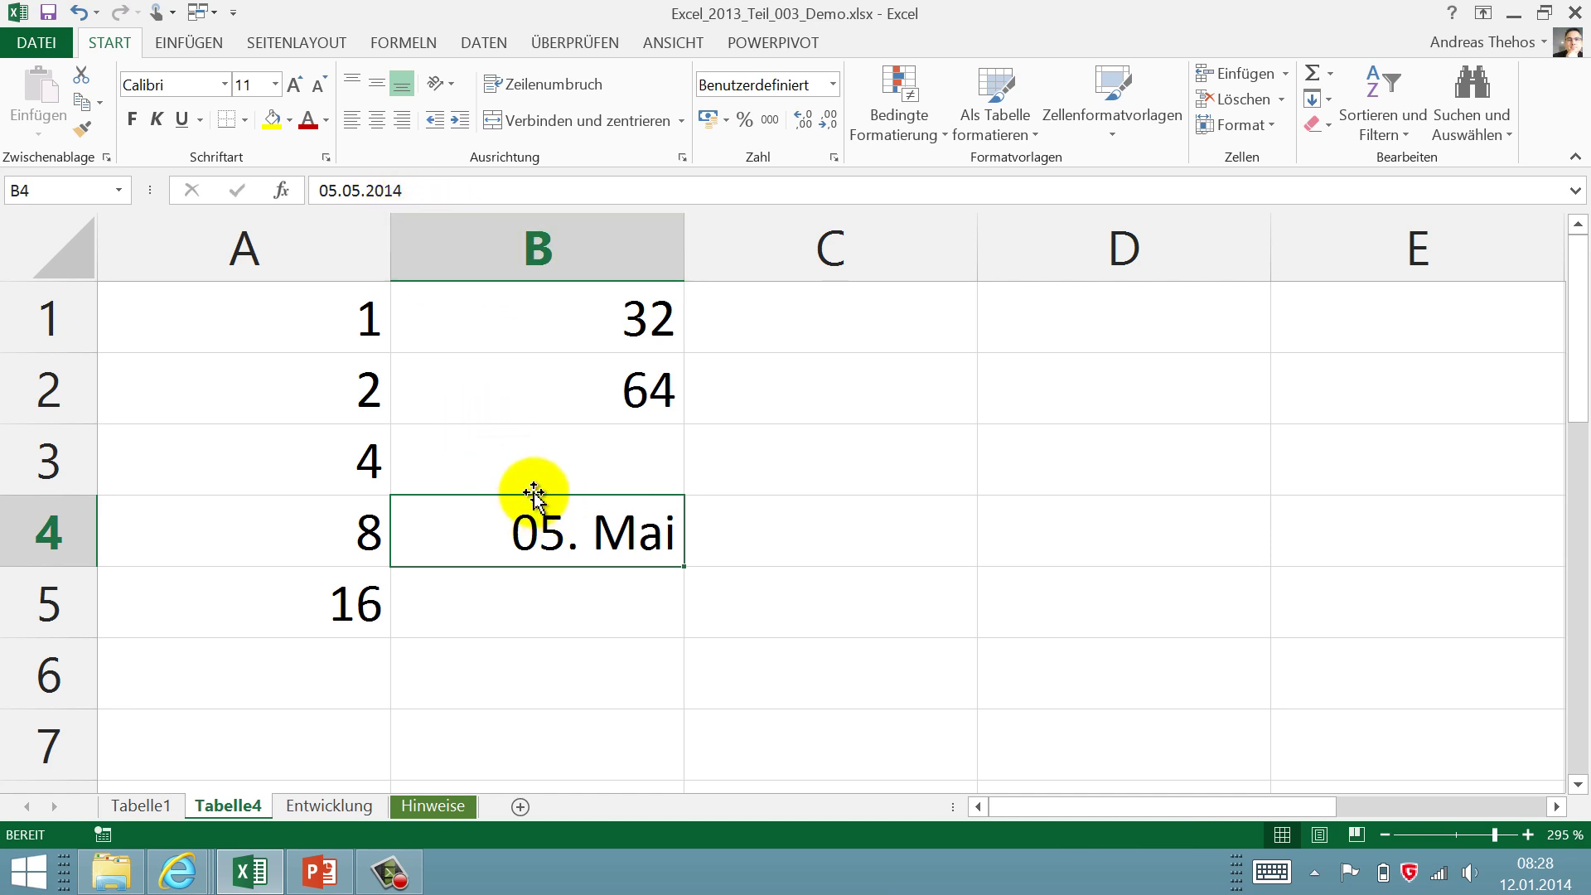
pyautogui.press('Delete')
# - Enter 5,5 in B4, which Excel still shows as the date 05. Jan
pyautogui.write('5')
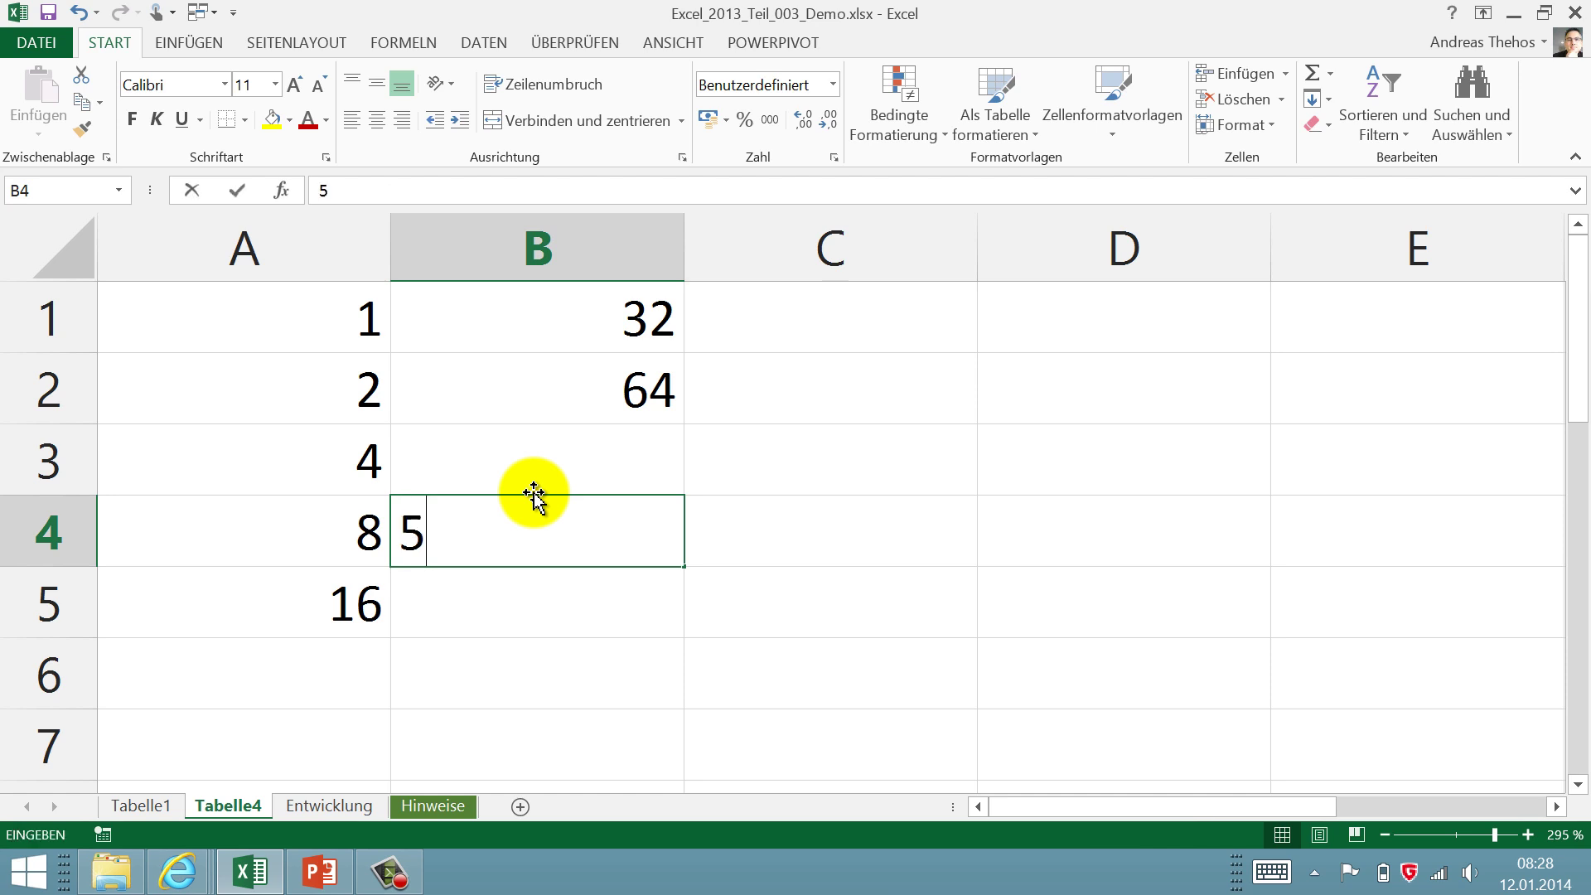
pyautogui.write(',5')
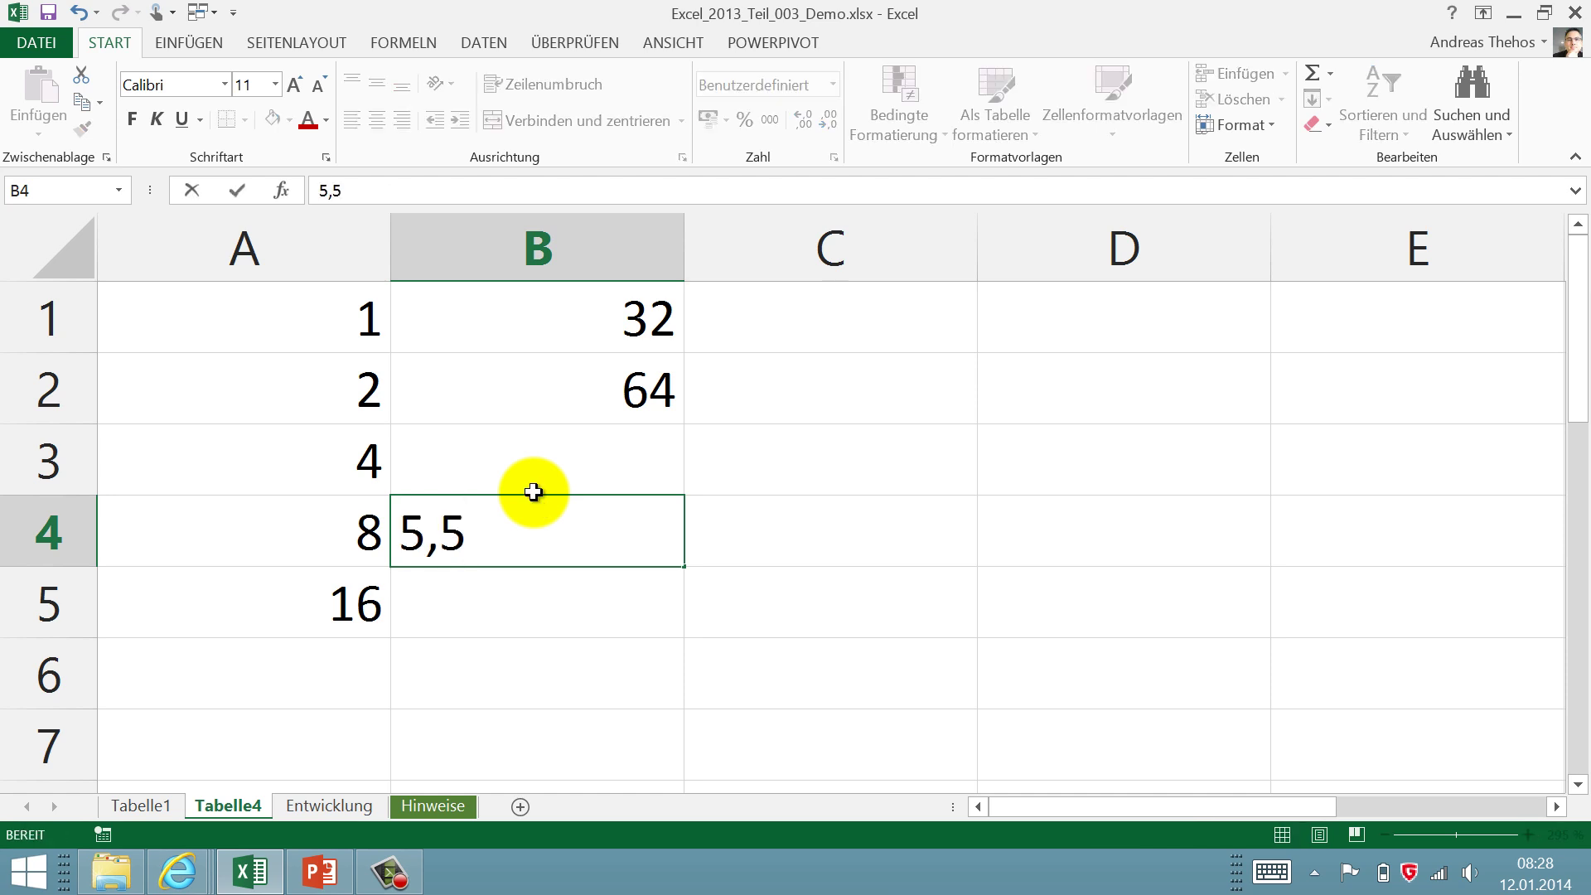
pyautogui.press('Return')
pyautogui.click(551, 535)
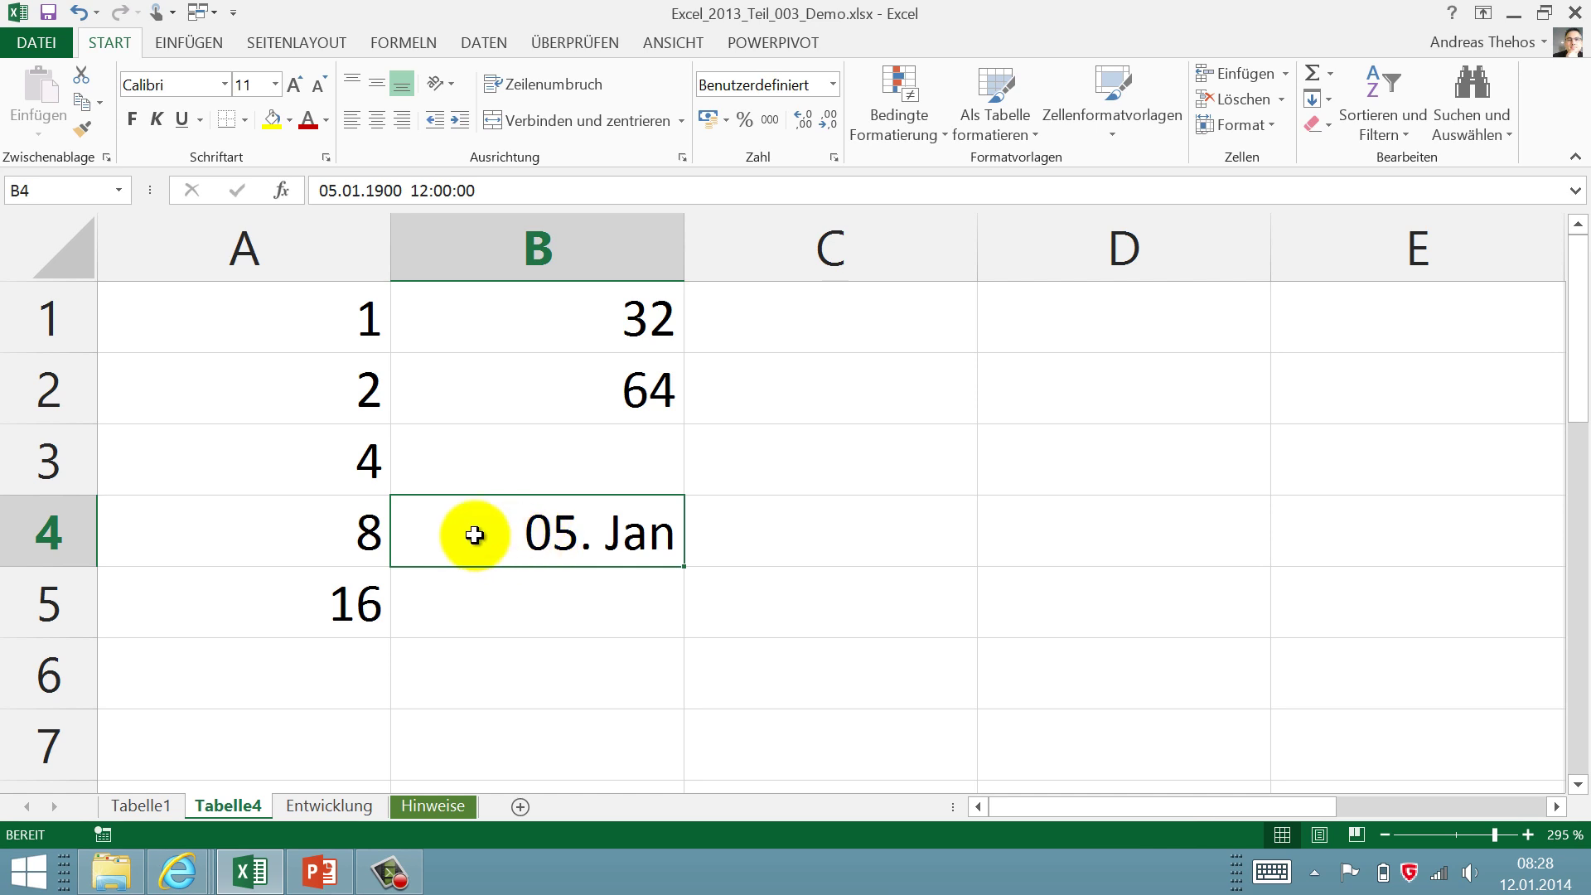
pyautogui.click(290, 533)
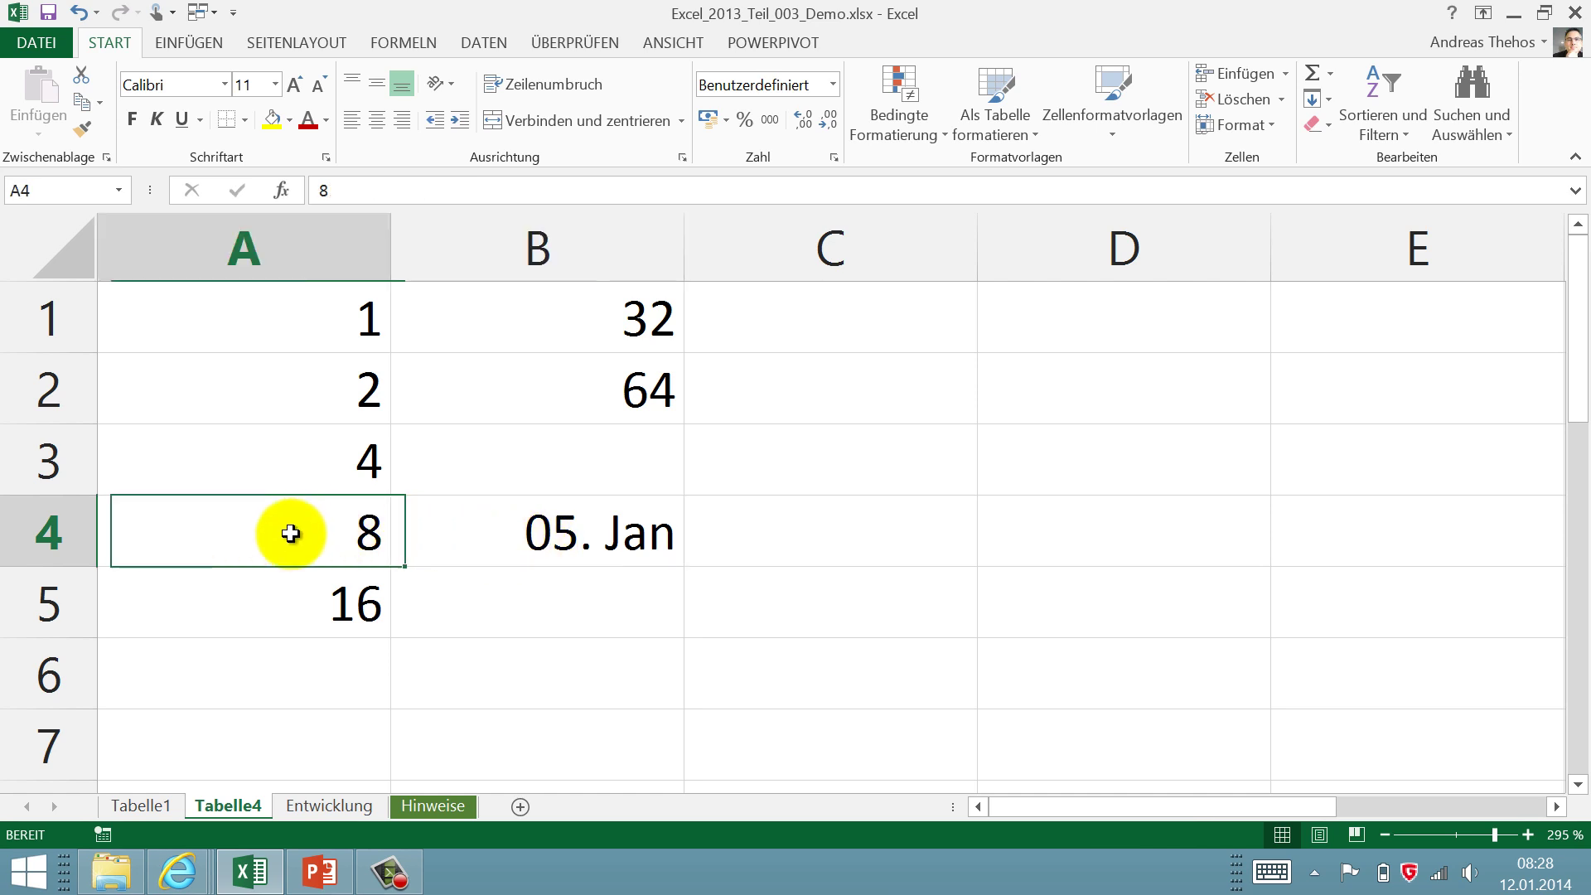
# - Copy A4's format to B4 so it shows 5,5. Enter 3.3 in B5, then delete the resulting date
pyautogui.click(82, 128)
pyautogui.click(522, 514)
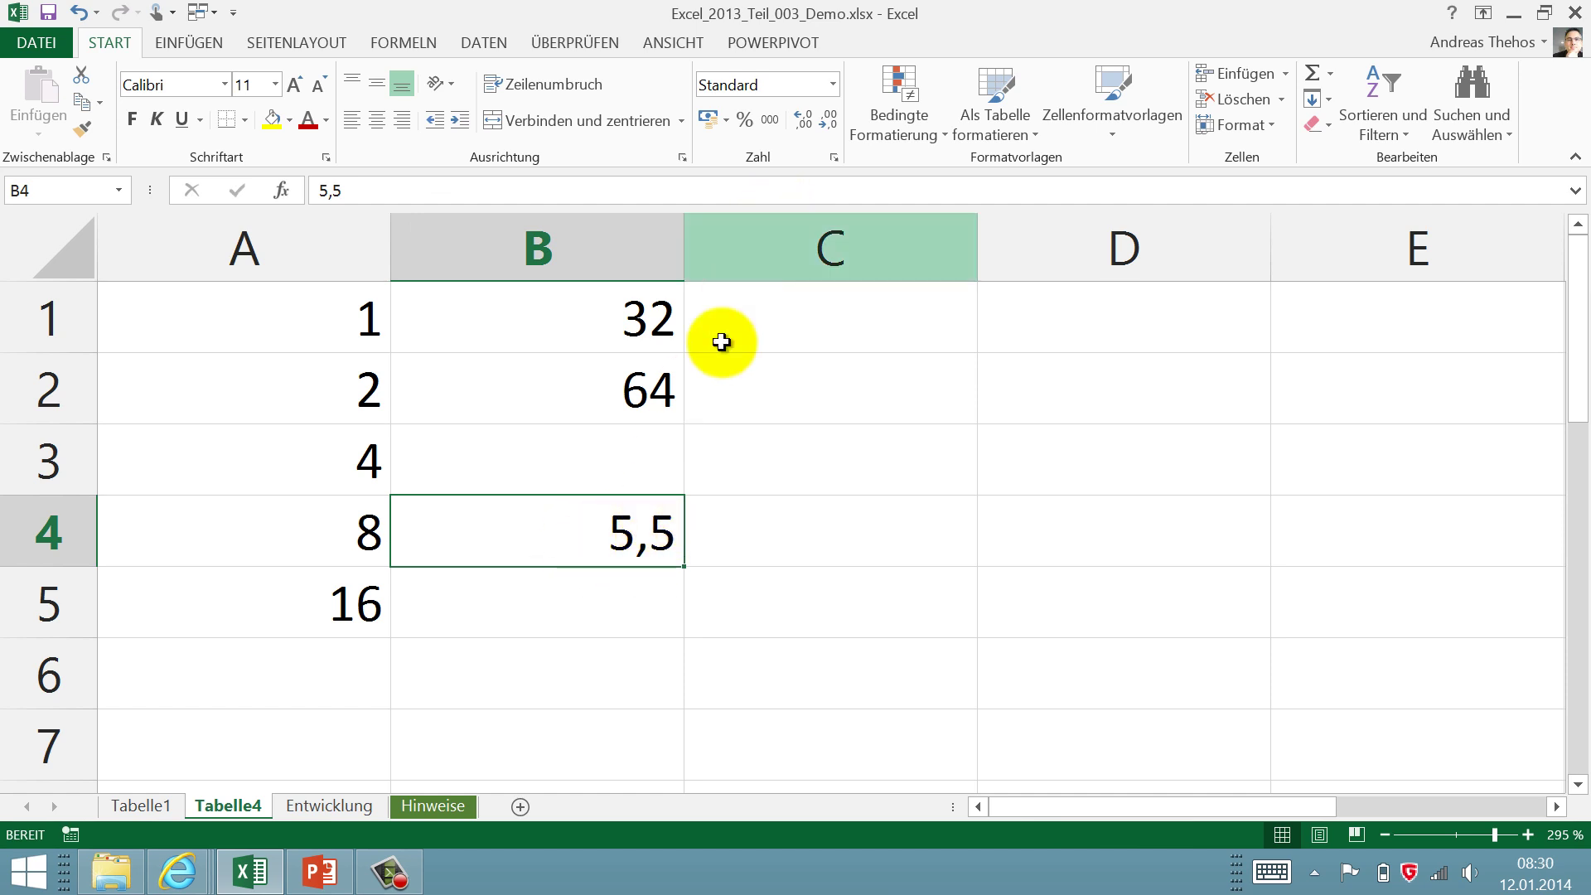
pyautogui.click(642, 587)
pyautogui.write('3.3')
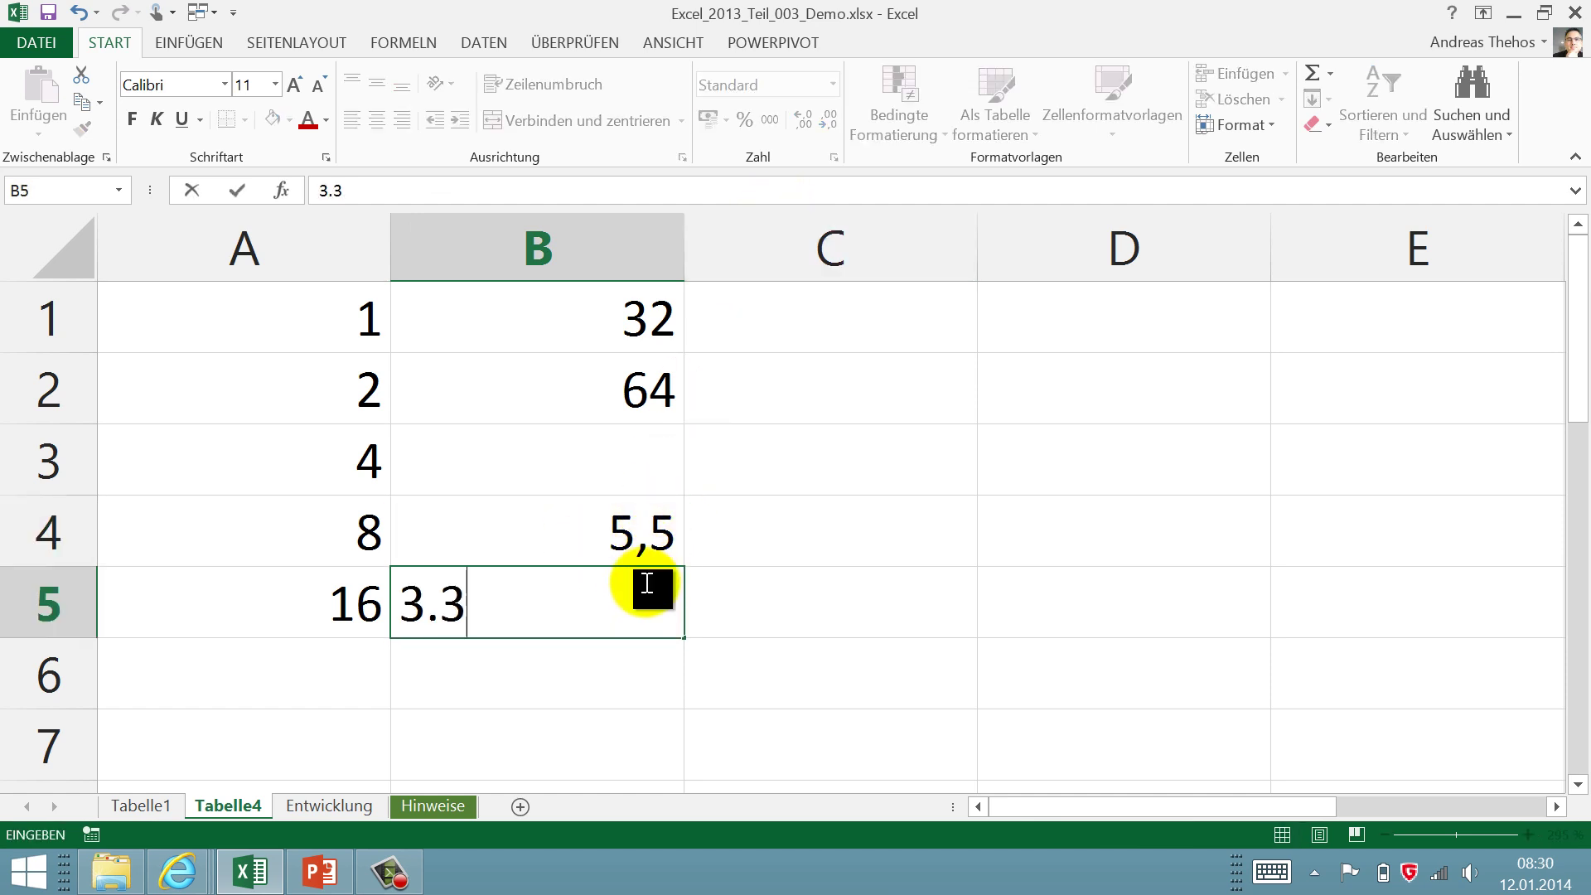
pyautogui.press('Return')
pyautogui.click(663, 591)
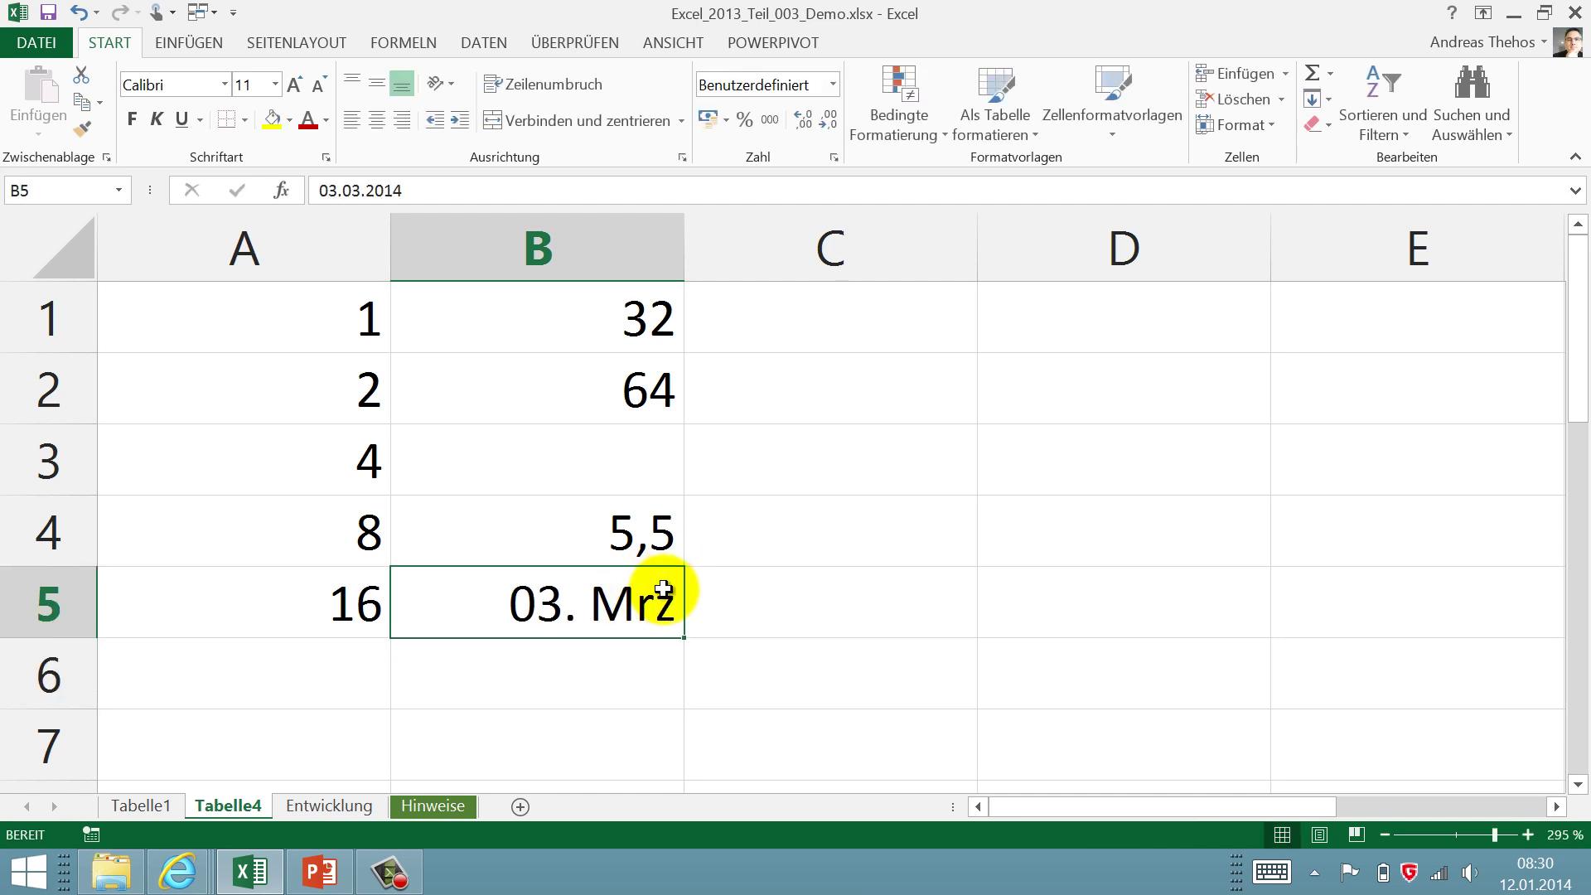
pyautogui.press('Delete')
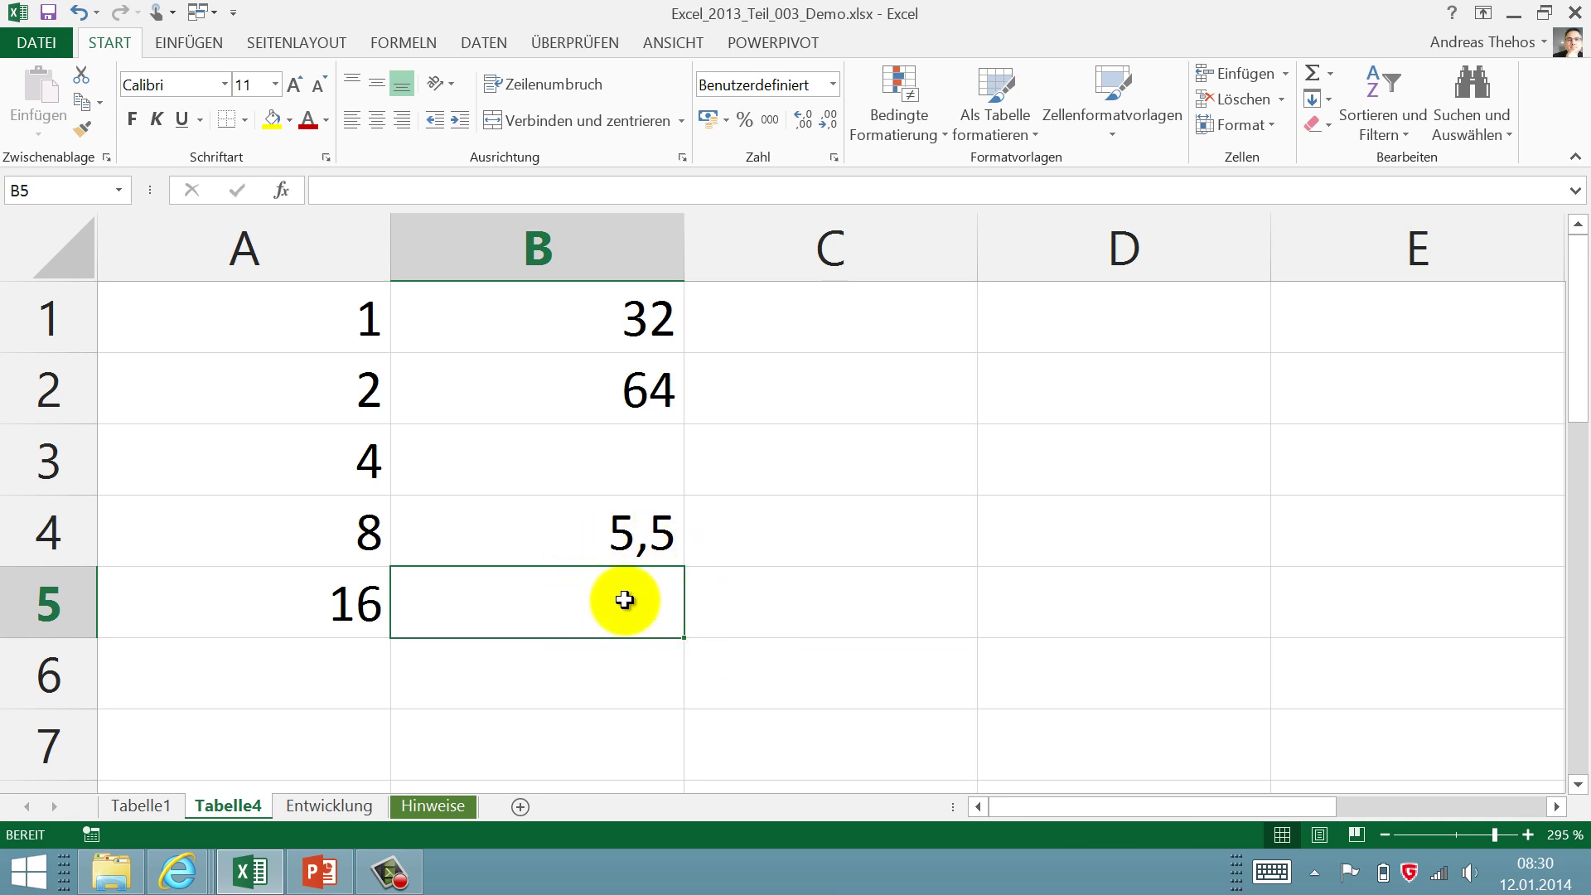
# - Add the Löschen command to the Quick Access Toolbar and use it to clear B5's formats
pyautogui.rightClick(1316, 122)
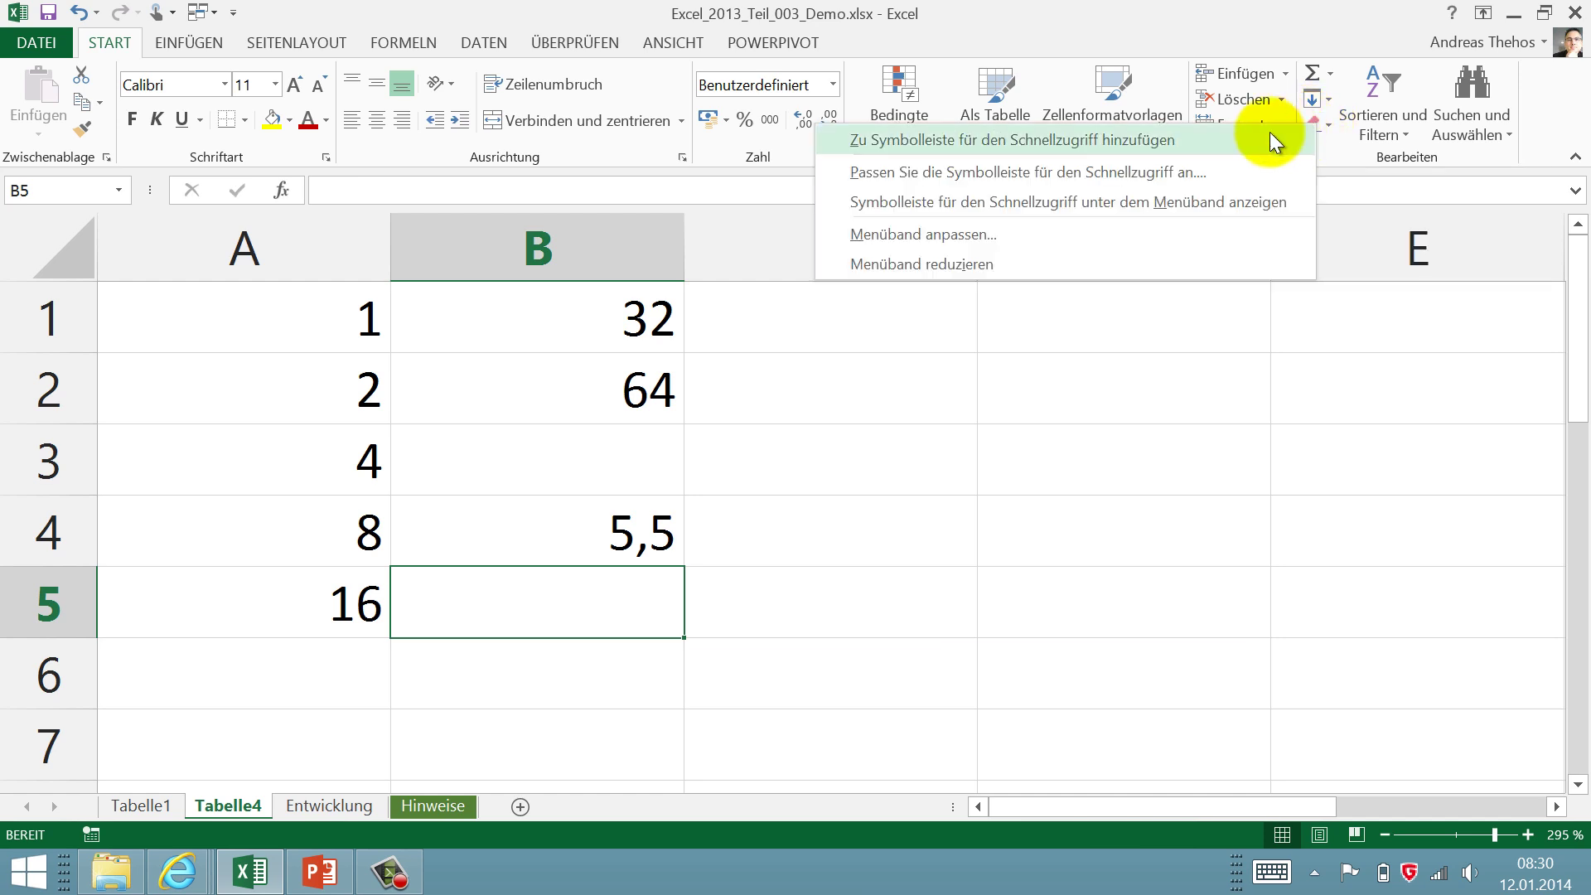
pyautogui.click(1123, 142)
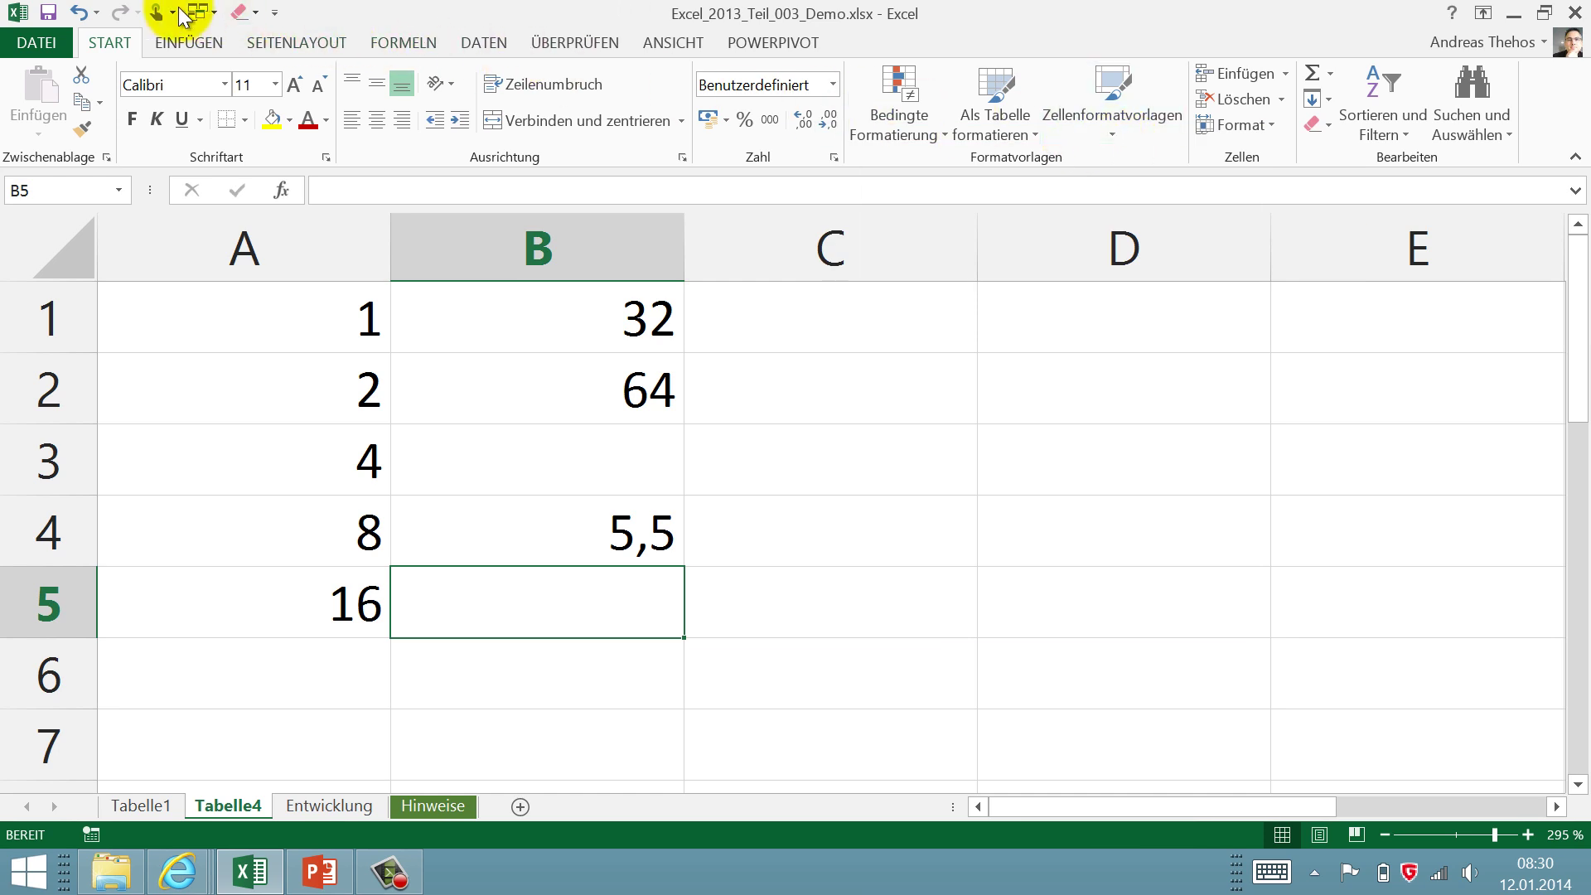
pyautogui.click(199, 43)
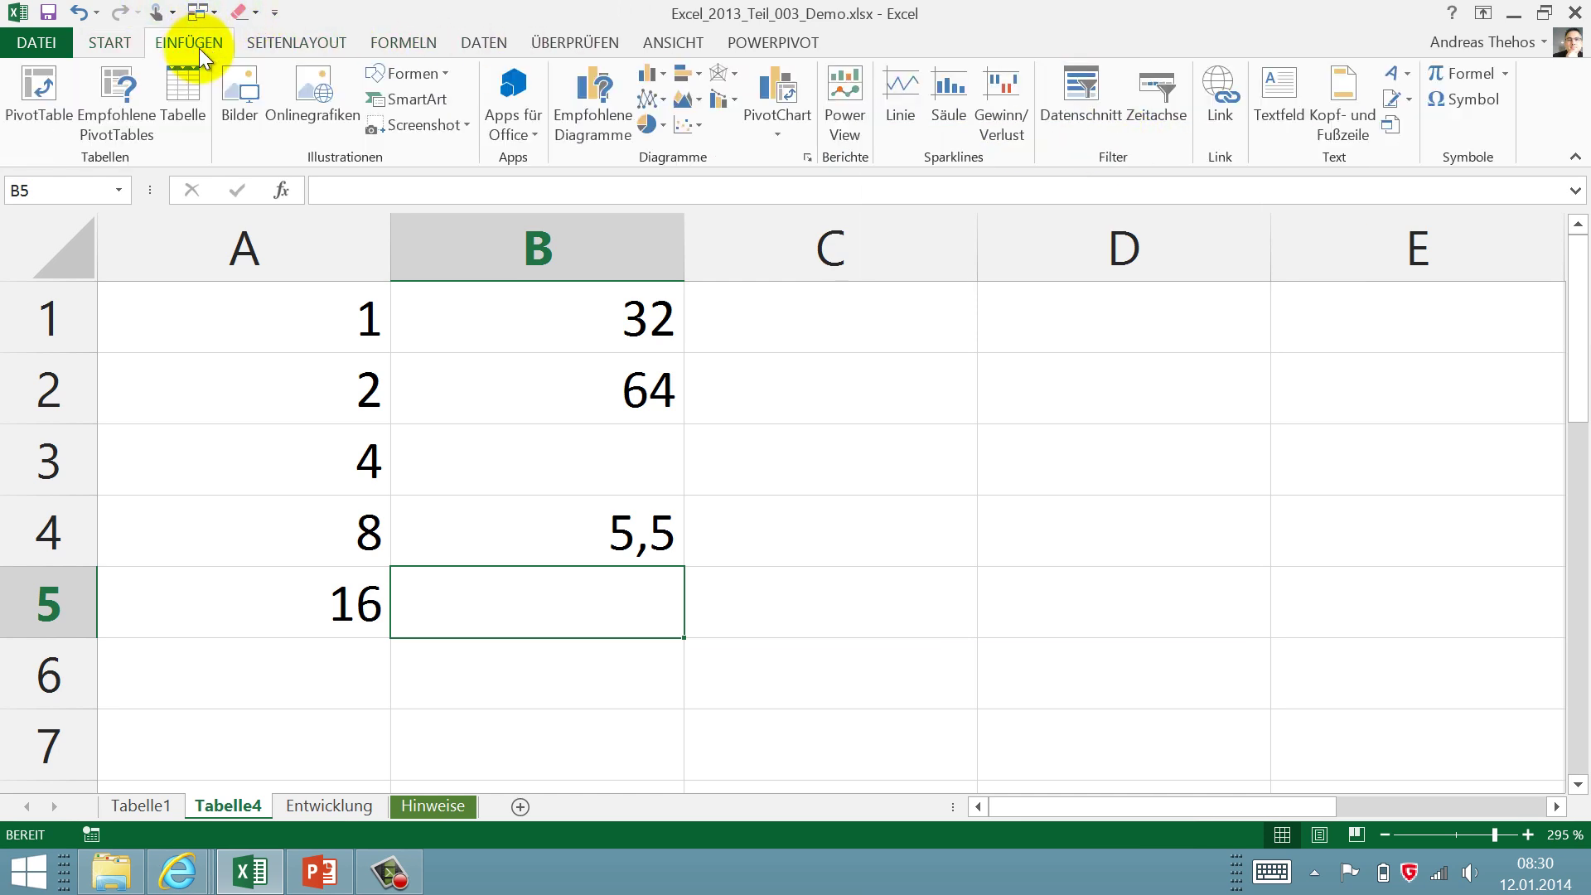
pyautogui.click(273, 43)
pyautogui.click(434, 43)
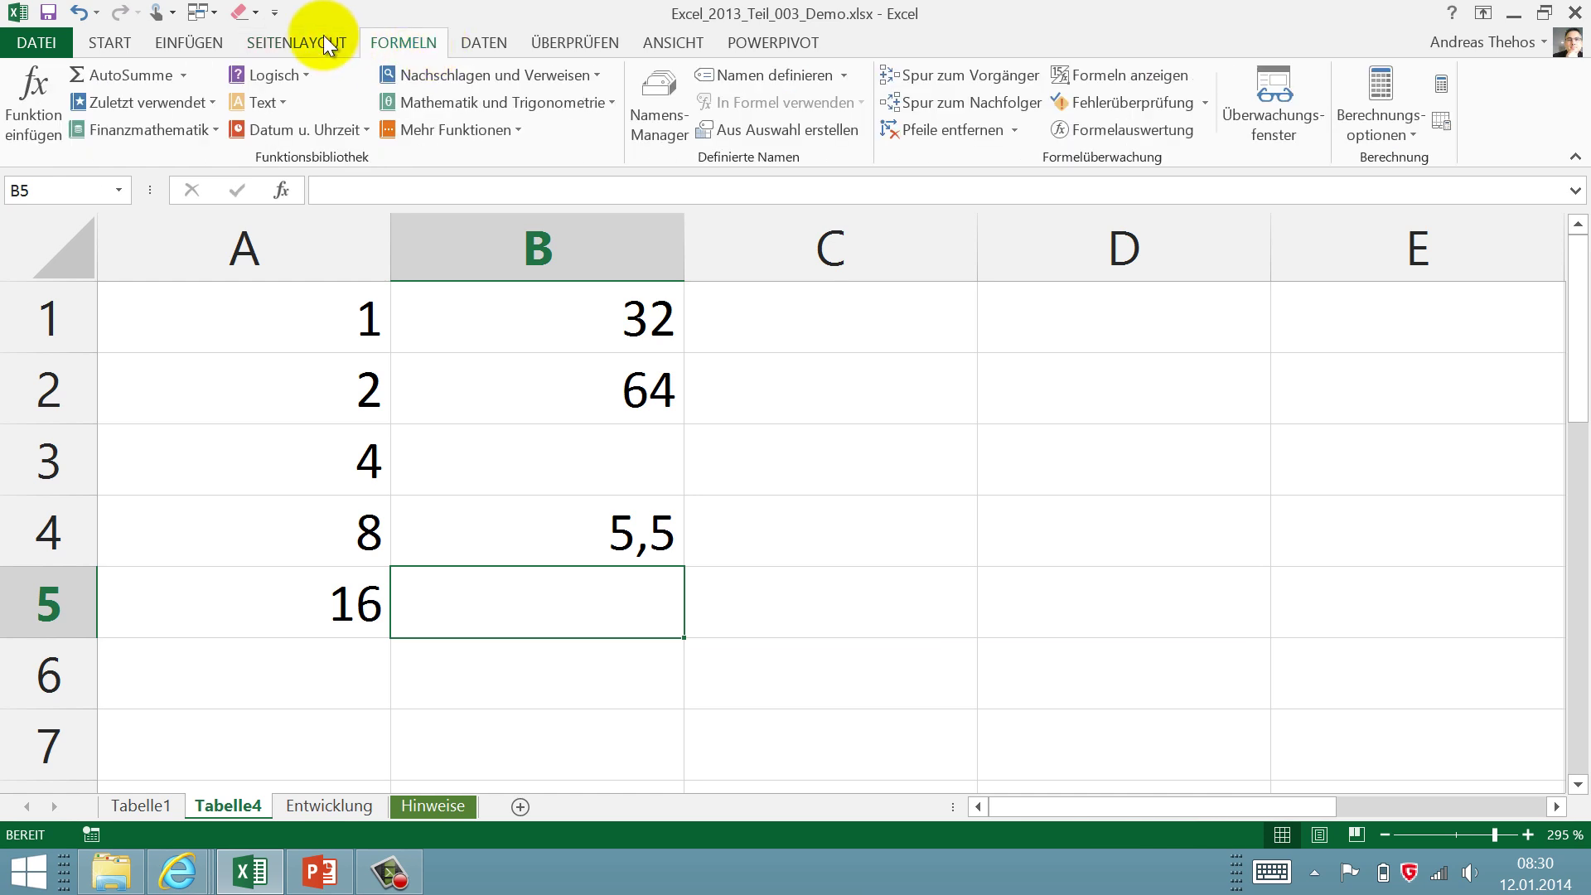
pyautogui.click(253, 13)
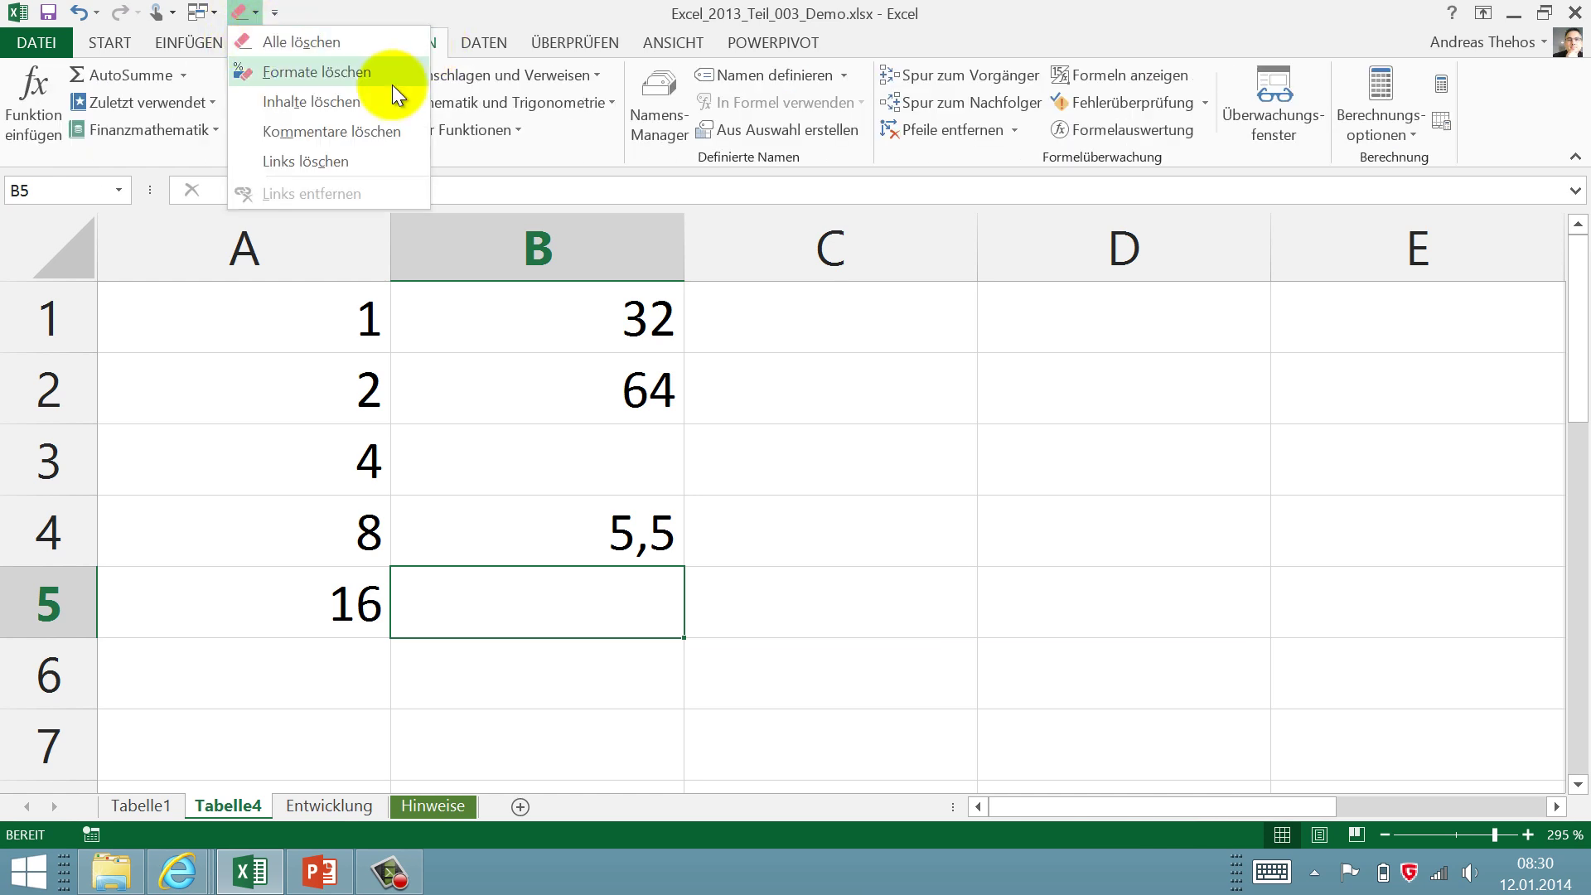
pyautogui.click(559, 549)
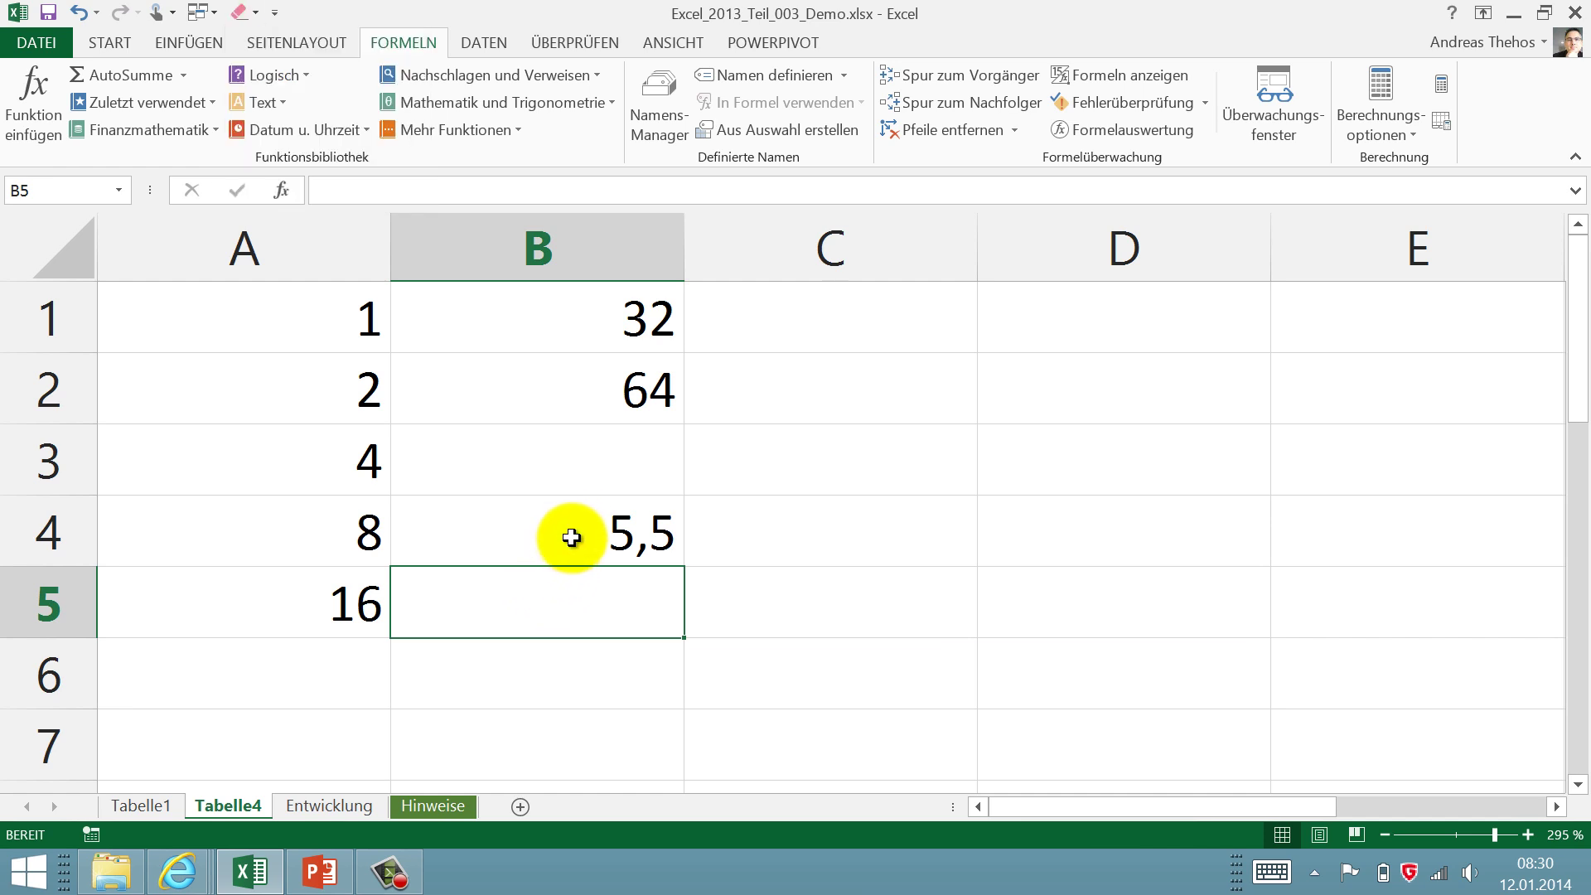
# - Go back to B5 and enter 8.1, which Excel turns into the date 08. Jan
pyautogui.press('Right')
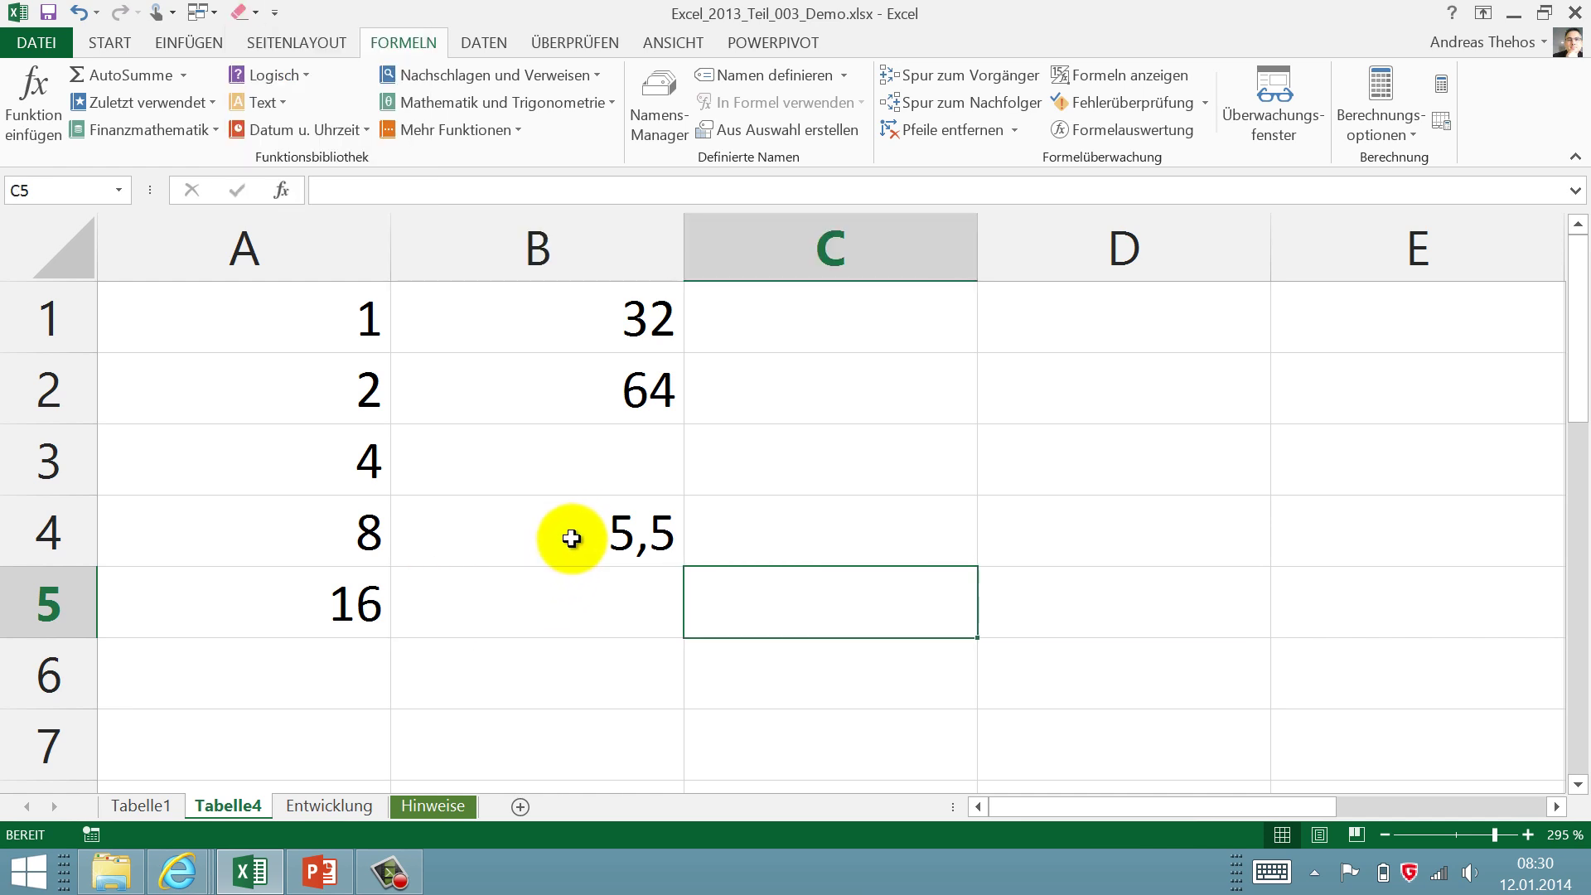
pyautogui.press('Right')
pyautogui.press('Left')
pyautogui.press('Left')
pyautogui.press('Up')
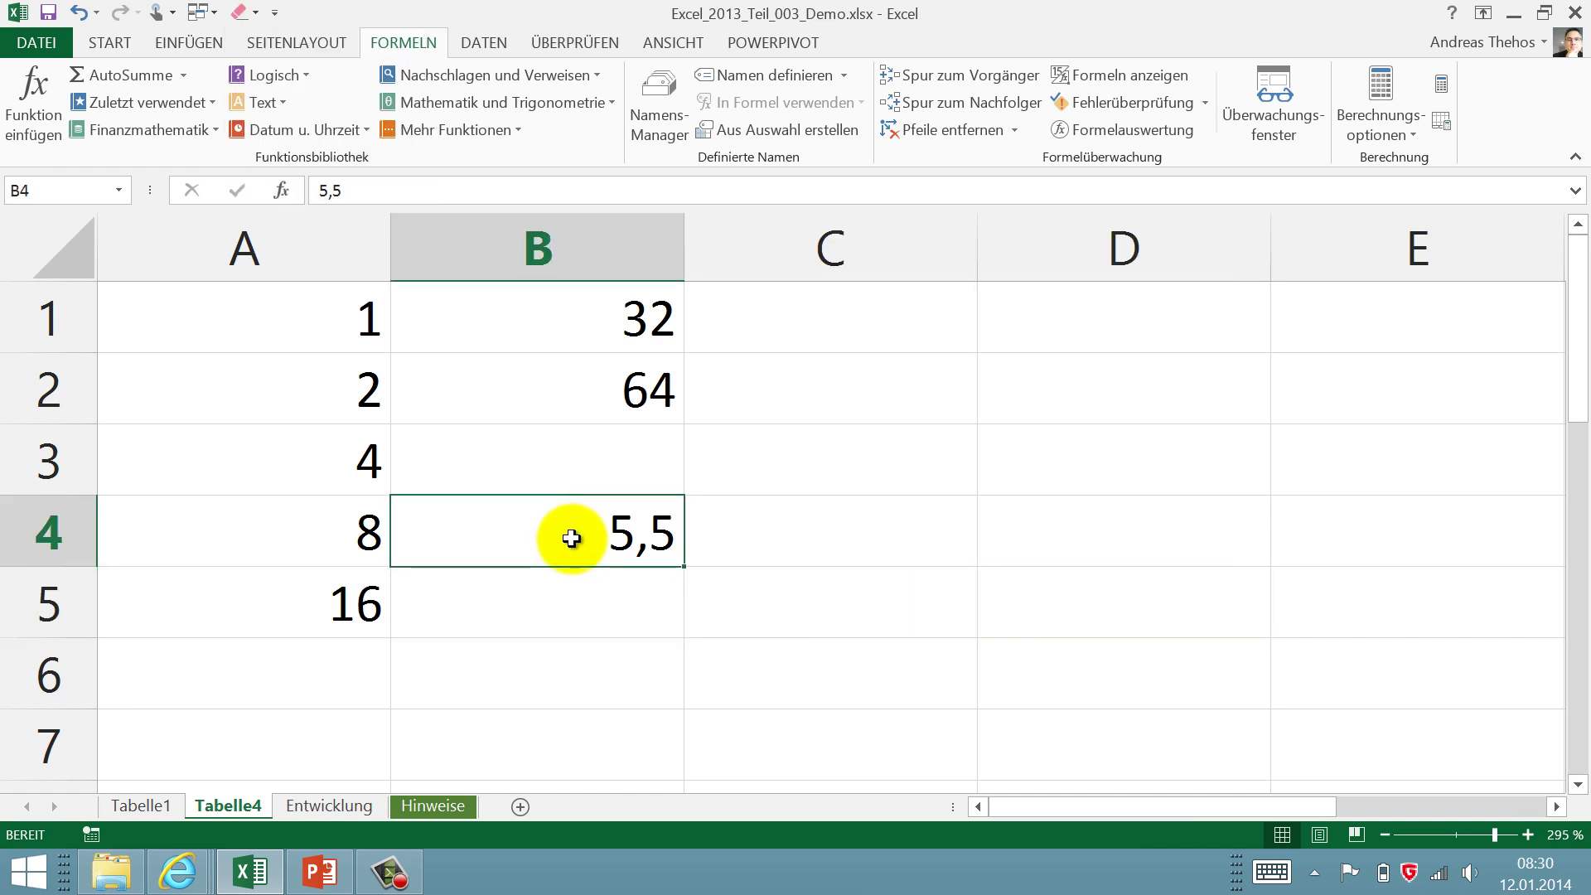
pyautogui.press('Up')
pyautogui.press('Down')
pyautogui.press('Down')
pyautogui.press('Down')
pyautogui.press('Up')
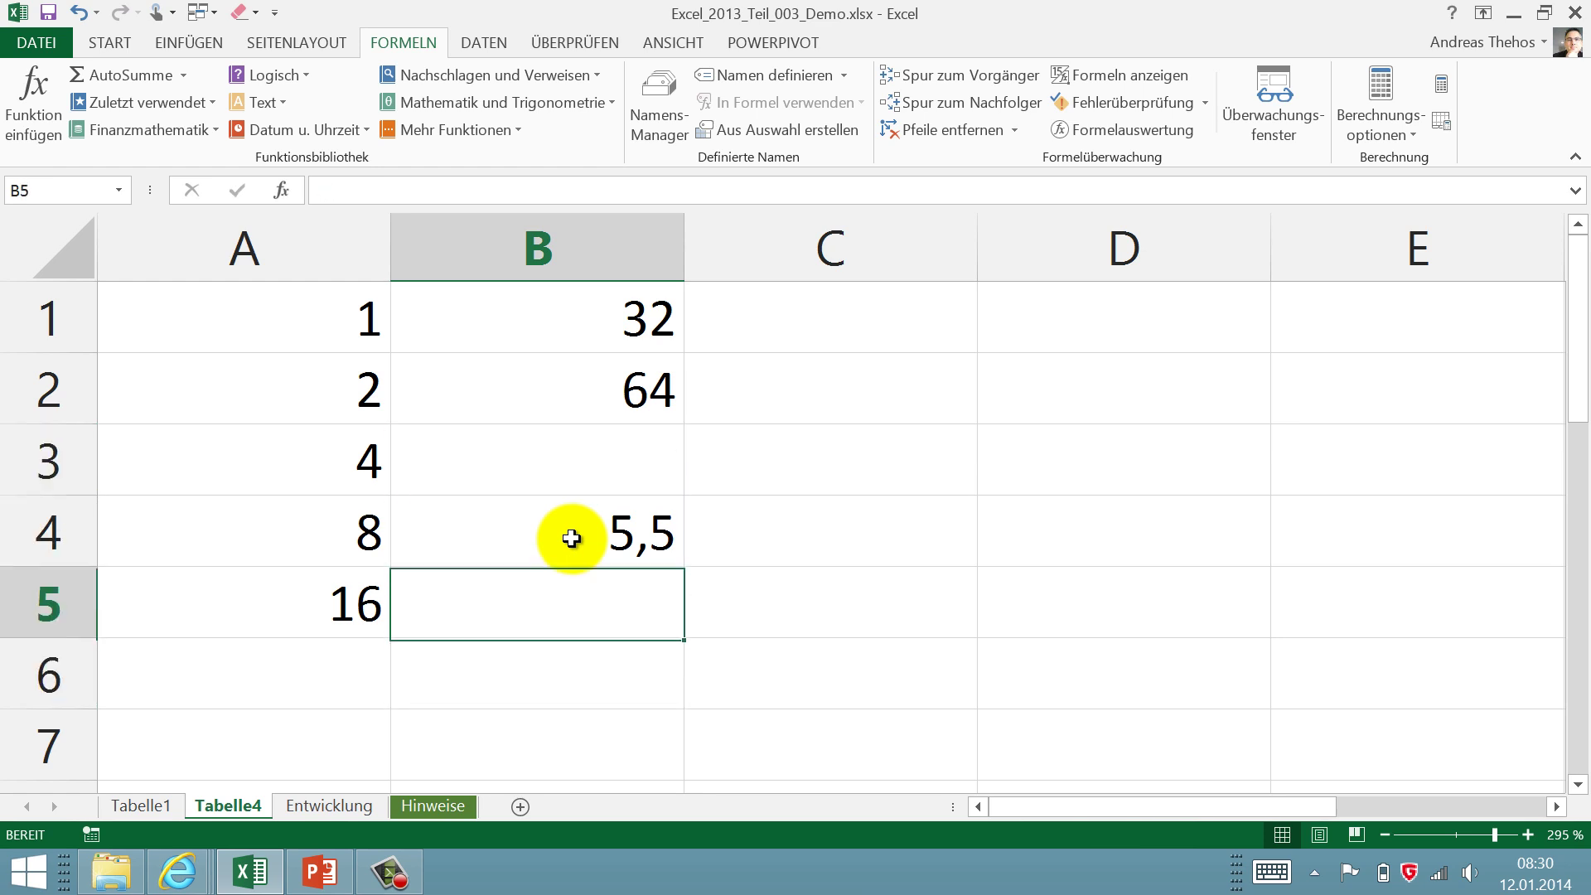
pyautogui.write('8')
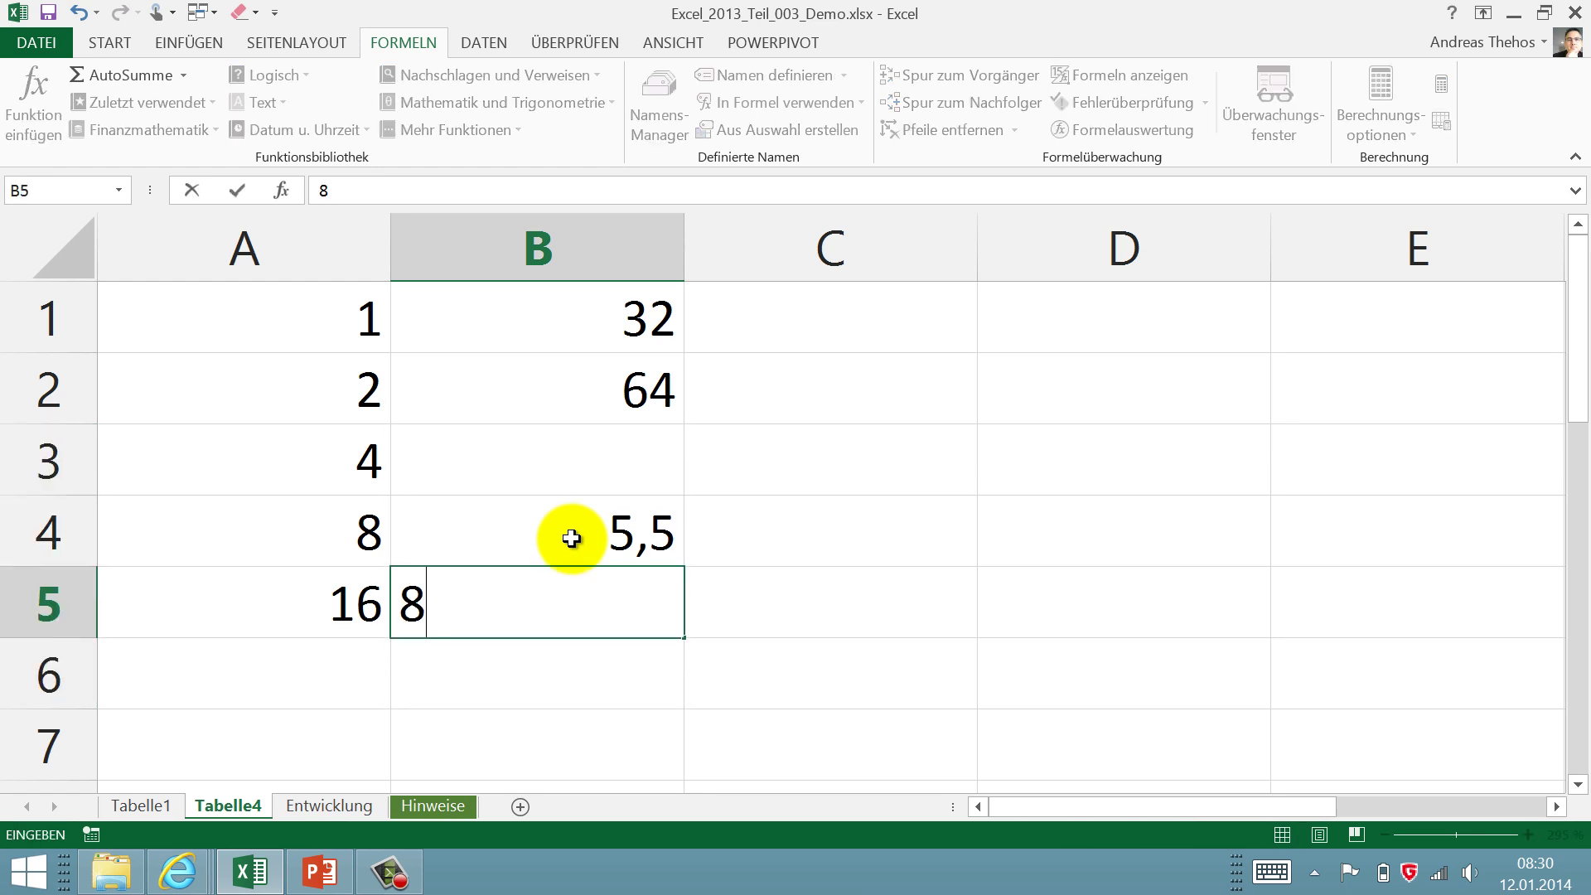
pyautogui.write('.1')
pyautogui.press('Right')
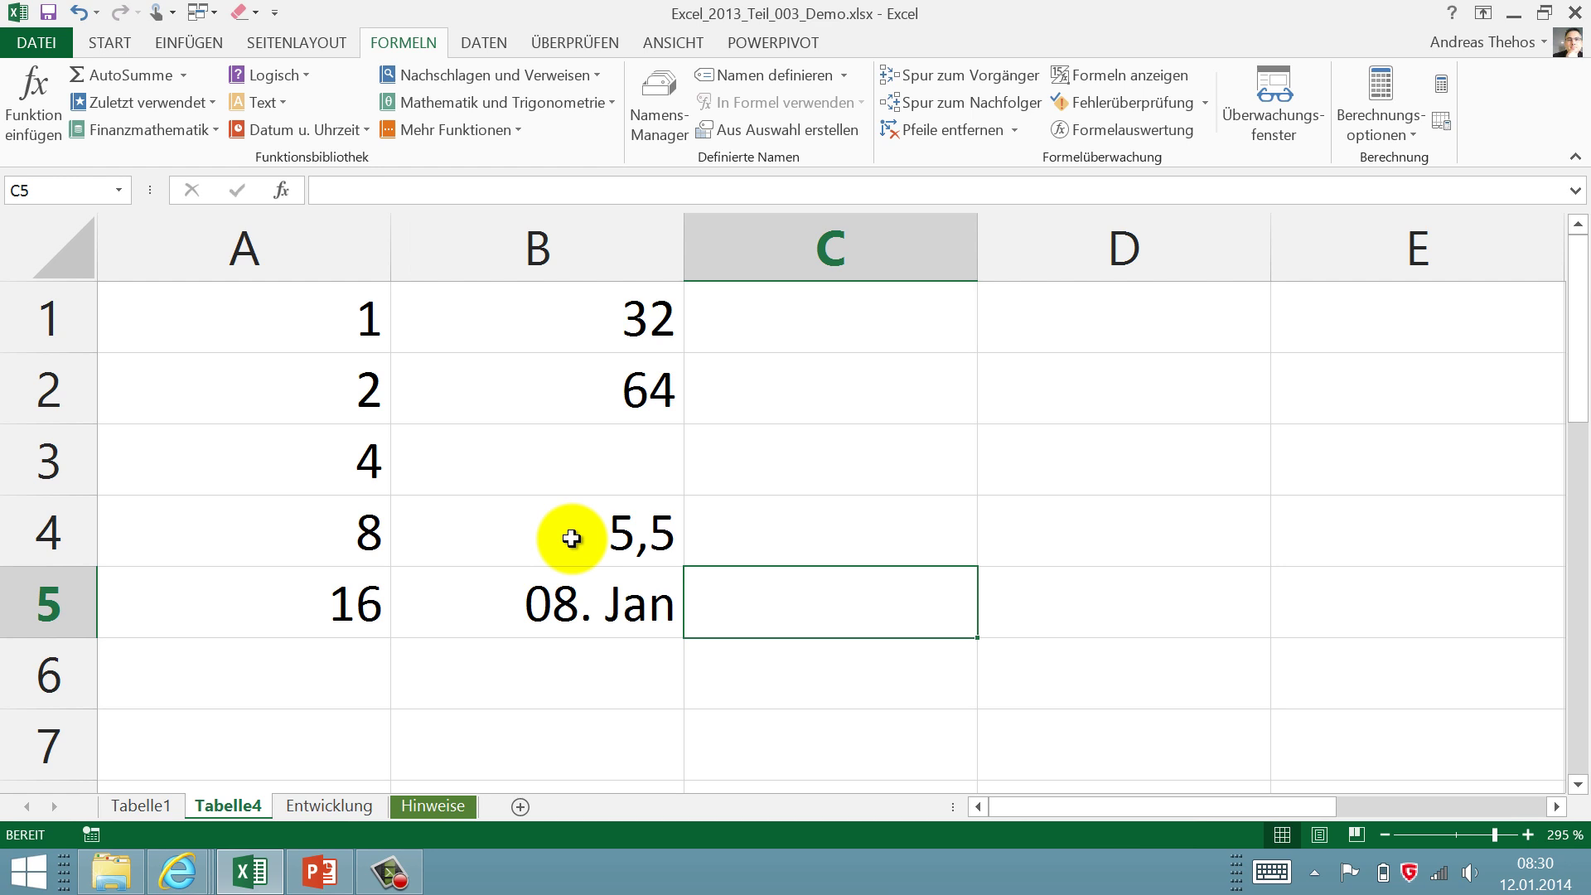
# - Enter 1 in C5 and 2 in D5
pyautogui.write('1')
pyautogui.press('Right')
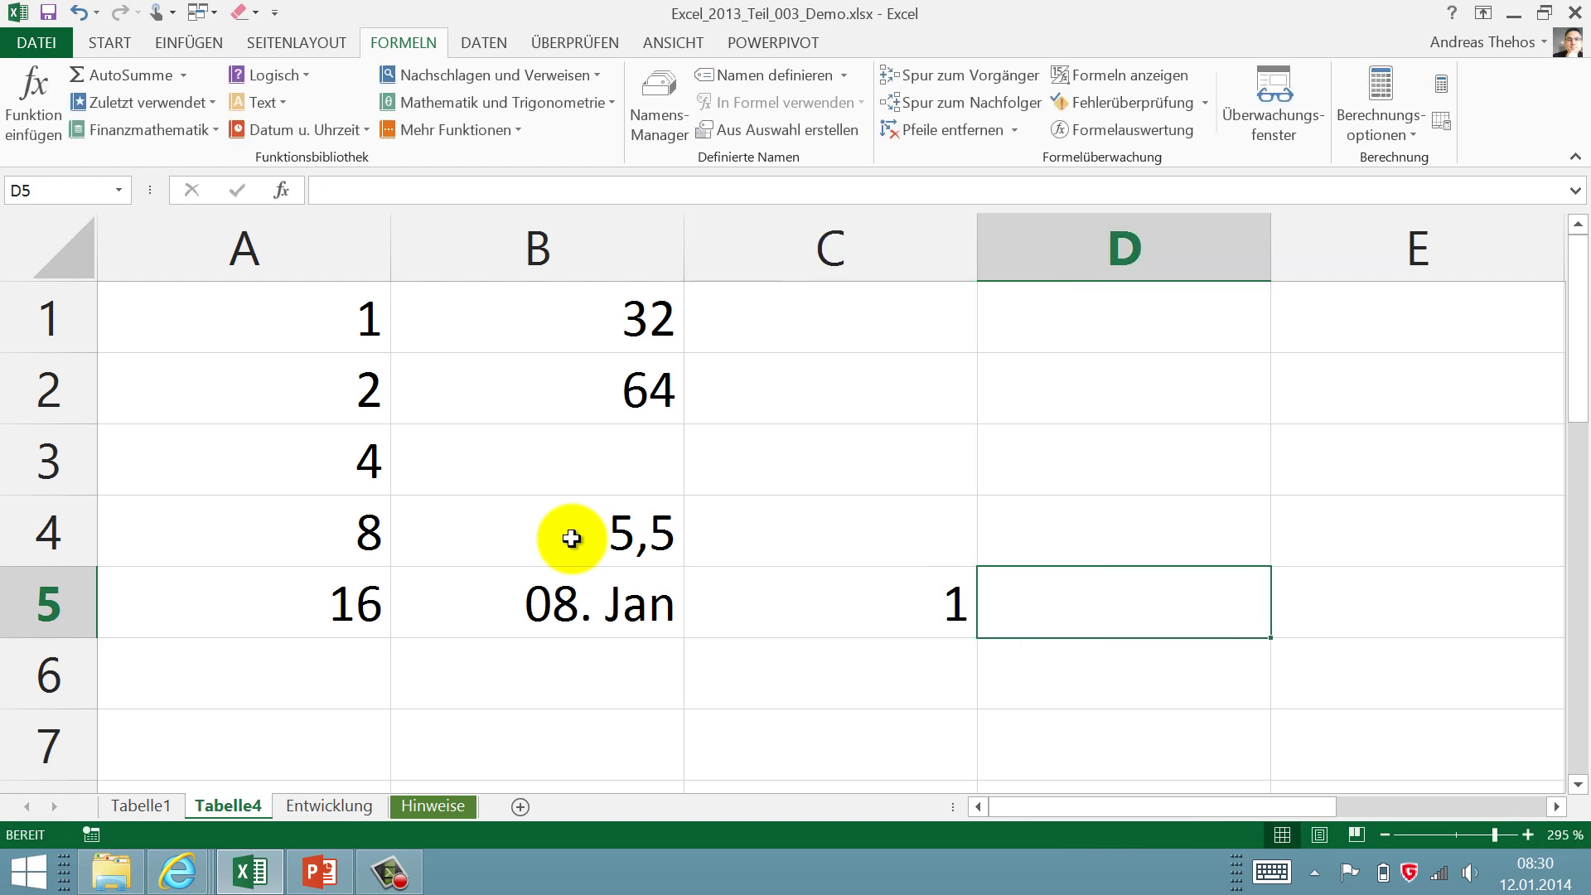
pyautogui.write('2')
pyautogui.press('Return')
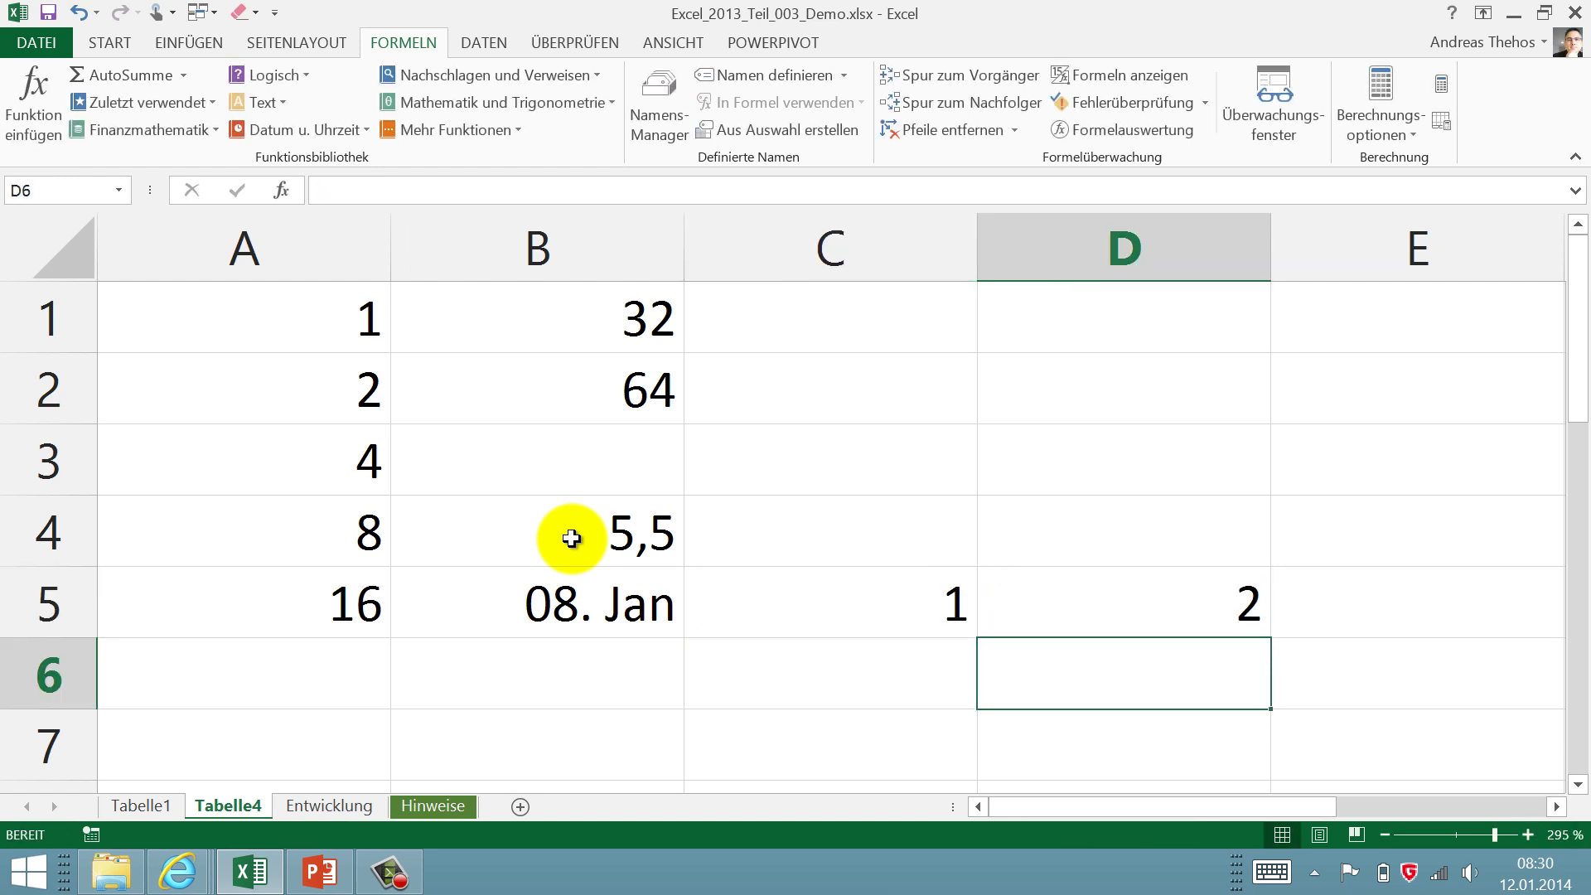
pyautogui.click(572, 539)
pyautogui.click(1351, 620)
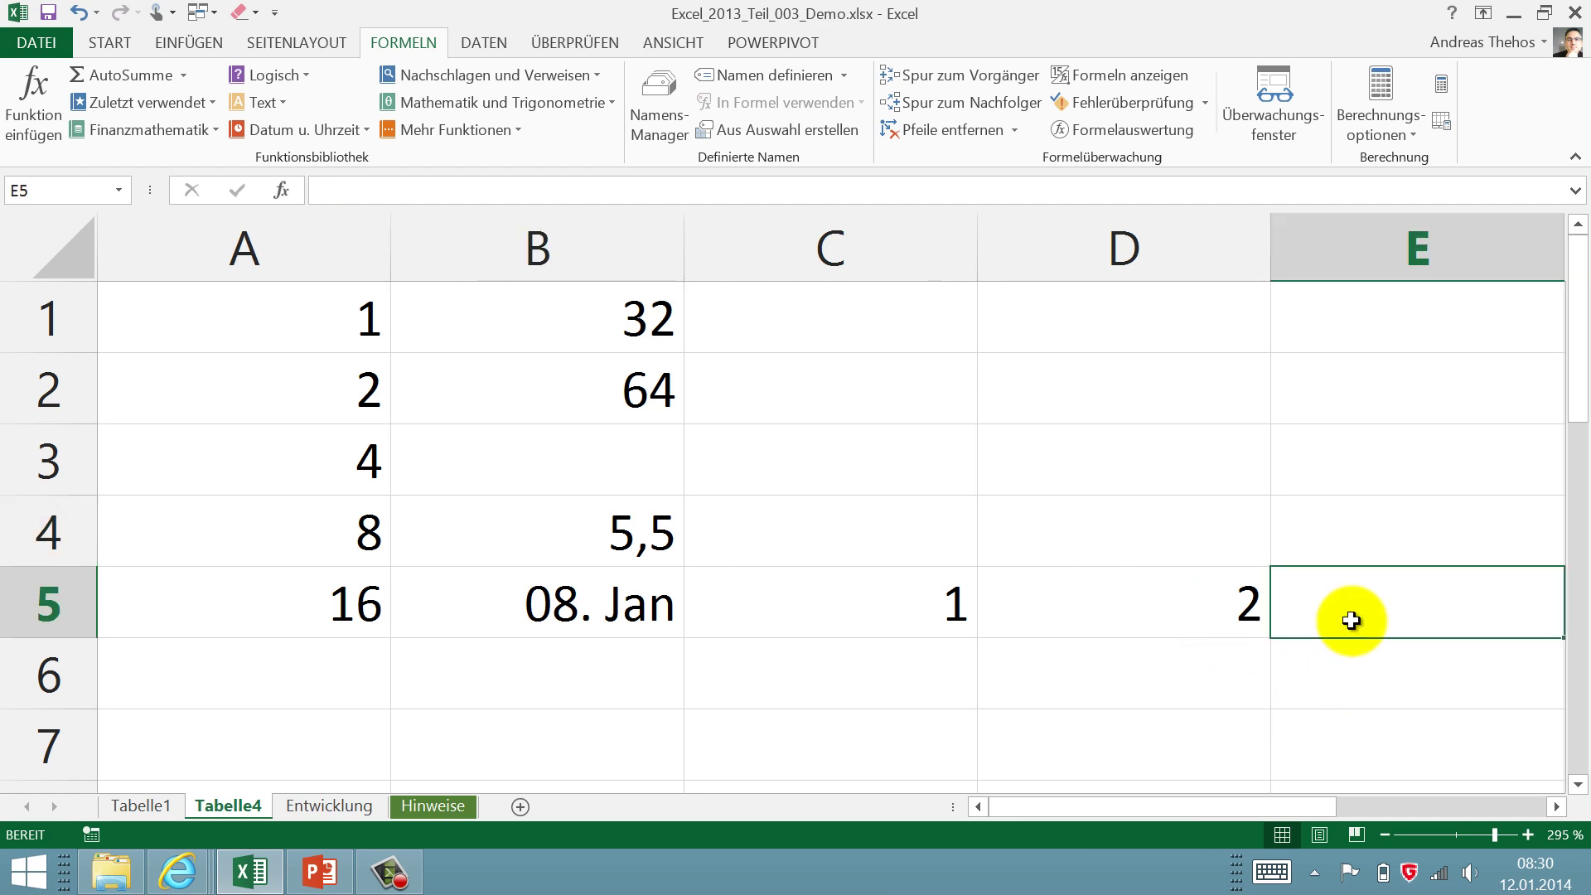
# - Build the formula =D5 in E5, nudging the reference to D6 and back, so it shows 2
pyautogui.write('=')
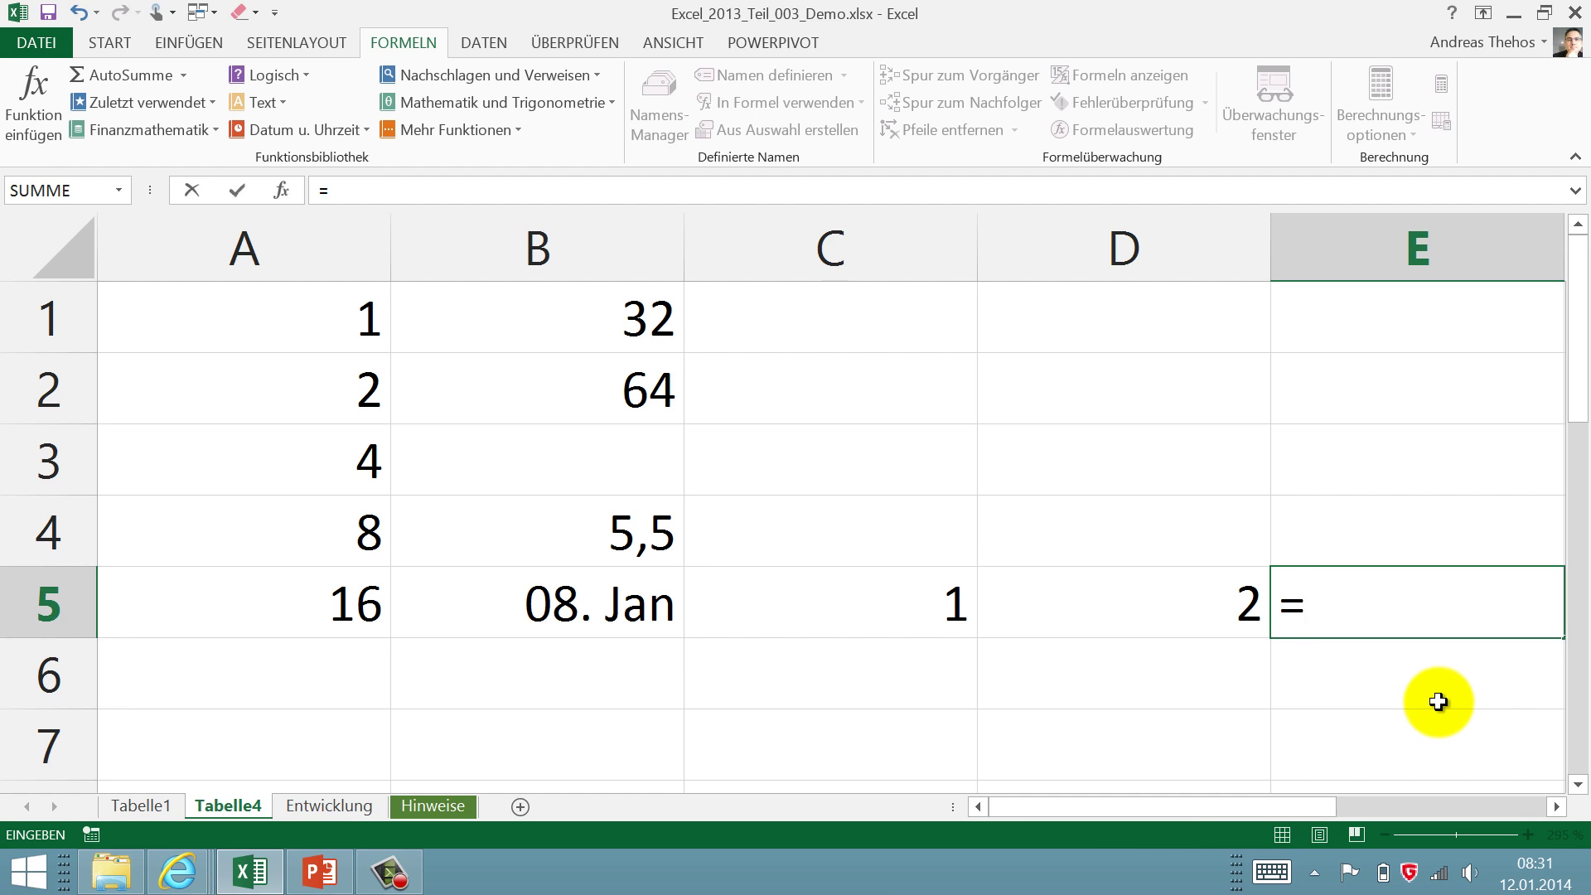
pyautogui.click(1202, 623)
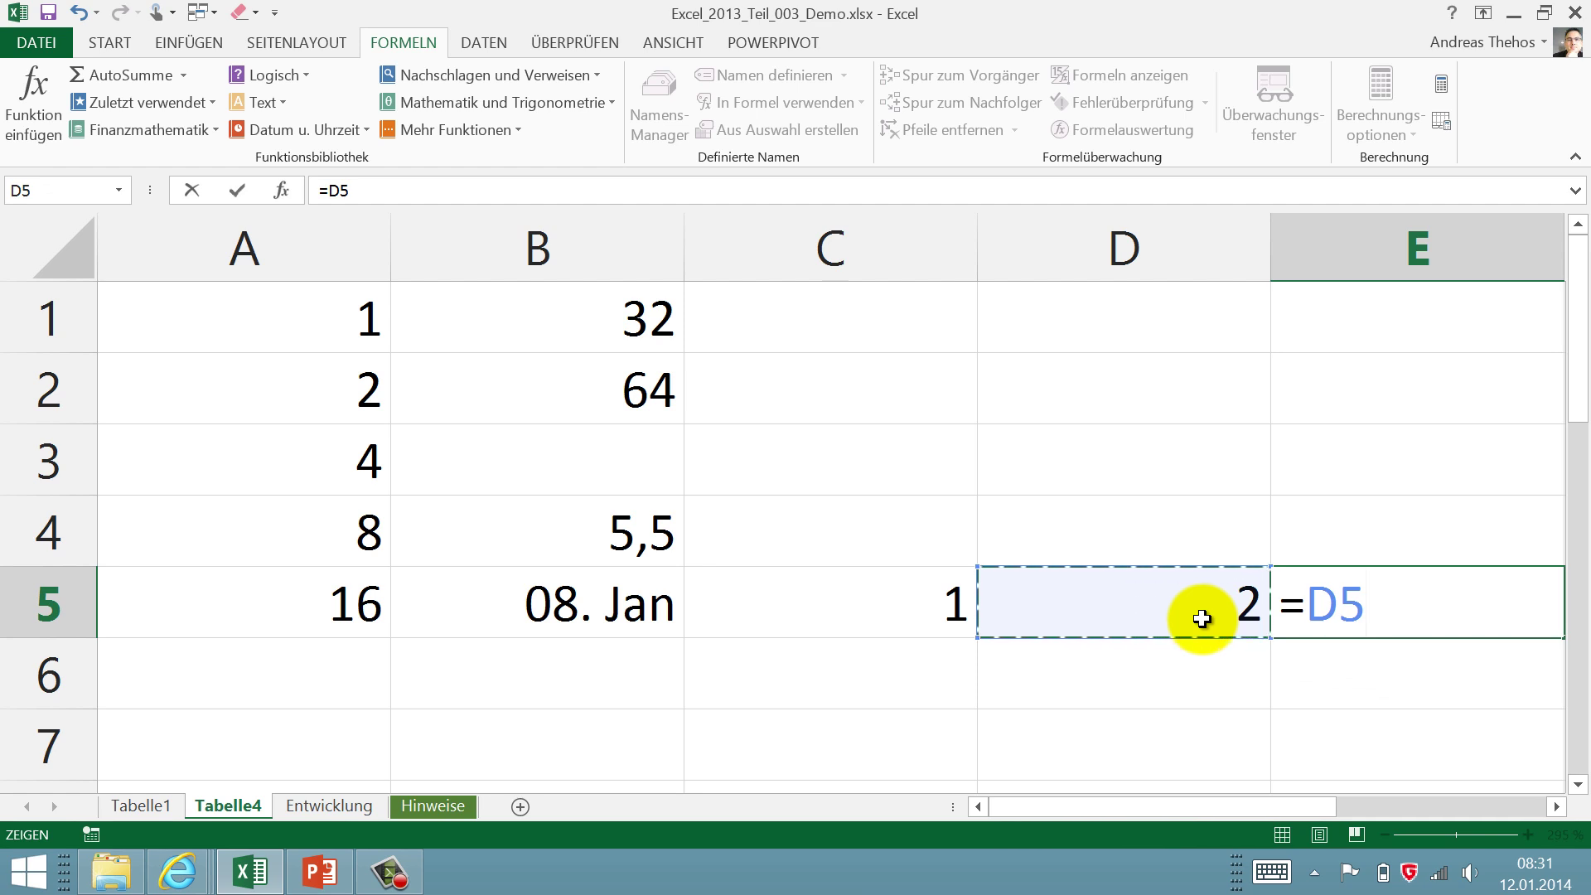
pyautogui.press('Down')
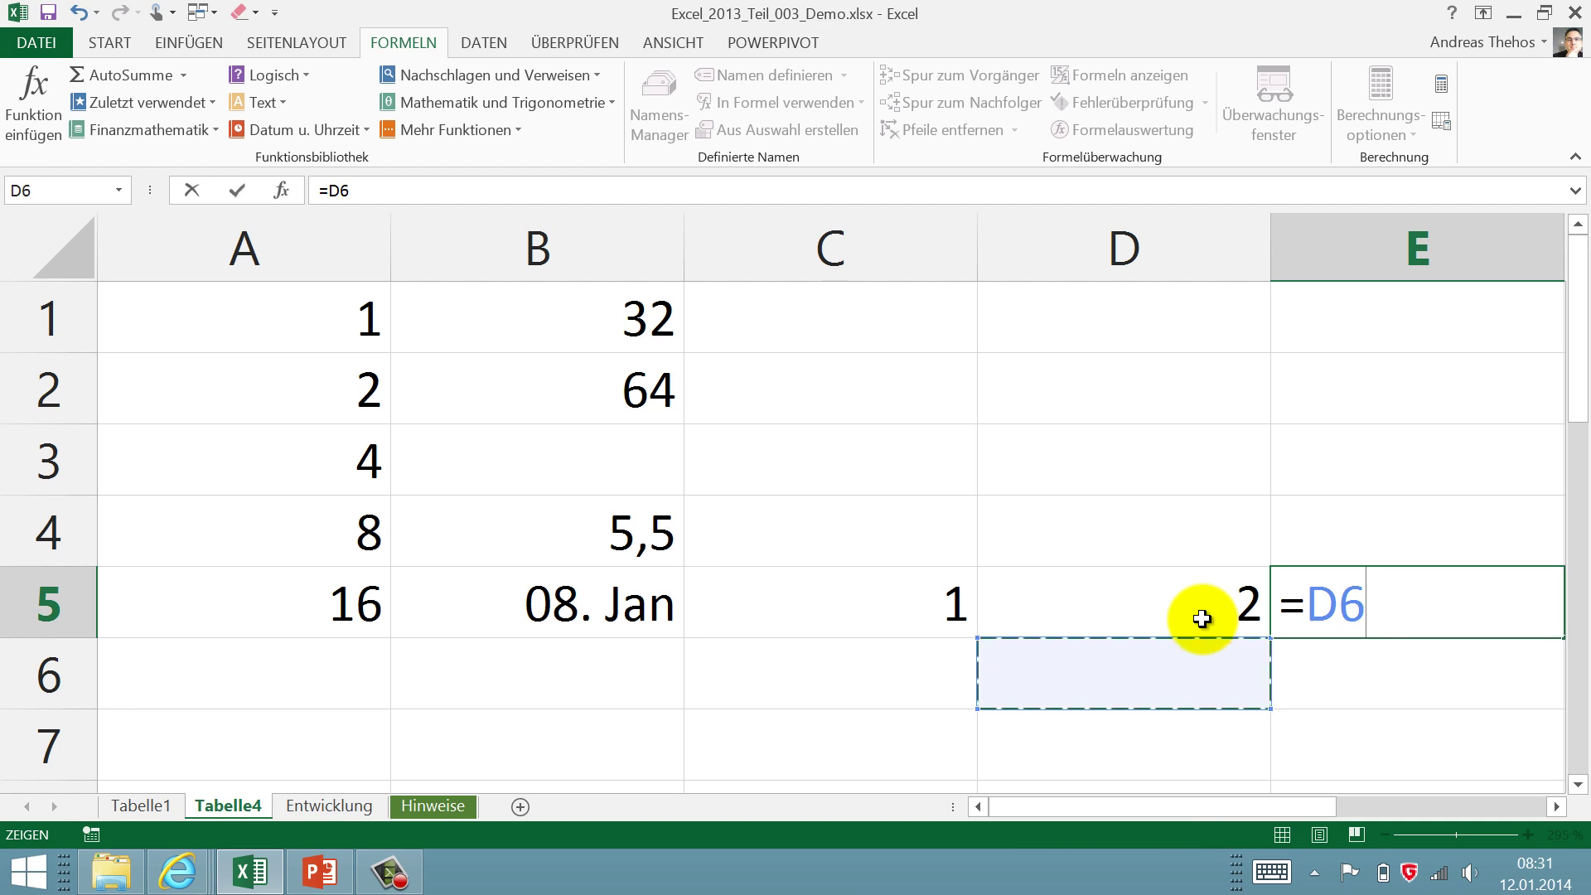
pyautogui.press('Up')
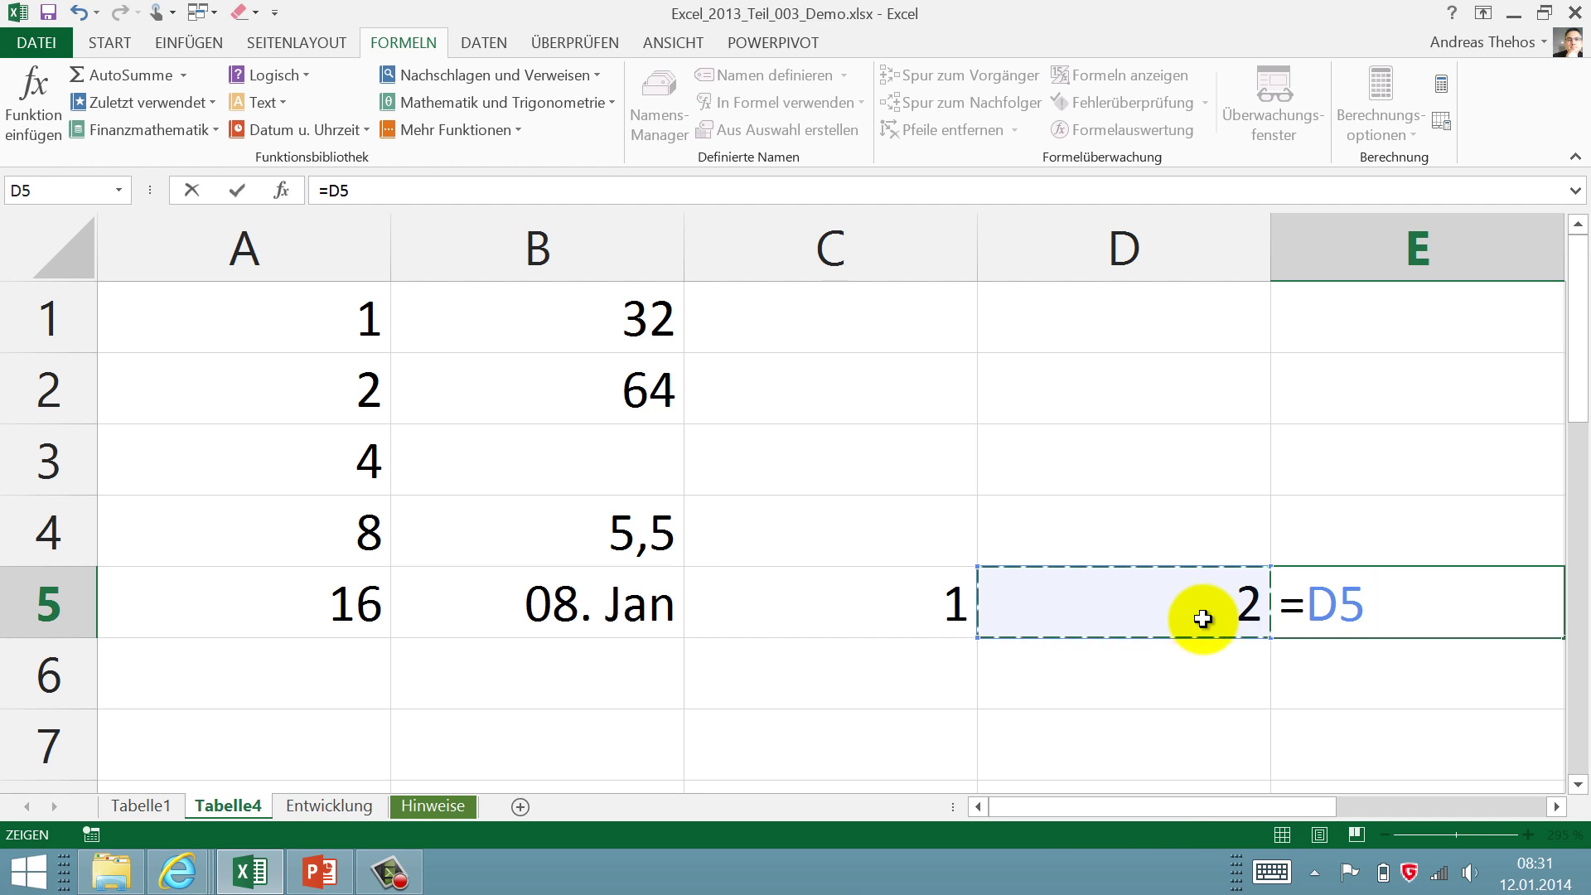
pyautogui.press('Down')
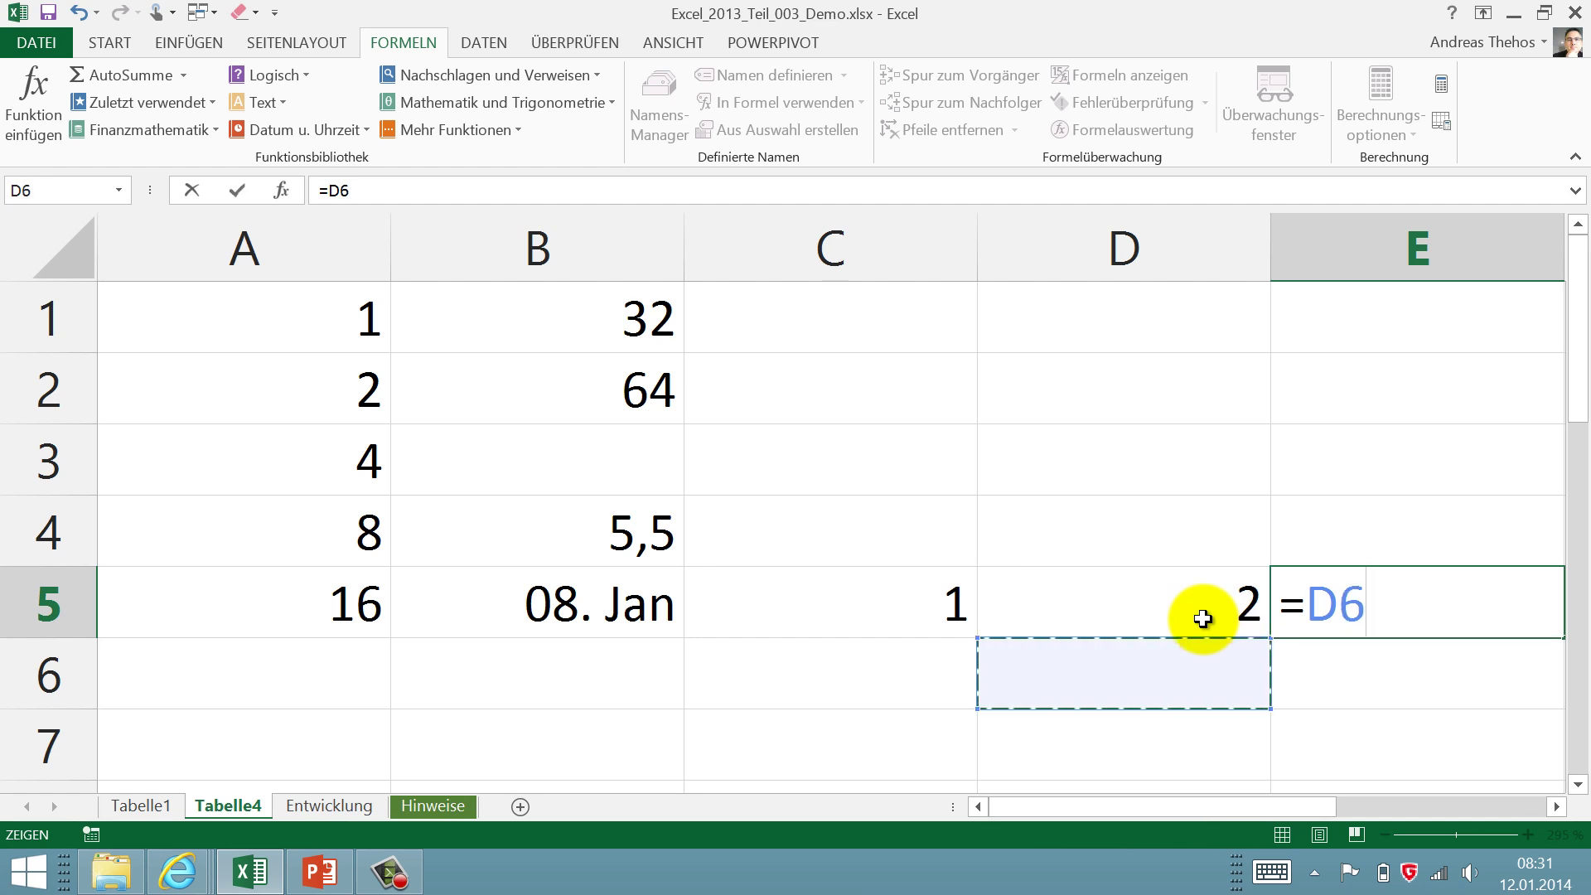
pyautogui.press('Up')
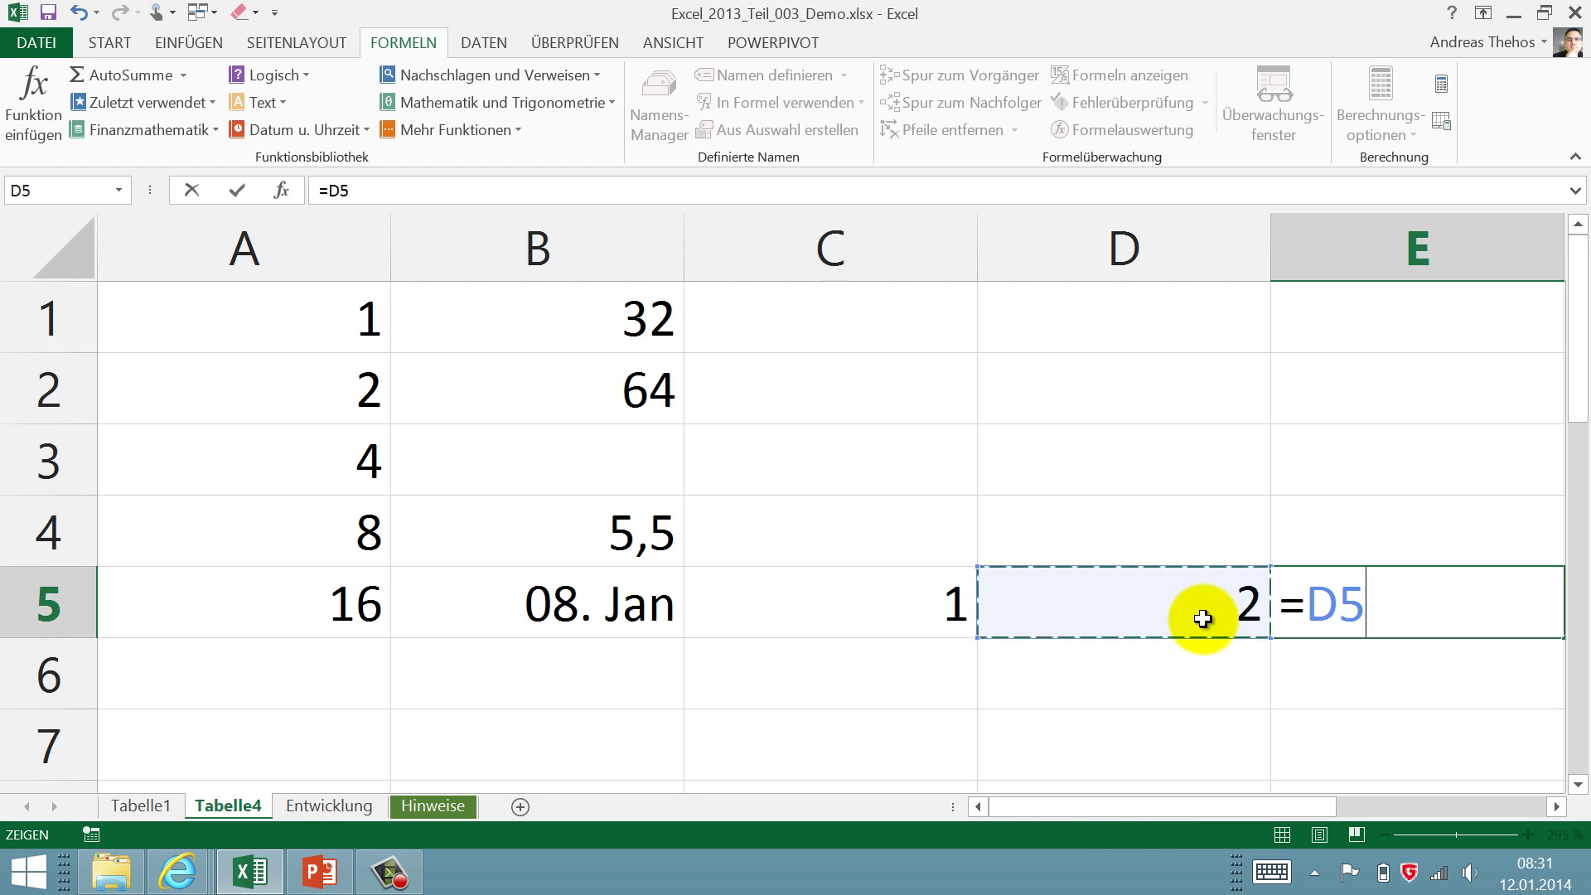
pyautogui.press('Return')
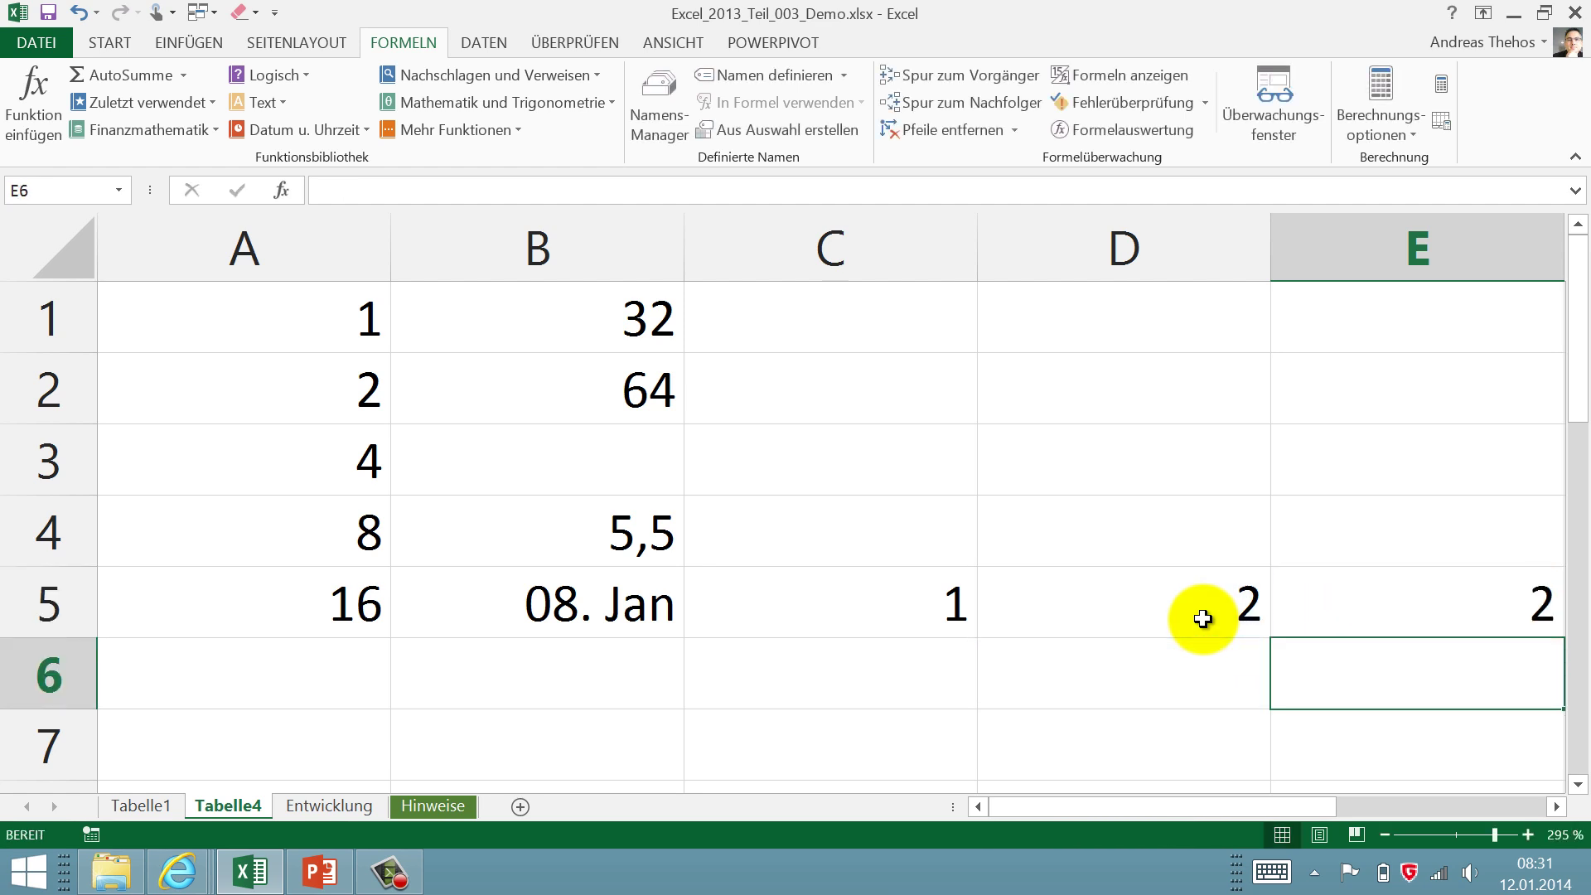
# - Enter 10 KM in cell A6 and check its contents
pyautogui.click(221, 670)
pyautogui.write('10 K')
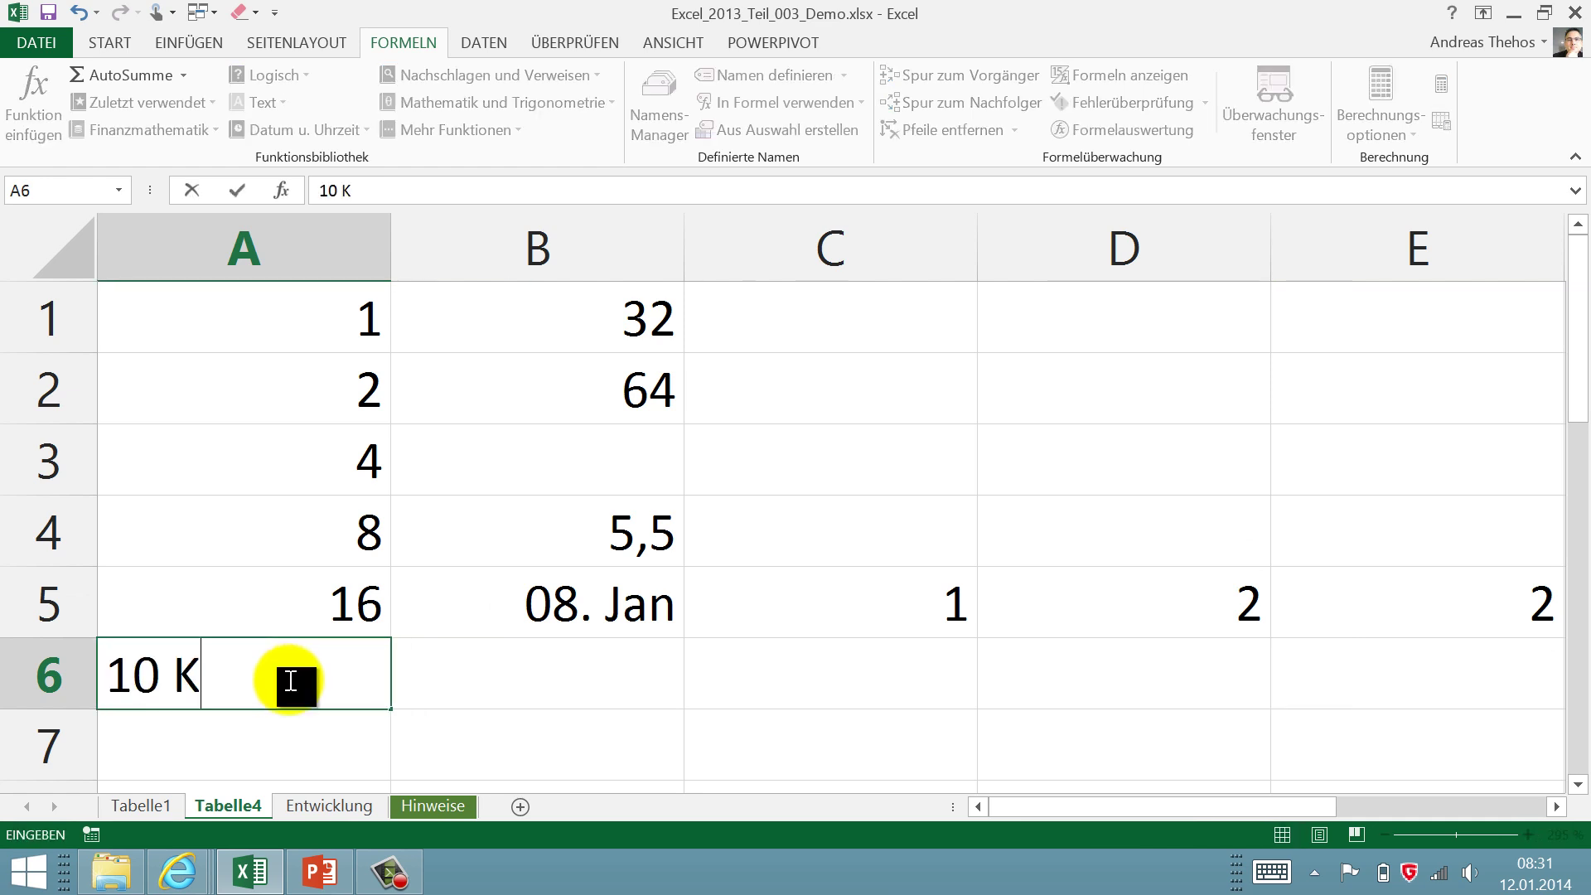
pyautogui.write('M')
pyautogui.press('Return')
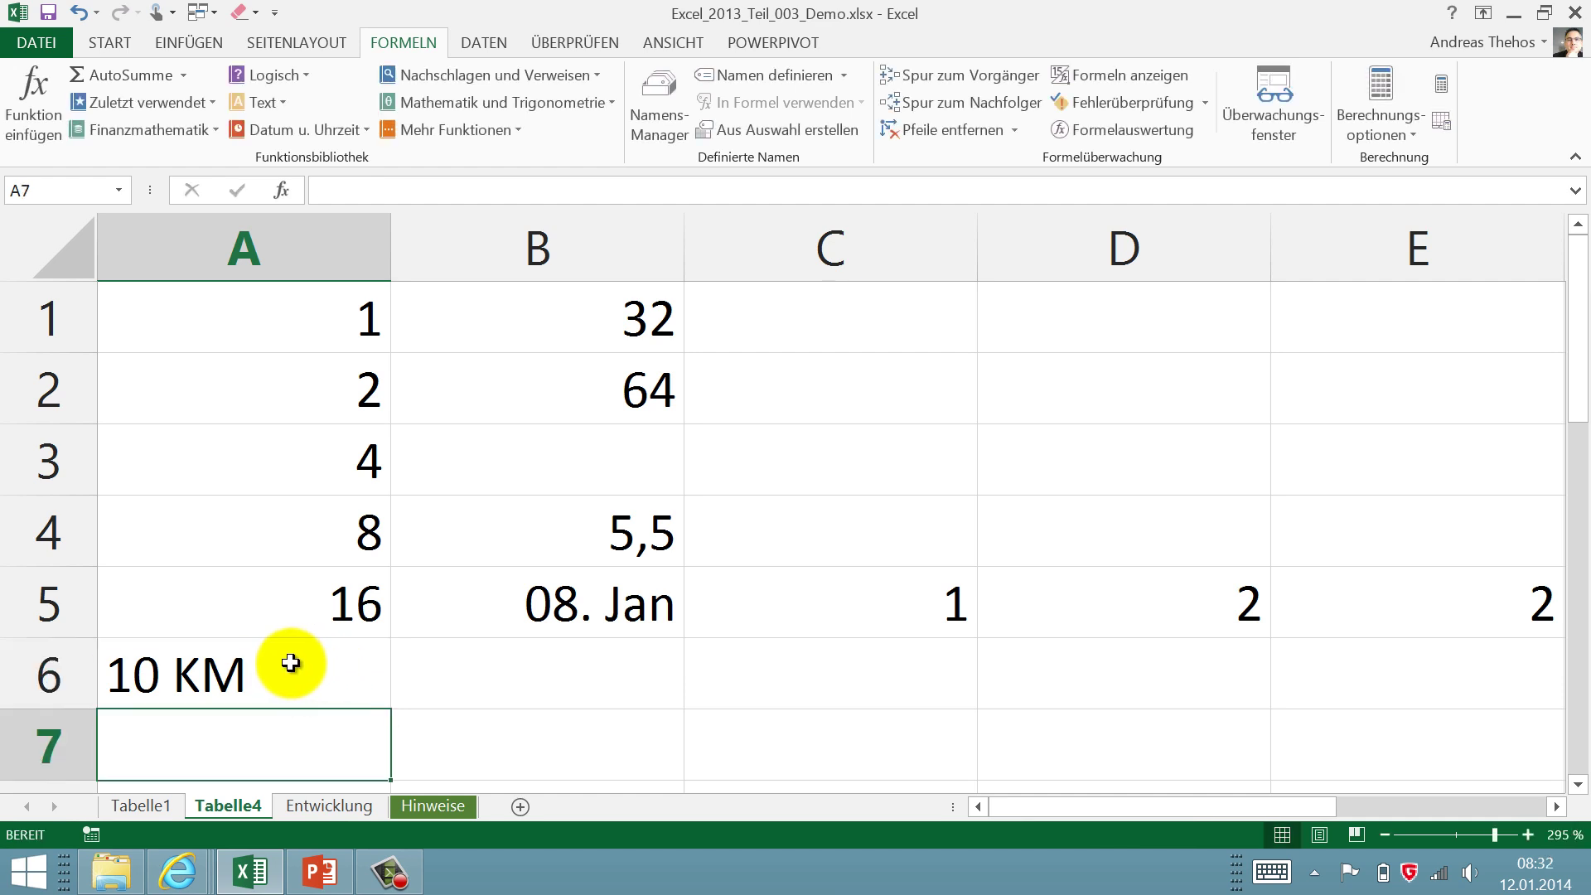
pyautogui.click(192, 678)
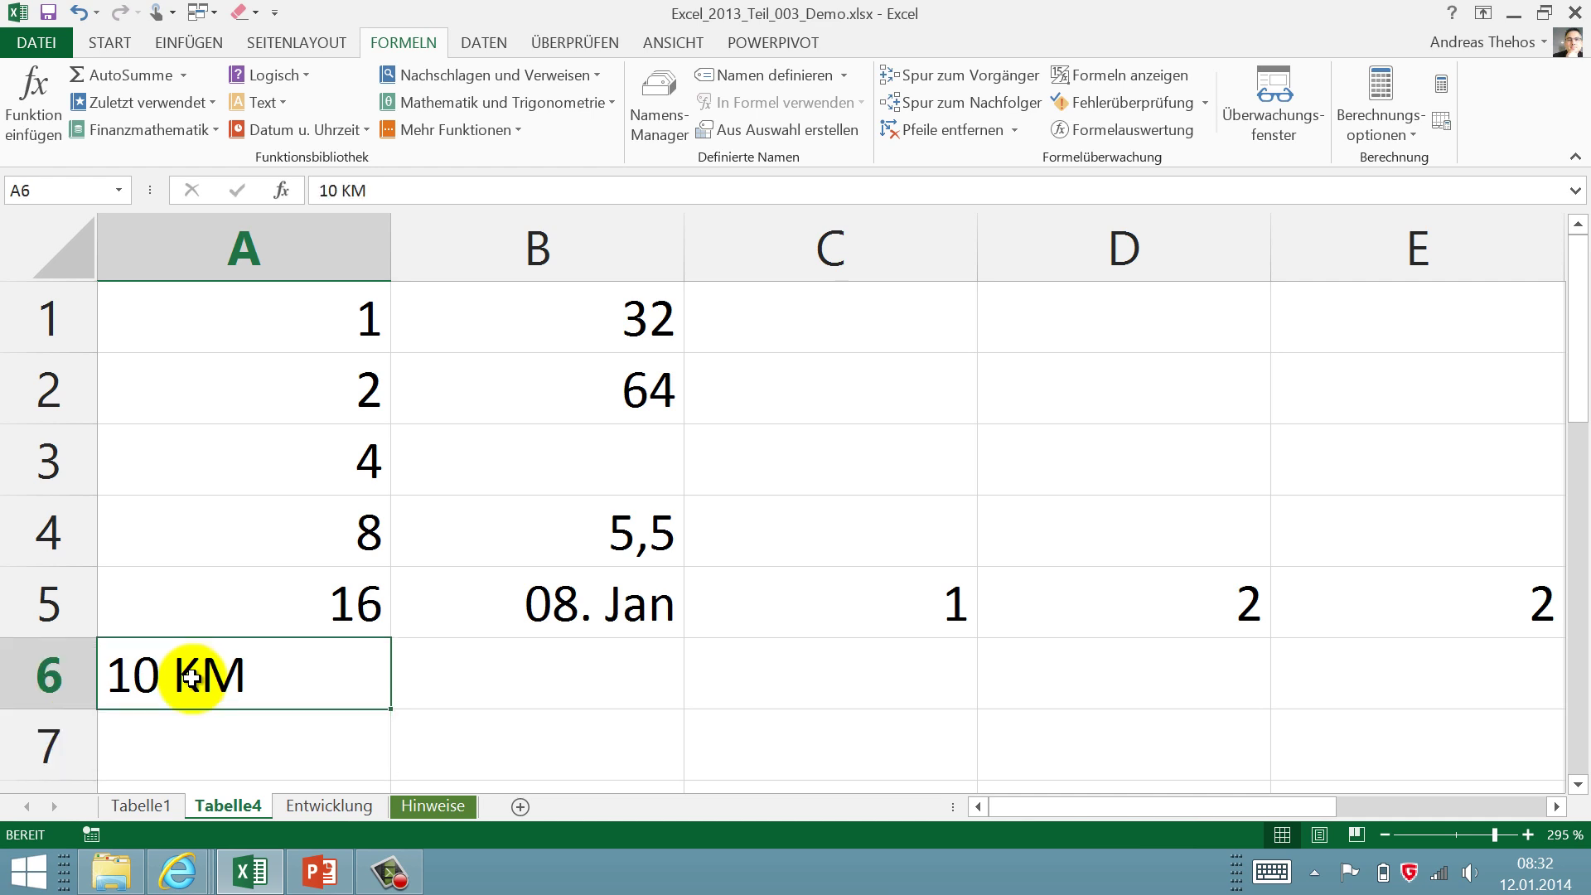
# - Enter 1 € in A7 and check how it is stored versus A6
pyautogui.click(174, 747)
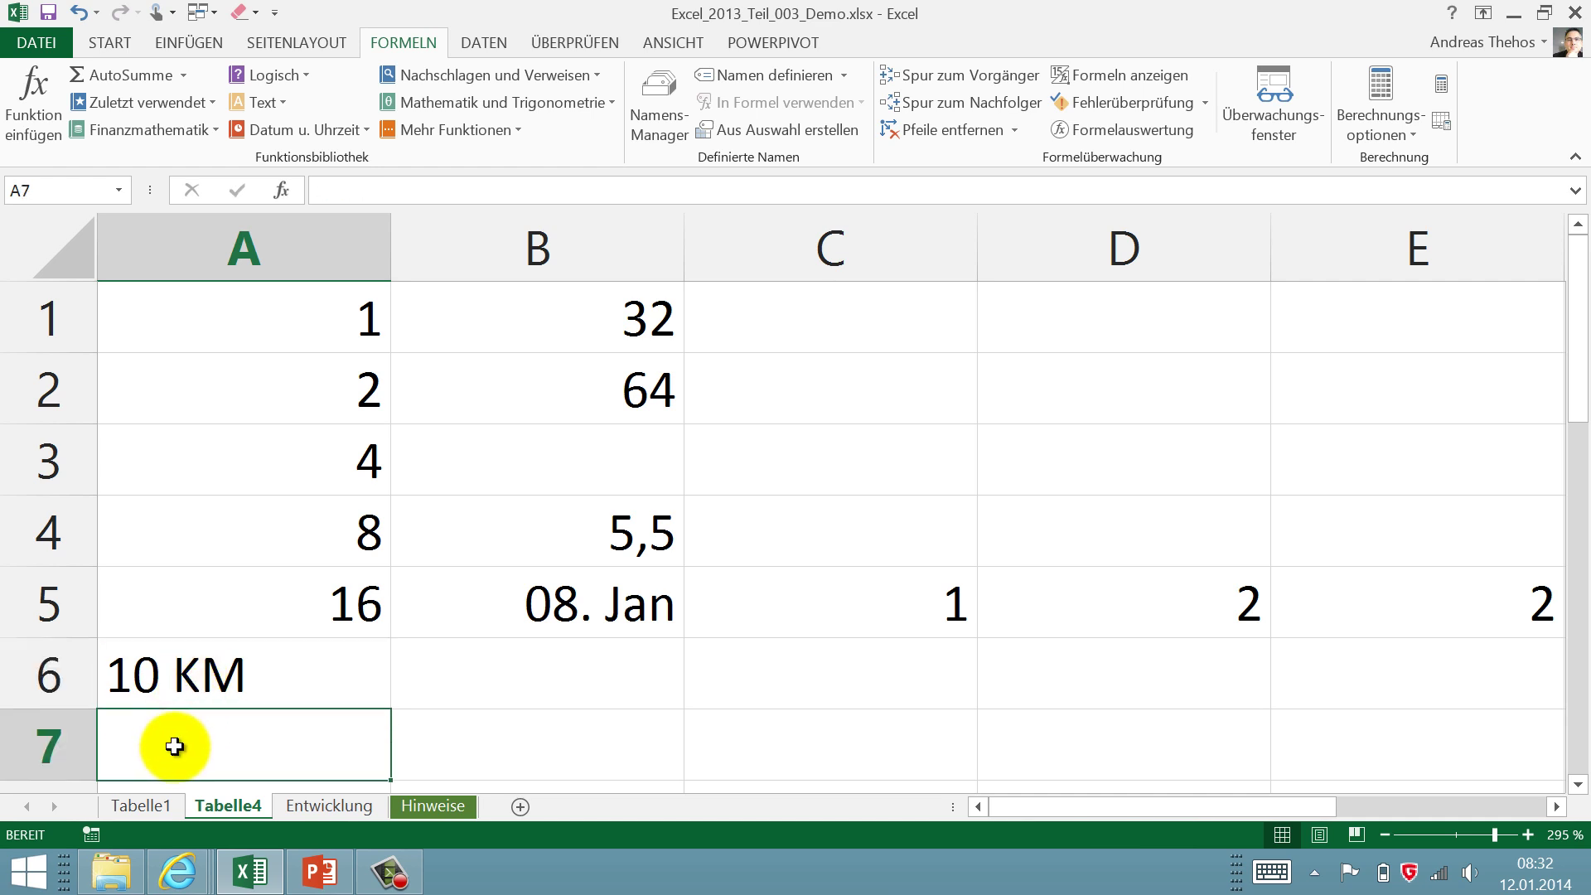
pyautogui.write('1 €')
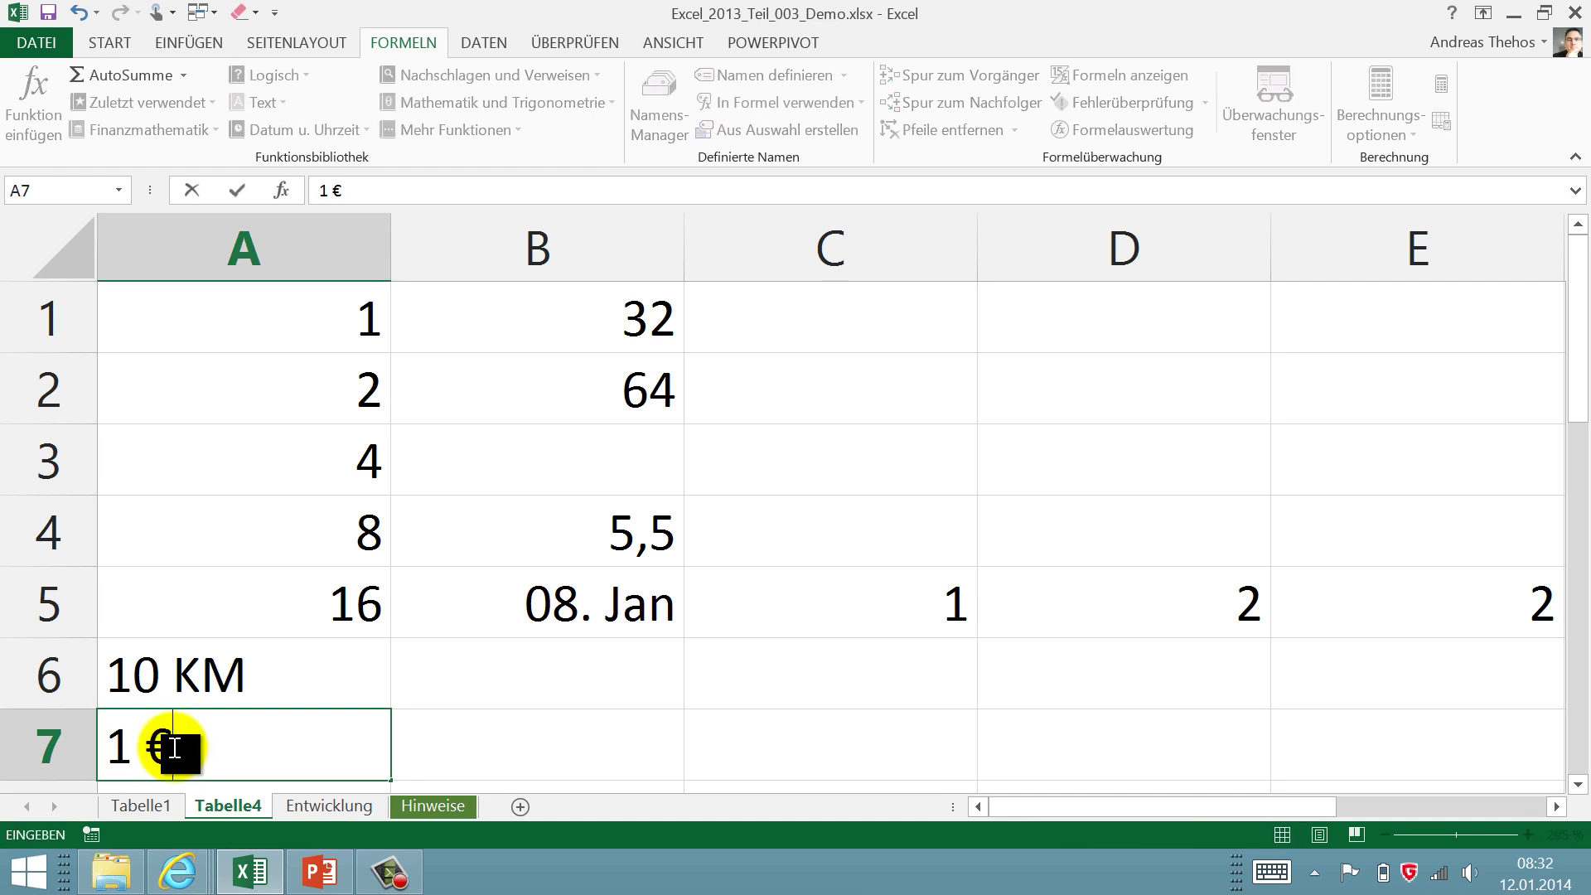
pyautogui.press('Return')
pyautogui.click(207, 602)
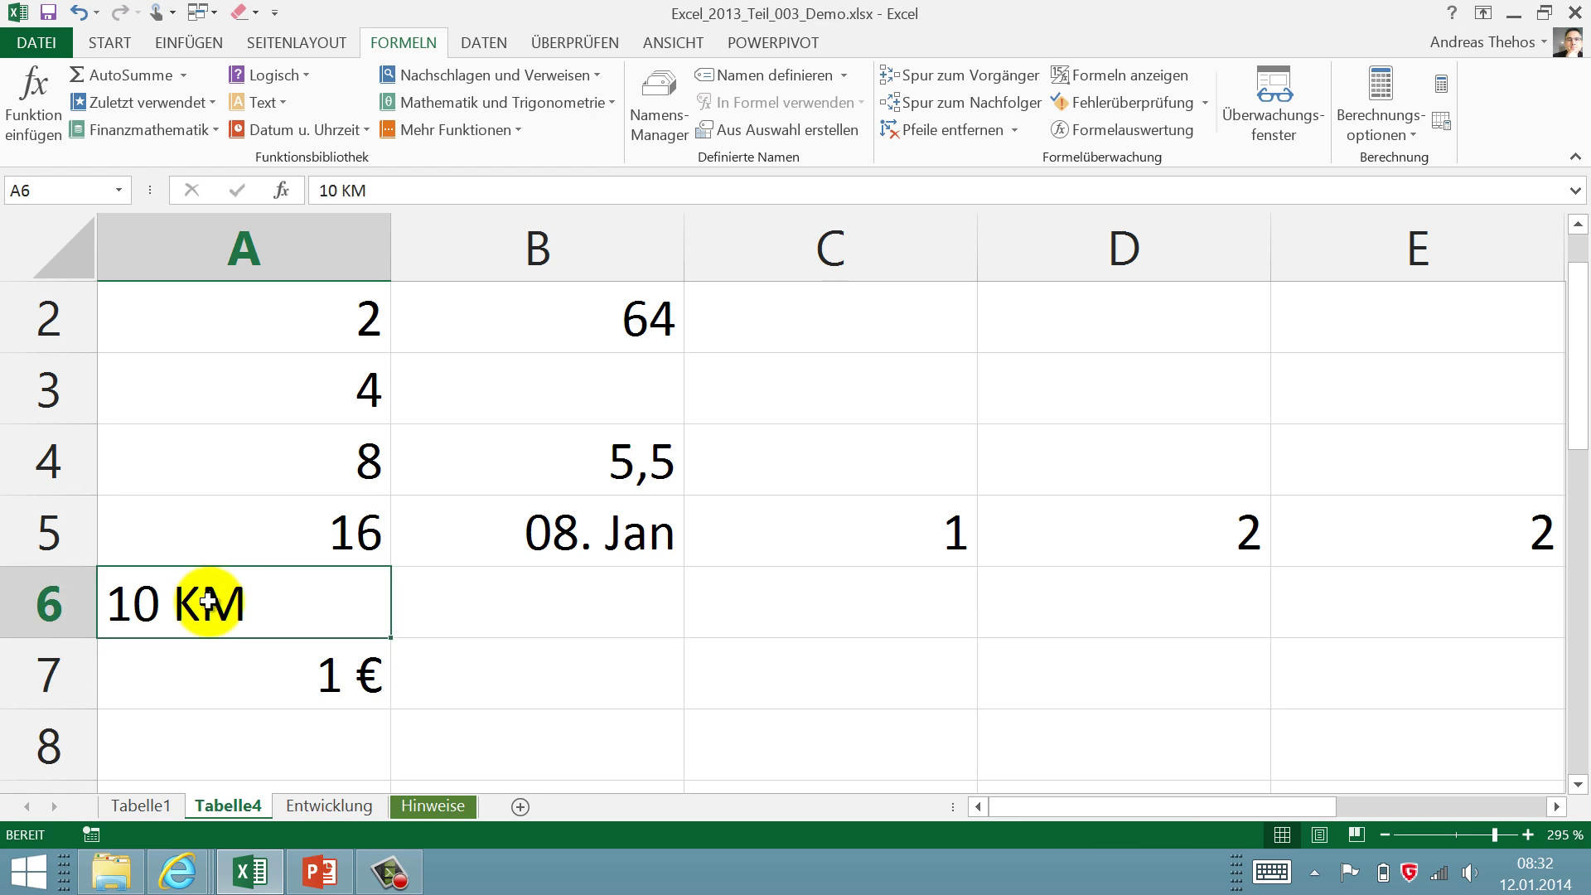
pyautogui.click(203, 676)
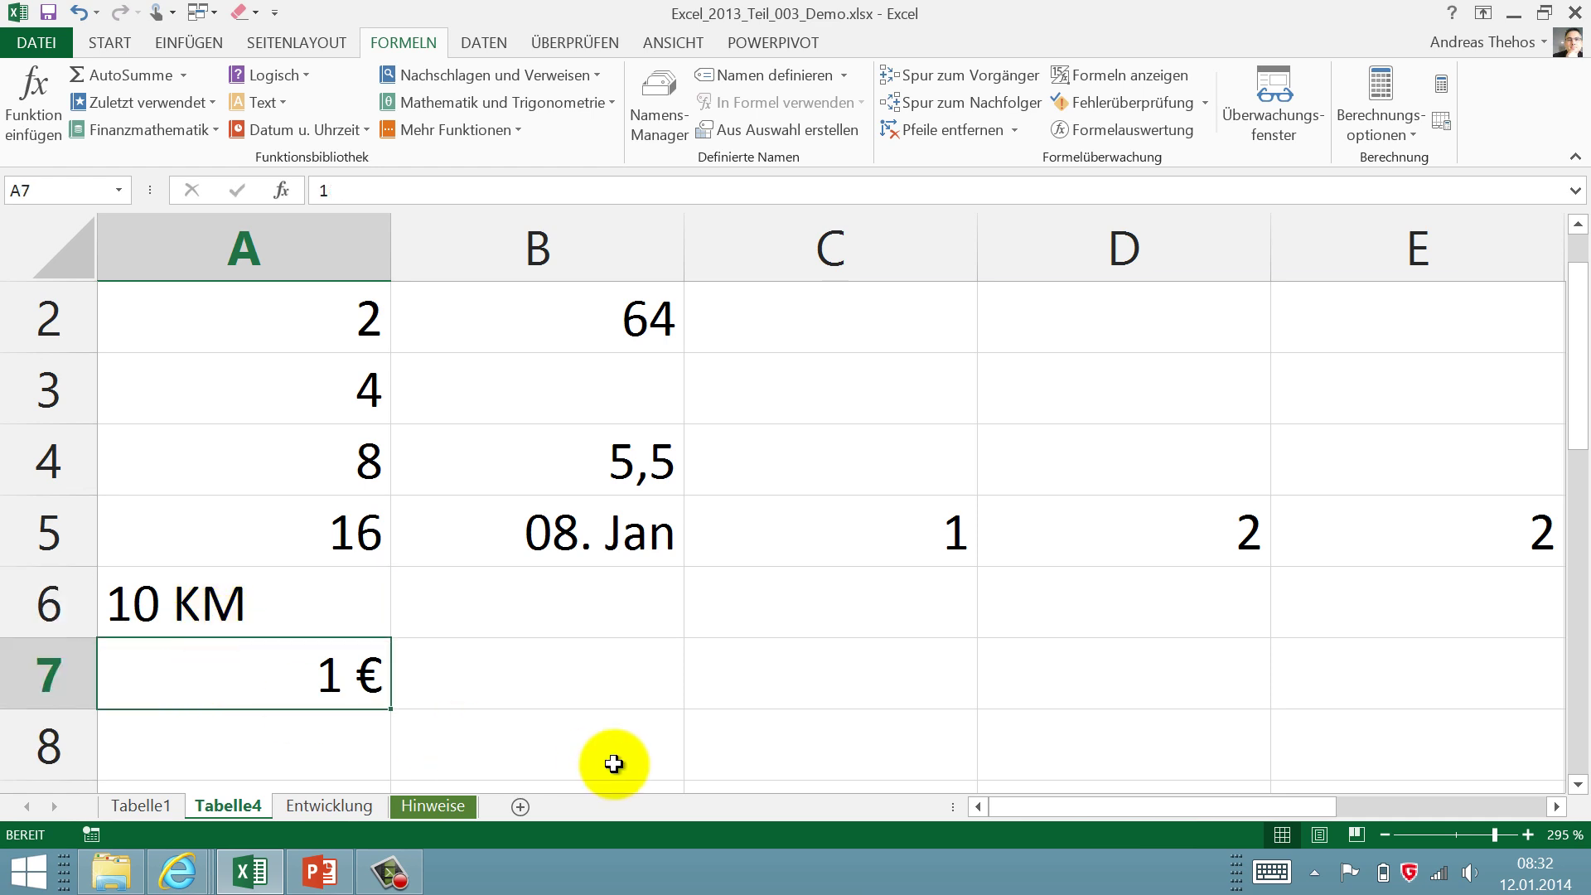
# - Enter 1 $ in A8 and compare it with the 10 KM entry in A6
pyautogui.press('Return')
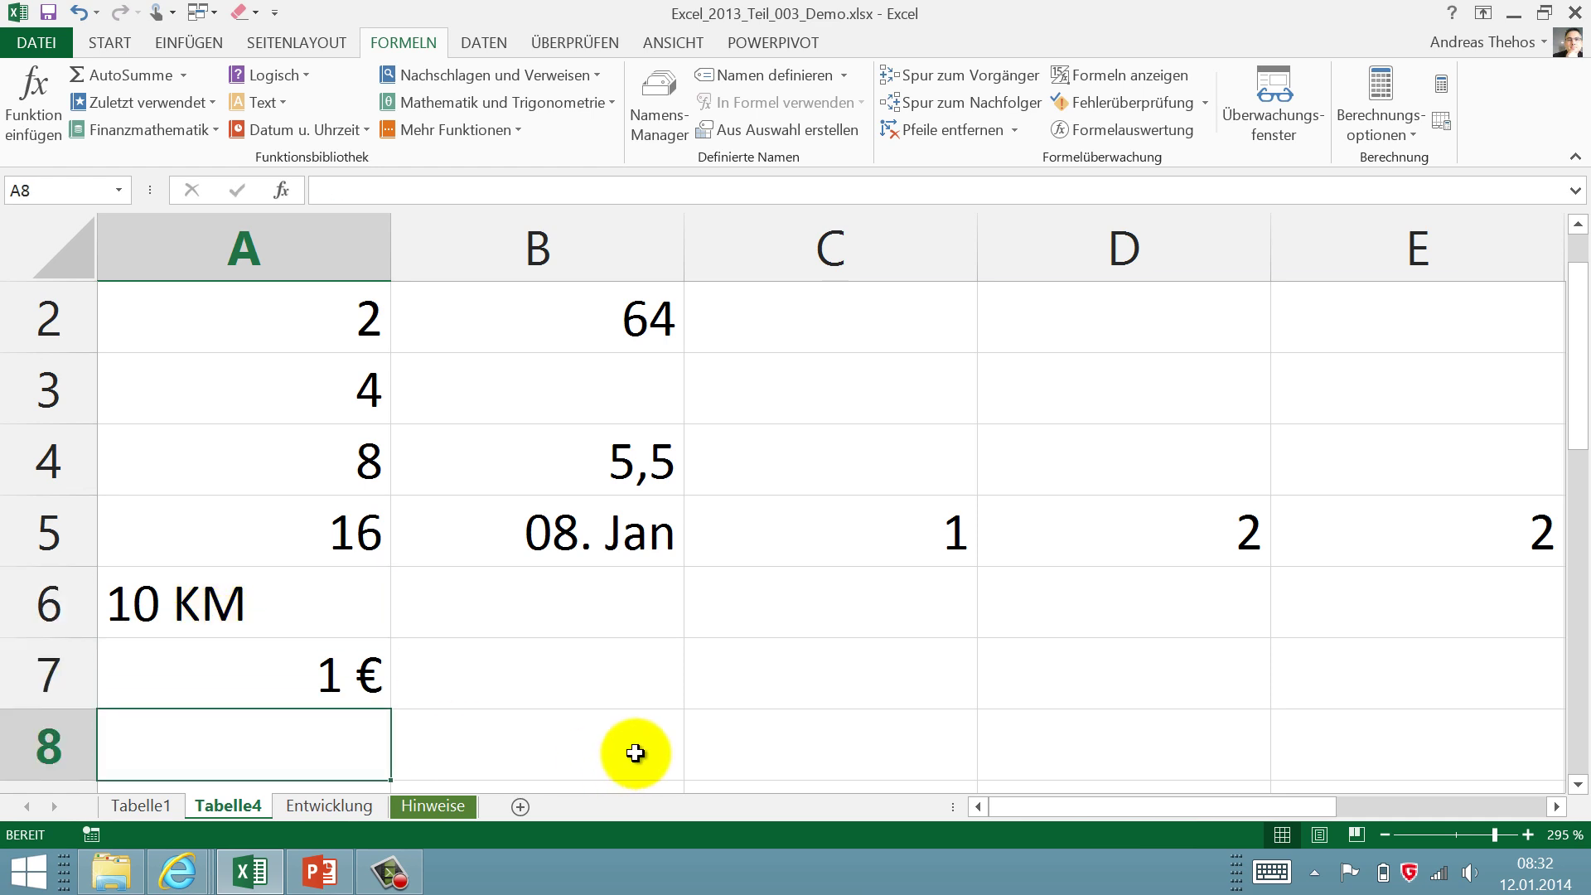
pyautogui.write('1 $')
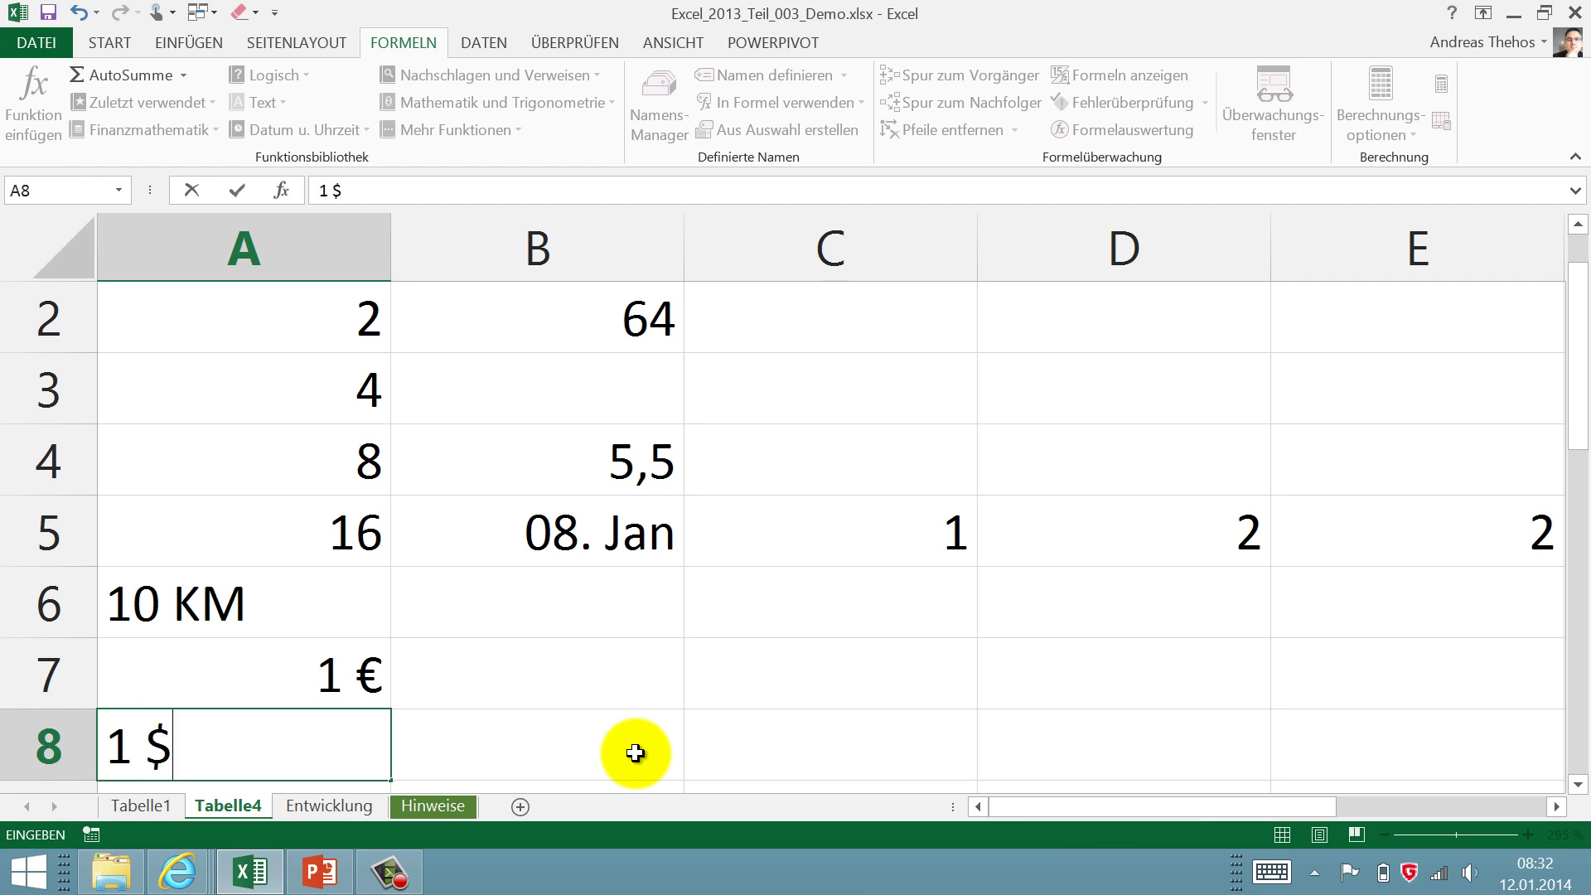
pyautogui.press('Return')
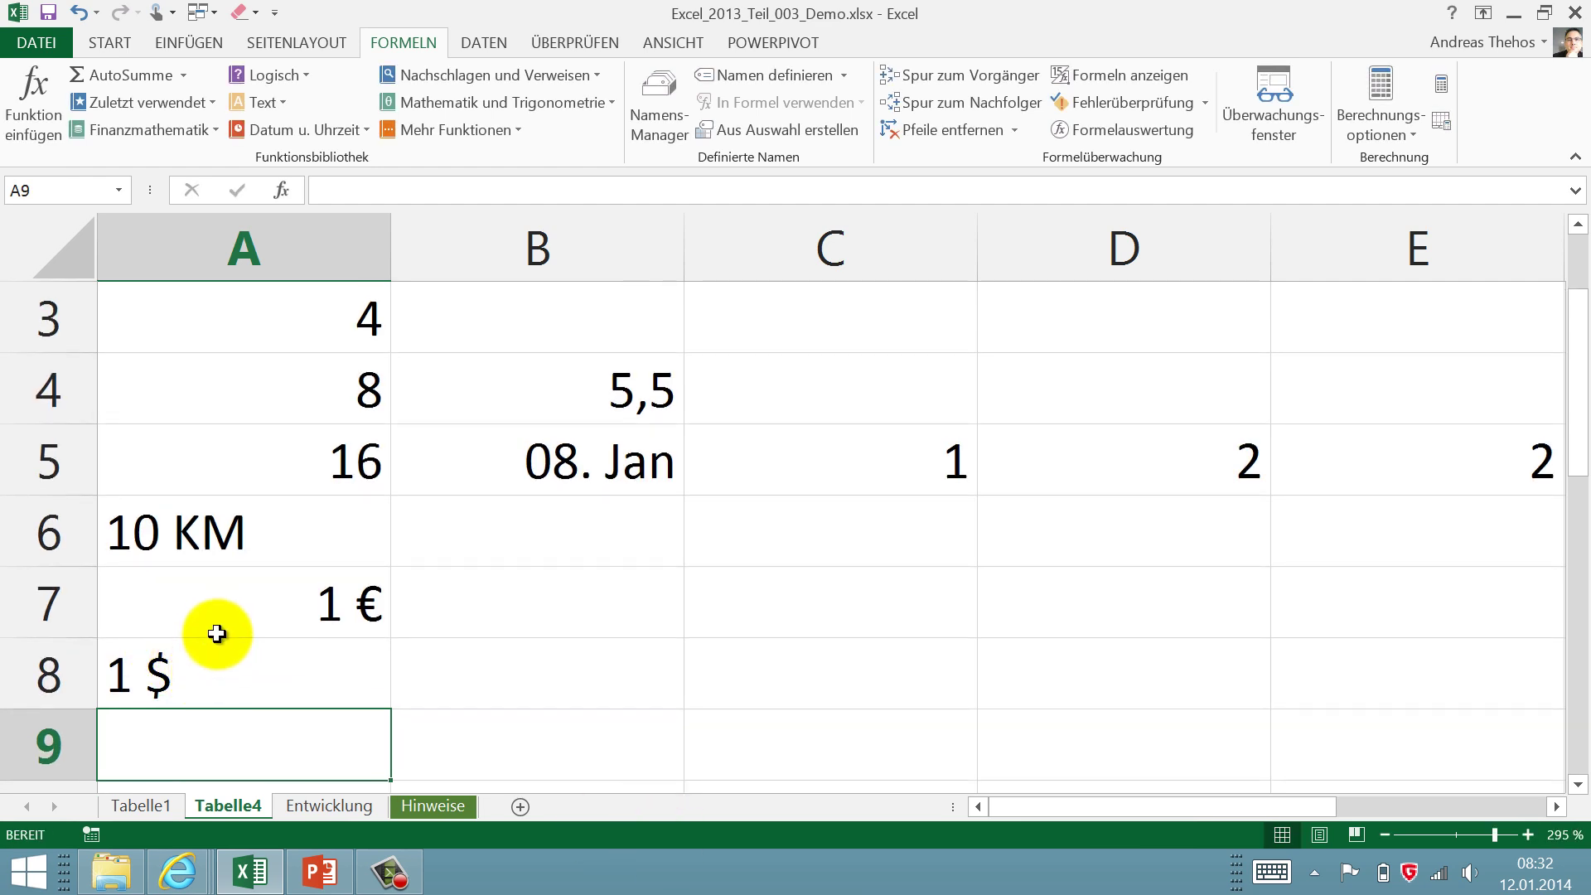
pyautogui.click(159, 673)
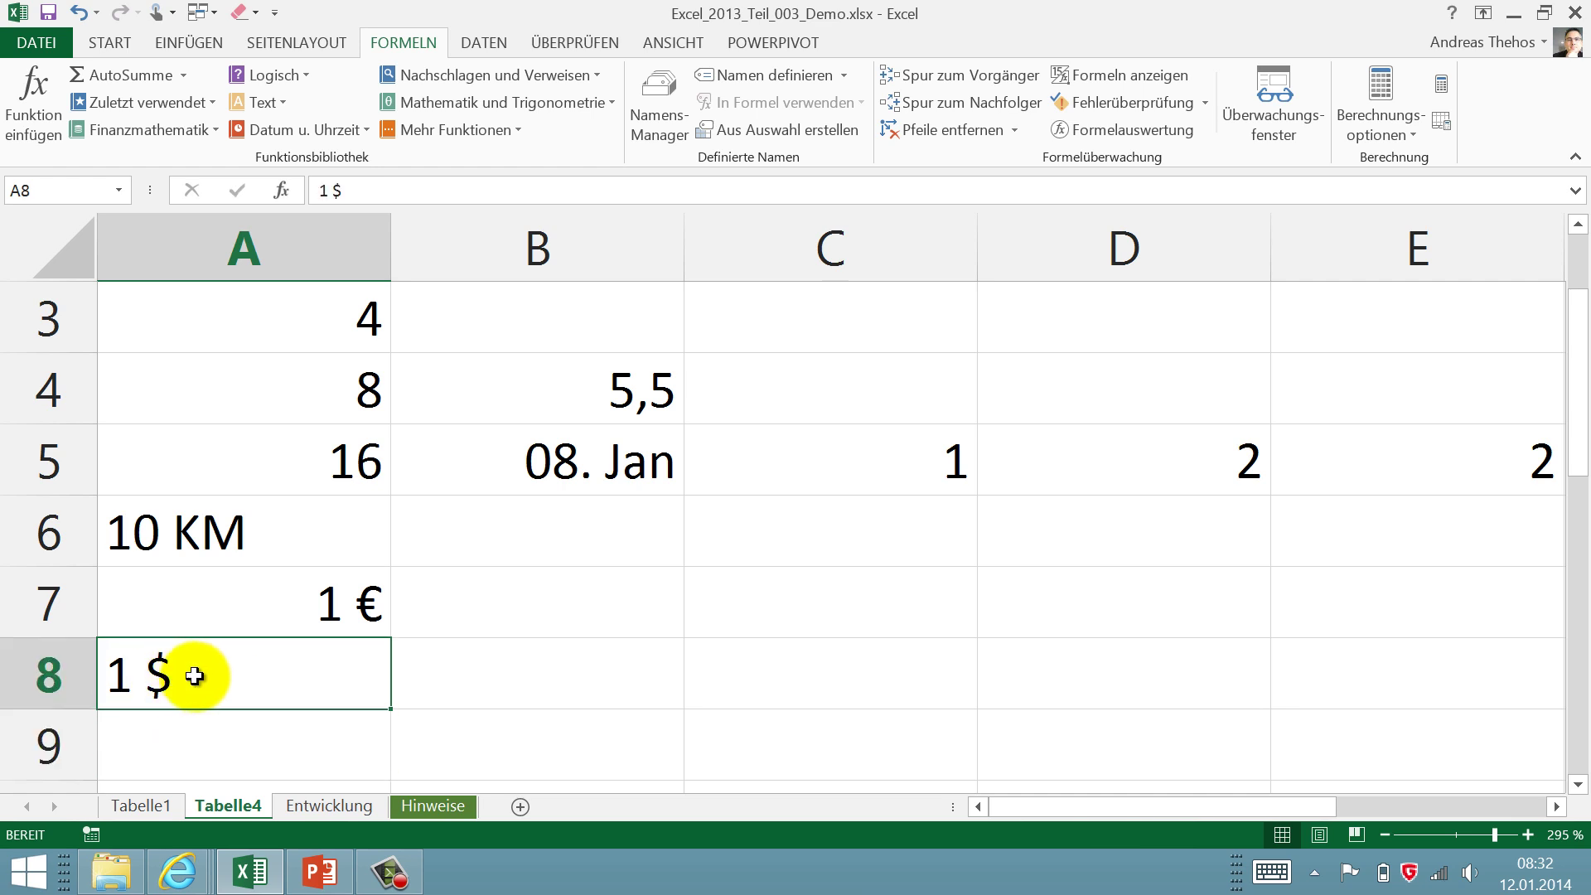
pyautogui.click(149, 530)
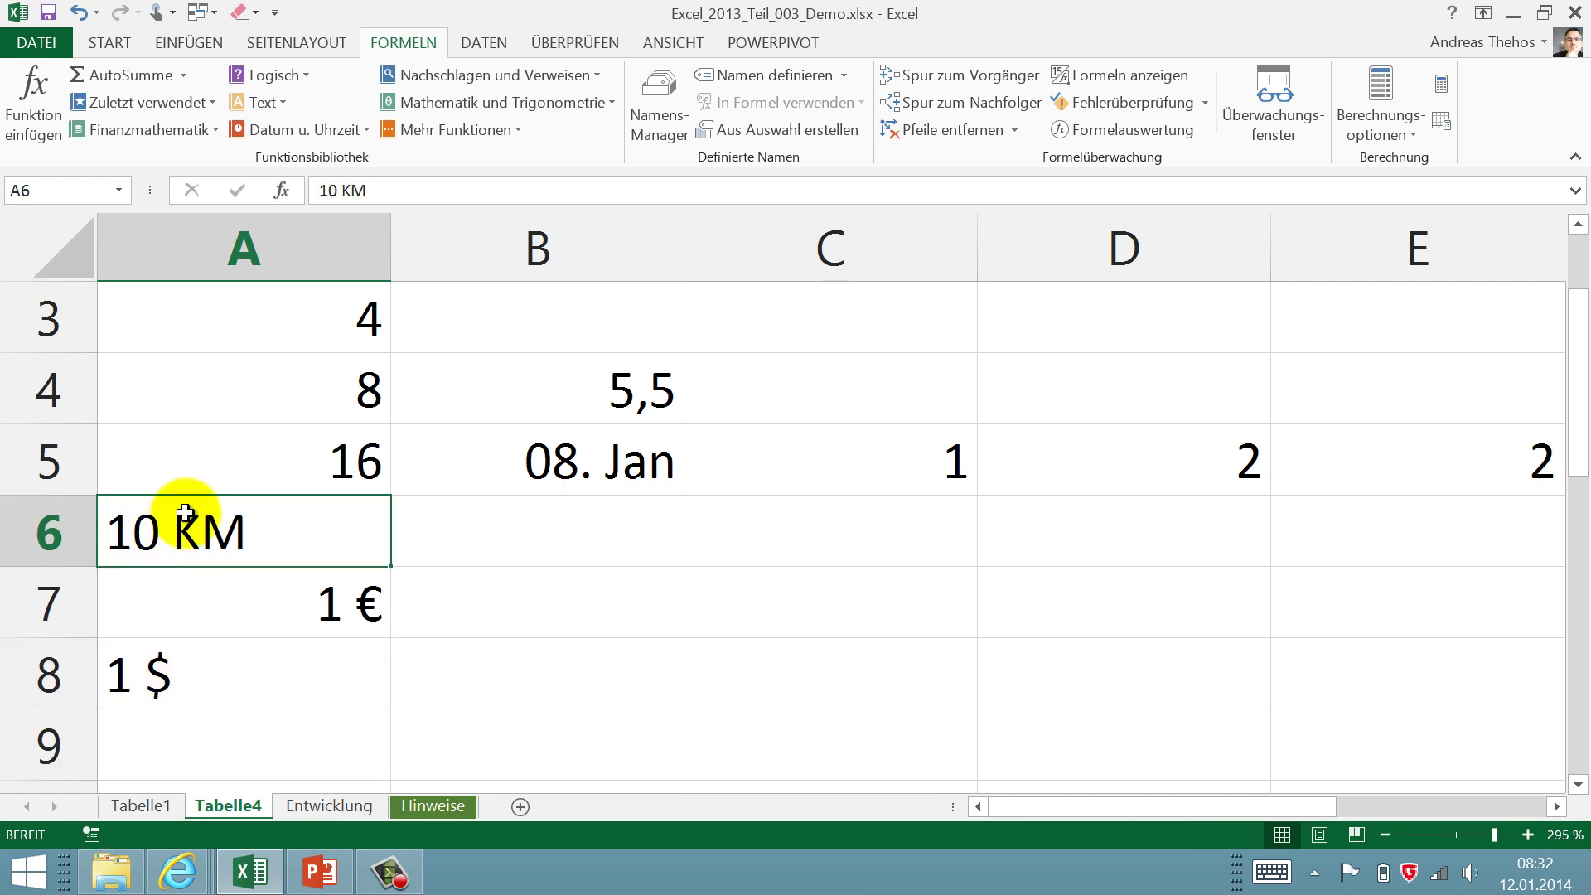
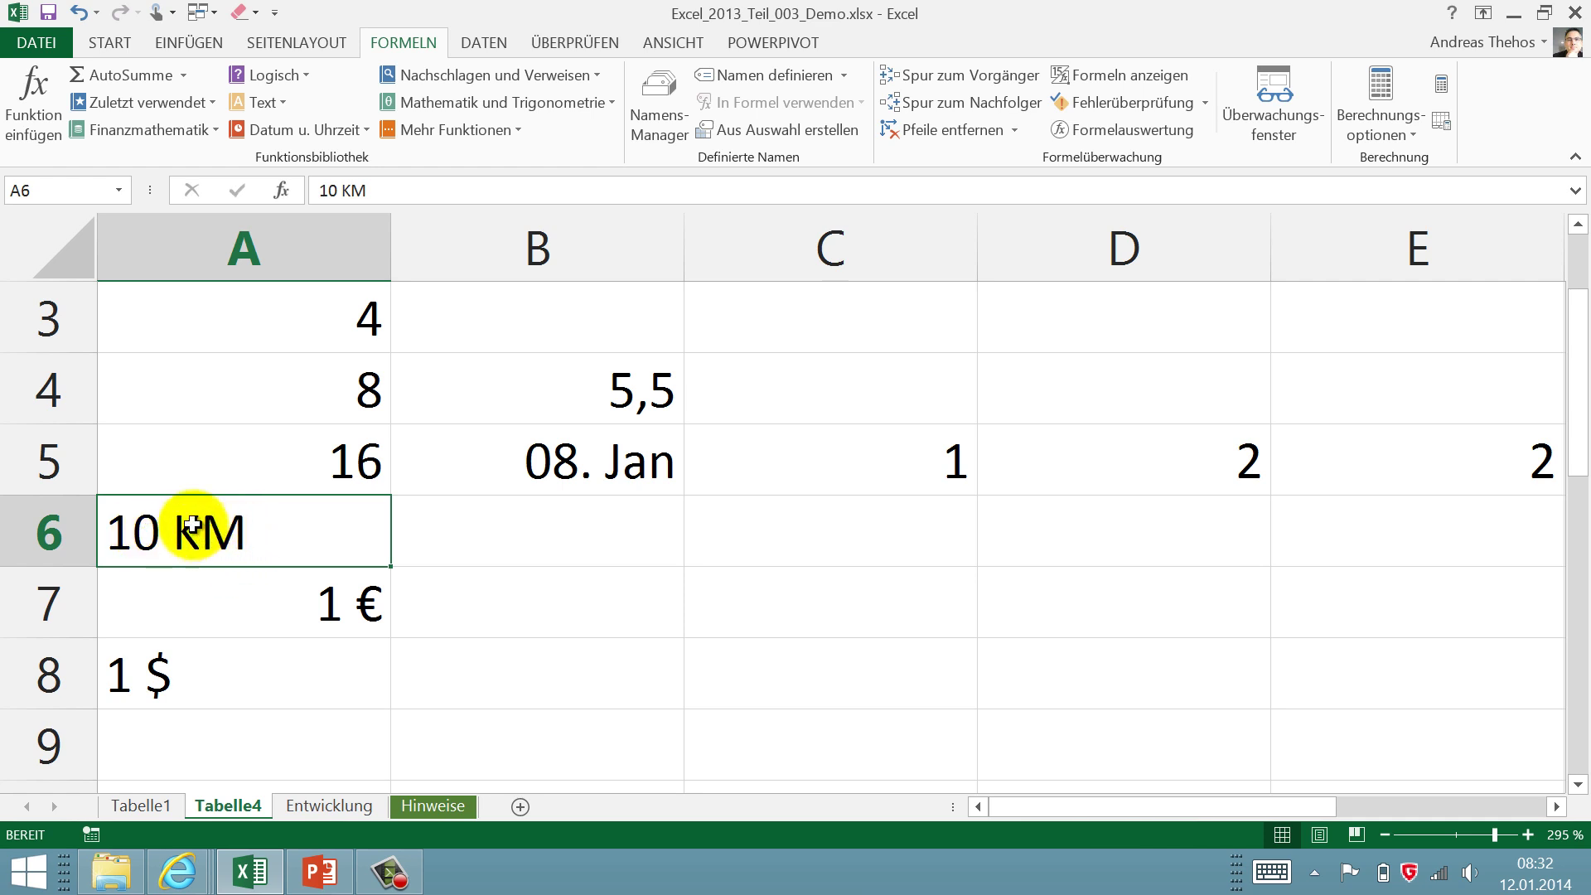
# - Enter 0201 in A12 and 09654 in A13, which Excel displays as 201 and 9654
pyautogui.scroll(-2, 217, 547)
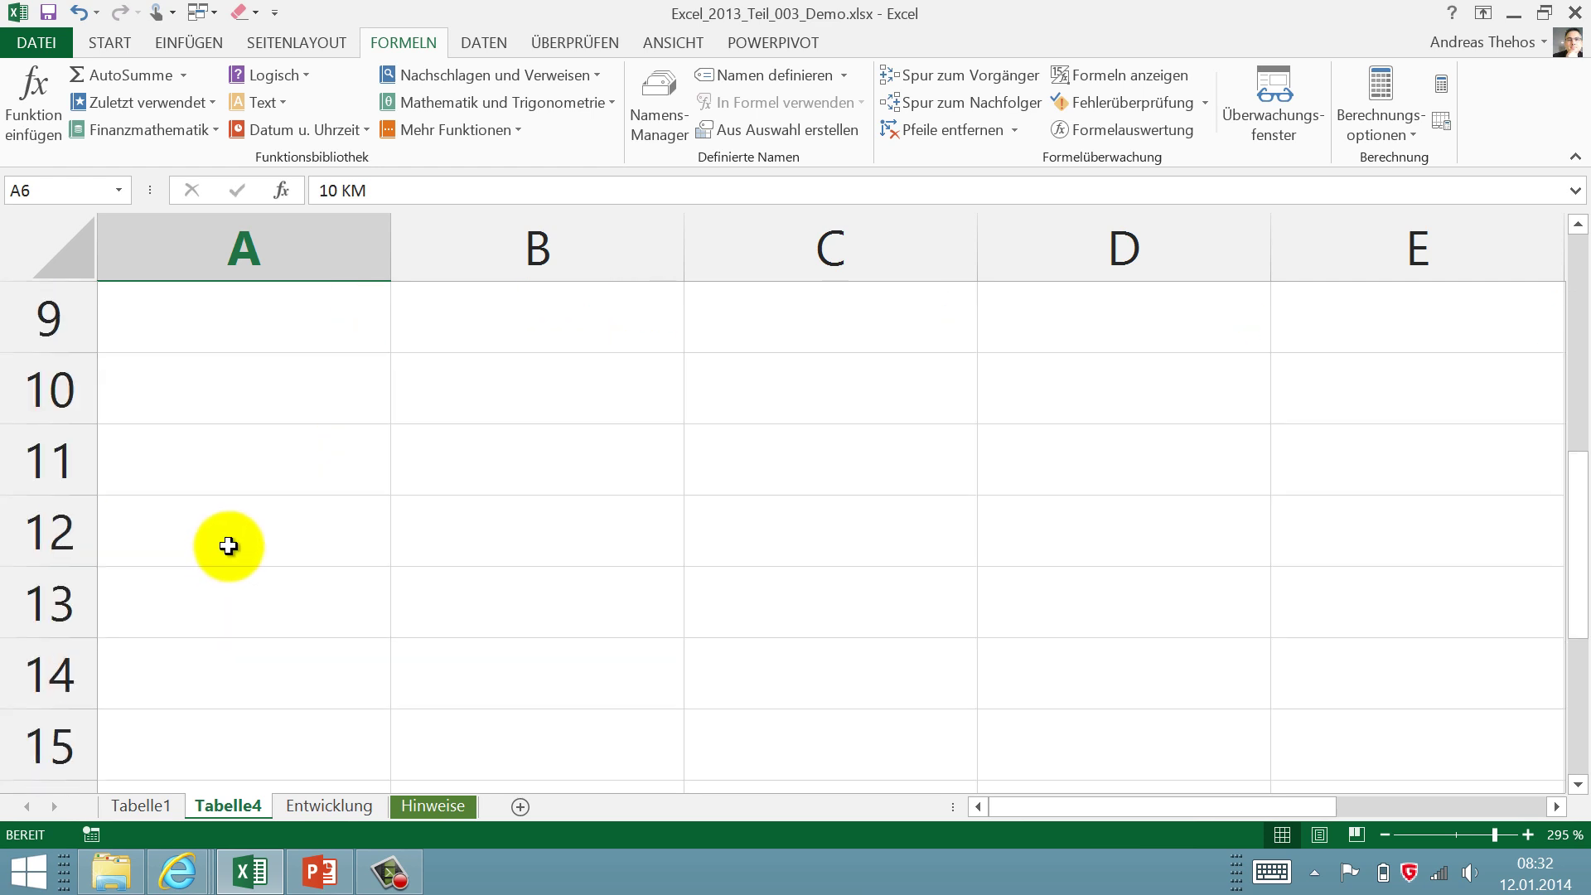
pyautogui.click(228, 545)
pyautogui.write('0201')
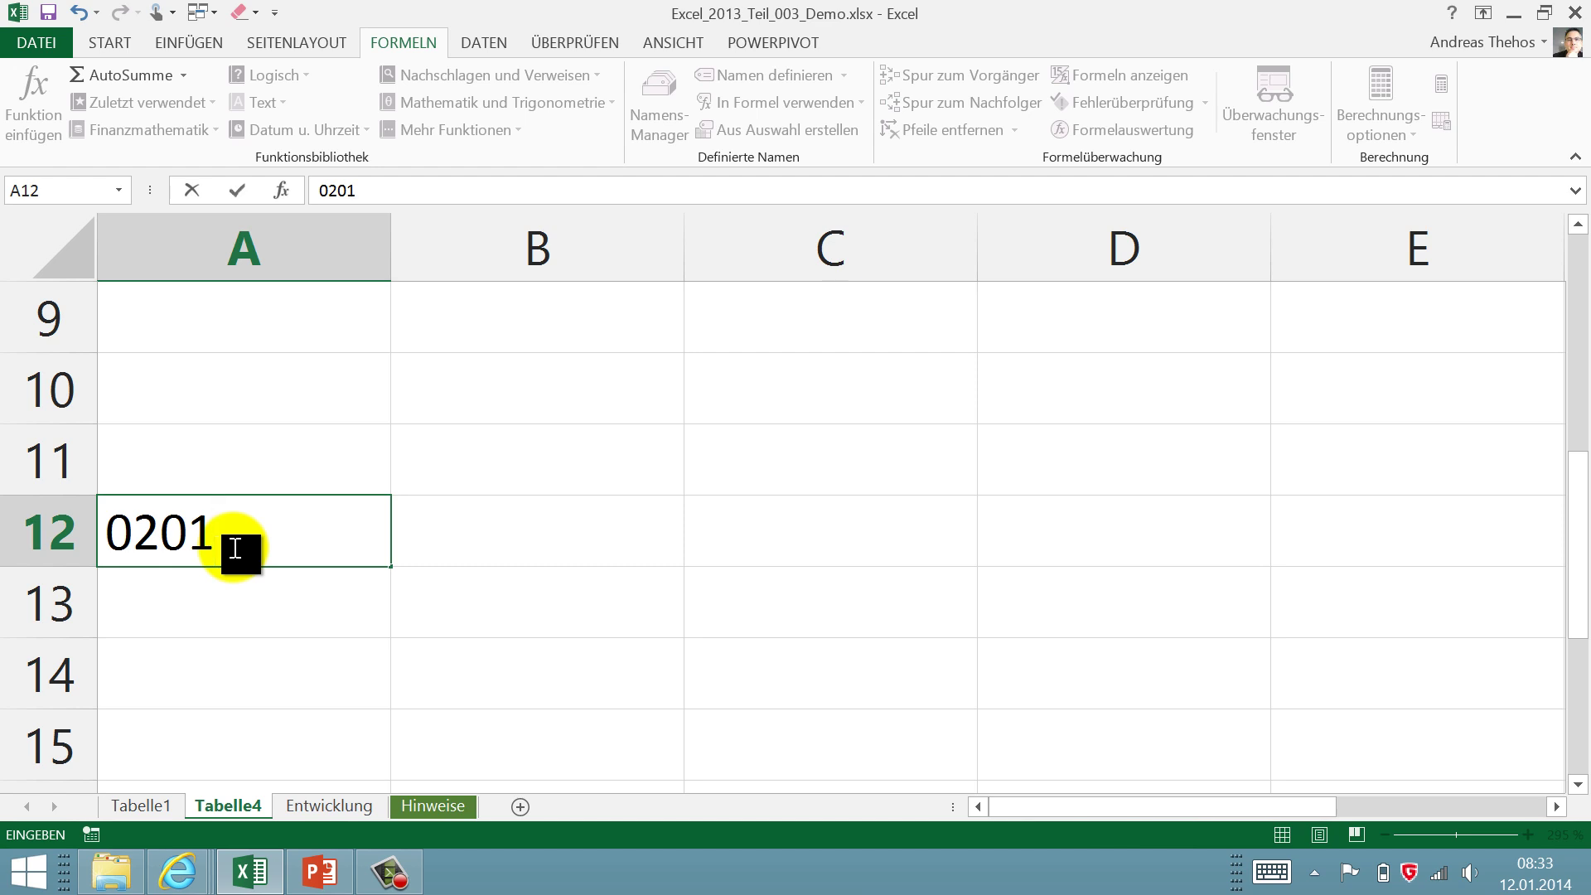
pyautogui.press('Return')
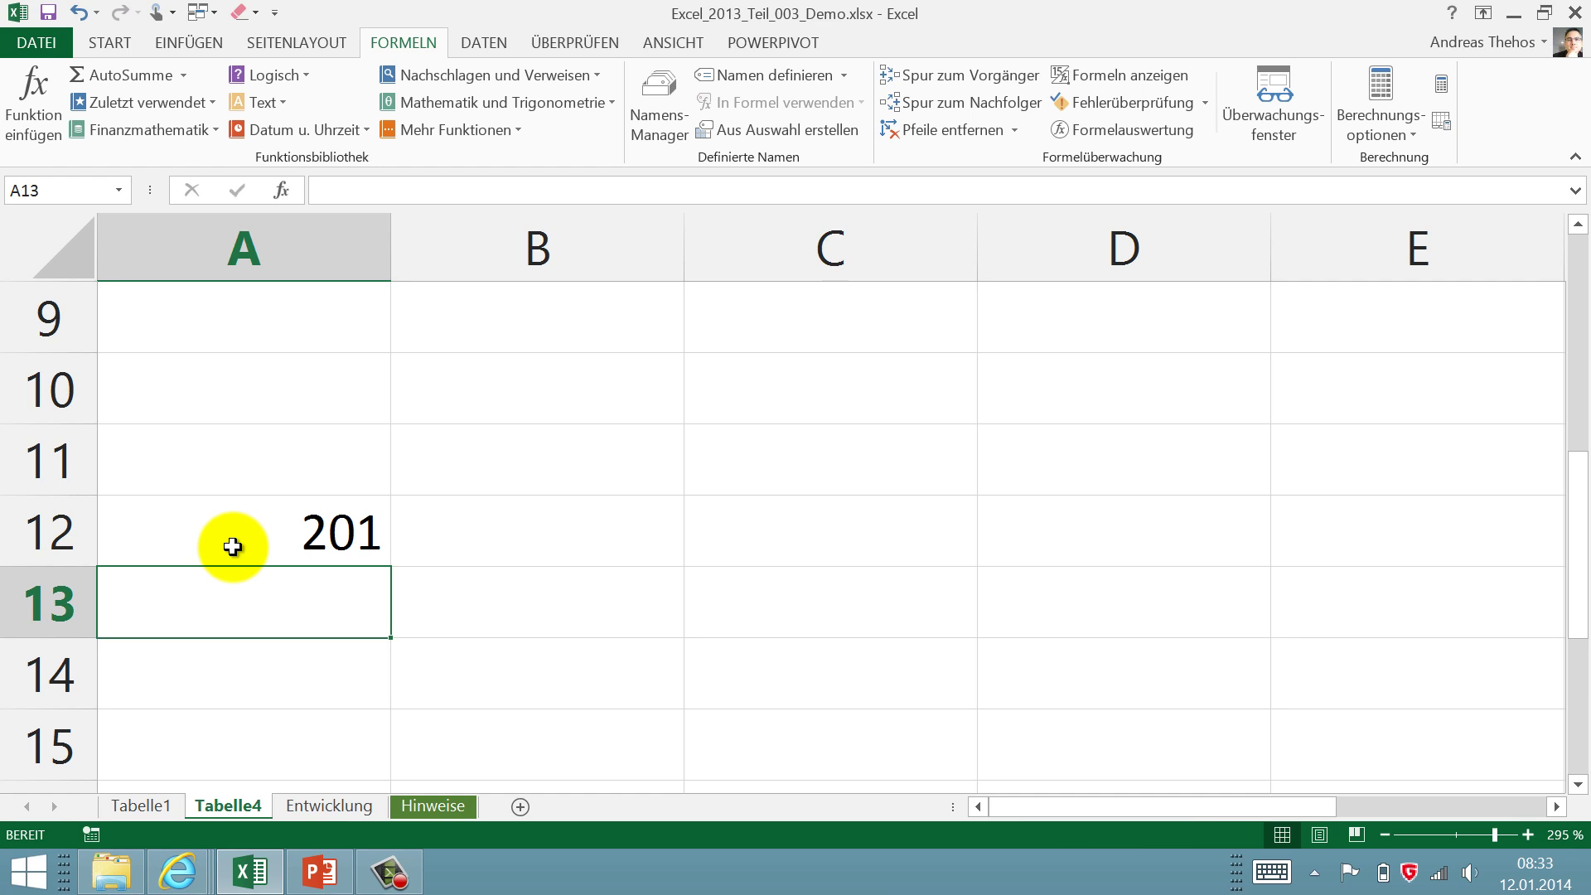
pyautogui.write('09654')
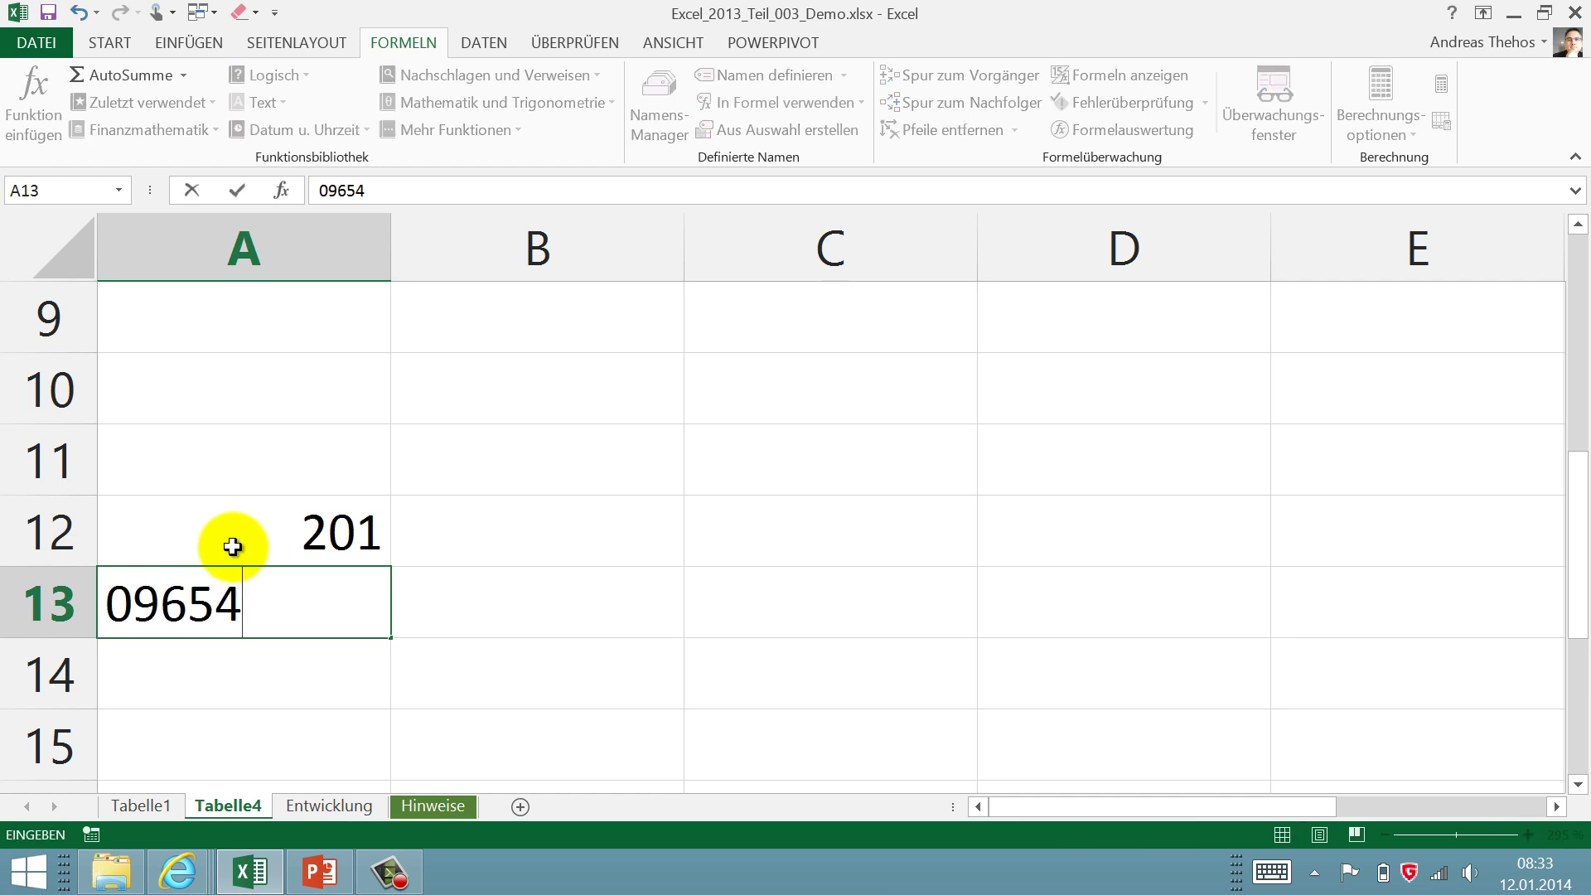
pyautogui.press('Return')
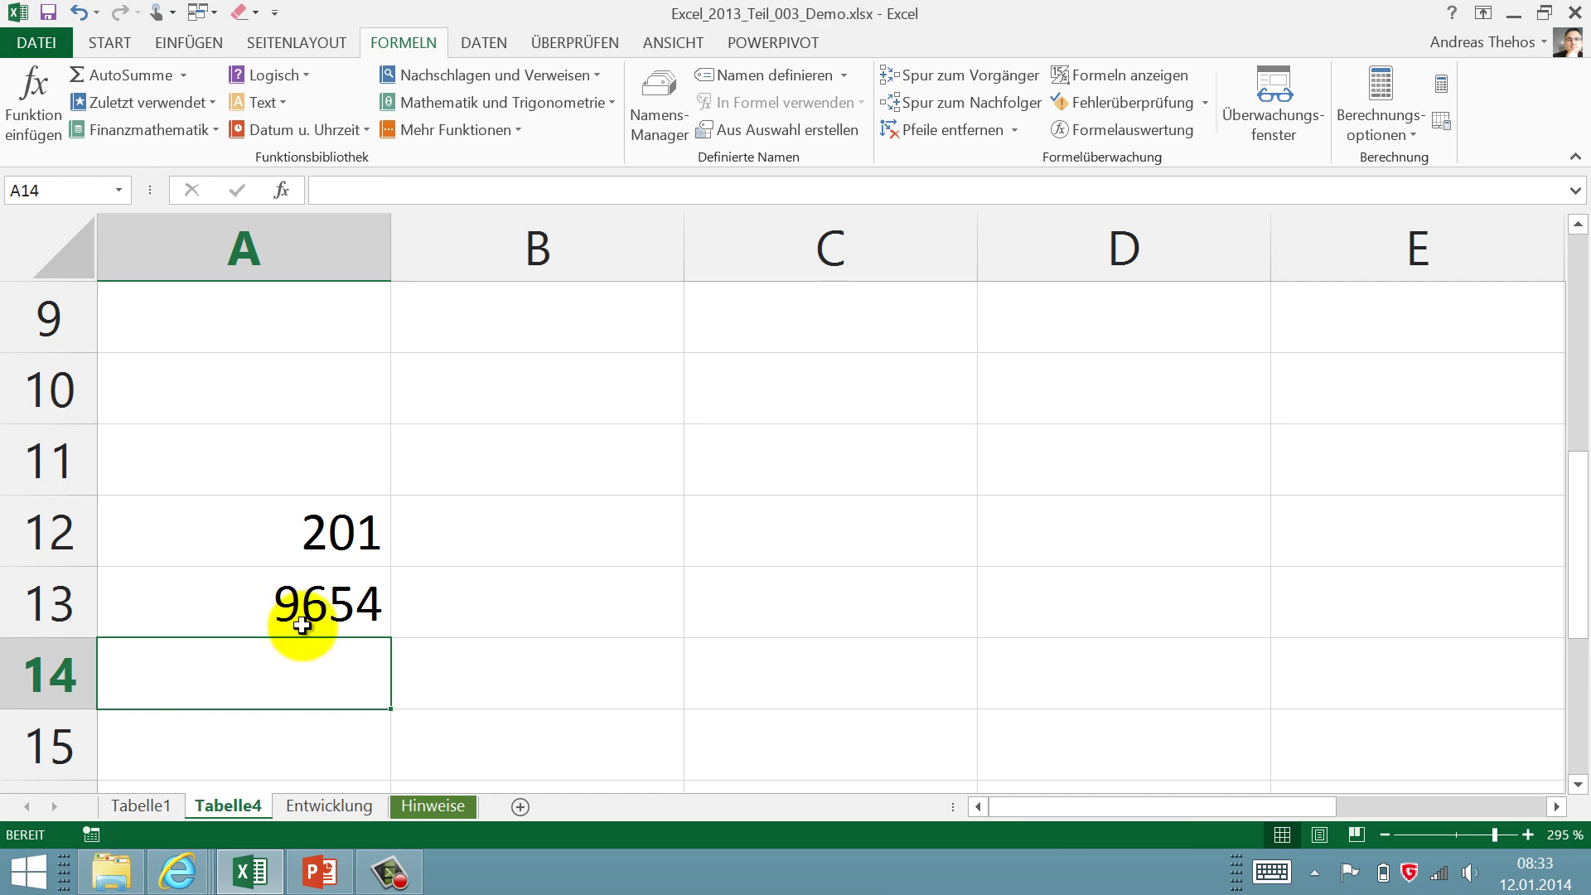
# - Format A14 as Text, enter 07654 with its leading zero, and start A15's entry
pyautogui.click(95, 41)
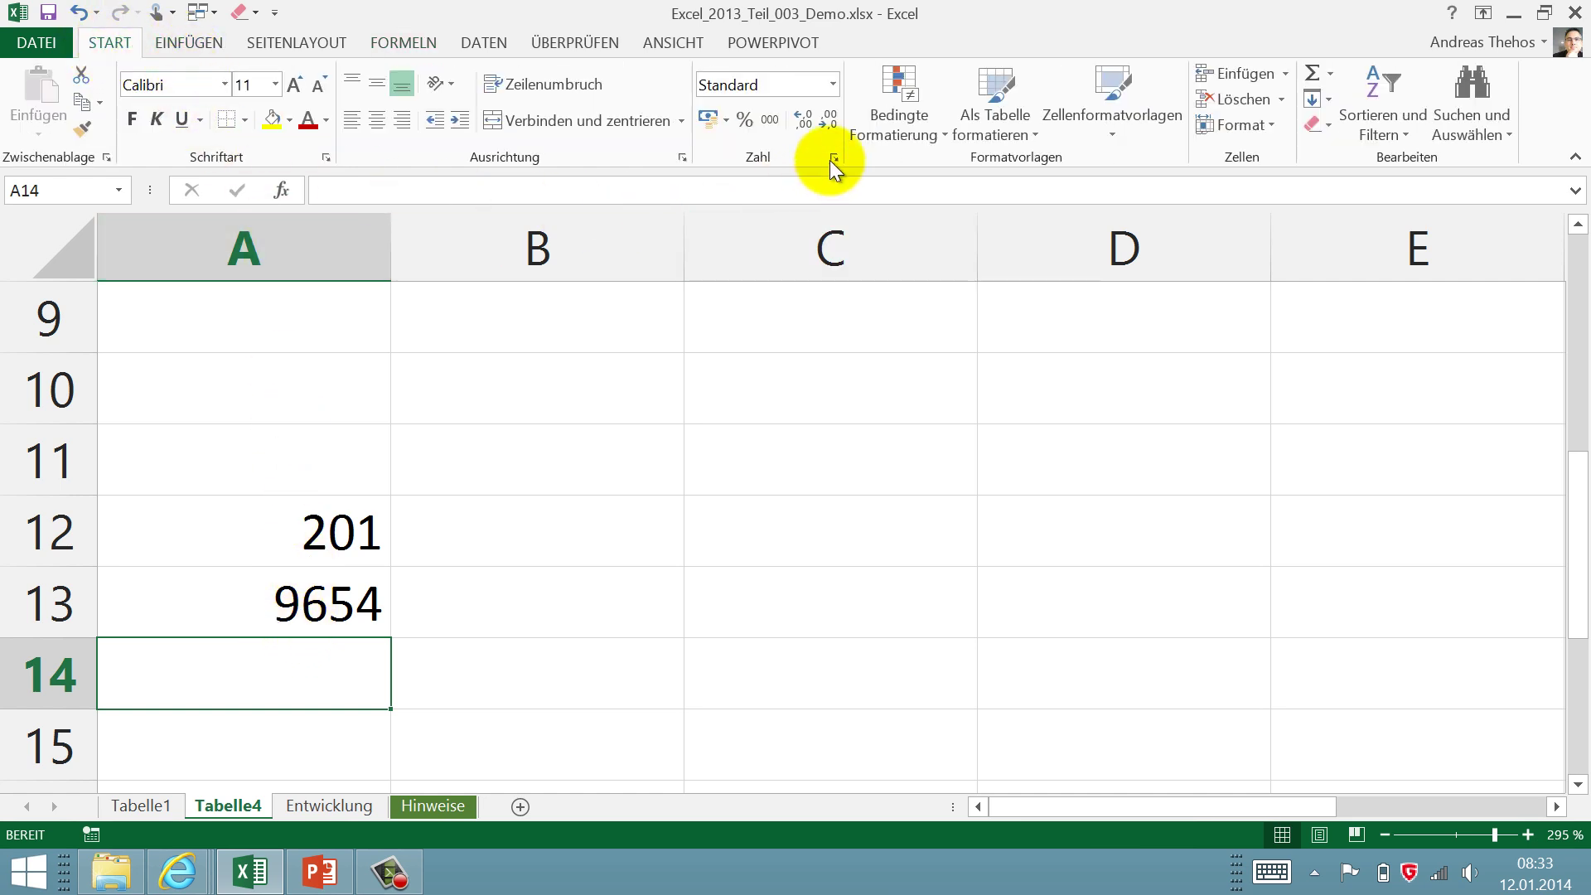
pyautogui.click(832, 83)
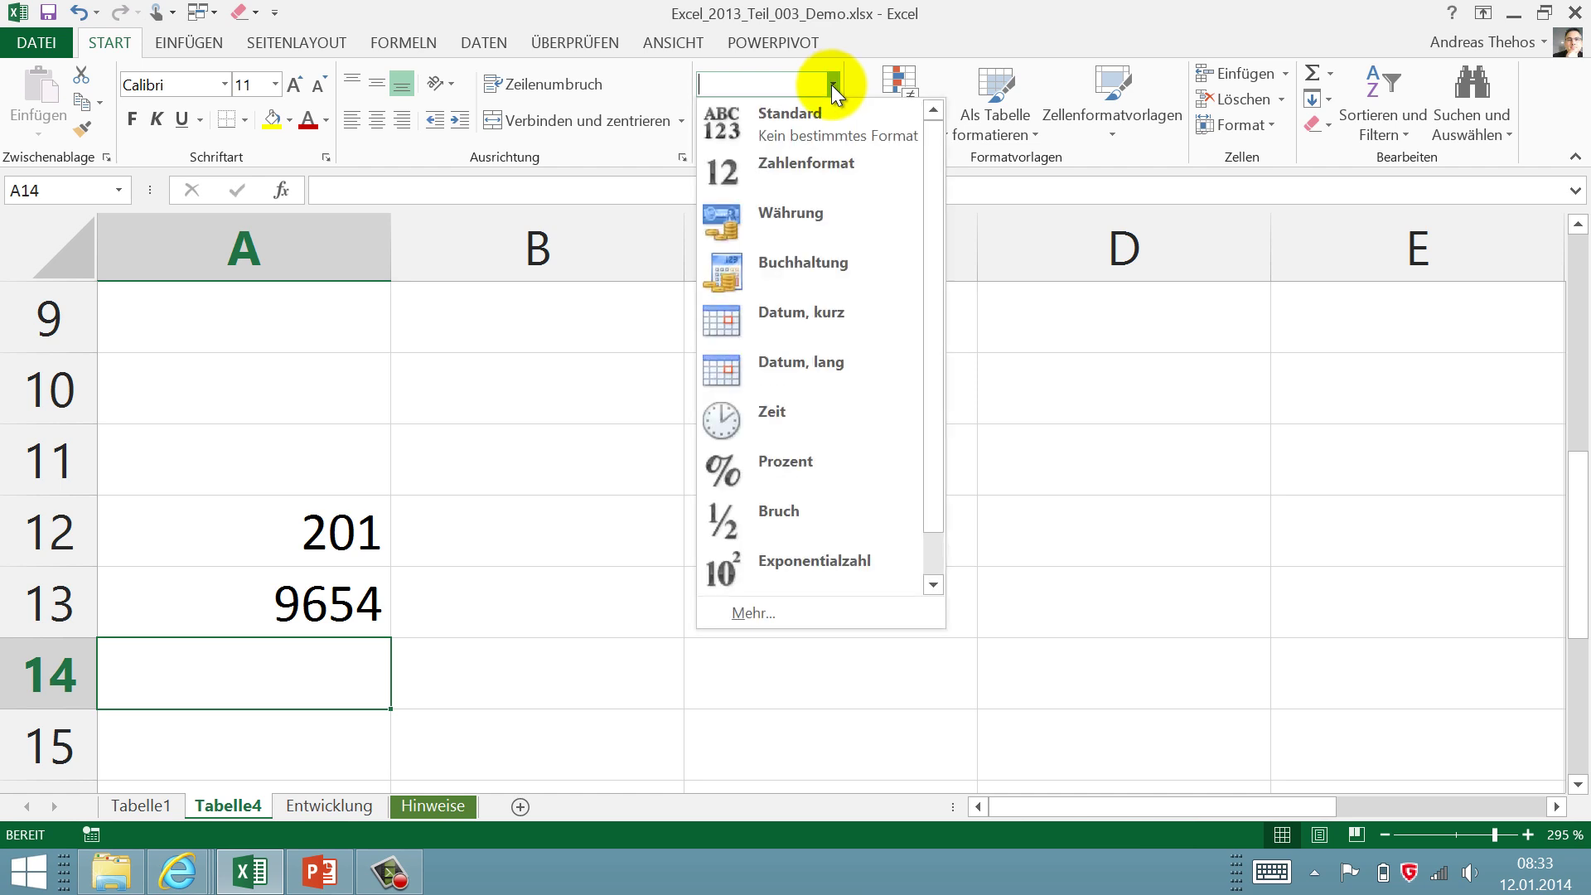
pyautogui.scroll(-1, 772, 378)
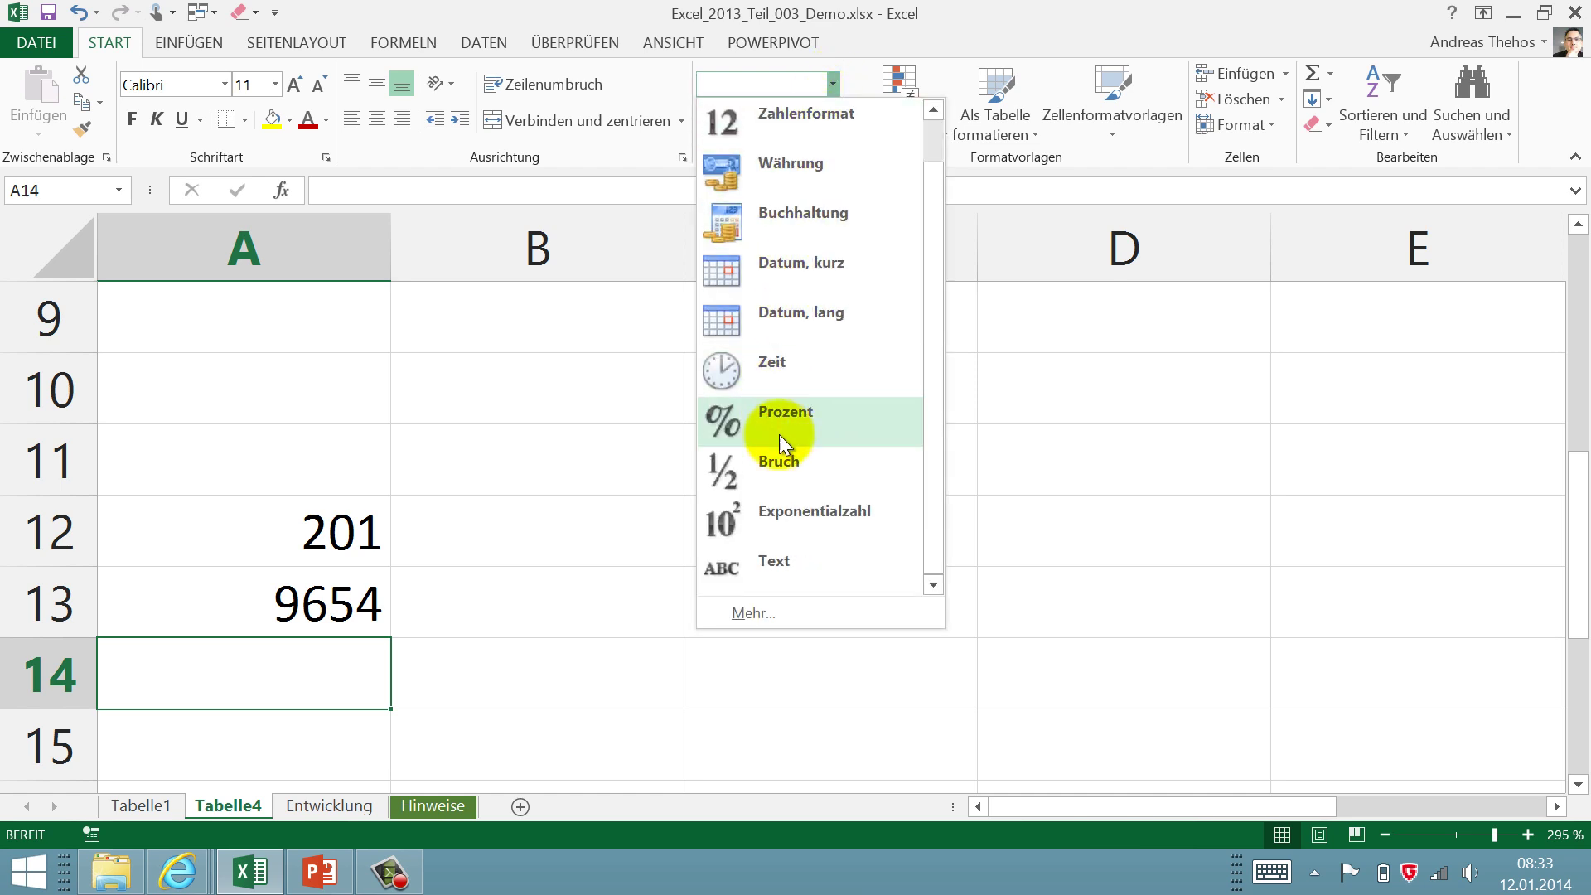
pyautogui.click(763, 563)
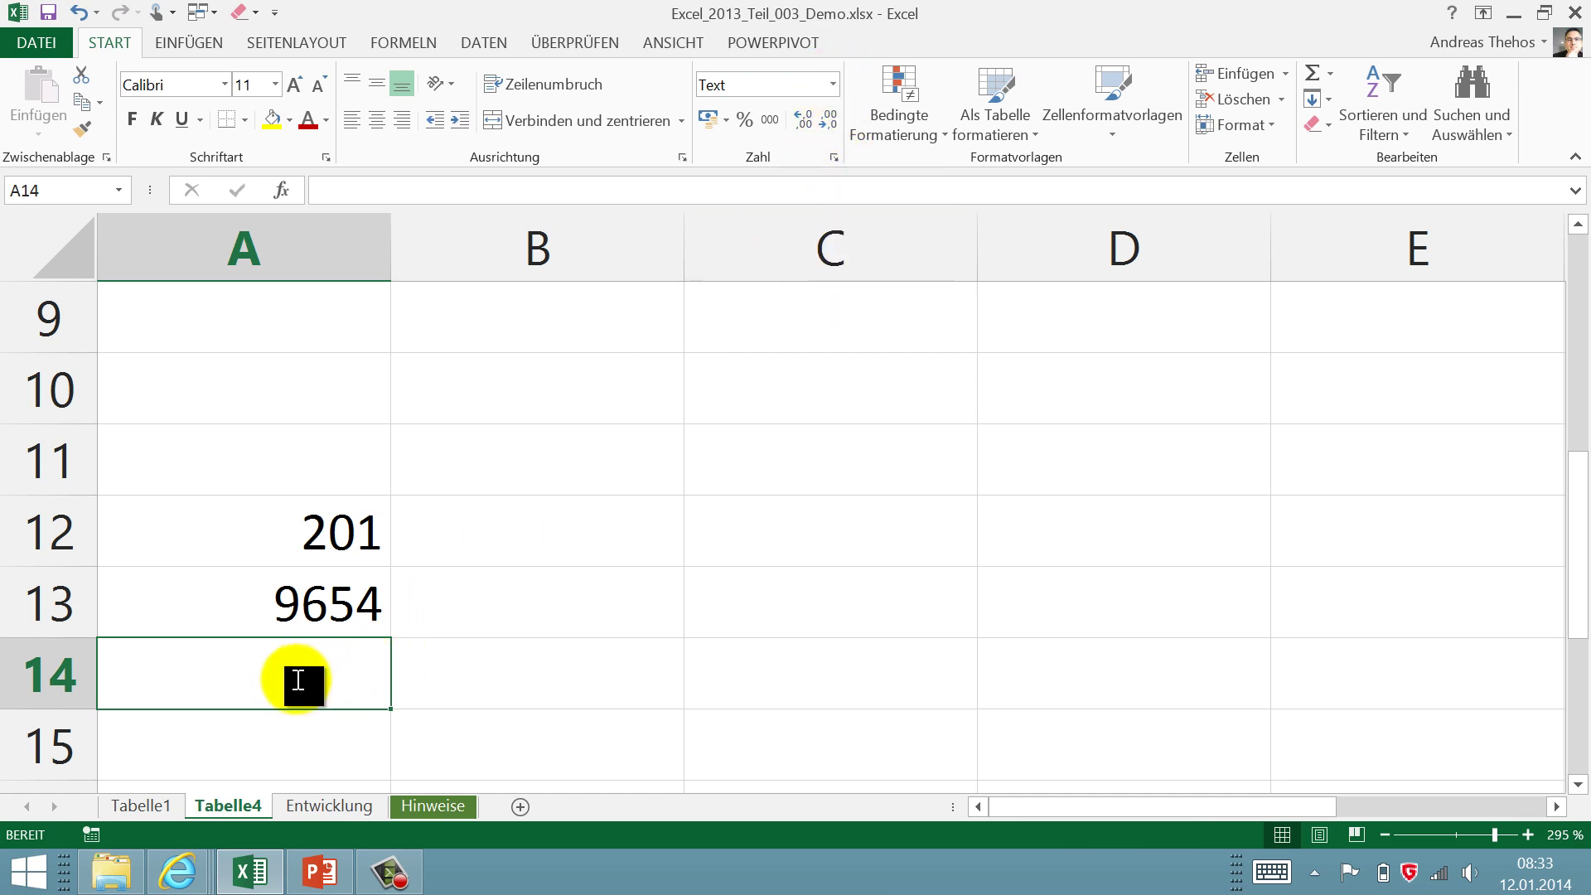
pyautogui.write('07654')
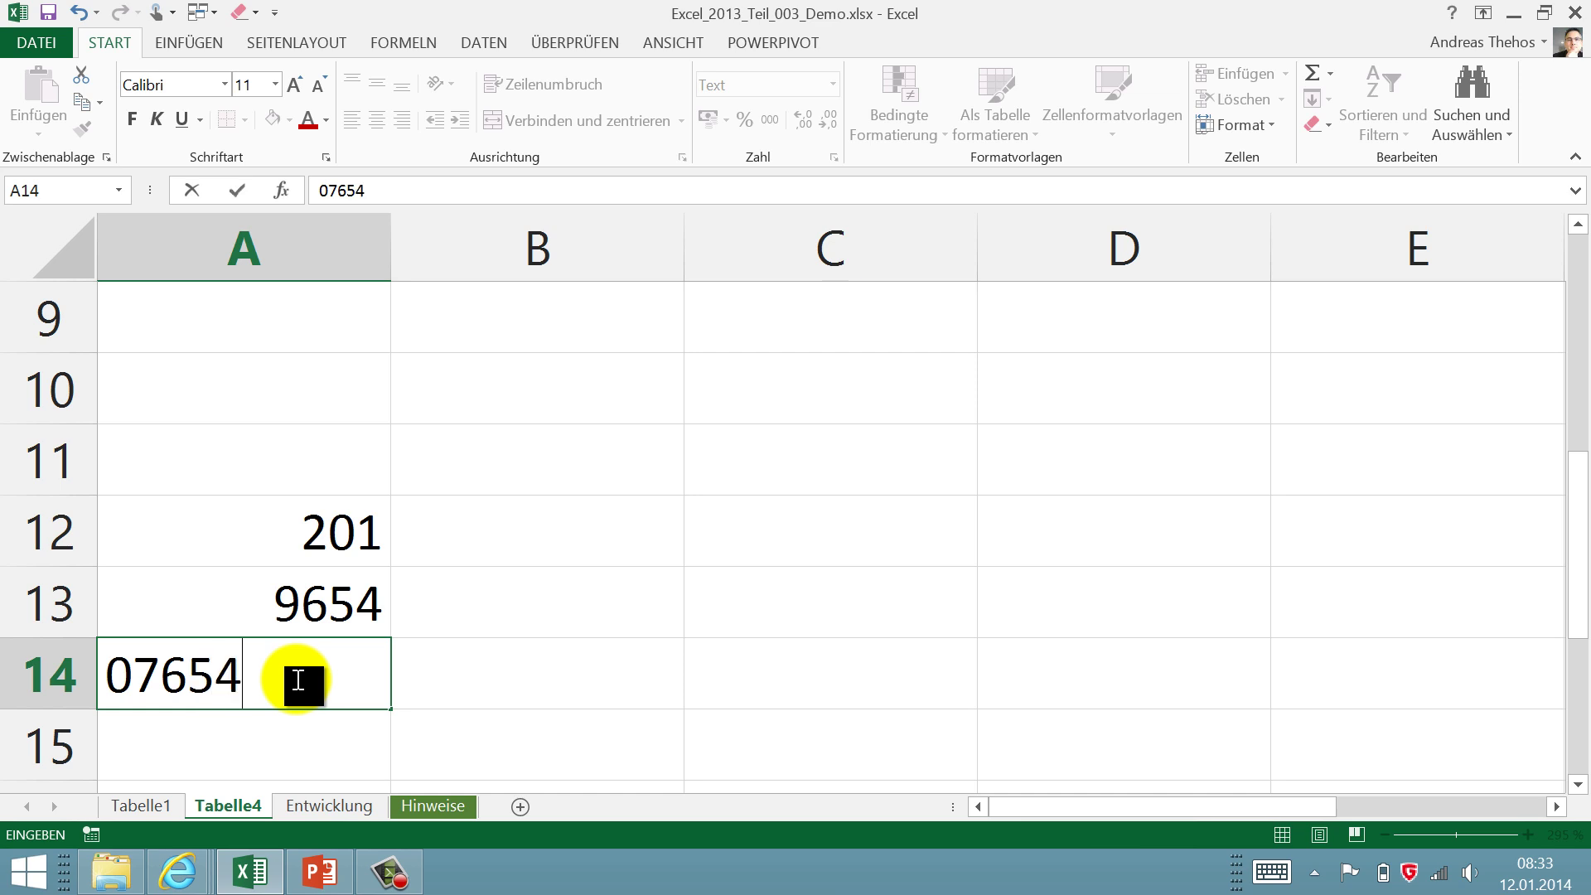
pyautogui.press('Return')
pyautogui.write('#')
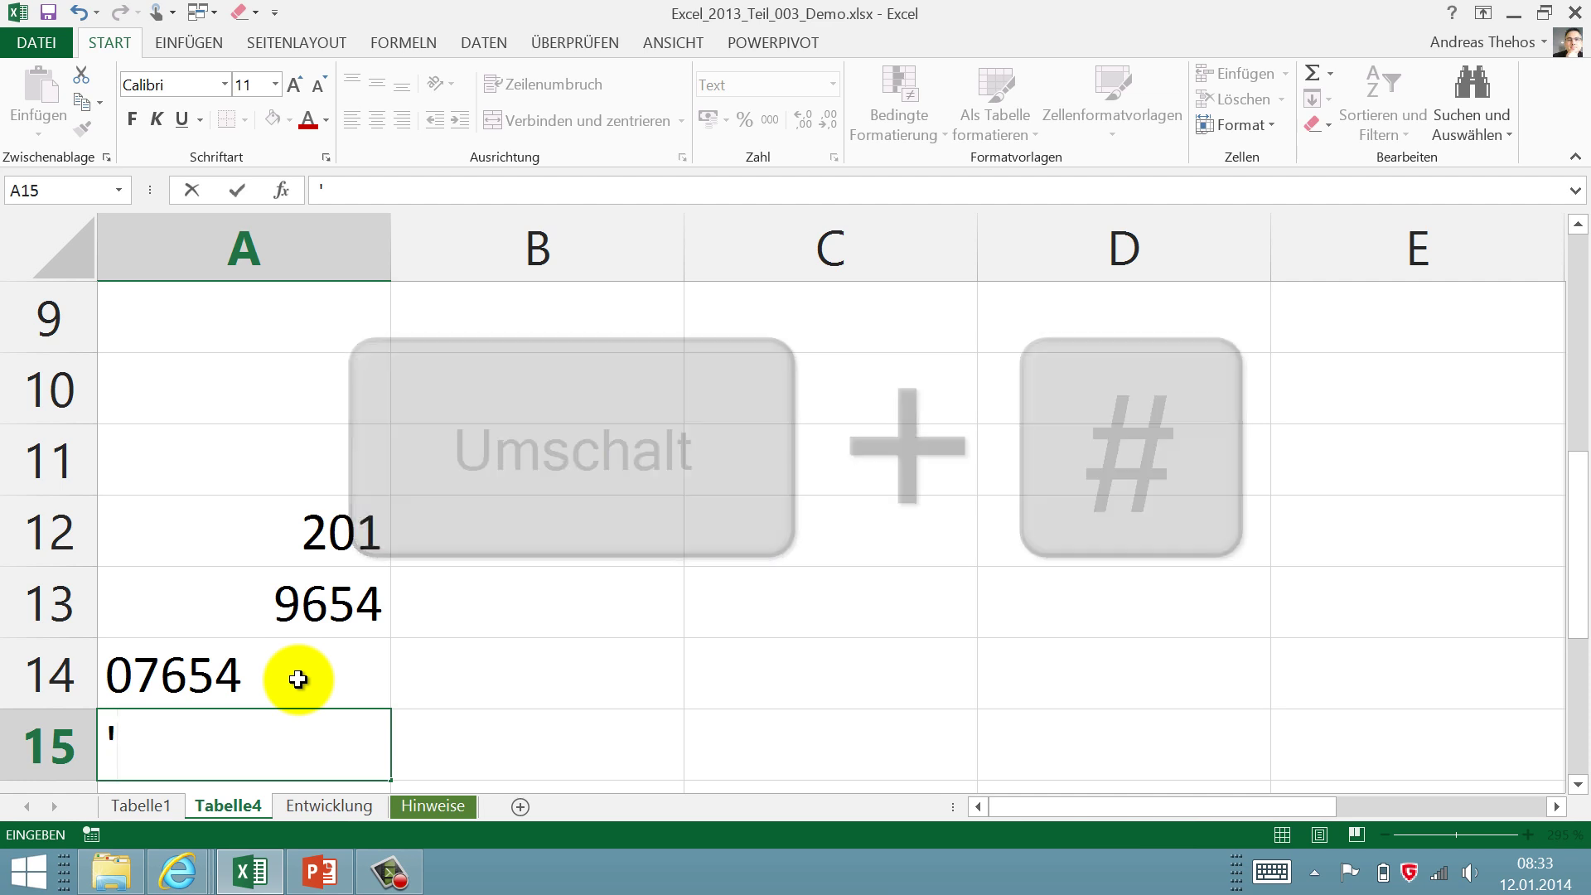
# - Store '1000 in A15 and '0121 in A16 as text, then open A16's error-check smart tag
pyautogui.write('000')
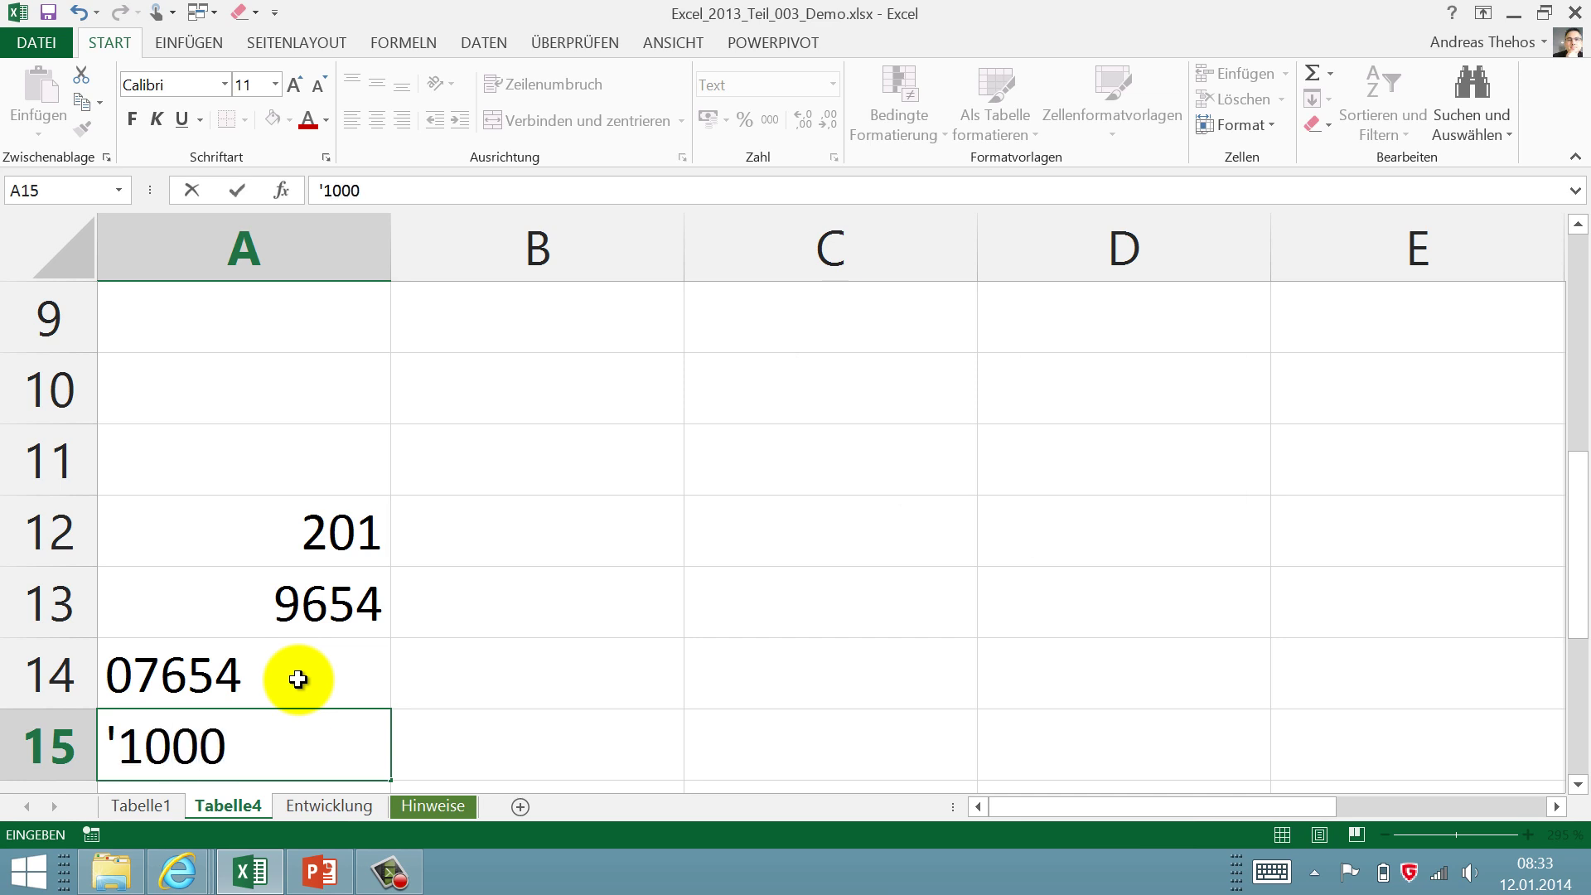
pyautogui.press('Return')
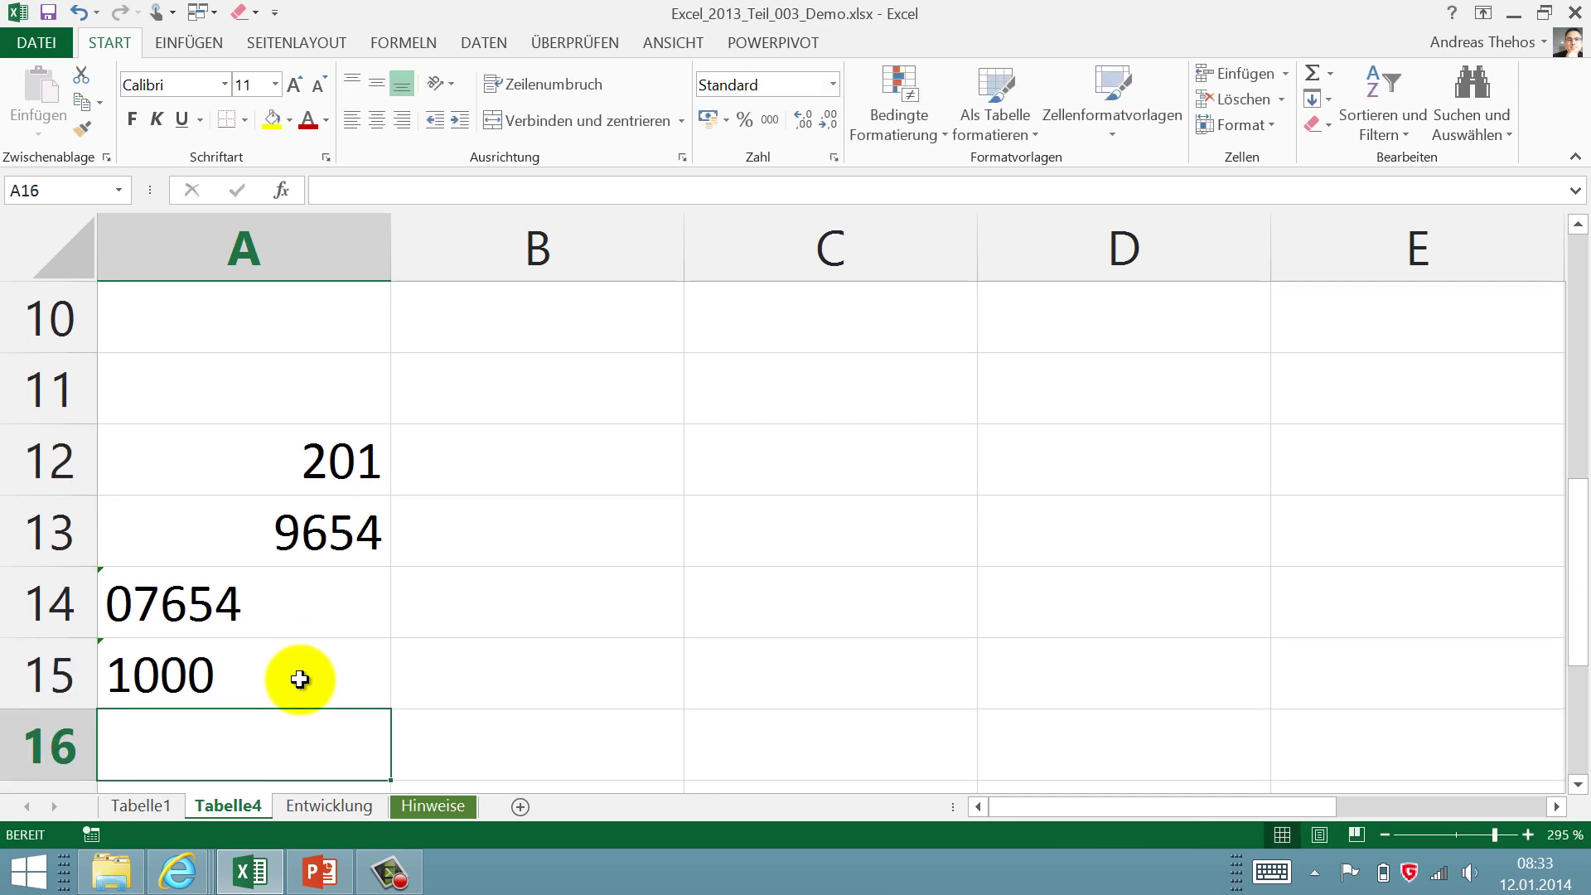
pyautogui.write("'0121")
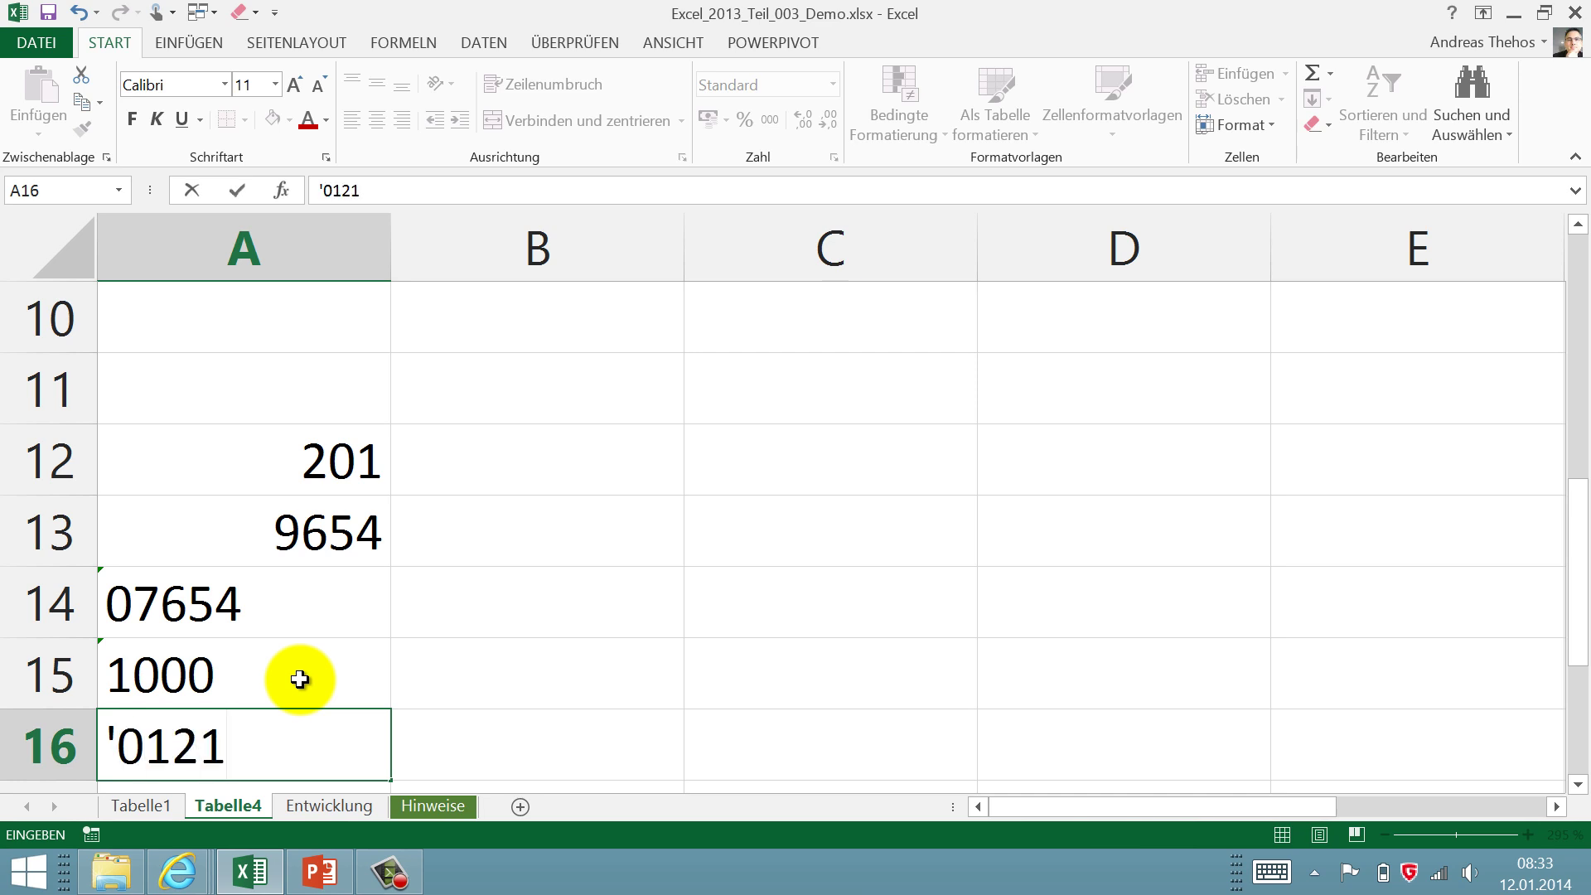
pyautogui.press('Return')
pyautogui.click(116, 663)
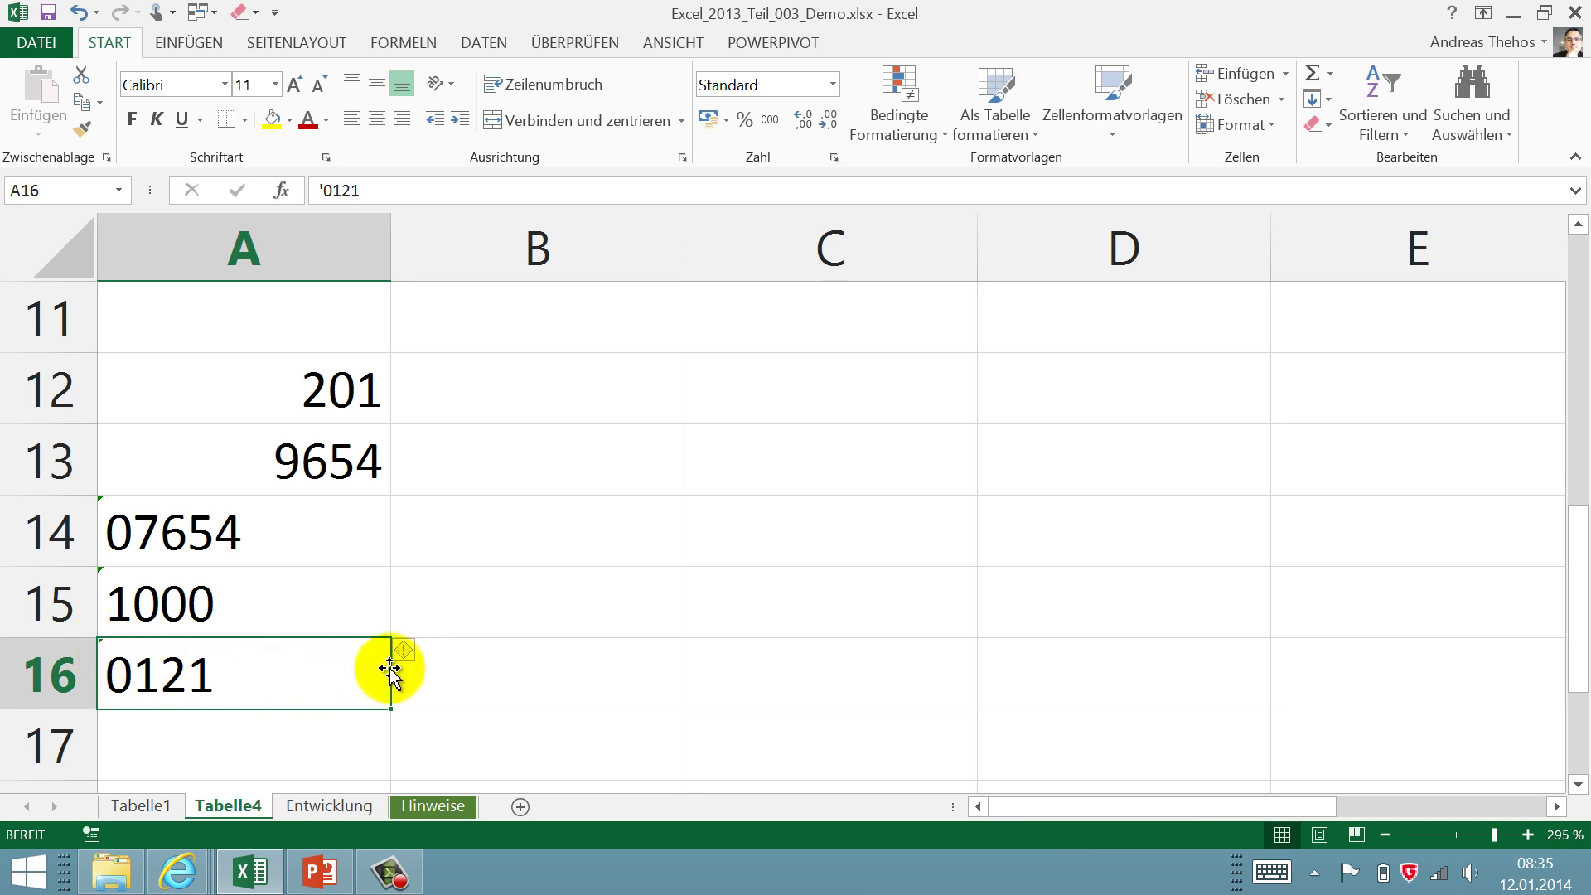
pyautogui.click(410, 655)
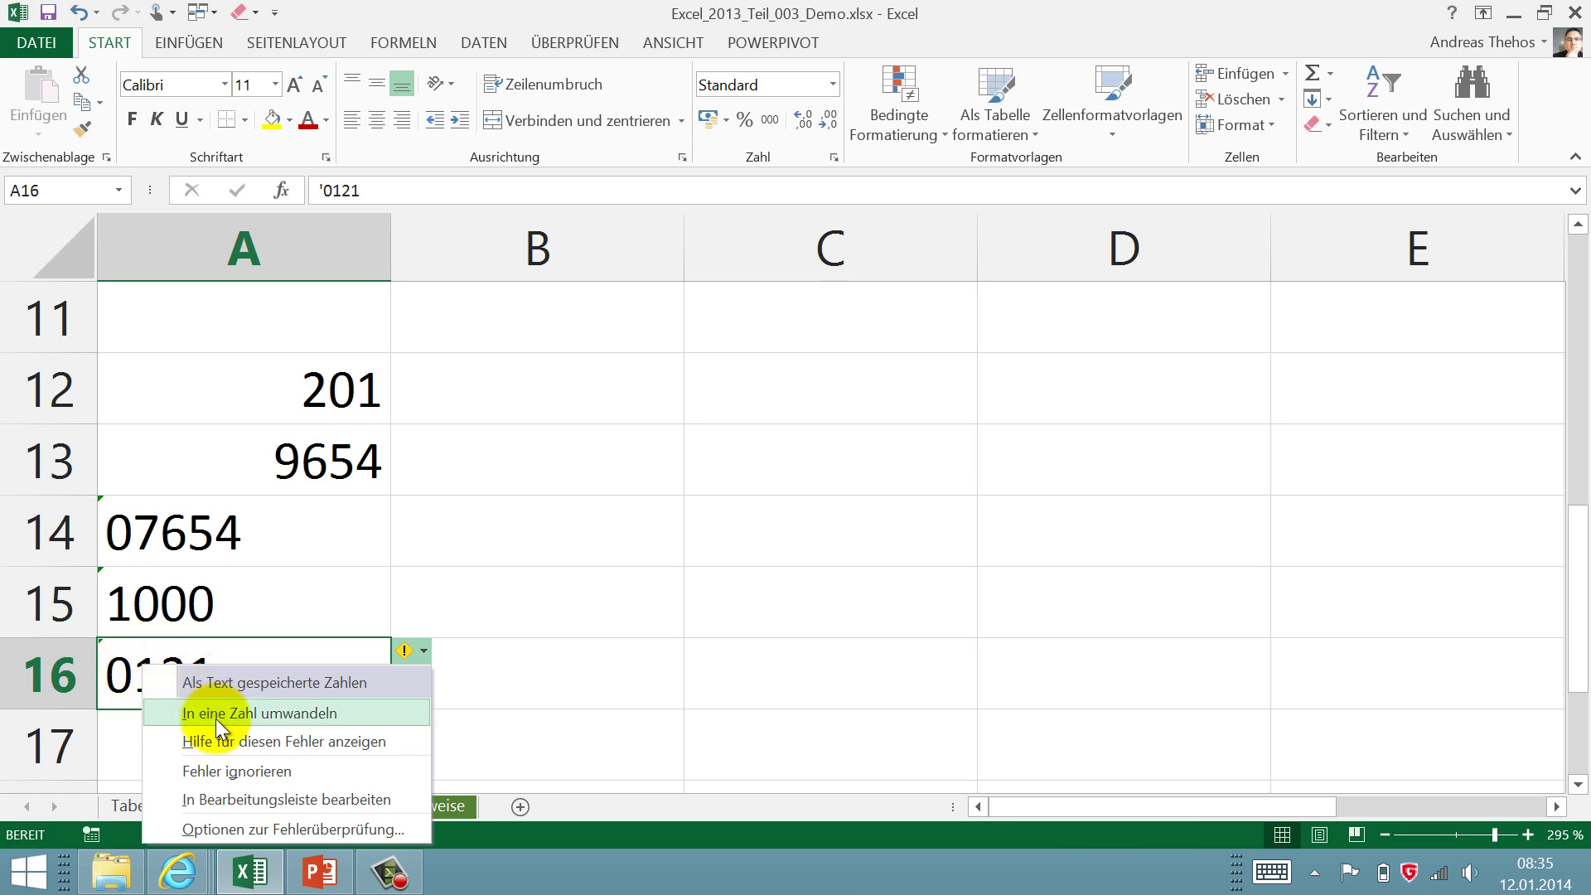
# - Choose Fehler ignorieren for the number-as-text warnings on A16 and A14
pyautogui.click(227, 771)
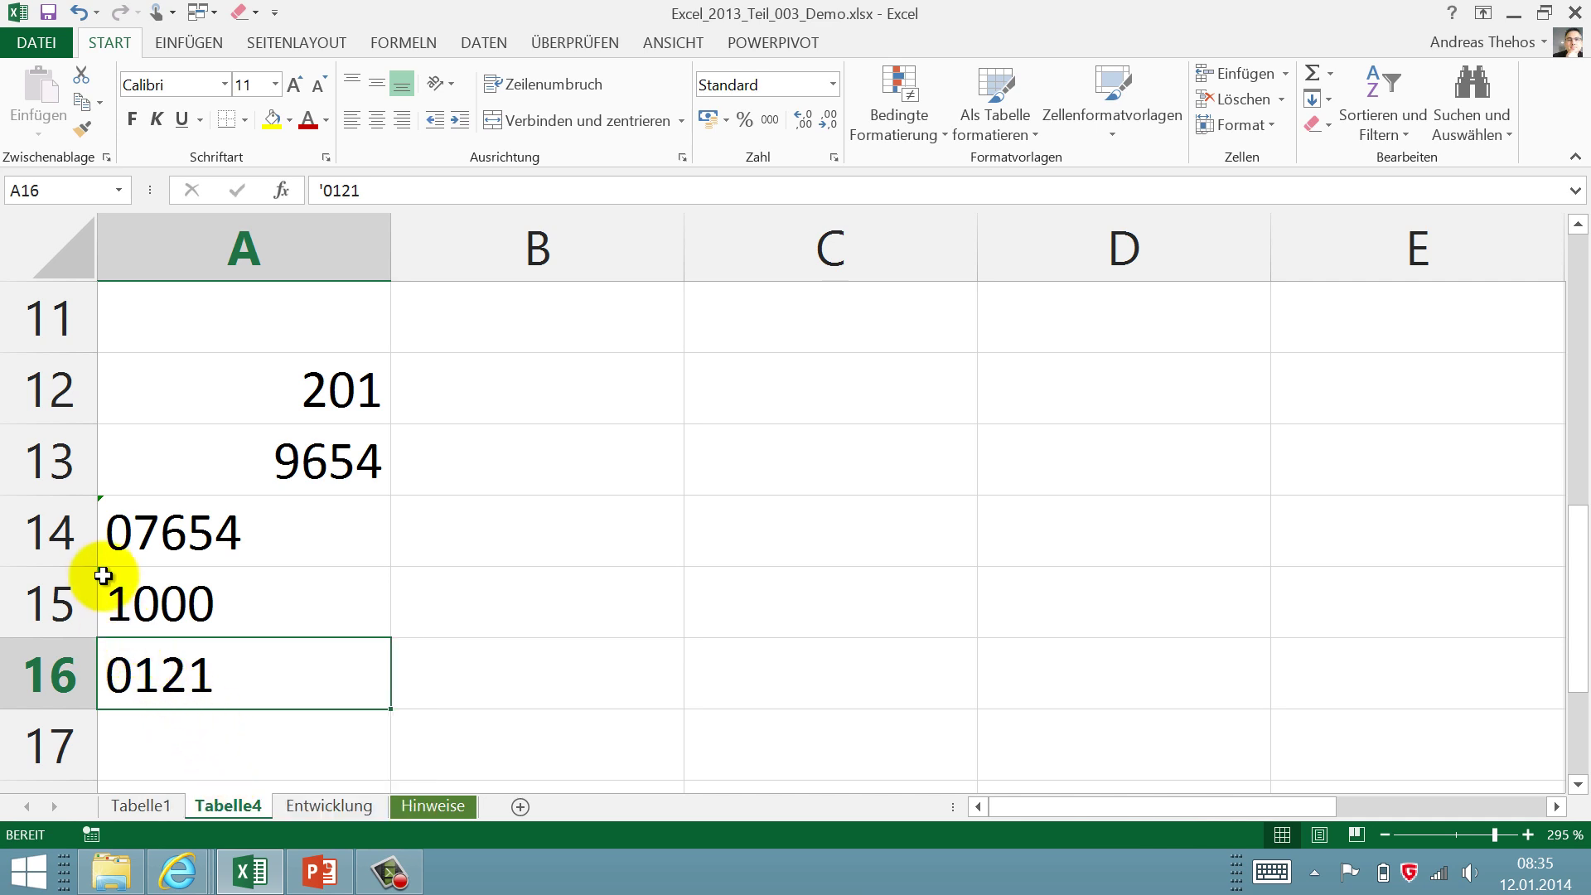
pyautogui.click(120, 529)
pyautogui.click(407, 510)
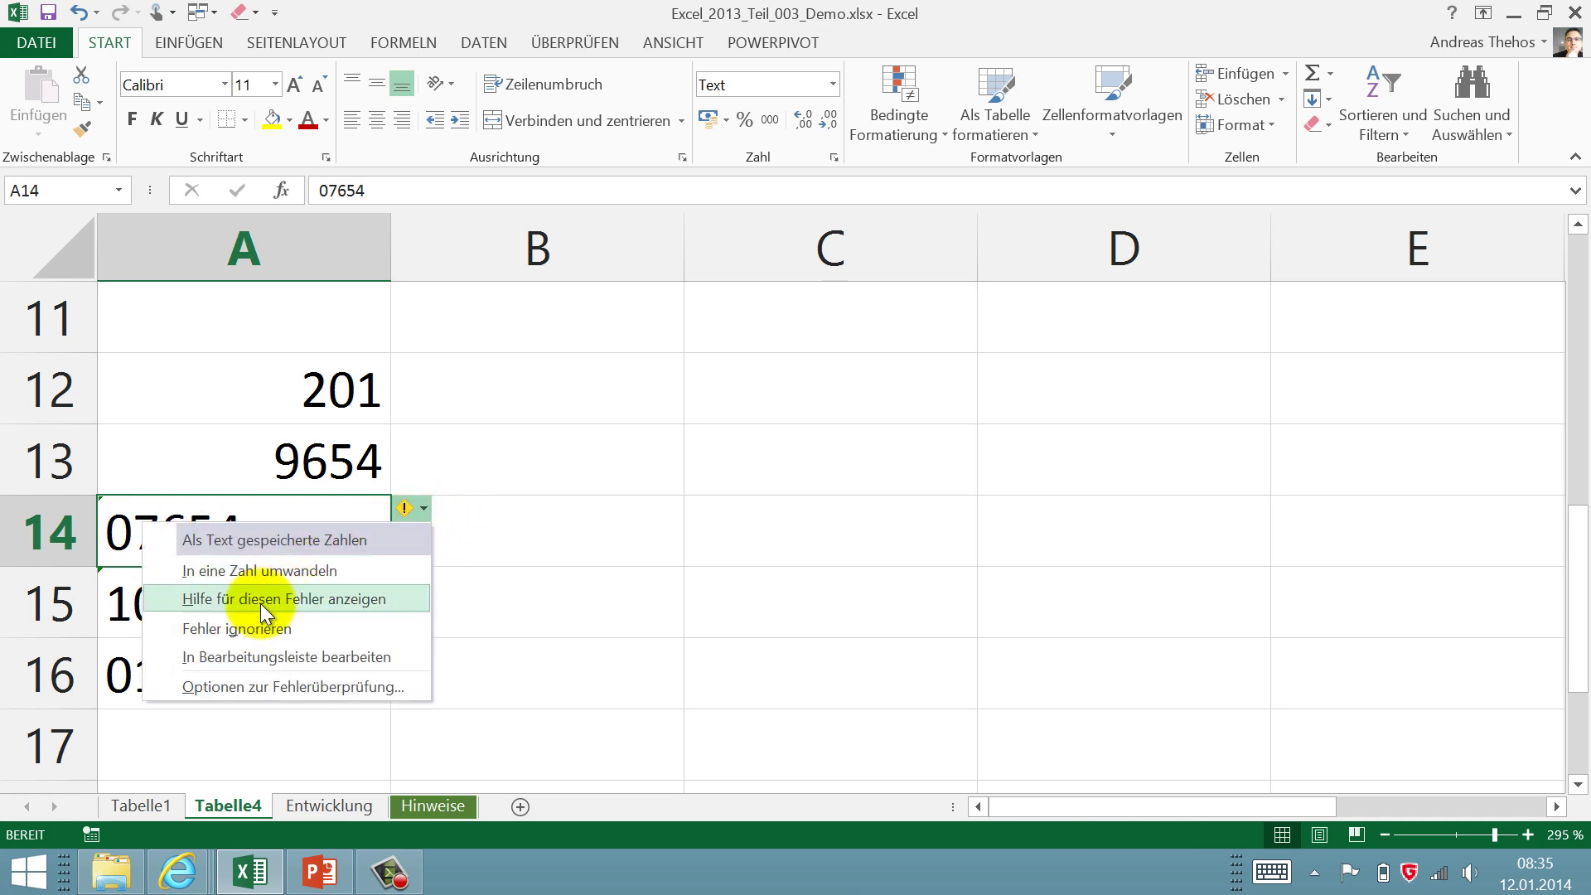
pyautogui.click(251, 629)
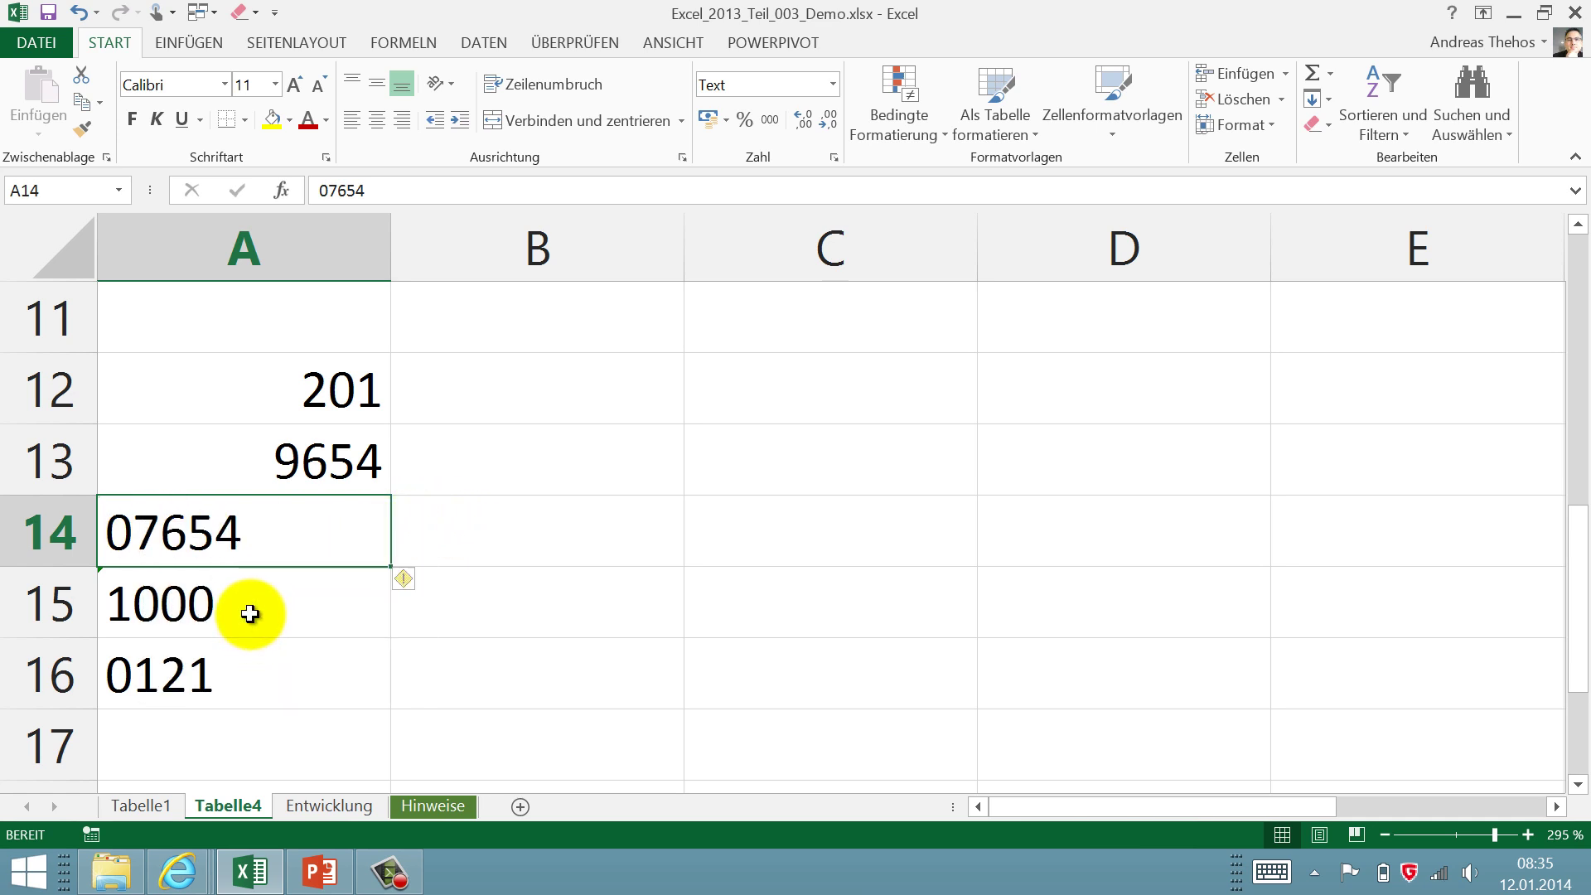
# - Convert A15's text 1000 into a number with In eine Zahl umwandeln
pyautogui.click(248, 610)
pyautogui.click(410, 580)
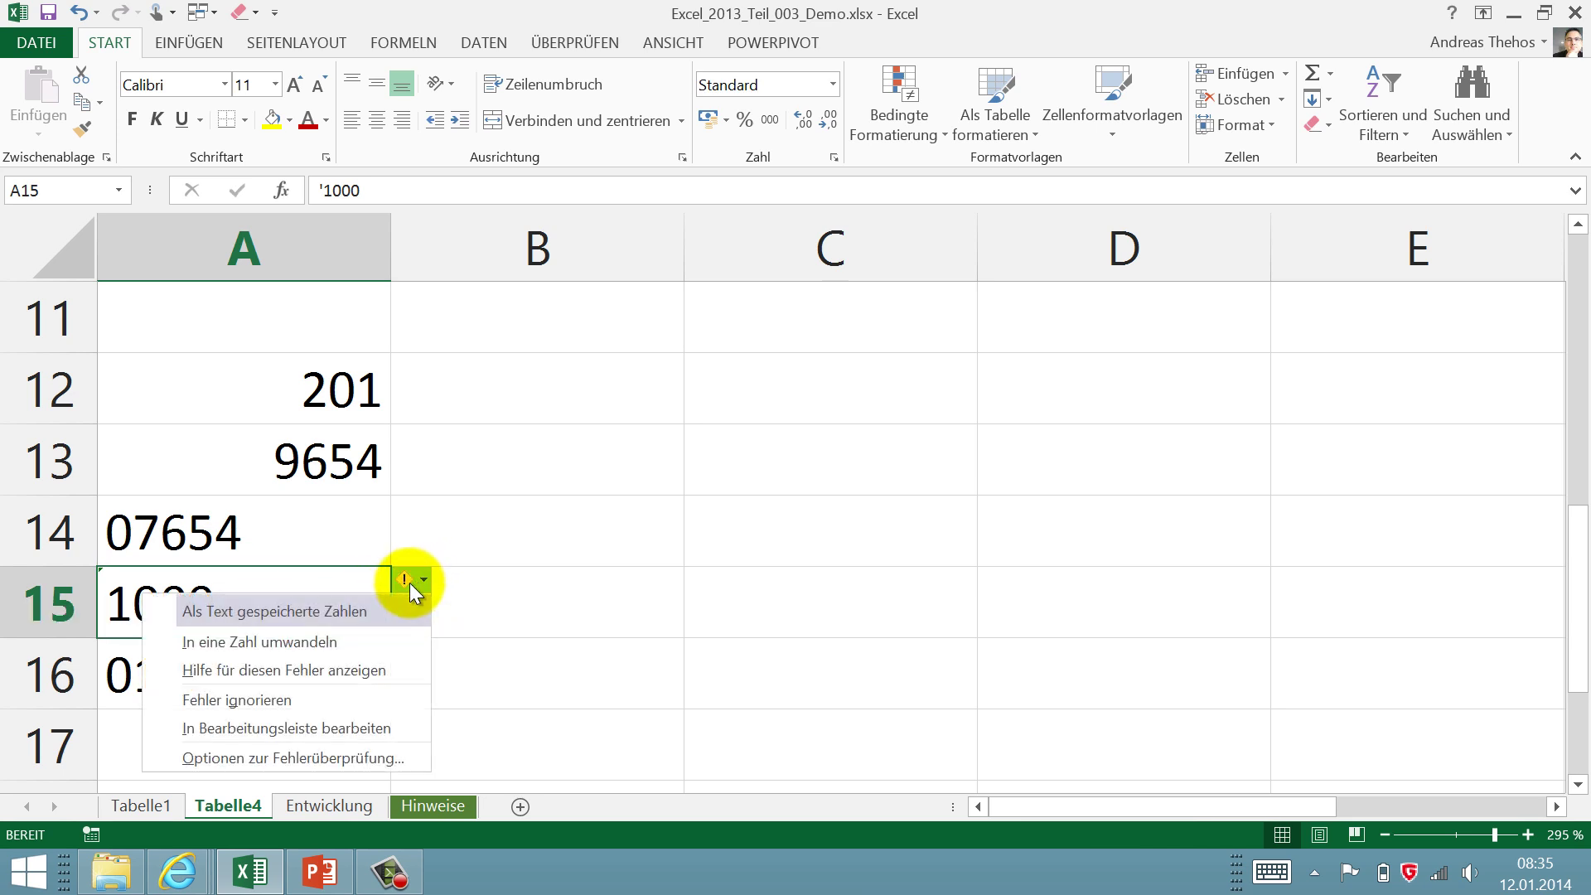
pyautogui.click(313, 642)
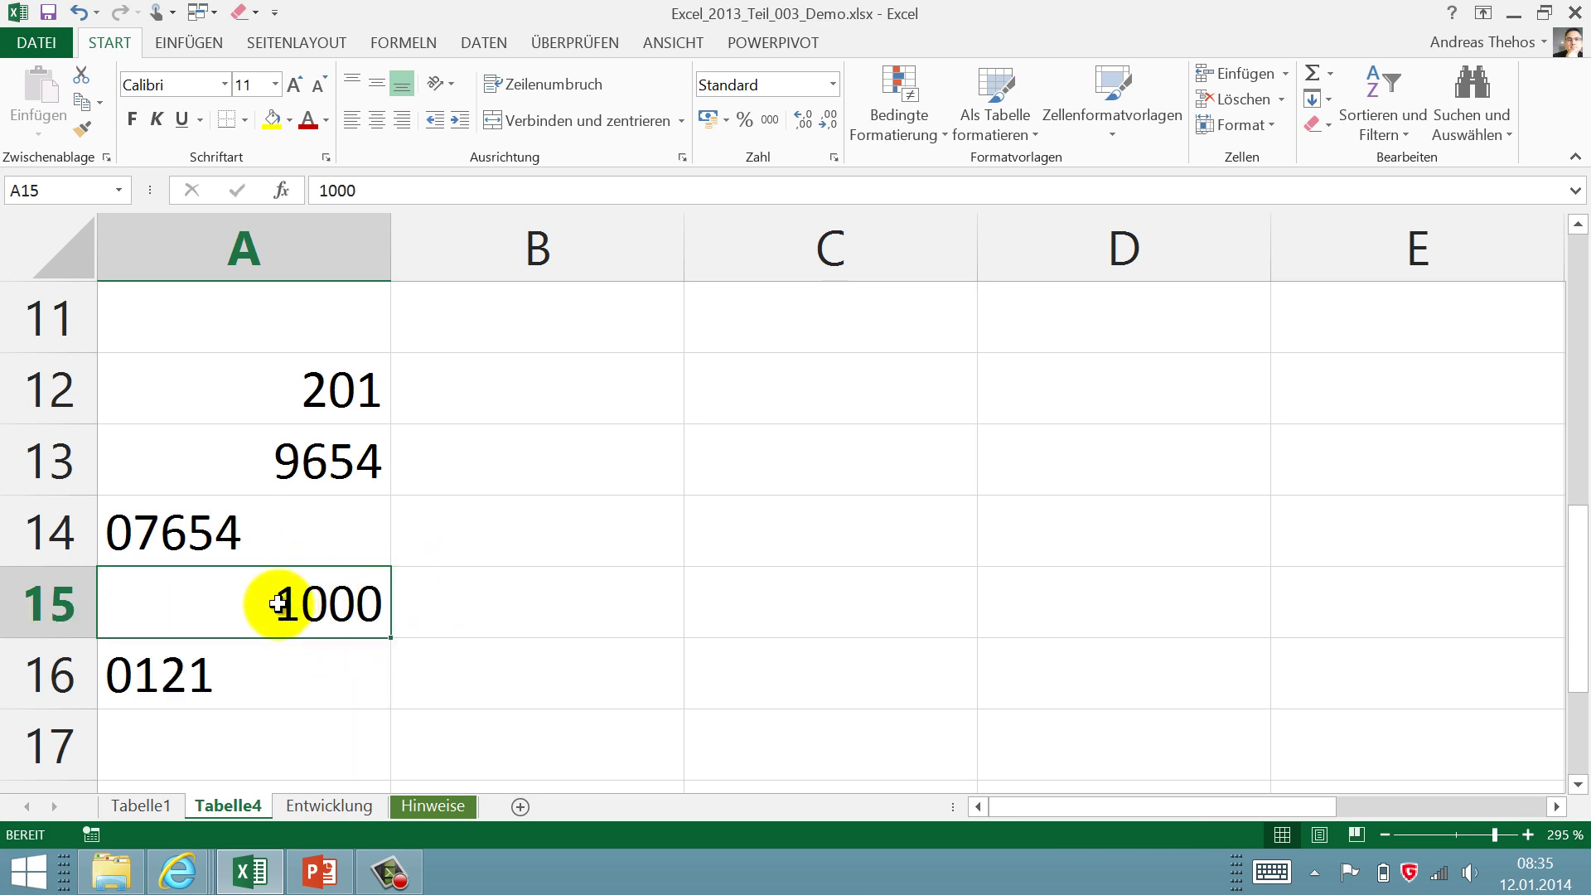
pyautogui.click(184, 532)
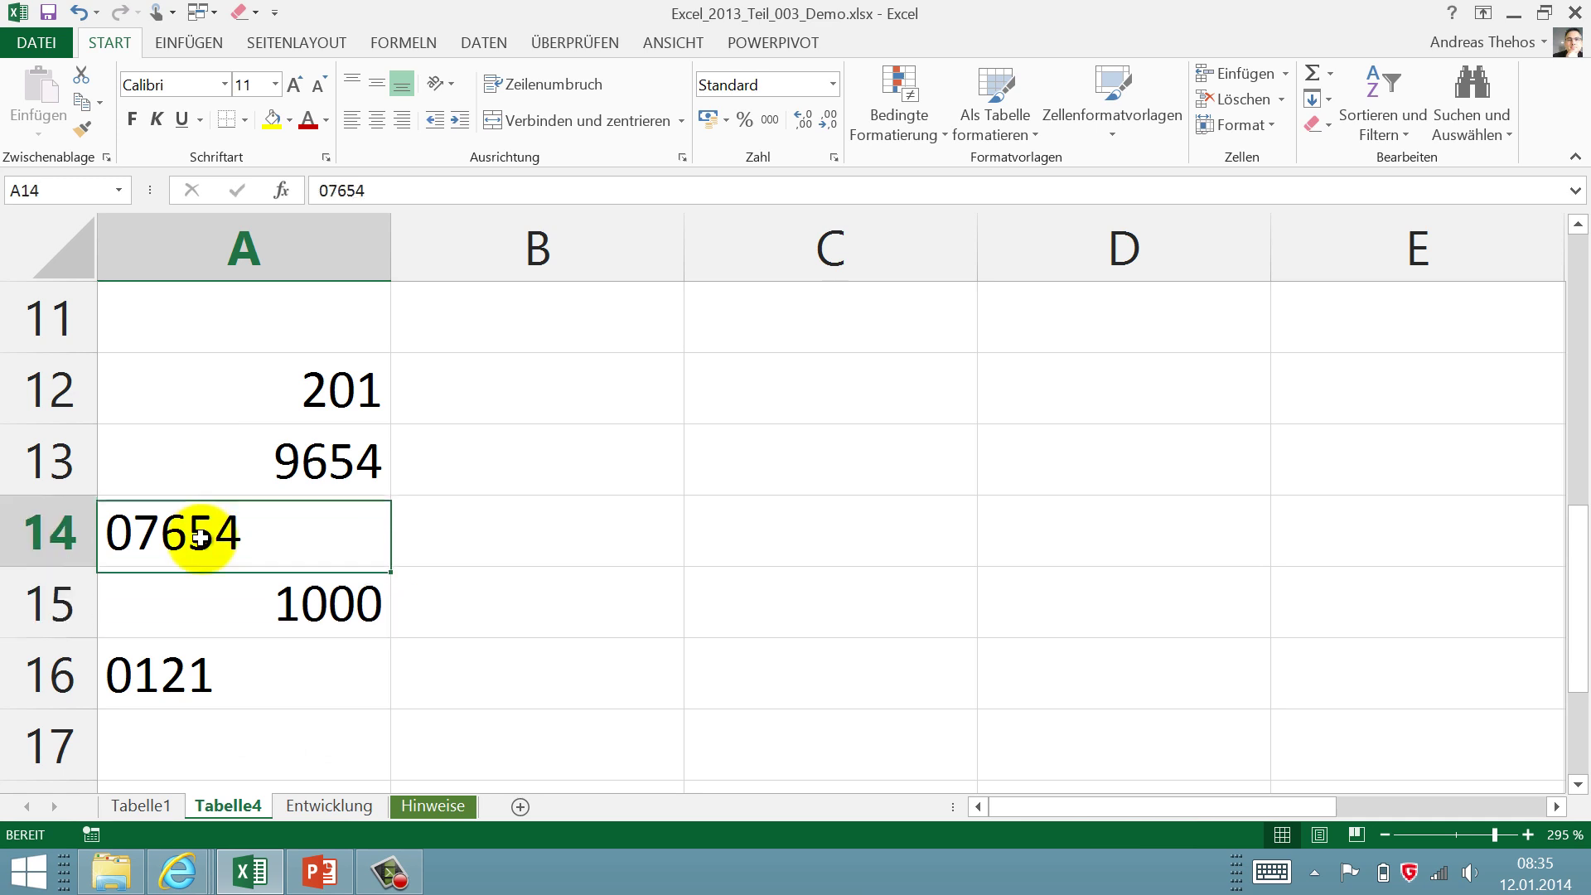
pyautogui.click(177, 675)
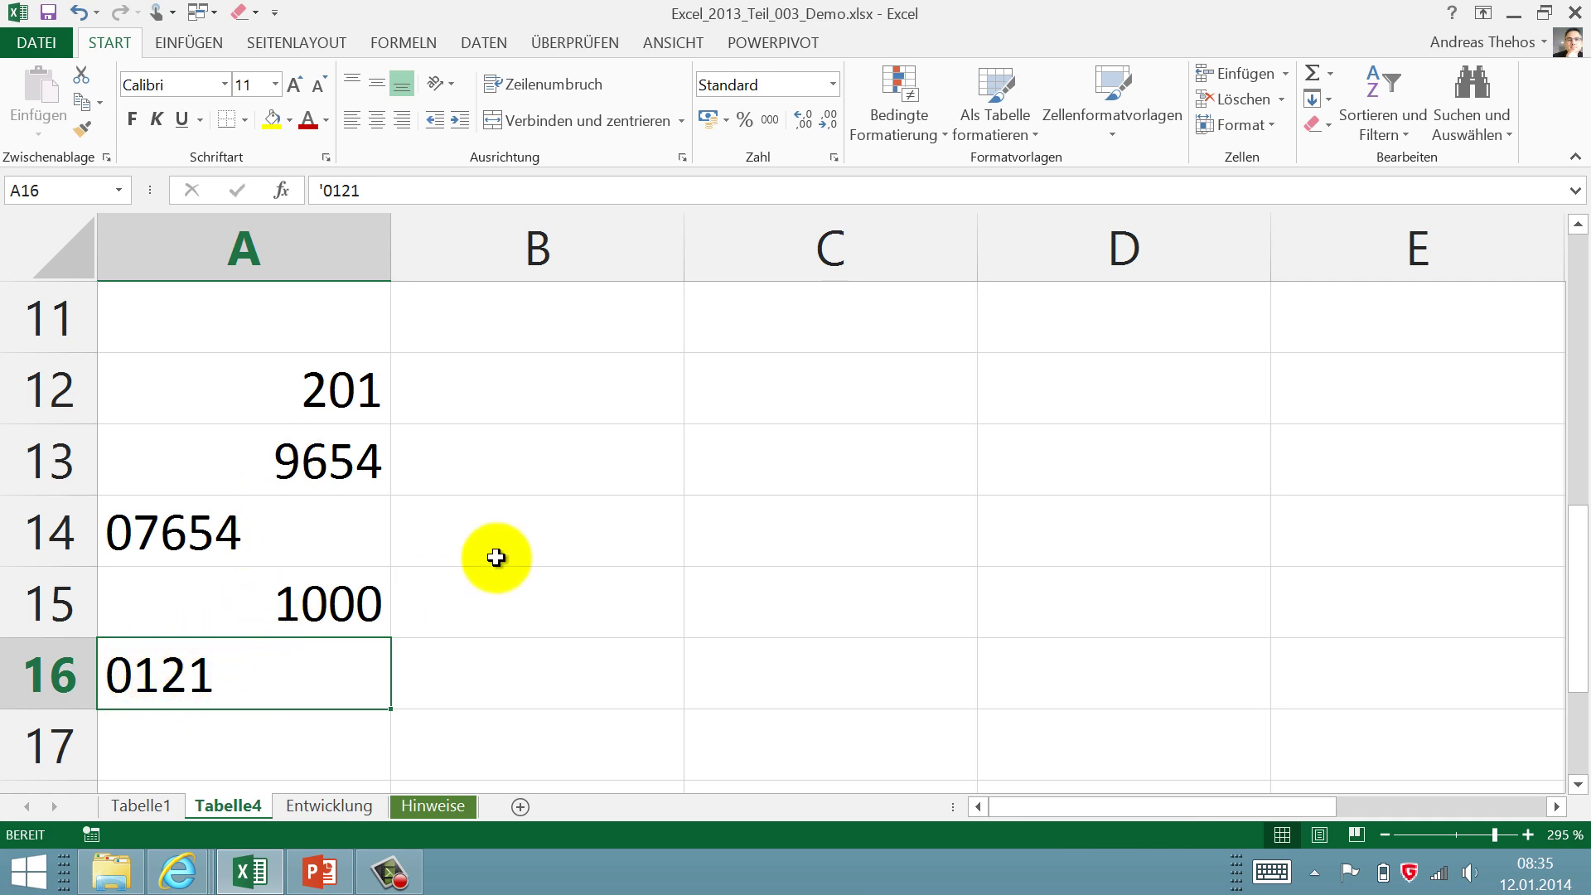
# - Fill C12:C17 as the series 1 to 6 via Datenreihe ausfüllen, then enter 1 in D12
pyautogui.click(731, 386)
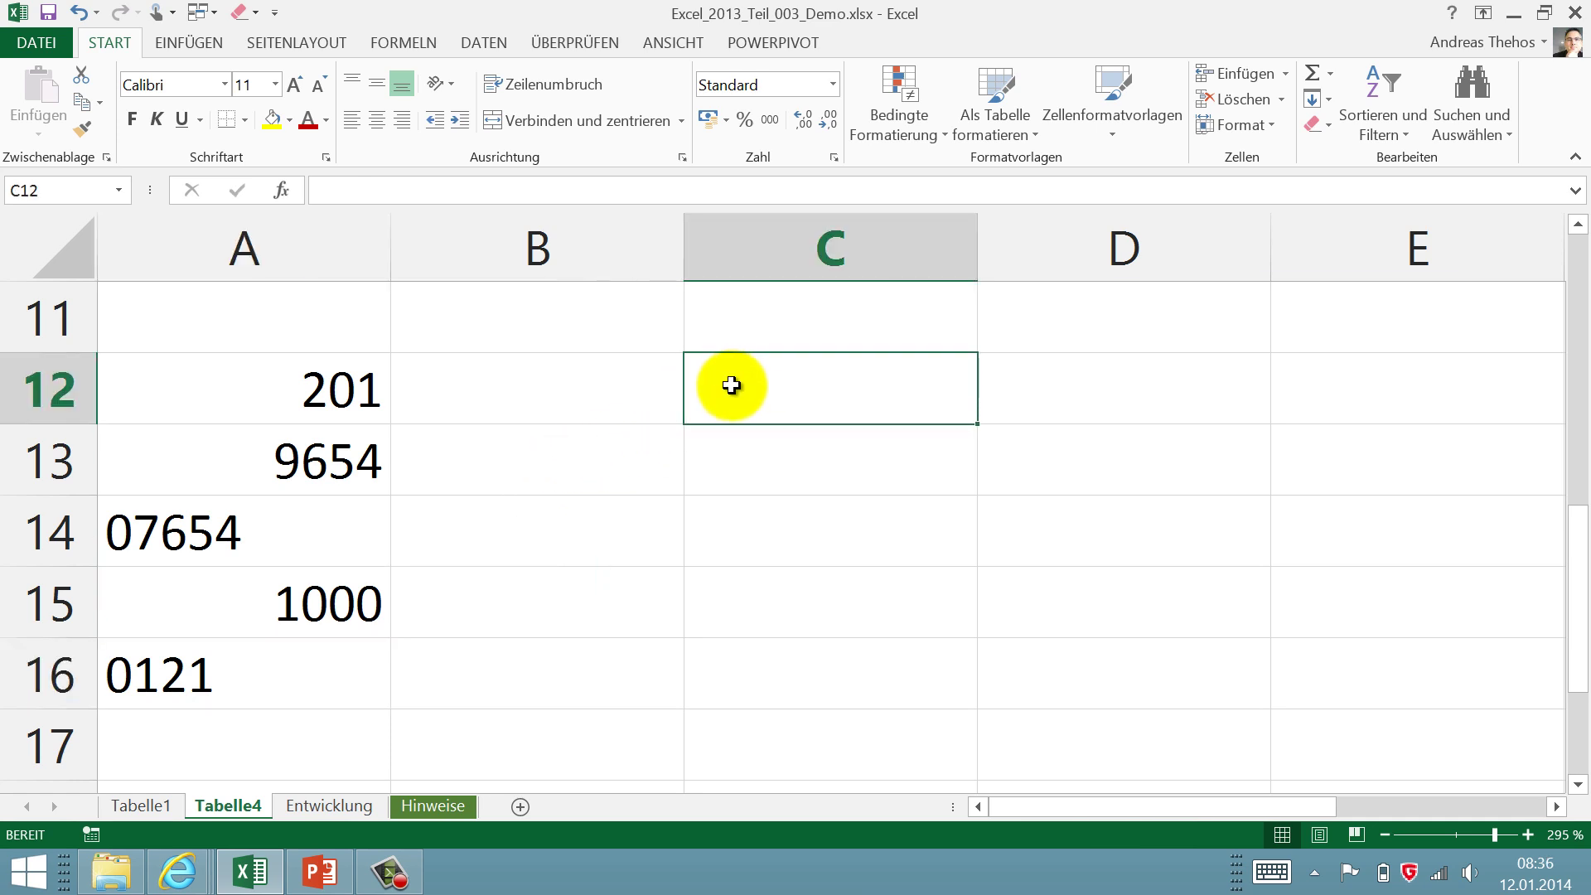
pyautogui.write('1')
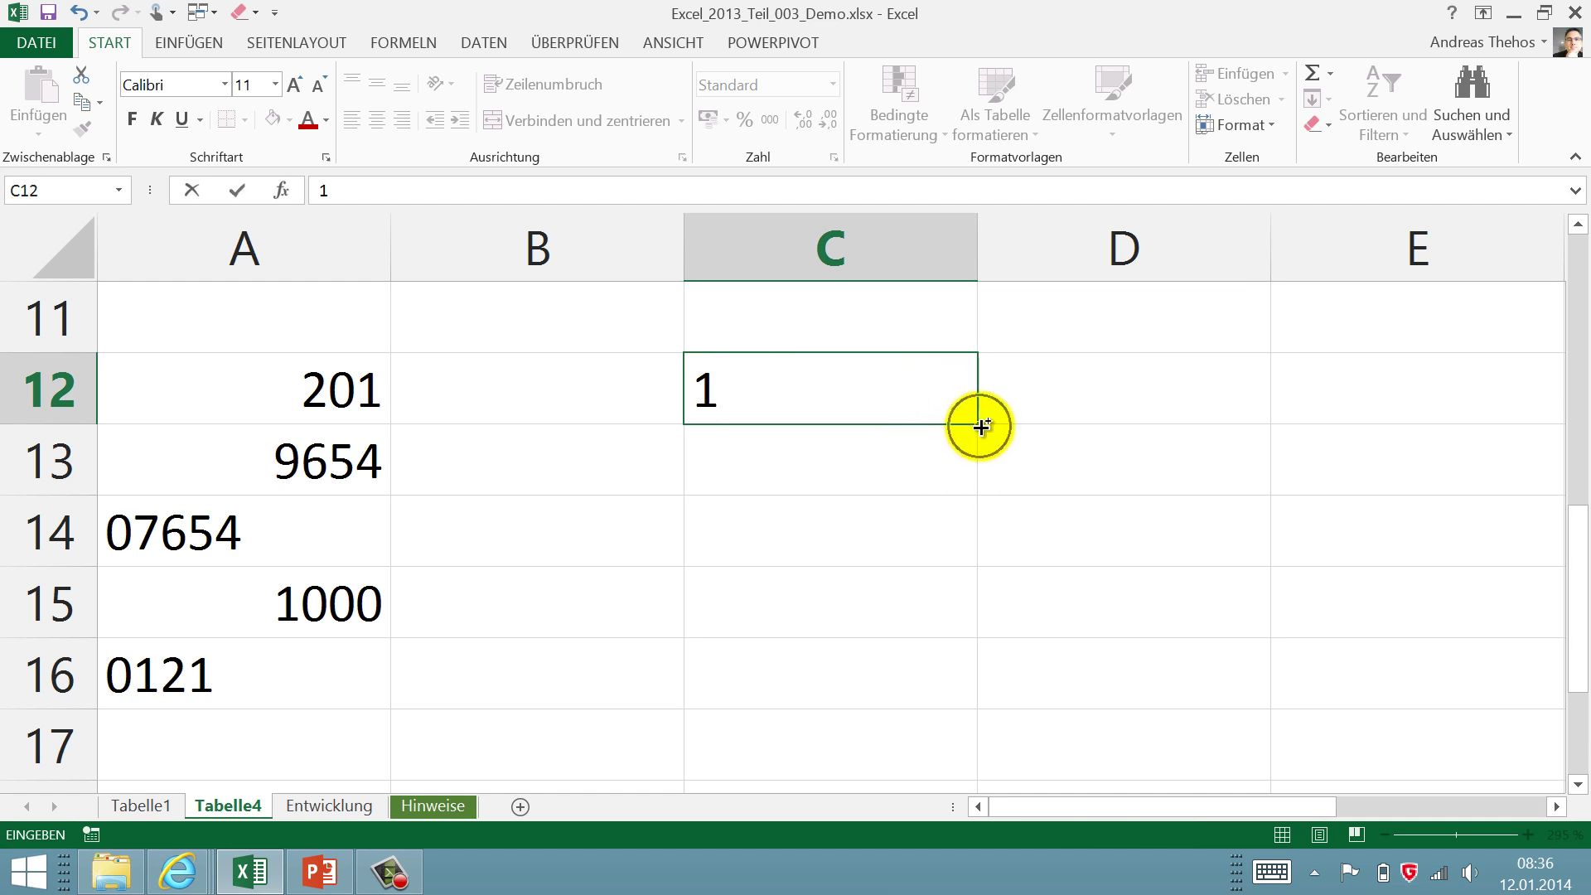
pyautogui.moveTo(980, 426); pyautogui.dragTo(946, 654)
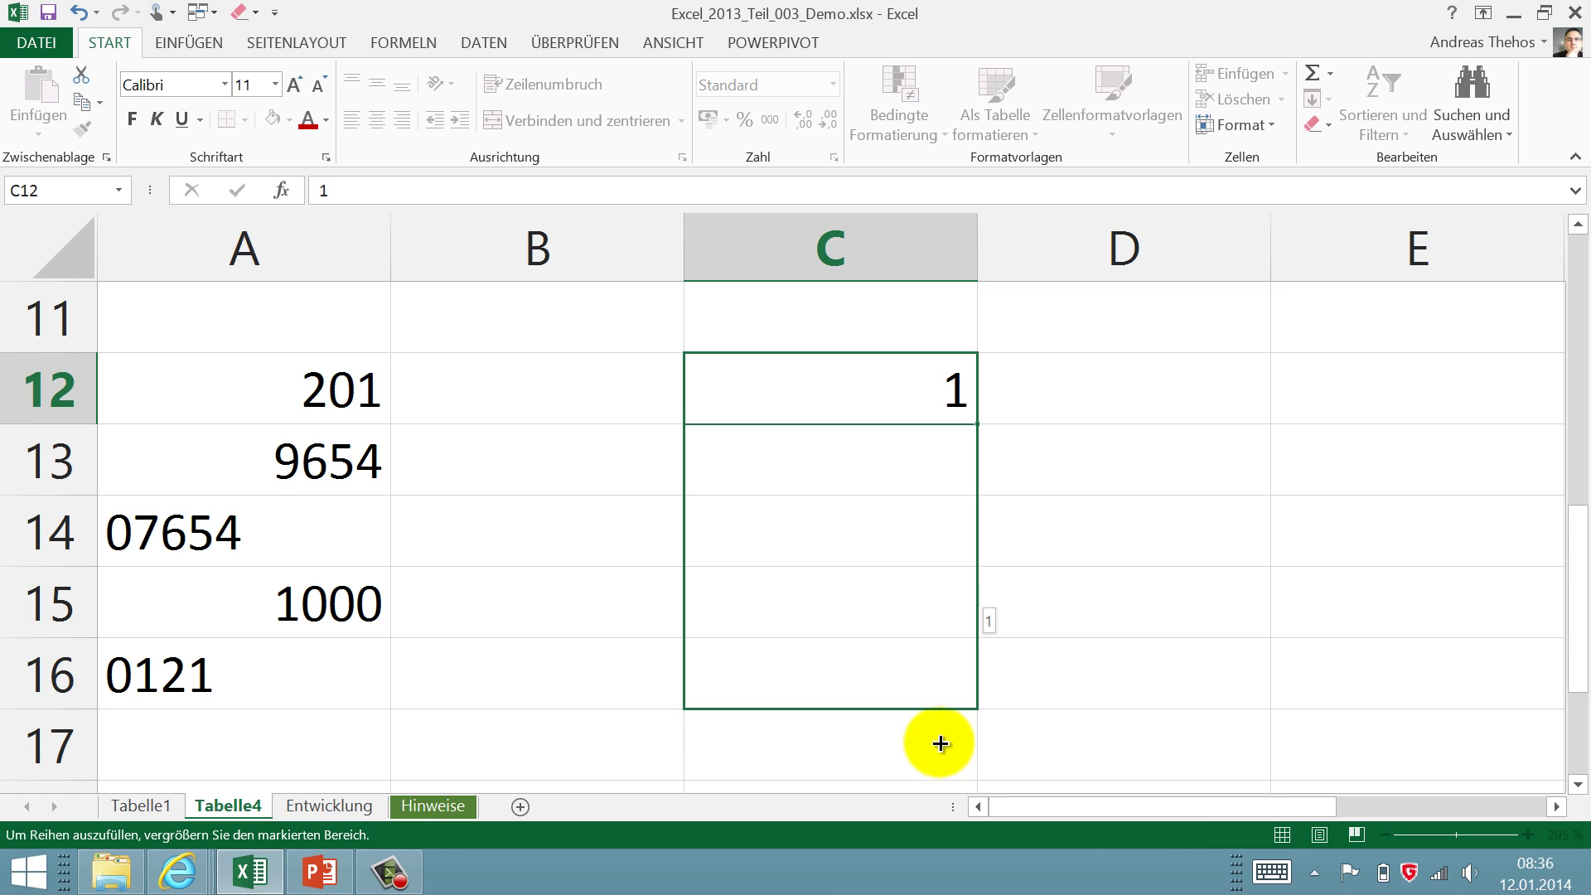
pyautogui.moveTo(944, 678); pyautogui.dragTo(934, 751)
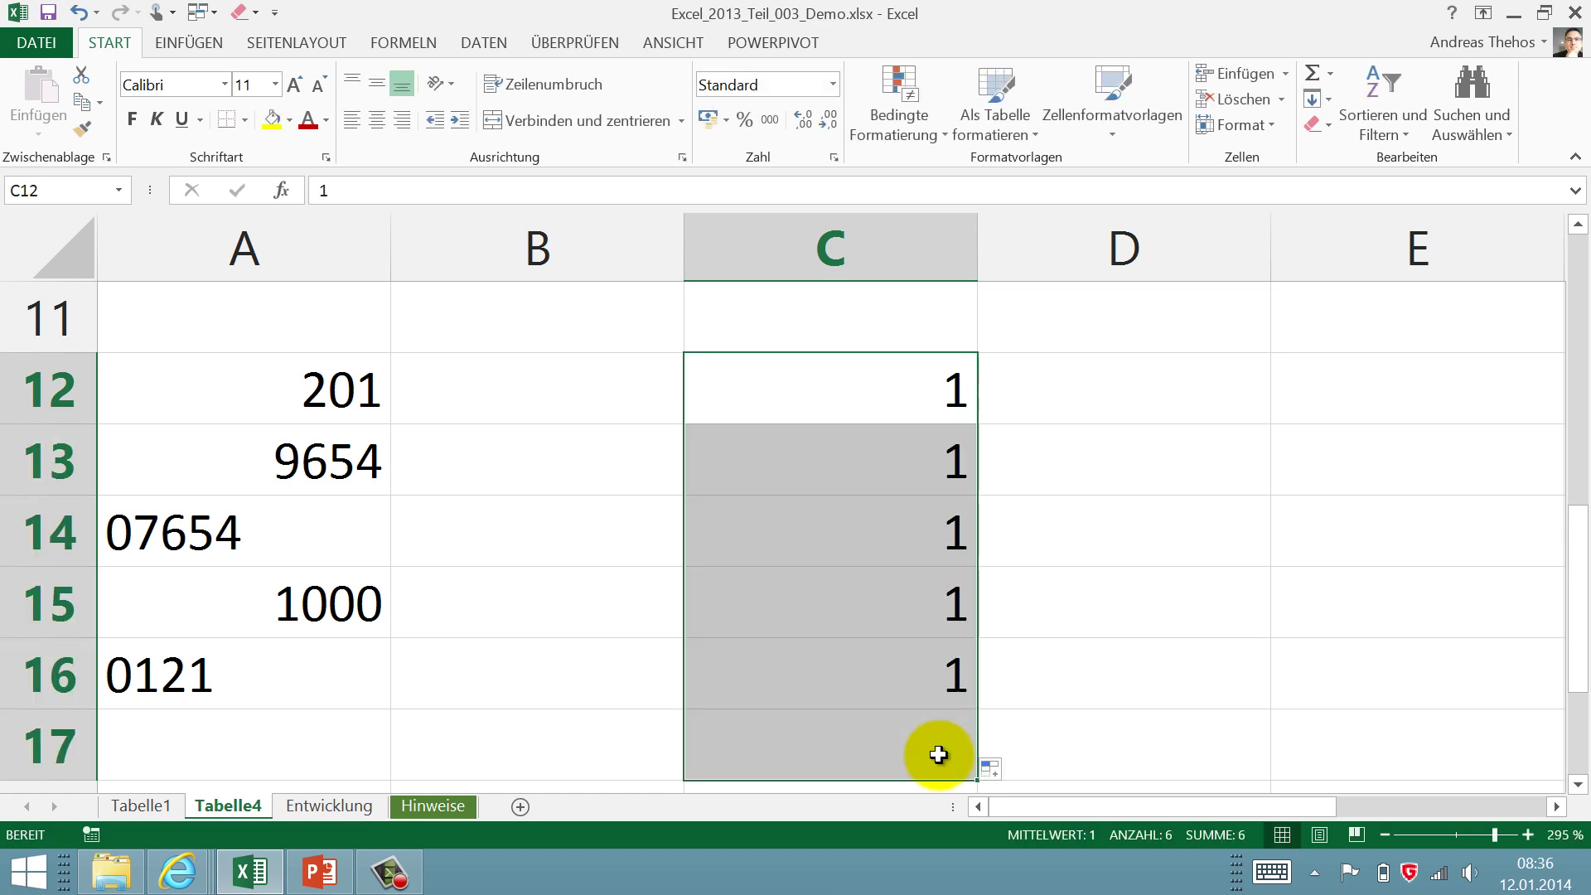
pyautogui.click(1007, 771)
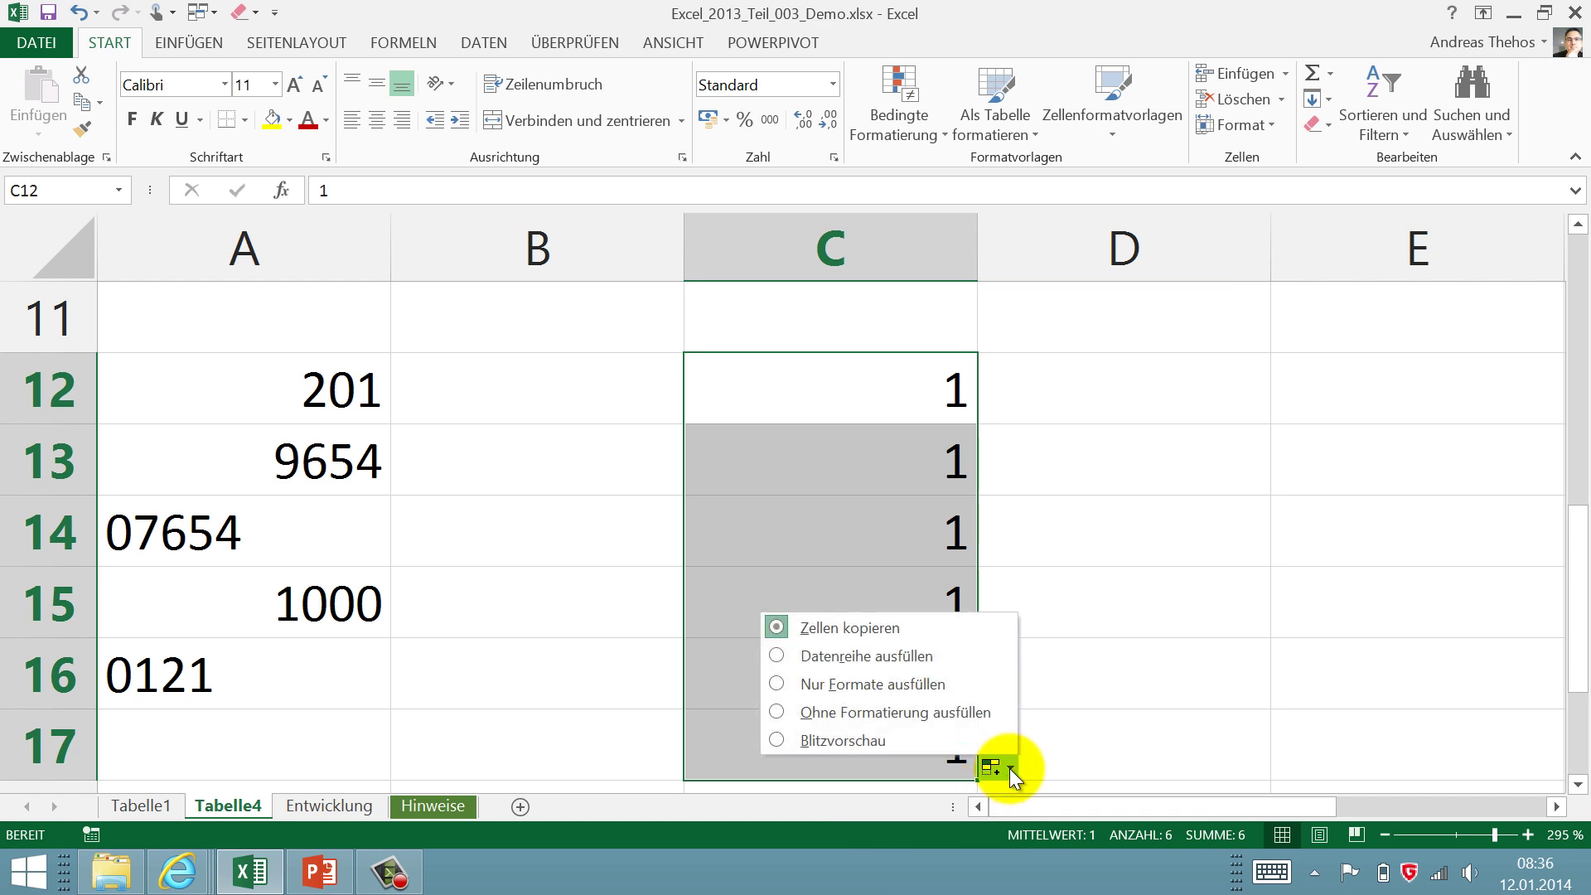
pyautogui.click(876, 655)
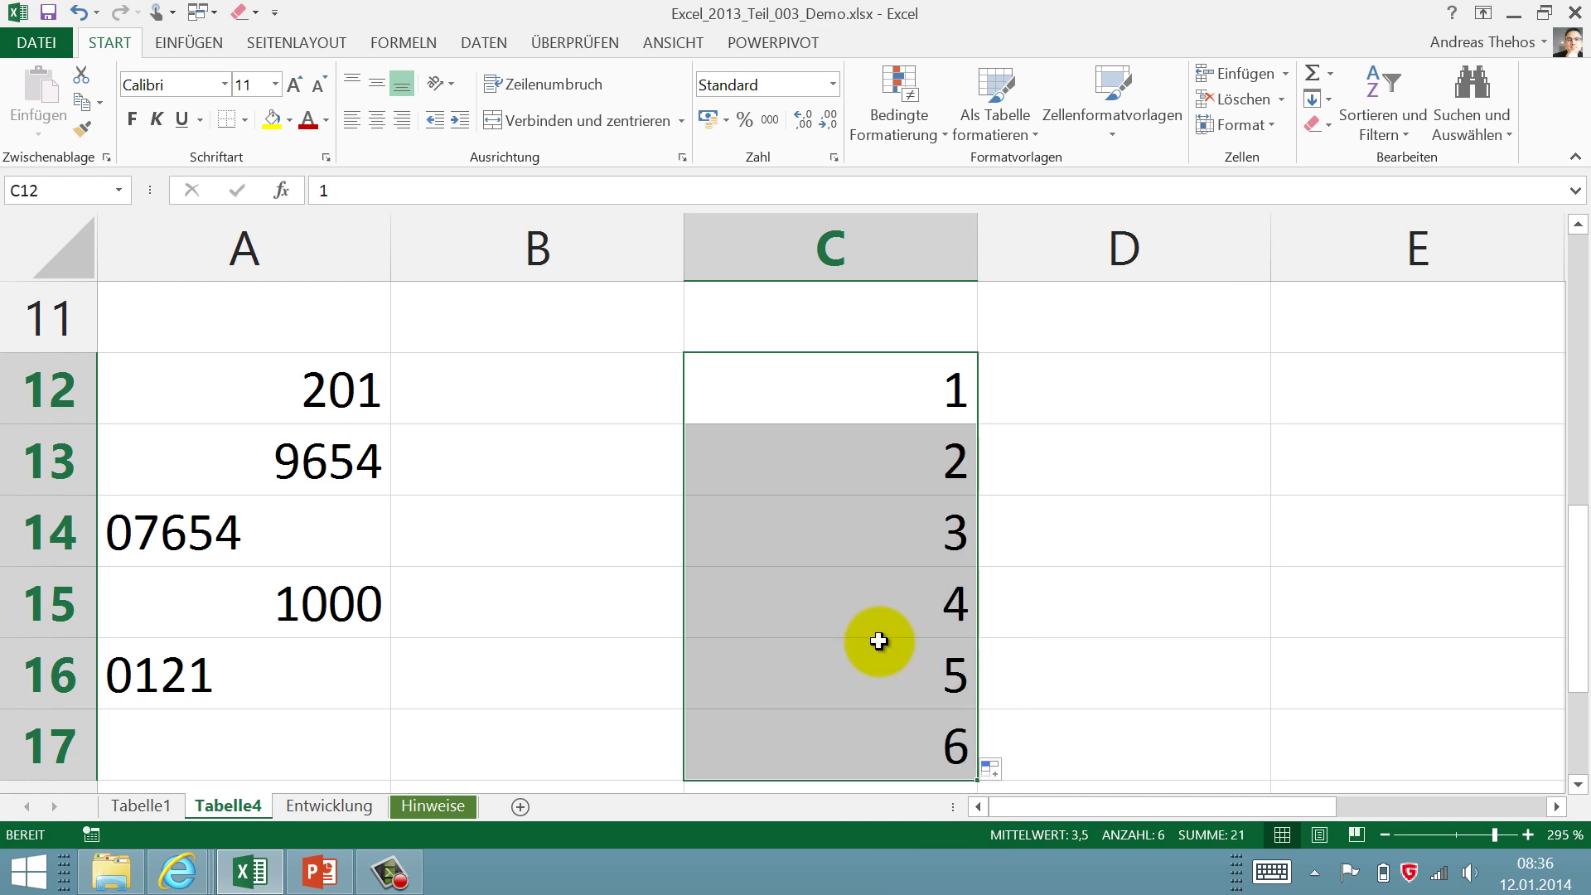
pyautogui.click(1073, 397)
pyautogui.write('1')
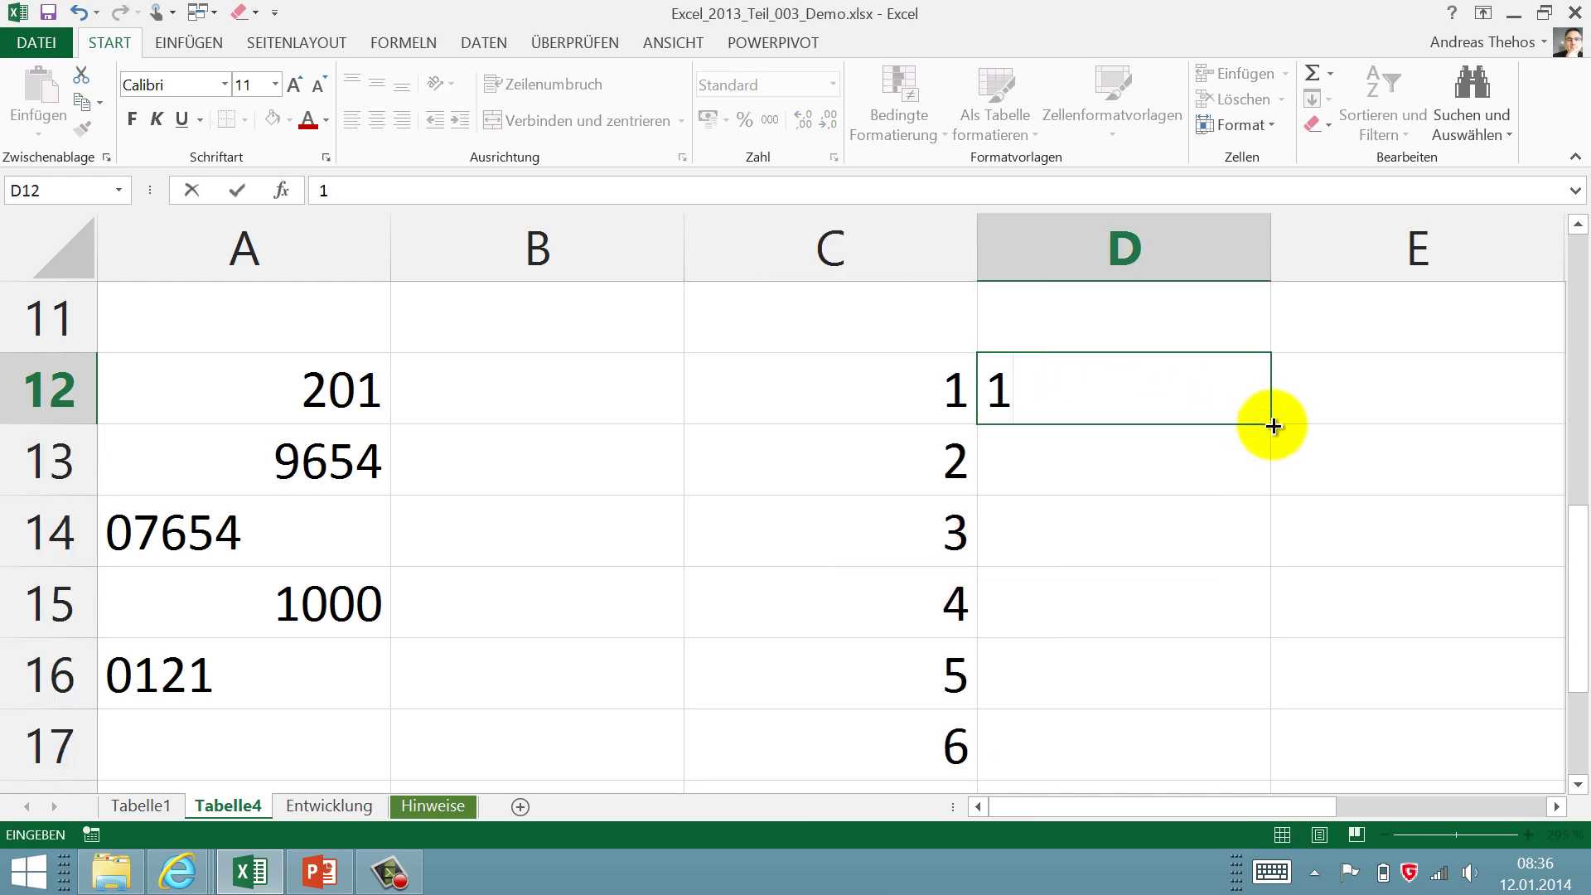
# - Fill D12:D17 with 1 to 6 and enter 10 and 20 in E12:E13
pyautogui.moveTo(1274, 425); pyautogui.dragTo(1211, 756)
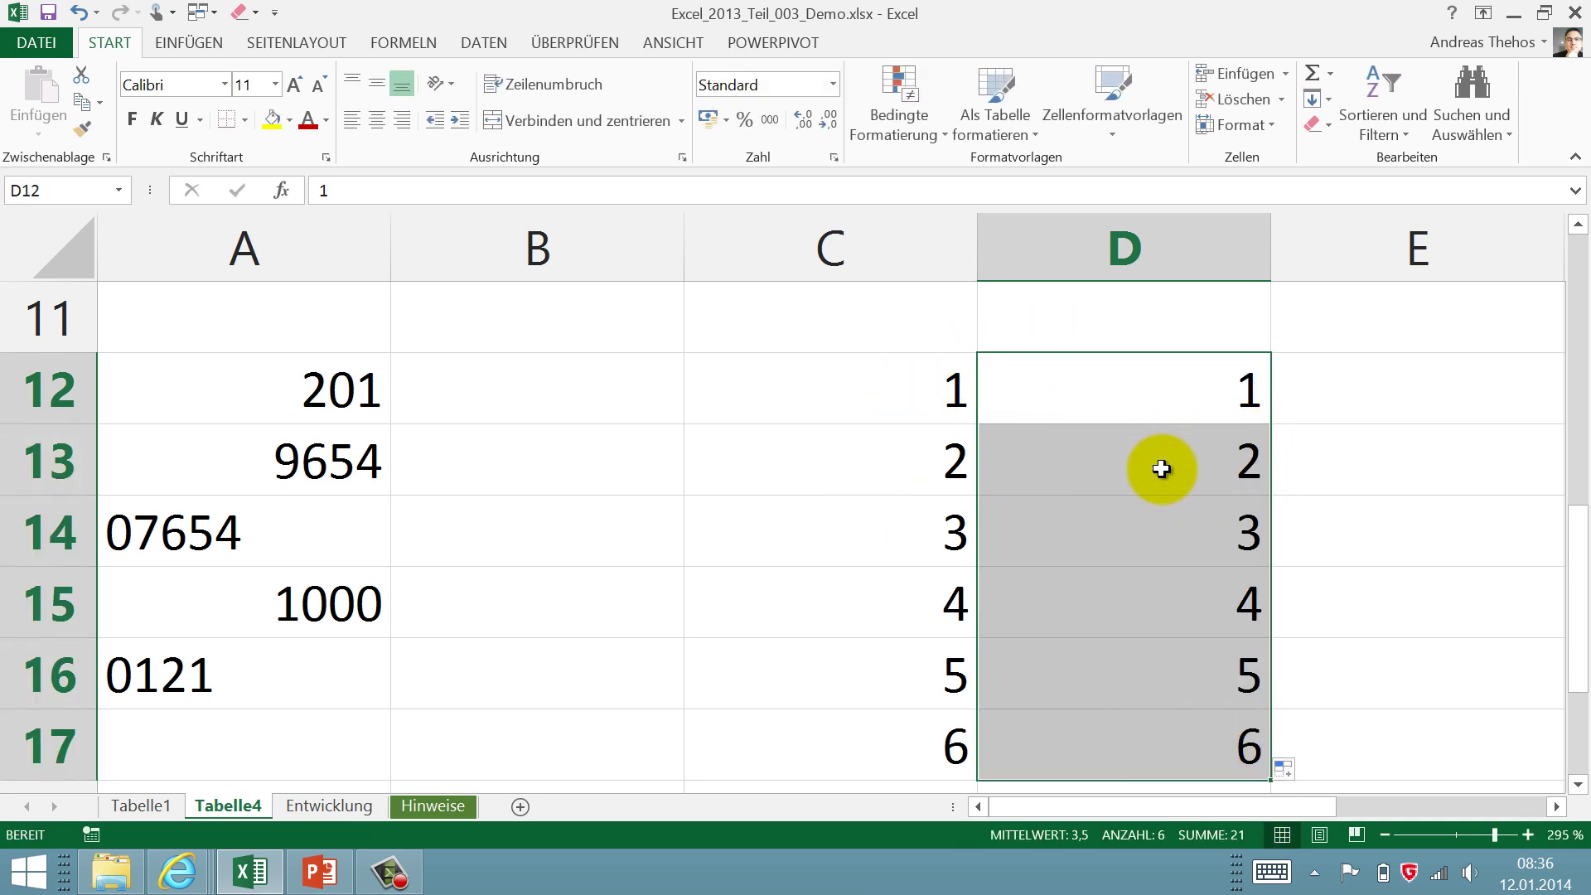
pyautogui.click(1336, 394)
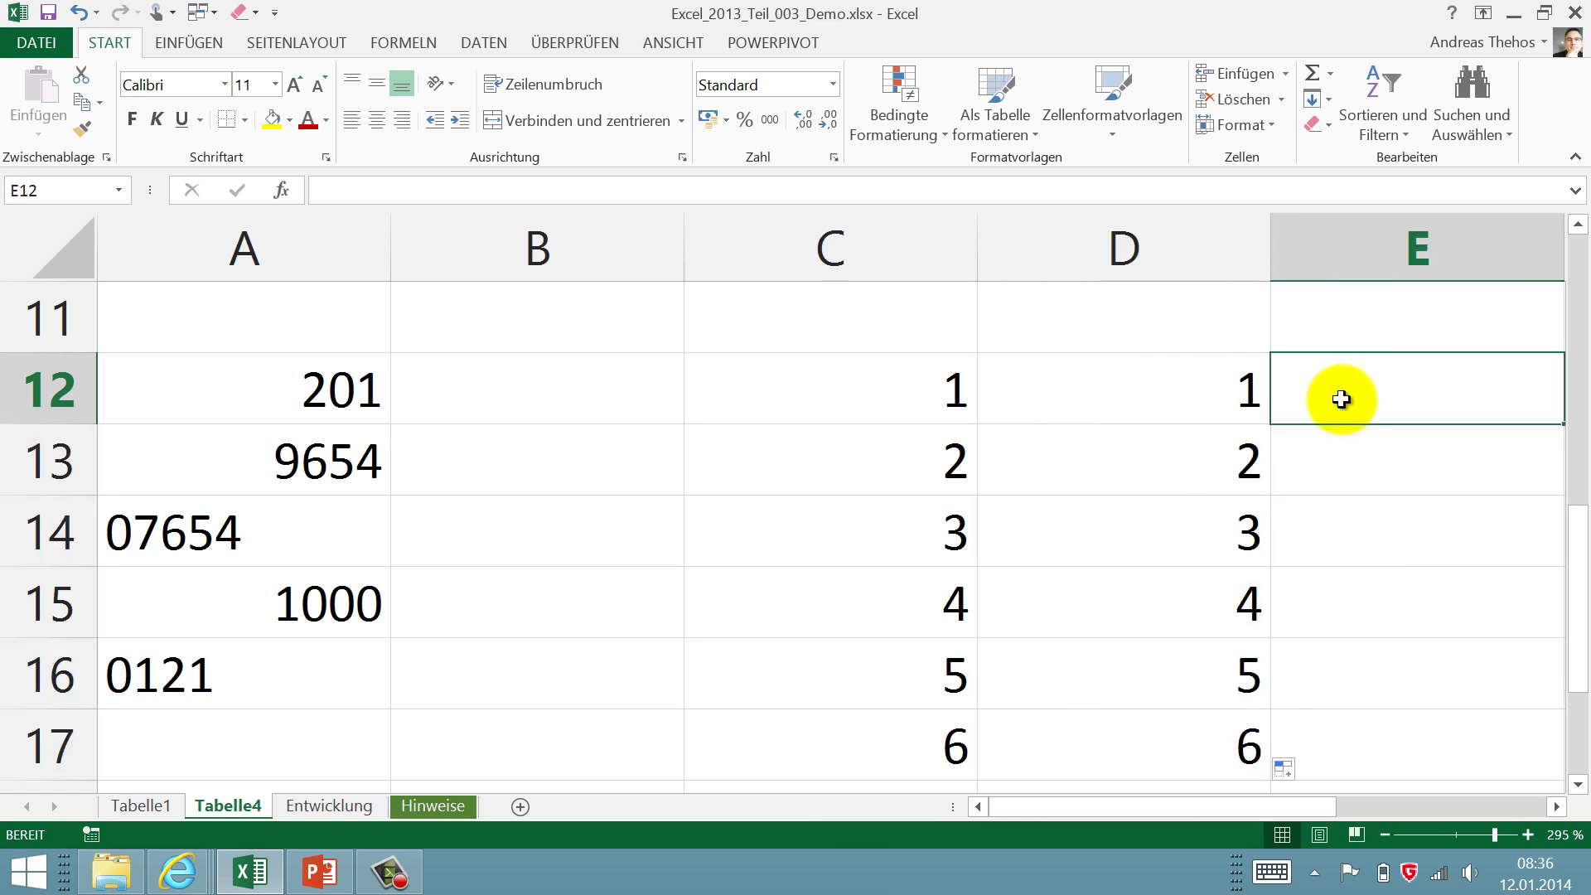
pyautogui.write('10')
pyautogui.press('Return')
pyautogui.write('2')
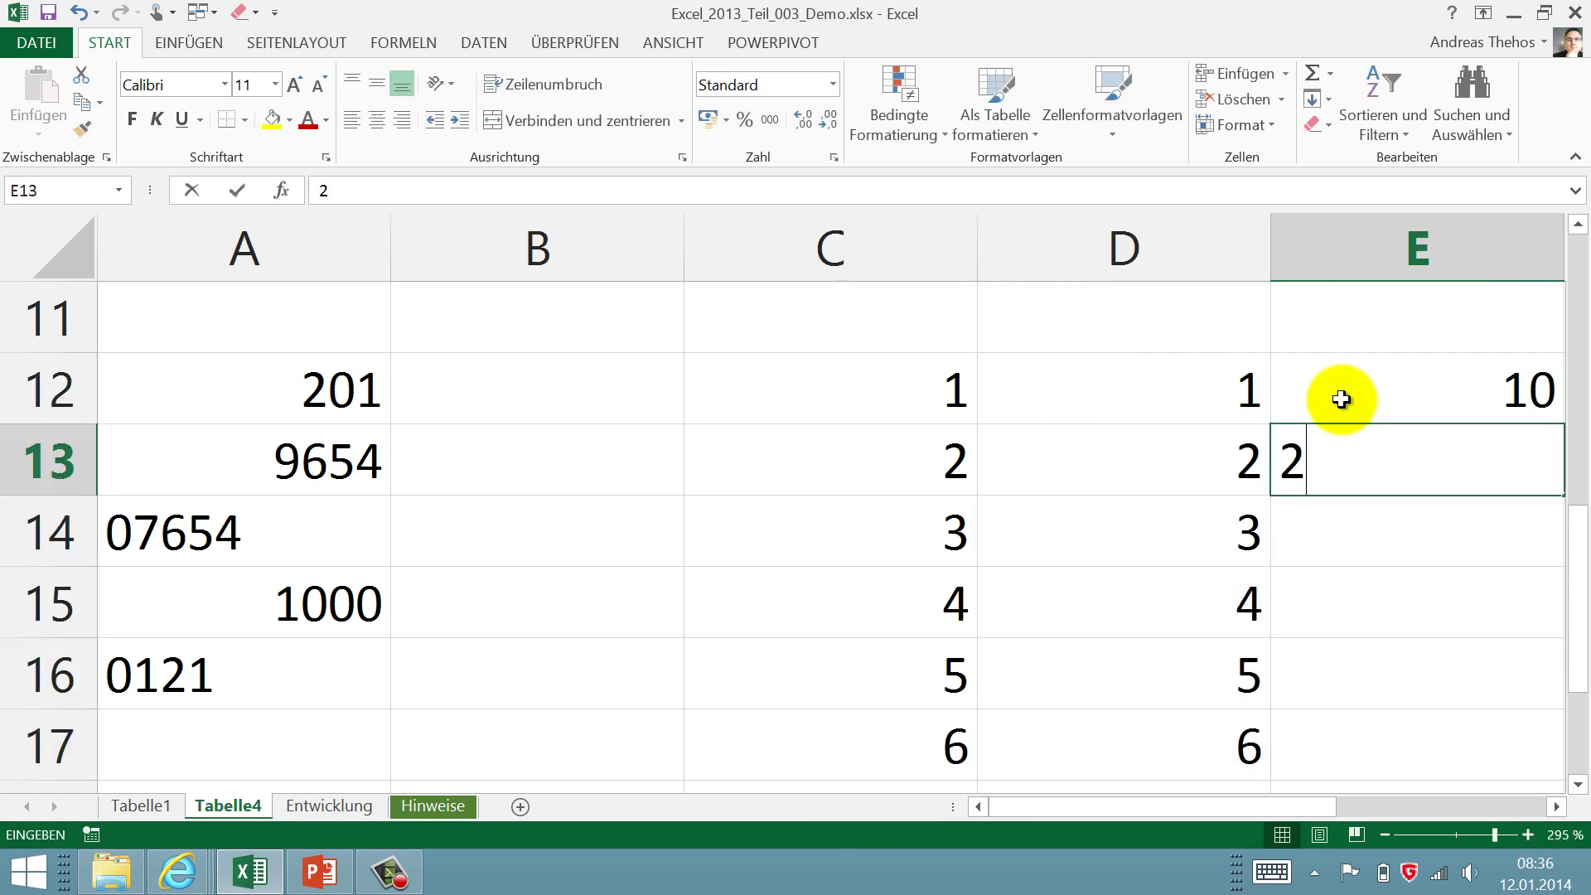
pyautogui.write('0')
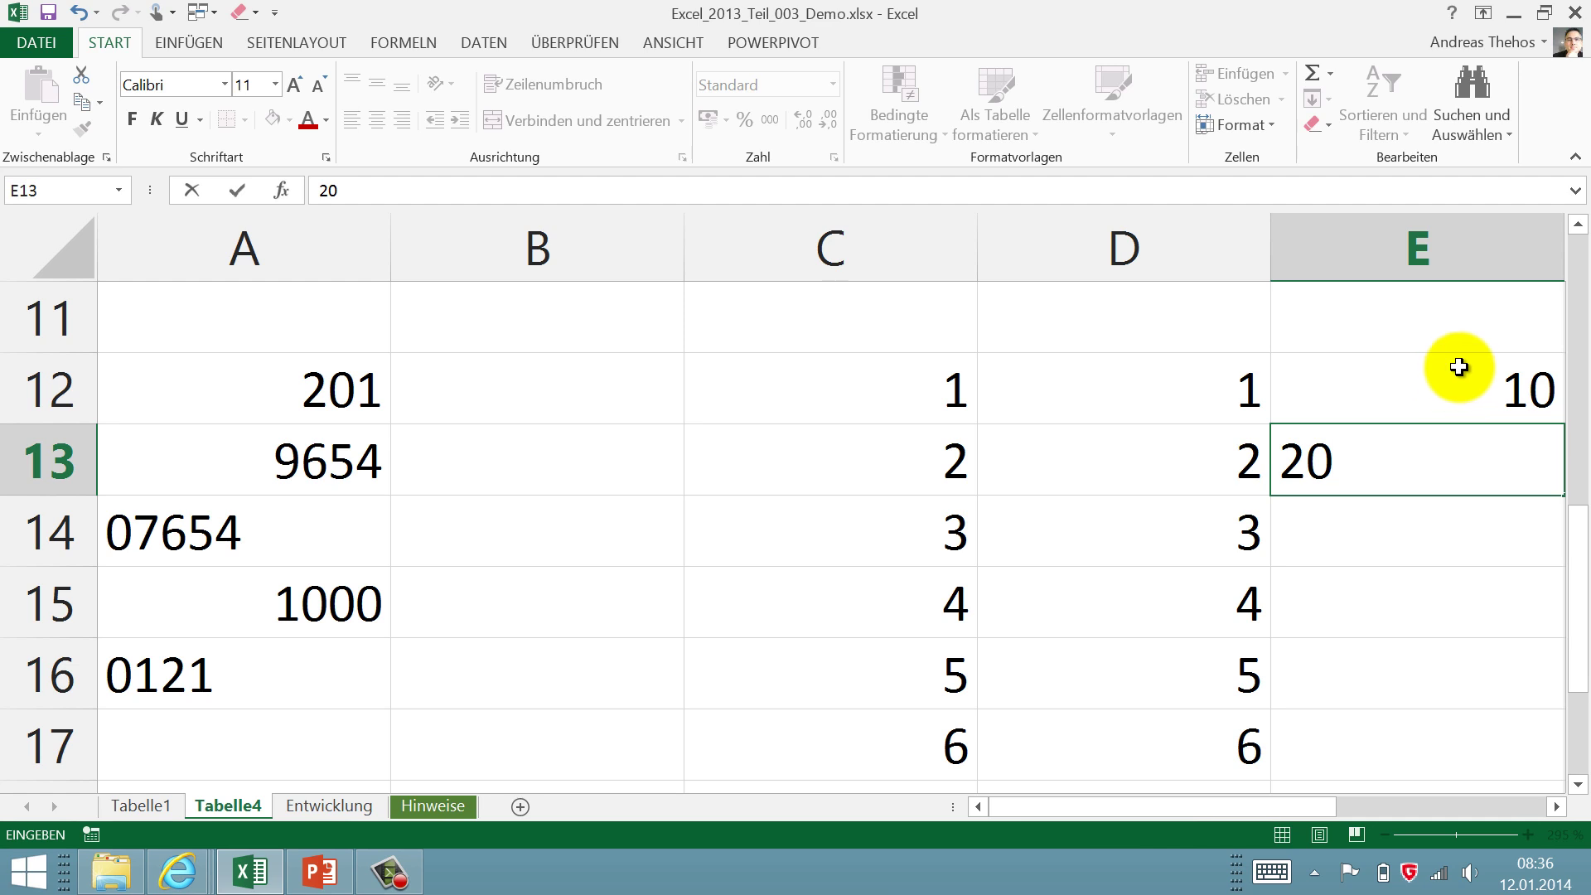
# - Repeat the 10, 20 pair down to E17 using Zellen kopieren instead of a series
pyautogui.moveTo(1438, 366); pyautogui.dragTo(1445, 465)
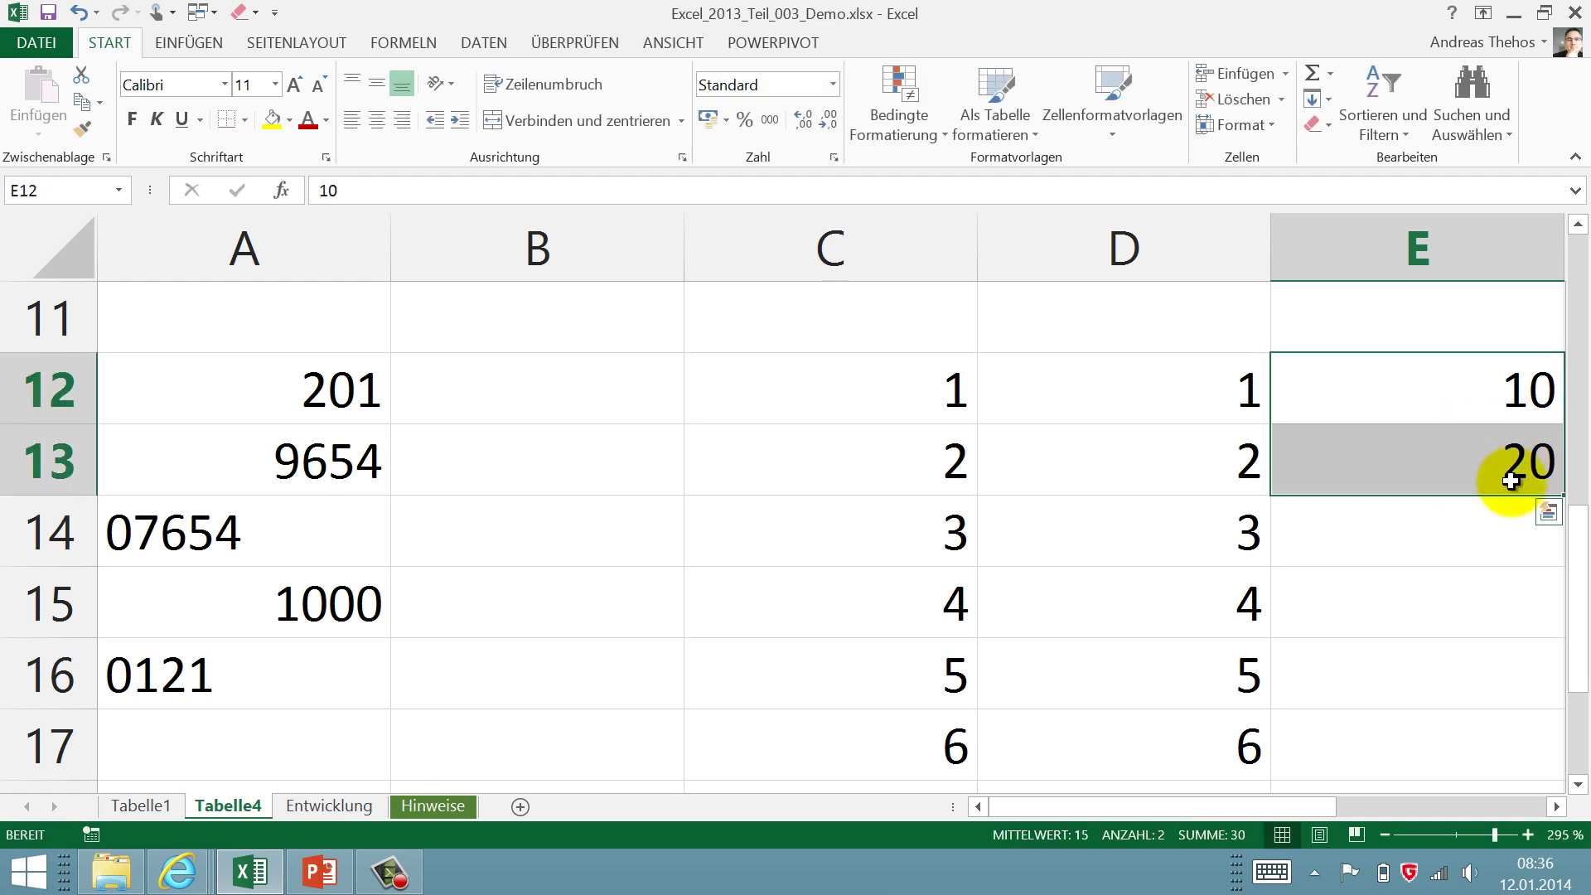
pyautogui.moveTo(1562, 497); pyautogui.dragTo(1521, 781)
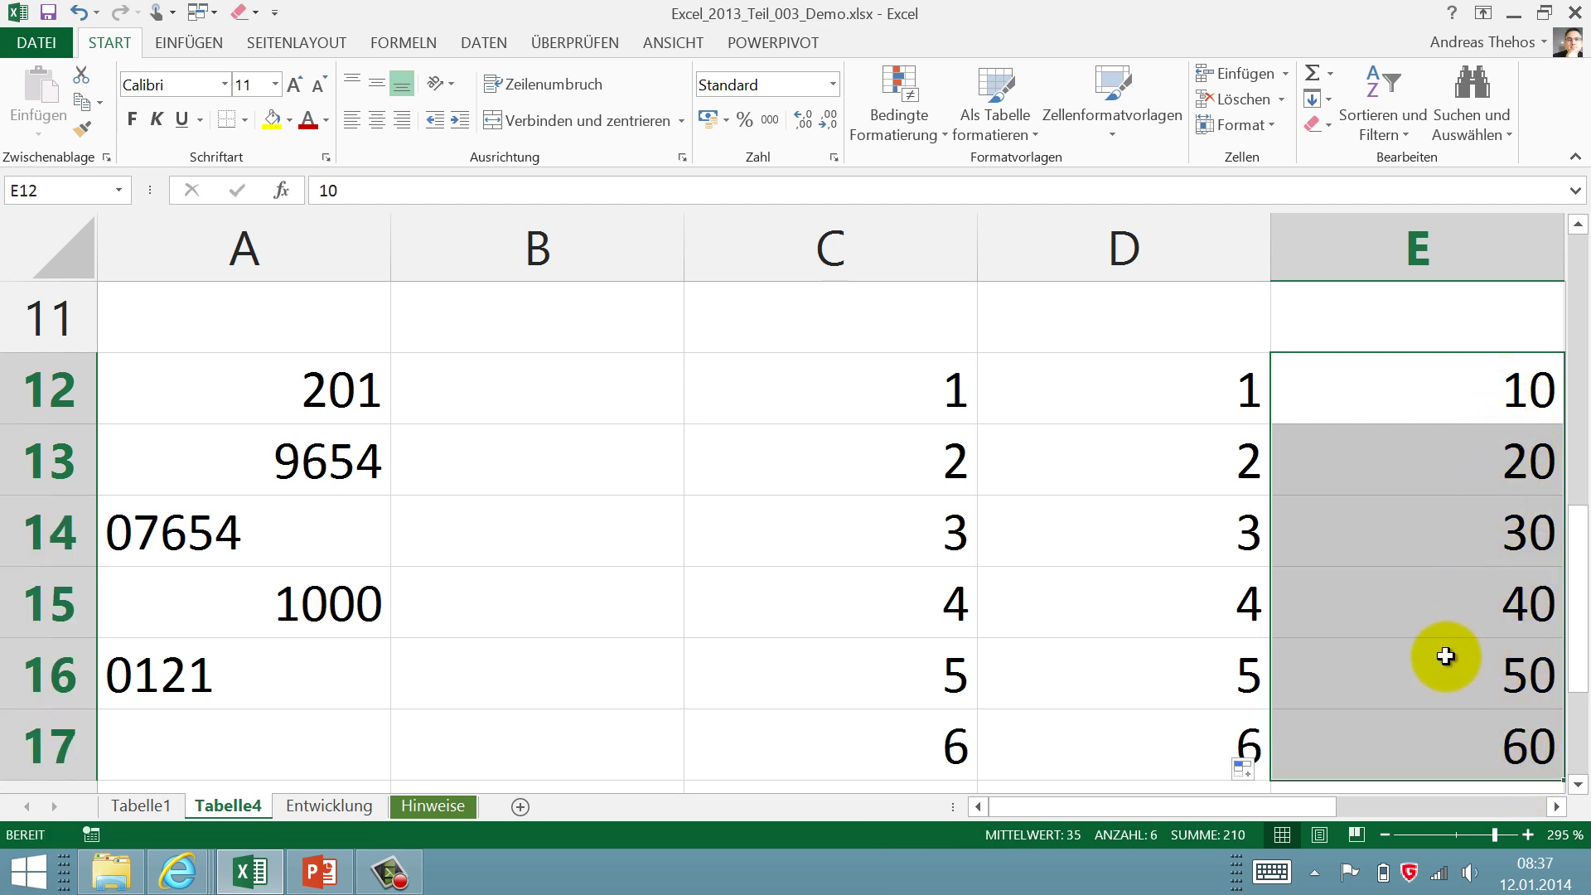
pyautogui.click(1556, 806)
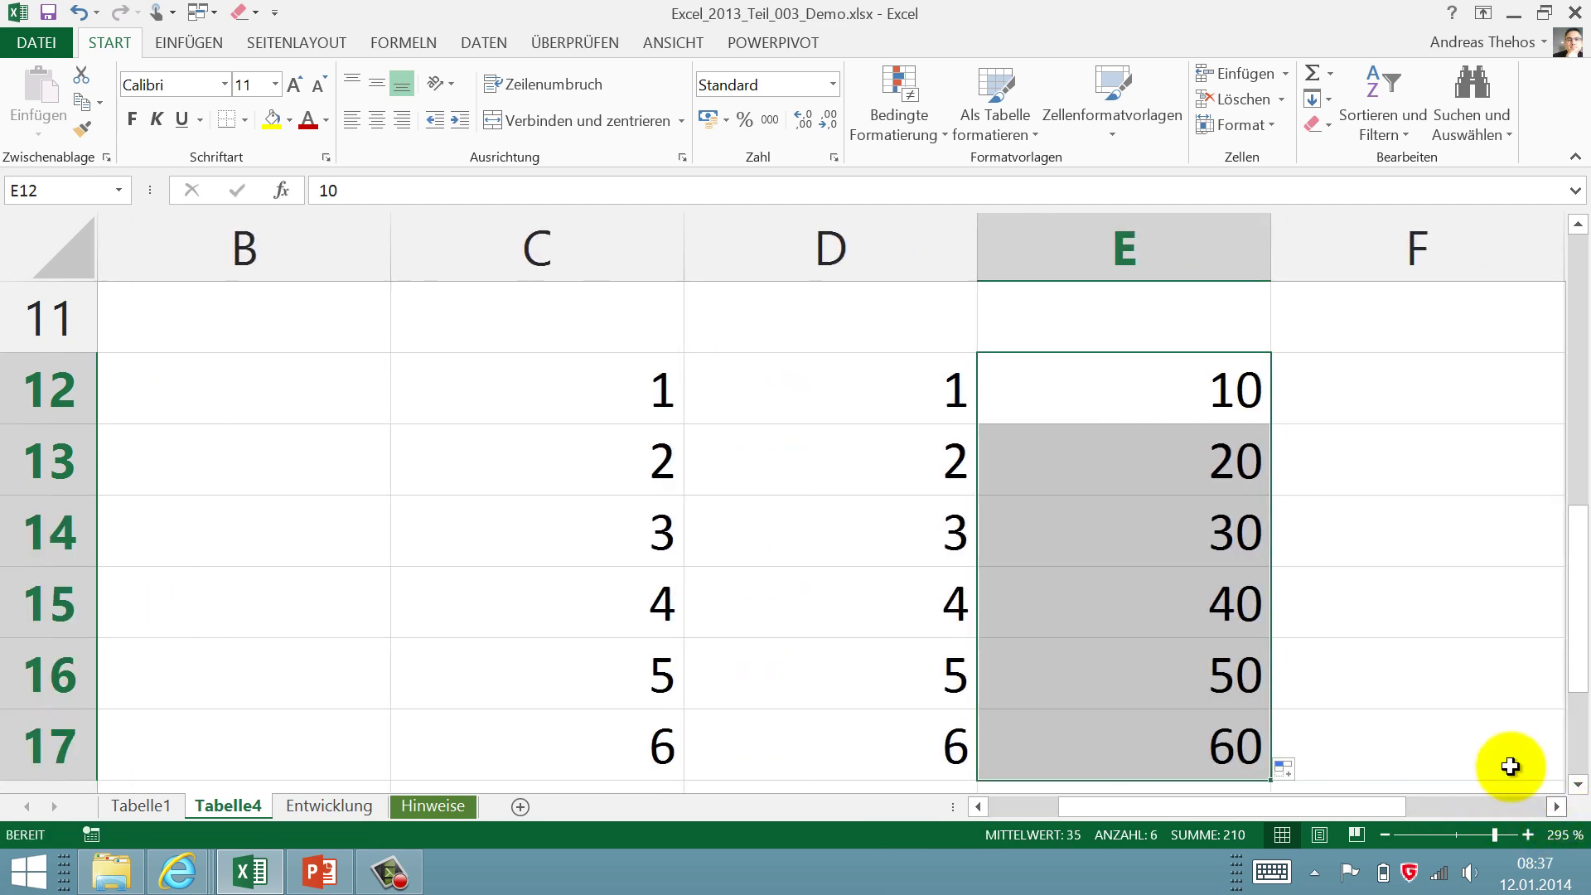
pyautogui.click(1285, 767)
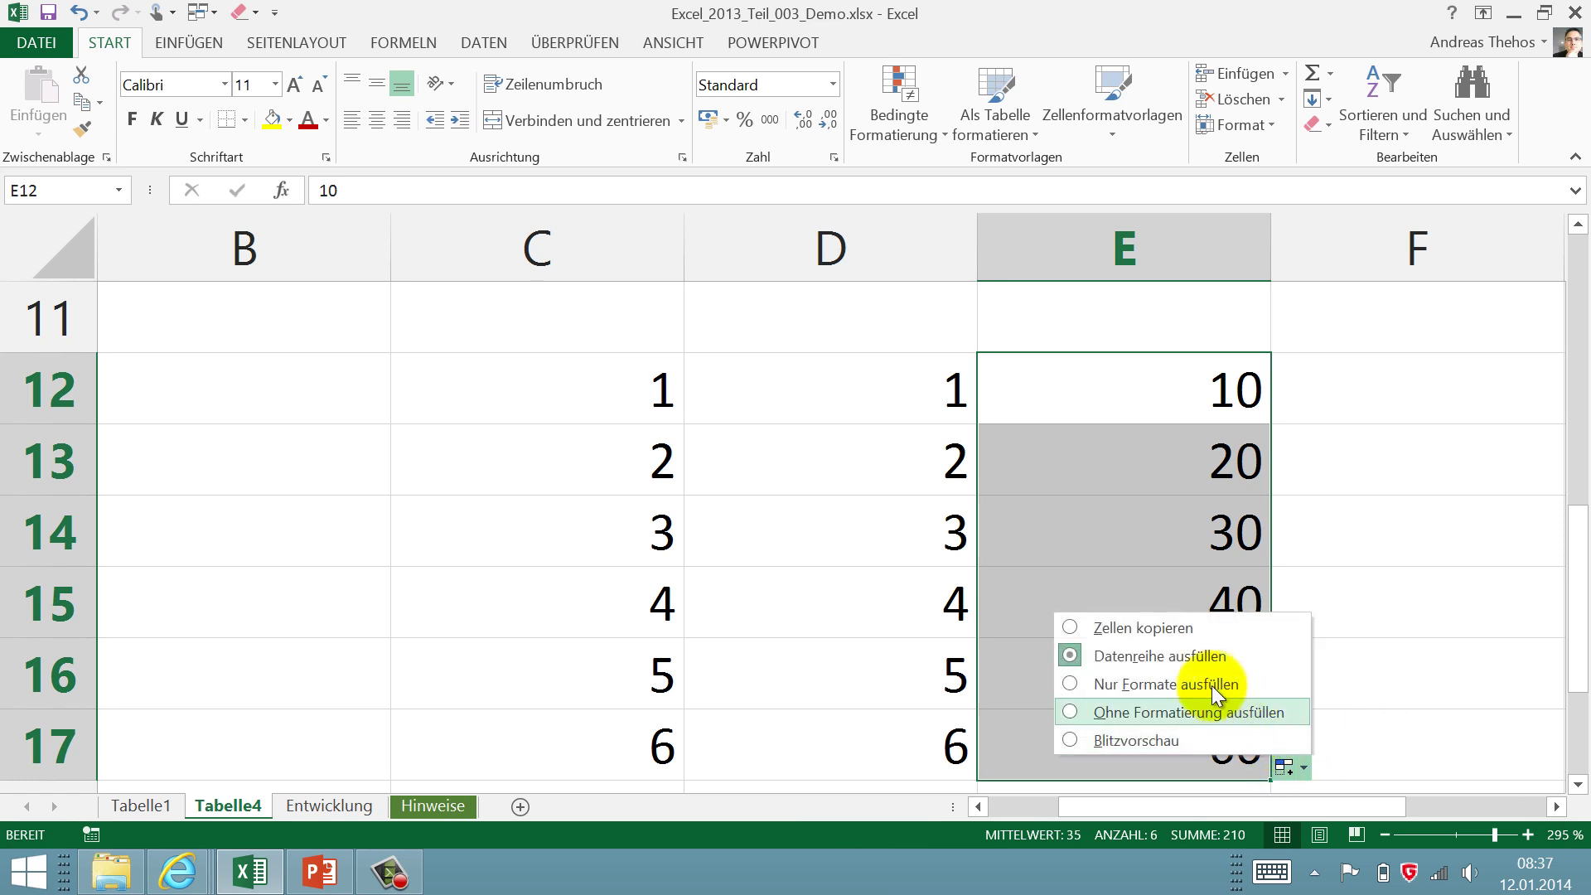
pyautogui.click(1158, 630)
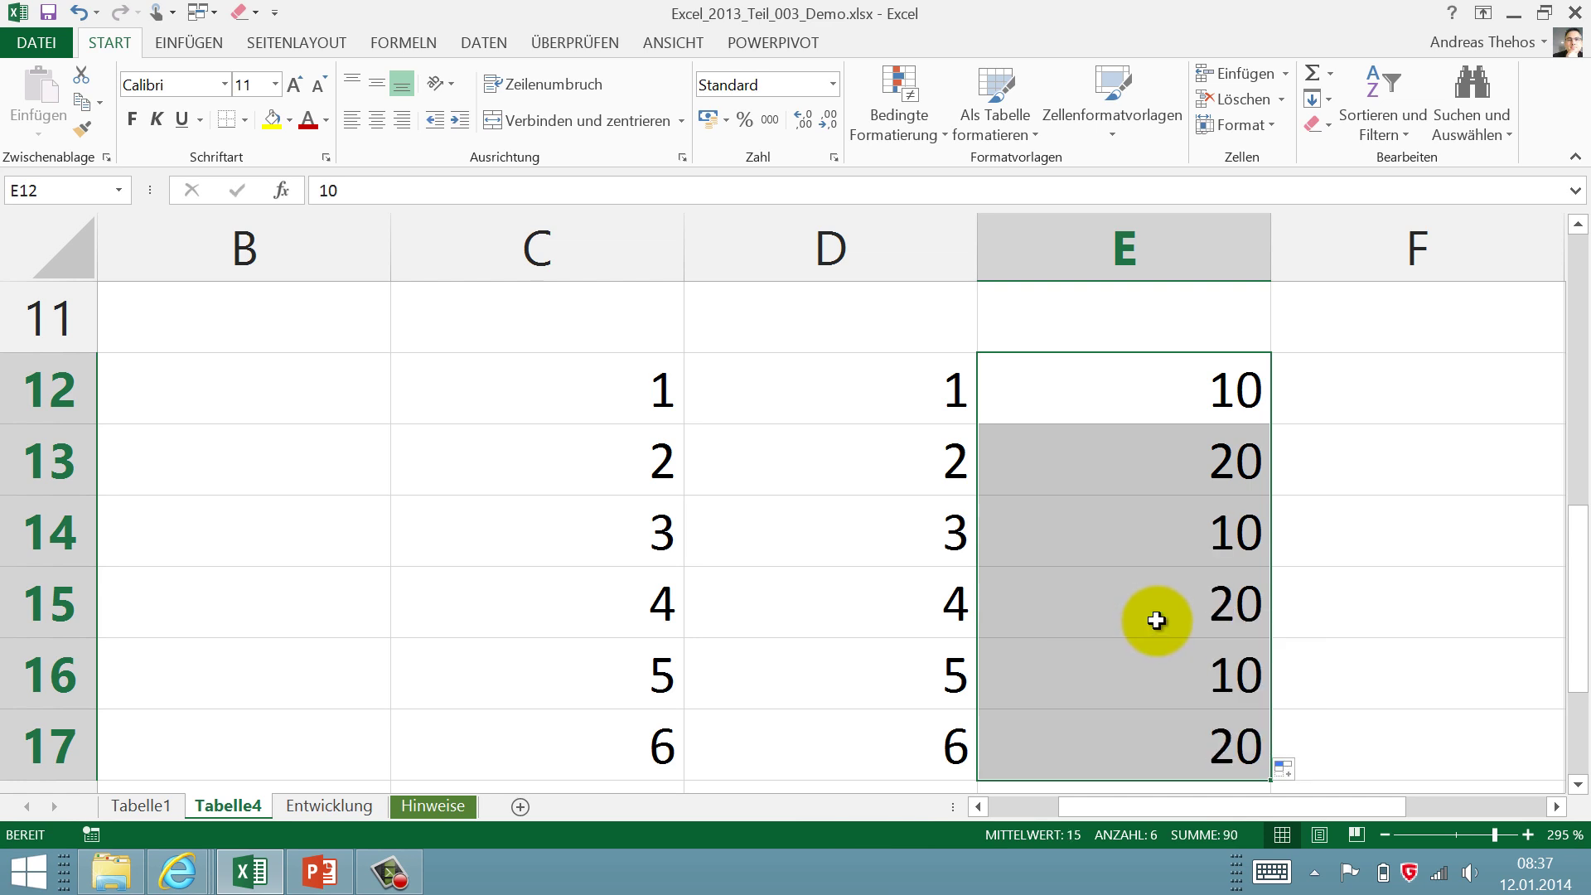
pyautogui.click(1317, 404)
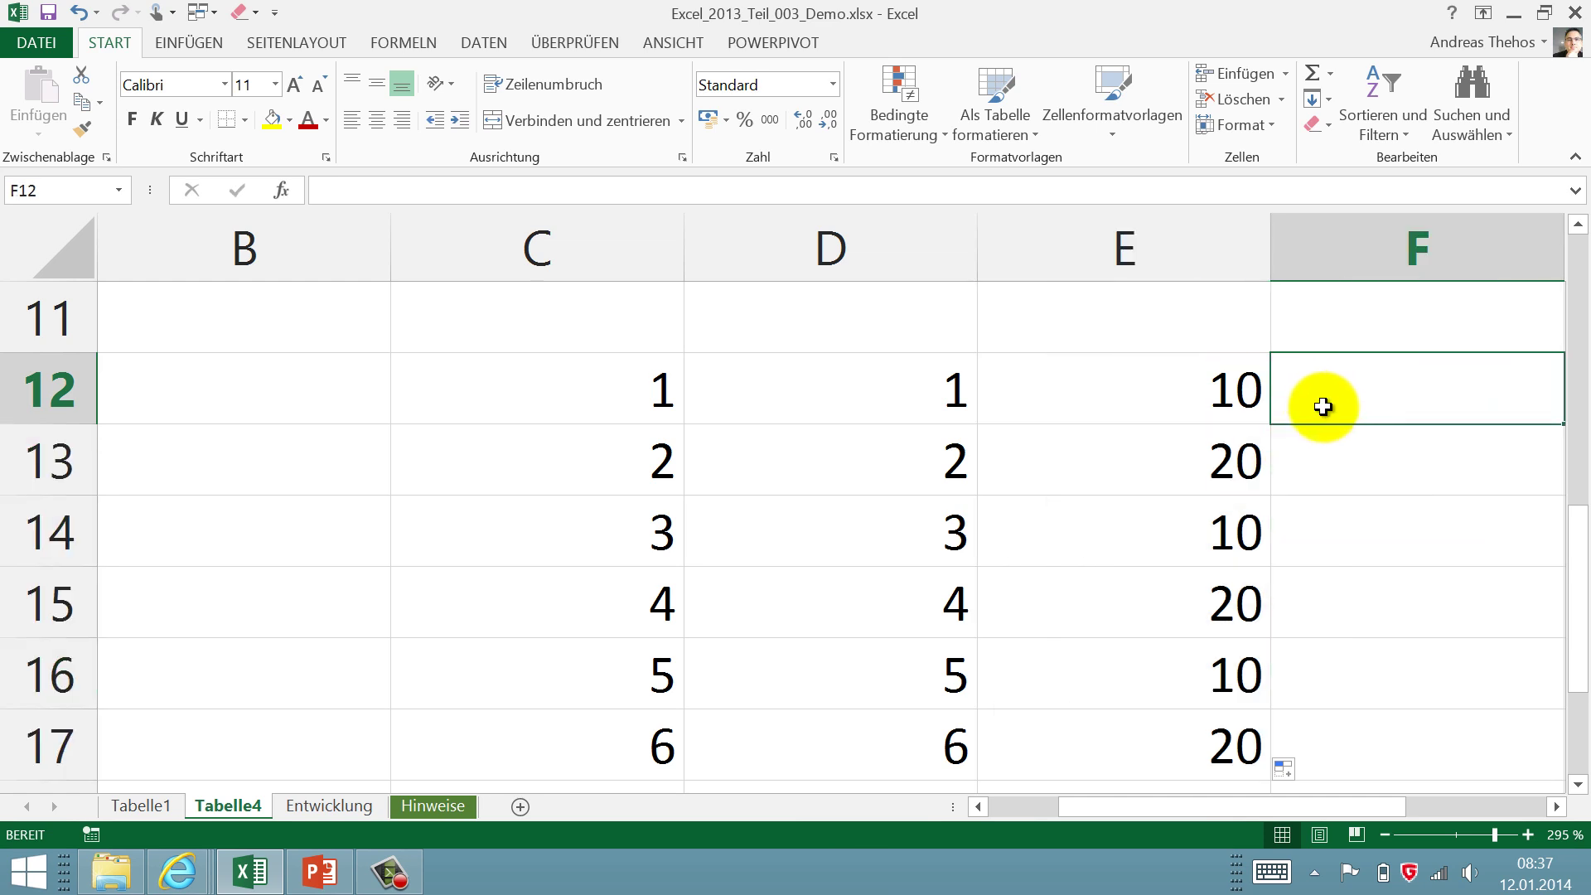
# - Type Montag in F12 and fill to F17 with Wochentage ausfüllen, skipping the weekend
pyautogui.write('Montag')
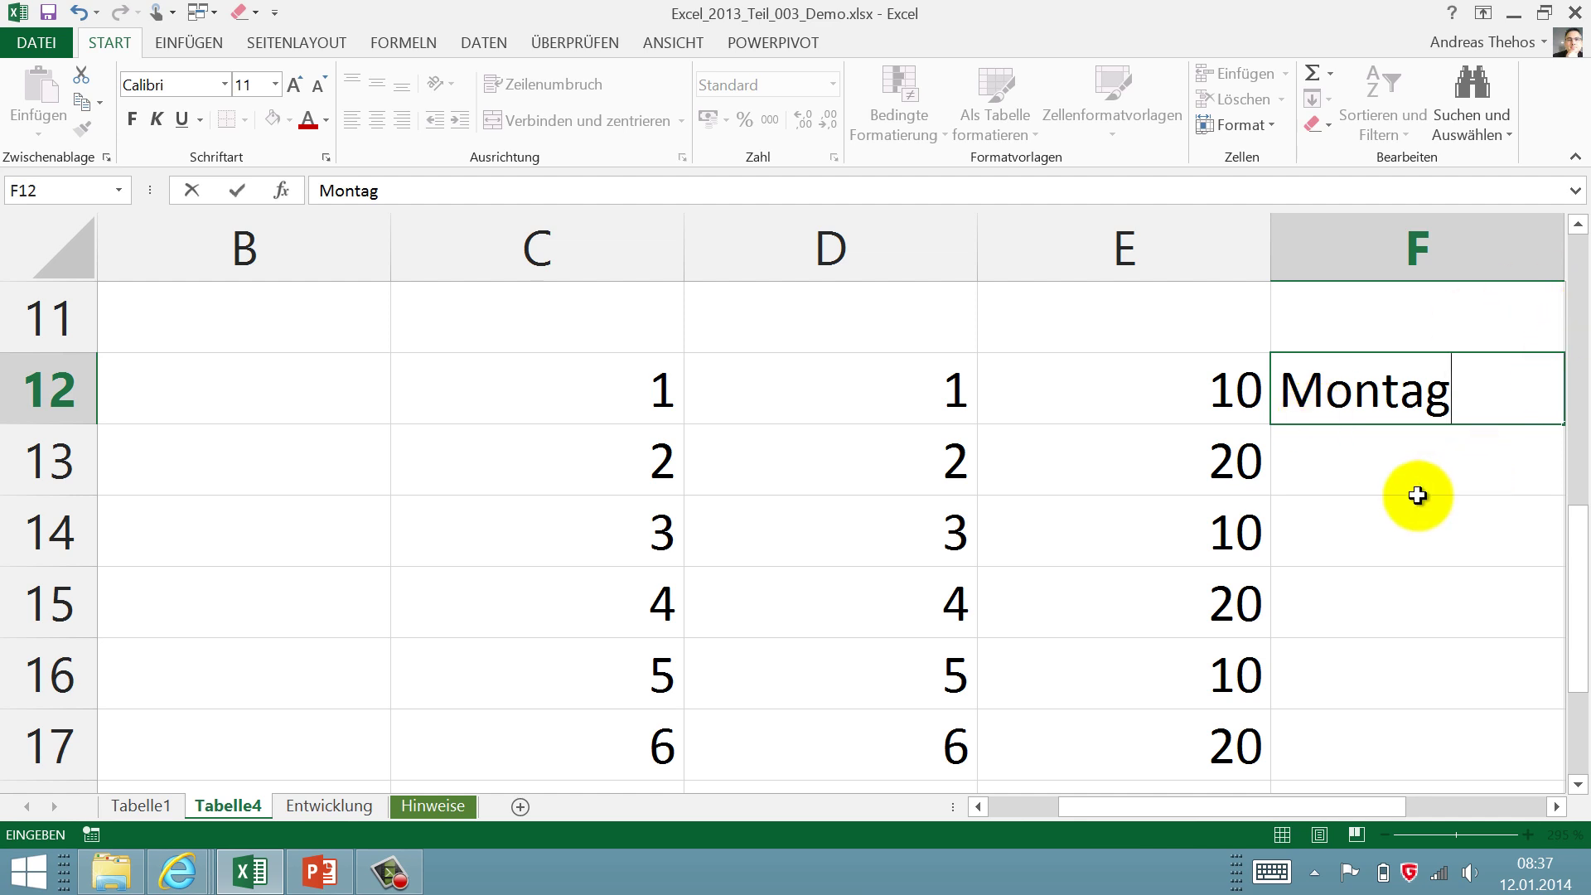
pyautogui.press('Return')
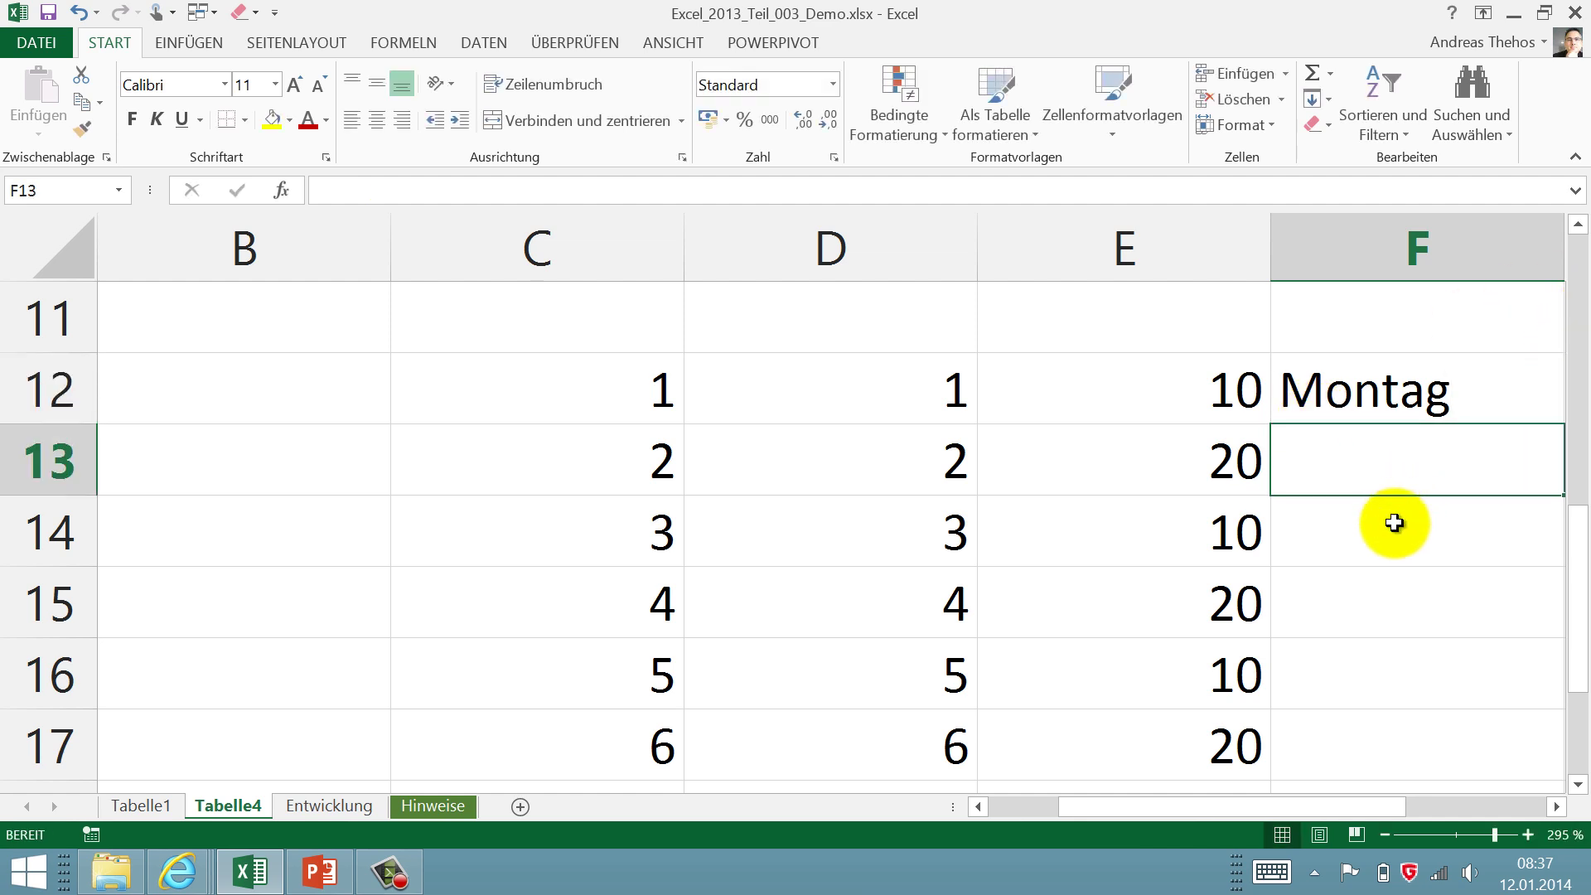
pyautogui.click(1366, 628)
pyautogui.click(1442, 396)
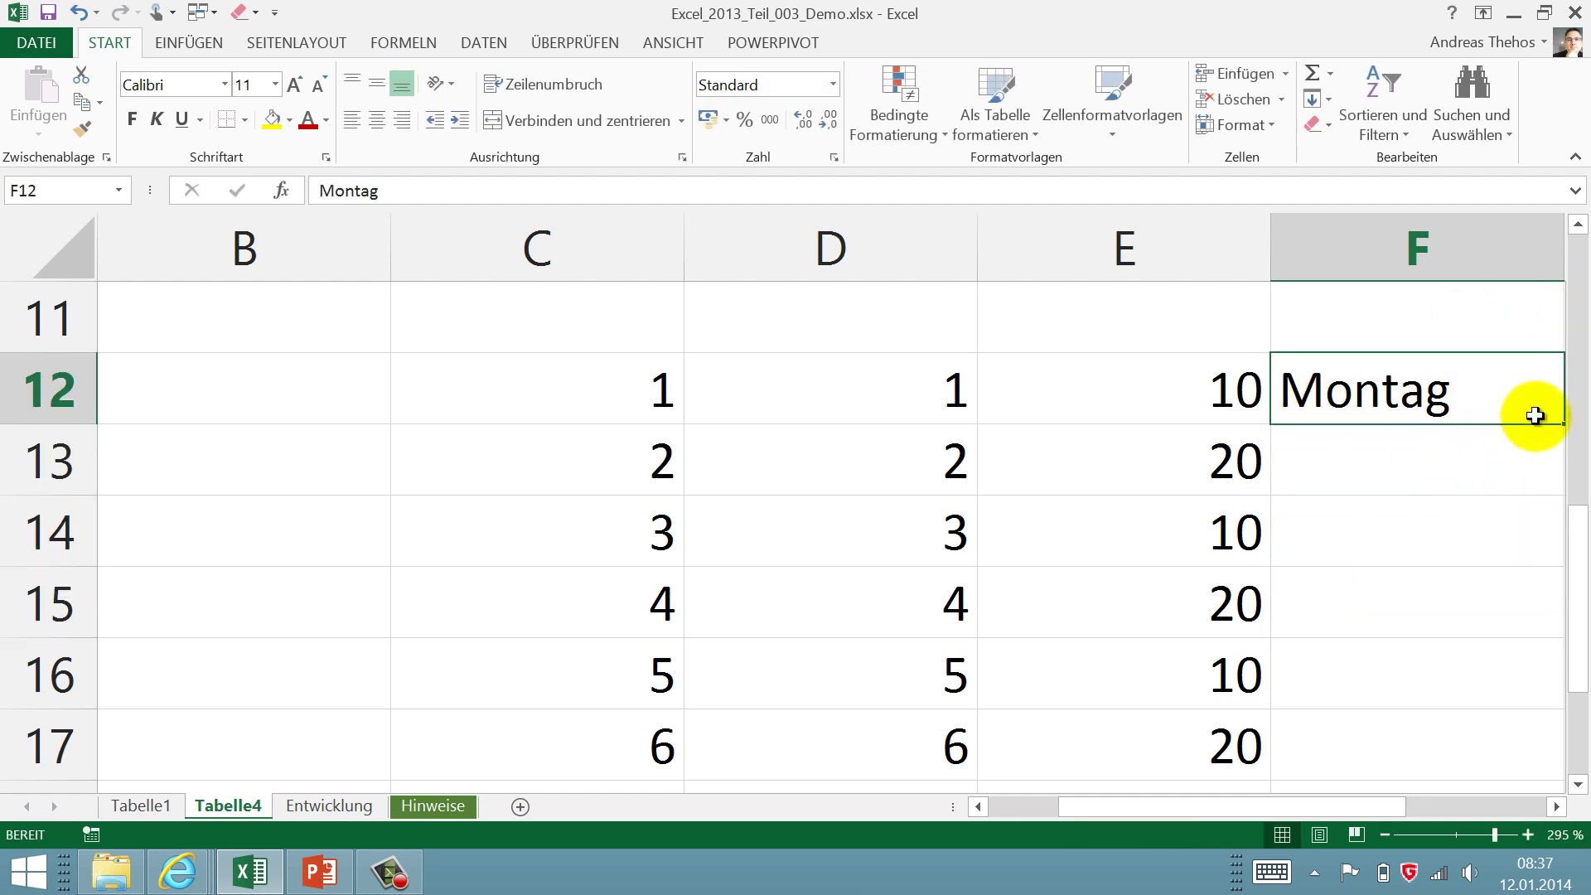
pyautogui.moveTo(1562, 427); pyautogui.dragTo(1520, 752)
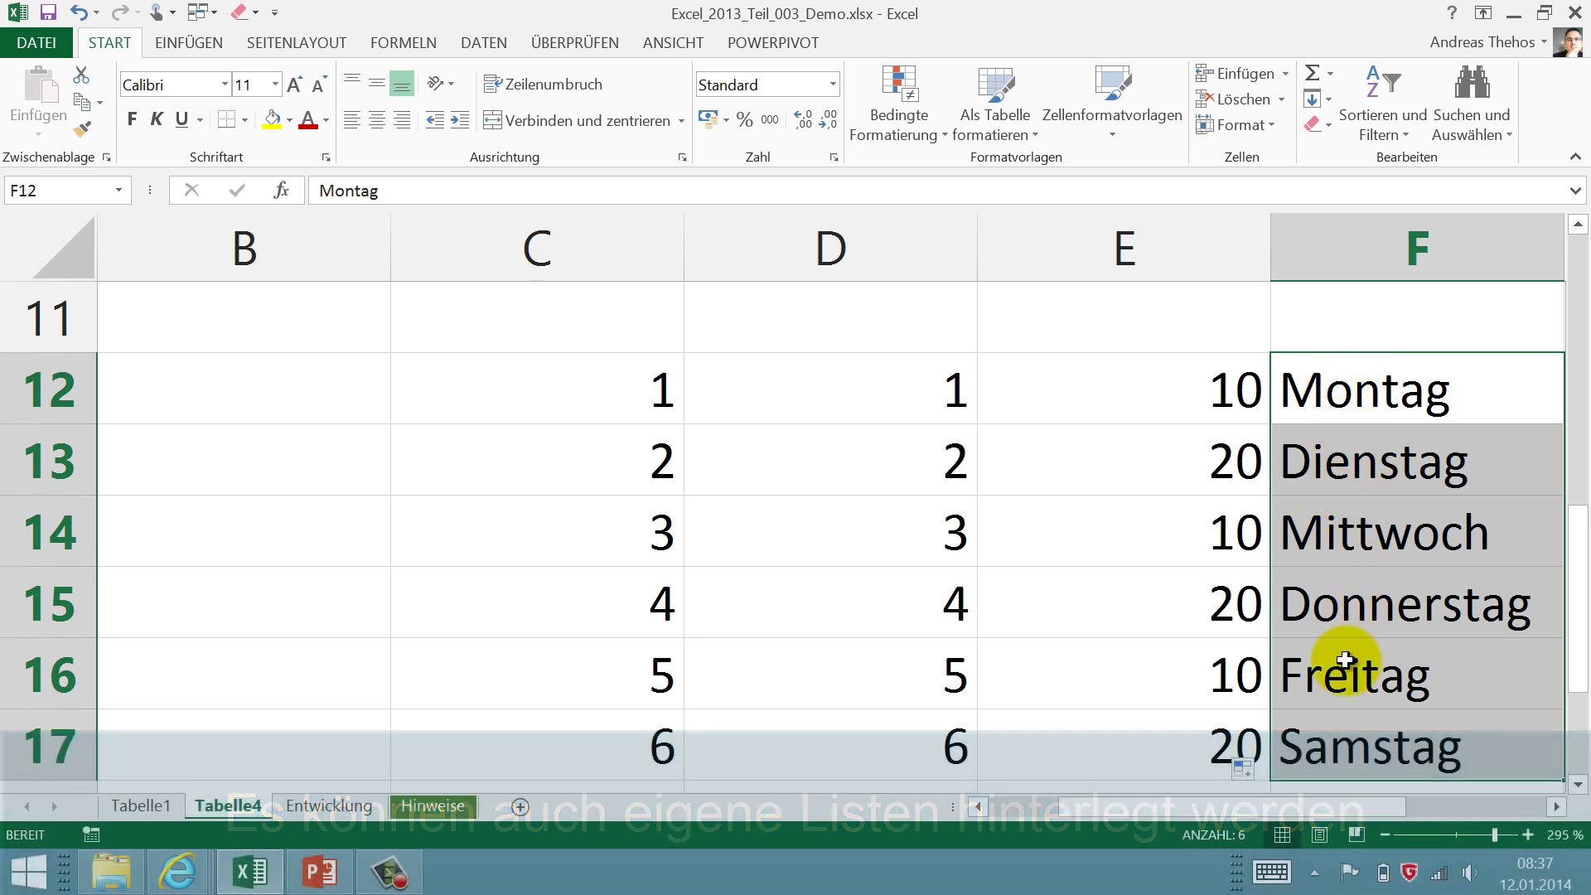
pyautogui.click(1254, 767)
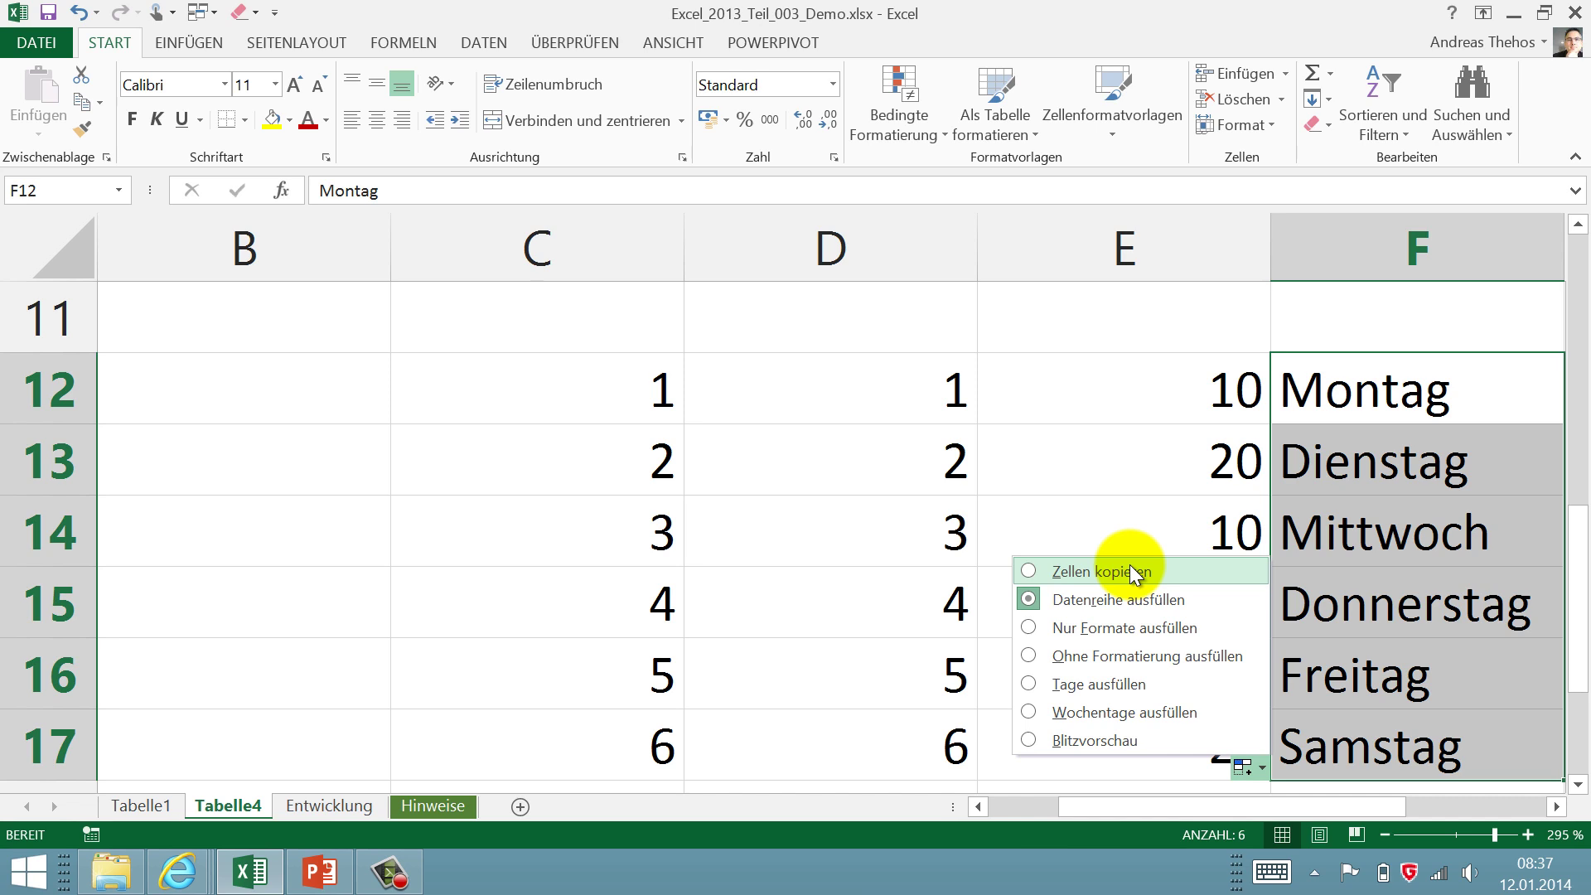
pyautogui.click(1117, 711)
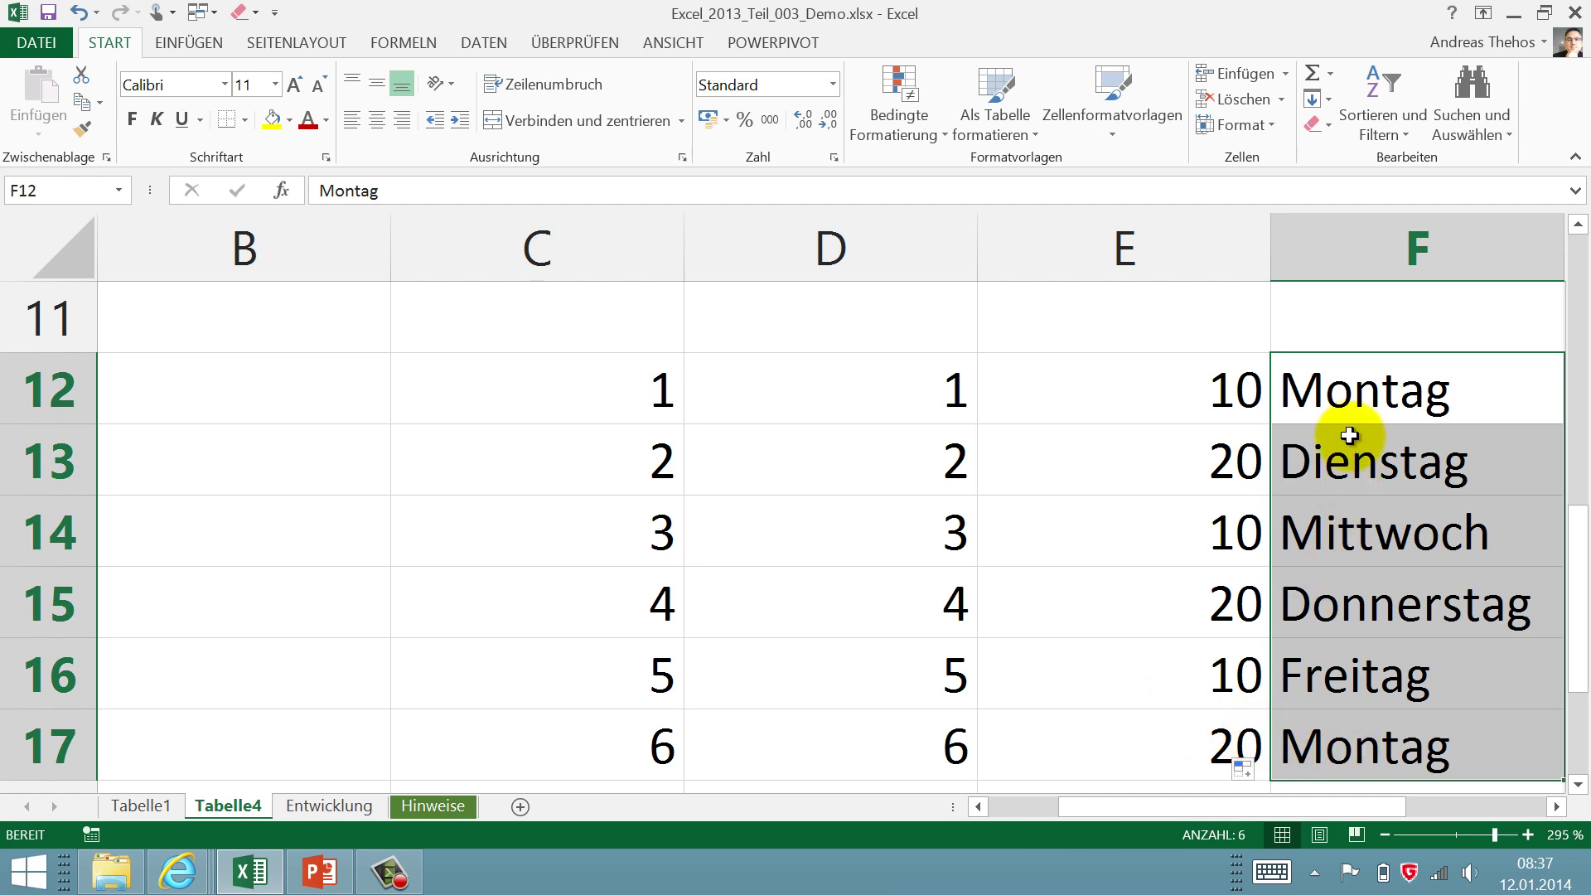
pyautogui.click(1558, 809)
pyautogui.click(1558, 808)
pyautogui.click(1234, 381)
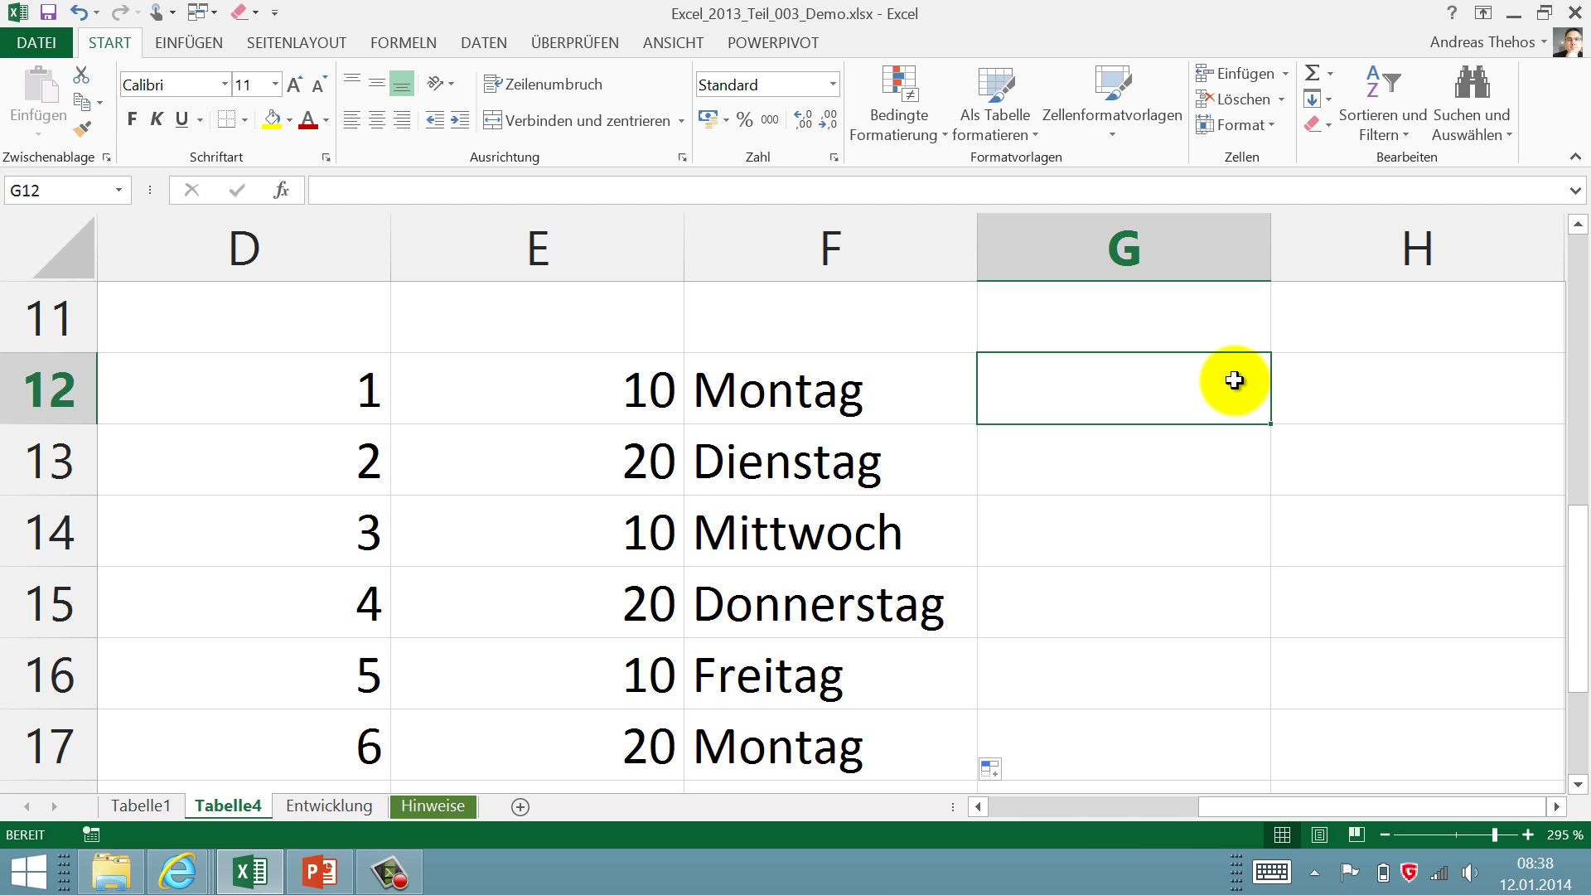
# - Enter the formula =E12+1 in G12
pyautogui.write('=')
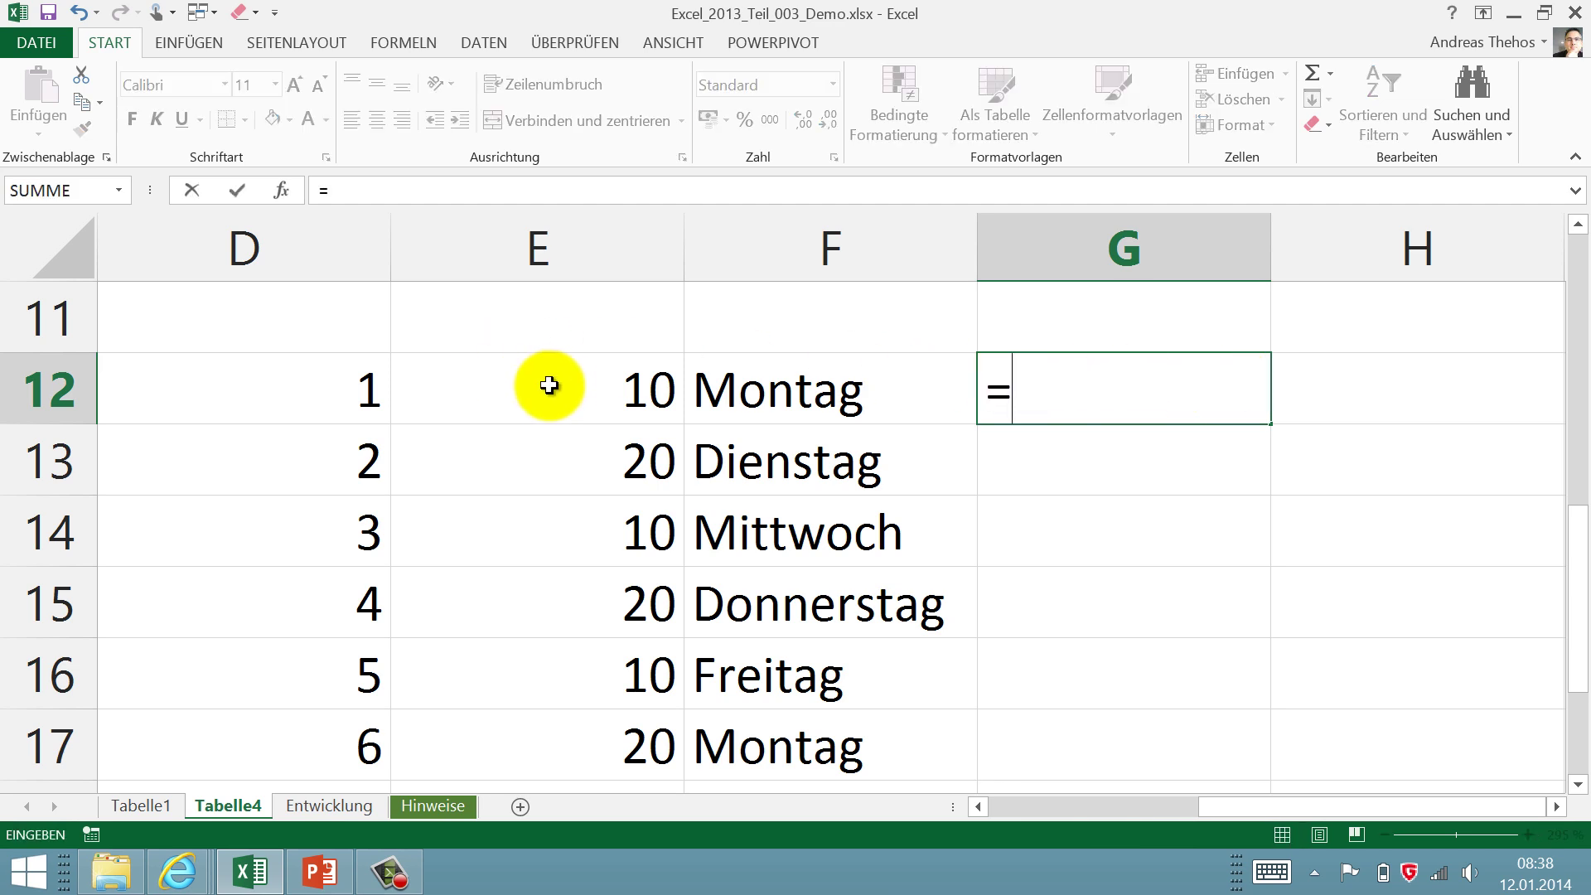
pyautogui.click(550, 384)
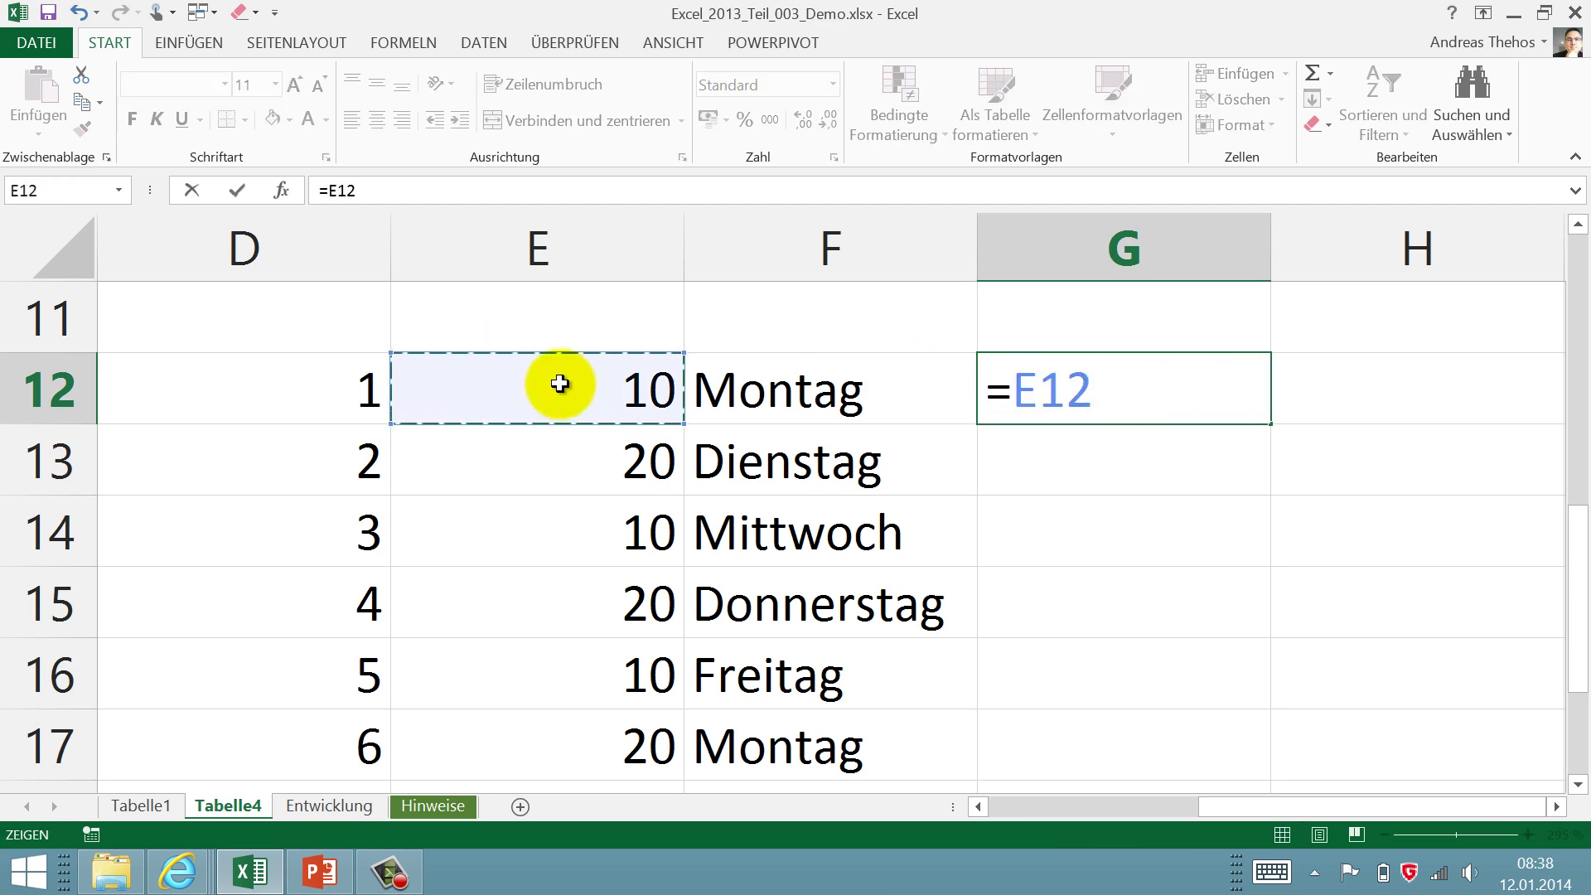
pyautogui.write('+1')
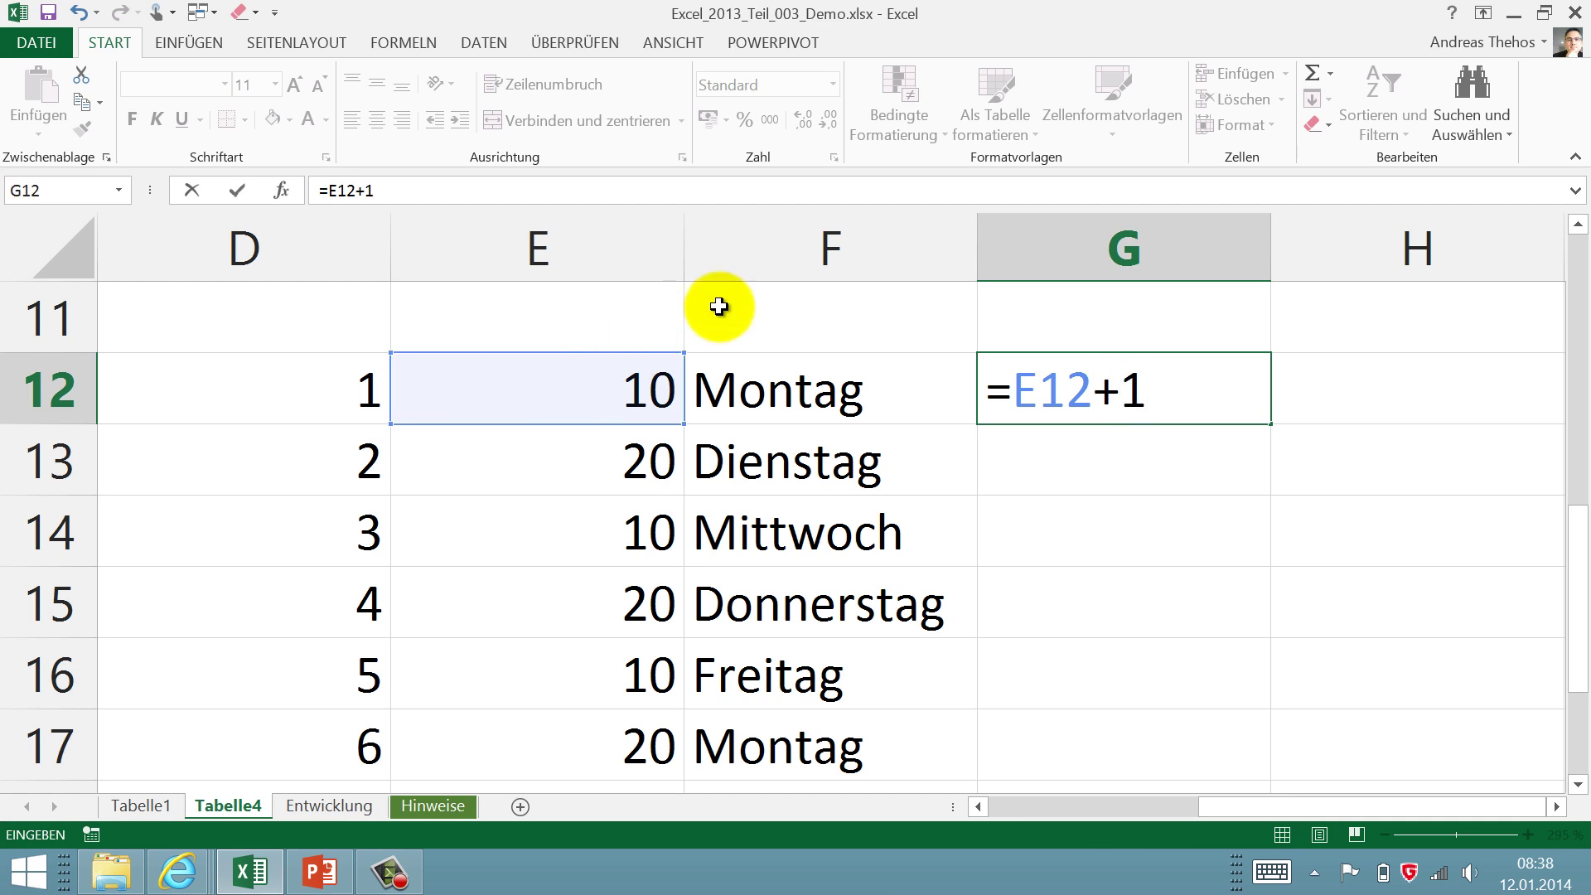
pyautogui.click(1102, 469)
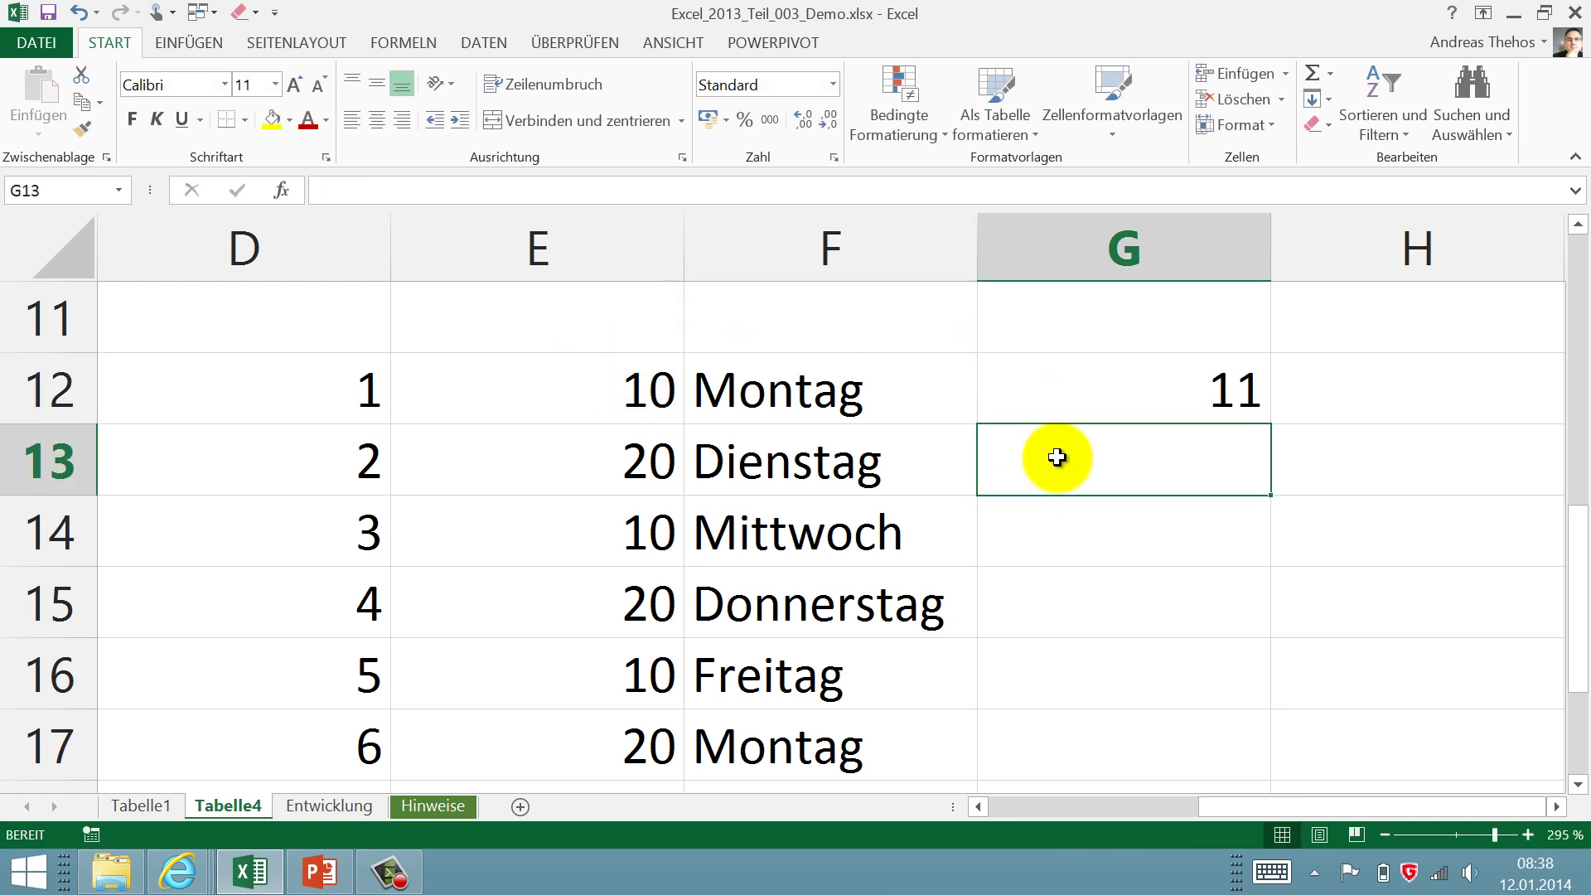
# - Drag the G12 formula down column G and inspect the copied references in G12 and G14
pyautogui.click(1052, 528)
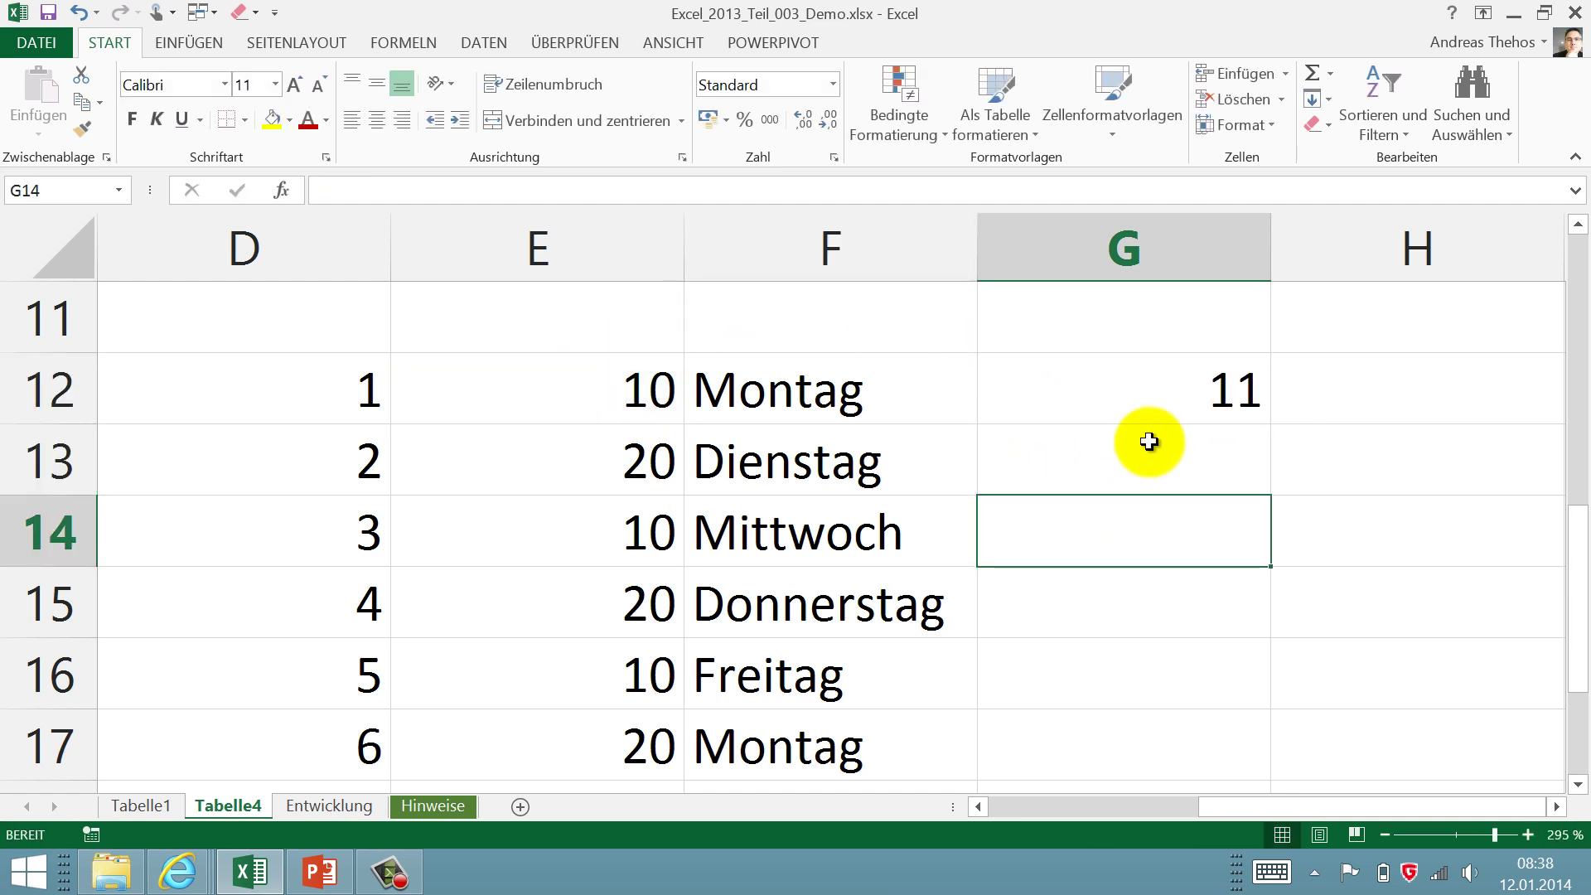
pyautogui.click(1153, 385)
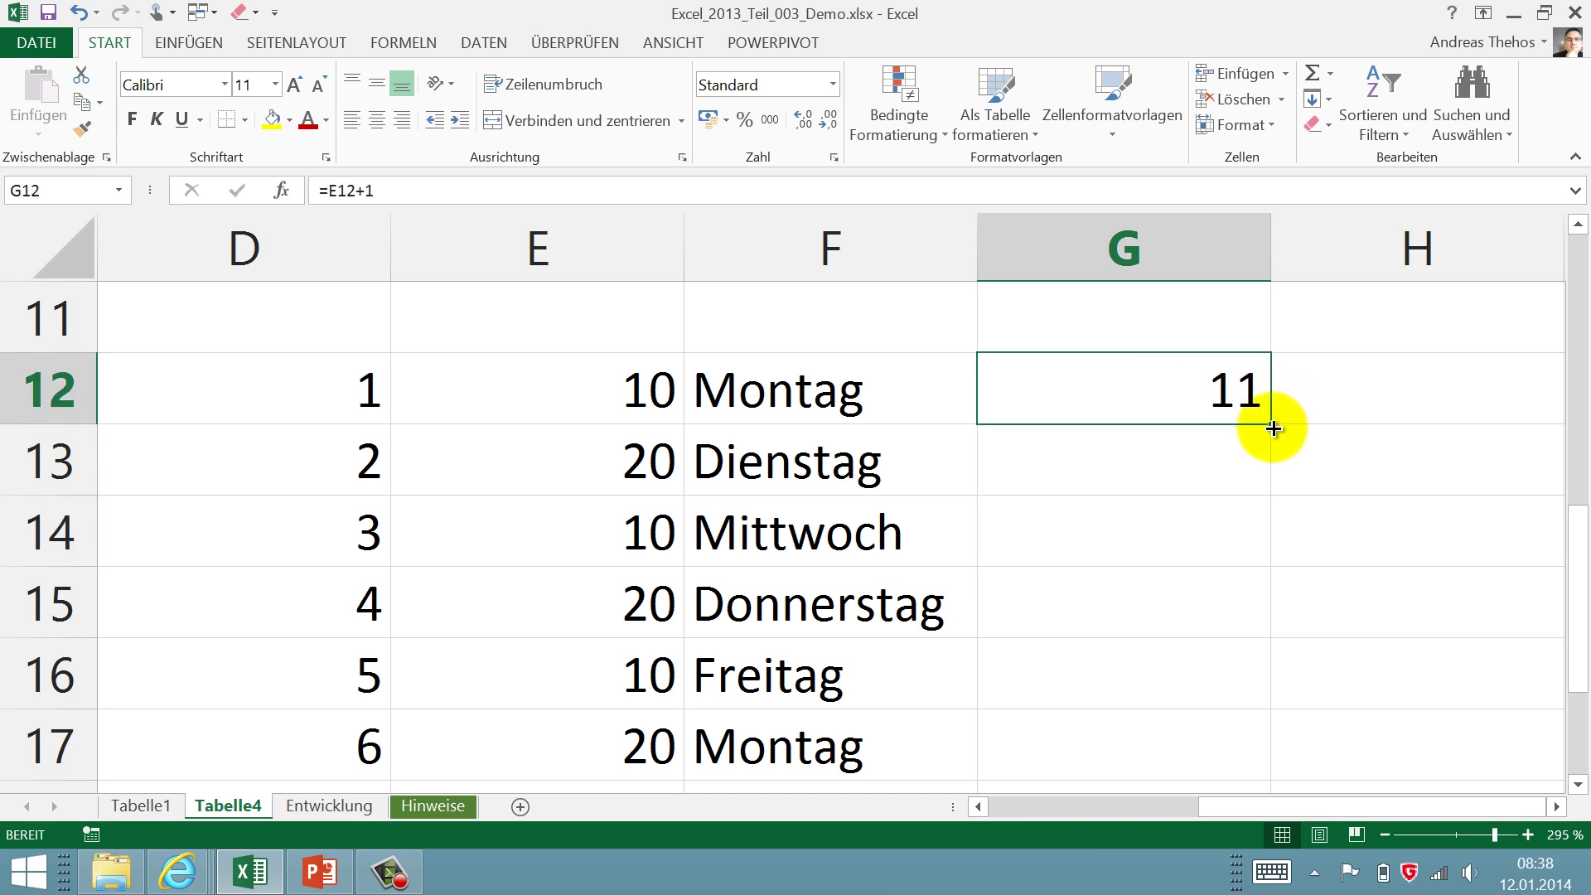
pyautogui.moveTo(1274, 428)
pyautogui.mouseDown()
pyautogui.moveTo(1257, 634)
pyautogui.moveTo(1223, 767)
pyautogui.mouseUp()
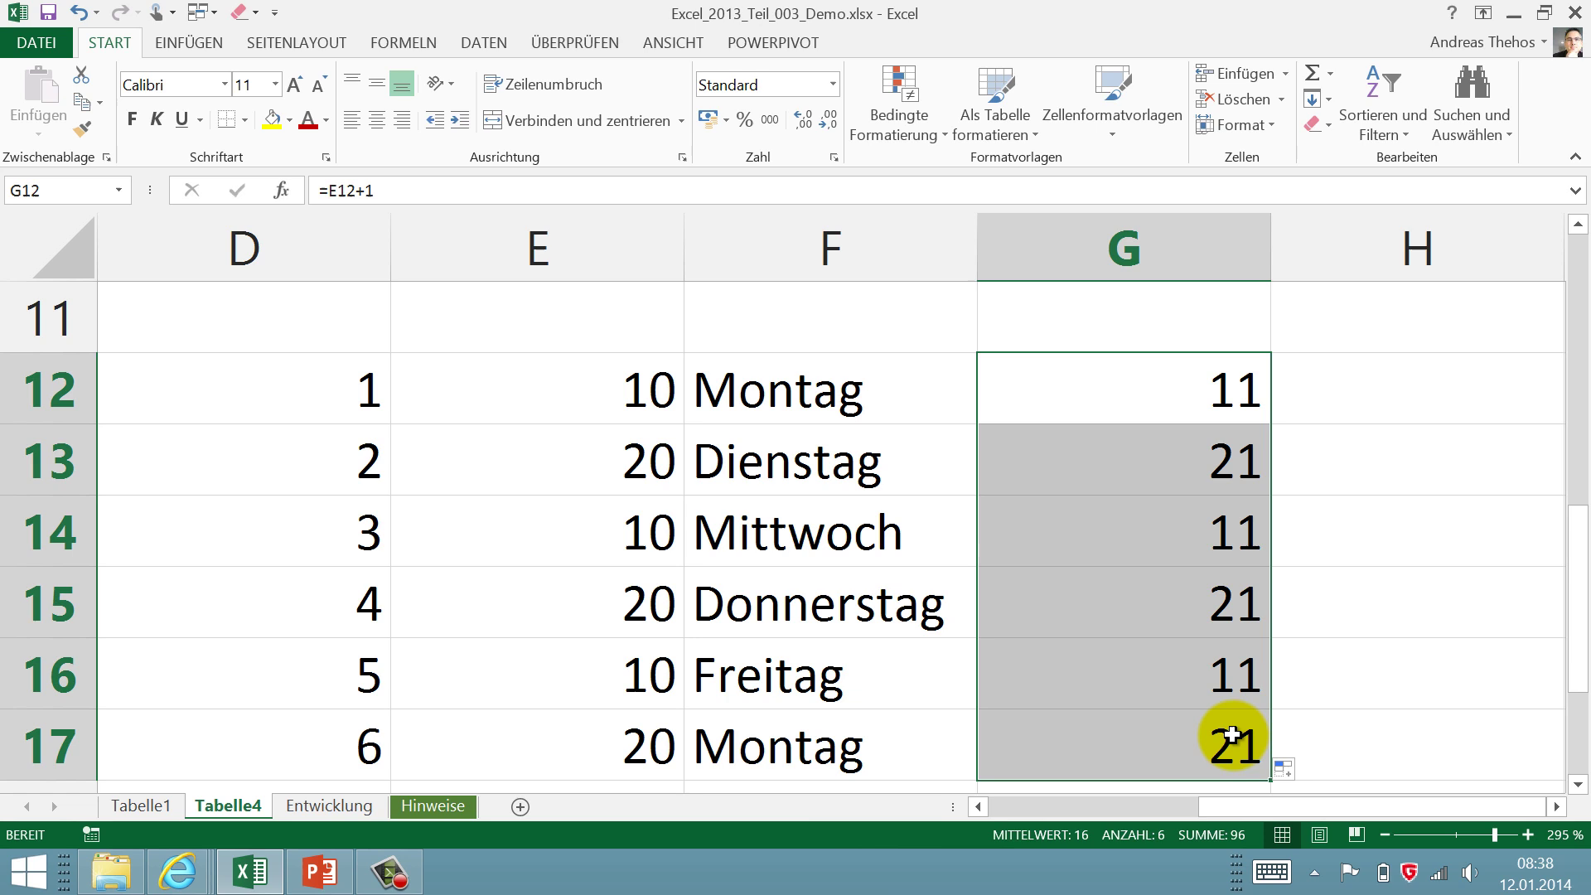
pyautogui.doubleClick(1172, 406)
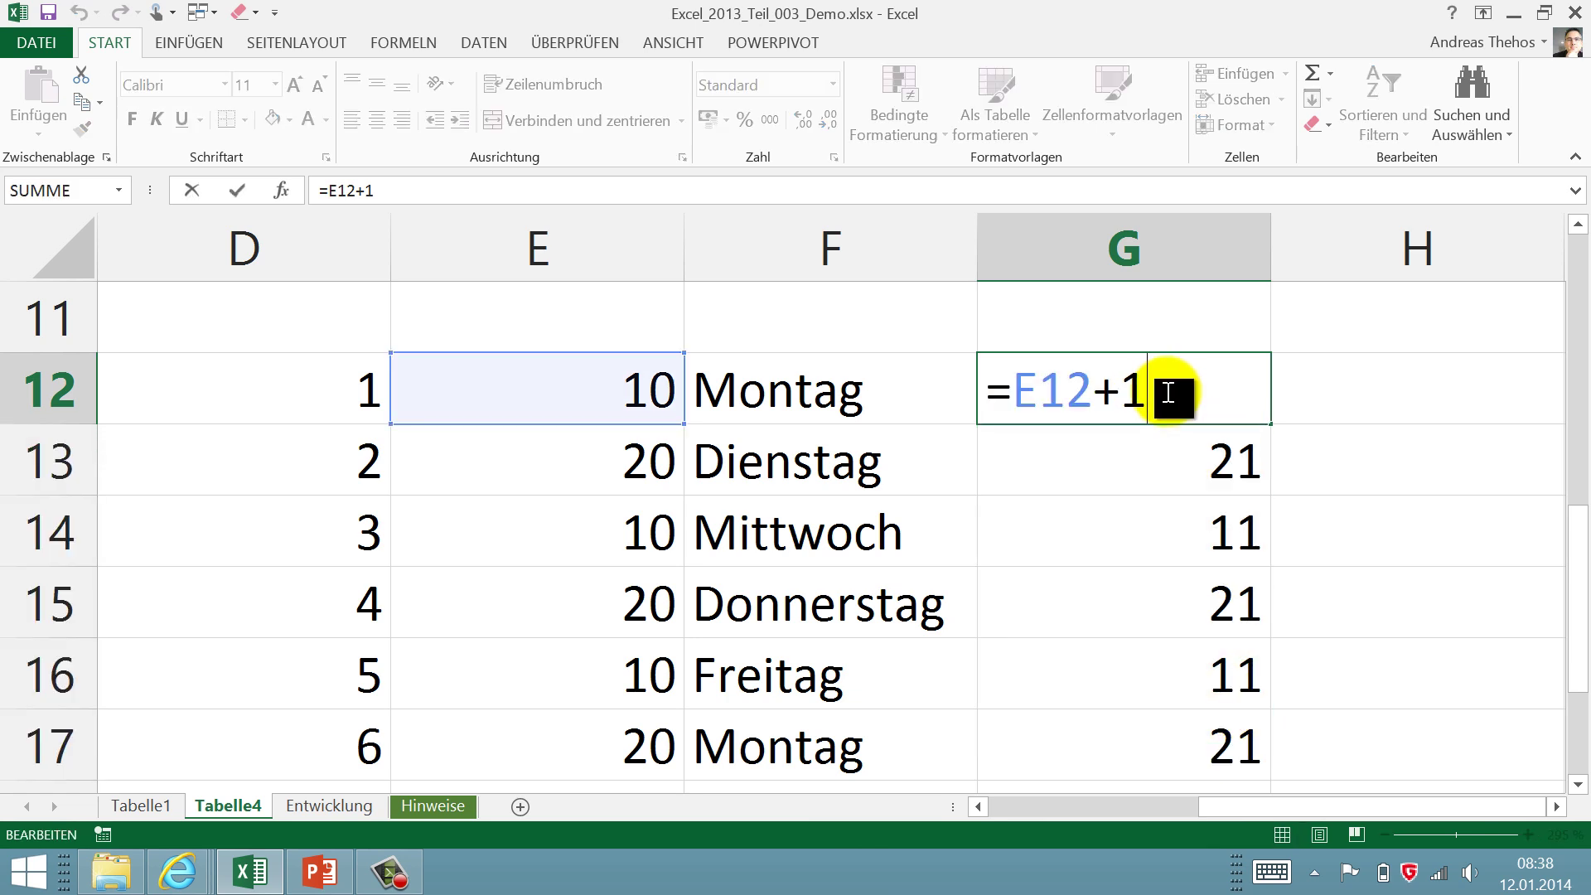
pyautogui.press('Return')
pyautogui.doubleClick(1193, 538)
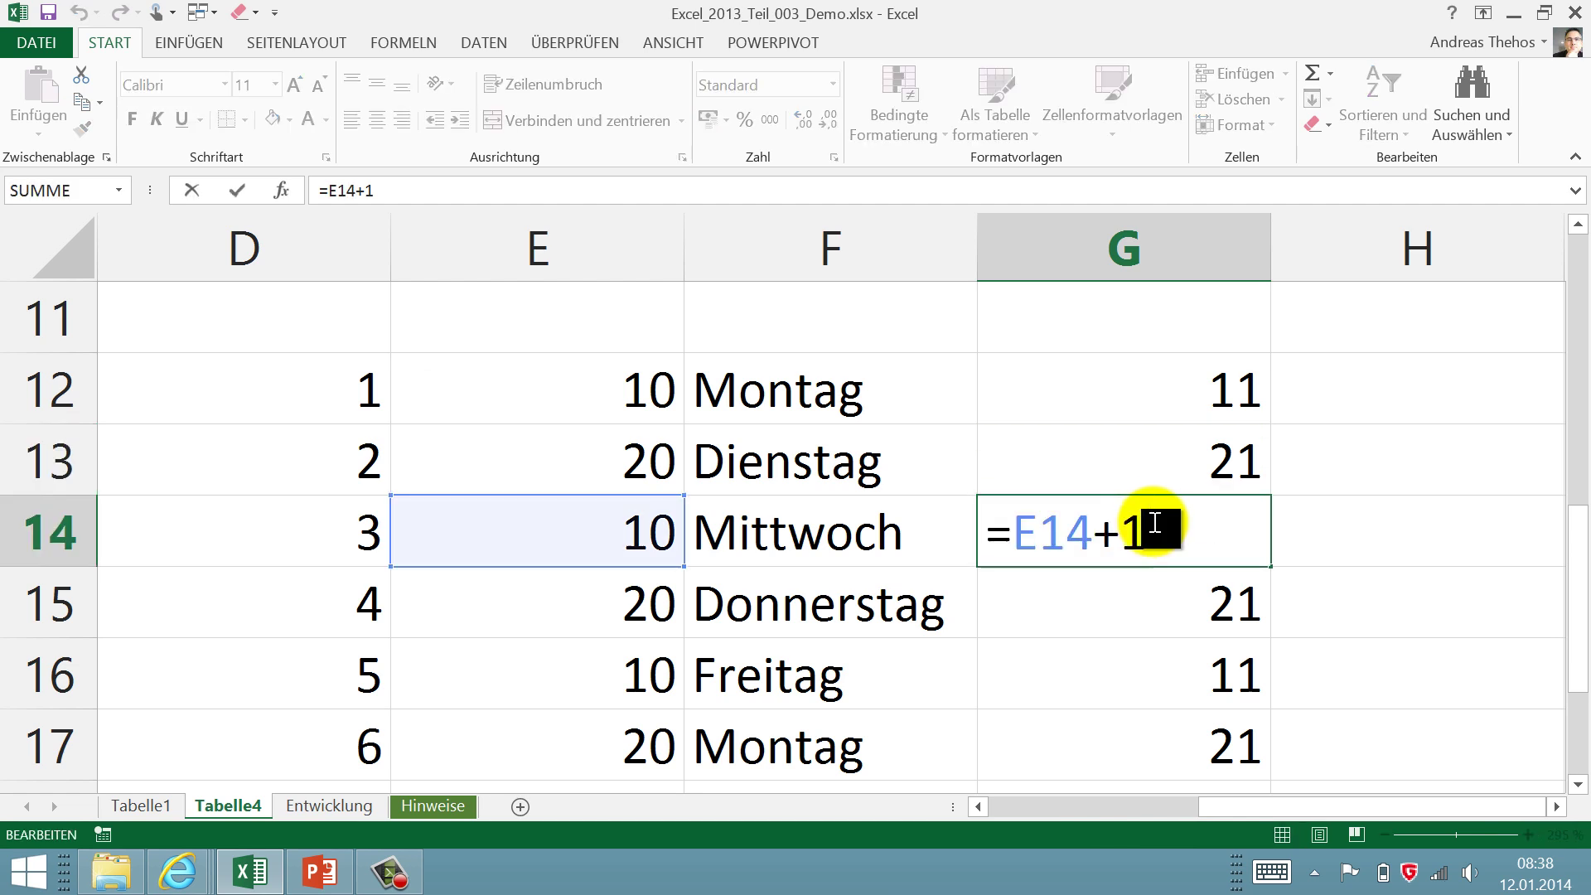
pyautogui.press('Escape')
# - Clear G13:G17, then double-click G12's fill handle to autofill =E12+1 down to G17
pyautogui.moveTo(1155, 455); pyautogui.dragTo(1102, 750)
pyautogui.press('Delete')
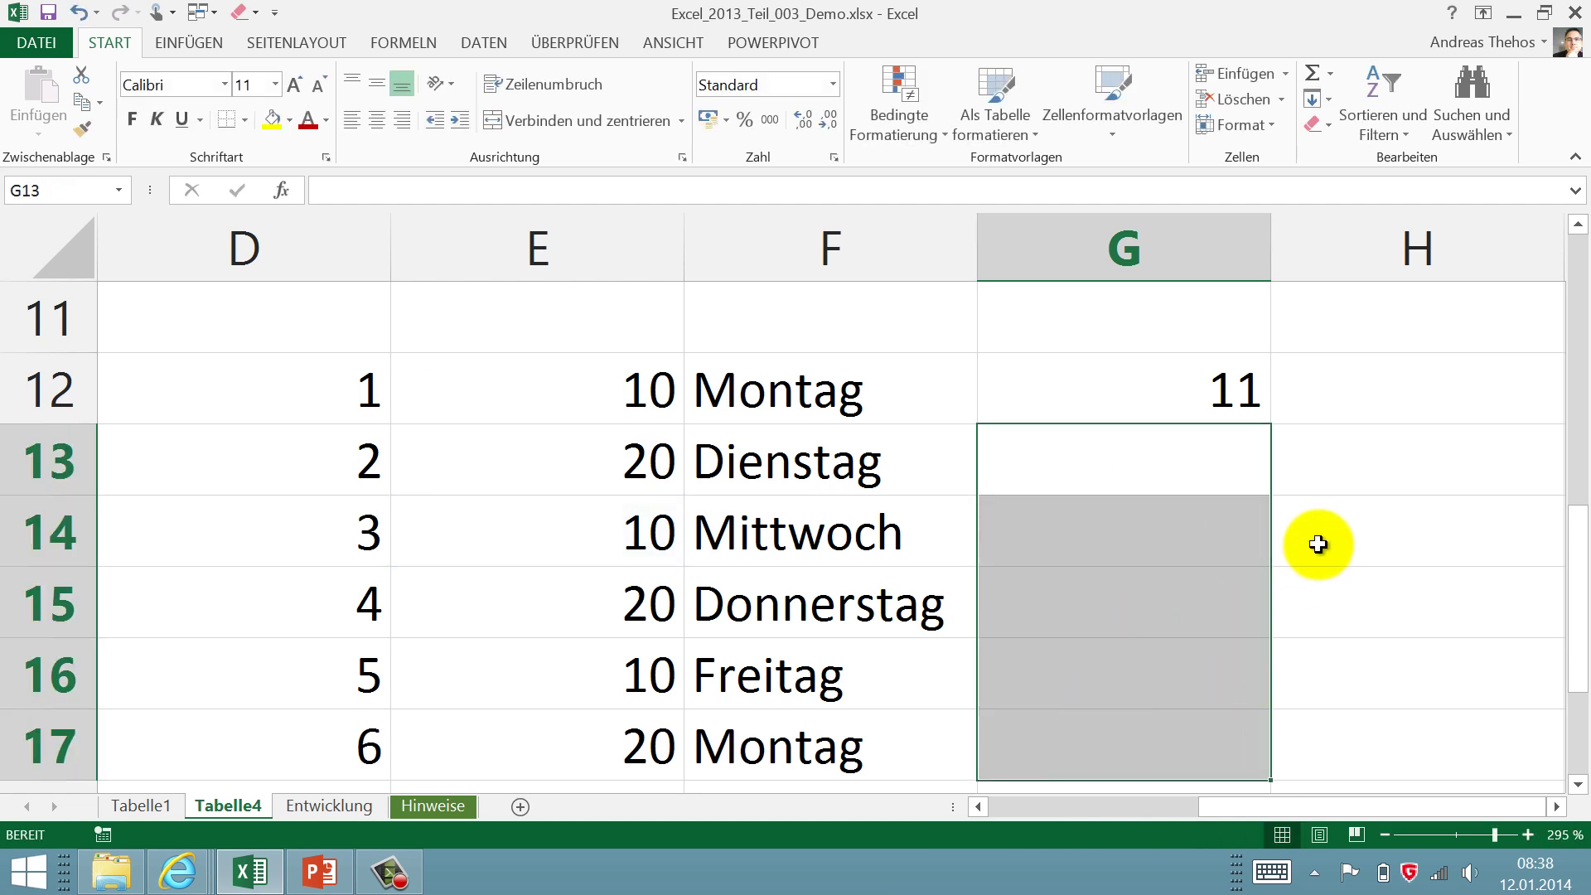
pyautogui.click(1201, 369)
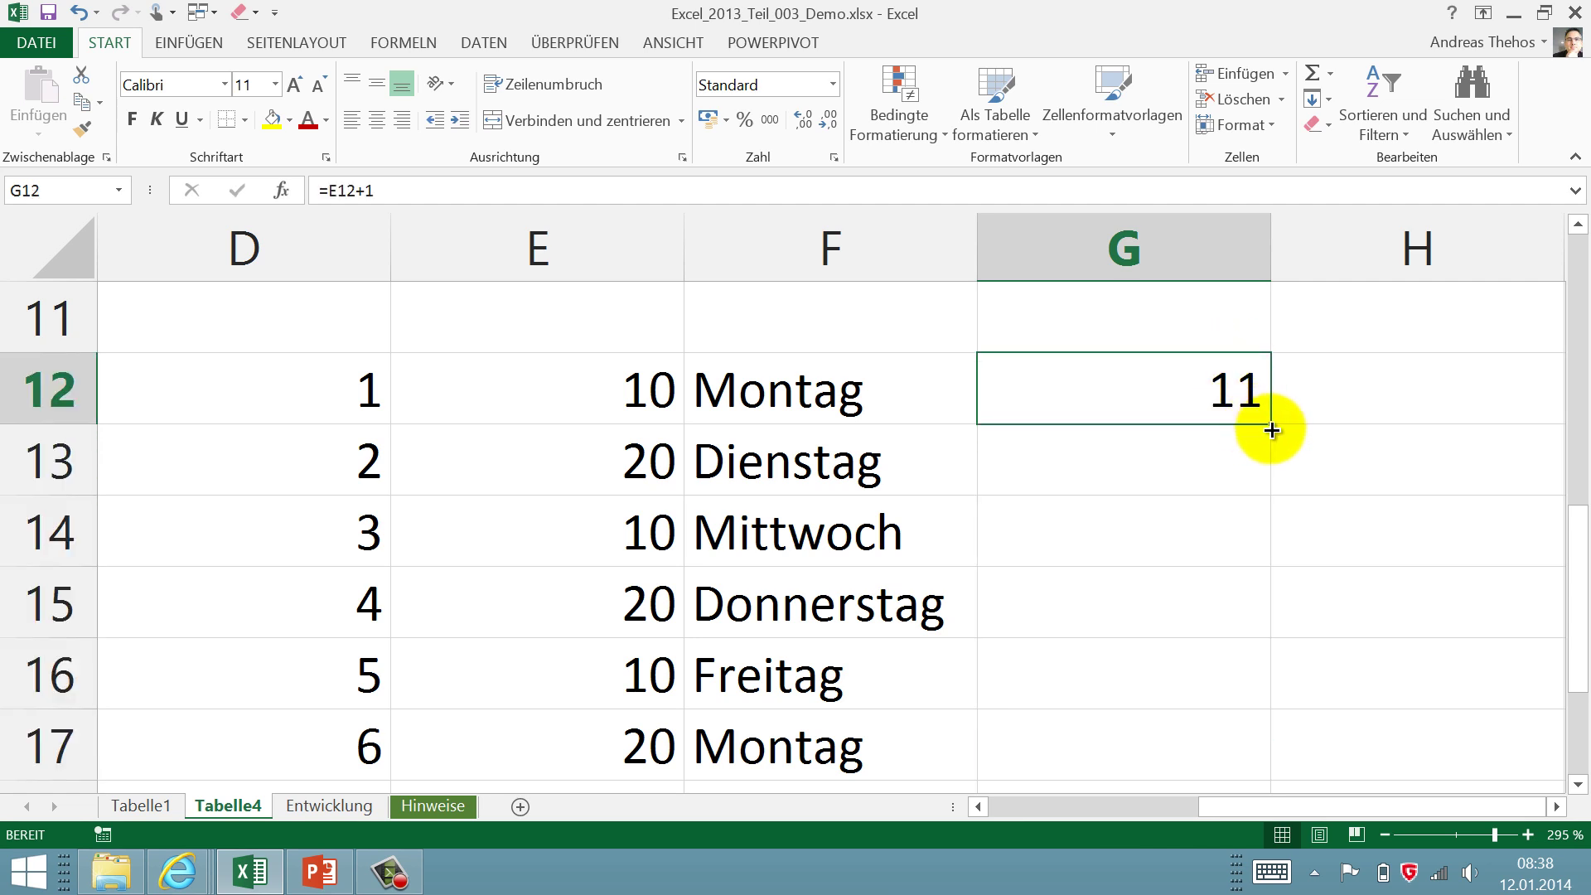
pyautogui.doubleClick(1272, 430)
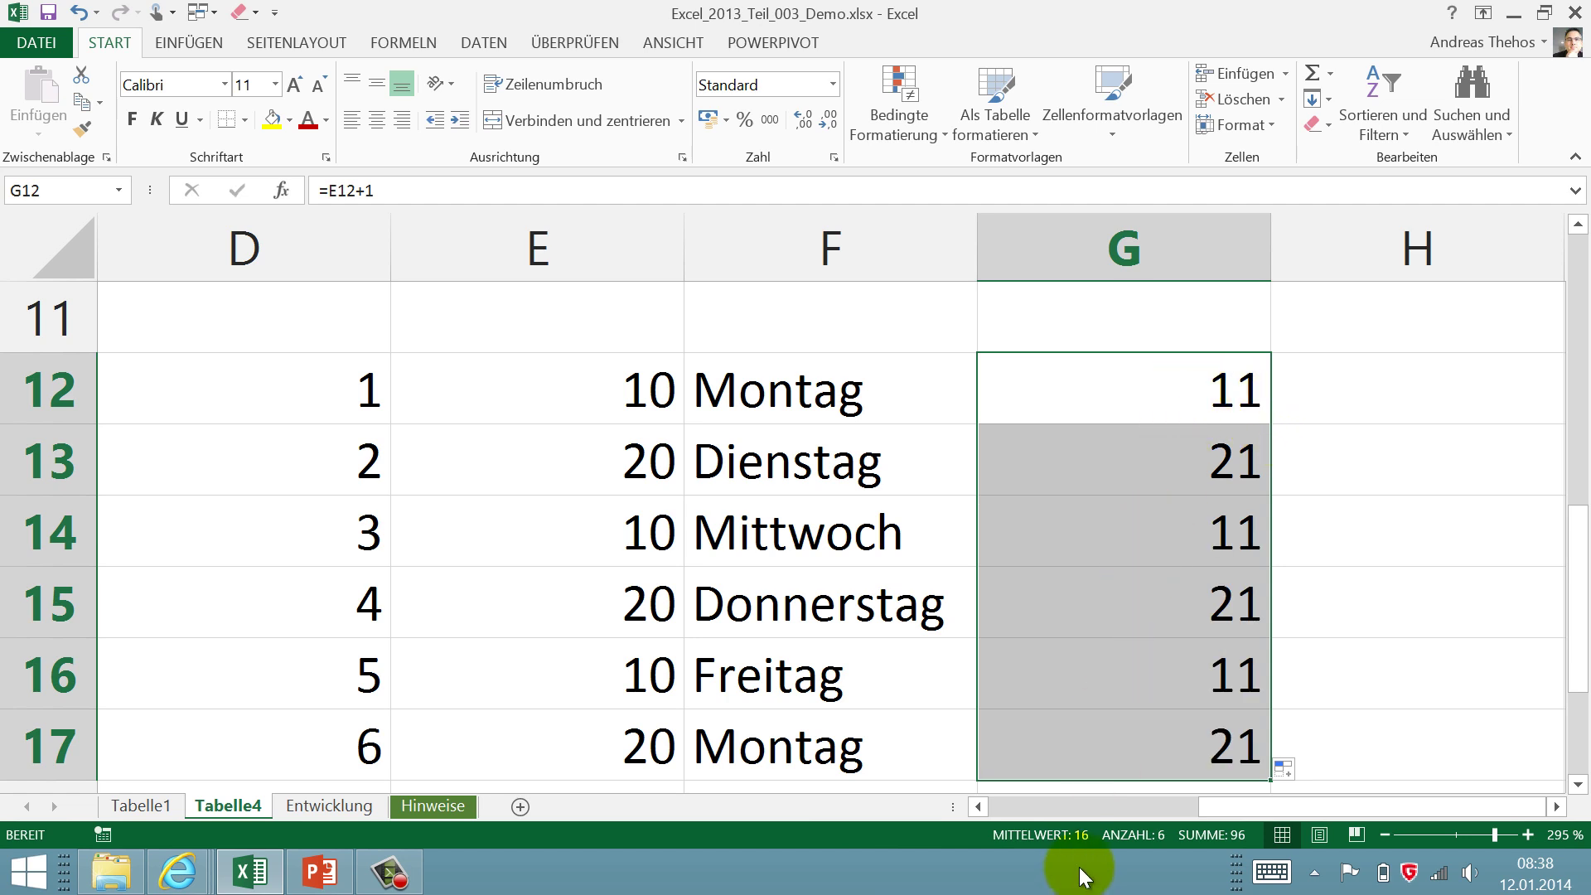
pyautogui.click(809, 736)
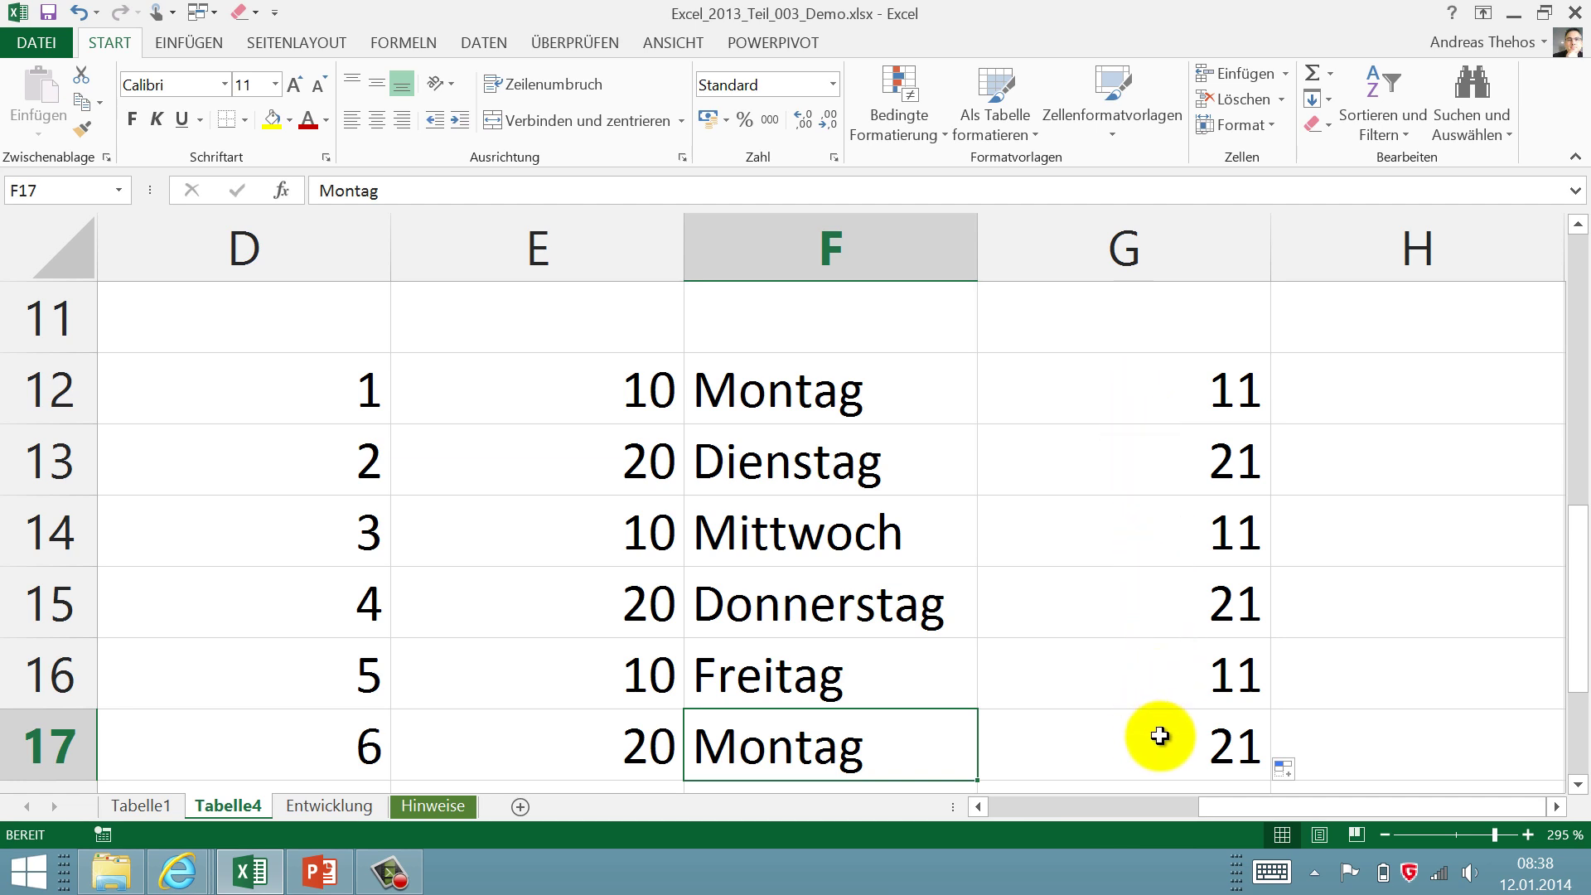
# - Jump to the end of column G, then enter 22 in E19 and 33 in E20
pyautogui.click(1147, 340)
pyautogui.hotkey('ctrl', 'Down')
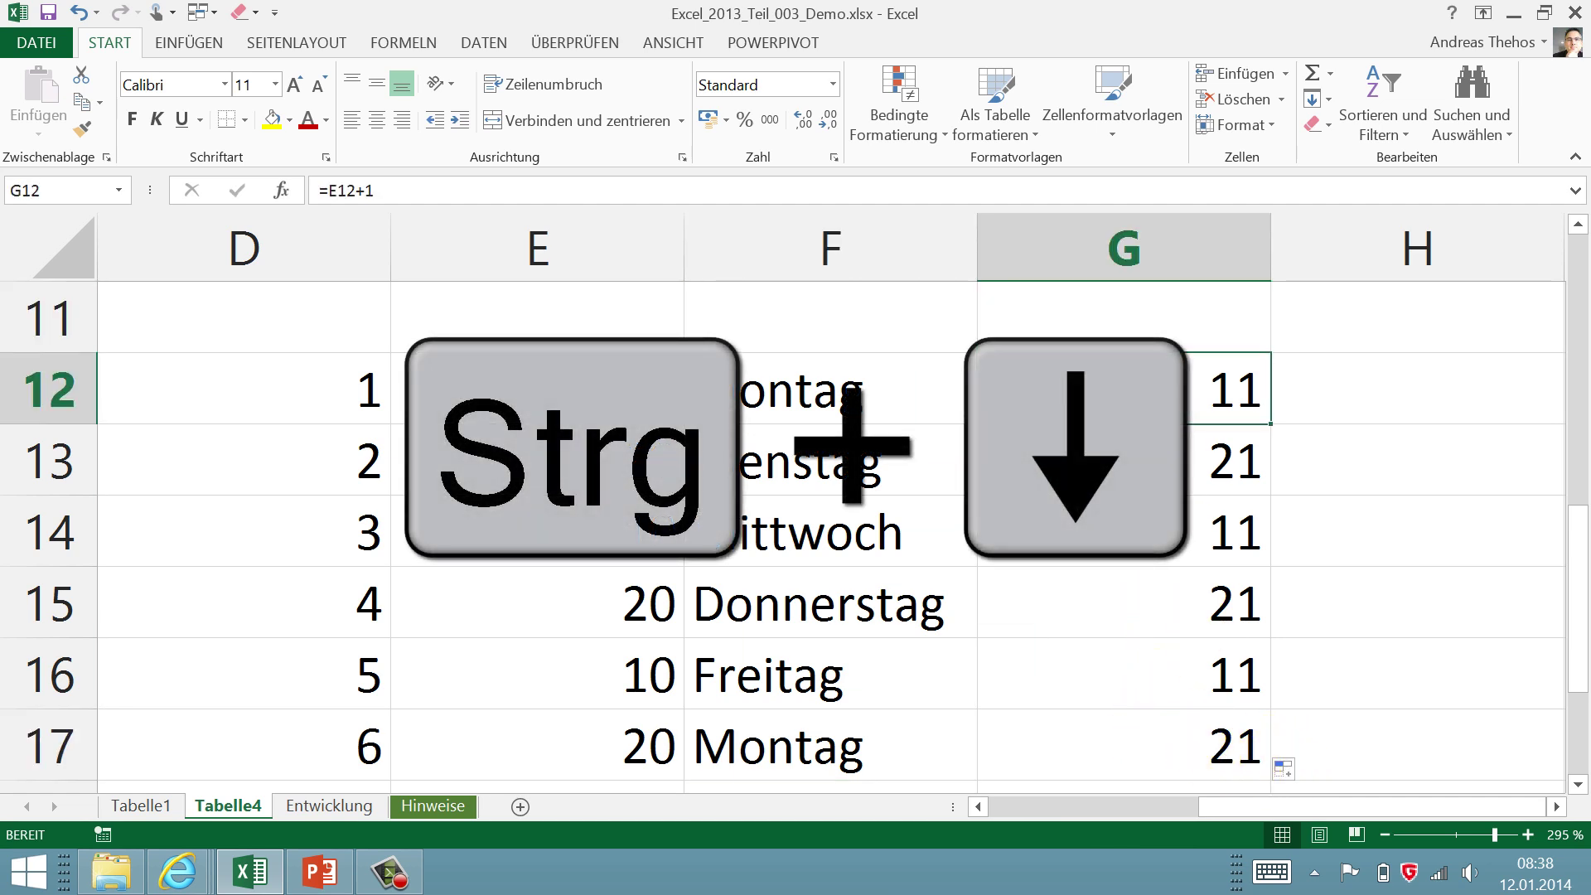
pyautogui.hotkey('ctrl', 'Down')
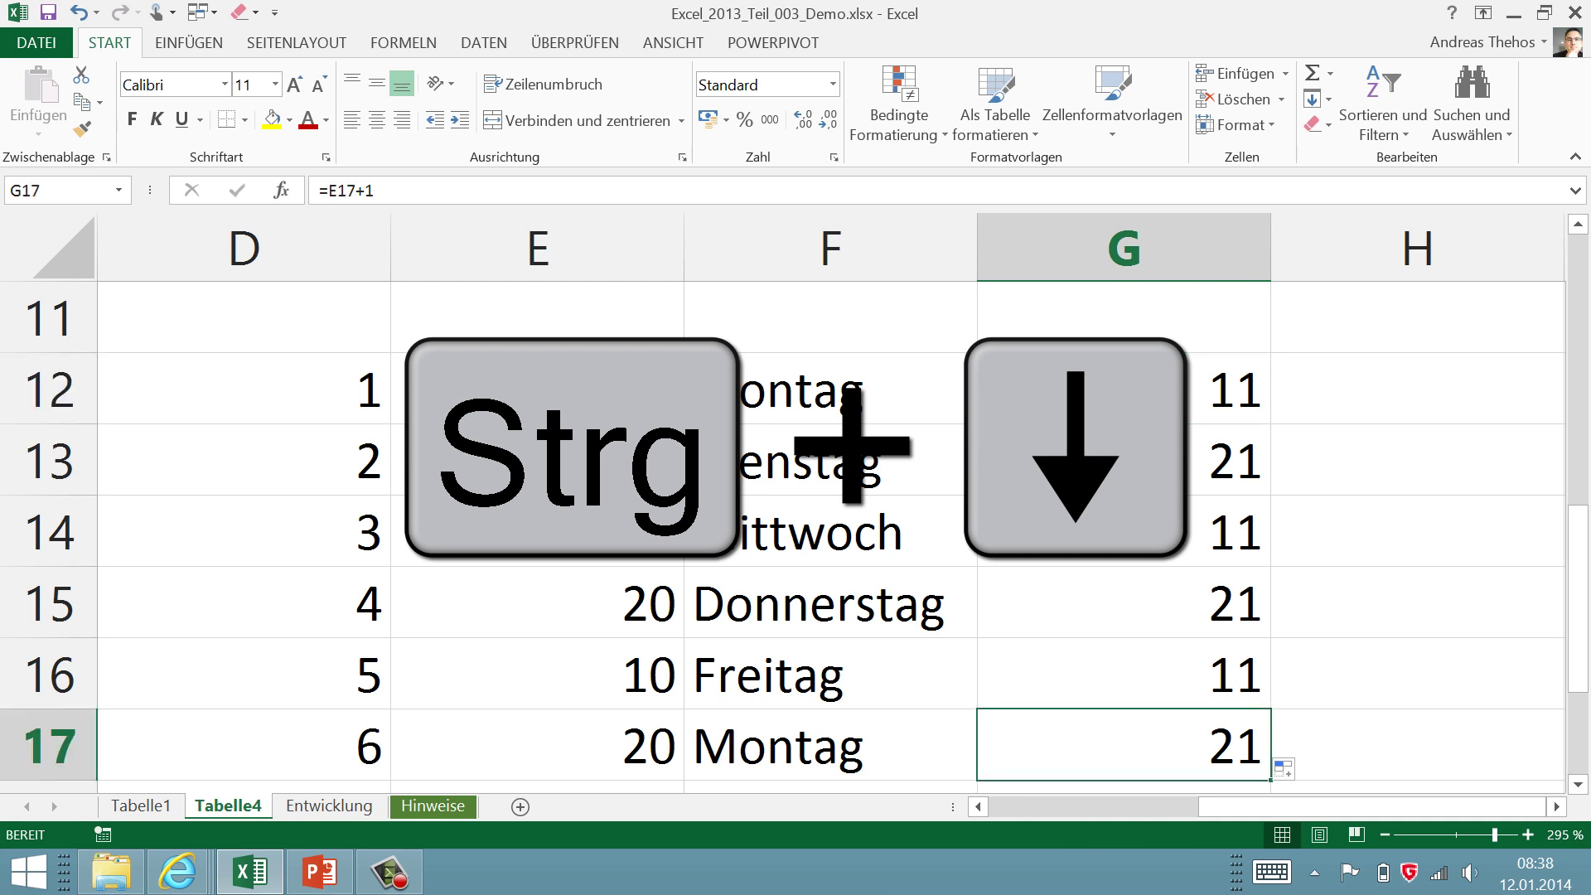
pyautogui.scroll(-1, 555, 659)
pyautogui.click(555, 659)
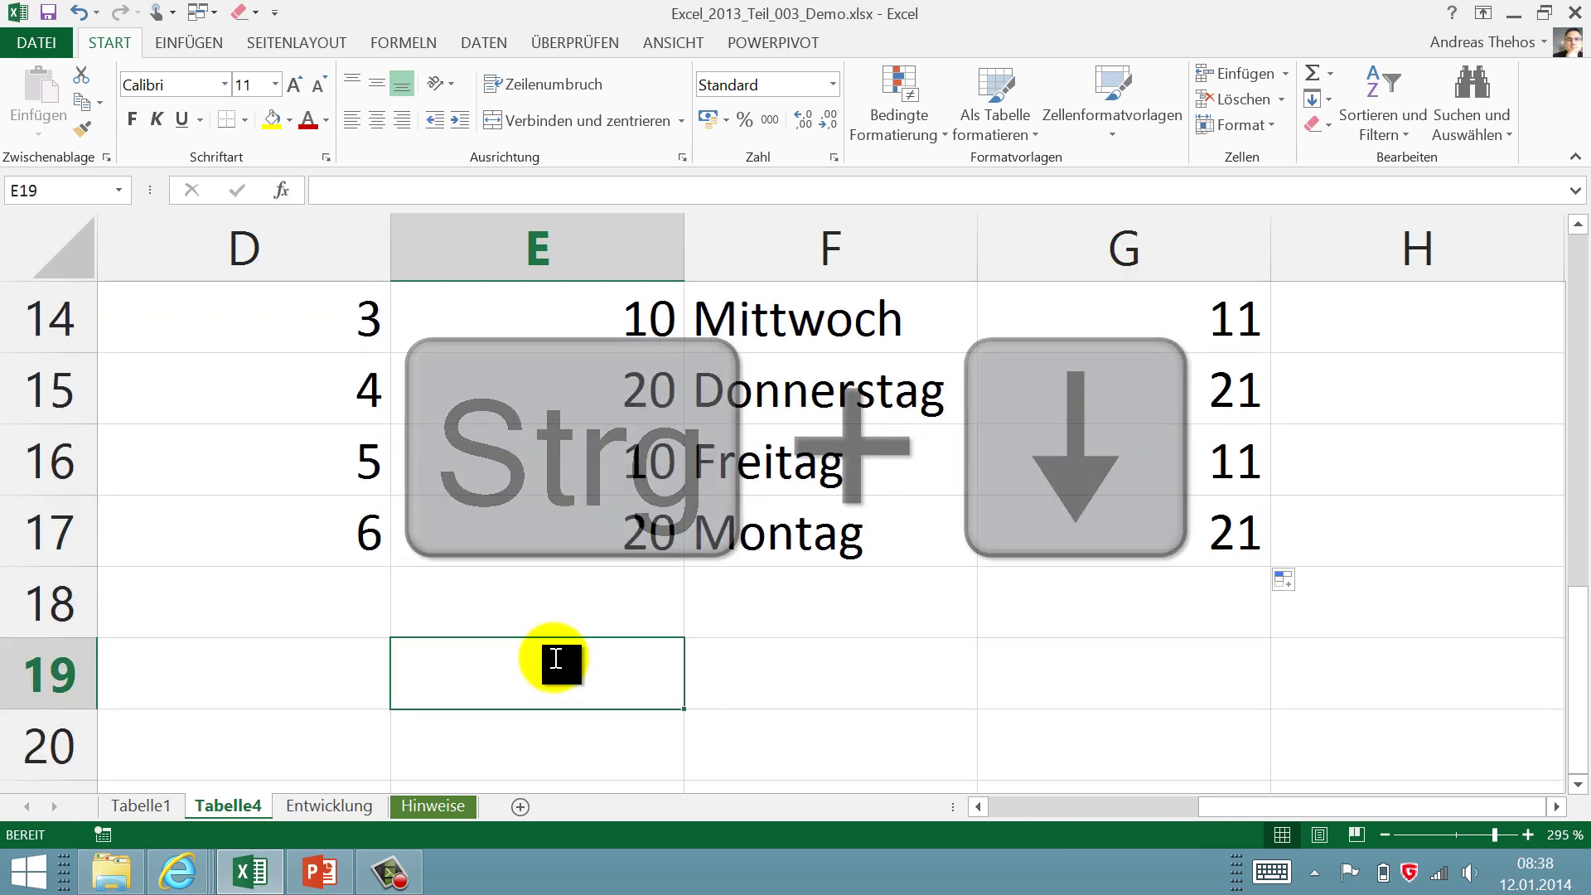
pyautogui.write('22')
pyautogui.press('Return')
pyautogui.write('33')
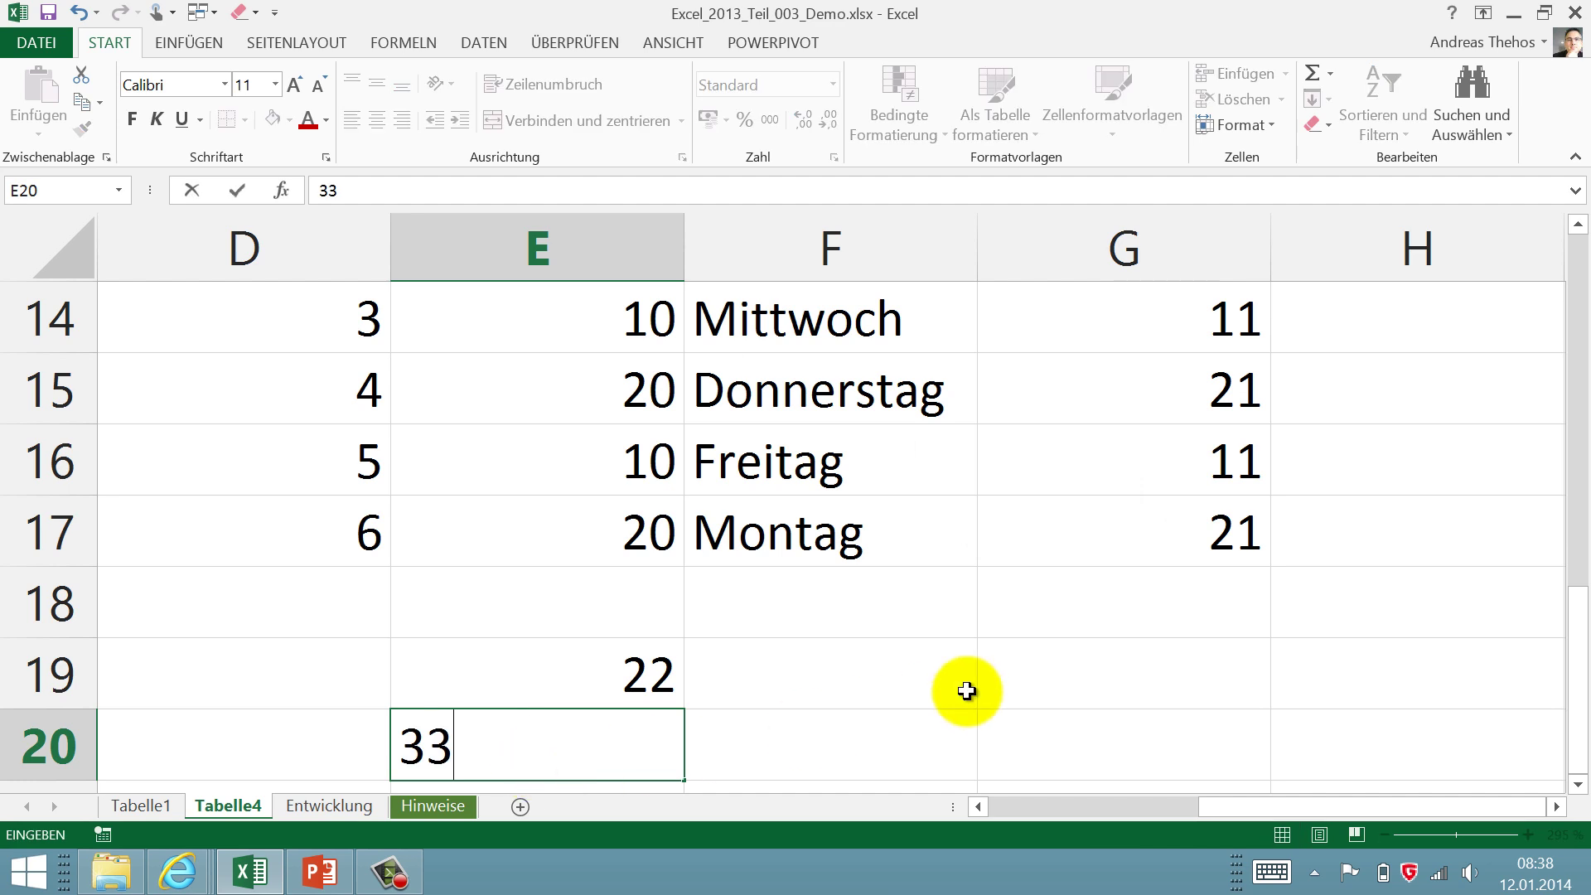
pyautogui.click(966, 690)
# - Select the formulas in G12:G17
pyautogui.moveTo(1227, 389); pyautogui.dragTo(1205, 534)
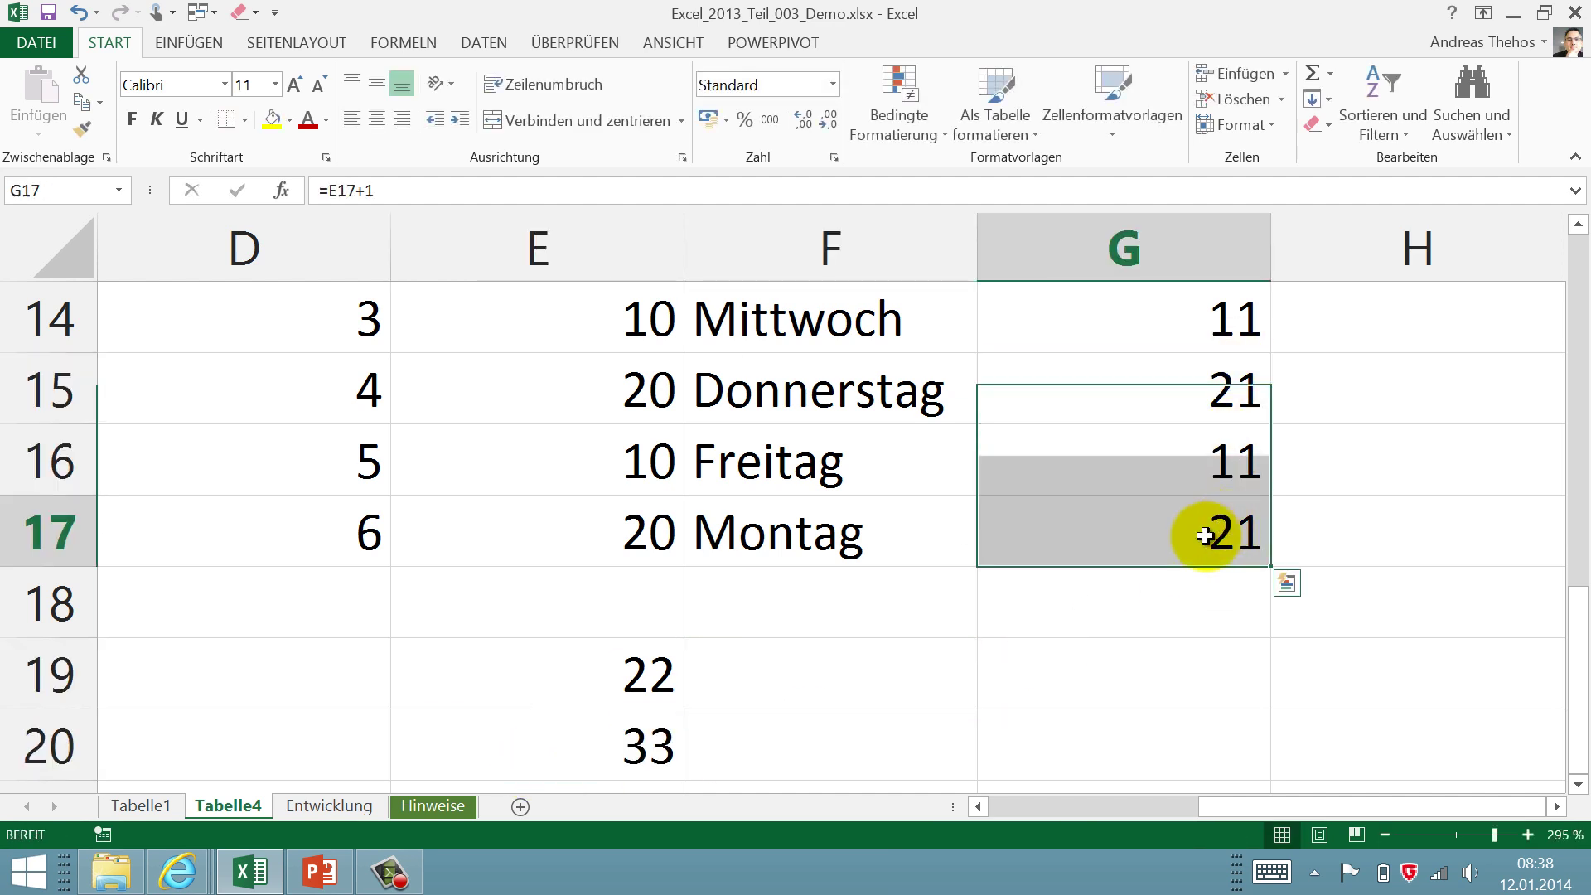
pyautogui.click(1205, 535)
pyautogui.scroll(1, 1247, 557)
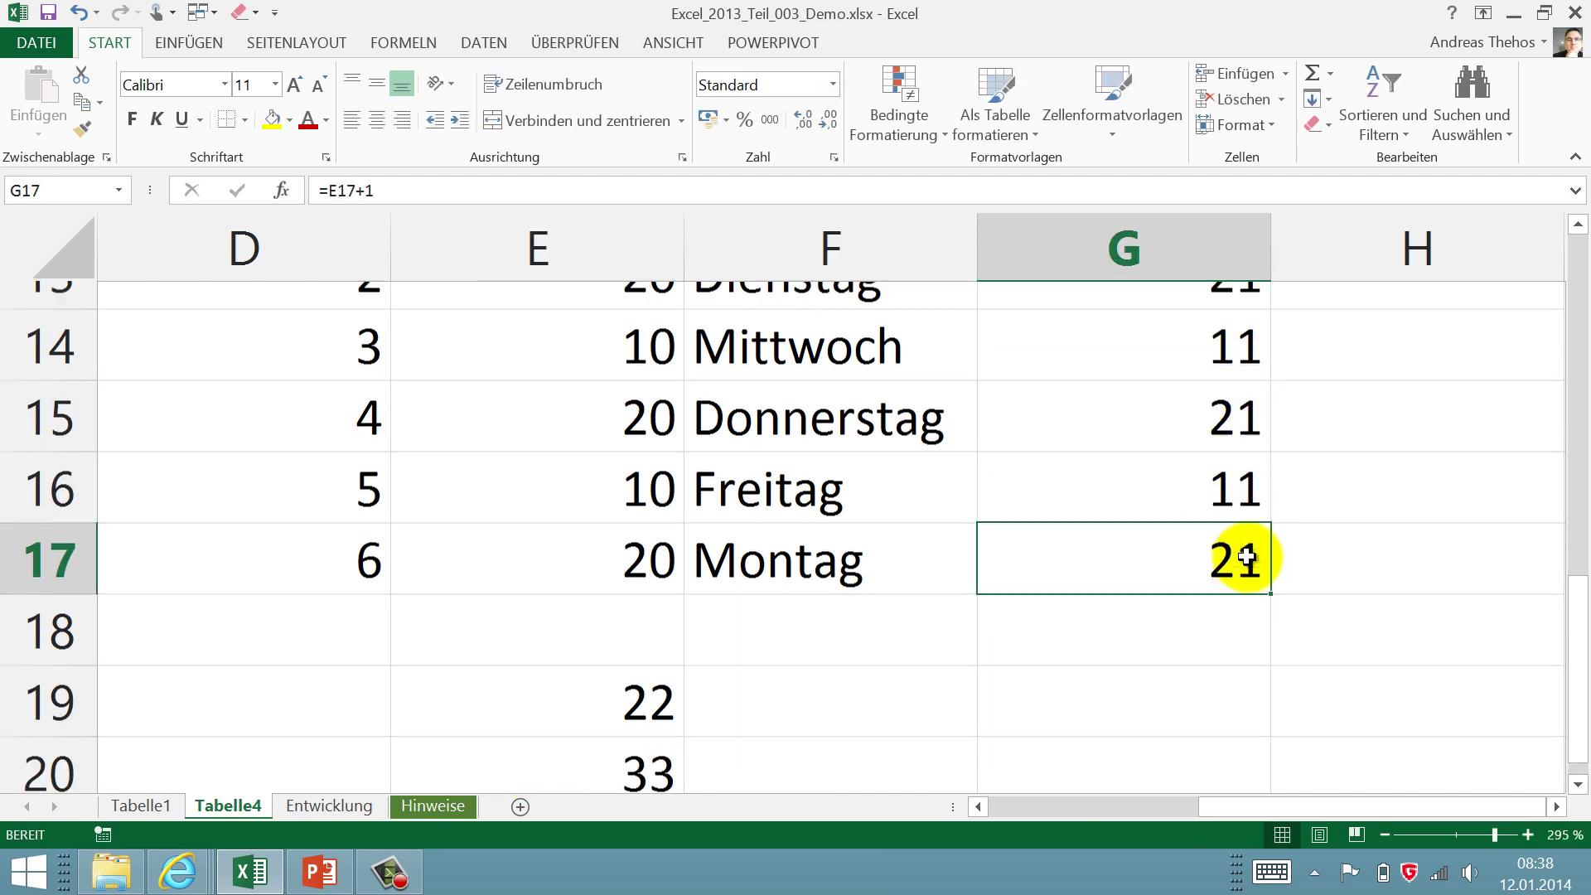
pyautogui.scroll(1, 1247, 557)
pyautogui.moveTo(1190, 384); pyautogui.dragTo(1157, 721)
# - Clear G12:G17, re-enter =E12+1 in G12 and double-click-fill it down to G17
pyautogui.press('Delete')
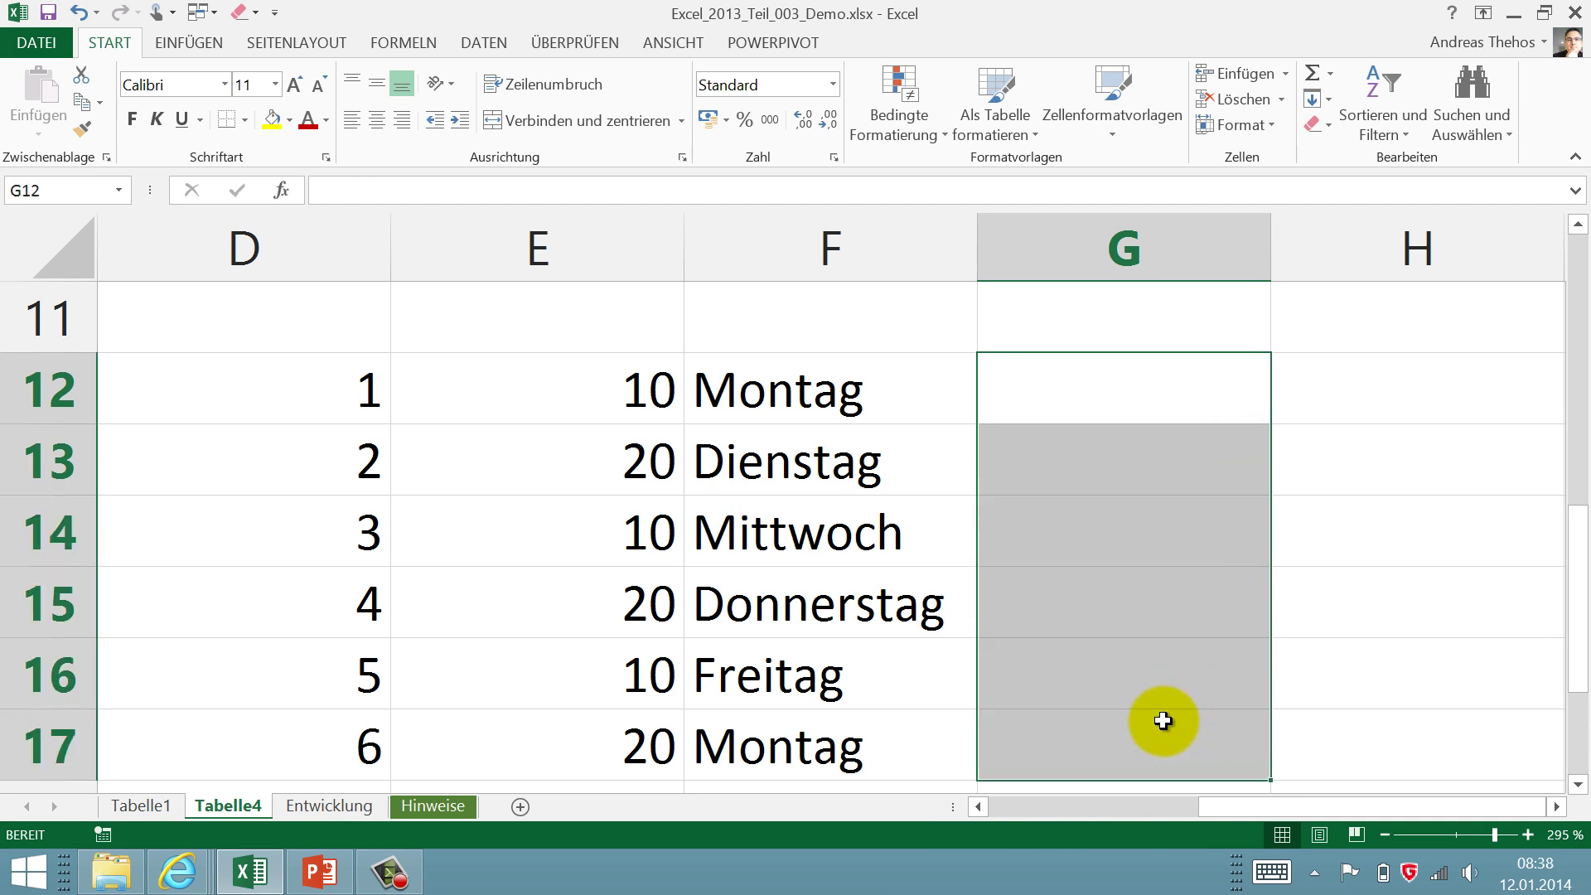
pyautogui.click(1198, 400)
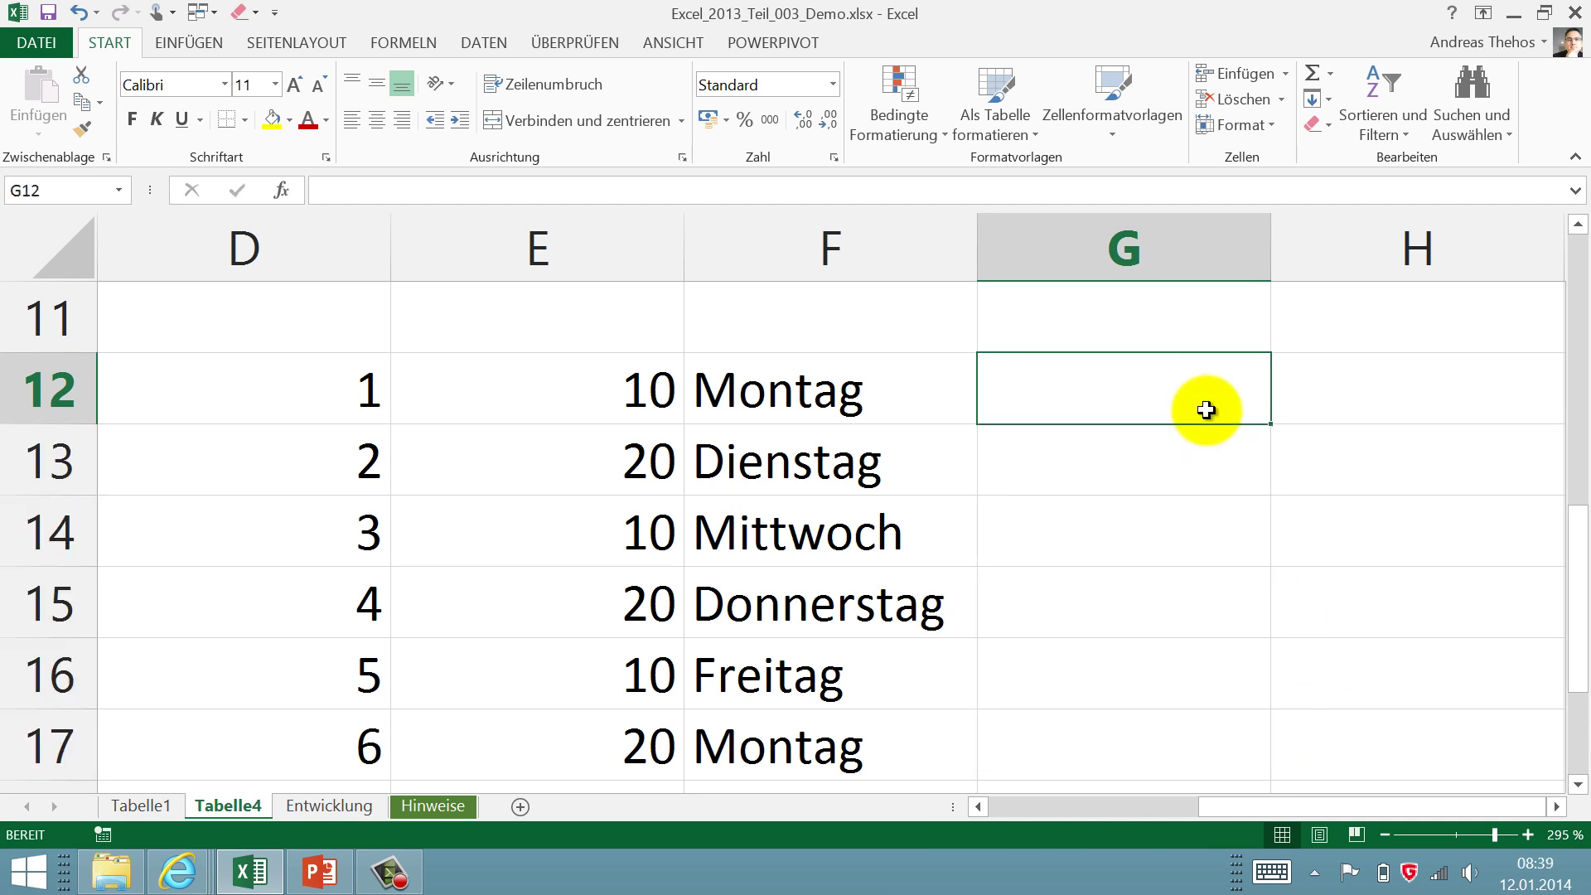
pyautogui.write('=')
pyautogui.click(639, 396)
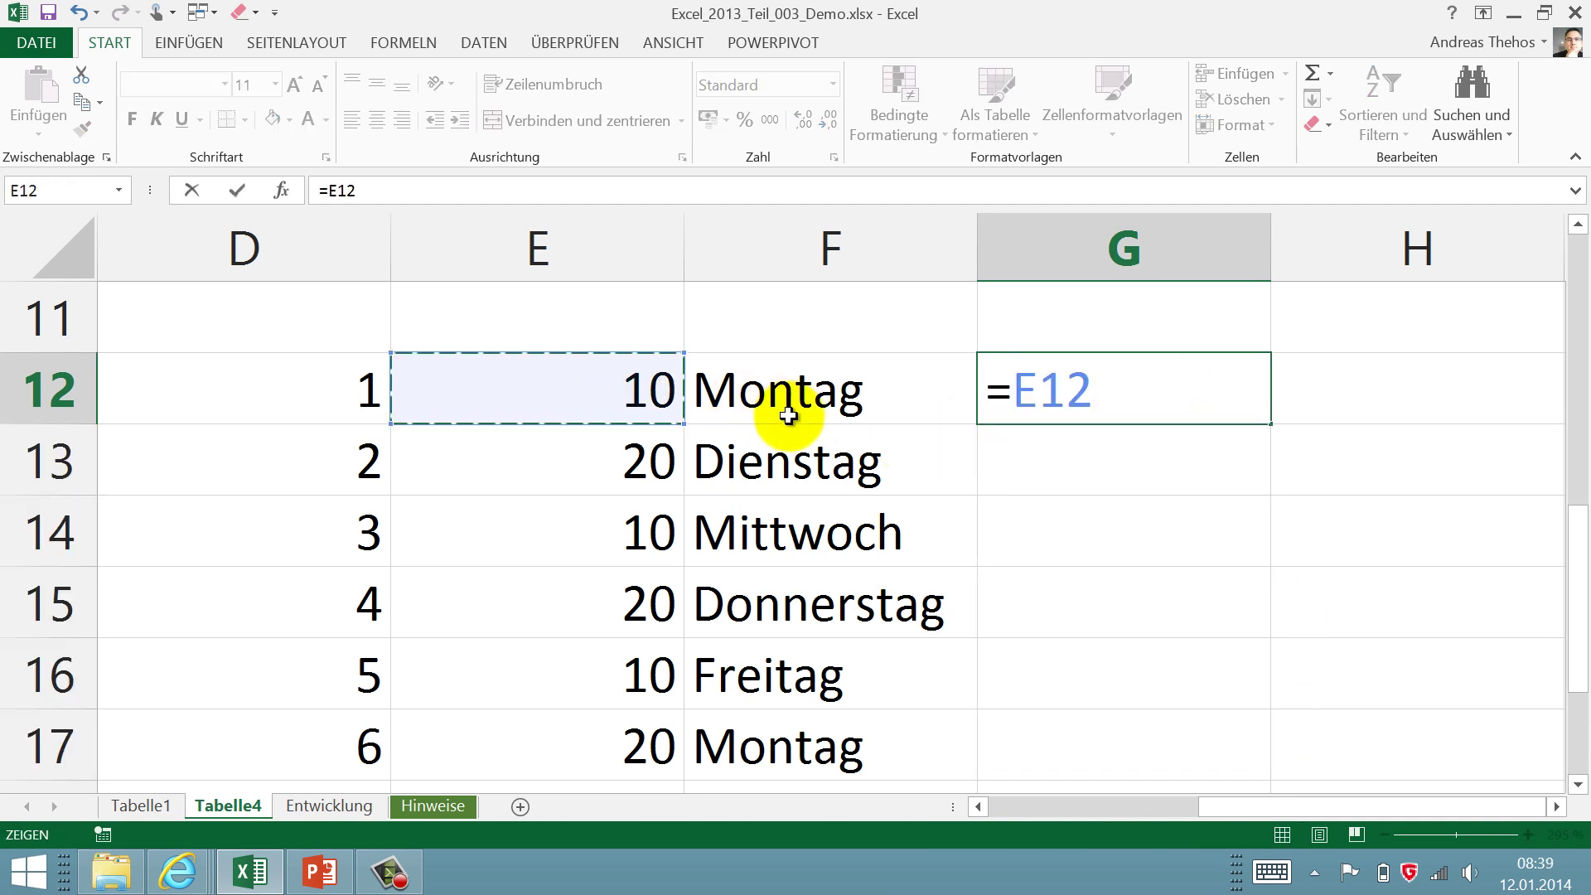
pyautogui.write('+1')
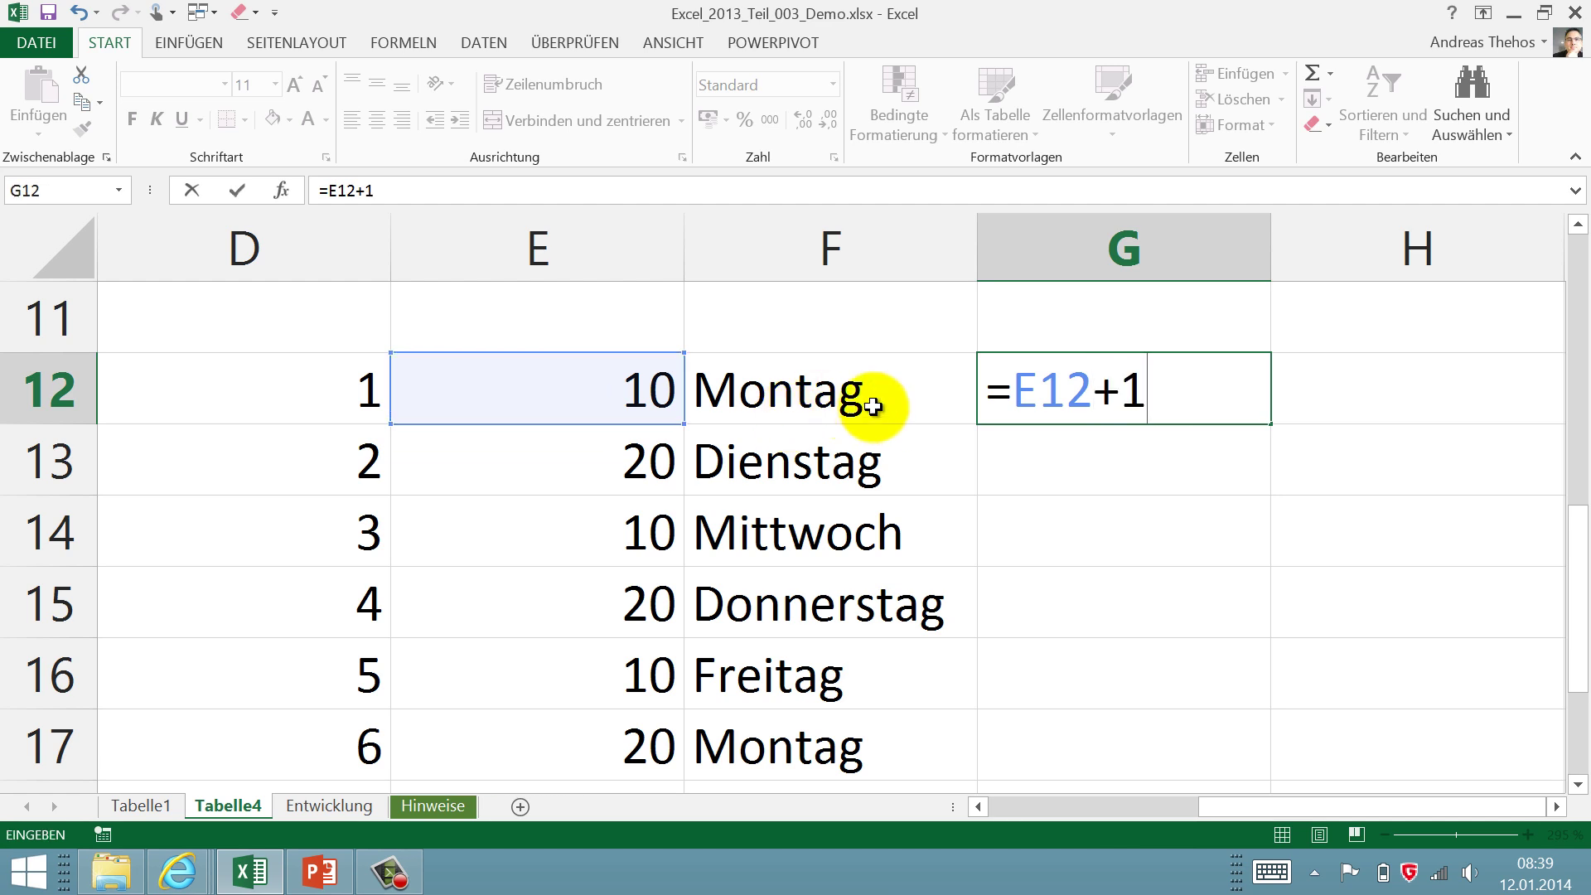
pyautogui.doubleClick(1276, 425)
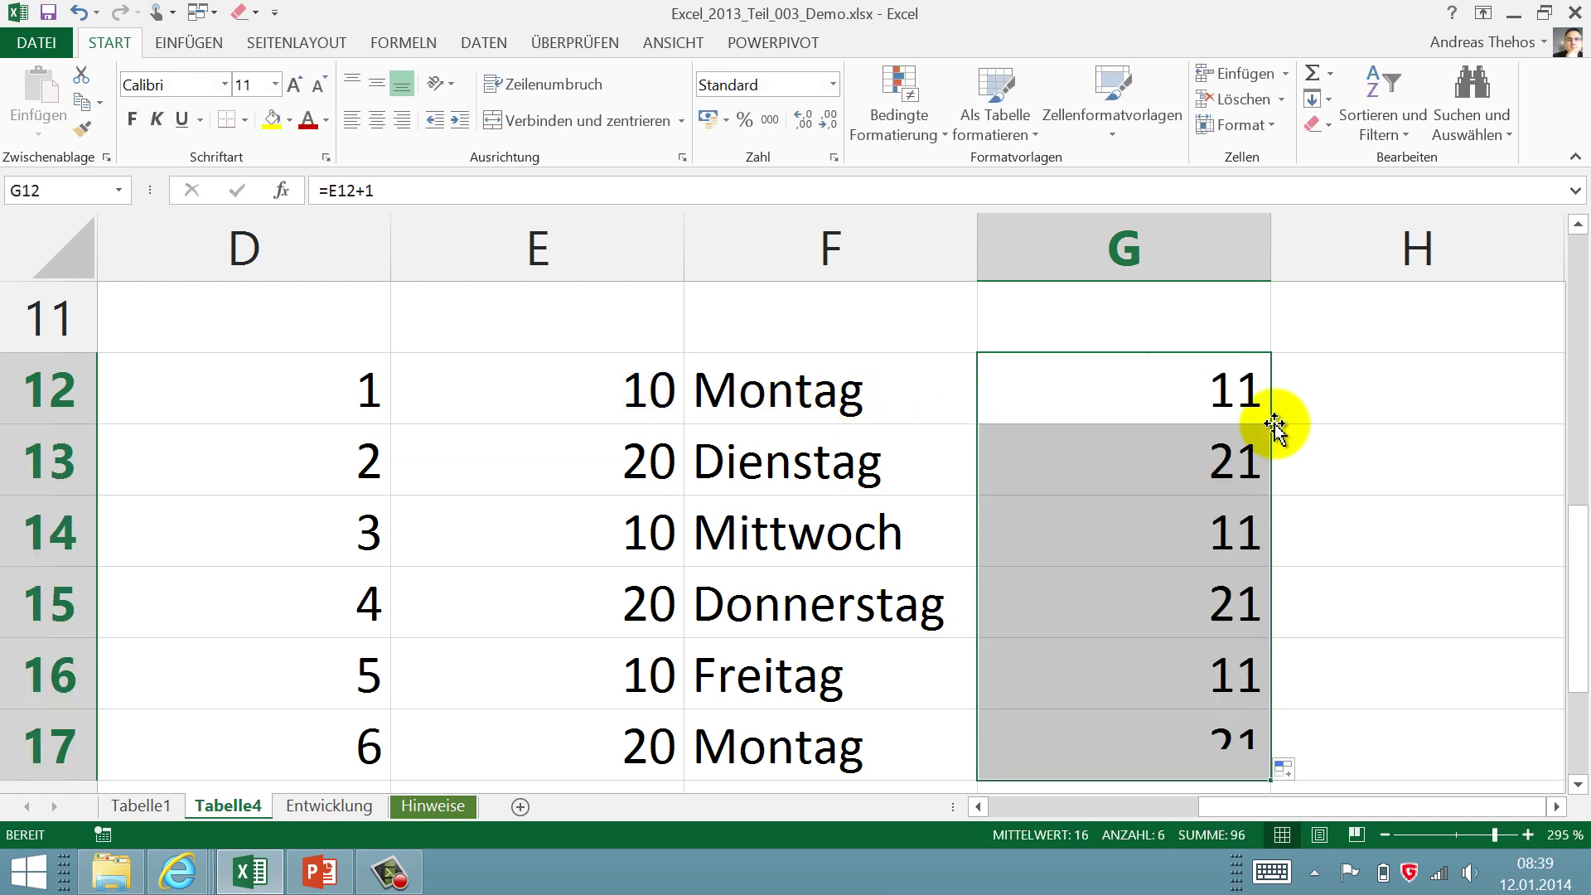
# - Extend the formula from G17 to G20, giving 23 and 34 beside 22 and 33
pyautogui.scroll(-1, 1264, 451)
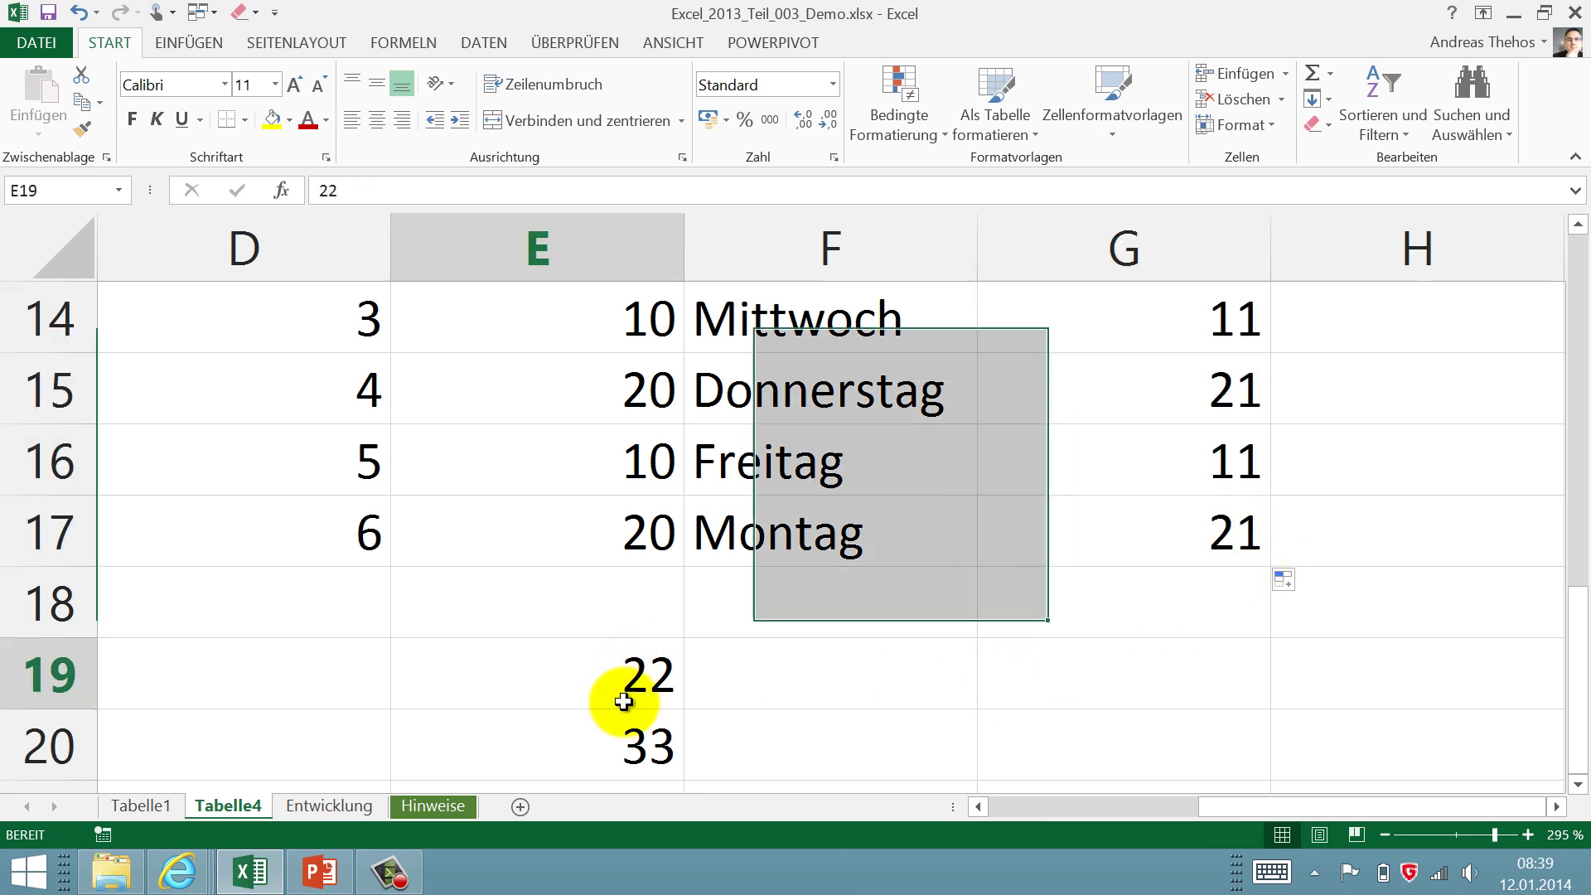
pyautogui.moveTo(625, 688); pyautogui.dragTo(628, 742)
pyautogui.click(1208, 556)
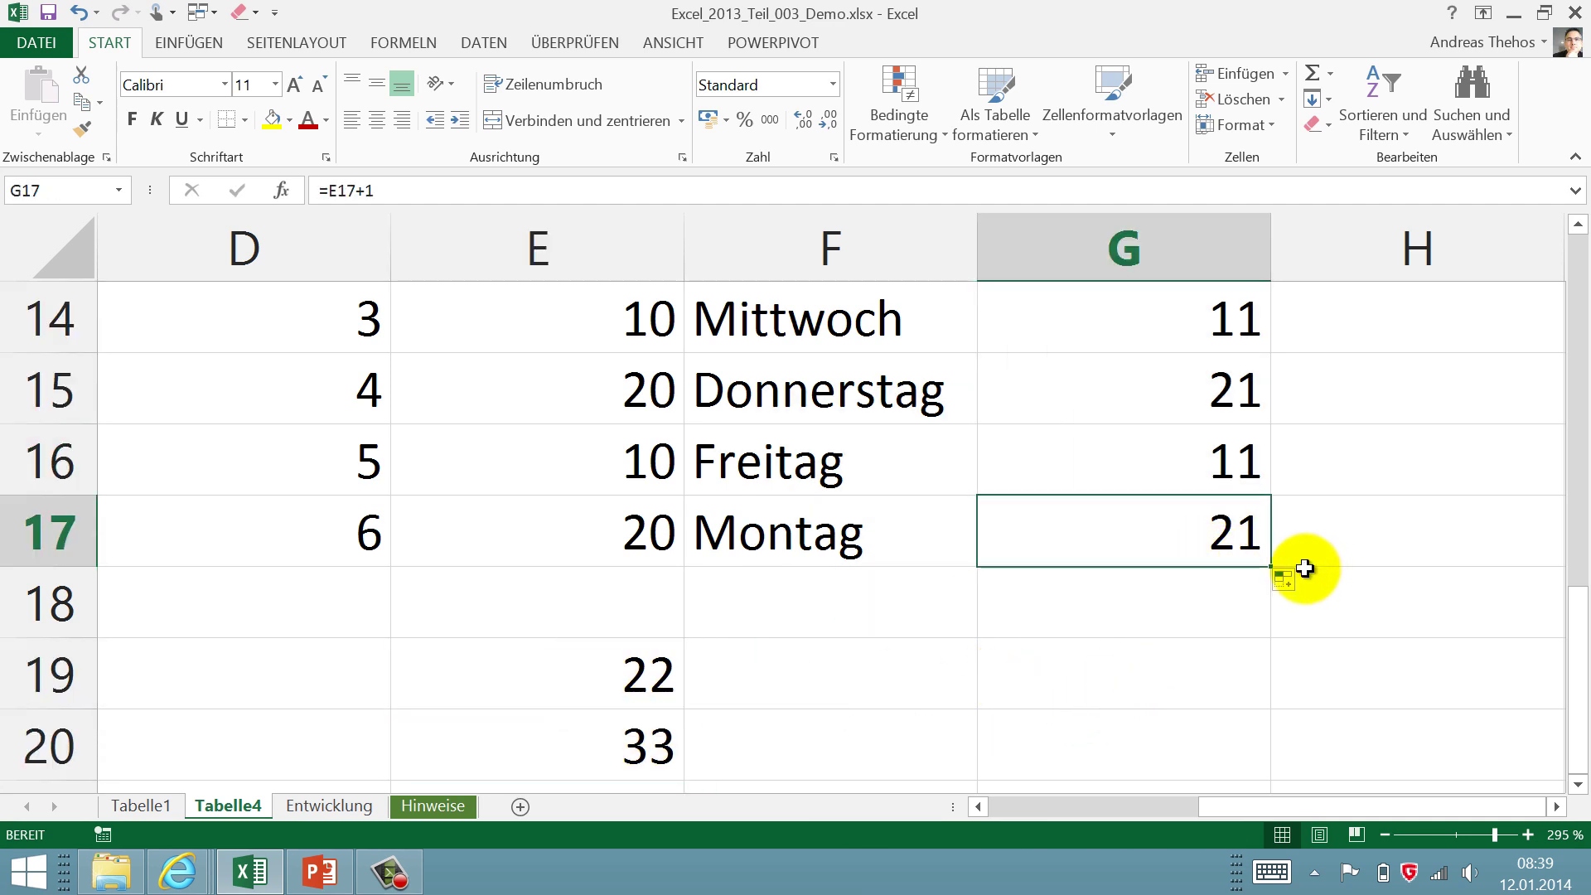
pyautogui.moveTo(1271, 567); pyautogui.dragTo(1237, 770)
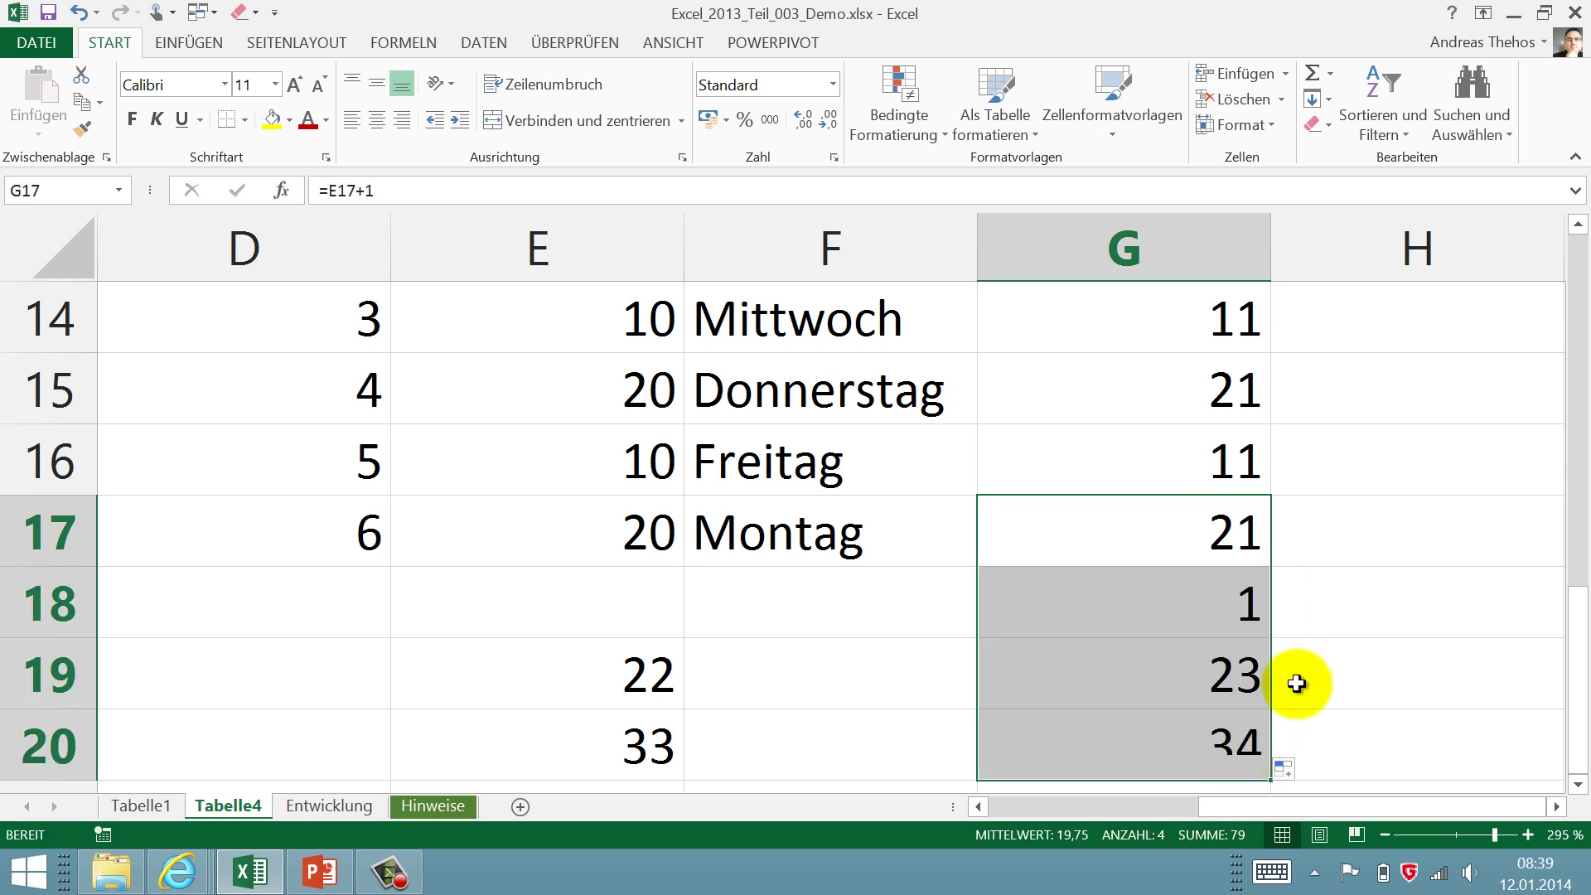
pyautogui.click(1181, 609)
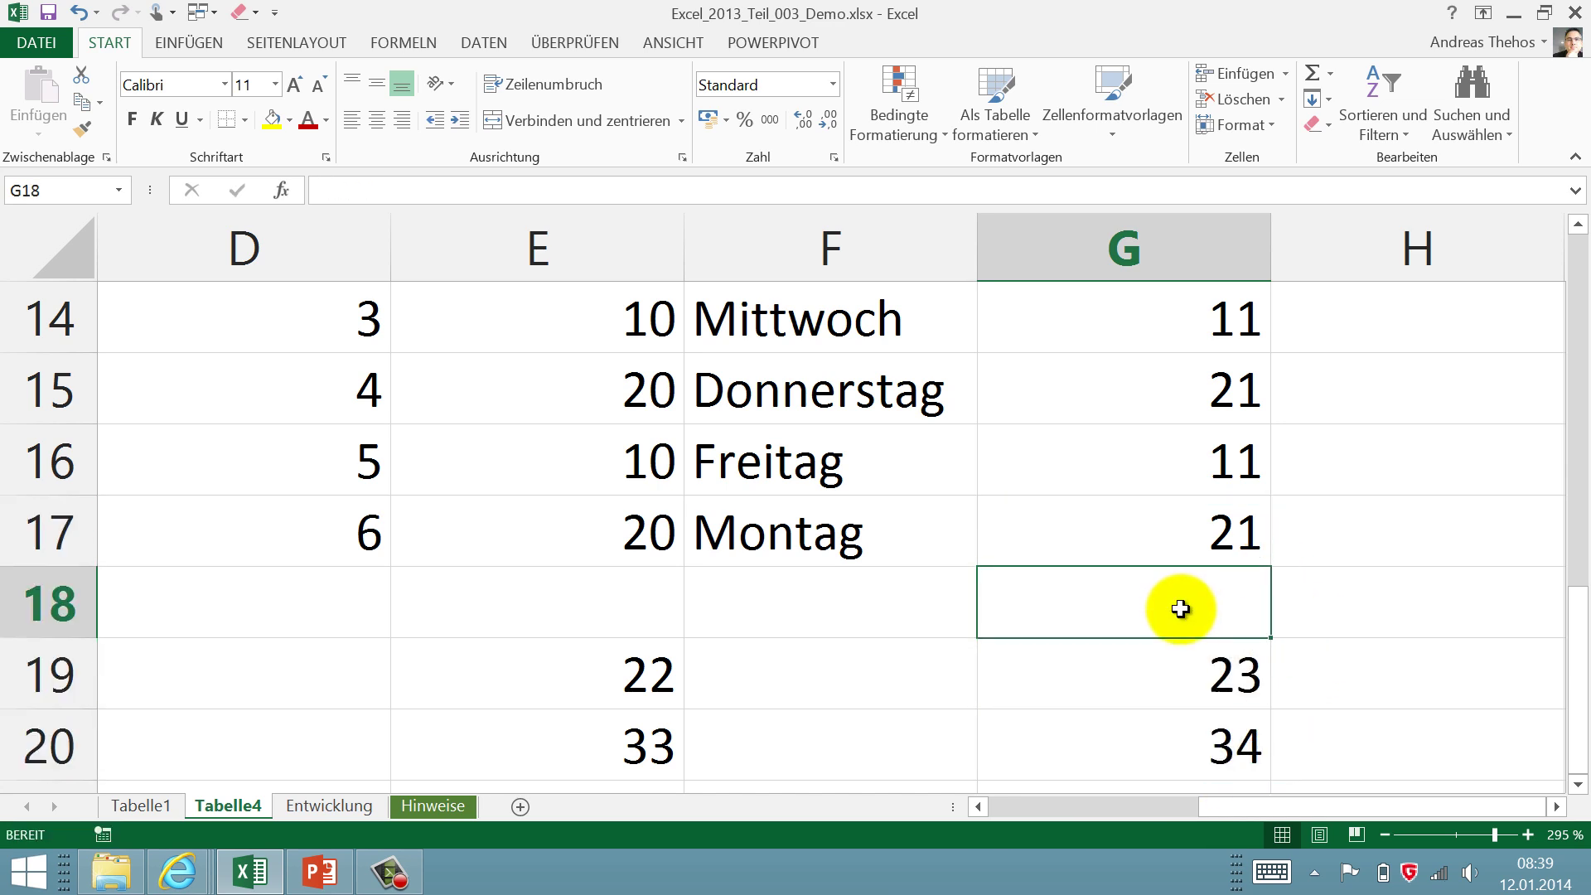